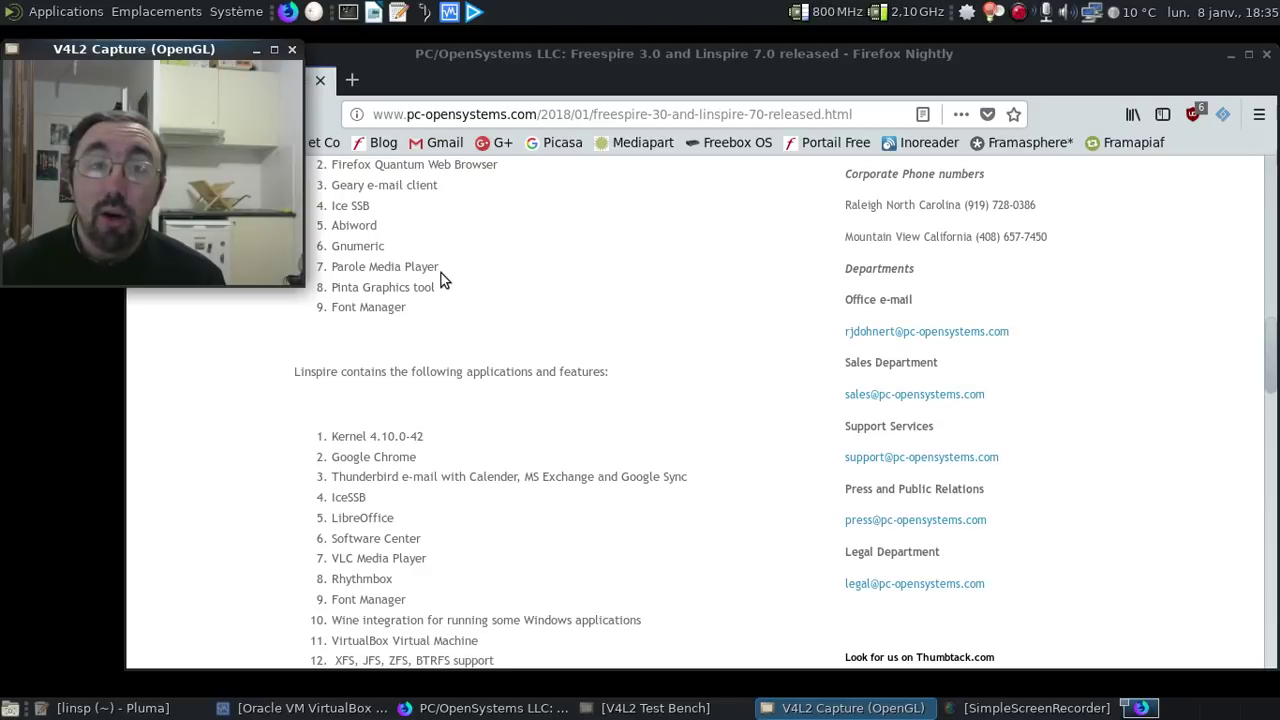
- Scroll the release notes to the Linspire application list, then close Firefox Nightly
scroll(553, 400, "down", 3)
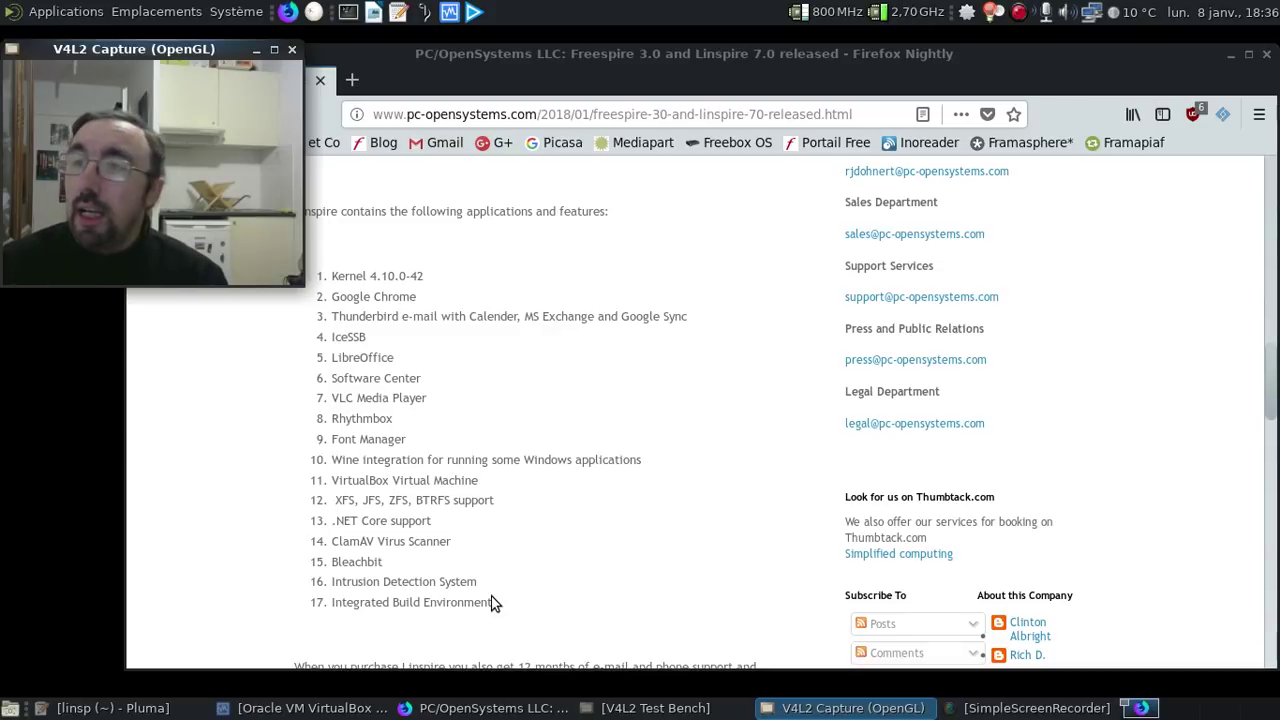
left_click(1265, 60)
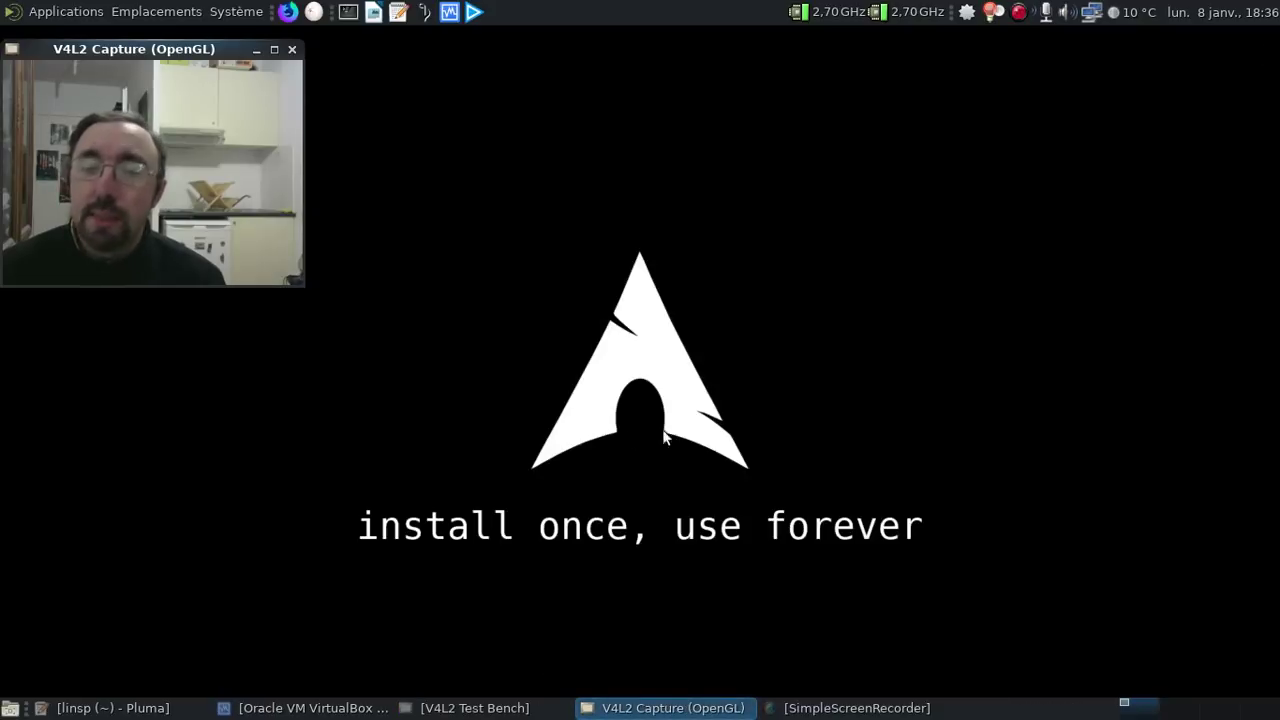
- Read the Pluma notes on replaced and added apps, then minimize Pluma to reveal the VirtualBox manager
left_click(266, 710)
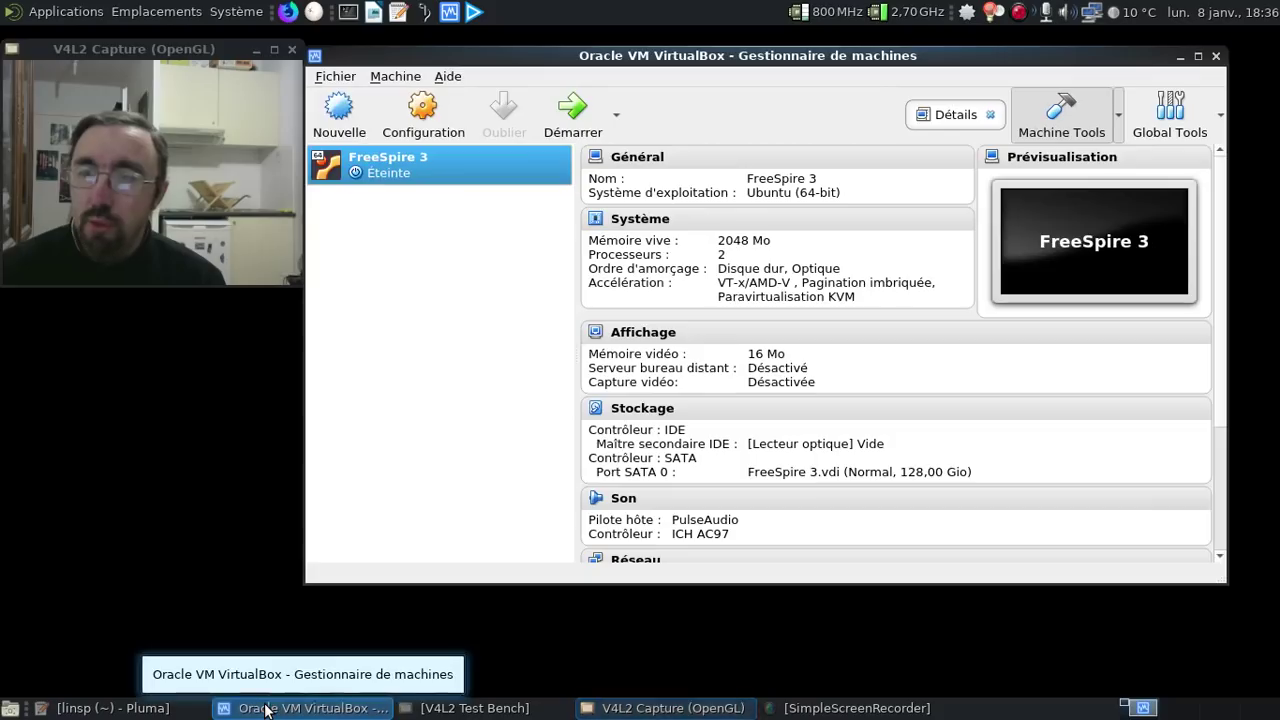
left_click(105, 708)
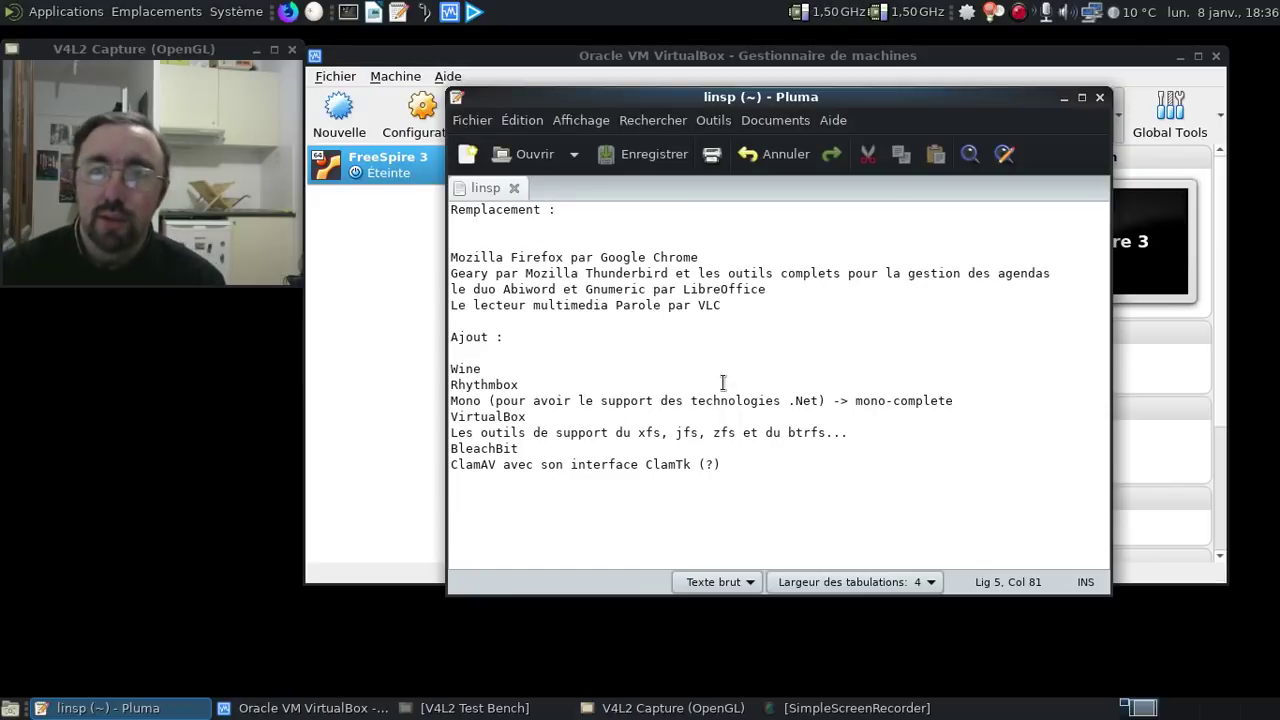
left_click(1064, 98)
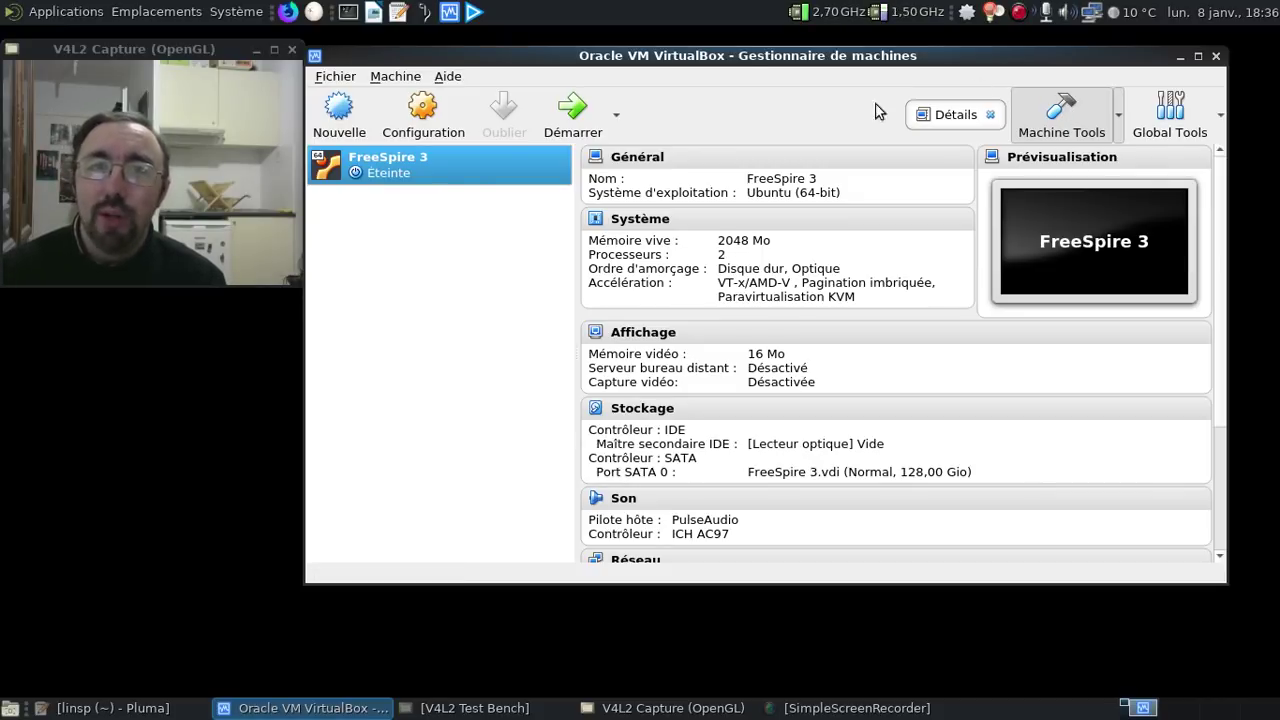
- Start FreeSpire 3 and boot its default GRUB entry, checking the linsp notes while it loads
left_click(572, 110)
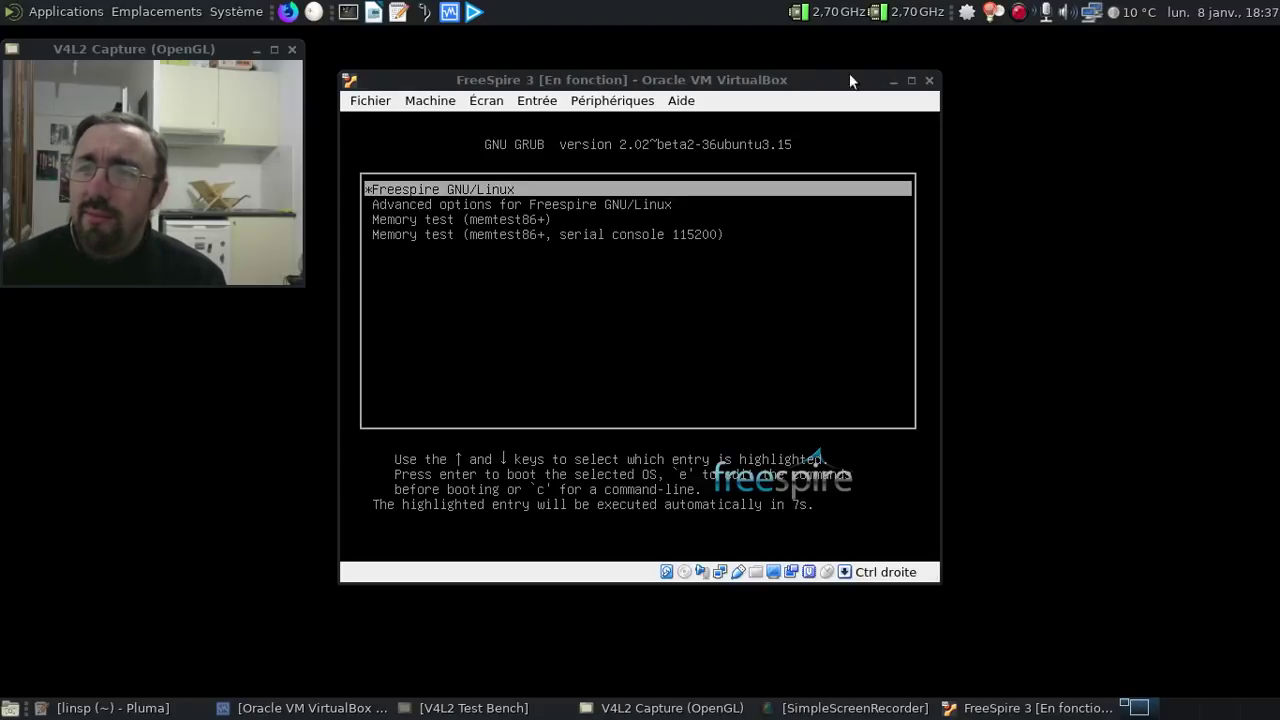
left_click(787, 84)
key("Return")
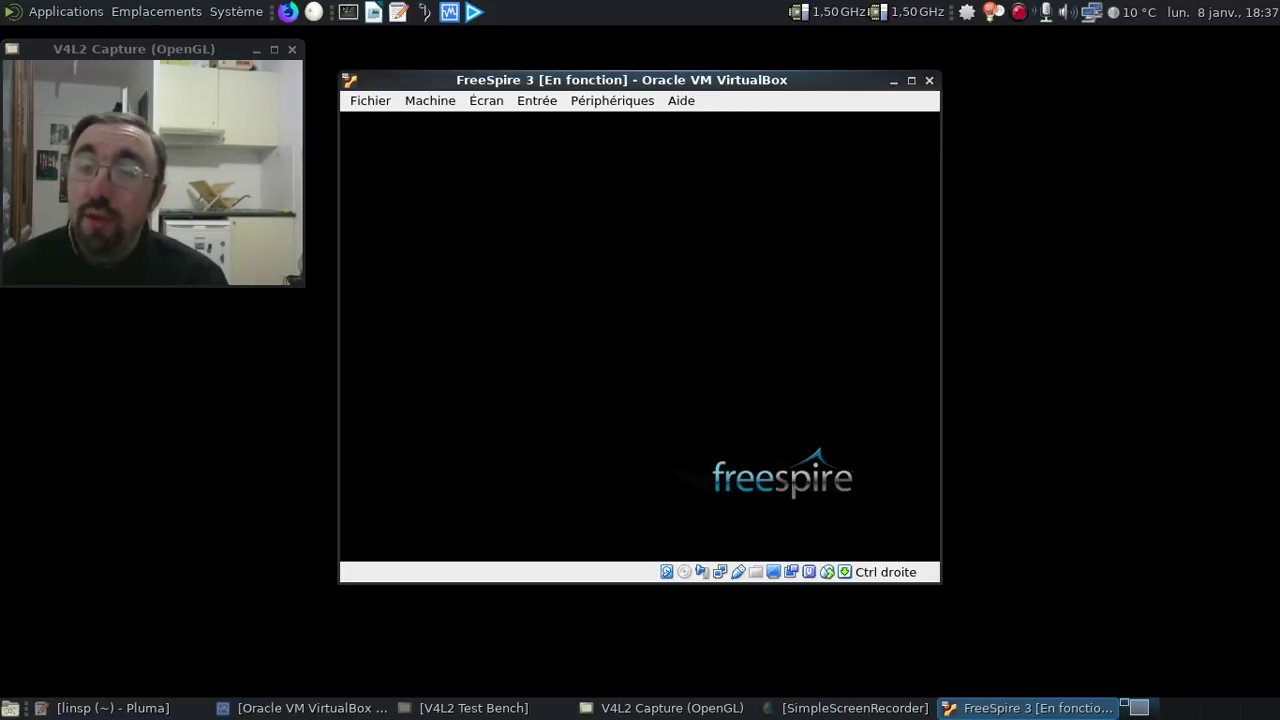
left_click(715, 705)
left_click(713, 705)
left_click(713, 705)
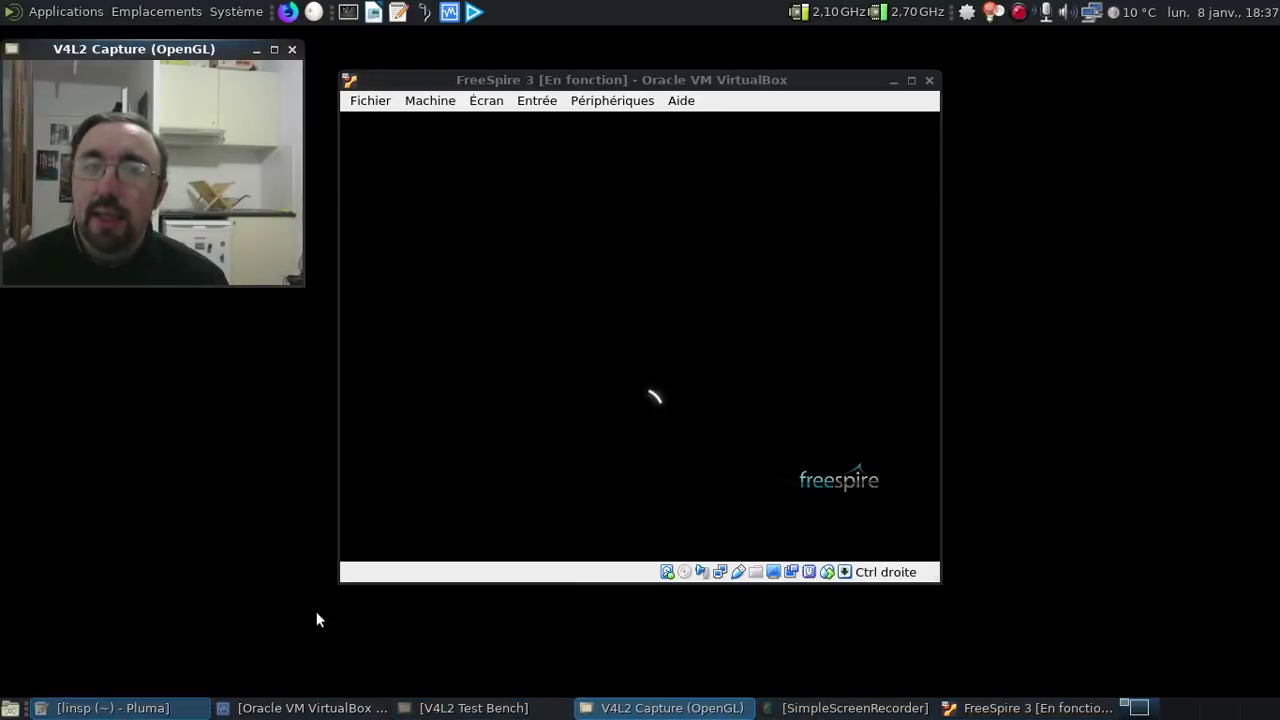
left_click(110, 708)
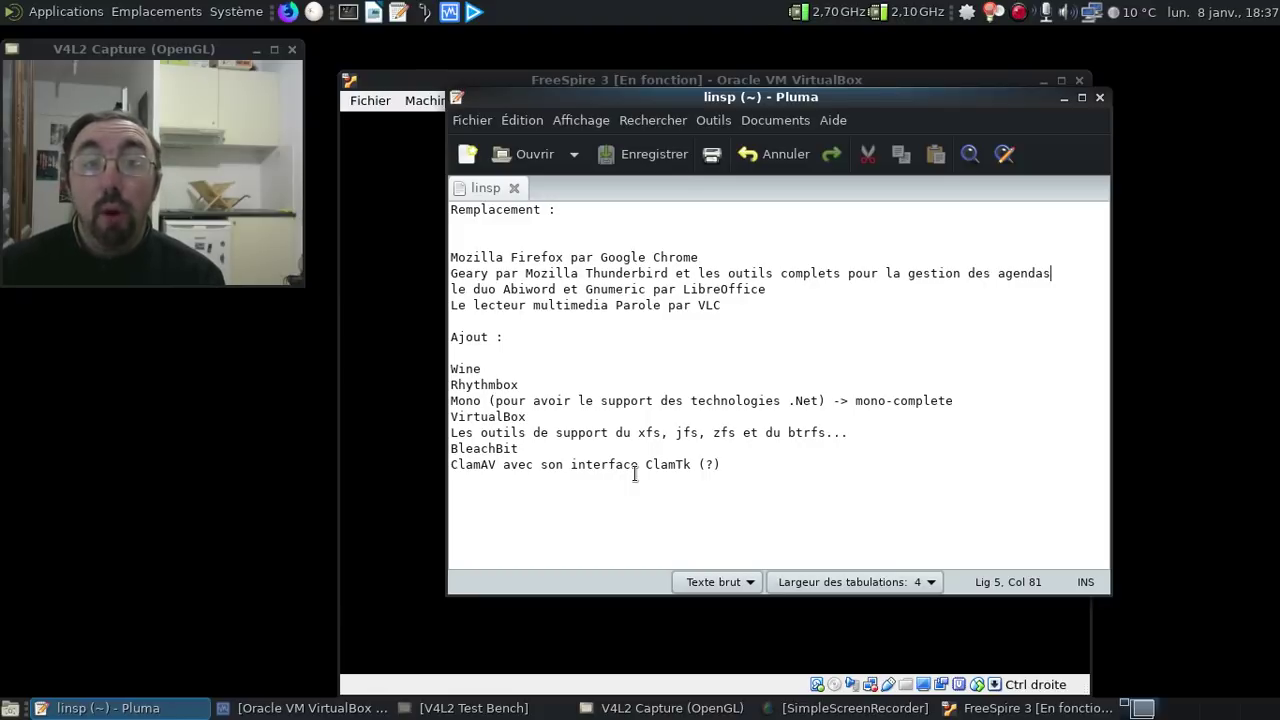
left_click(1063, 98)
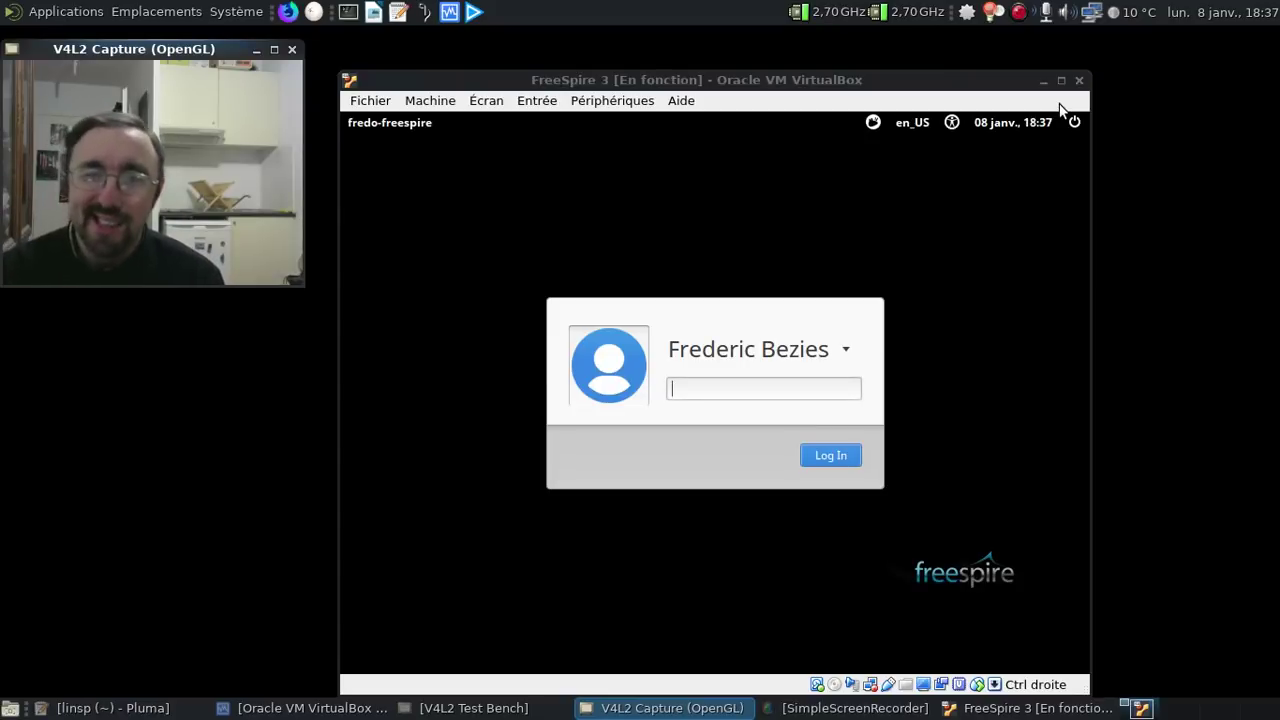
- Set the session language to French - France and log in with the account password
left_click(918, 122)
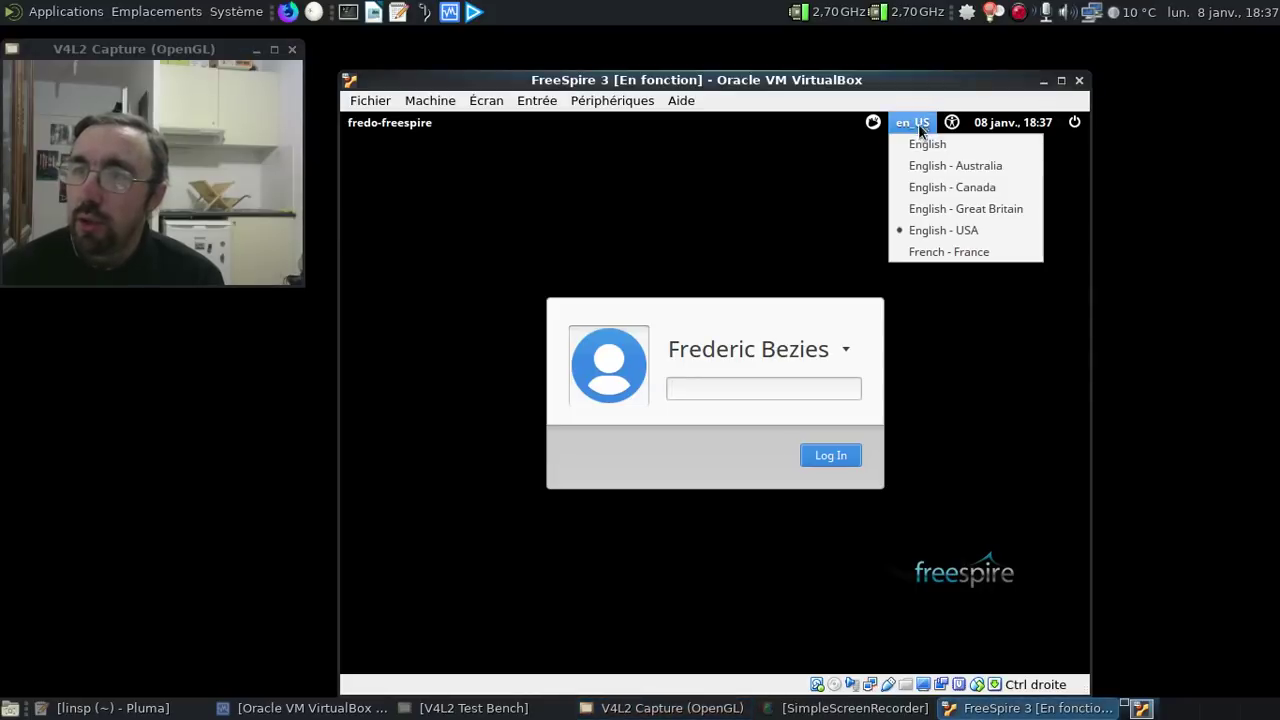
left_click(922, 252)
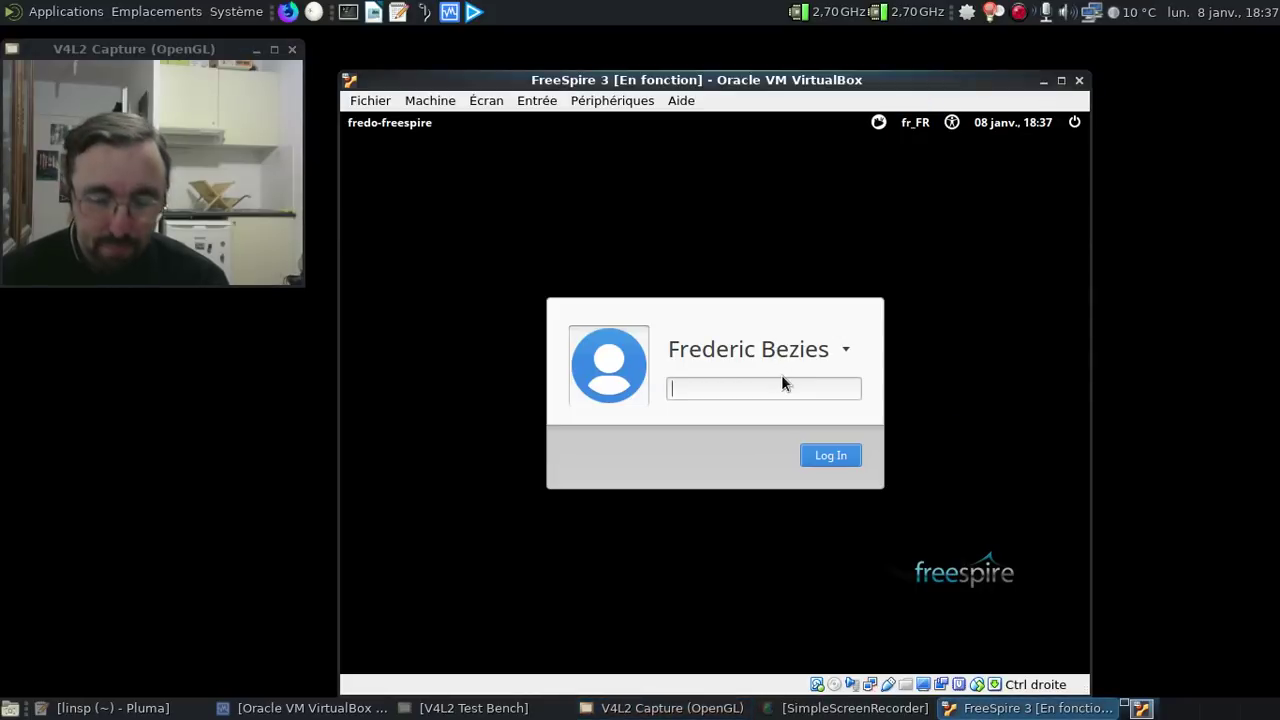
type("*********")
key("Return")
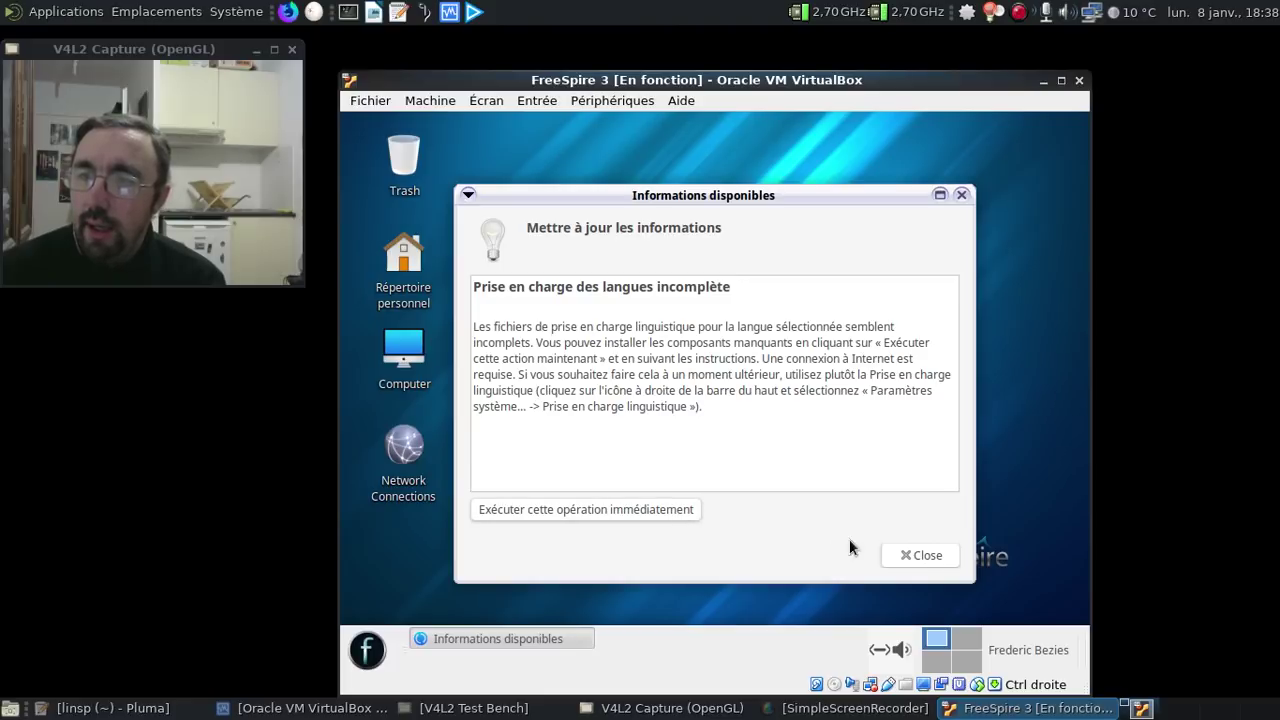
- Approve installing the missing French language support with the password, then close Informations disponibles
left_click(633, 509)
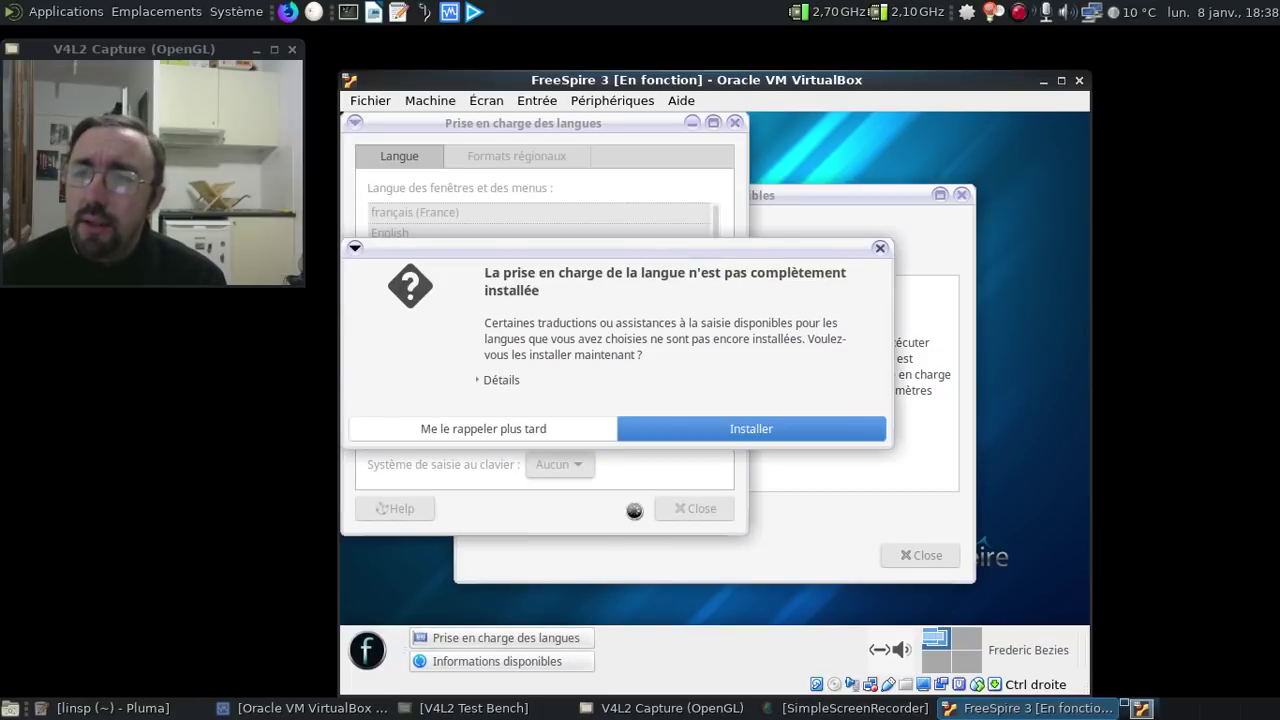
left_click(682, 430)
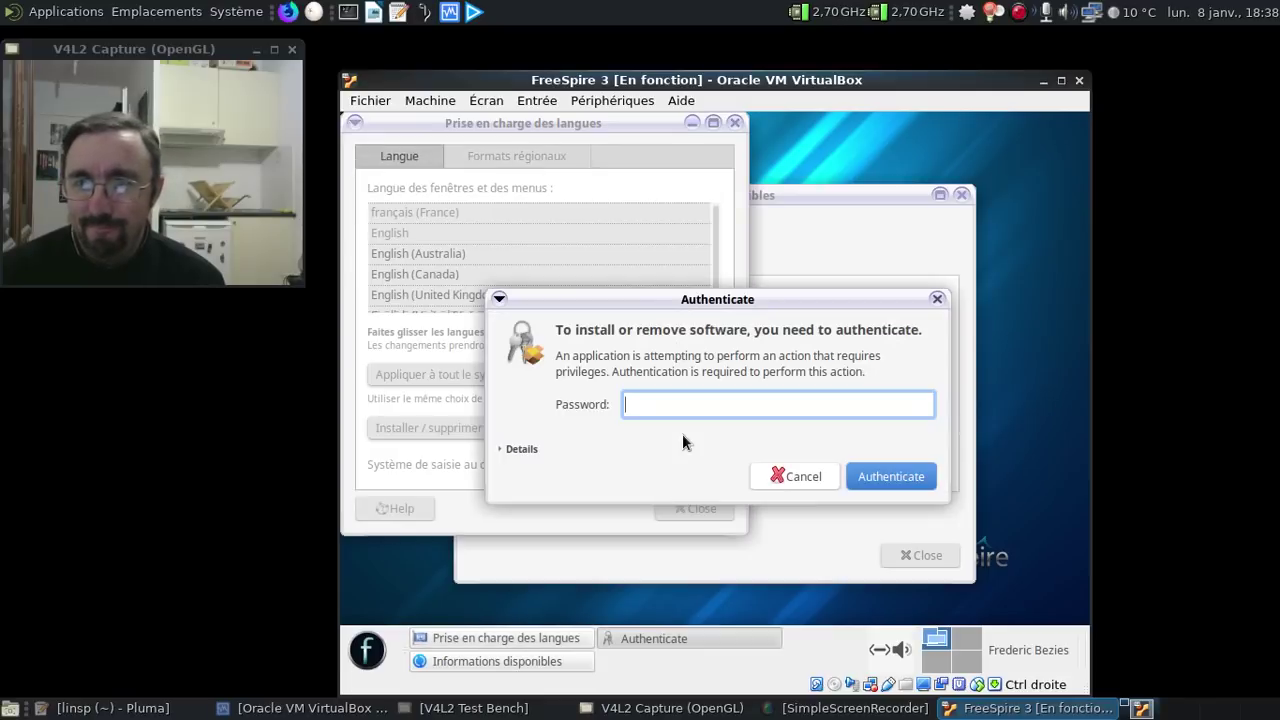
type("*********")
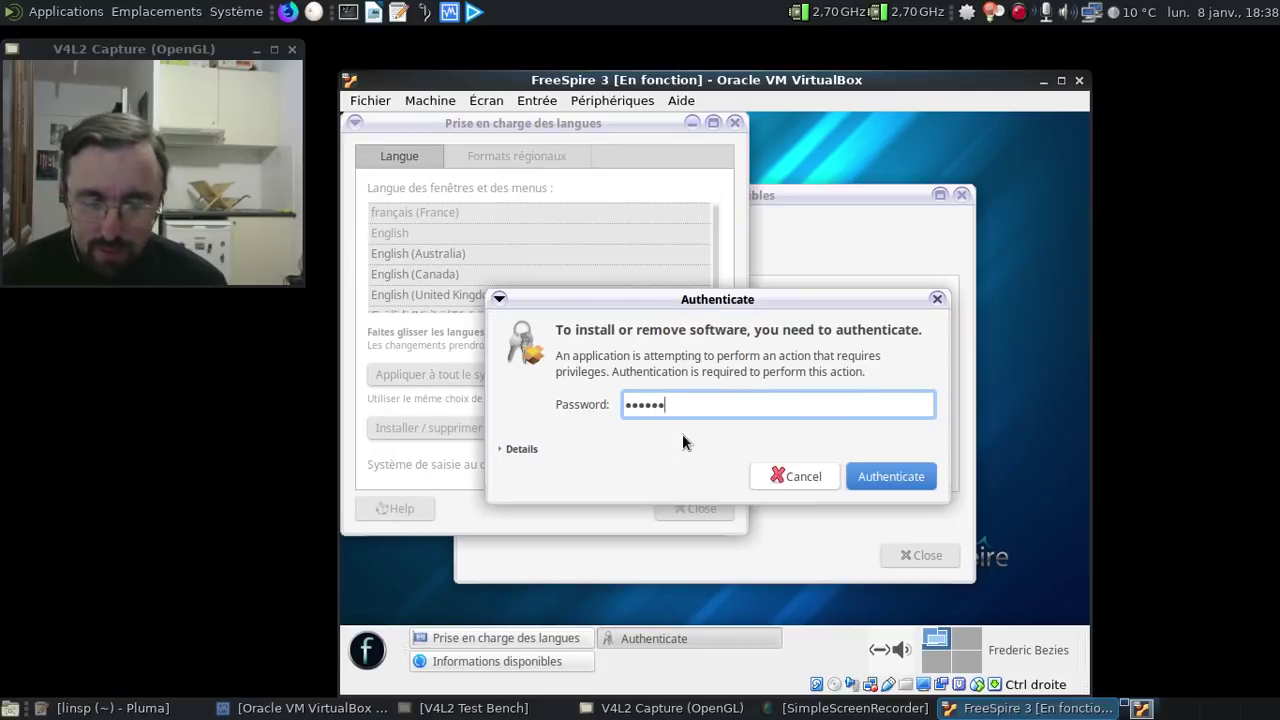
key("Return")
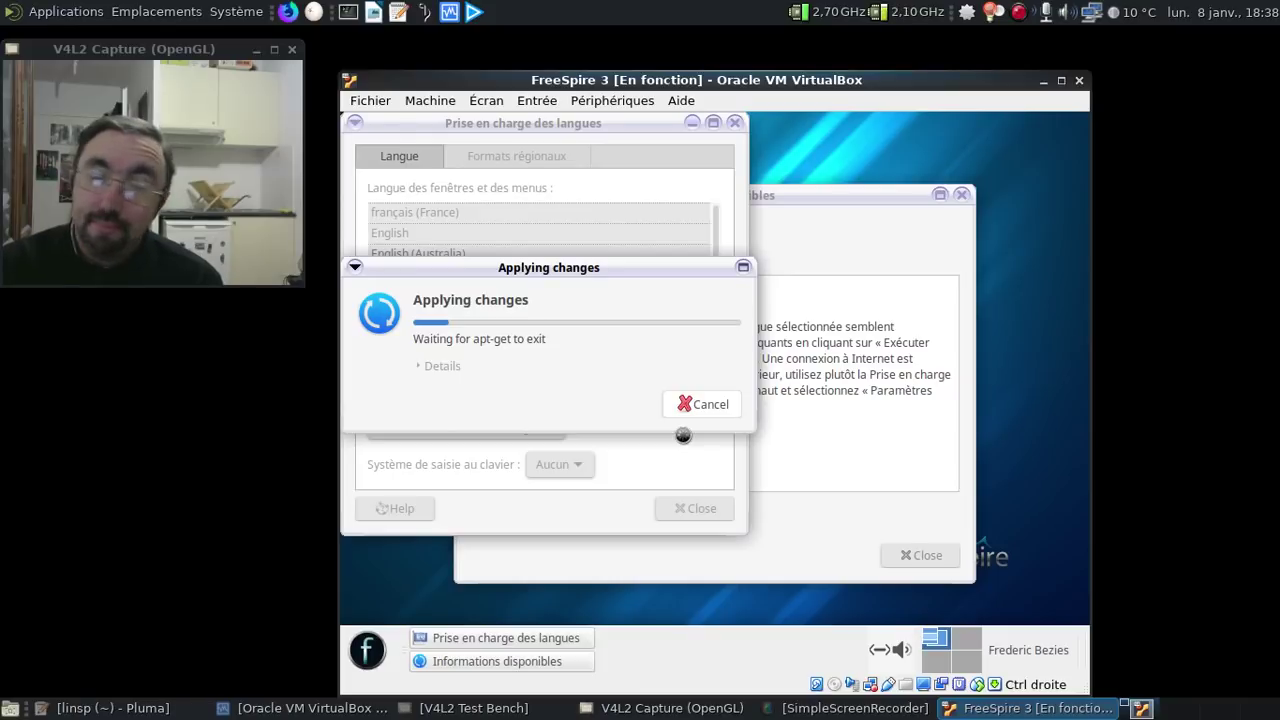
left_click(935, 550)
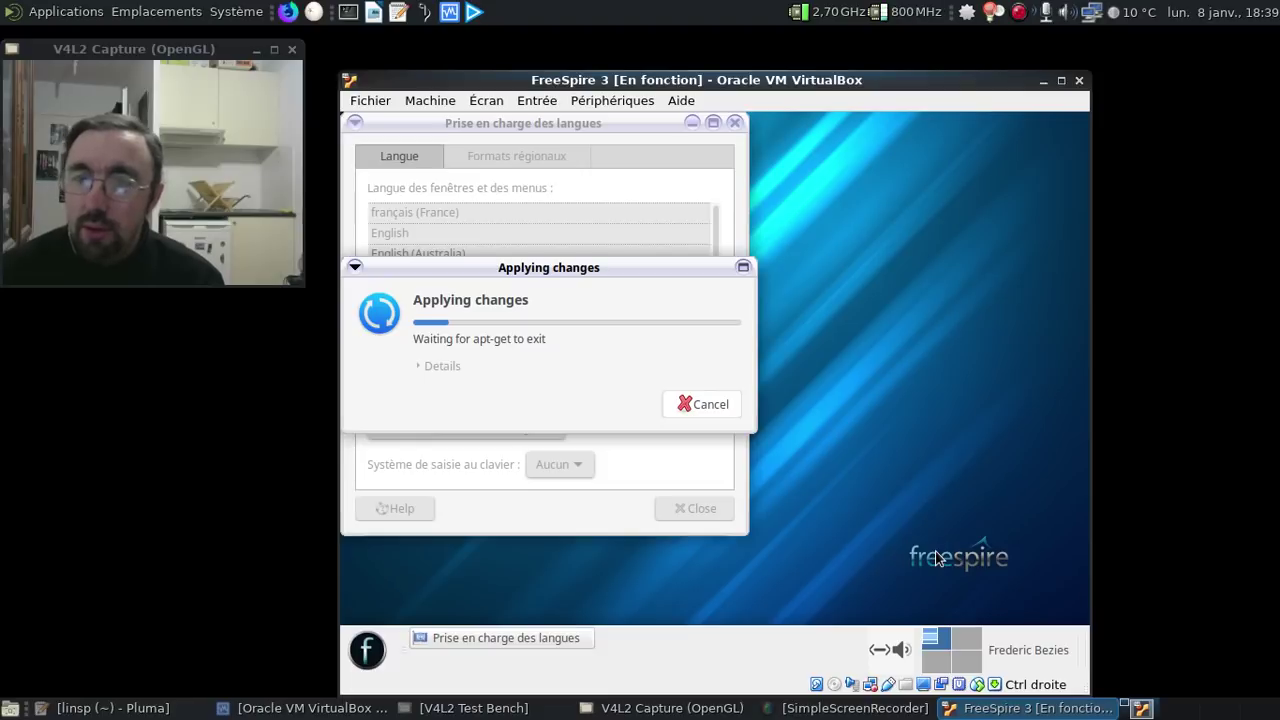
- Browse the start menu's All, Accessories, Office, Graphics and Internet categories
left_click(379, 652)
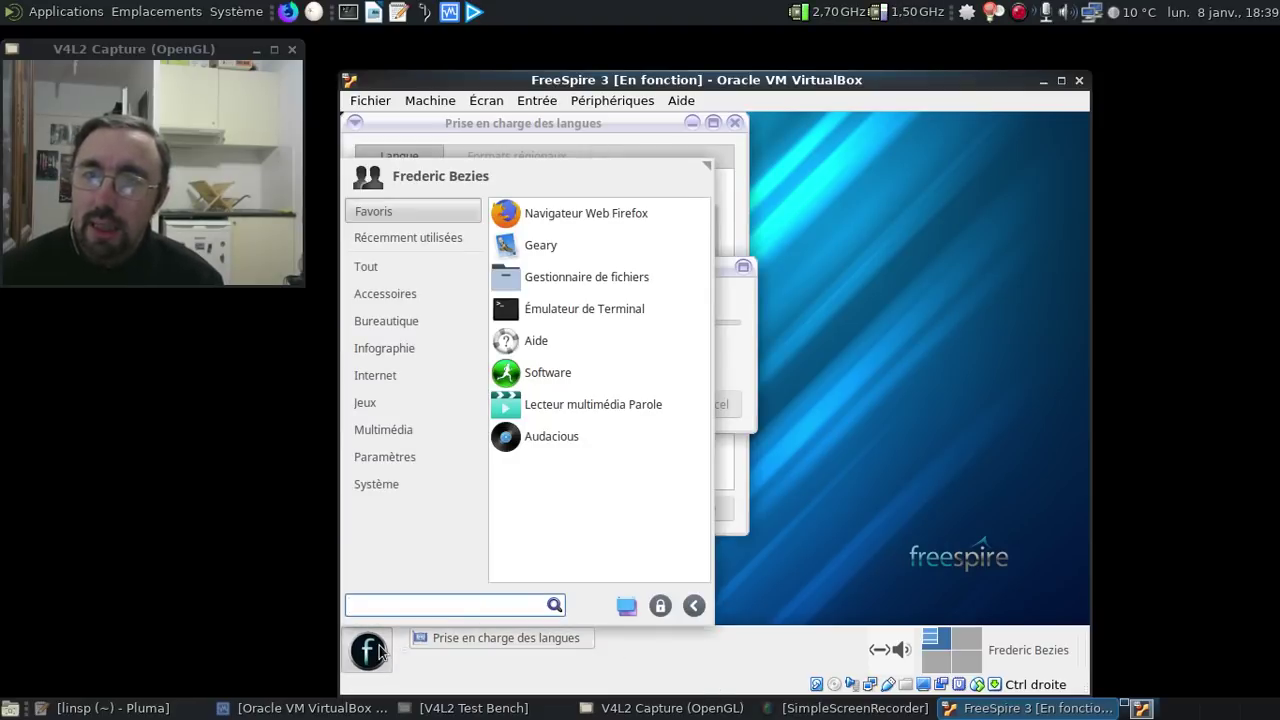
left_click(396, 266)
left_click(403, 292)
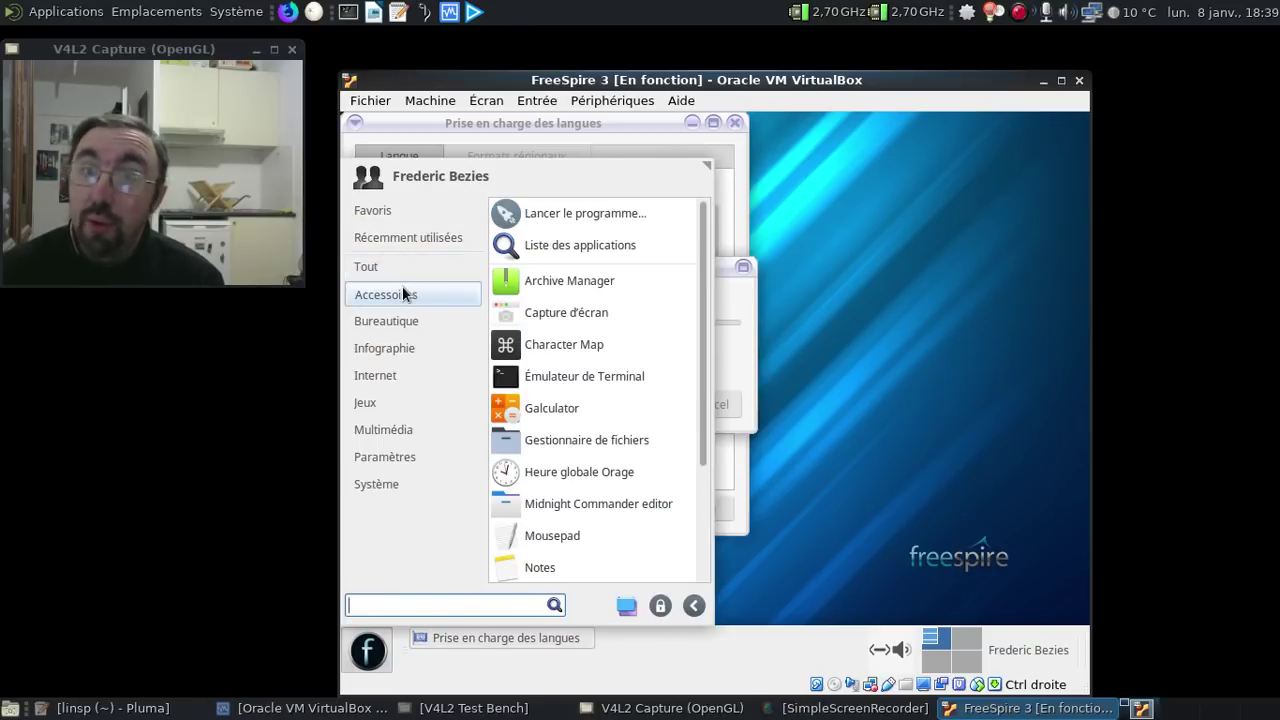
left_click(402, 312)
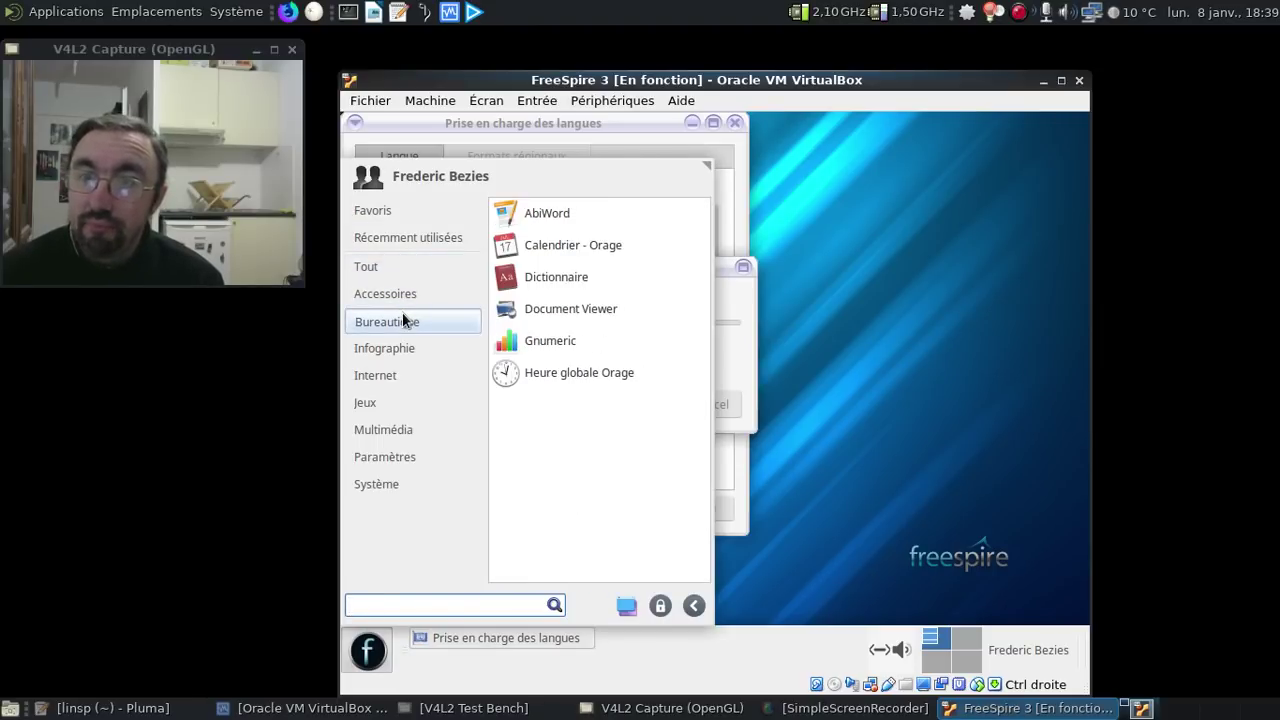
left_click(399, 345)
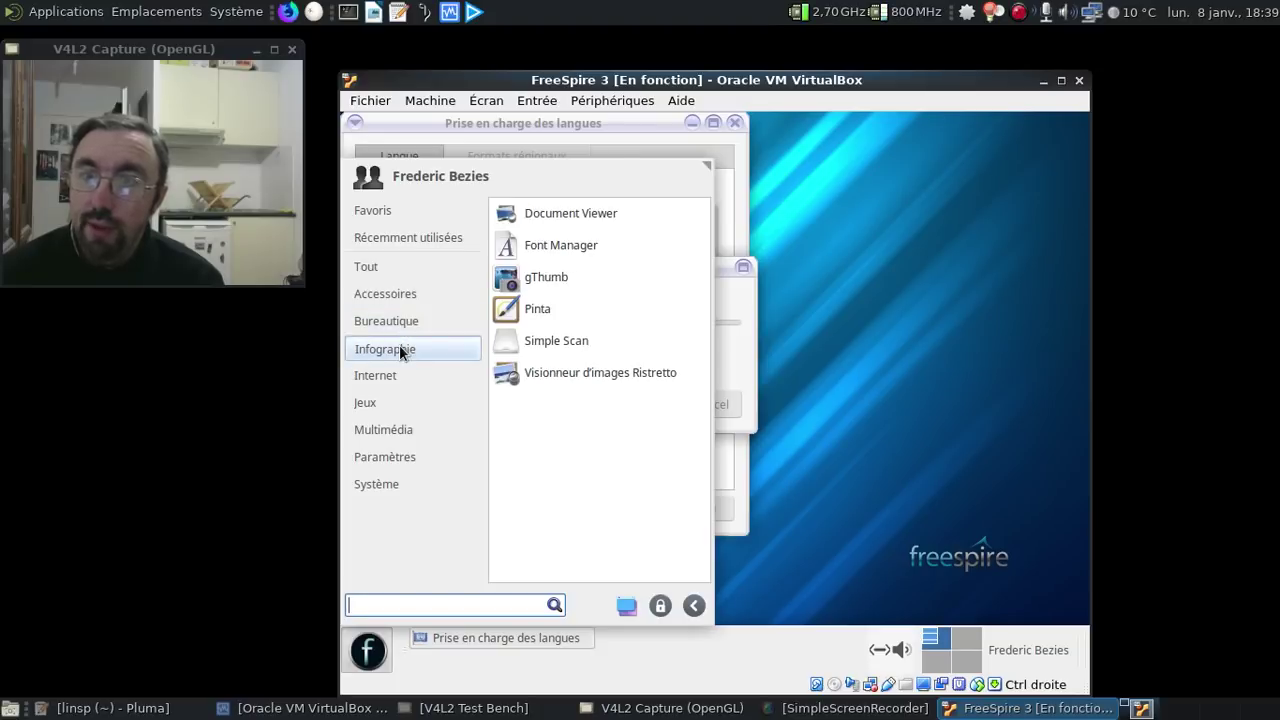
left_click(394, 374)
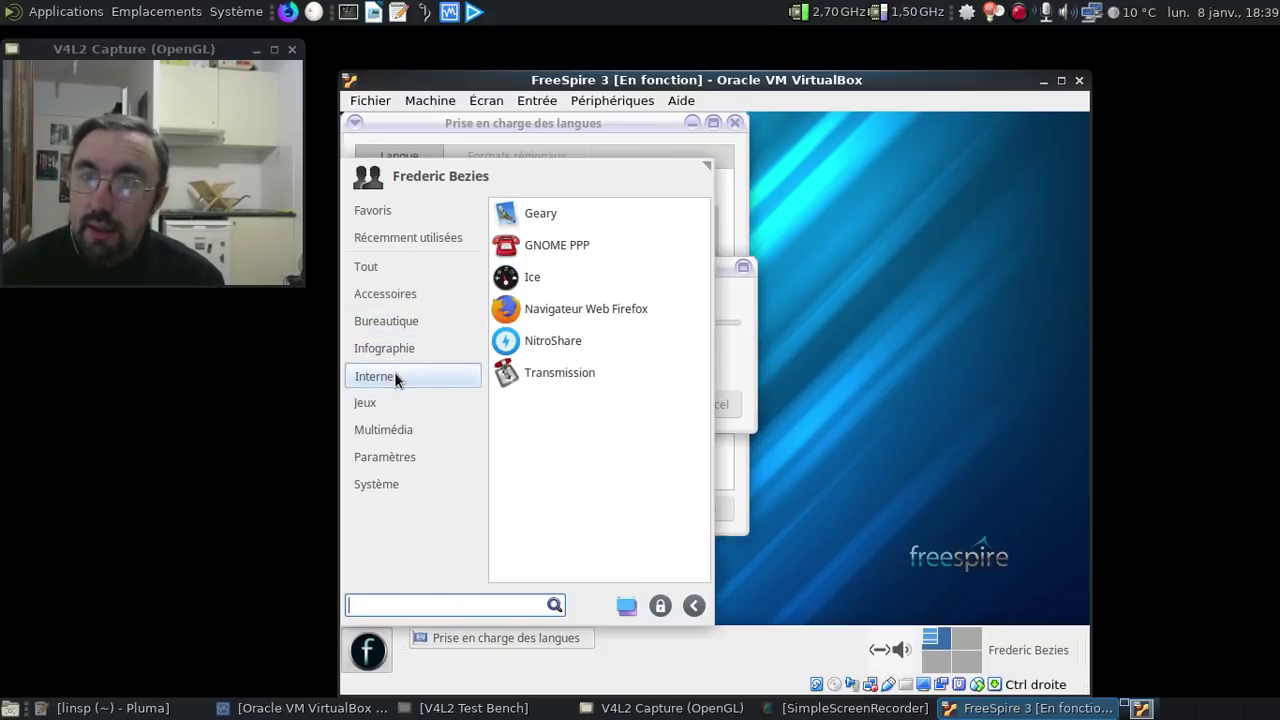
- Check Games, Multimedia, Settings and System Tools, close the menu, and cancel the stalled installation
left_click(394, 402)
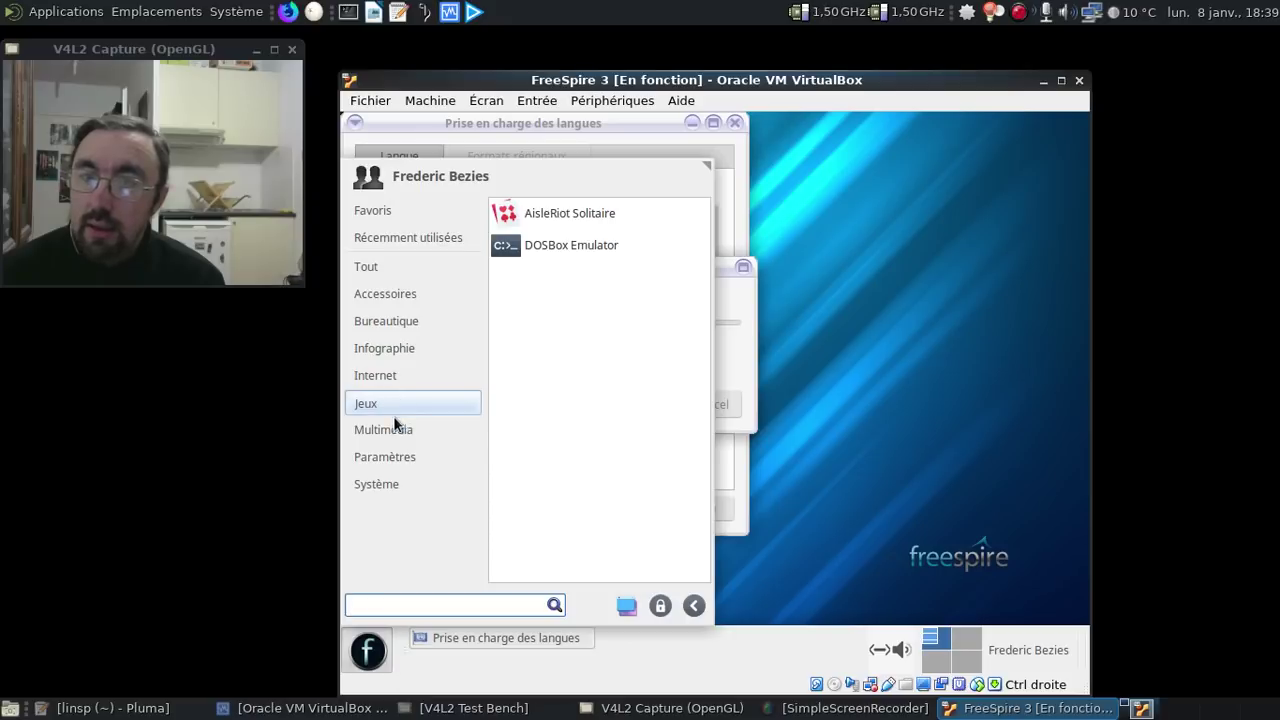
left_click(392, 430)
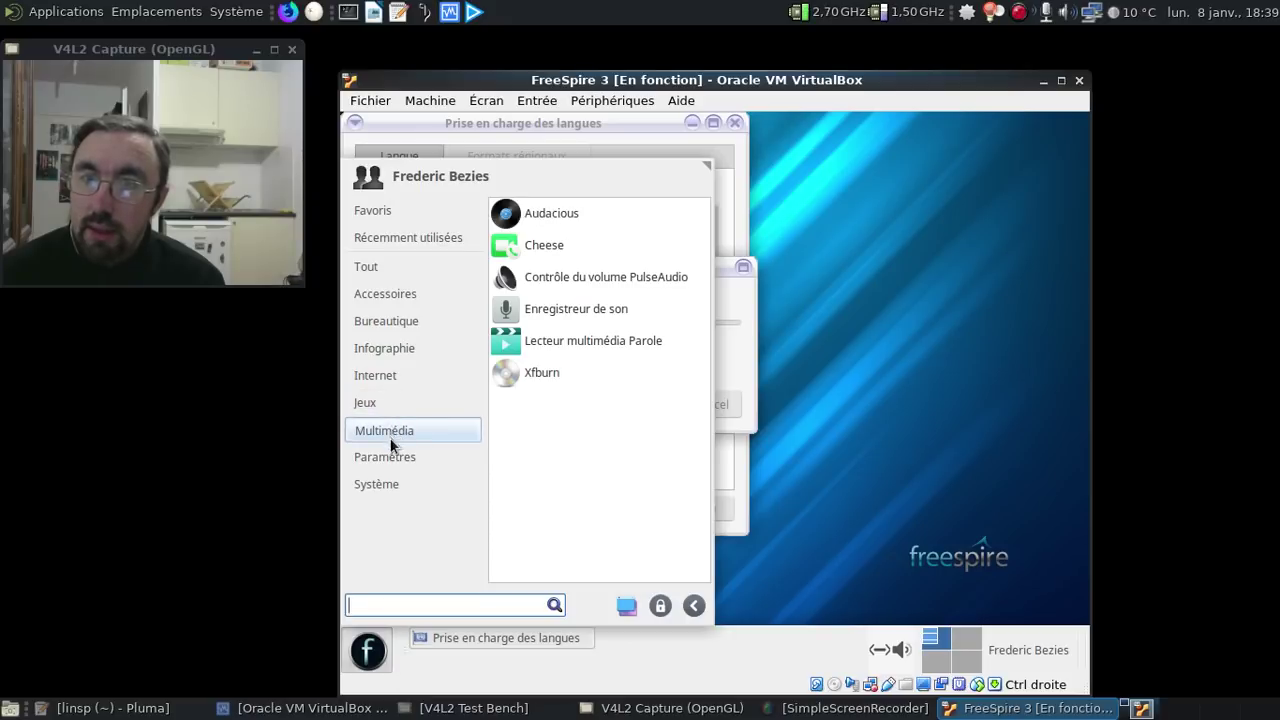
left_click(388, 457)
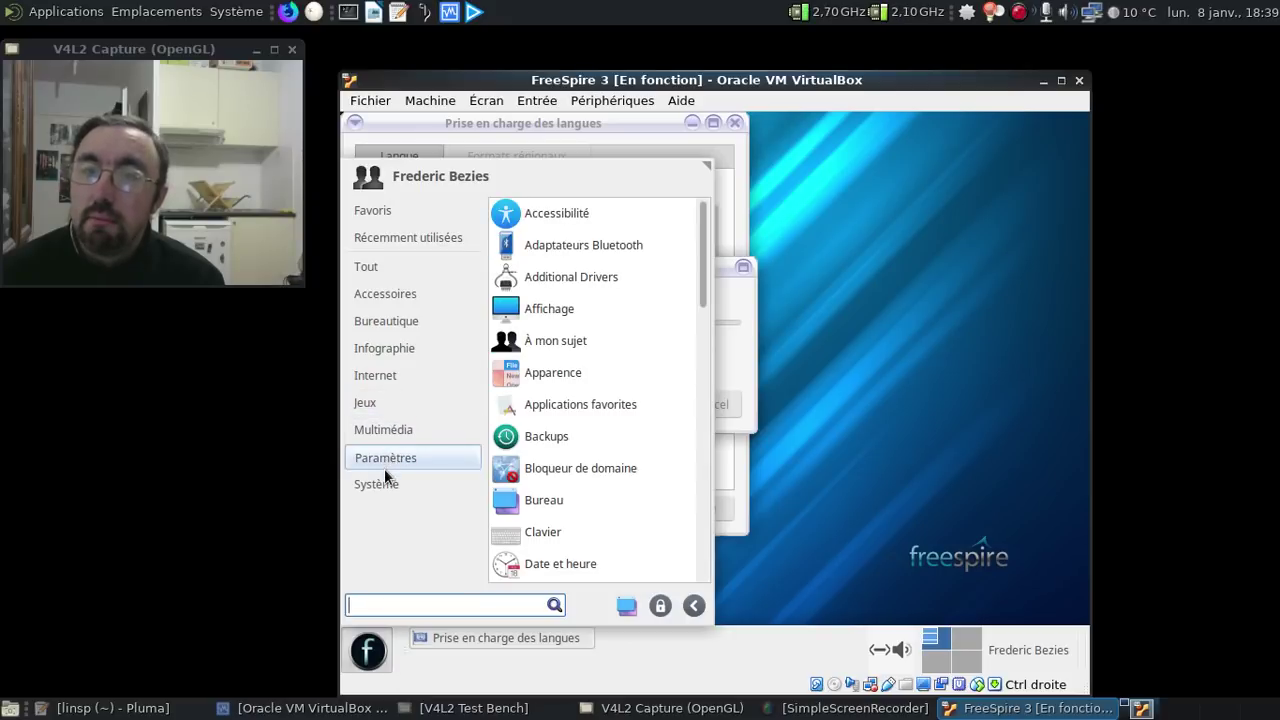
left_click(384, 477)
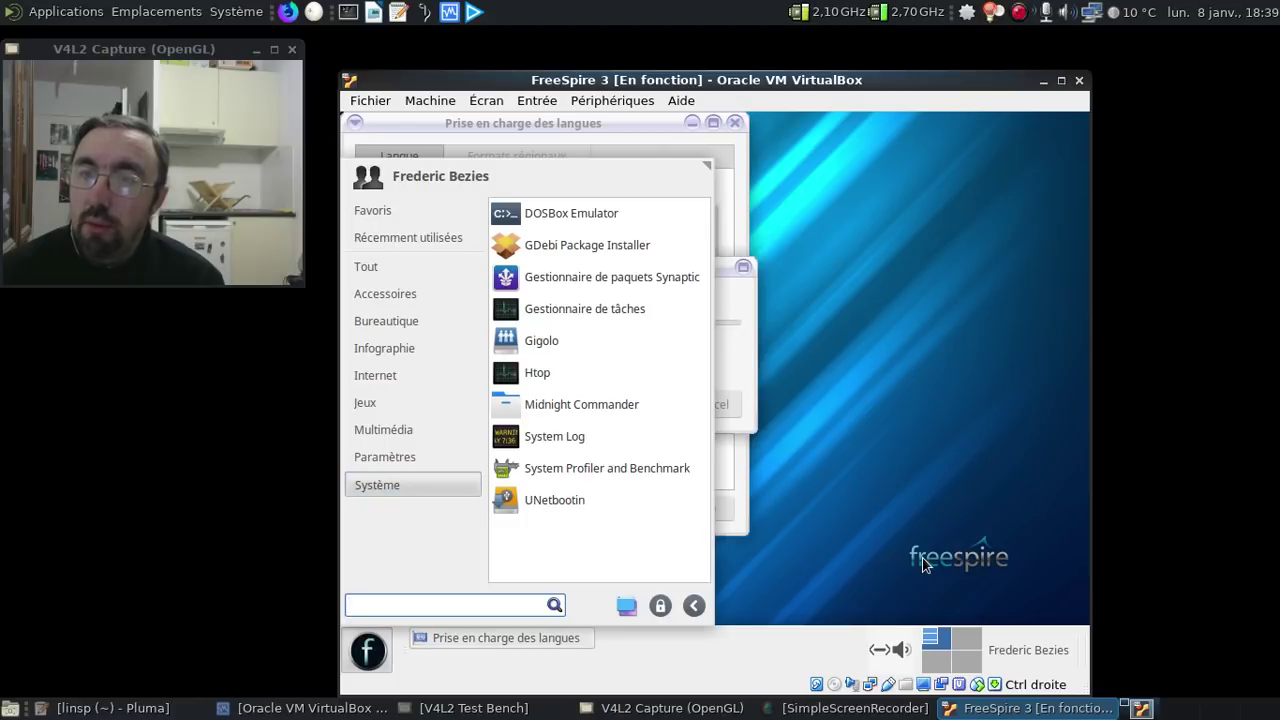
left_click(925, 565)
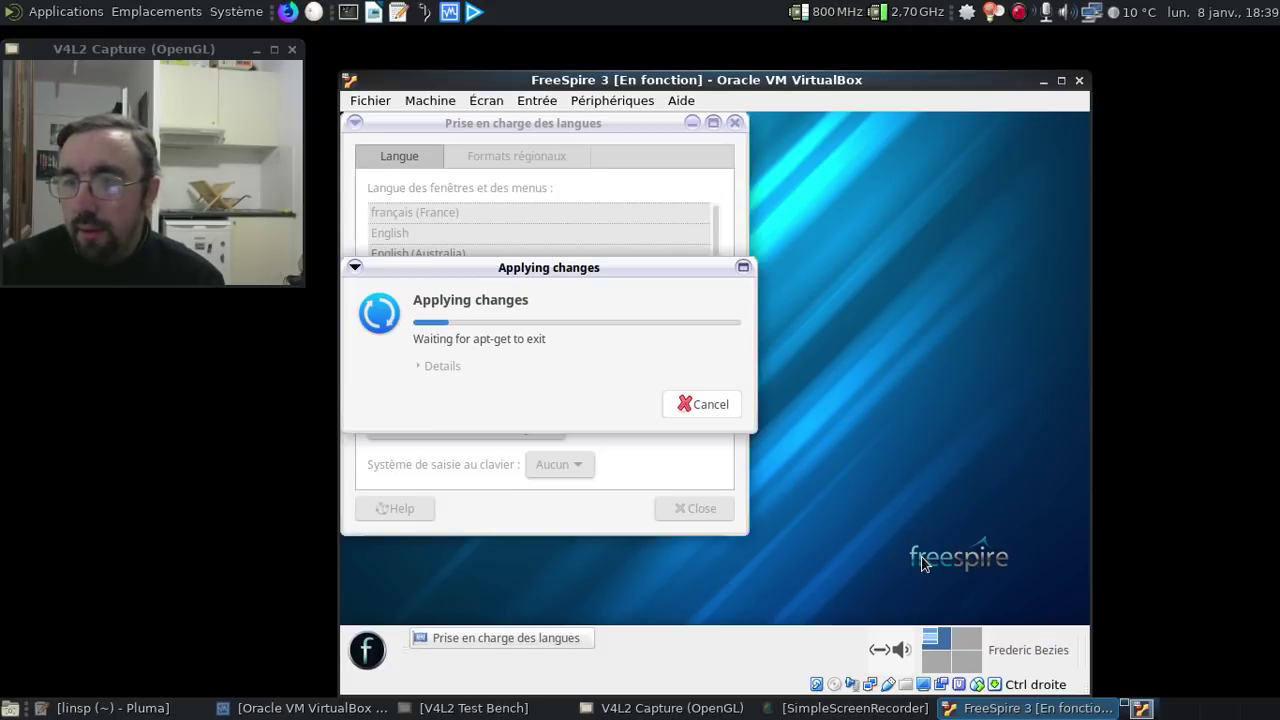
left_click(712, 405)
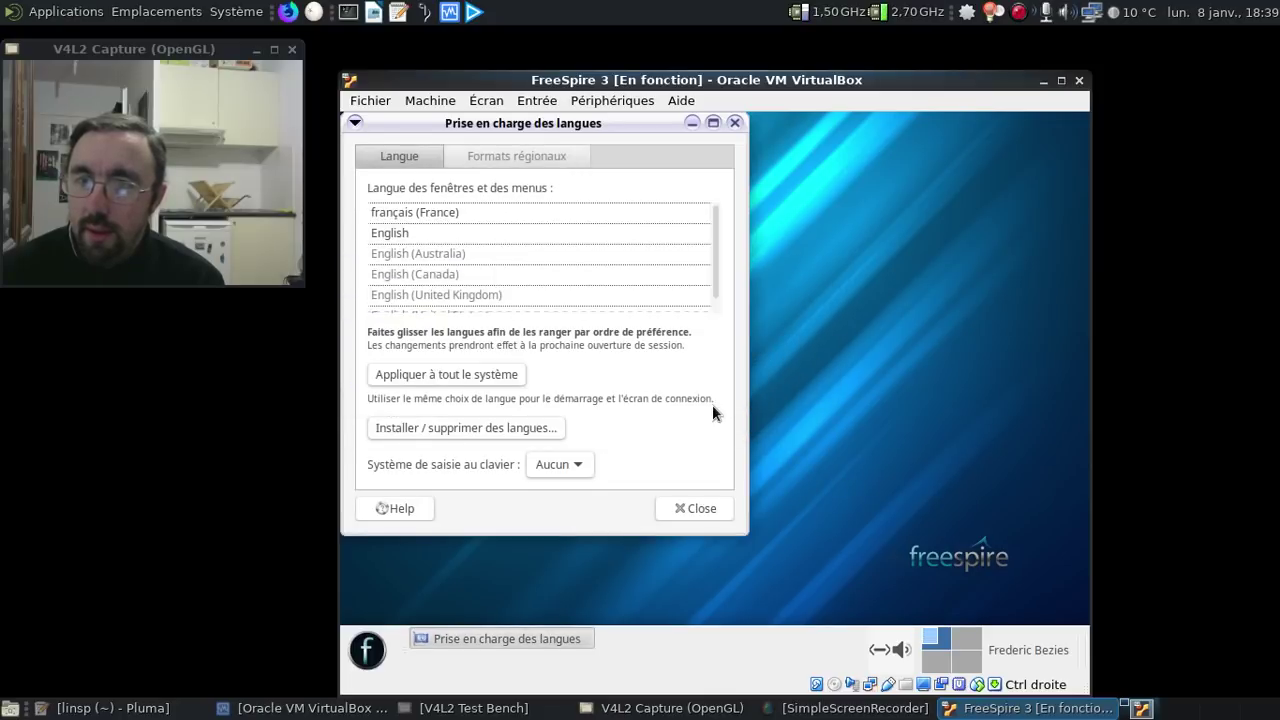
- Launch Synaptic via a 'syna' menu search with the password, and open Configuration > Dépôts
left_click(379, 648)
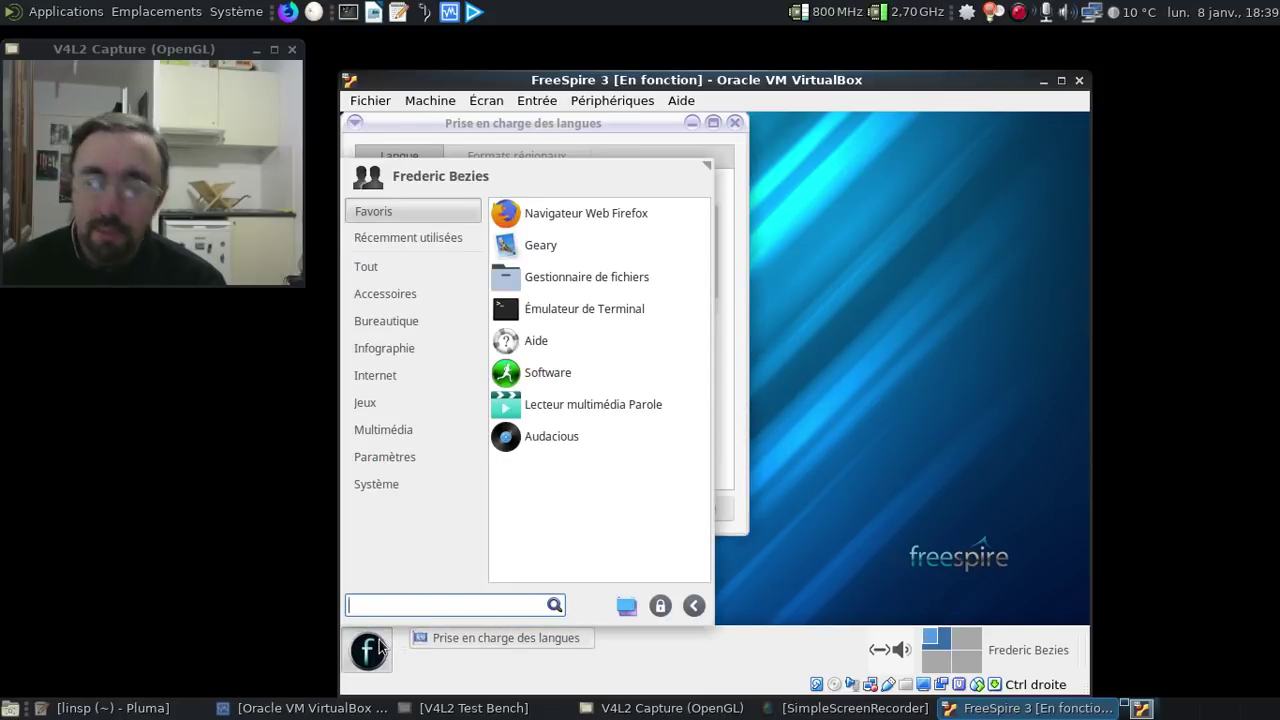
type("syna")
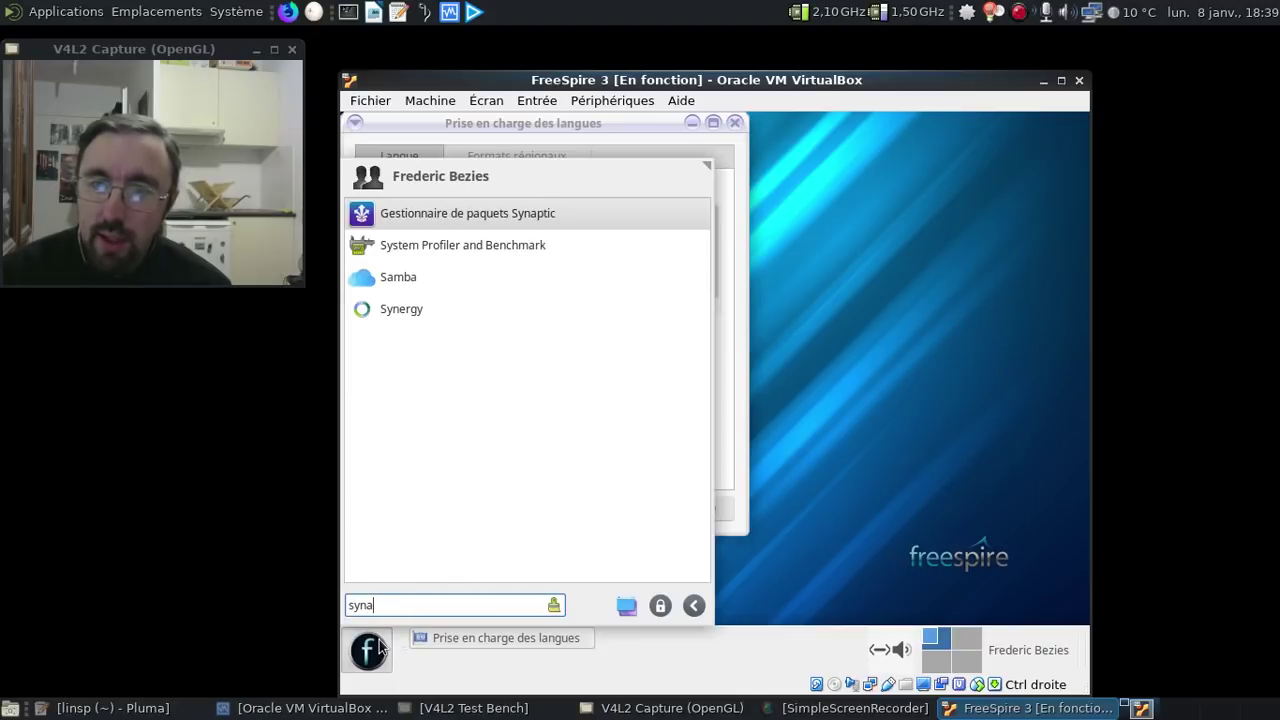
left_click(436, 226)
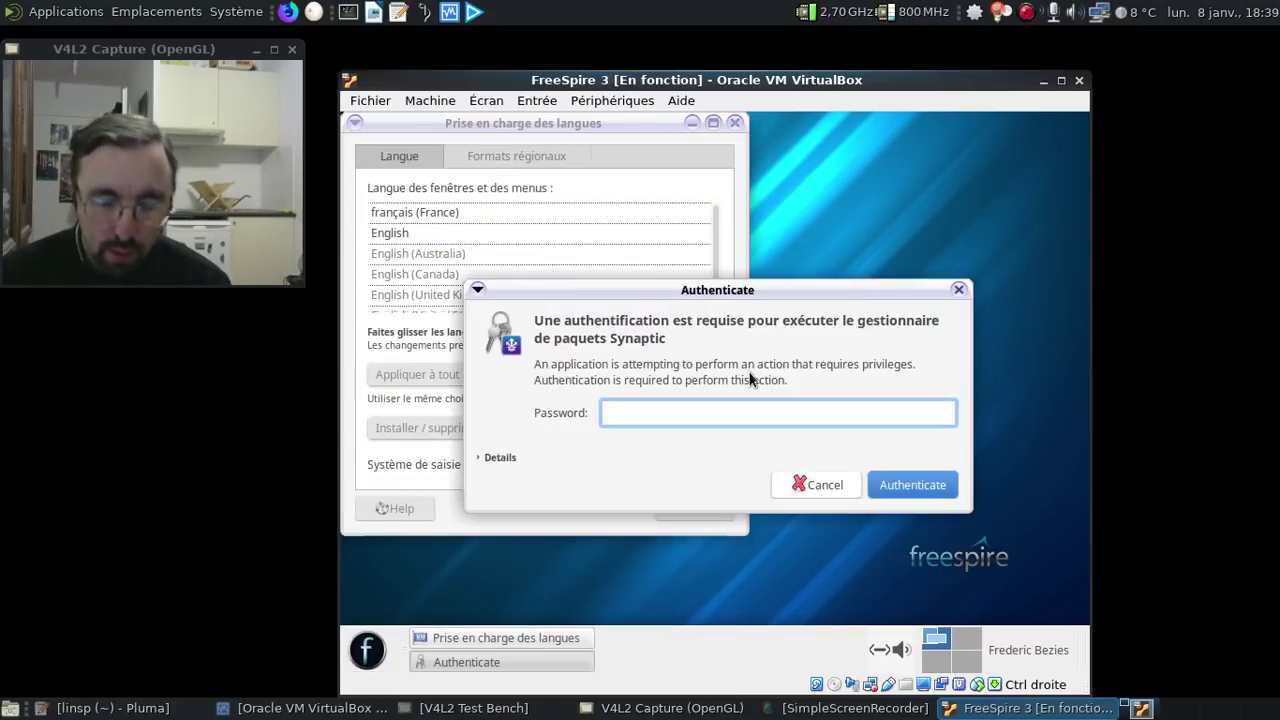
type("*********")
key("Return")
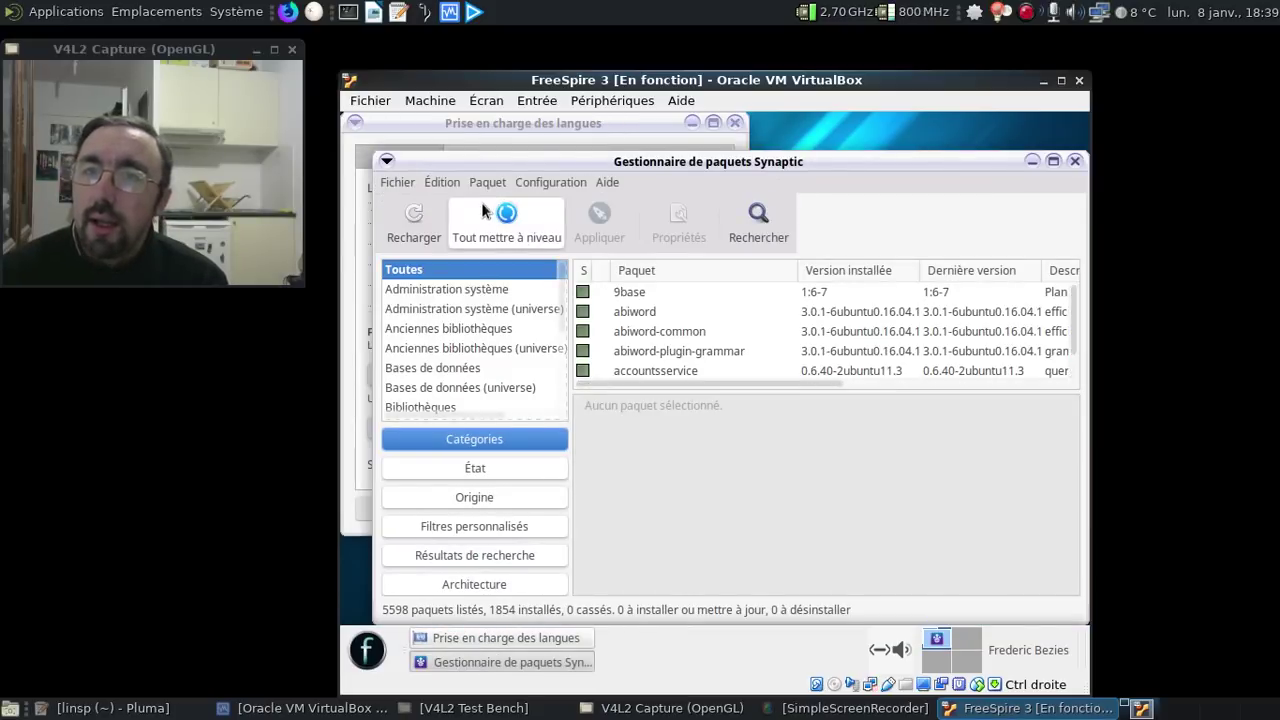
left_click(546, 180)
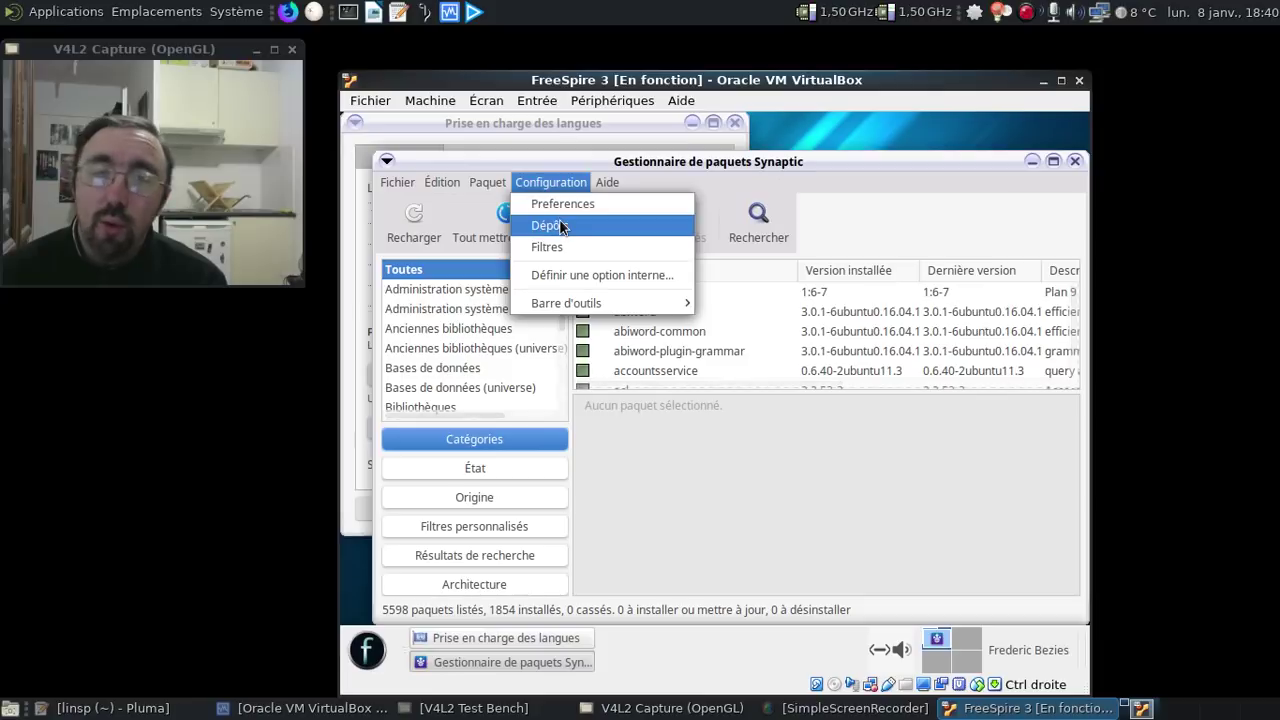
left_click(561, 225)
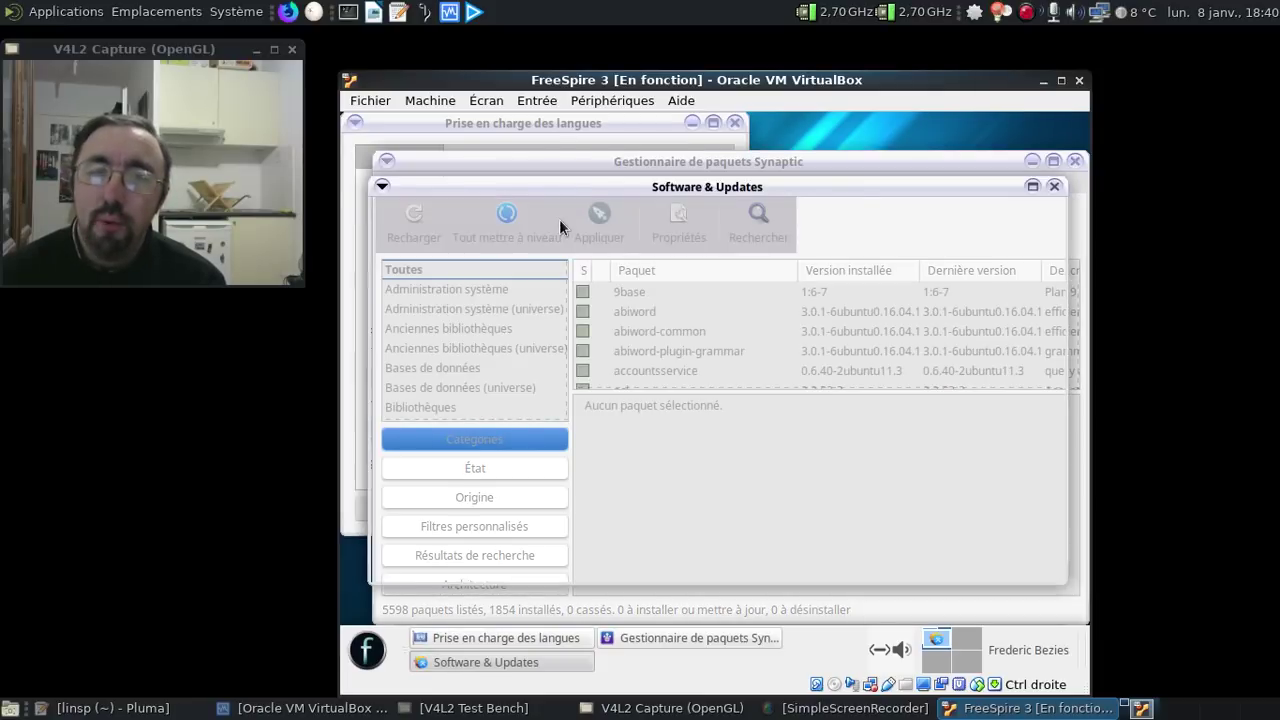
- Open the full mirror list, select France, and run the best-server test, which finds none
left_click(600, 398)
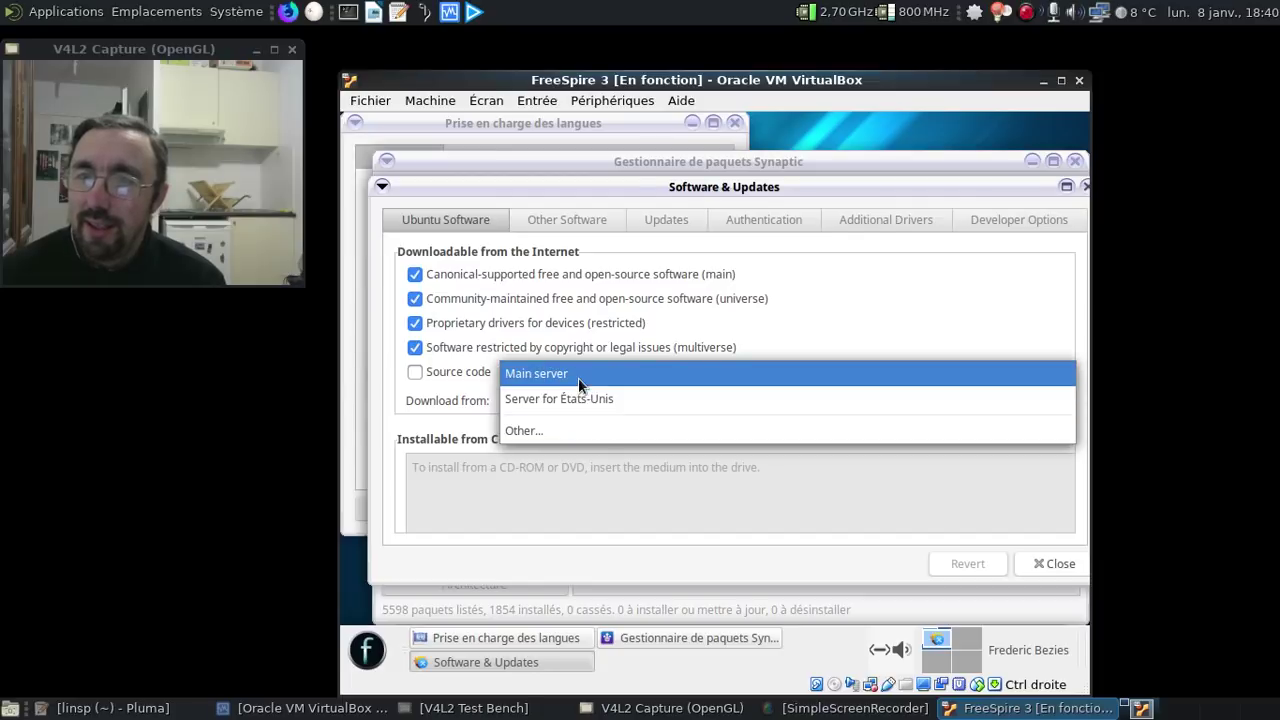
left_click(573, 431)
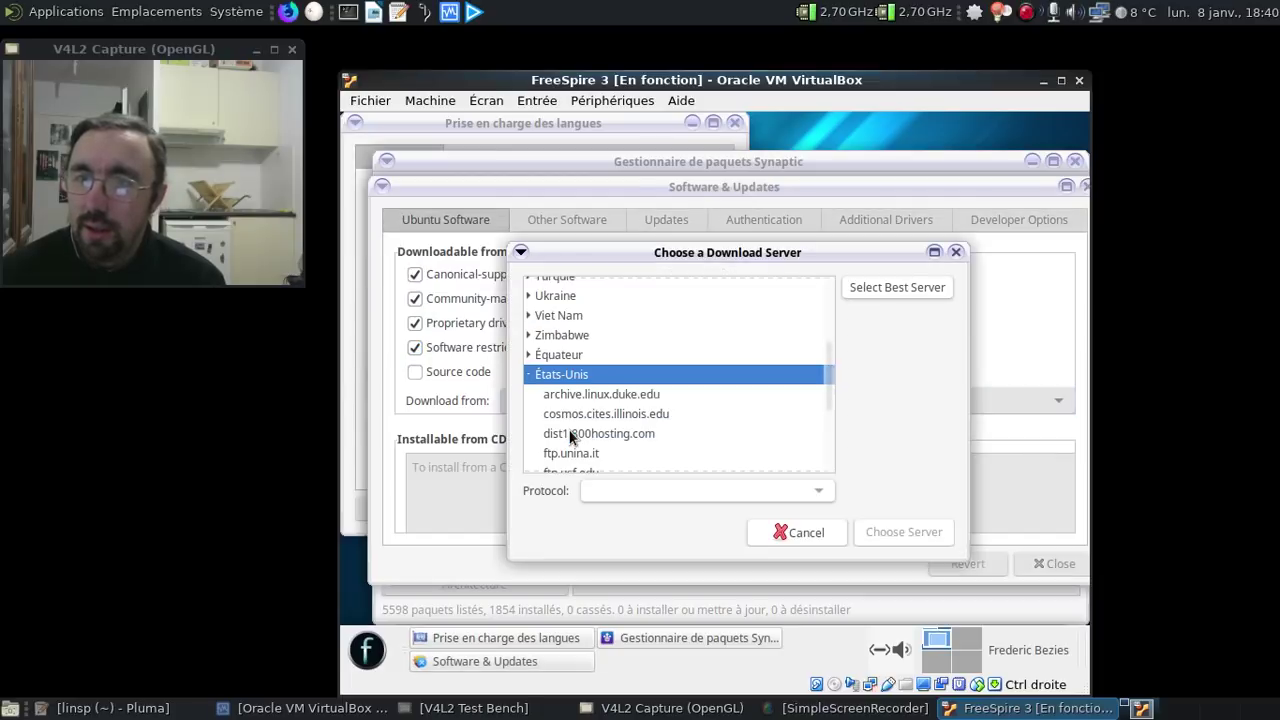
left_click(529, 374)
scroll(648, 366, "up", 10)
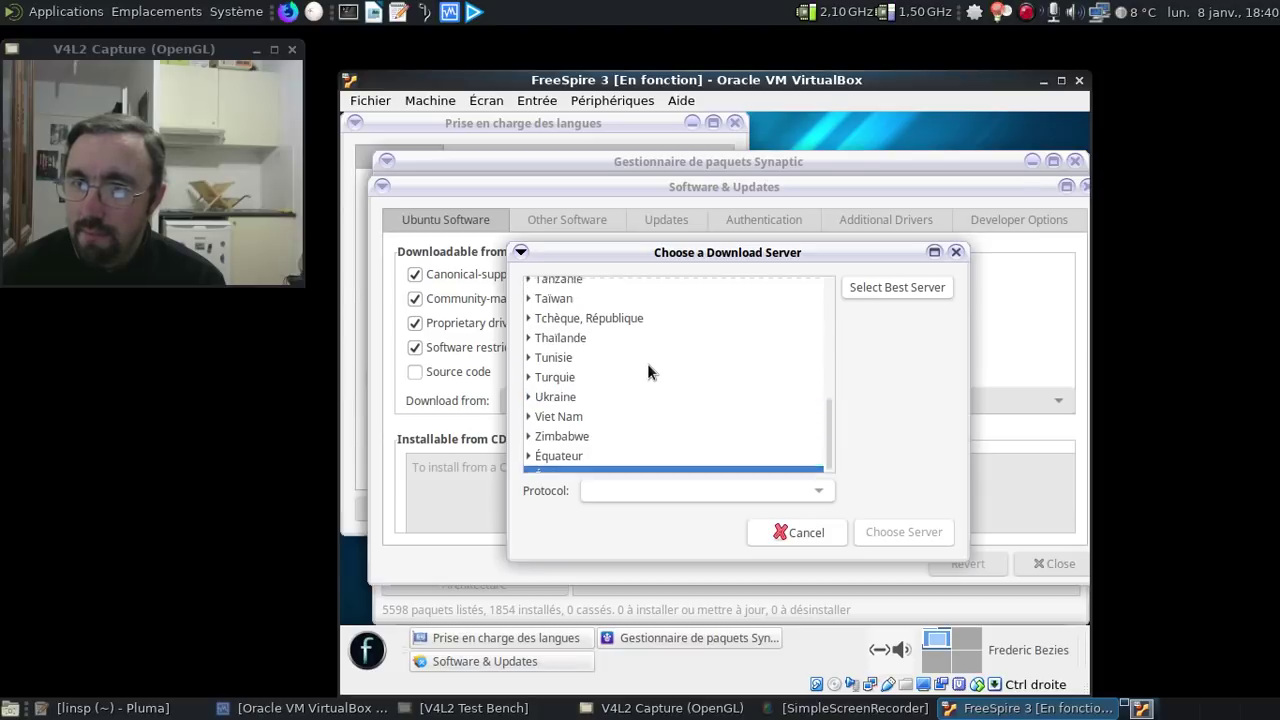
scroll(648, 366, "up", 6)
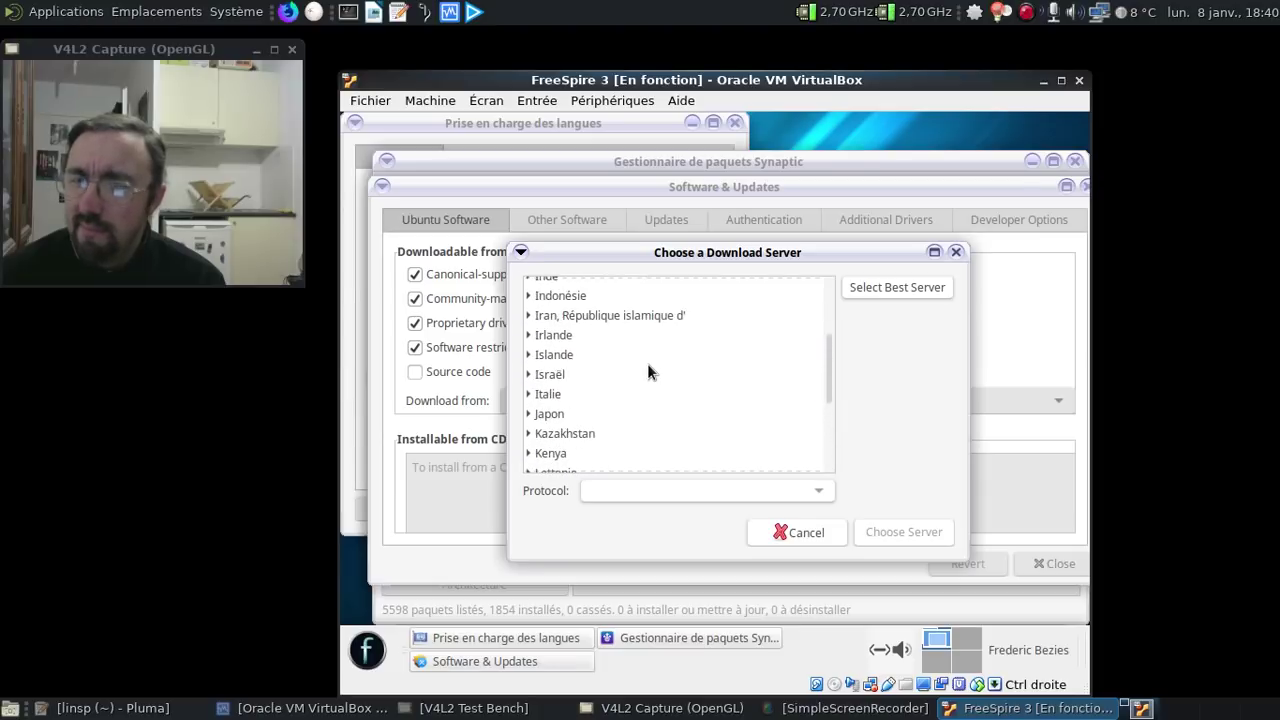
left_click(600, 326)
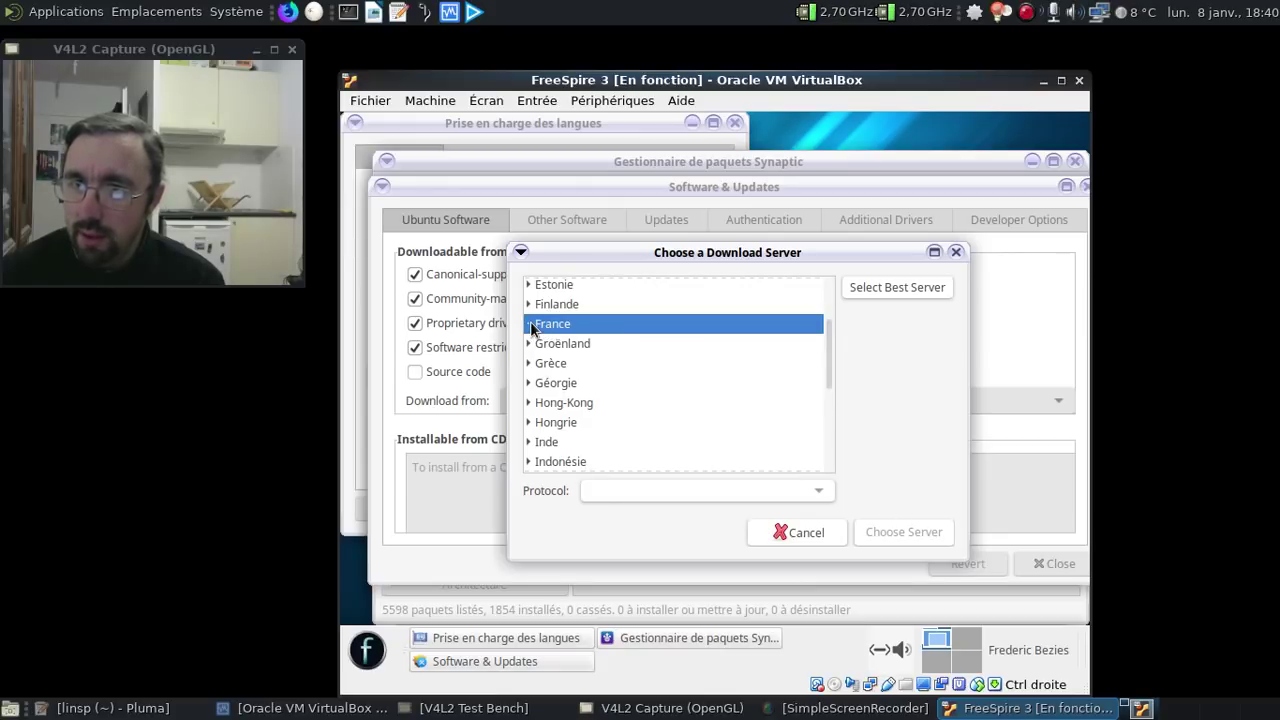
left_click(877, 287)
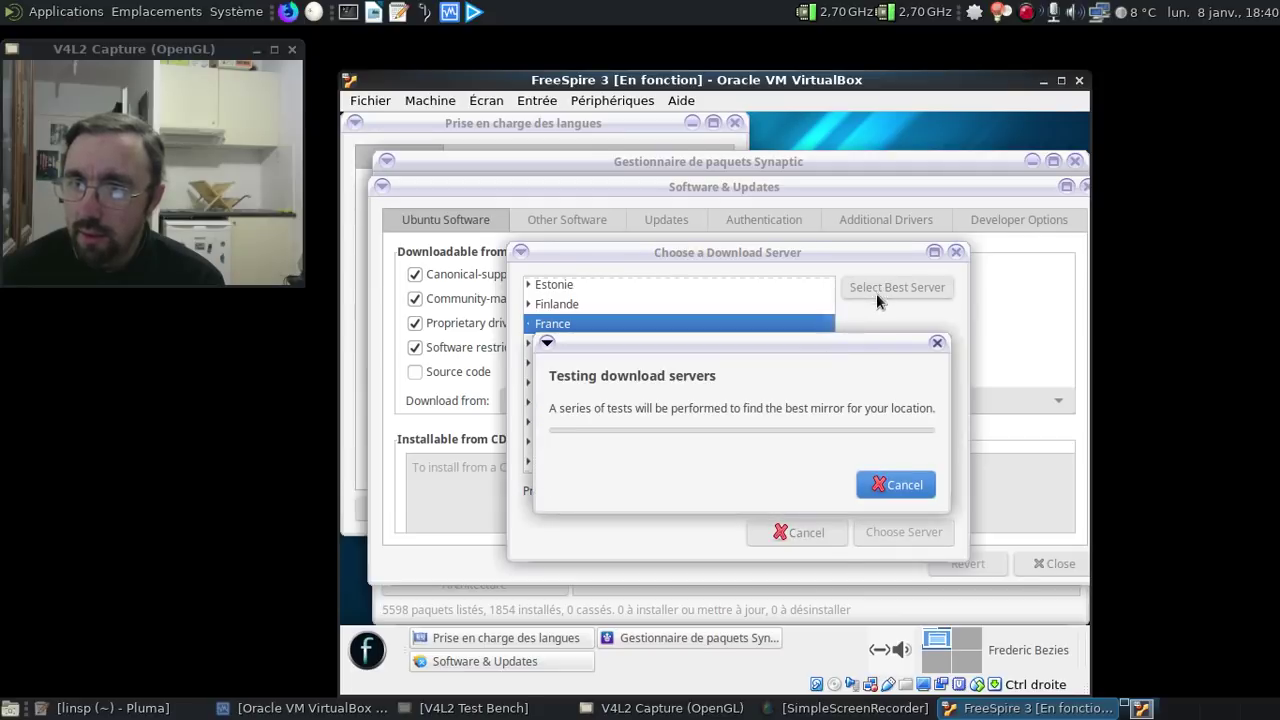
left_click(892, 484)
left_click(874, 470)
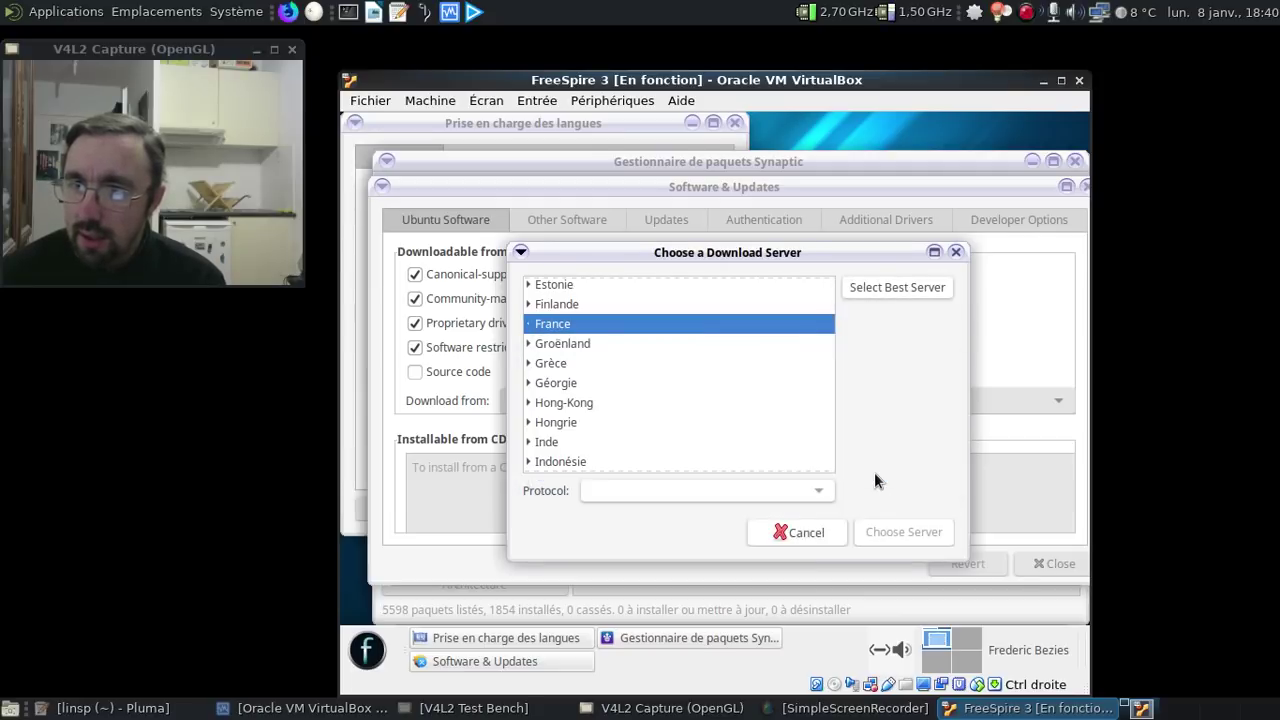
- Choose the French mirror www-ftp.lip6.fr as download server and close Software & Updates
left_click(528, 324)
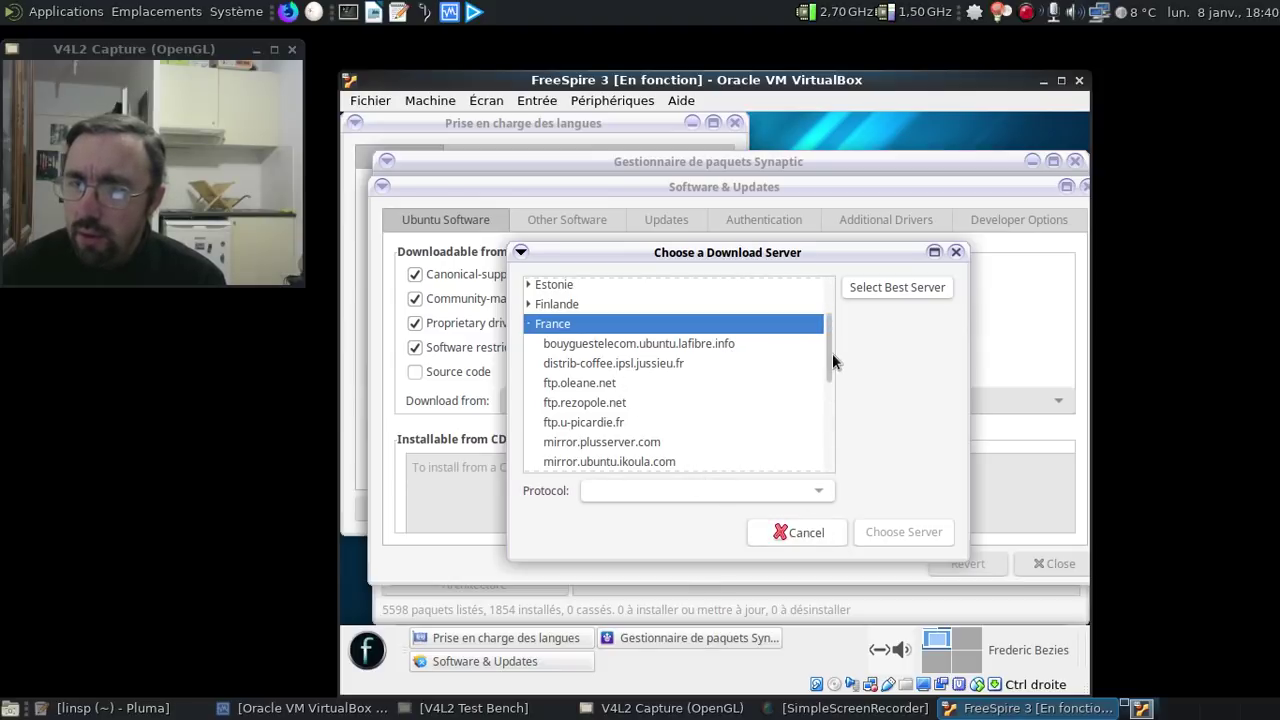
left_click_drag(832, 353, 829, 363)
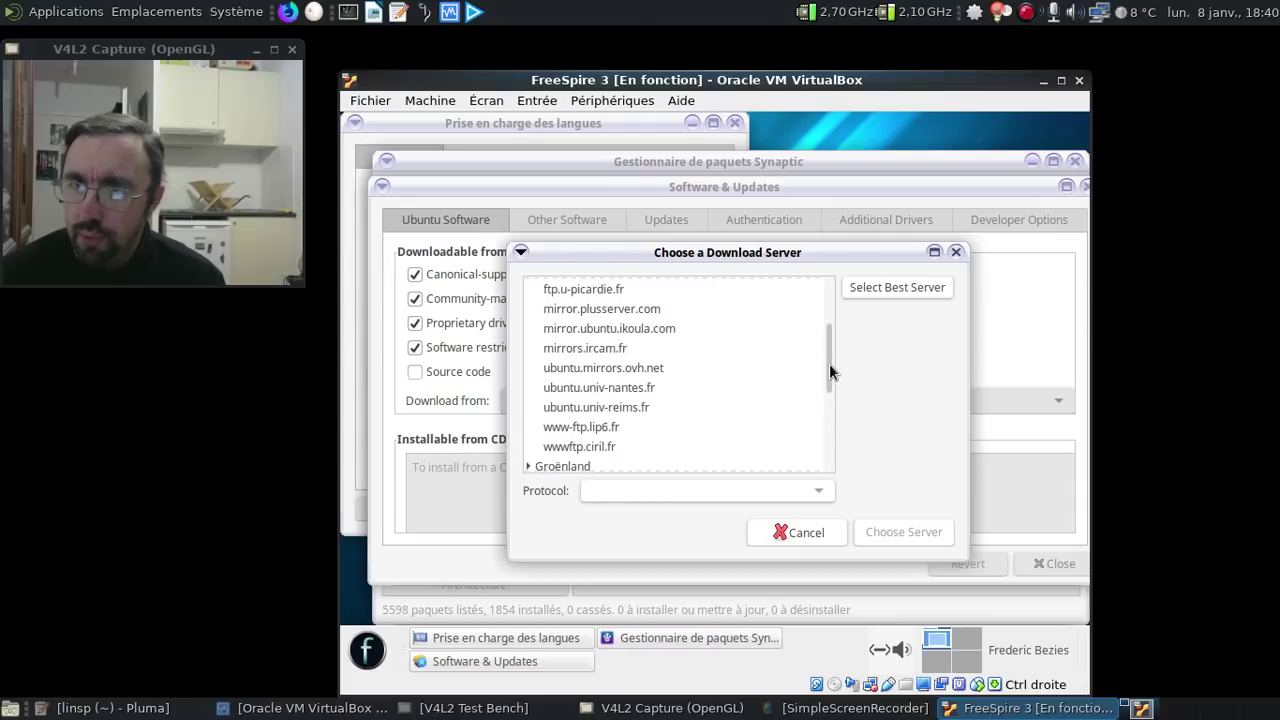
scroll(829, 363, "up", 3)
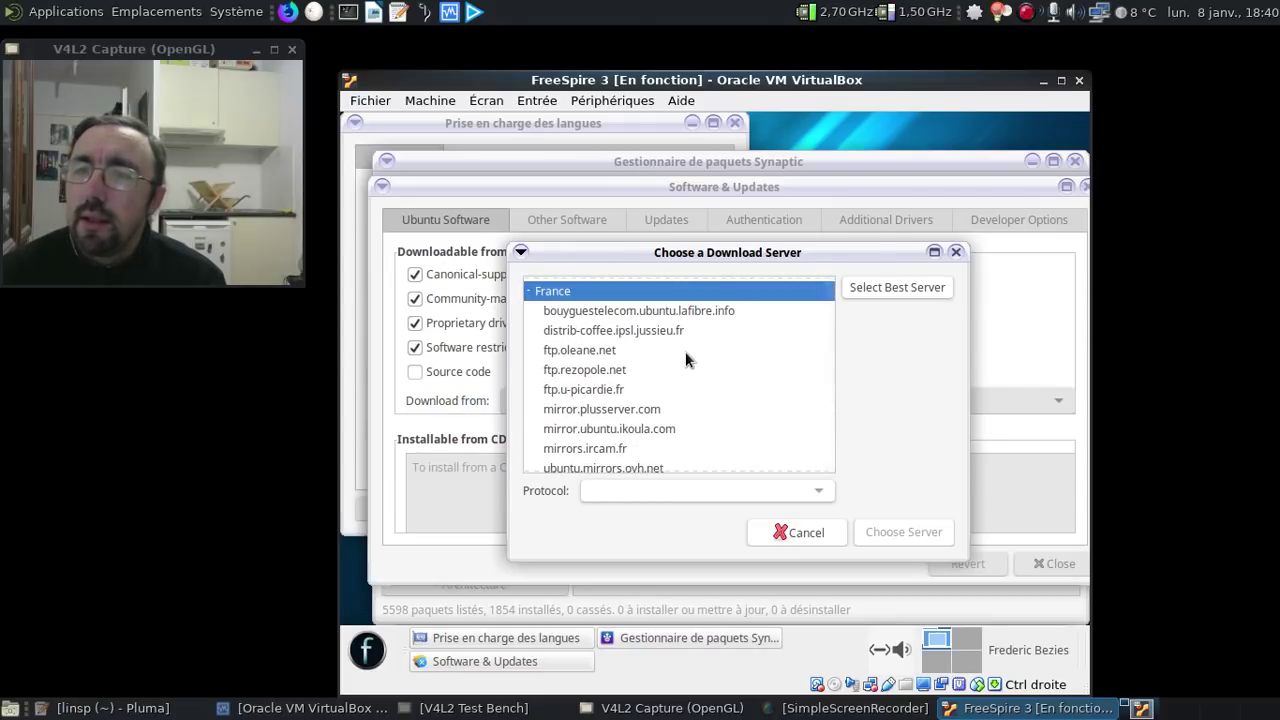
scroll(685, 365, "down", 1)
scroll(684, 376, "down", 1)
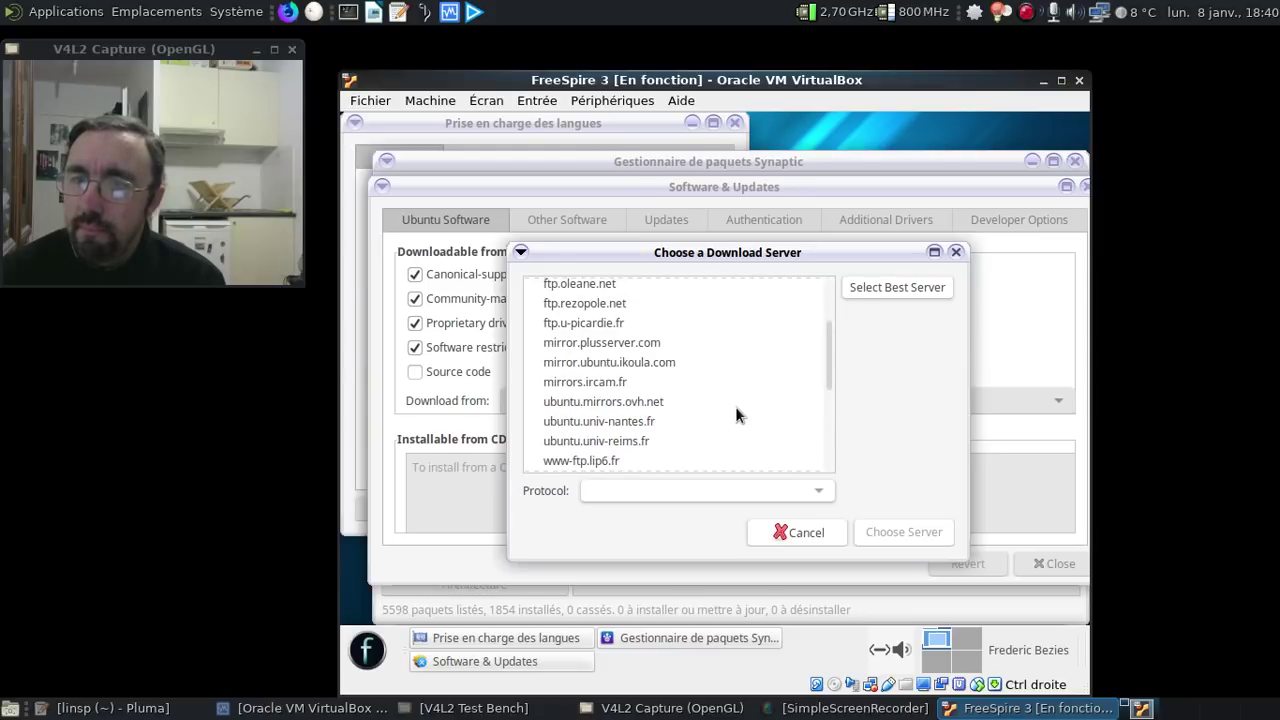
left_click(613, 461)
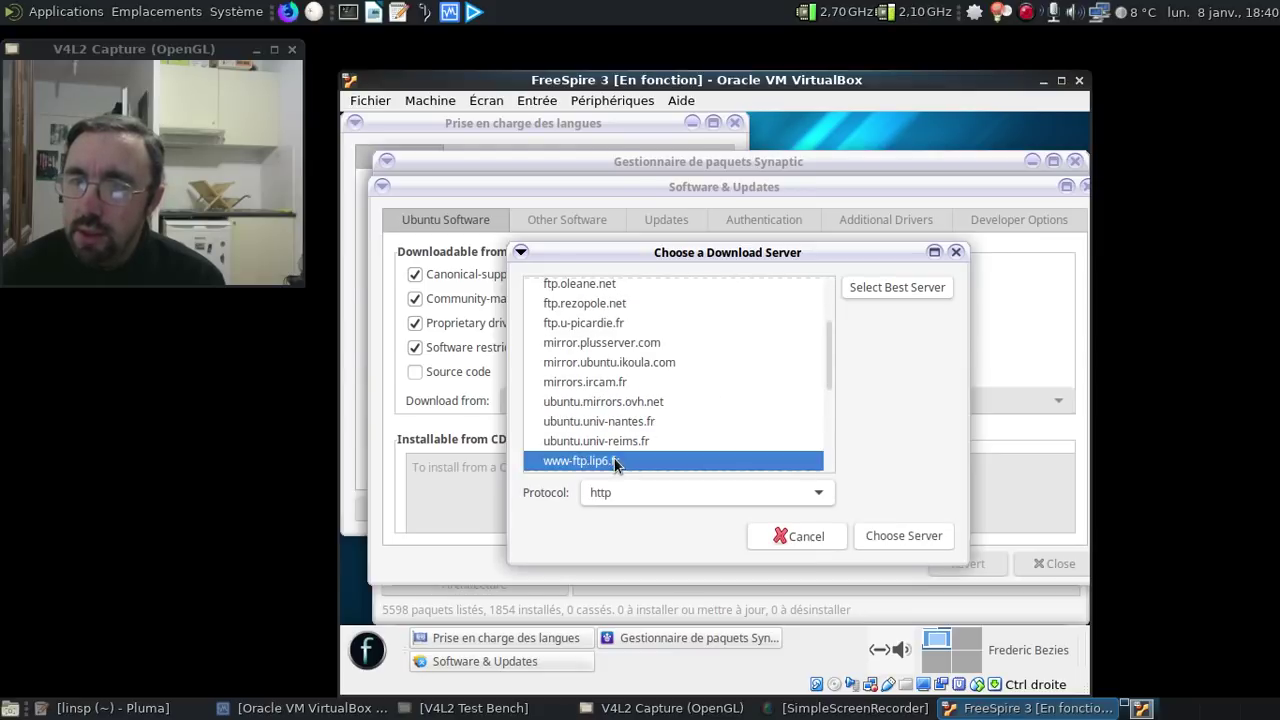
left_click(885, 535)
left_click(1026, 566)
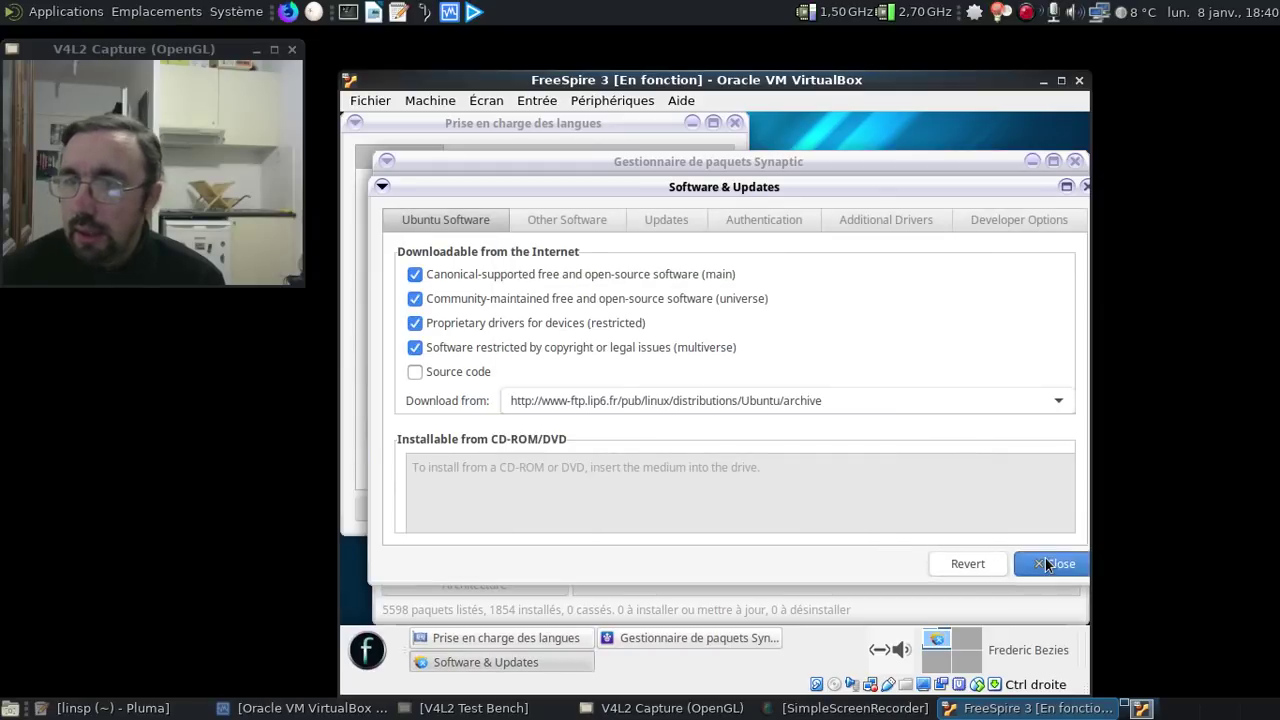
- Reload the package lists and dismiss the index-download failure and lock errors
left_click(862, 480)
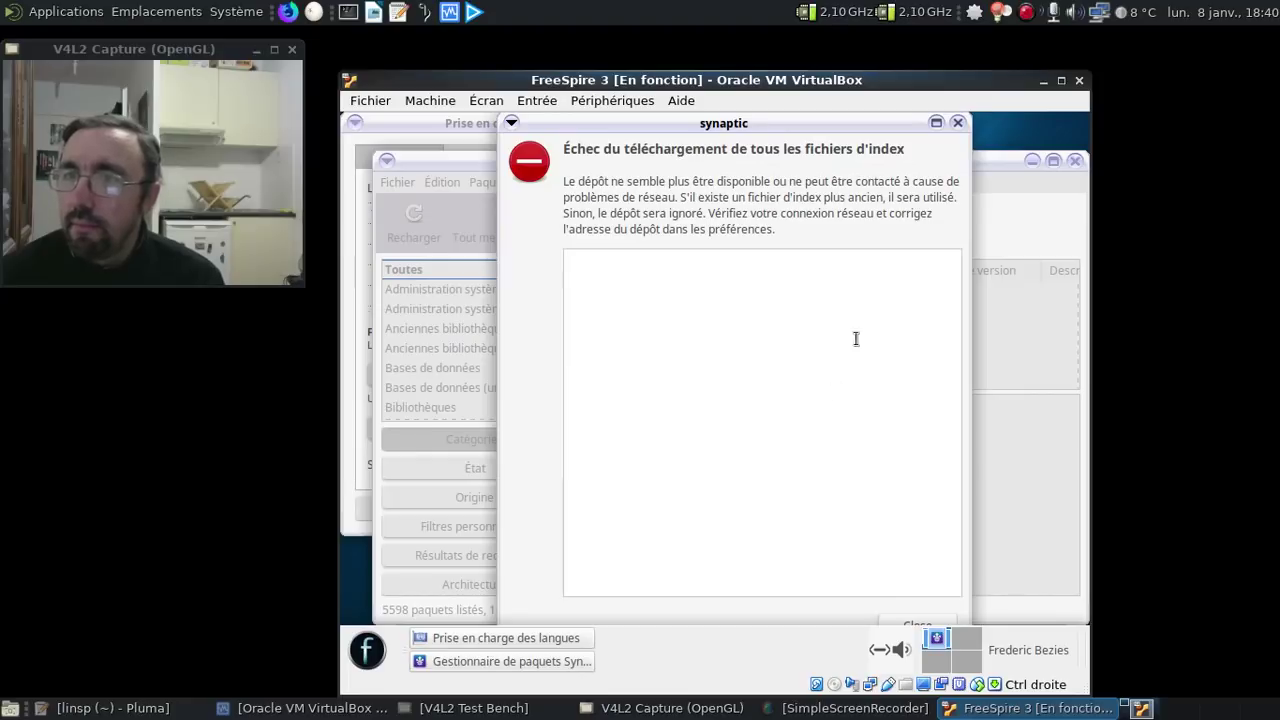
left_click(957, 123)
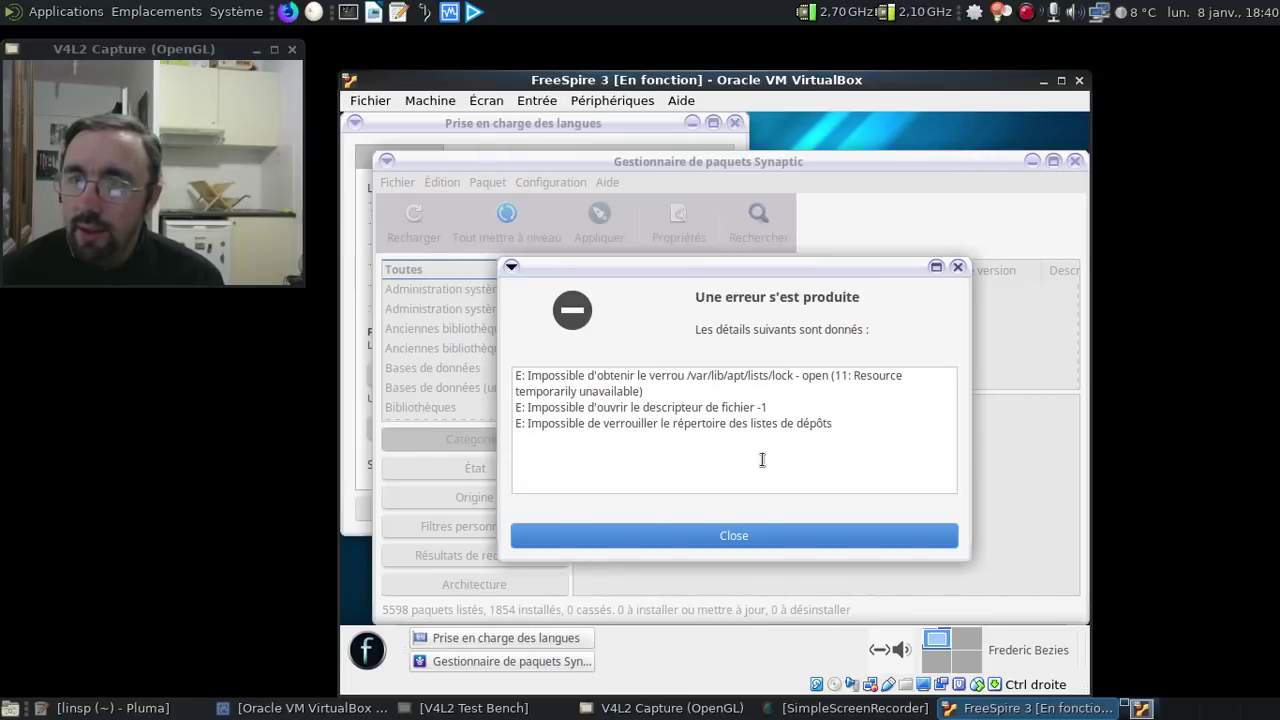
left_click(776, 538)
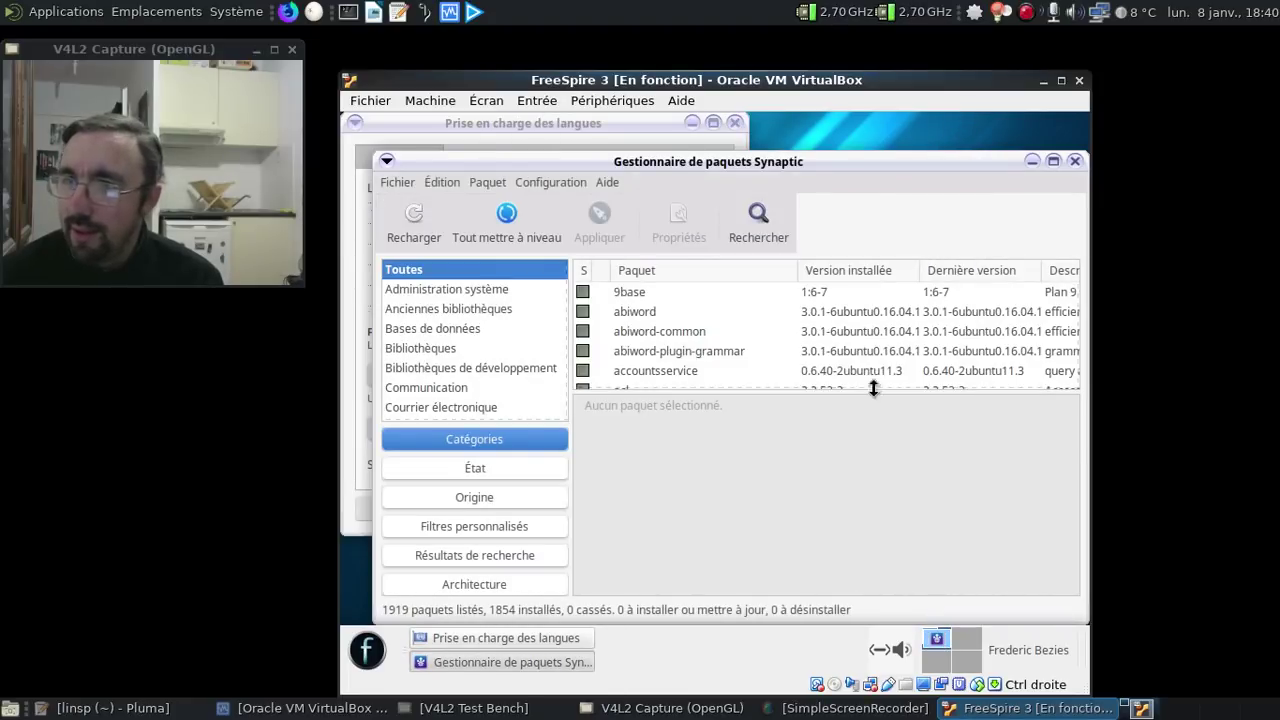
- Reopen Synaptic's repository settings and scroll the full mirror list up to France
left_click(530, 183)
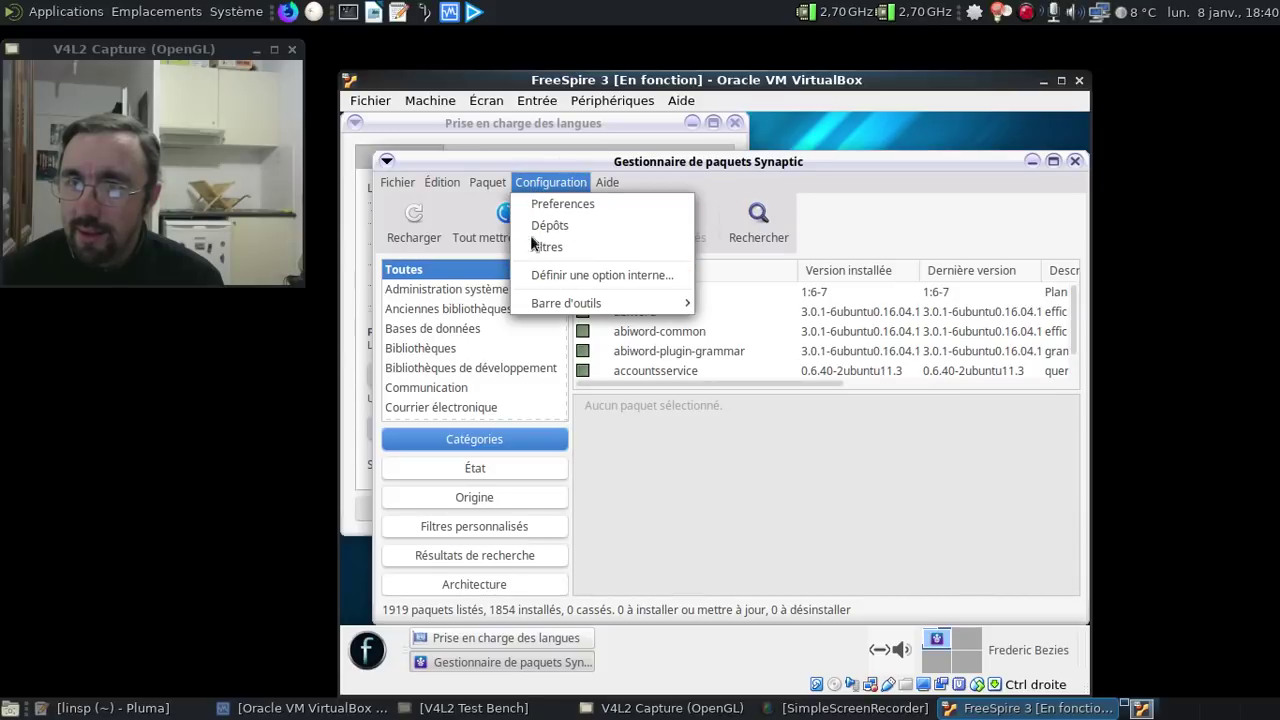
left_click(550, 226)
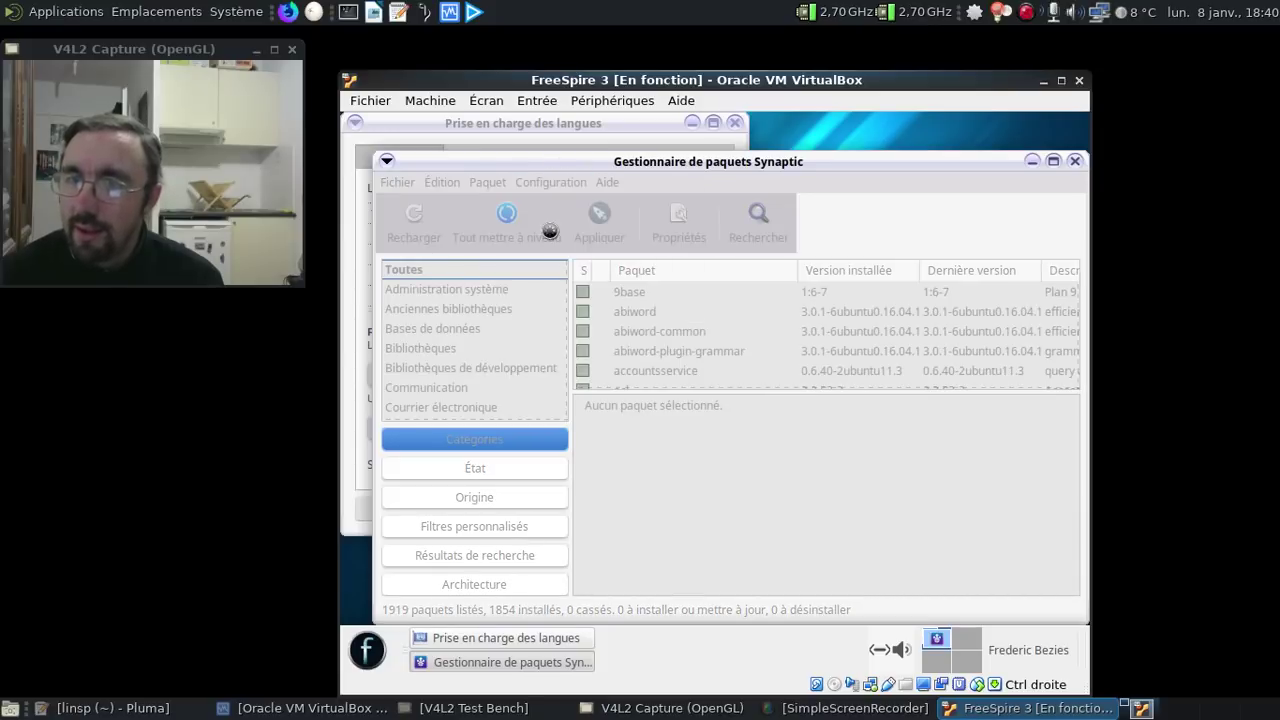
left_click(643, 405)
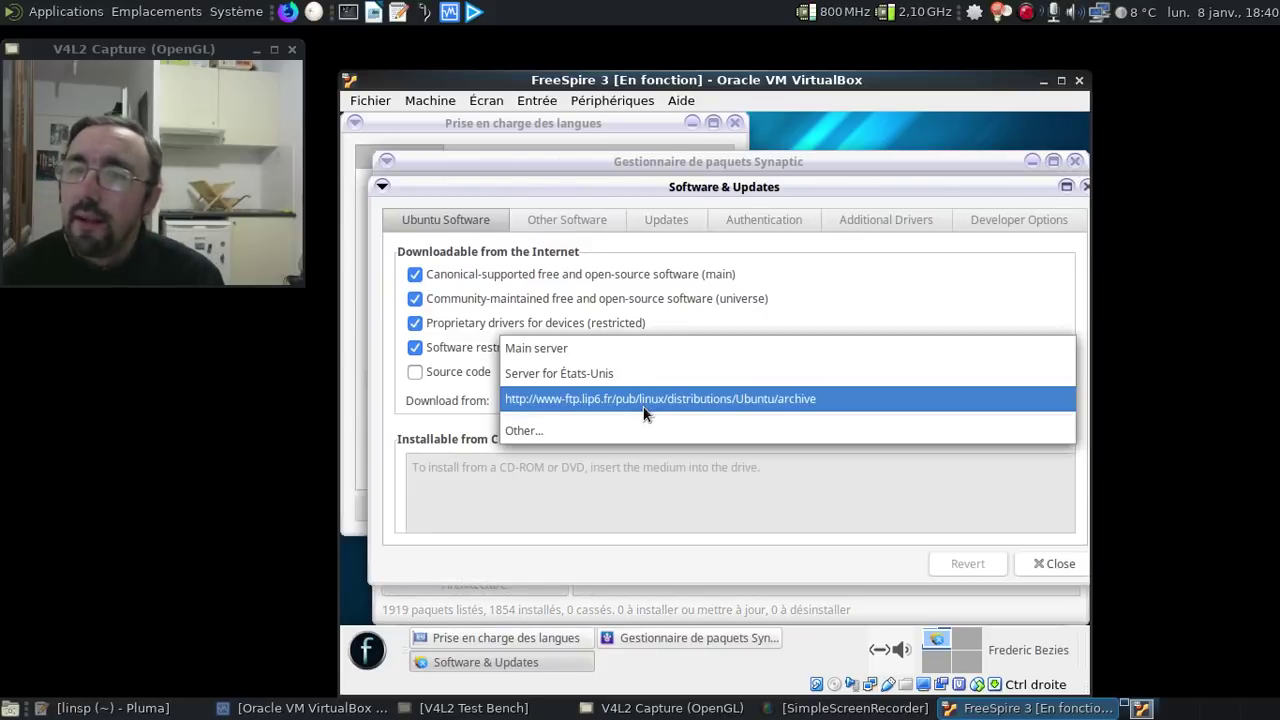
left_click(594, 430)
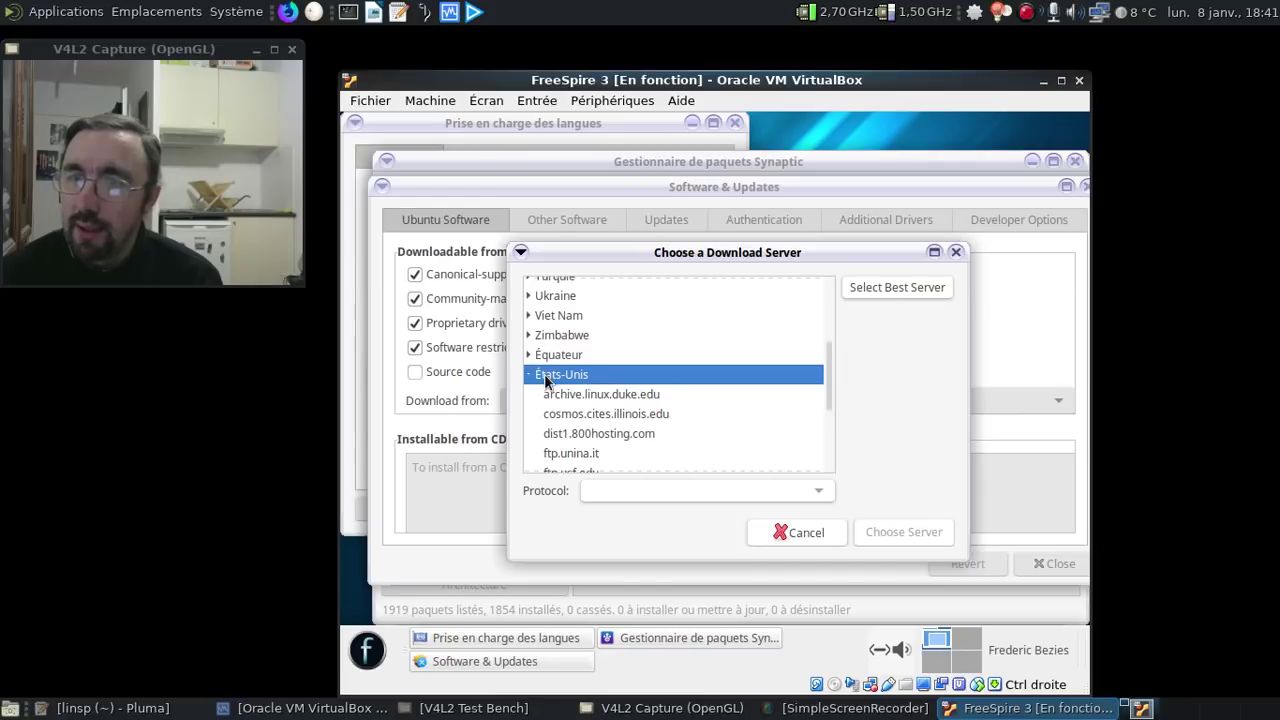
left_click(530, 375)
scroll(649, 377, "up", 10)
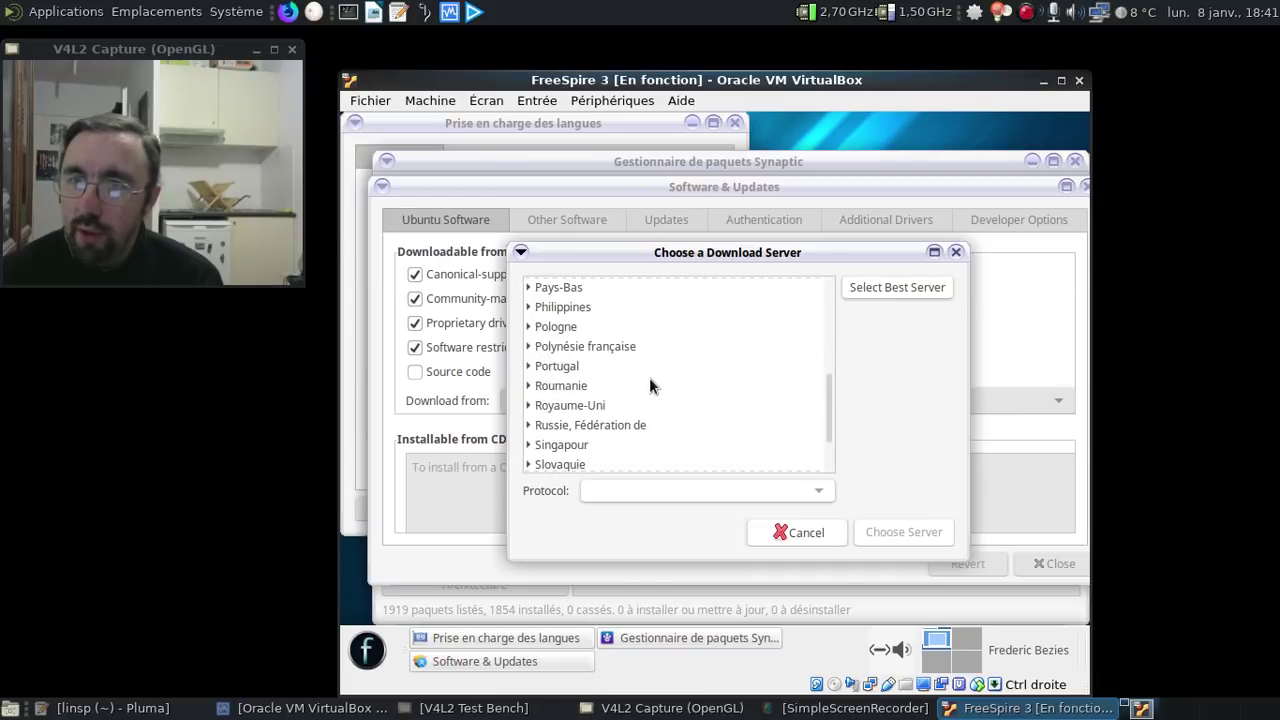
scroll(649, 377, "up", 5)
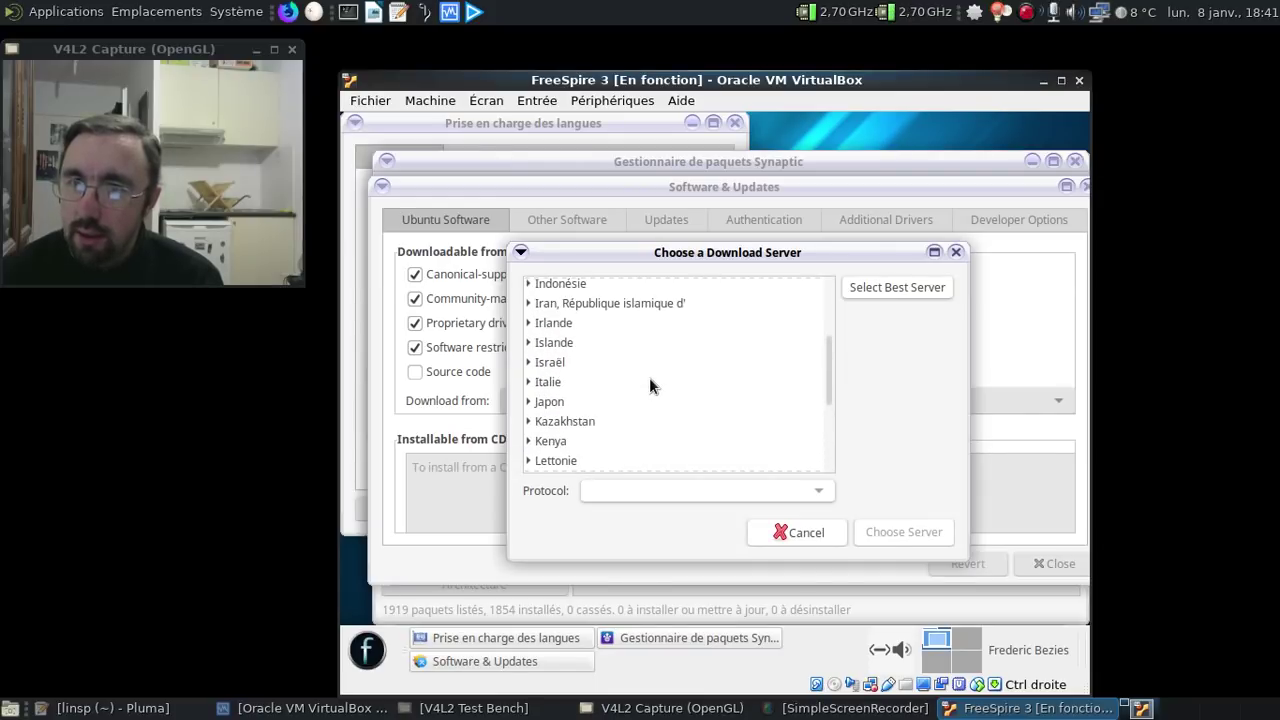
scroll(649, 377, "up", 3)
- Pick distrib-coffee.ipsl.jussieu.fr under France as download server and close the settings
left_click(558, 281)
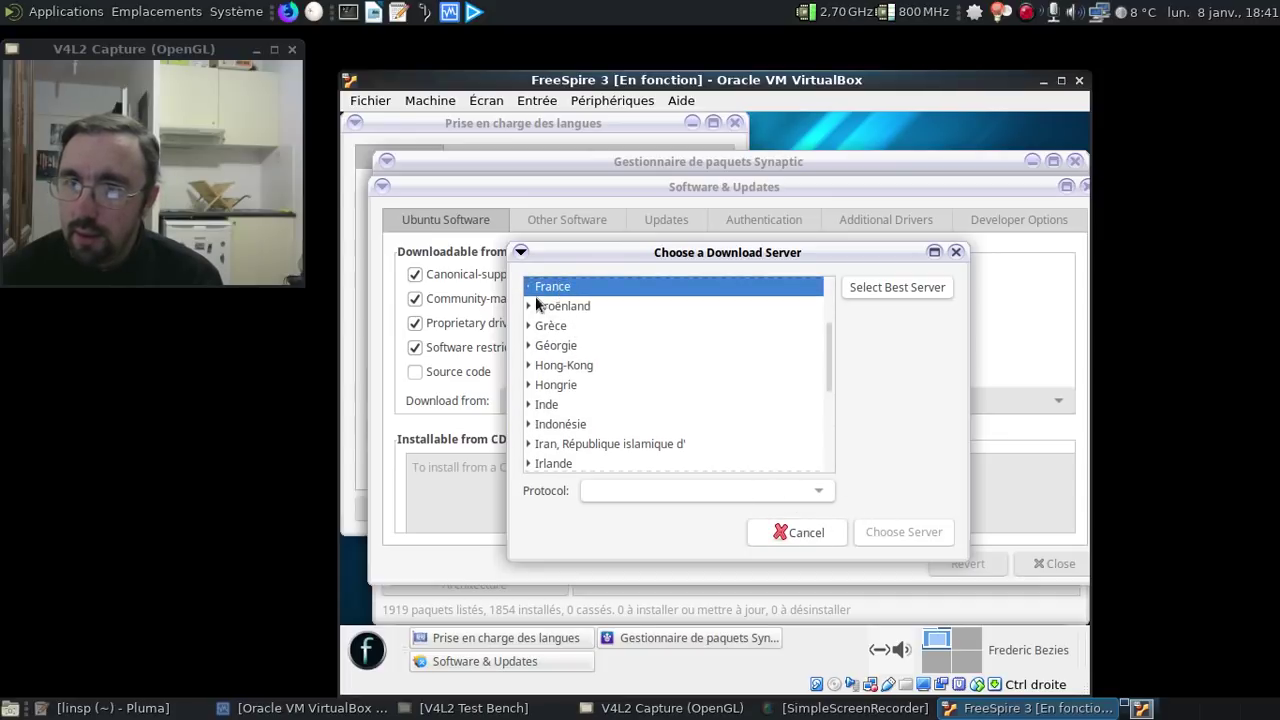
left_click(530, 286)
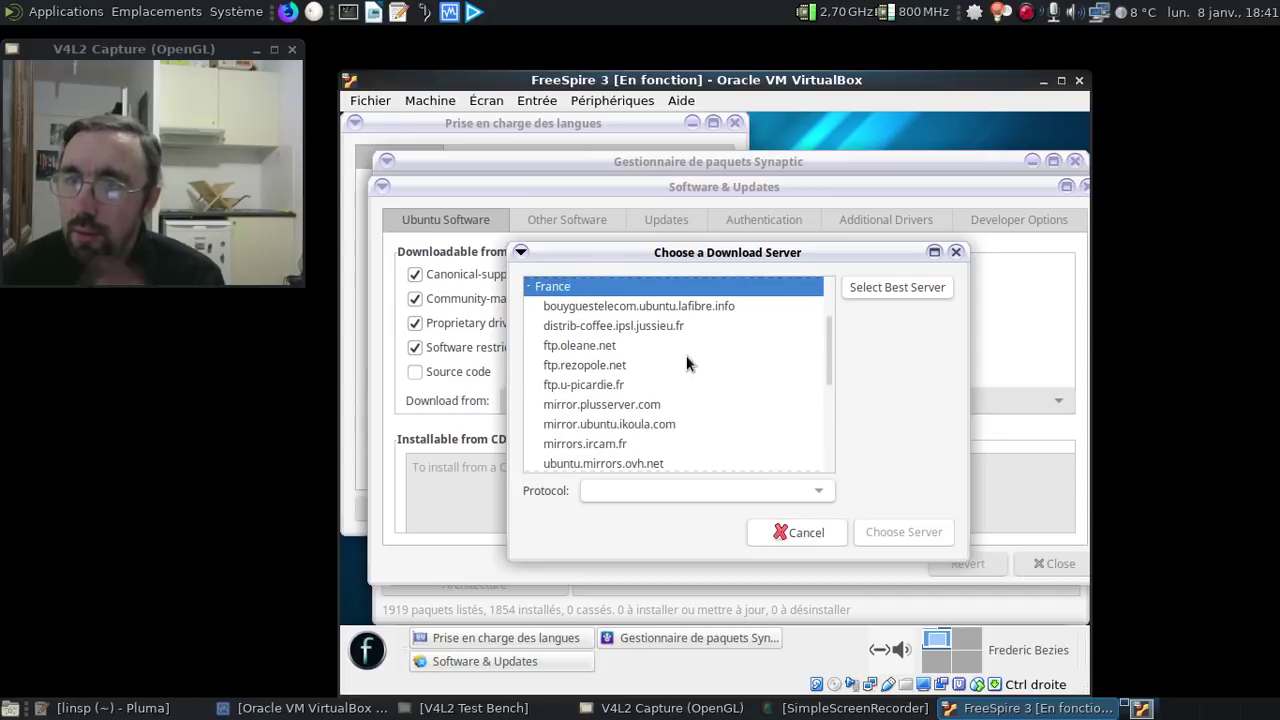
left_click(669, 326)
left_click(887, 538)
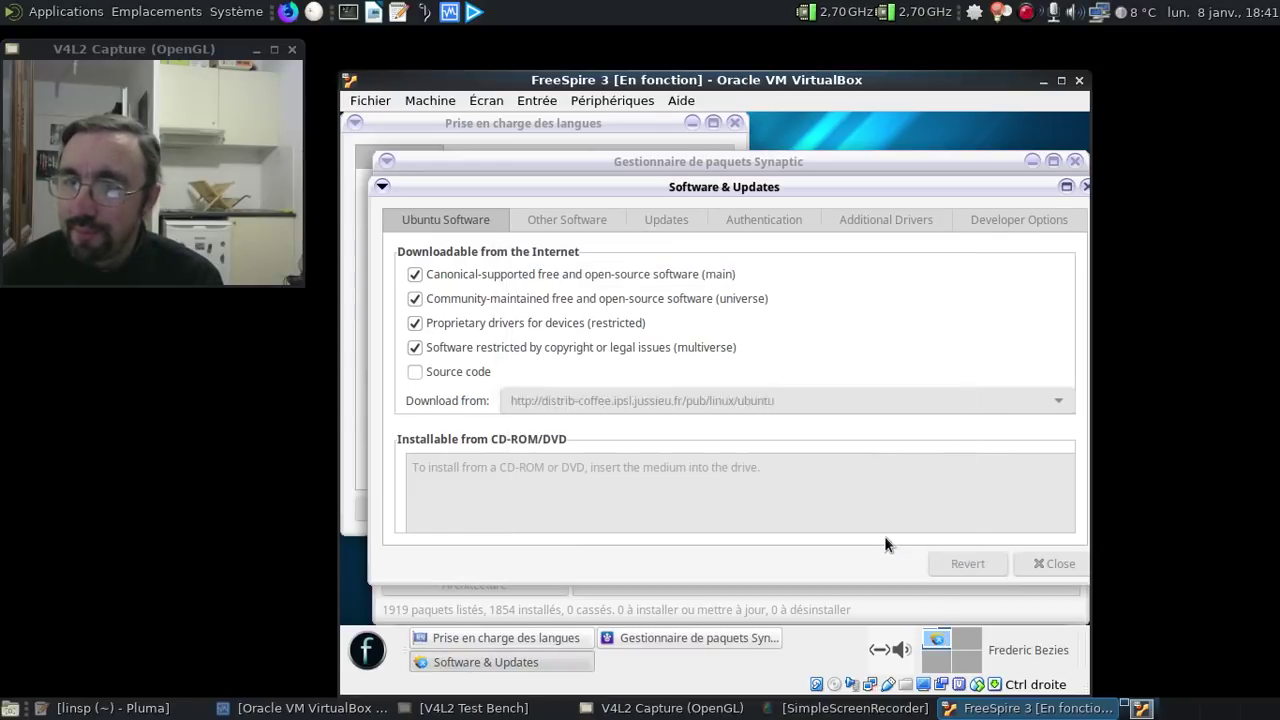
left_click(1035, 565)
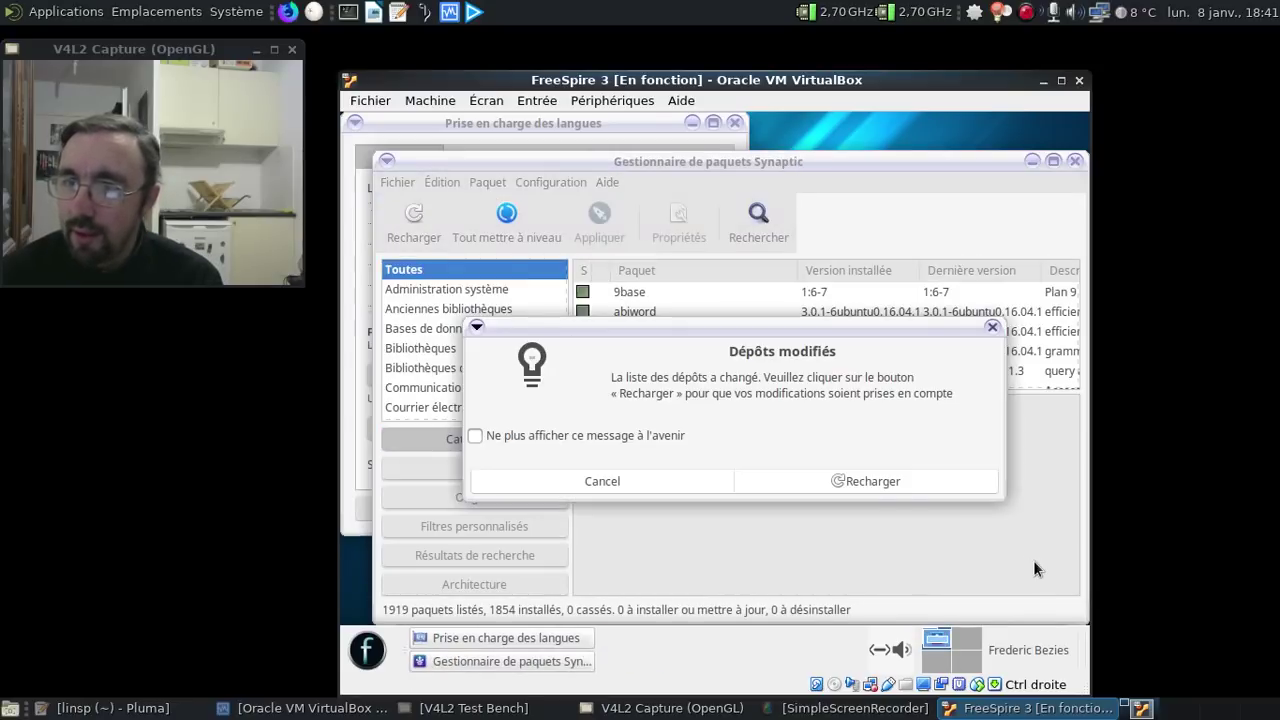
- Retry reloading package information and dismiss the repeated failure and lock errors
left_click(876, 491)
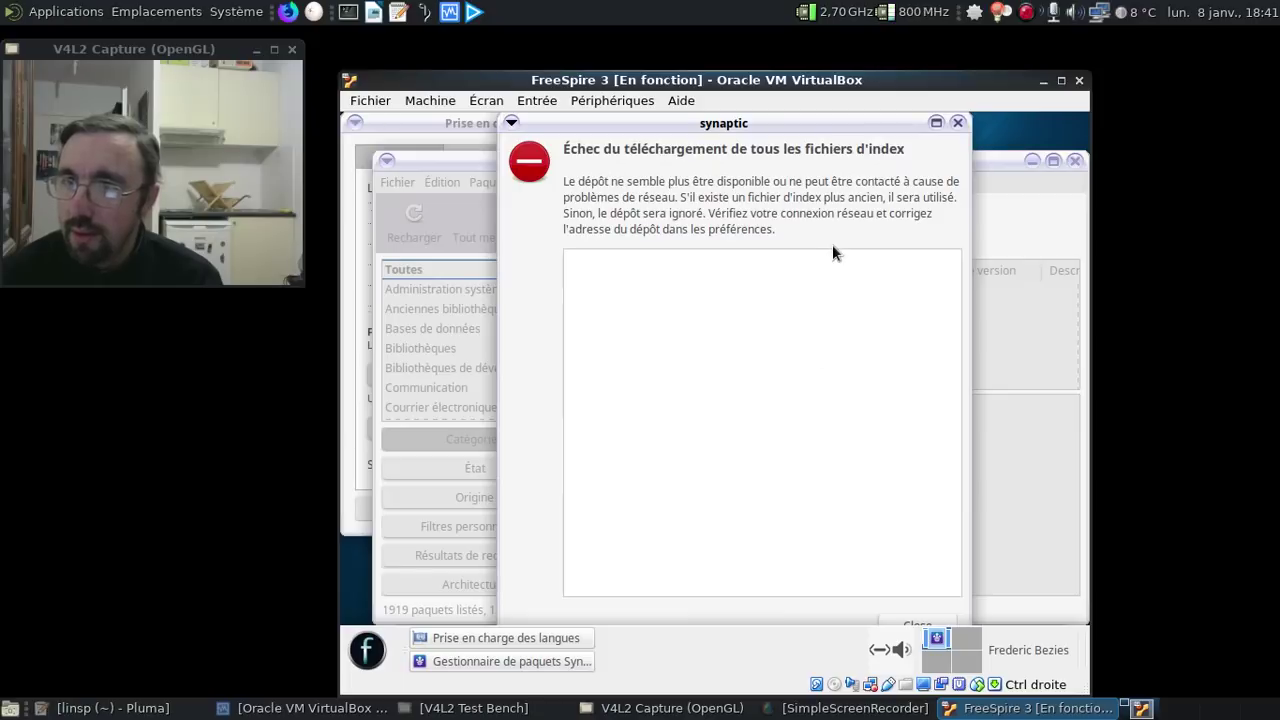
left_click(955, 125)
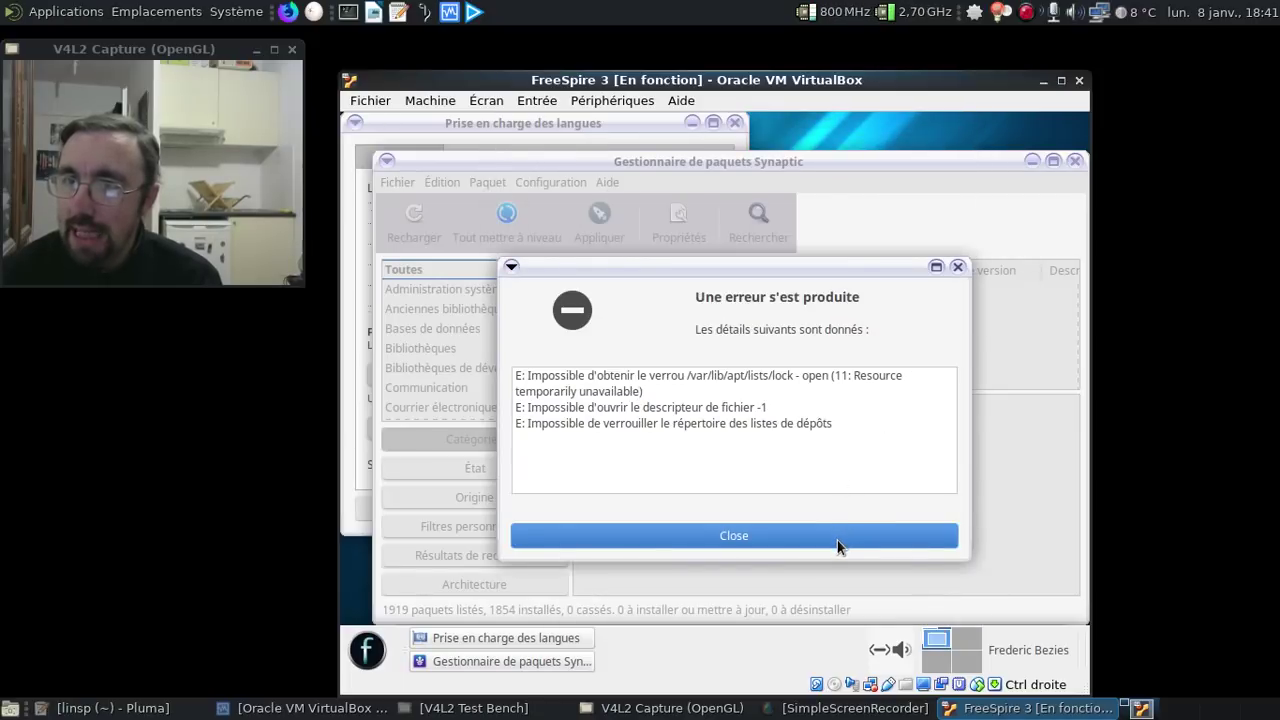
left_click(837, 538)
- Close Synaptic and the language settings, then relaunch Synaptic with the password
left_click(1074, 161)
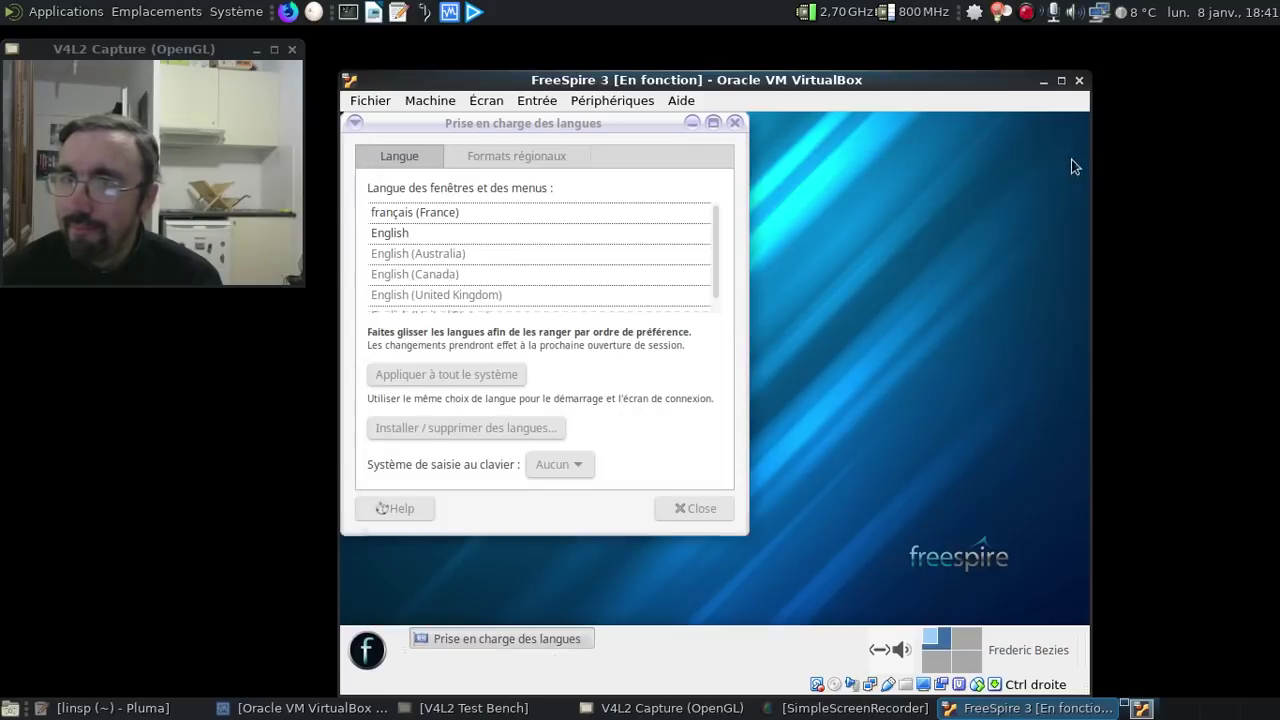
left_click(736, 122)
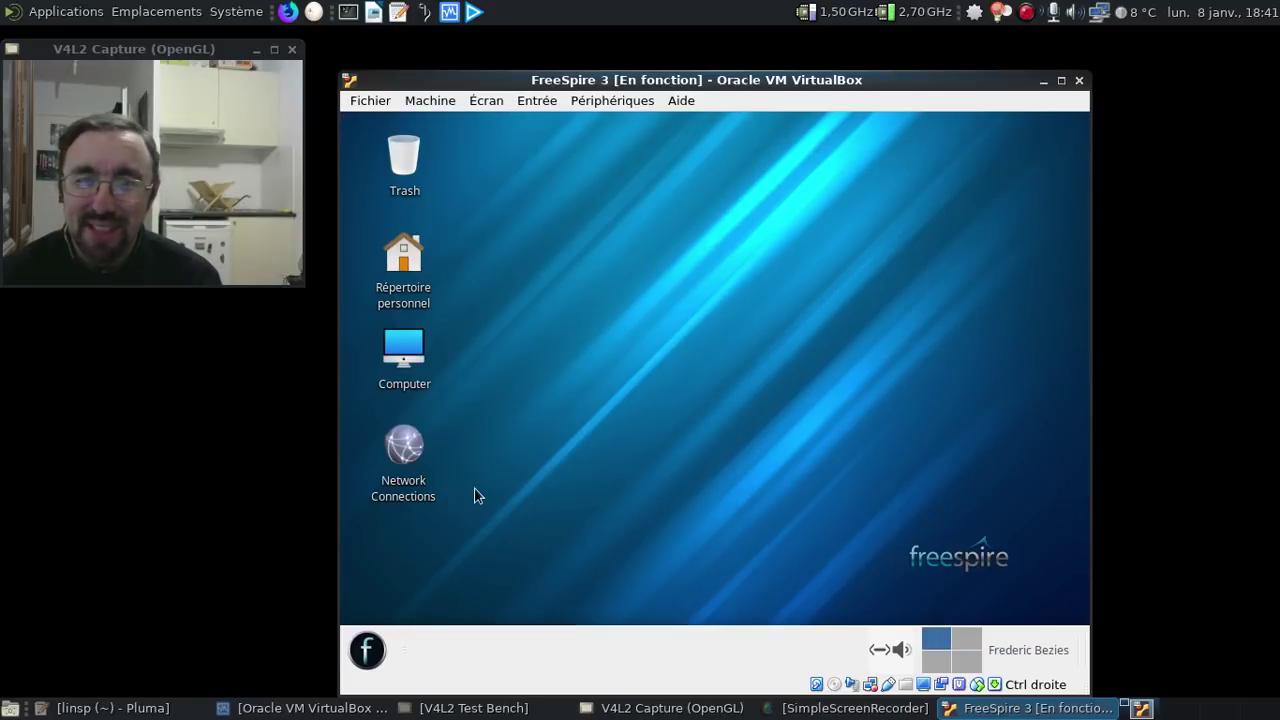
left_click(362, 655)
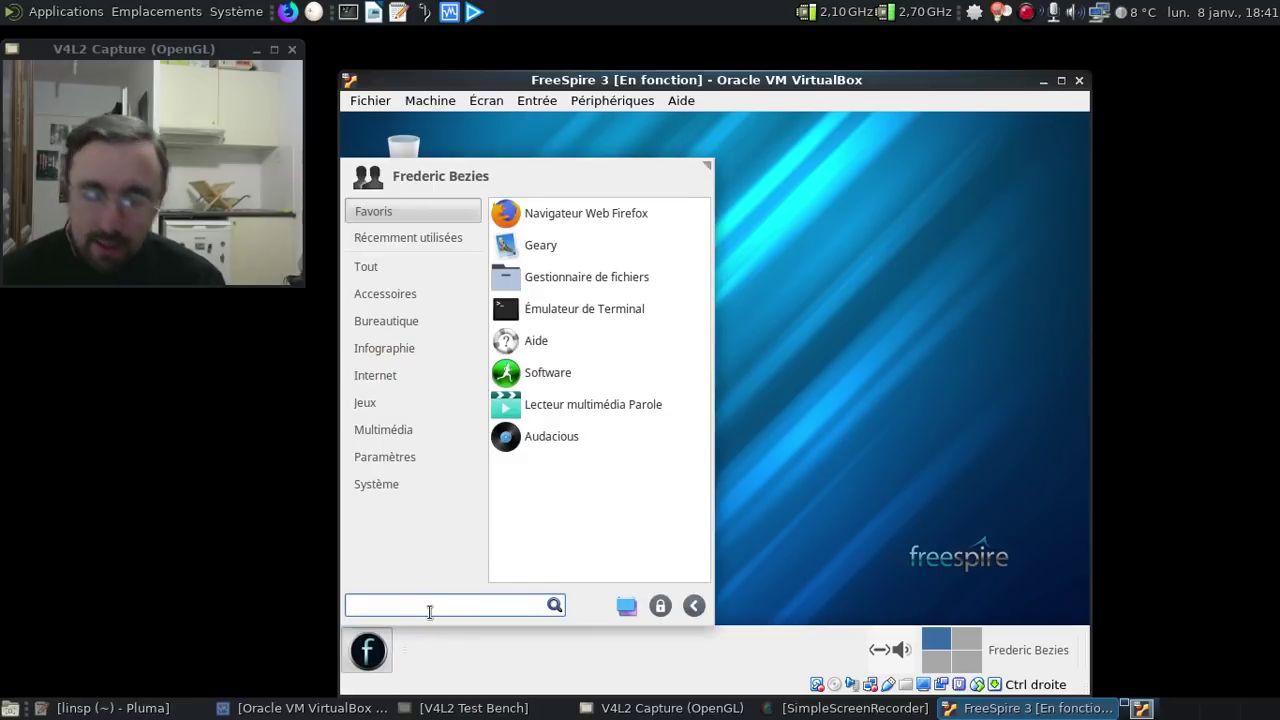
type("syna")
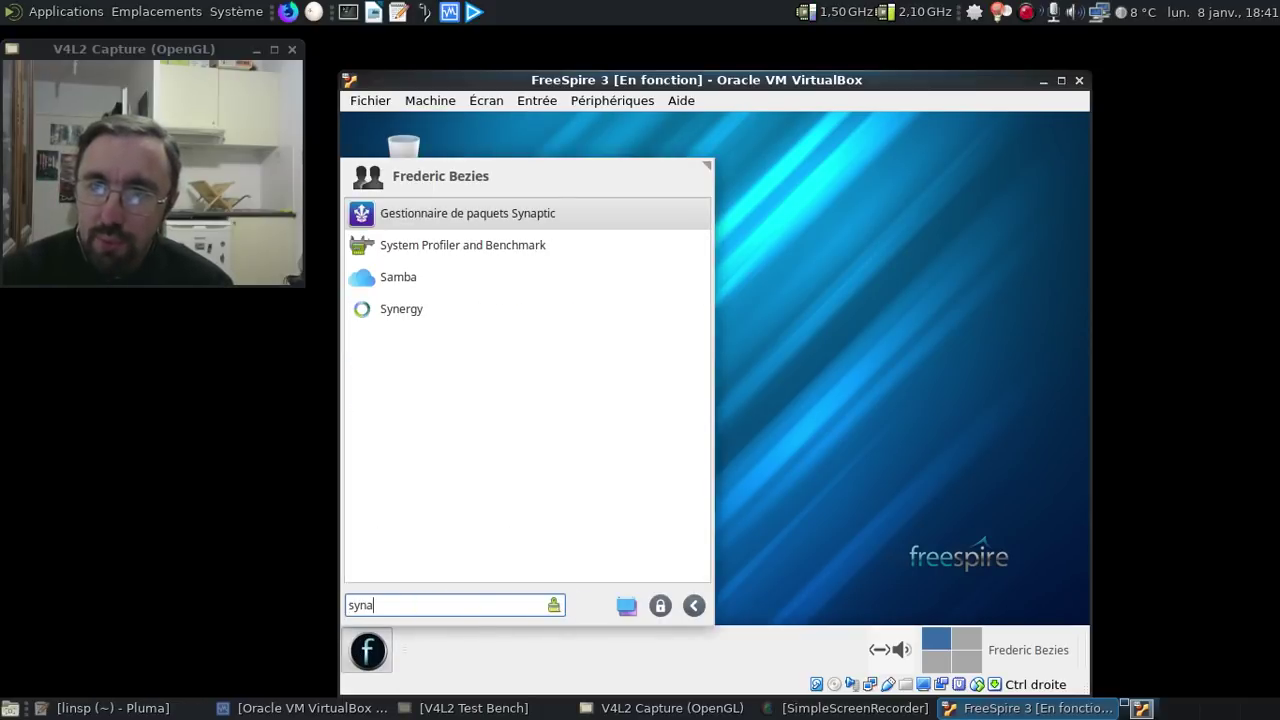
left_click(481, 214)
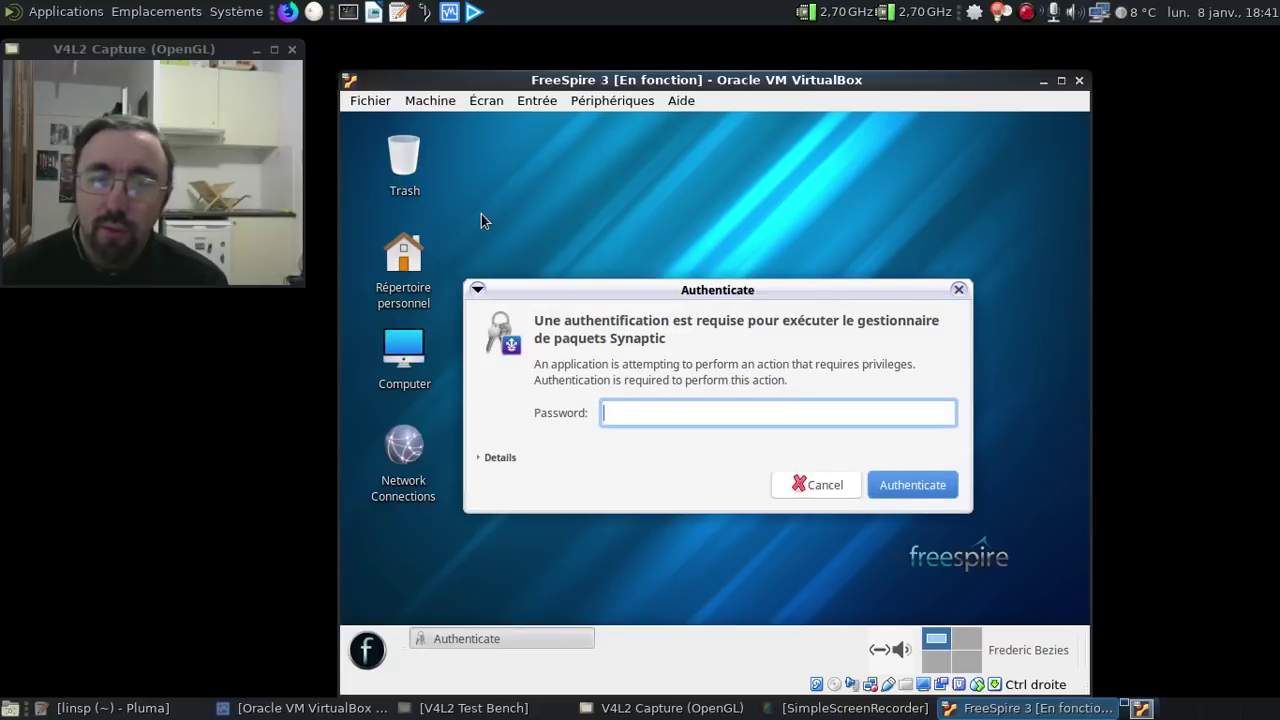
type("*********")
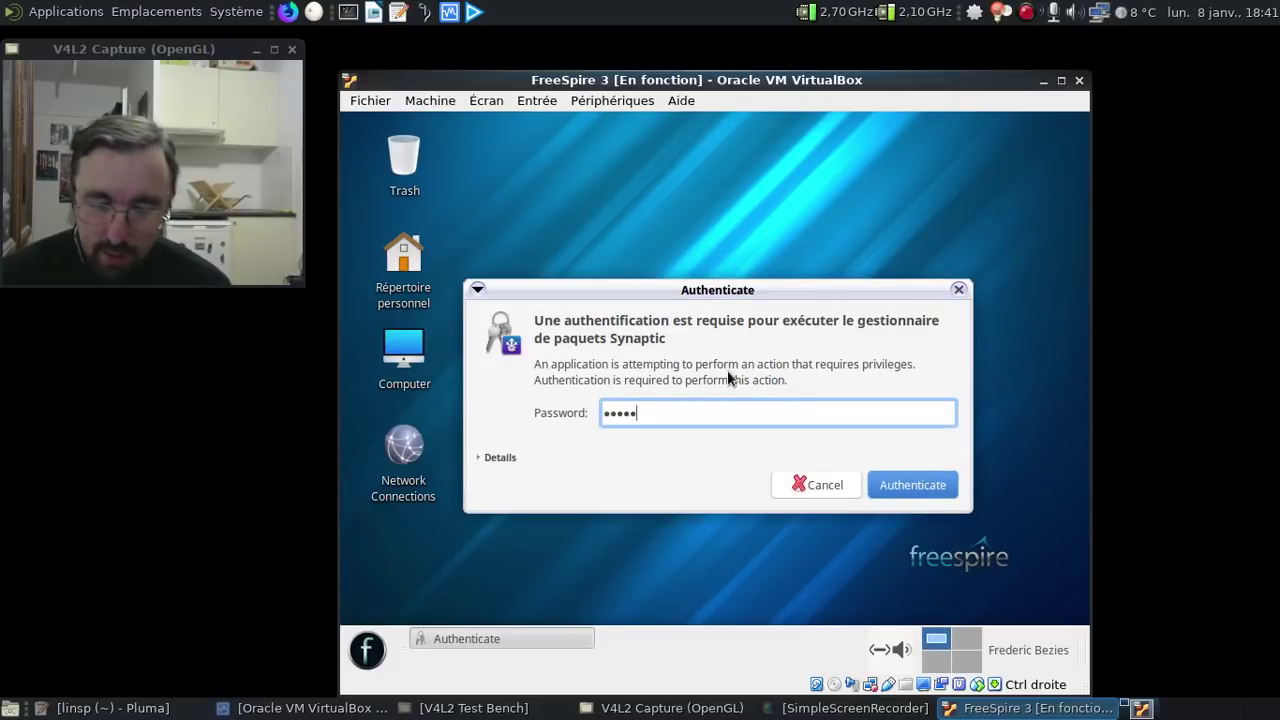
key("BackSpace")
key("BackSpace")
key("BackSpace")
key("BackSpace")
key("BackSpace")
key("BackSpace")
key("BackSpace")
key("BackSpace")
key("BackSpace")
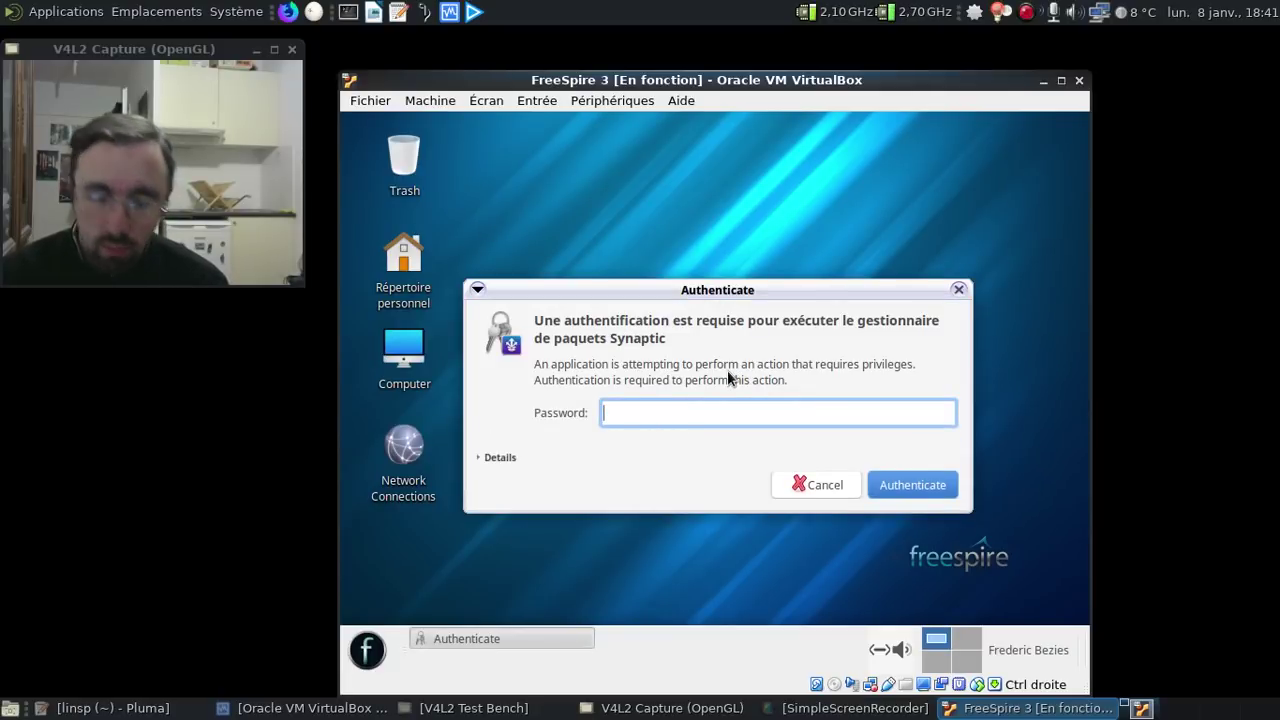
type("*********")
key("Return")
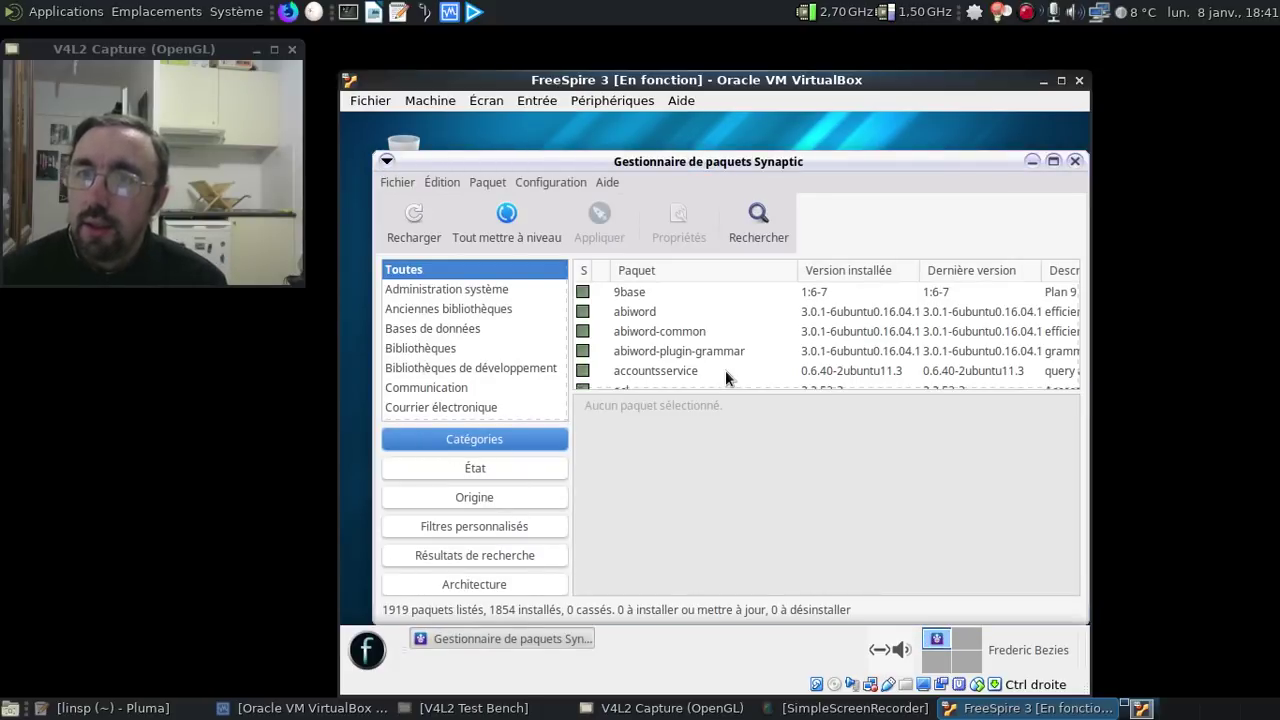
- Reload package lists, dismiss the failure and lock errors, close Synaptic, and open the menu
left_click(418, 226)
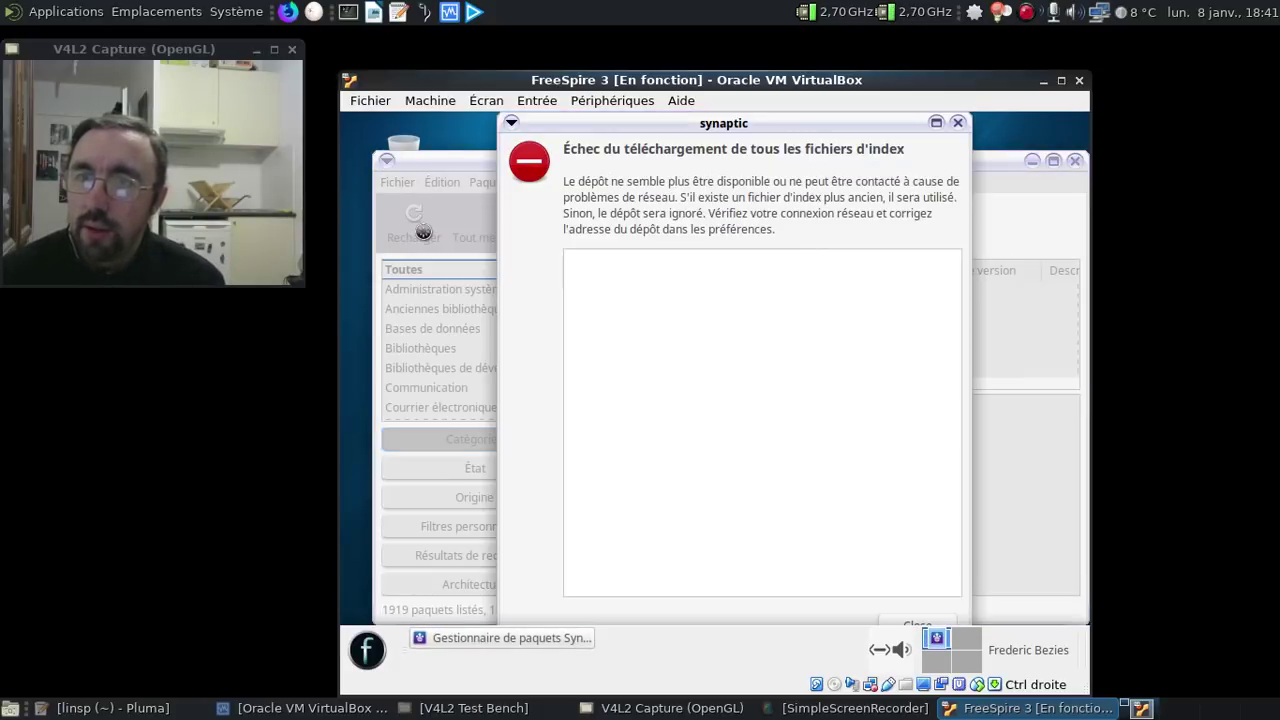
left_click(957, 124)
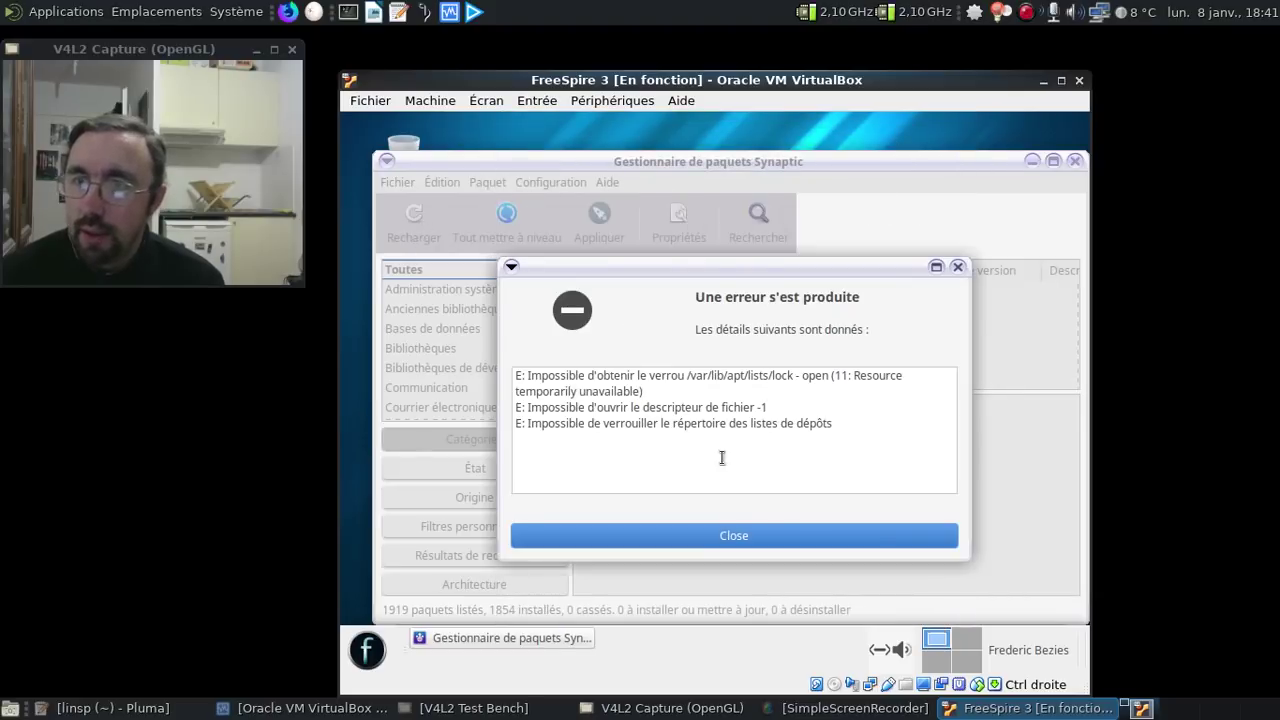
left_click(801, 537)
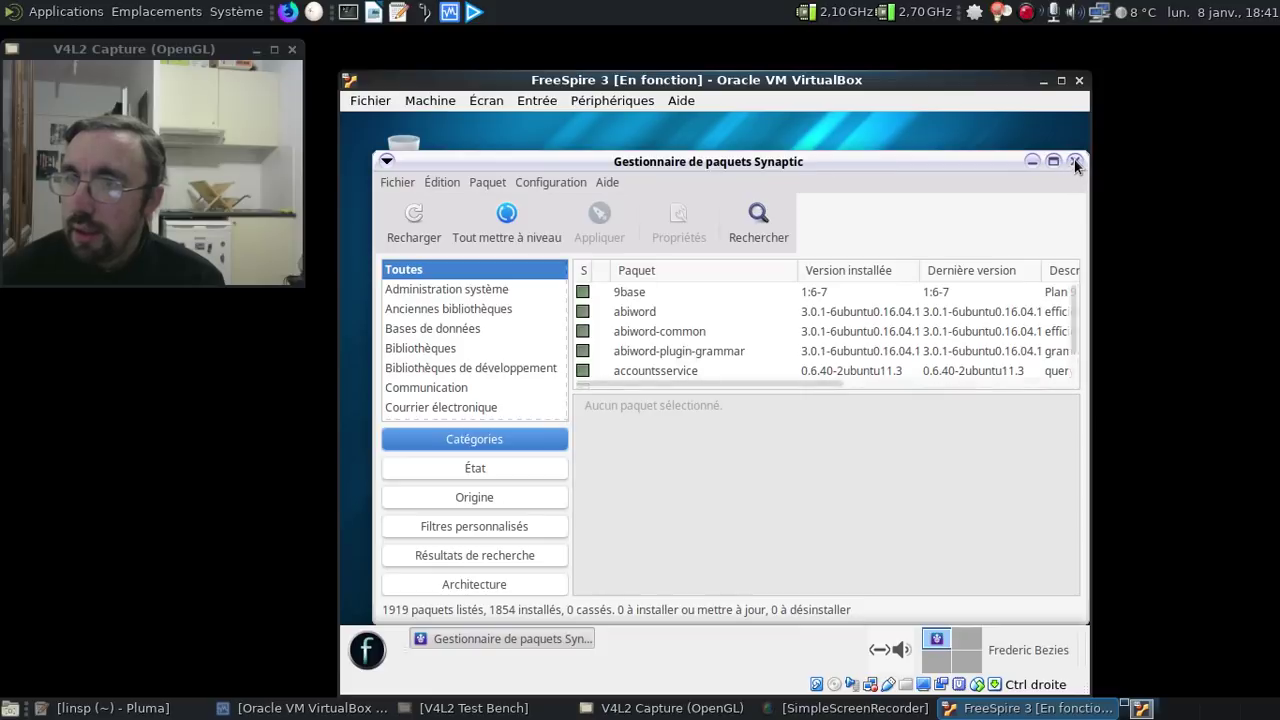
left_click(1074, 161)
left_click(364, 664)
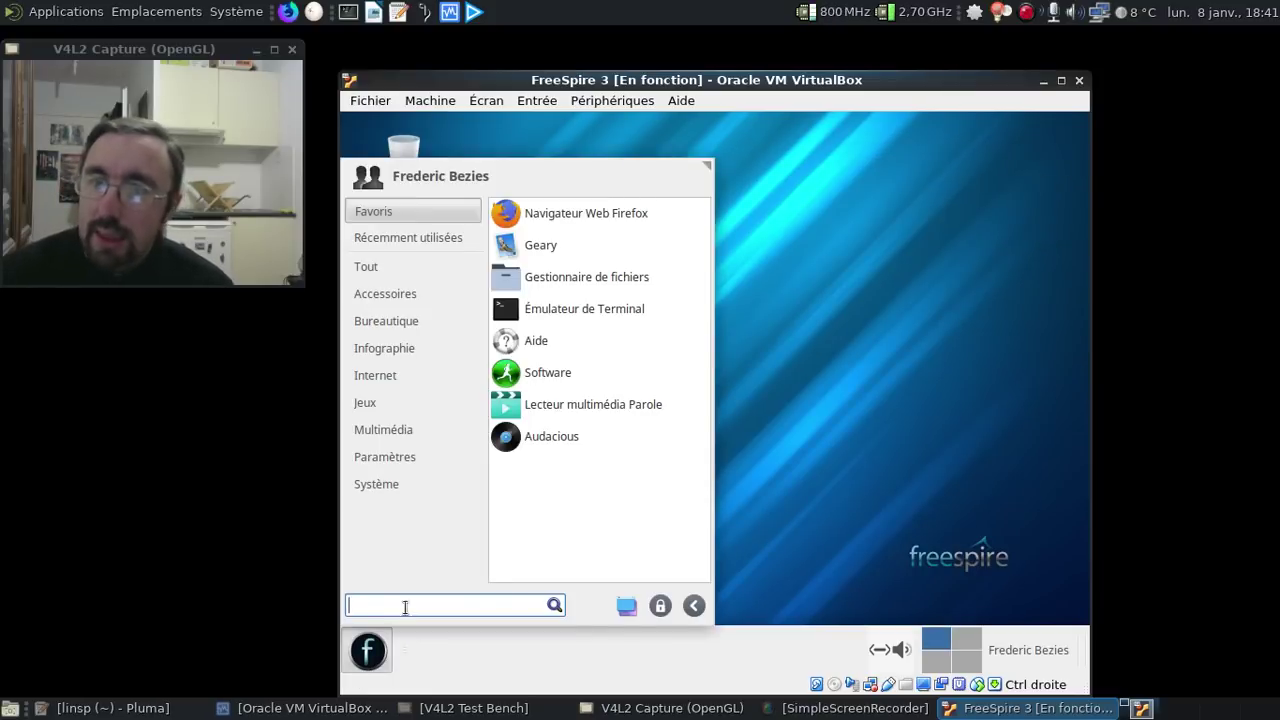
- Open /etc/apt/sources.list in nano with sudo from a terminal
left_click(573, 310)
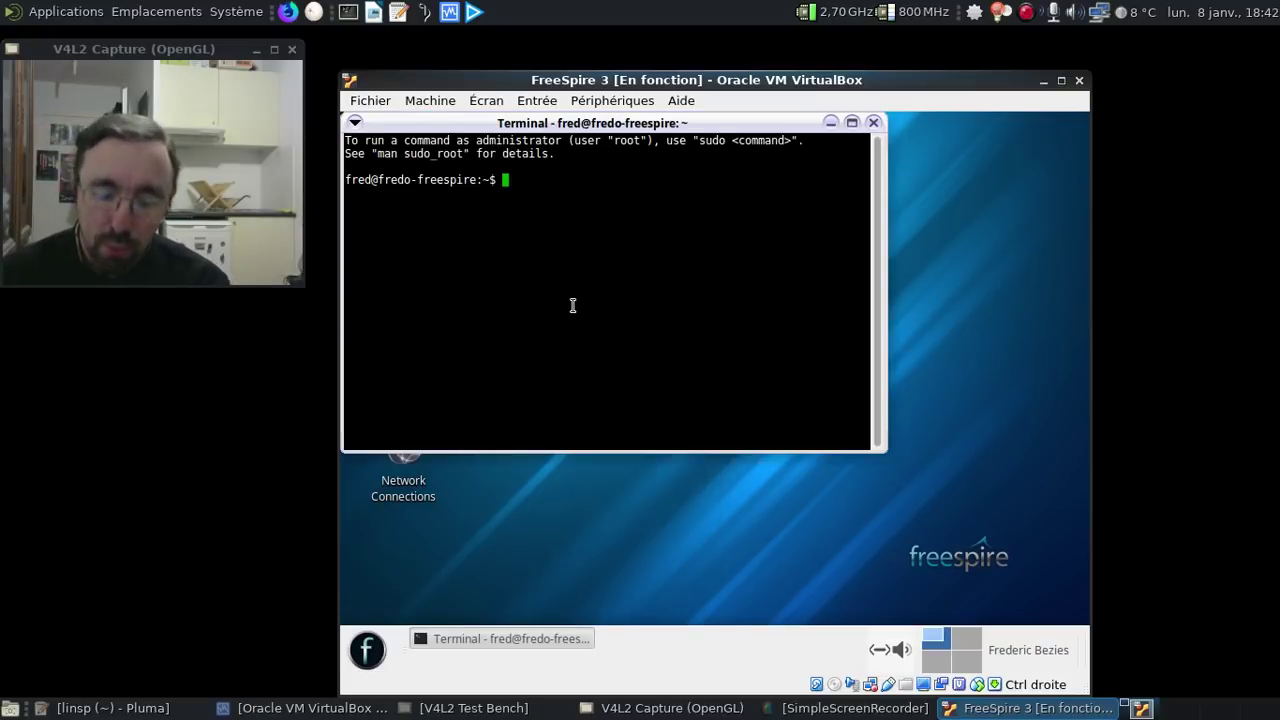
type("sudo nano ")
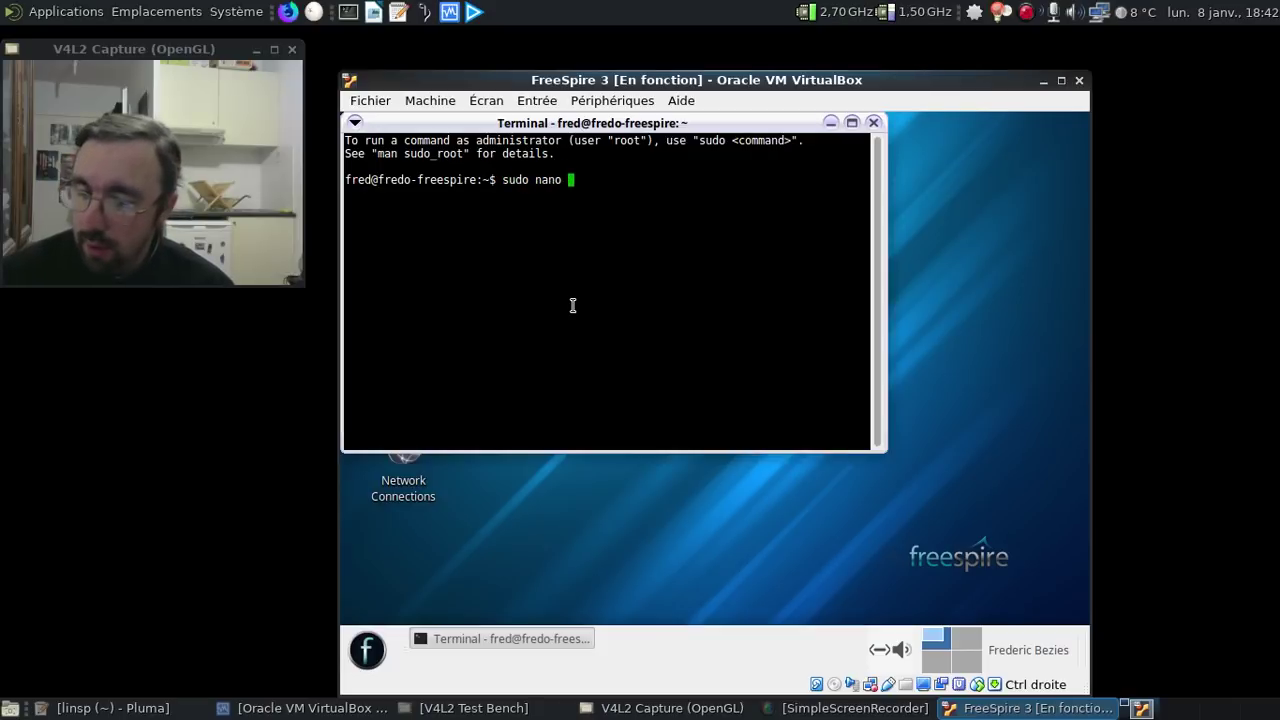
type("/etc/pacman")
key("BackSpace")
key("BackSpace")
key("BackSpace")
key("BackSpace")
key("BackSpace")
key("BackSpace")
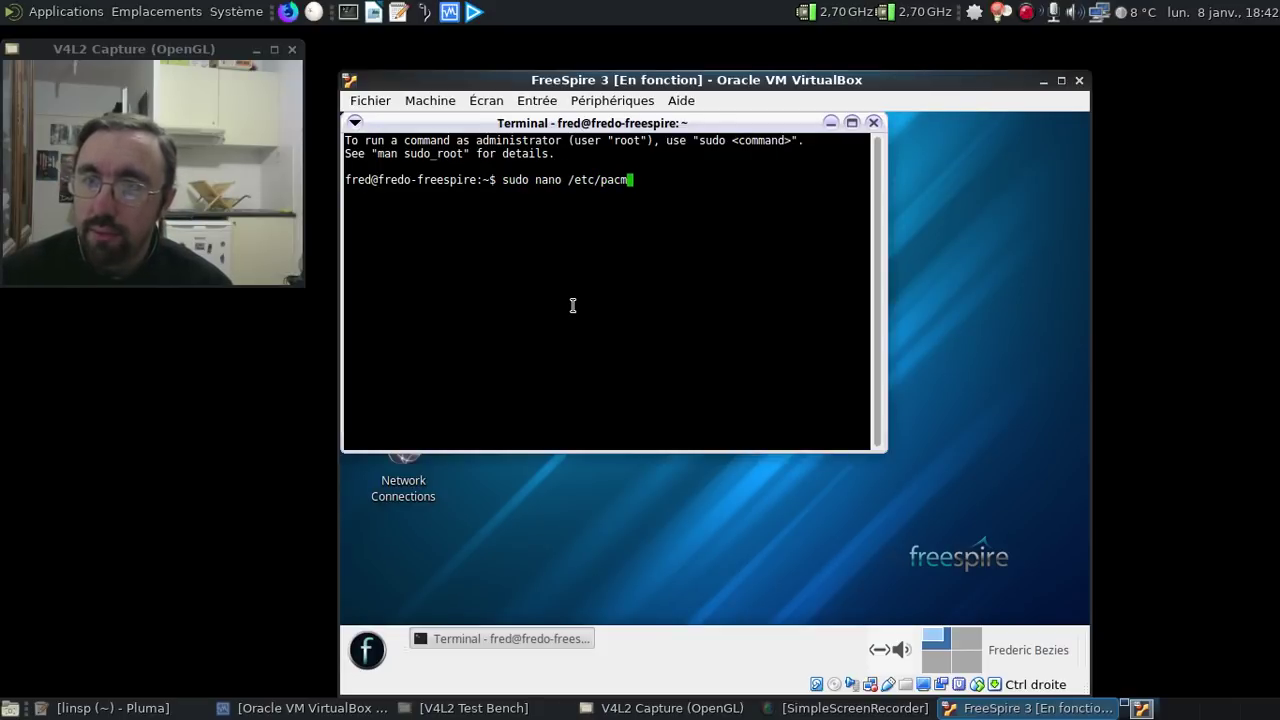
type("apt/sources.list")
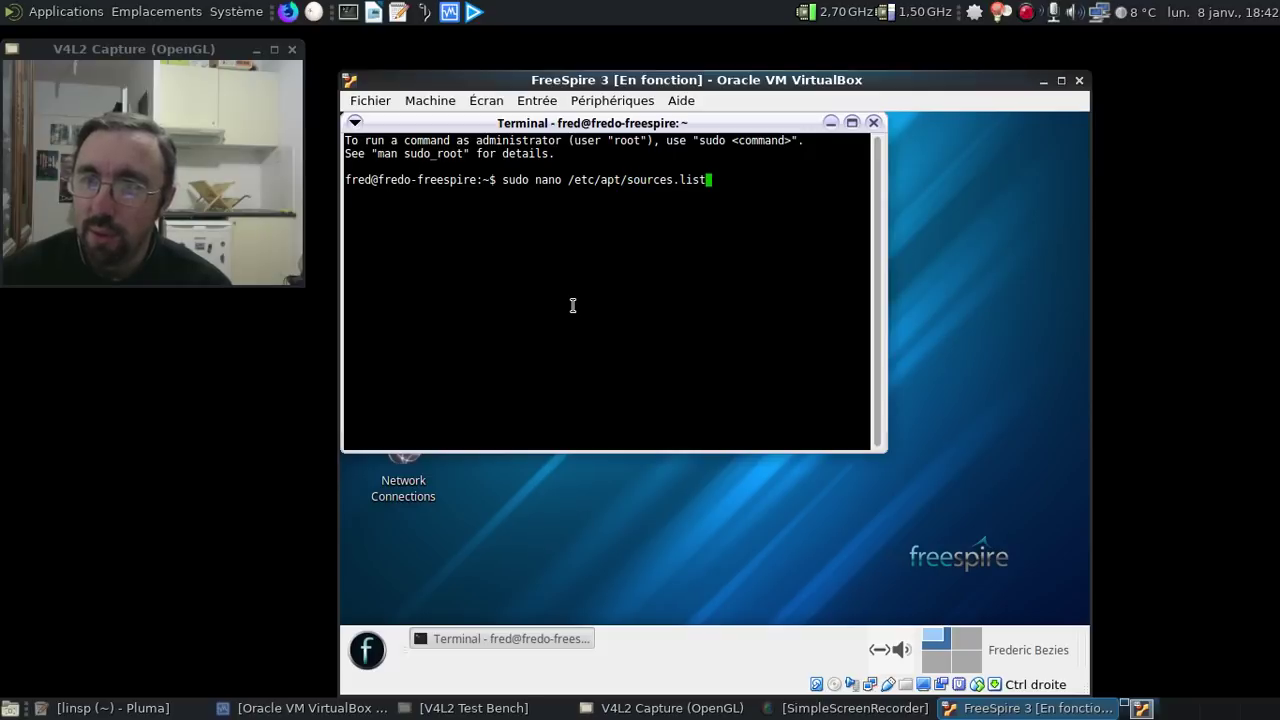
key("Return")
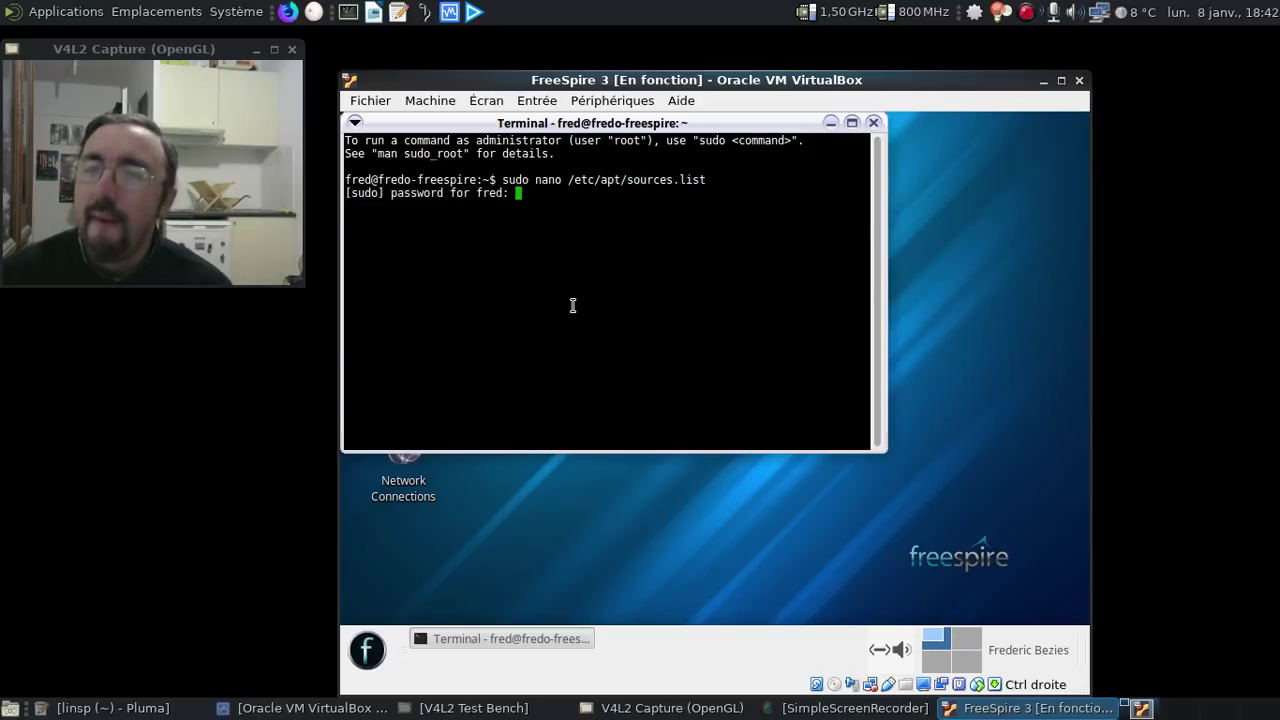
key("Return")
- Replace the first distrib-coffee mirror address with fr.archive.ubuntu.com/
key("Down")
key("Down")
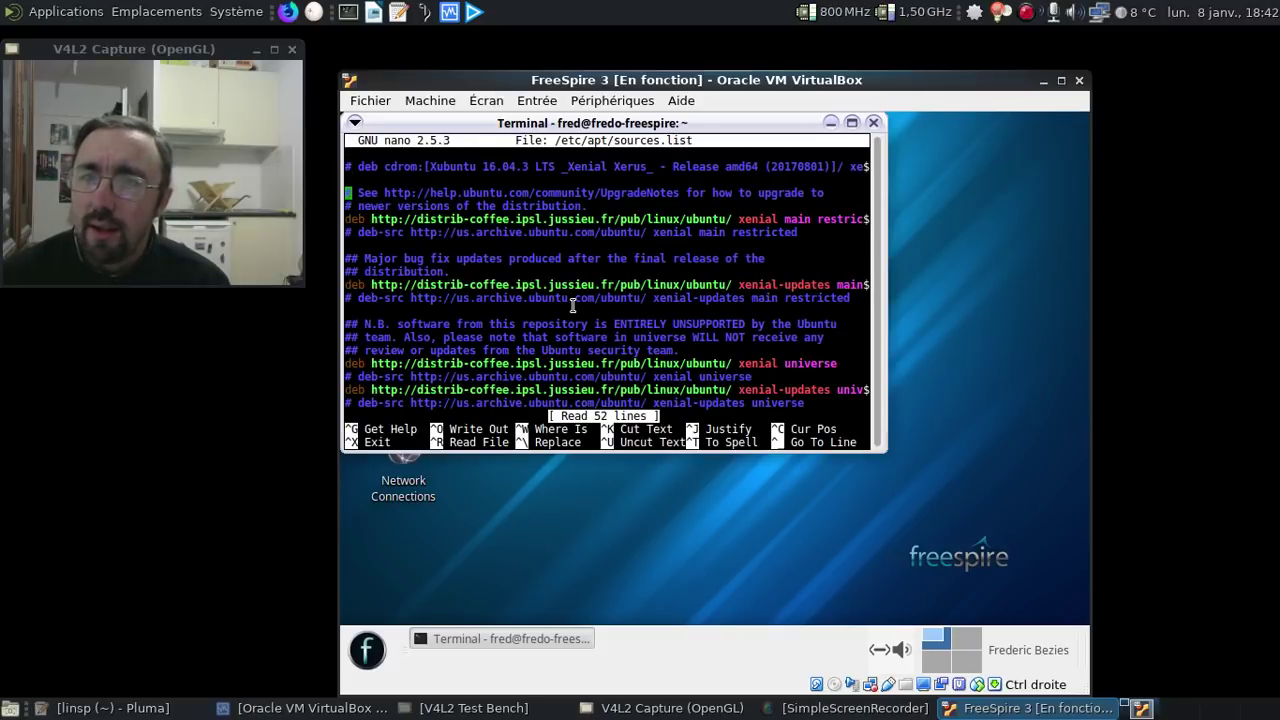
key("Right")
key("Right")
key("Right")
key("Right")
key("Right")
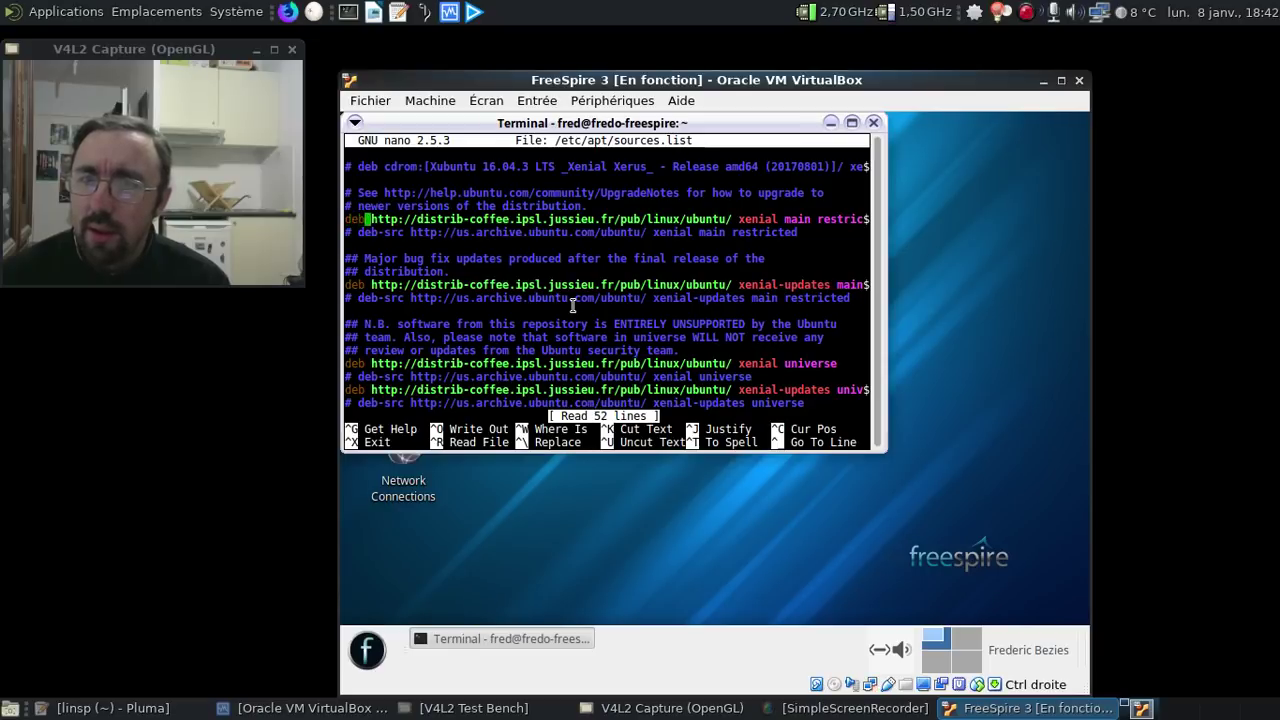
key("Right")
key("Right")
key("Right")
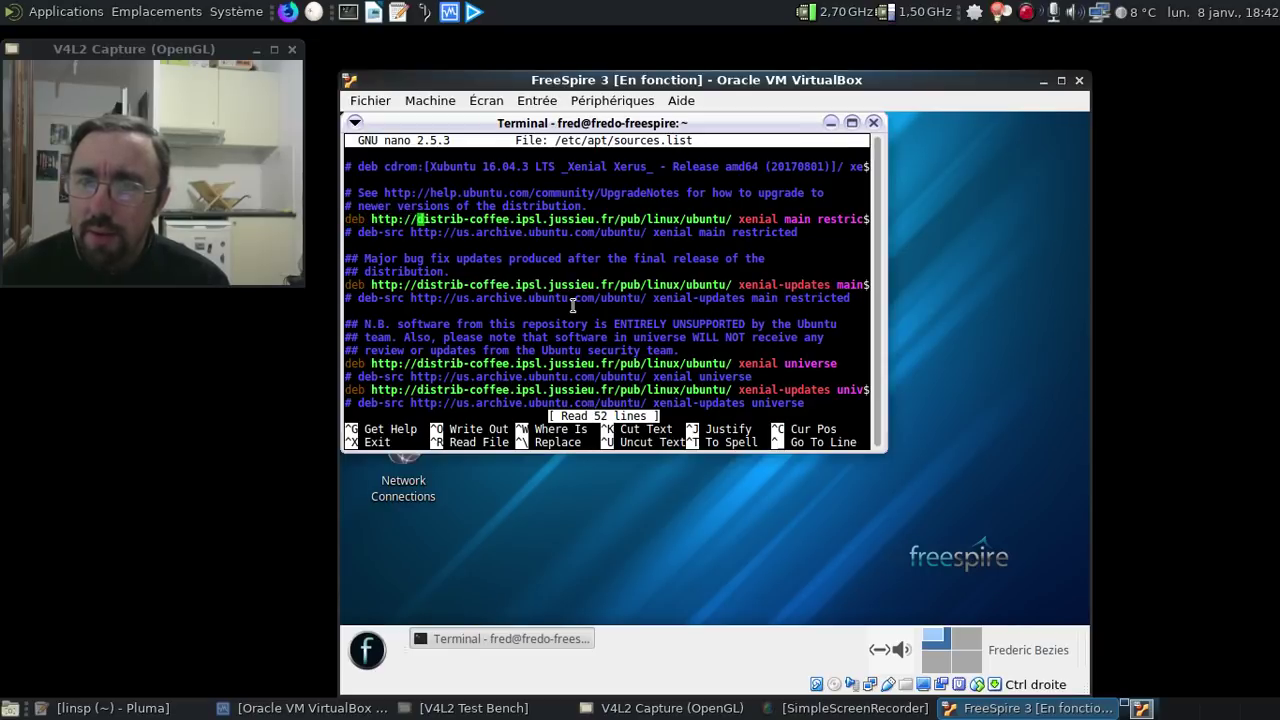
key("Delete")
key("Delete")
key("Delete")
key("Delete")
key("Delete")
key("Delete")
key("Delete")
key("Delete")
key("Delete")
key("Delete")
key("Delete")
key("Delete")
key("Delete")
key("Delete")
key("Delete")
key("Delete")
key("Delete")
key("Delete")
key("Delete")
key("Delete")
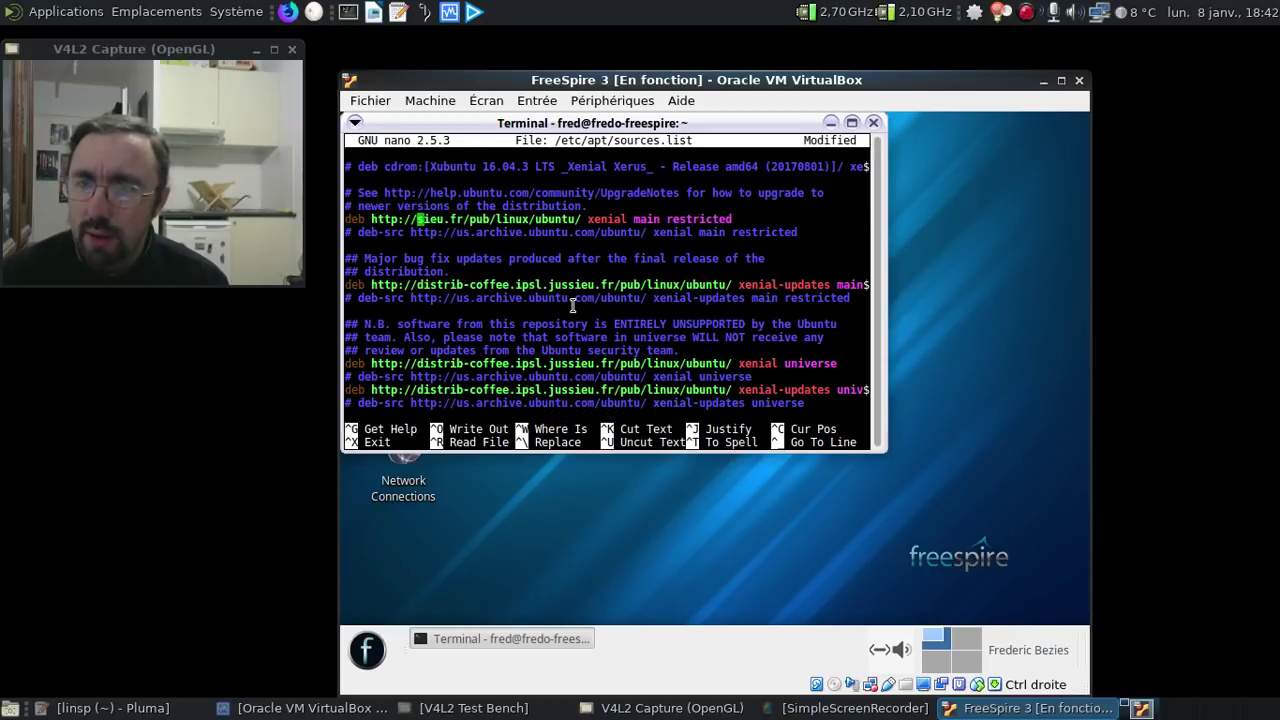
key("Delete")
key("Delete")
key("Delete")
key("Delete")
key("Delete")
key("Delete")
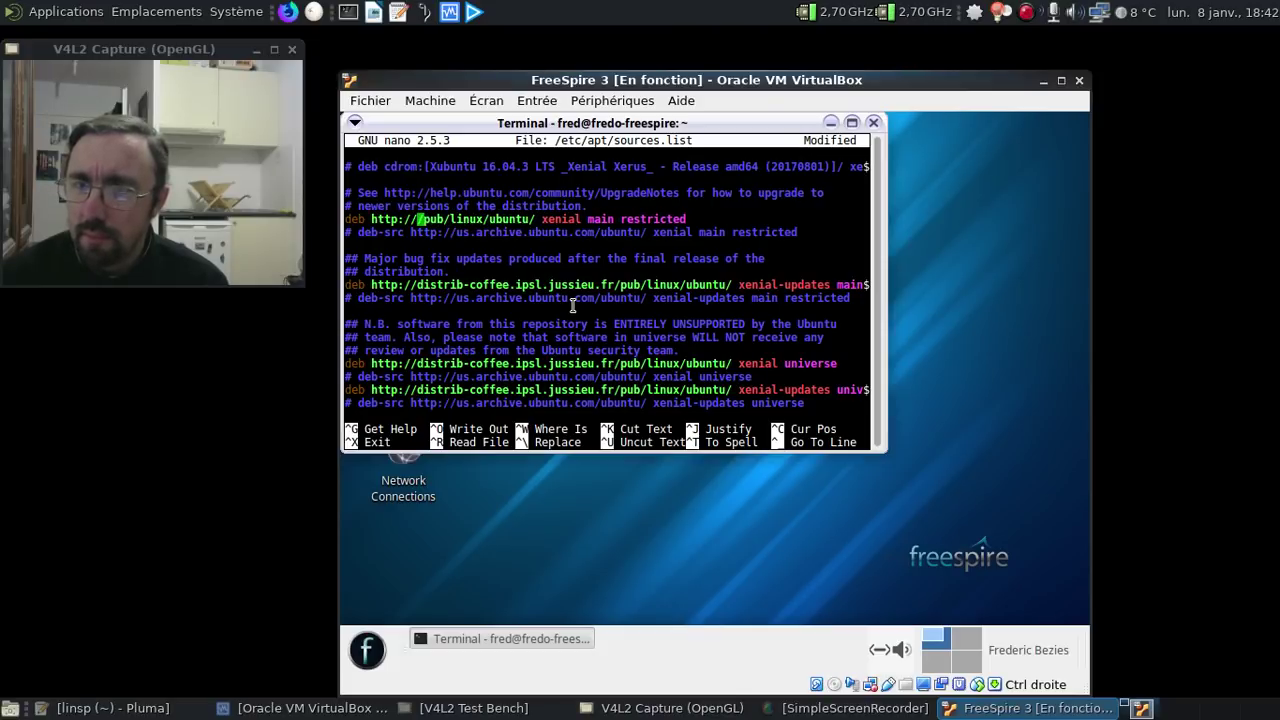
key("Delete")
key("Delete")
key("Delete")
key("Delete")
key("Delete")
key("Delete")
key("Delete")
key("Delete")
key("Delete")
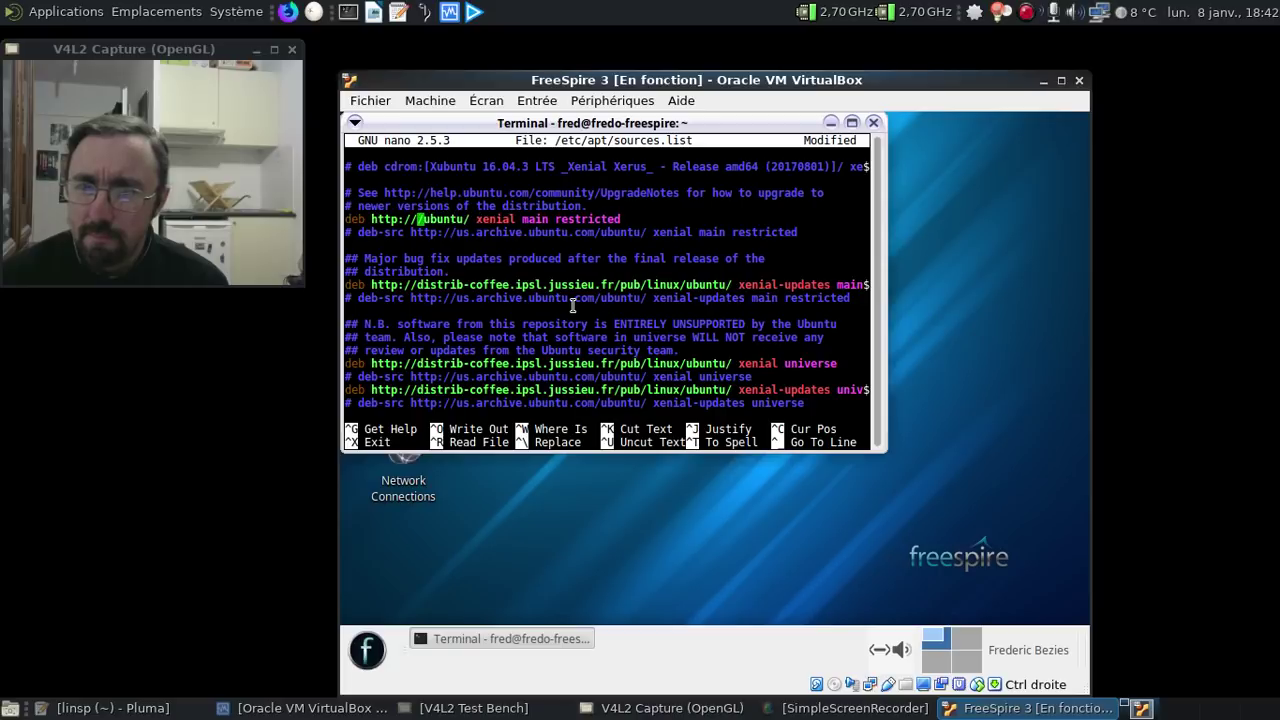
type("fr.archive")
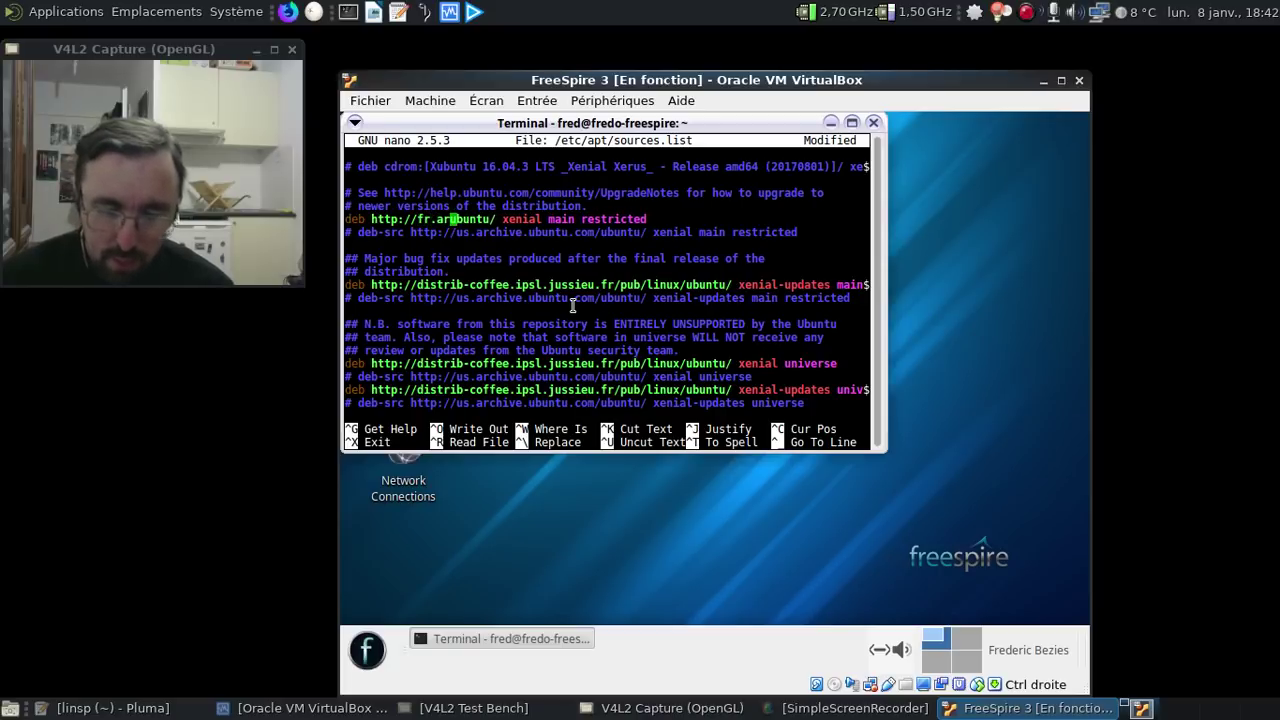
type(".u")
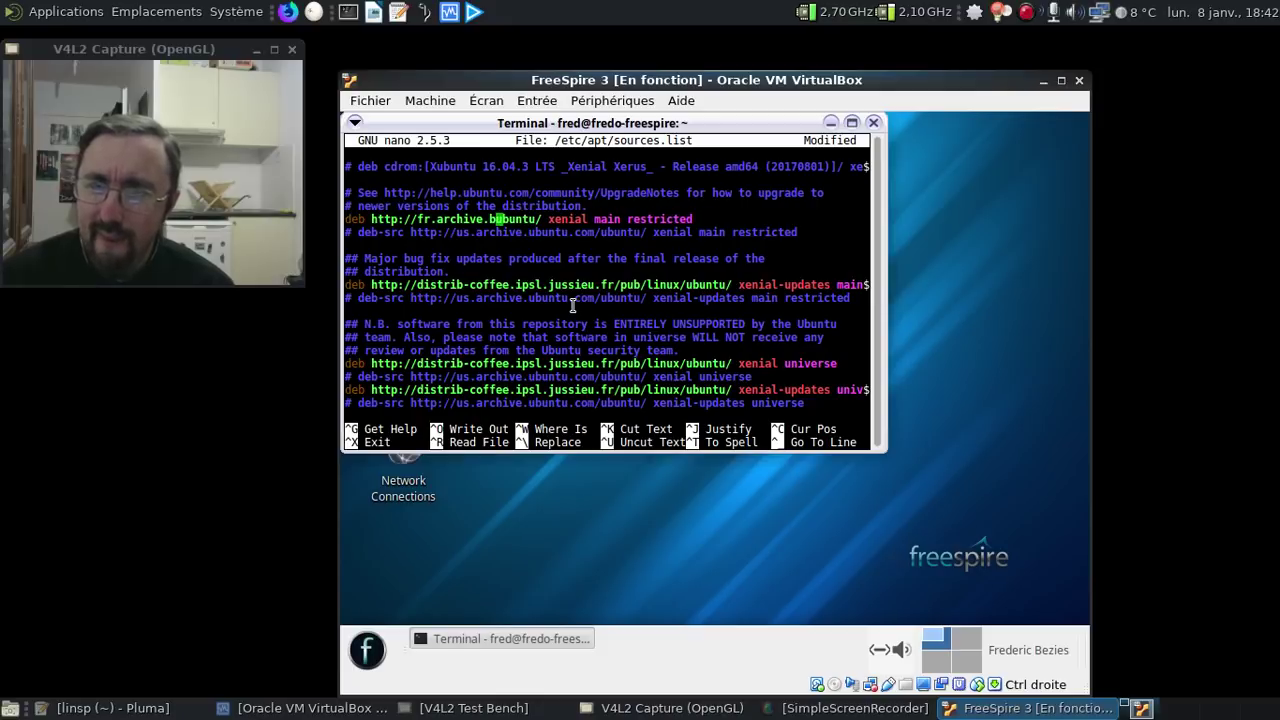
type("buntu.")
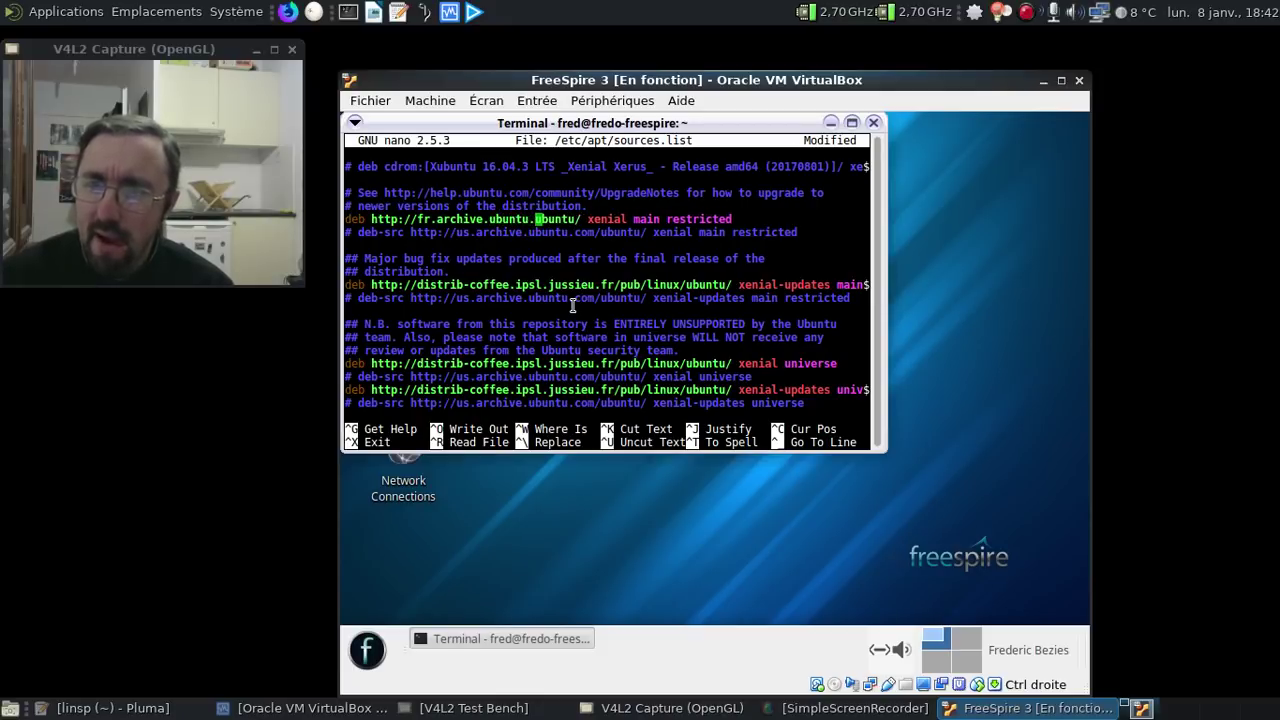
type("com/")
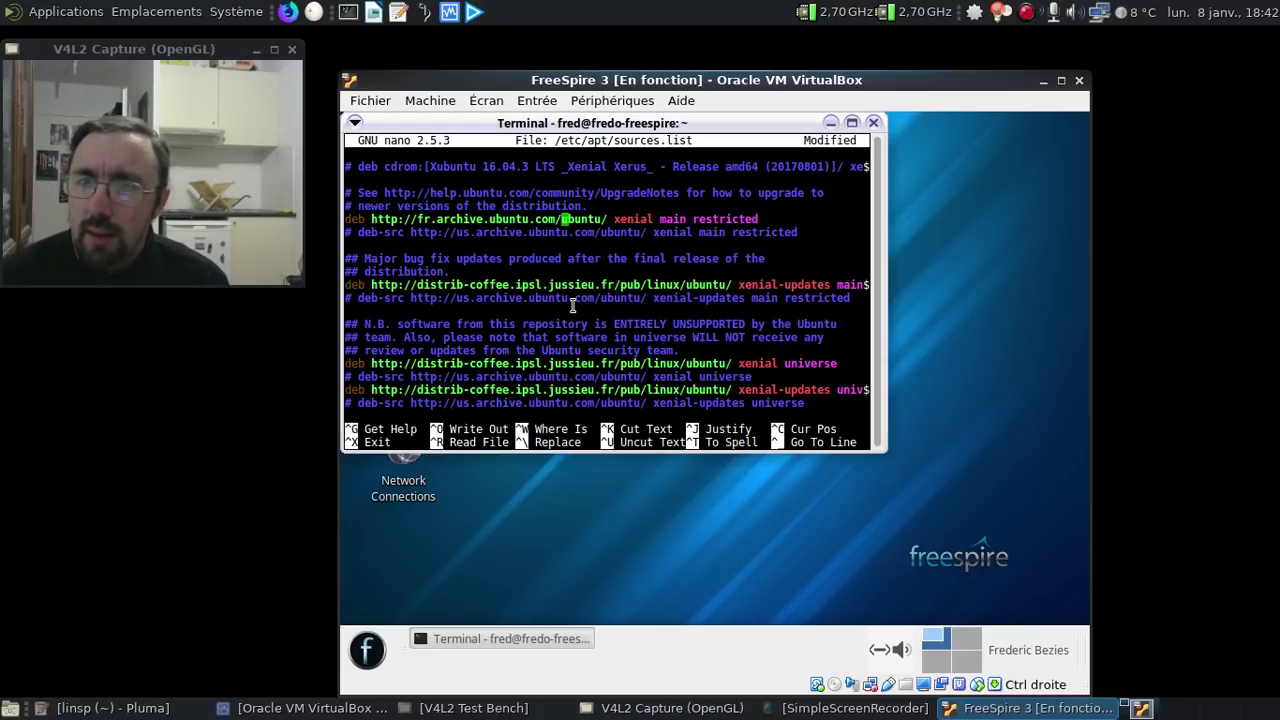
- Change the xenial-updates line's mirror to fr.archive.ubuntu.com/
key("Down")
key("Down")
key("Down")
key("Down")
key("Down")
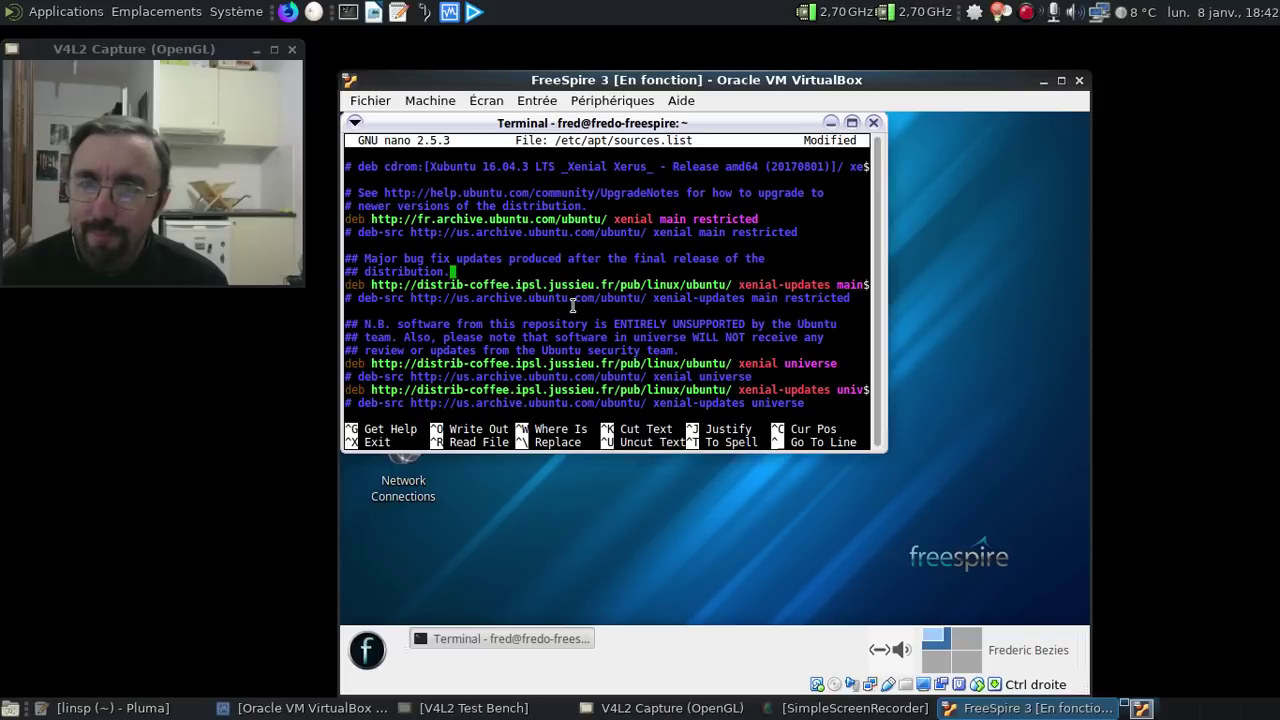
key("Left")
key("Left")
key("Left")
key("Left")
key("Left")
key("Left")
key("Left")
key("Left")
key("Left")
key("Left")
key("Left")
key("Left")
key("Left")
key("Left")
key("Left")
key("Left")
key("Left")
key("Left")
key("Left")
key("Left")
key("Left")
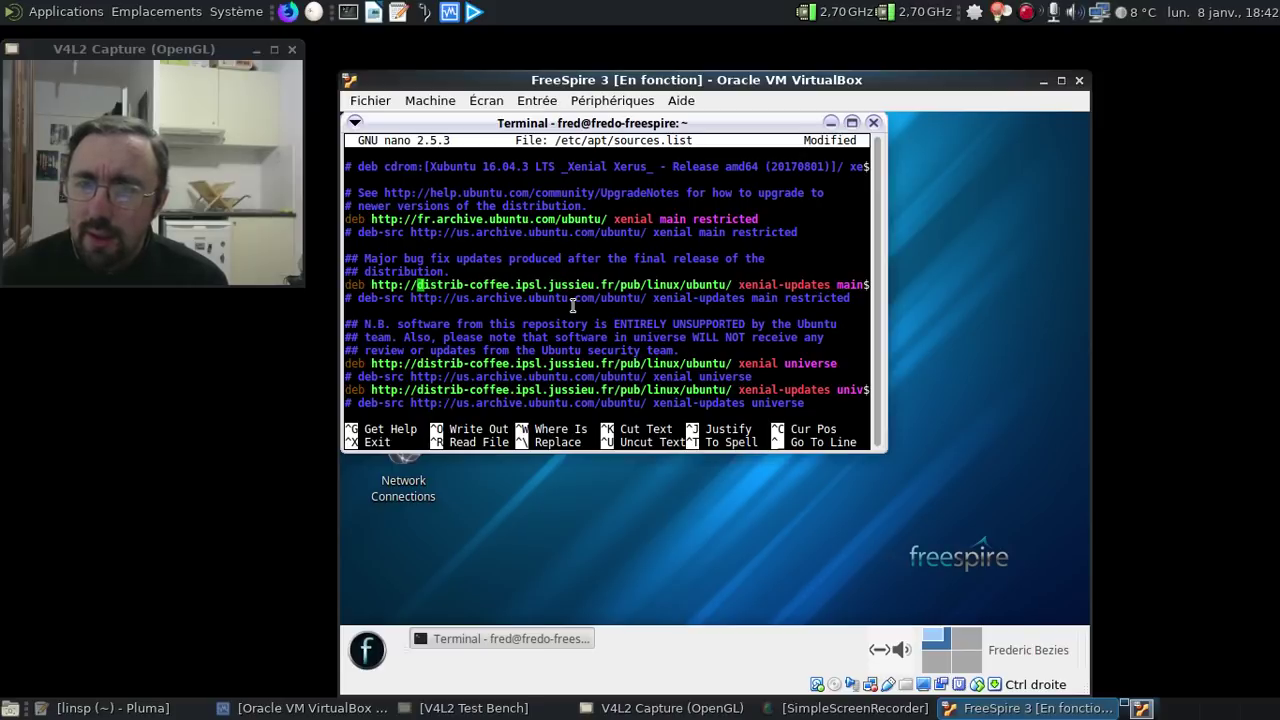
key("Delete")
key("Delete")
key("Delete")
key("Delete")
key("Delete")
key("Delete")
key("Delete")
key("Delete")
key("Delete")
key("Delete")
key("Delete")
key("Delete")
key("Delete")
key("Delete")
key("Delete")
key("Delete")
key("Delete")
key("Delete")
key("Delete")
key("Delete")
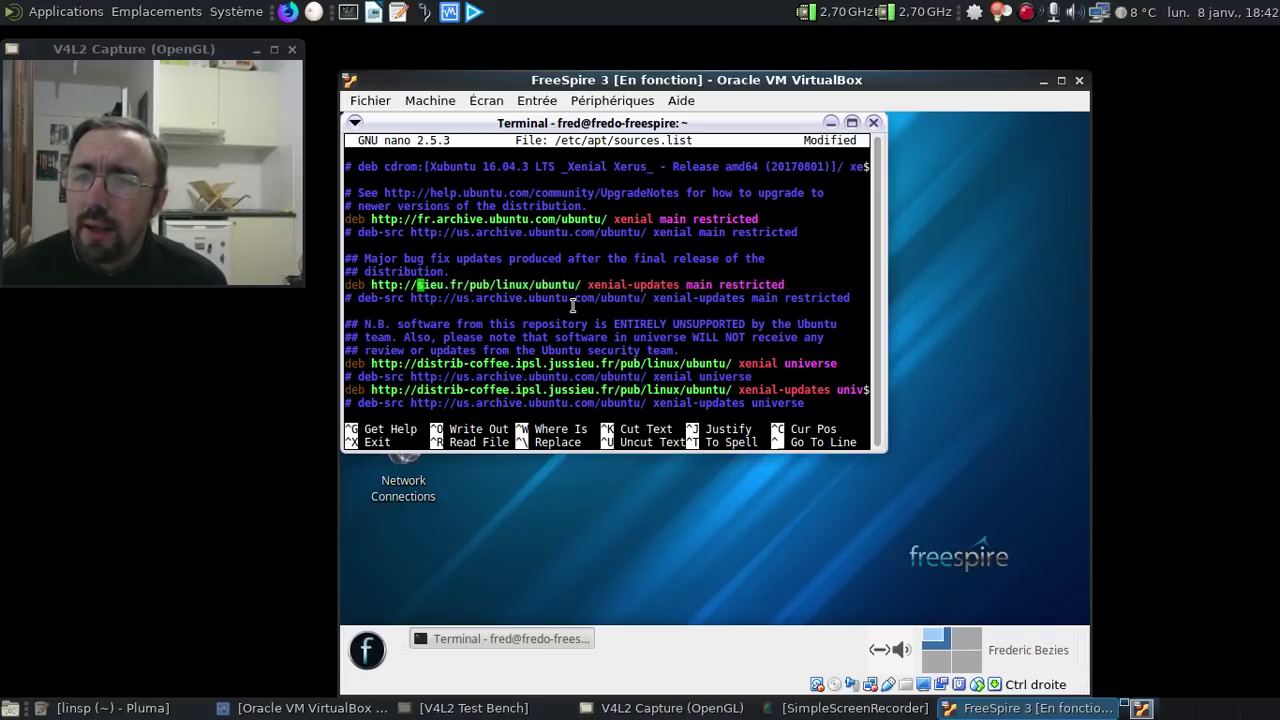
key("Delete")
key("Delete")
key("Delete")
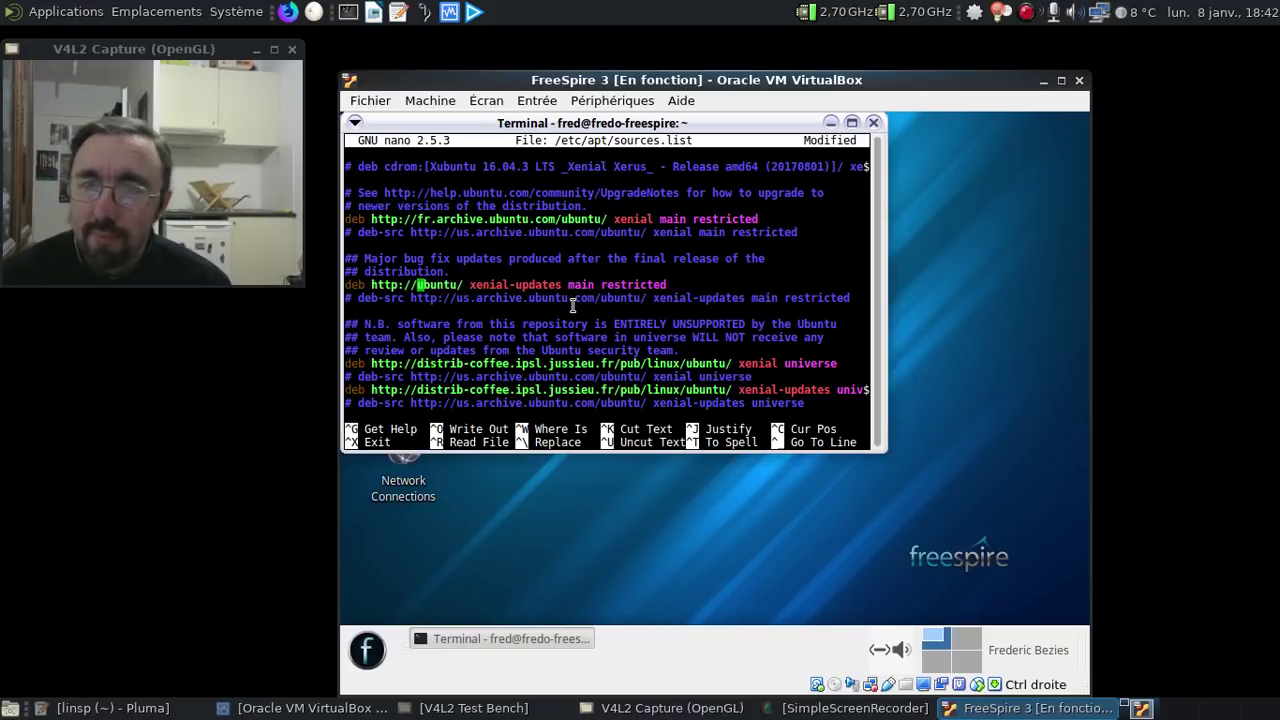
type("fr.archive.com")
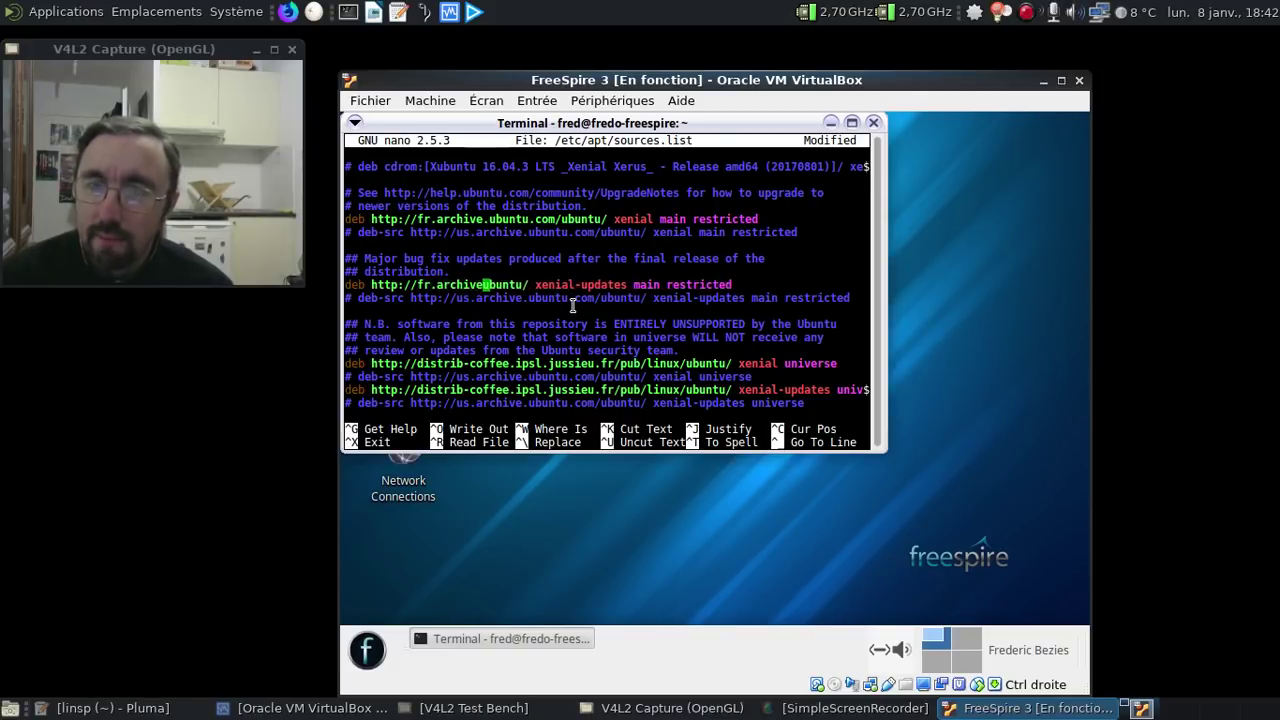
type("/")
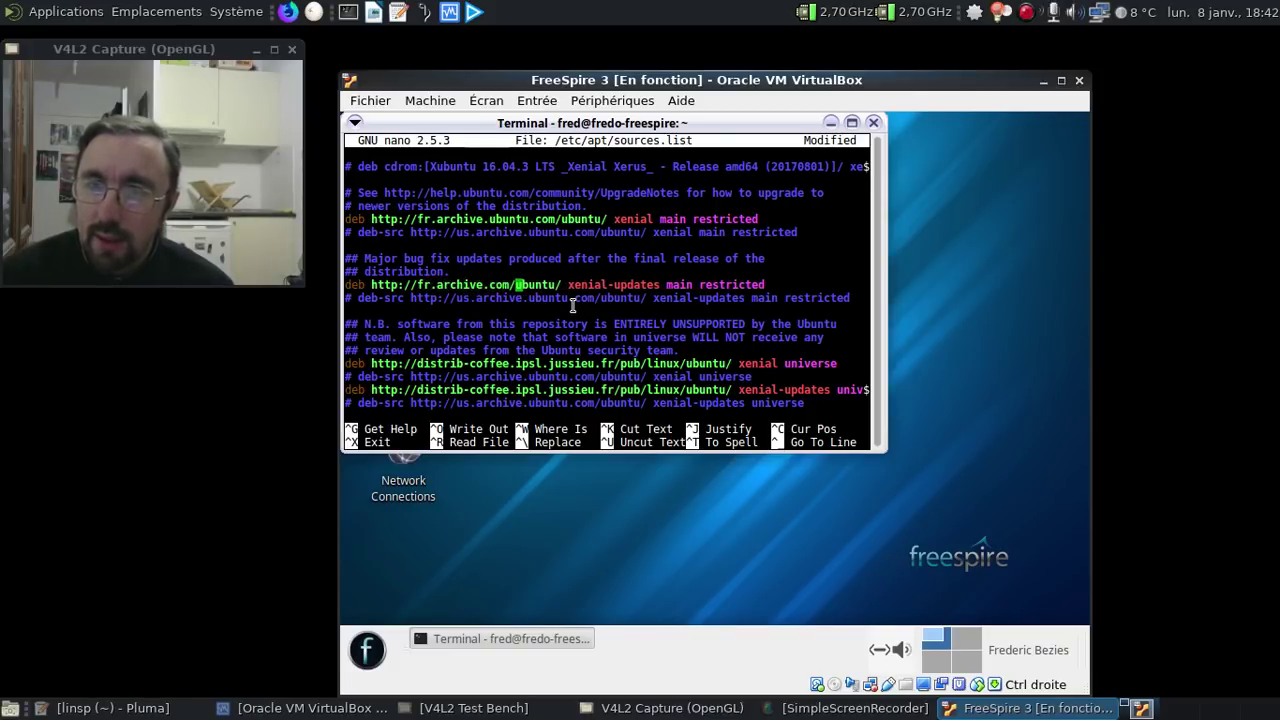
key("BackSpace")
key("BackSpace")
key("BackSpace")
key("BackSpace")
type("ubuntu")
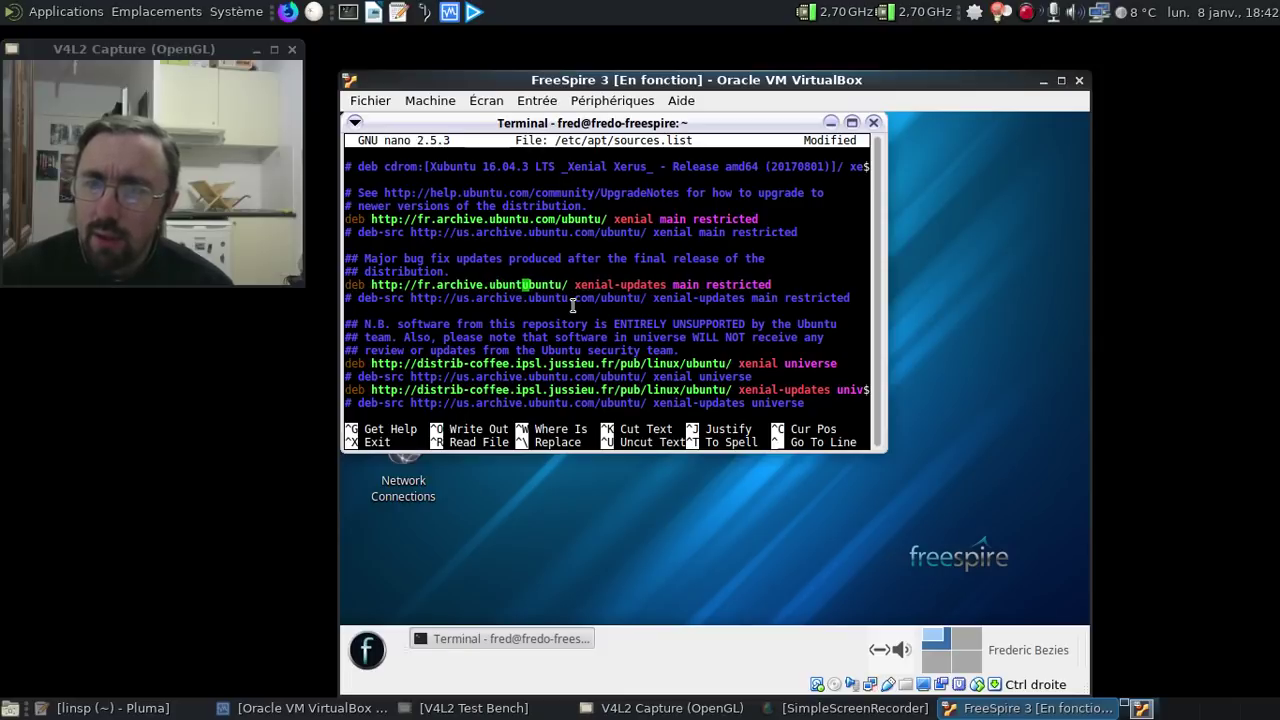
key("BackSpace")
key("BackSpace")
key("BackSpace")
key("BackSpace")
key("BackSpace")
key("BackSpace")
key("BackSpace")
key("BackSpace")
key("BackSpace")
key("BackSpace")
key("BackSpace")
key("BackSpace")
key("BackSpace")
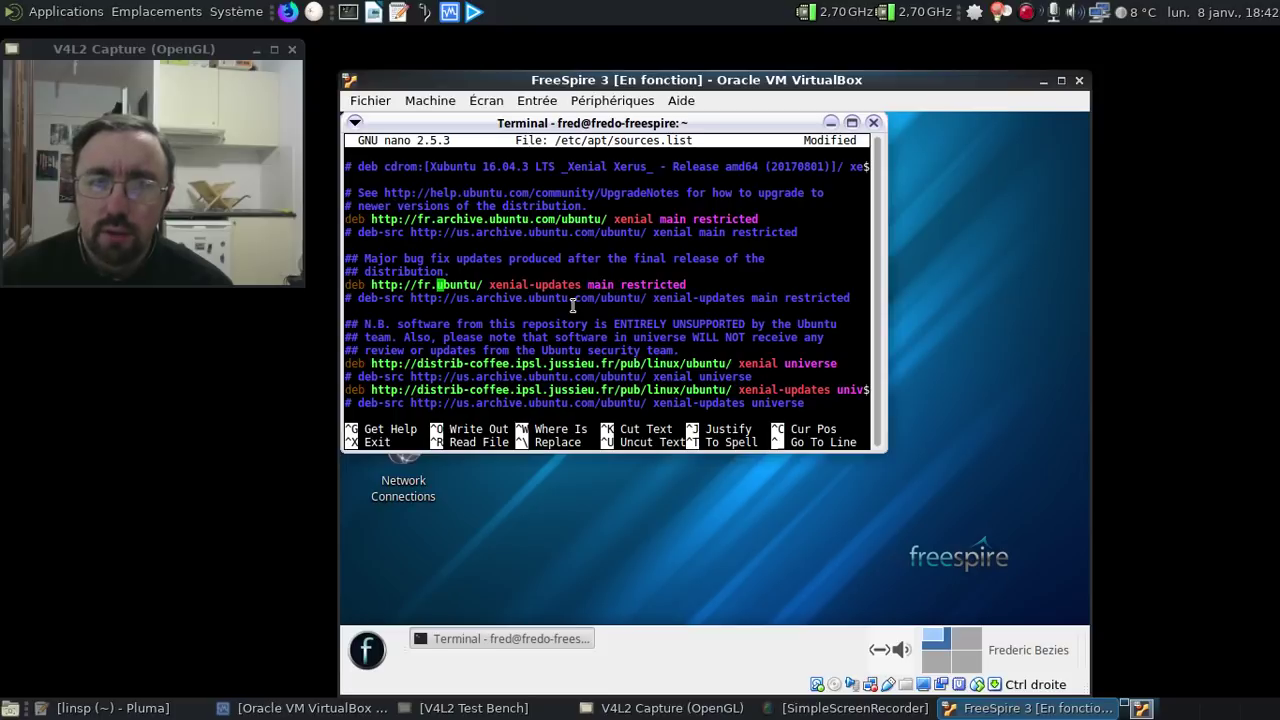
type("arv")
key("BackSpace")
type("chive.bun")
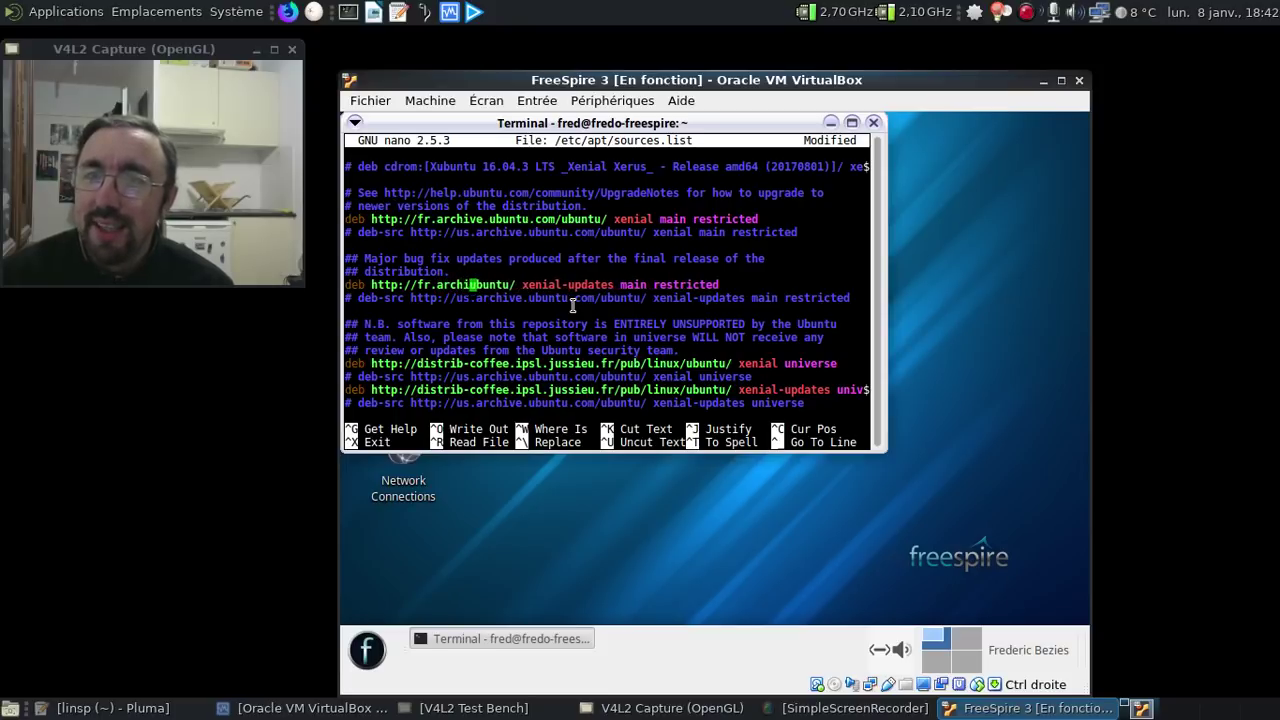
key("BackSpace")
key("BackSpace")
key("BackSpace")
type("ubuntu.co")
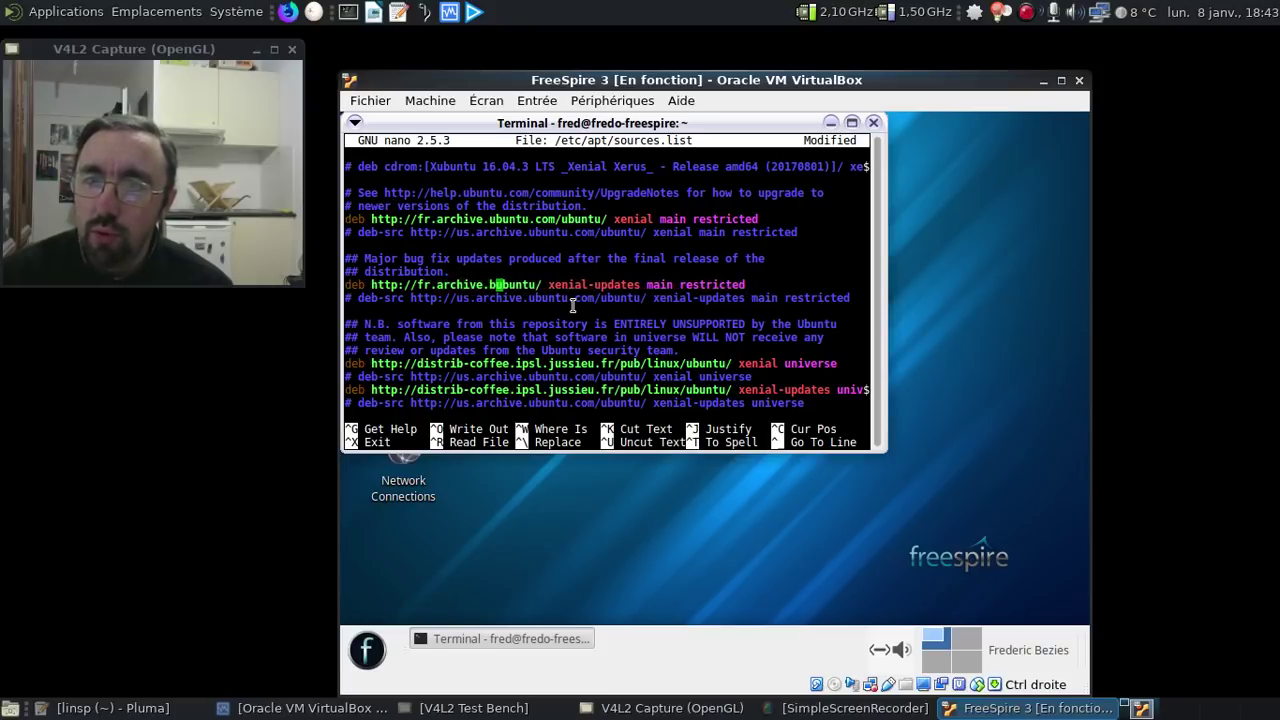
type("m/")
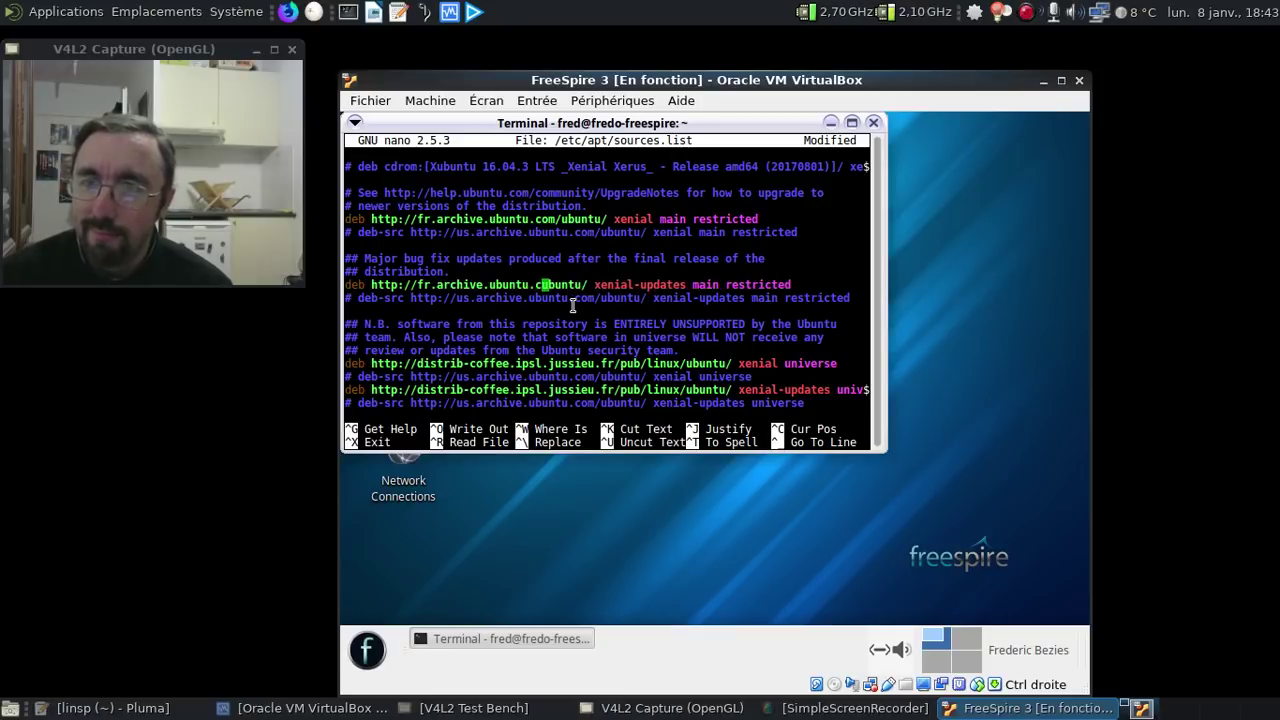
key("Down")
key("Down")
key("Down")
key("Down")
key("Down")
key("Down")
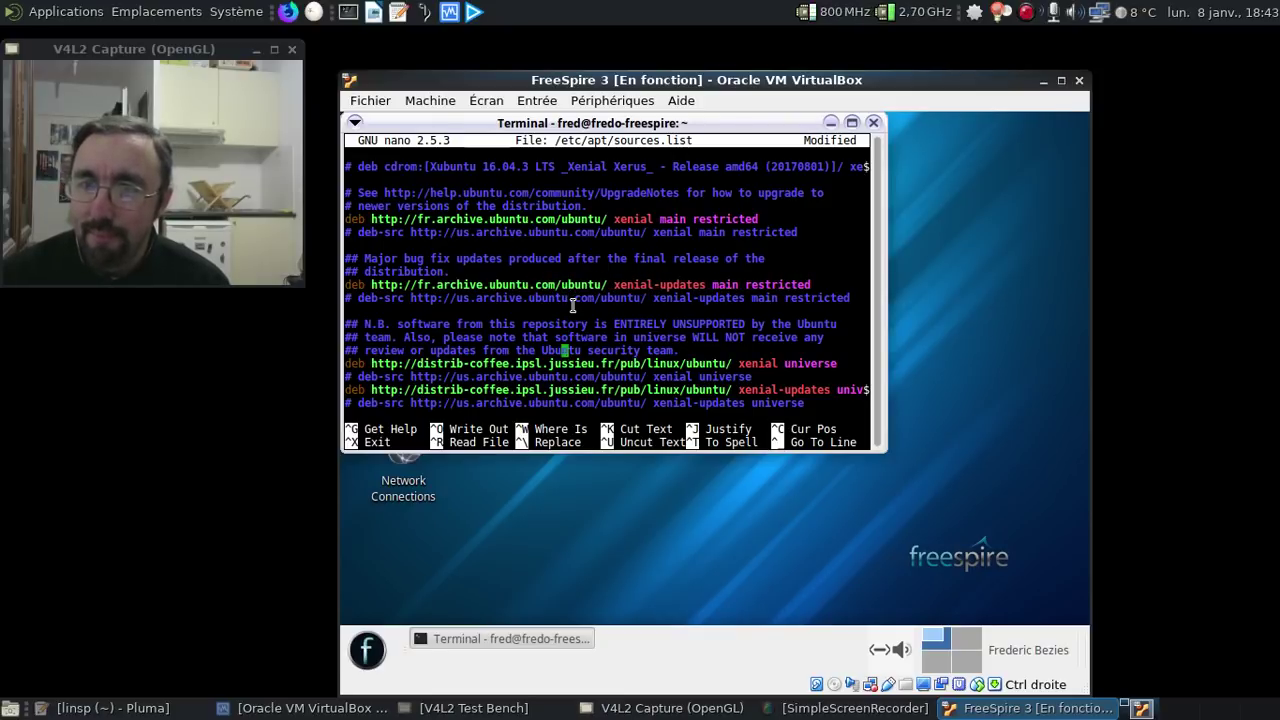
key("ctrl+Left")
key("ctrl+Left")
key("ctrl+Left")
key("ctrl+Left")
key("Left")
key("Left")
key("Left")
key("Left")
key("Left")
key("Left")
key("Left")
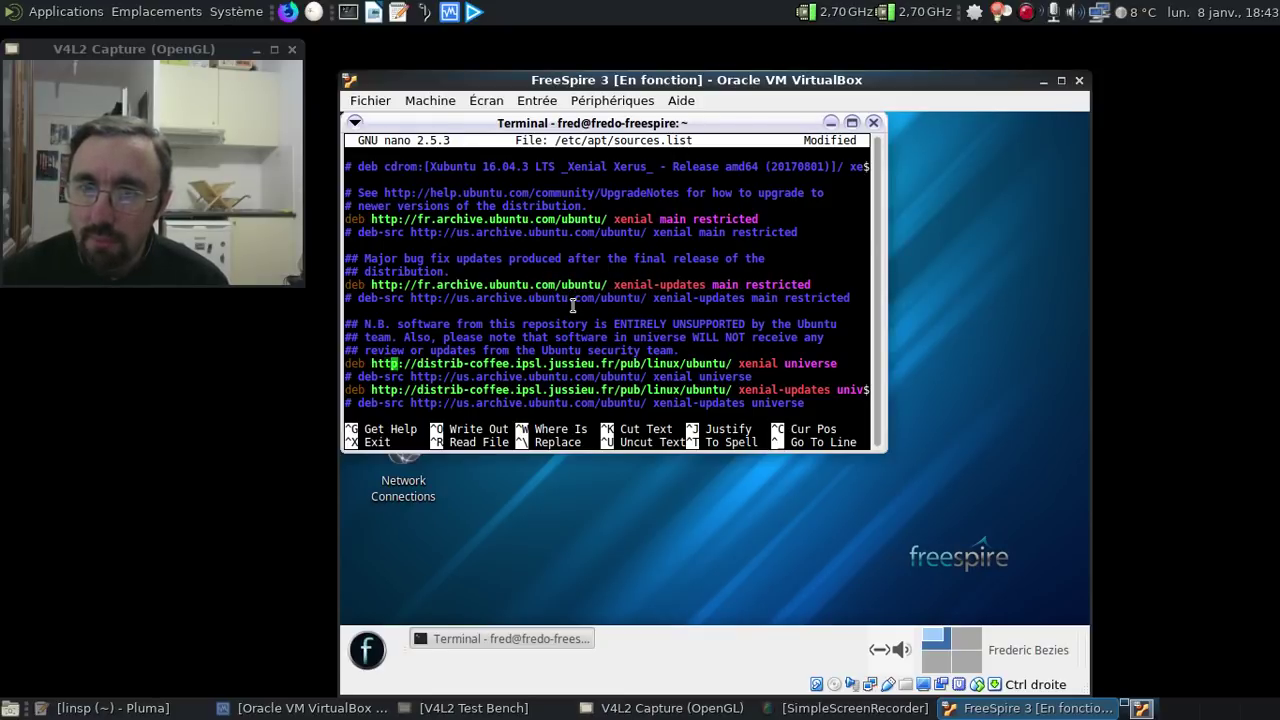
key("Delete")
key("Delete")
key("Delete")
key("Delete")
key("Delete")
key("Delete")
key("Delete")
key("Delete")
key("Delete")
key("Delete")
key("Delete")
key("Delete")
key("Delete")
key("Delete")
key("Delete")
key("Delete")
key("Delete")
key("Delete")
key("Delete")
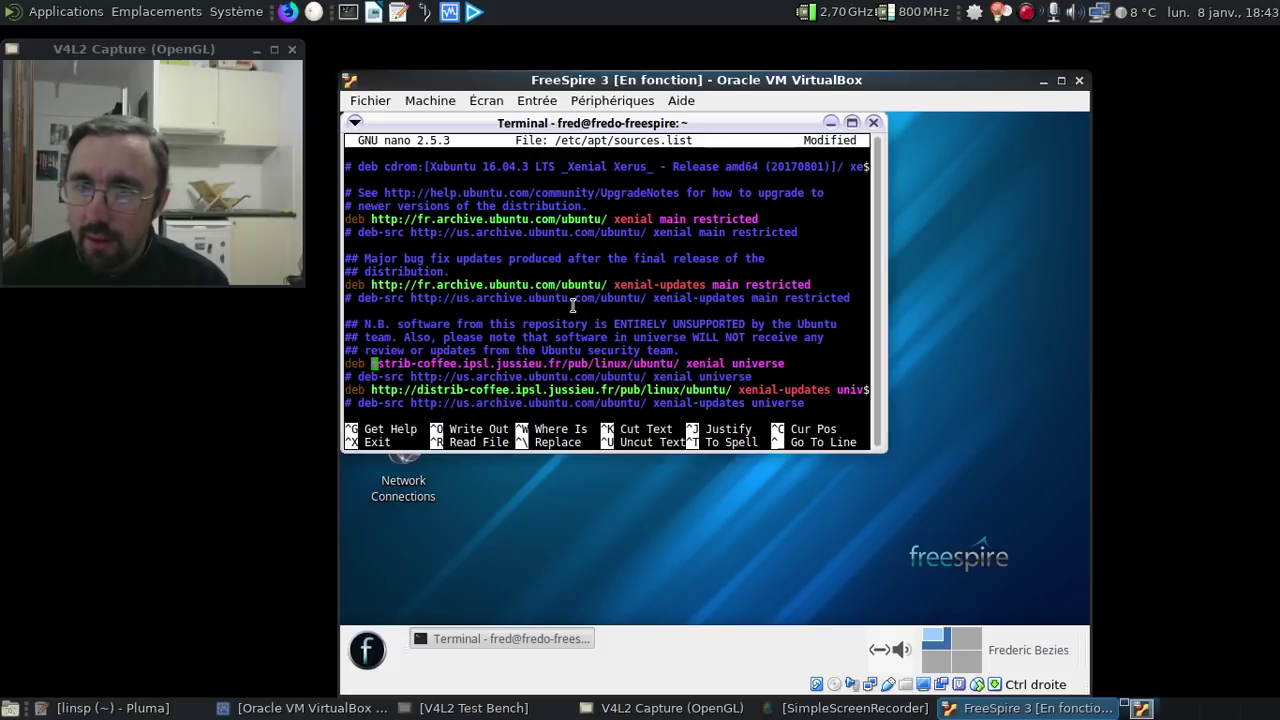
key("Delete")
key("Delete")
key("Delete")
key("Delete")
key("Delete")
key("Delete")
key("Delete")
key("Delete")
key("Delete")
key("Delete")
key("Delete")
key("Delete")
key("Delete")
key("Delete")
key("Delete")
key("Delete")
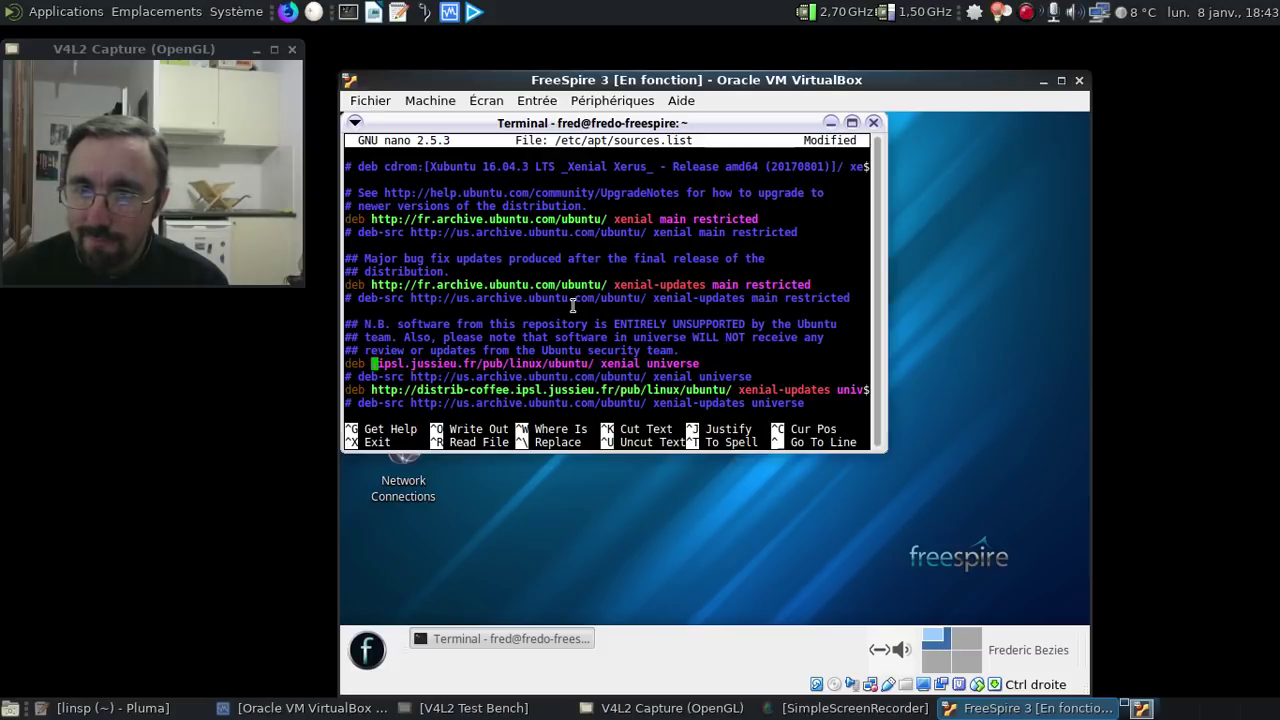
key("Delete")
key("Delete")
key("Delete")
key("Delete")
key("Delete")
key("Delete")
key("Delete")
key("Delete")
key("Delete")
key("Delete")
key("Delete")
key("Delete")
key("Delete")
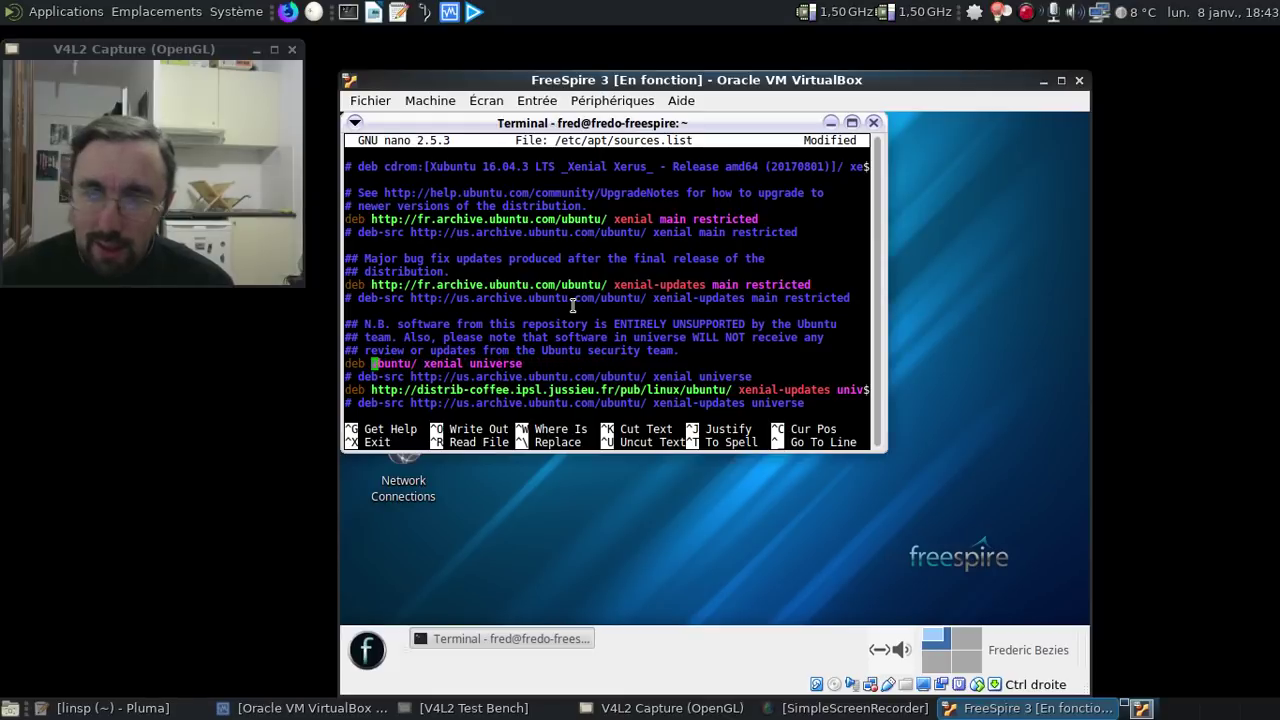
type("http:/")
type("/fr.arch")
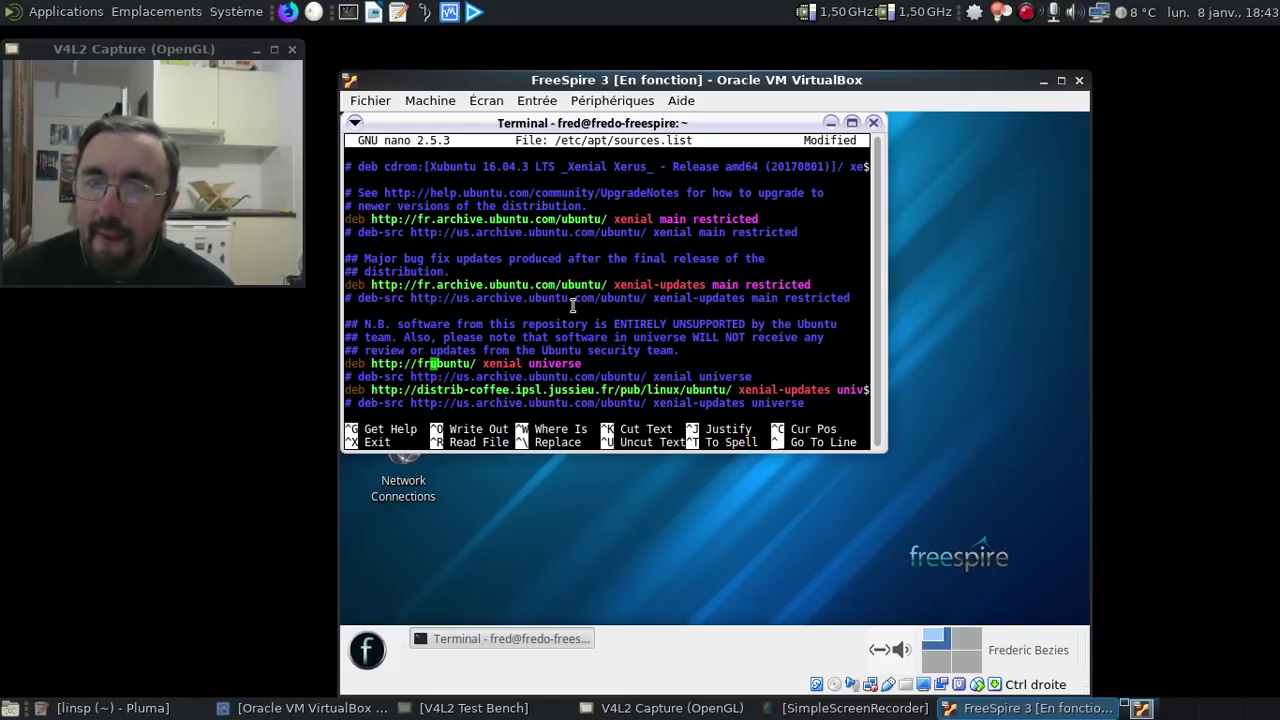
type("ive.buntu")
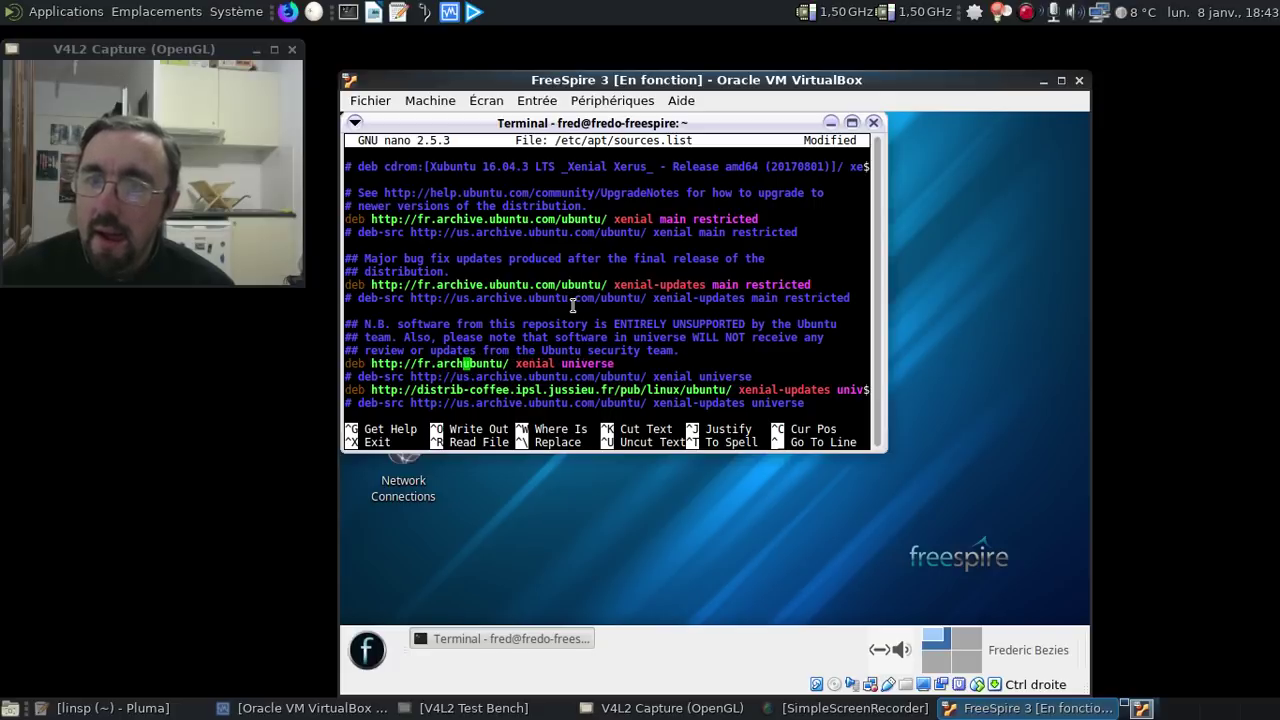
key("BackSpace")
key("BackSpace")
key("BackSpace")
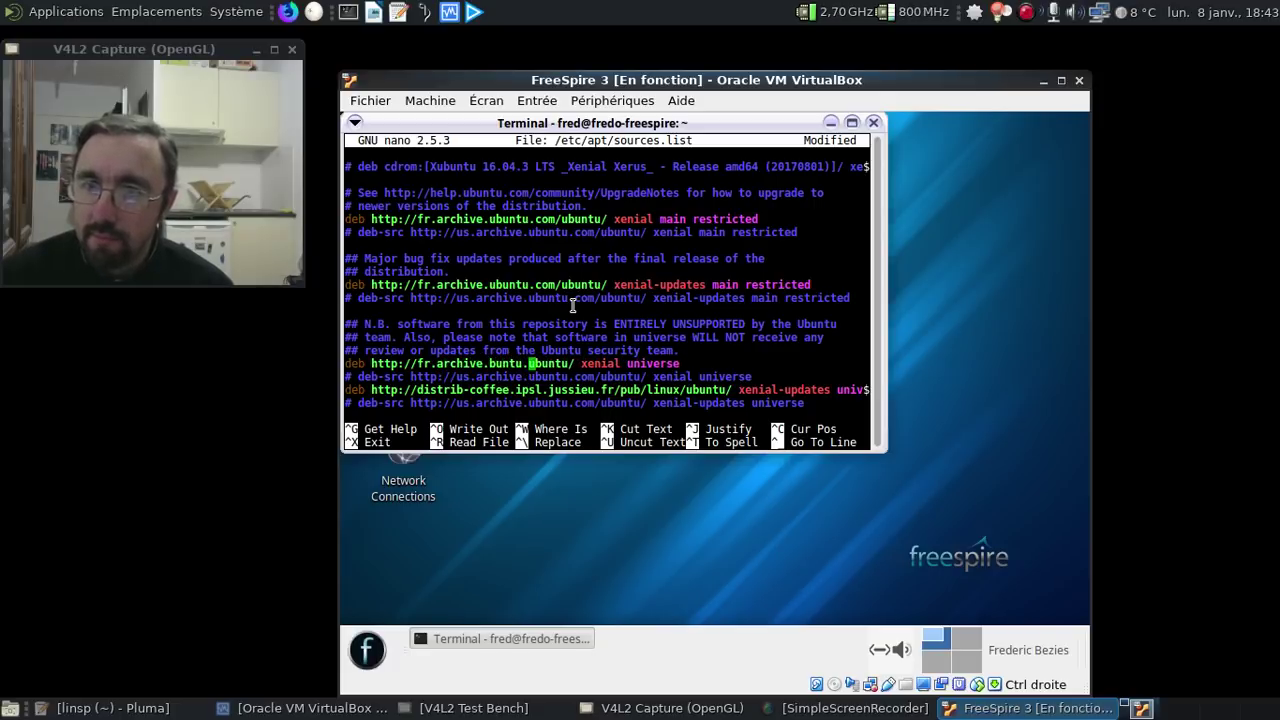
type("untu.com/")
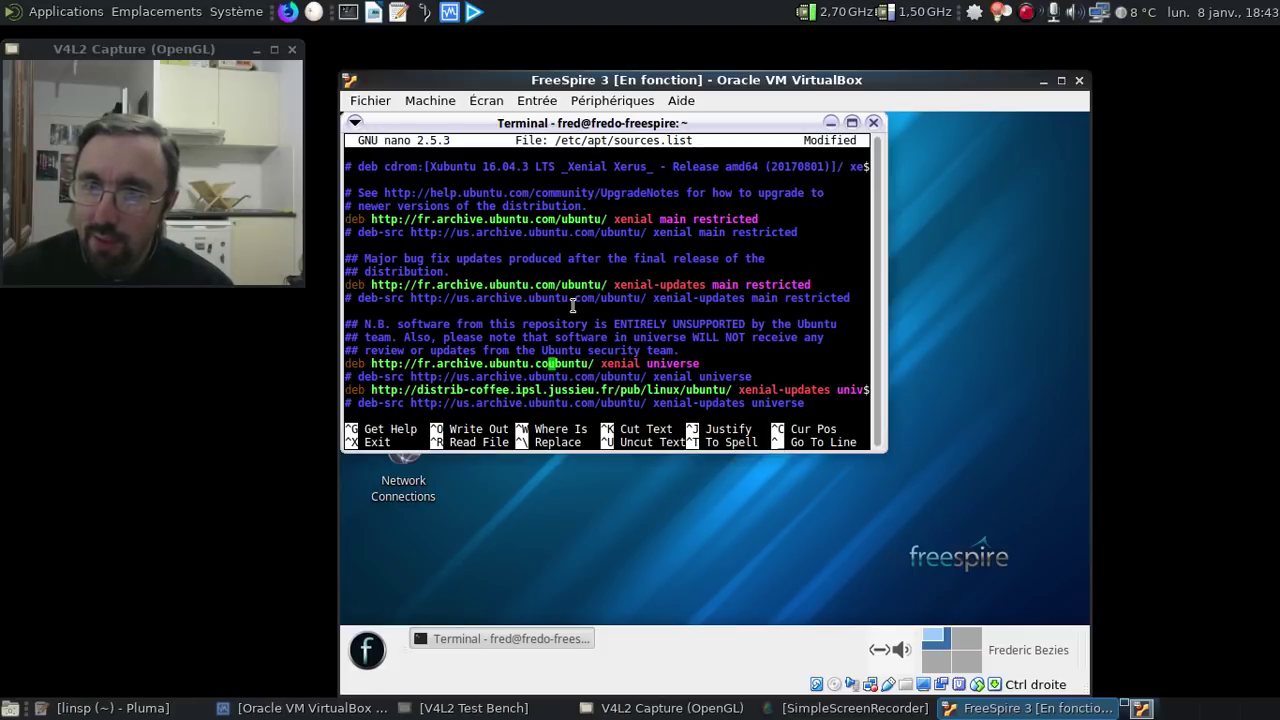
- Switch the last distrib-coffee line to fr.archive.ubuntu.com/ and exit nano
key("Down")
key("Down")
key("Left")
key("Left")
key("Left")
key("Left")
key("Left")
key("Left")
key("Left")
key("Left")
key("Left")
key("Left")
key("Left")
key("Left")
key("Left")
key("Left")
key("Left")
key("Left")
key("Left")
key("Left")
key("Left")
key("Left")
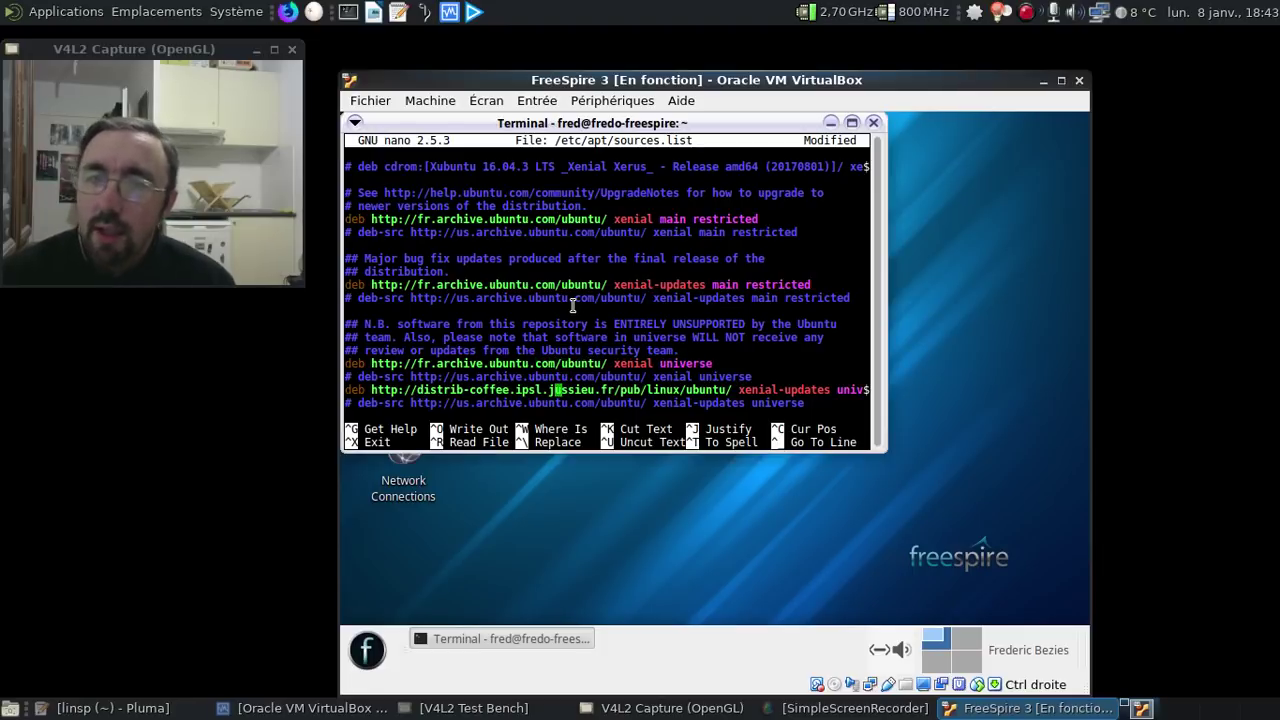
key("Delete")
key("Delete")
key("Delete")
key("Delete")
key("Delete")
key("Delete")
key("Delete")
key("Delete")
key("Delete")
key("Delete")
key("Delete")
key("Delete")
key("Delete")
key("Delete")
key("Delete")
key("Delete")
key("Delete")
key("Delete")
key("Delete")
key("Delete")
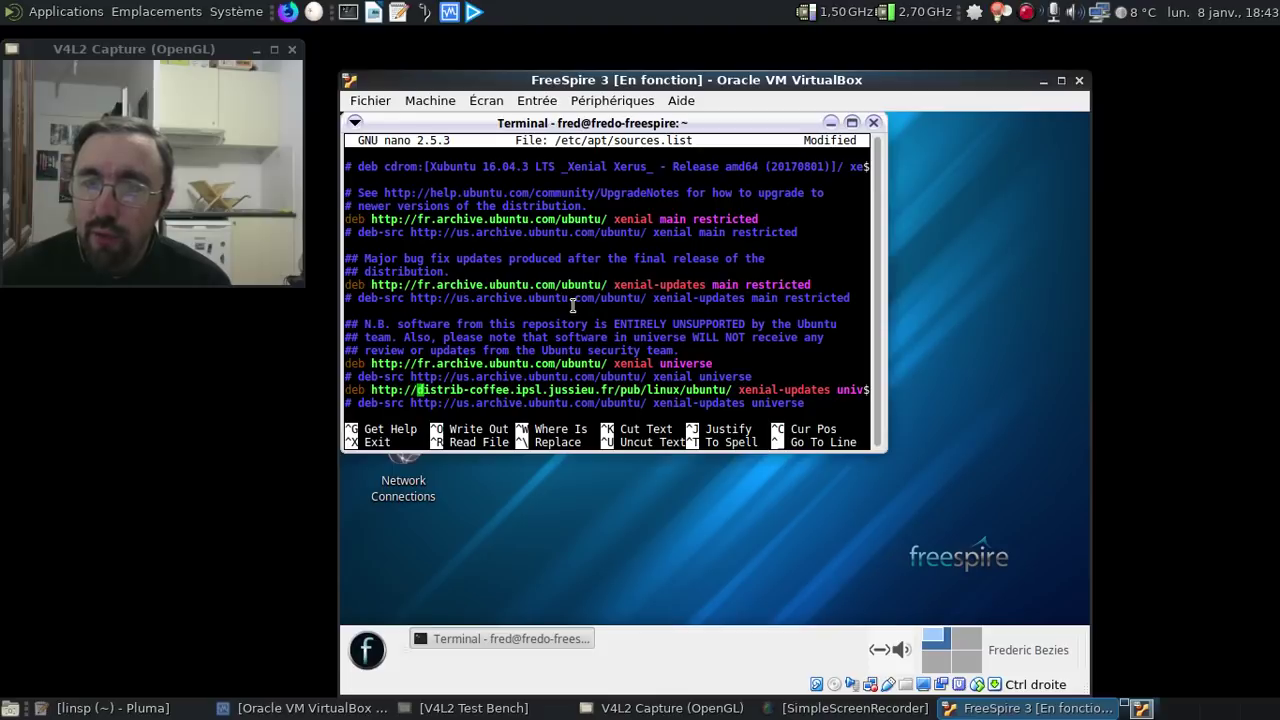
key("Delete")
key("Delete")
key("Delete")
key("Delete")
key("Delete")
key("Delete")
key("Delete")
key("Delete")
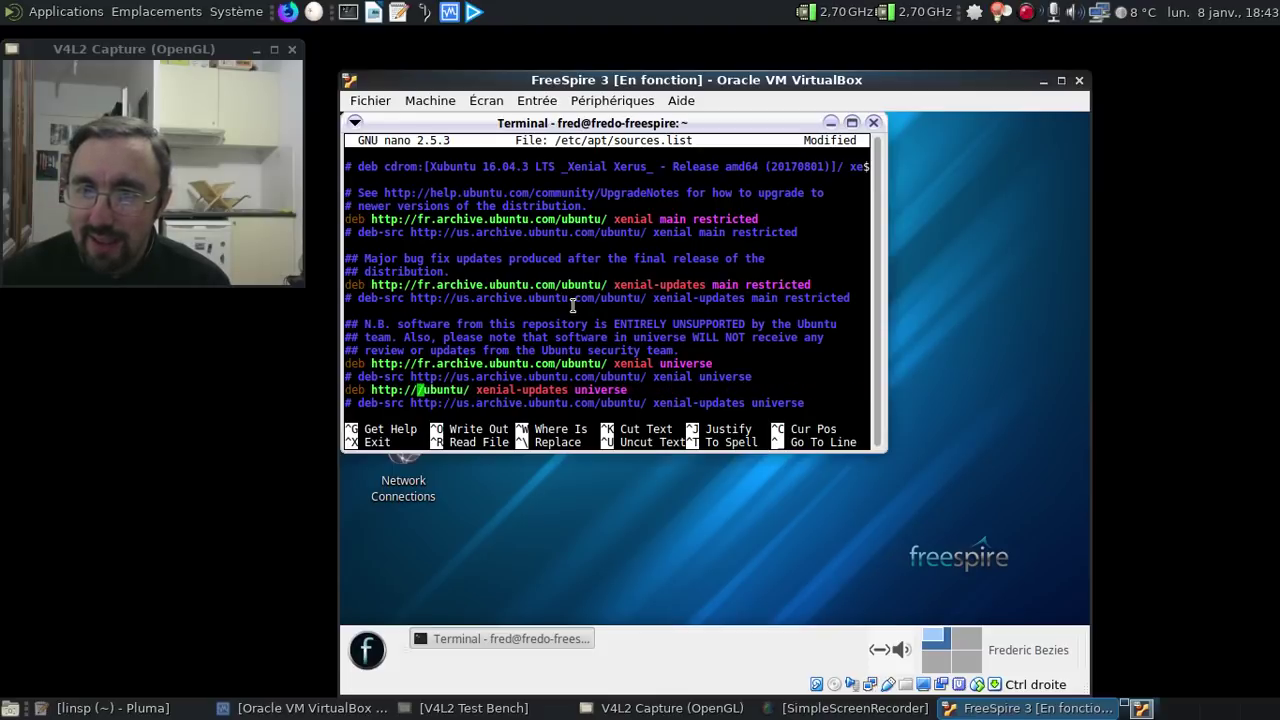
key("Delete")
type("fr.archiv")
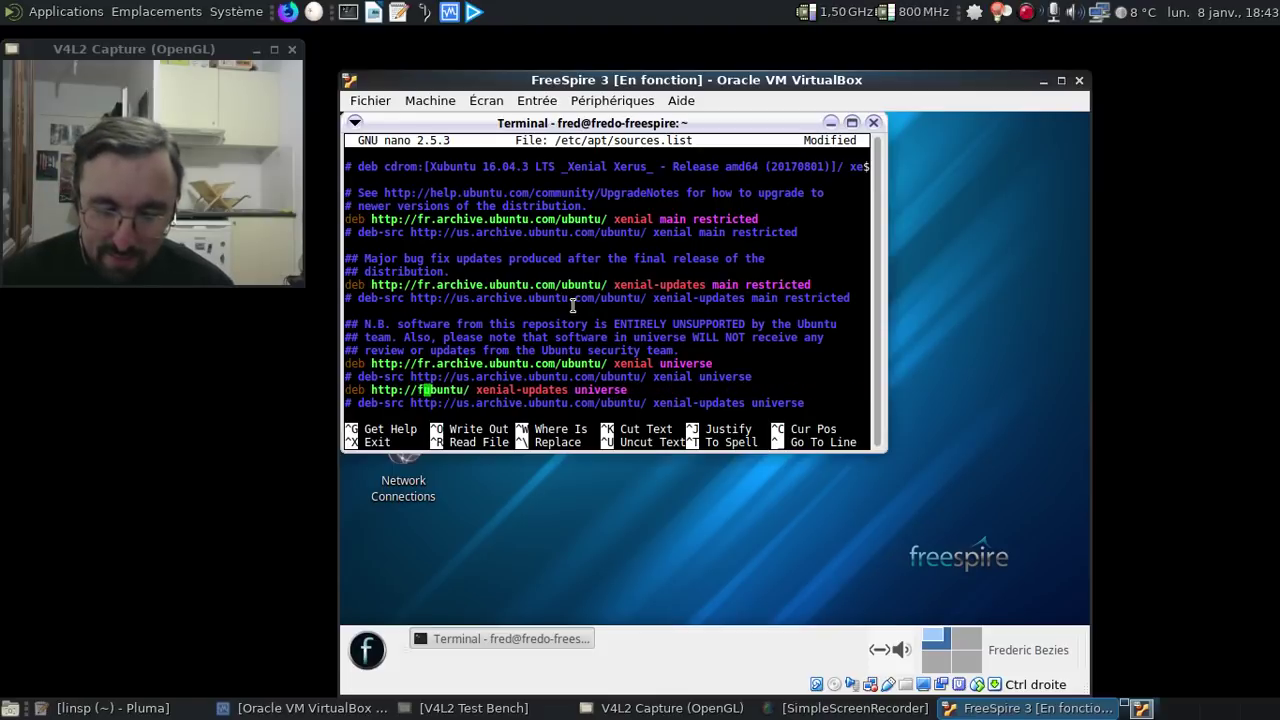
type("e")
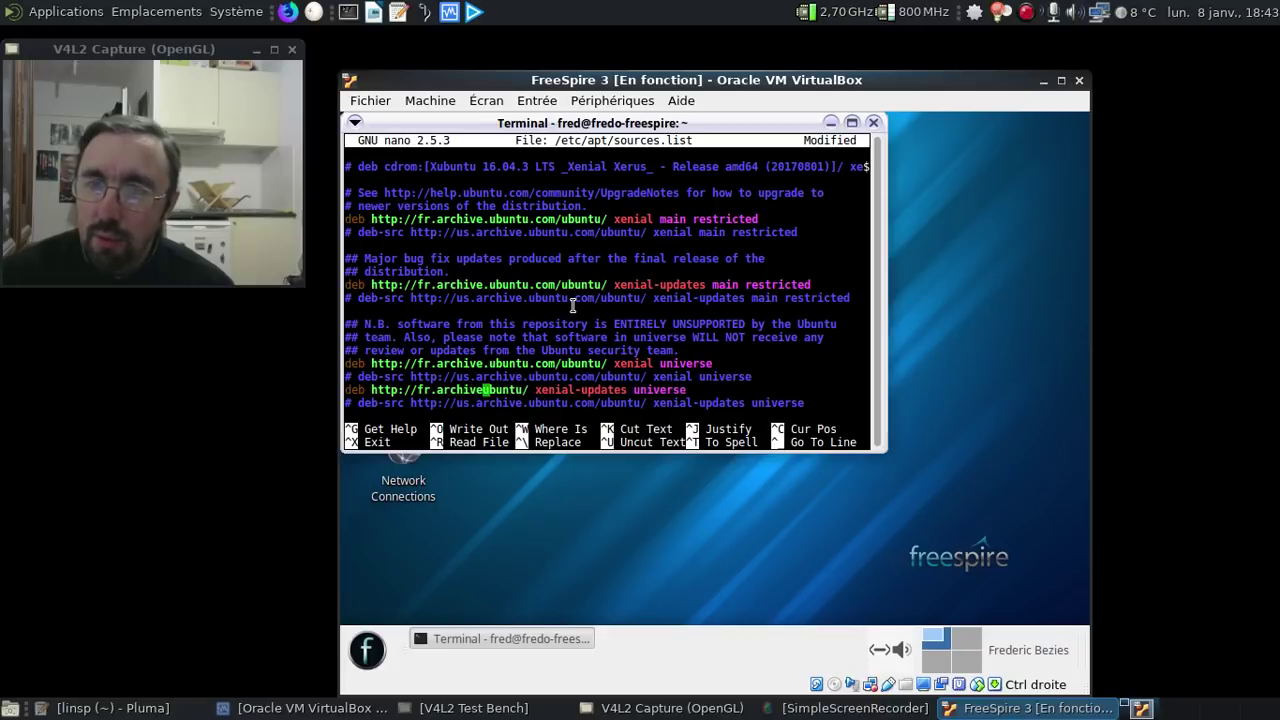
type(".ubuntu.com/")
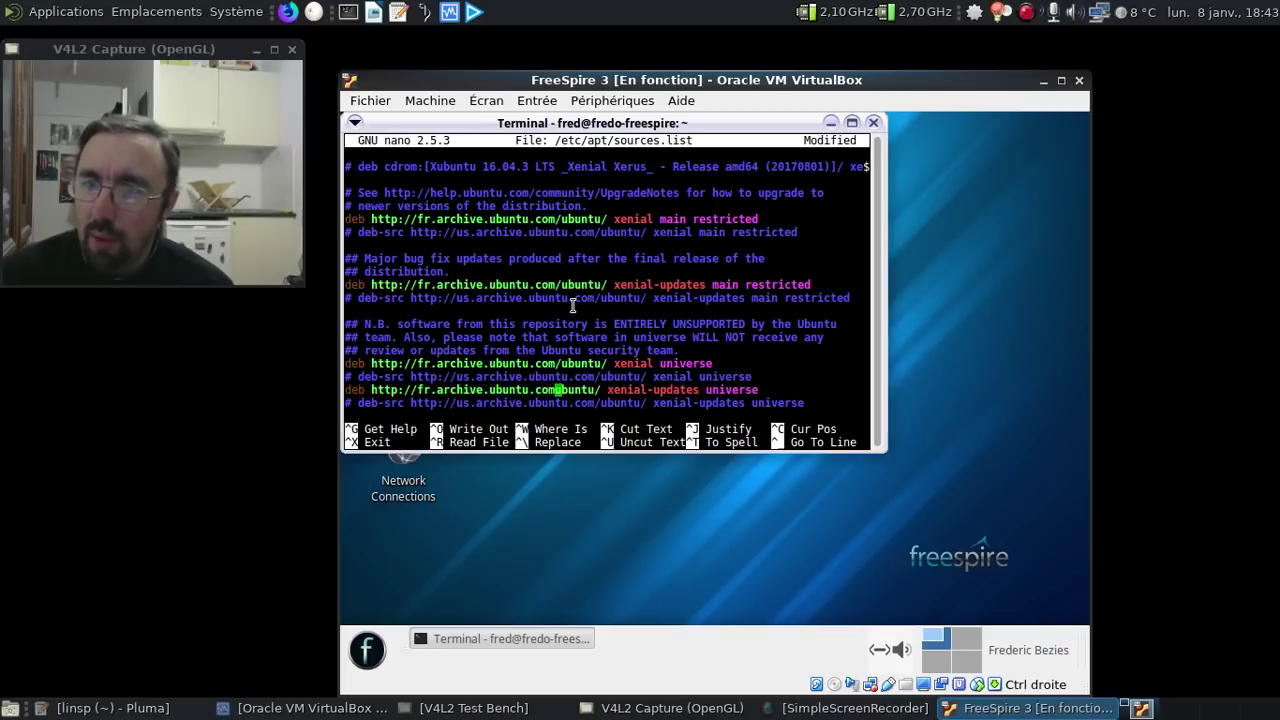
key("ctrl+x")
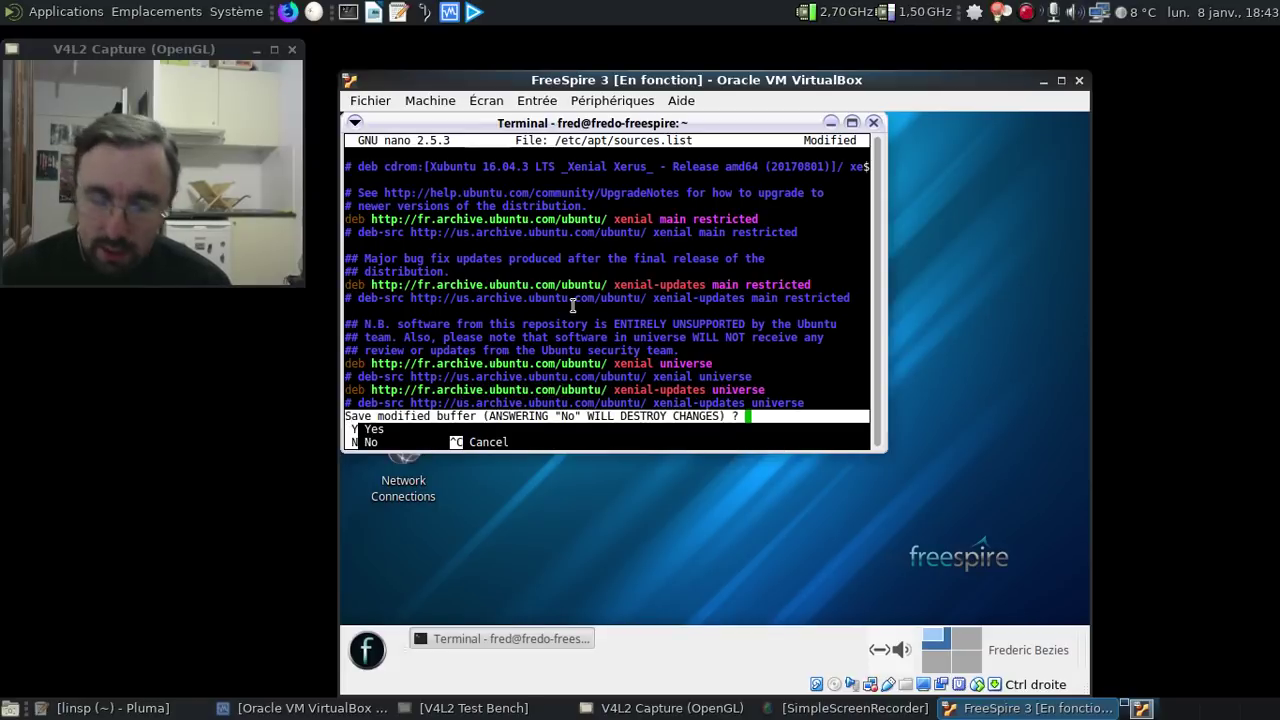
- Save sources.list, run sudo apt-get update, and close the terminal after the lock error
key("y")
key("Return")
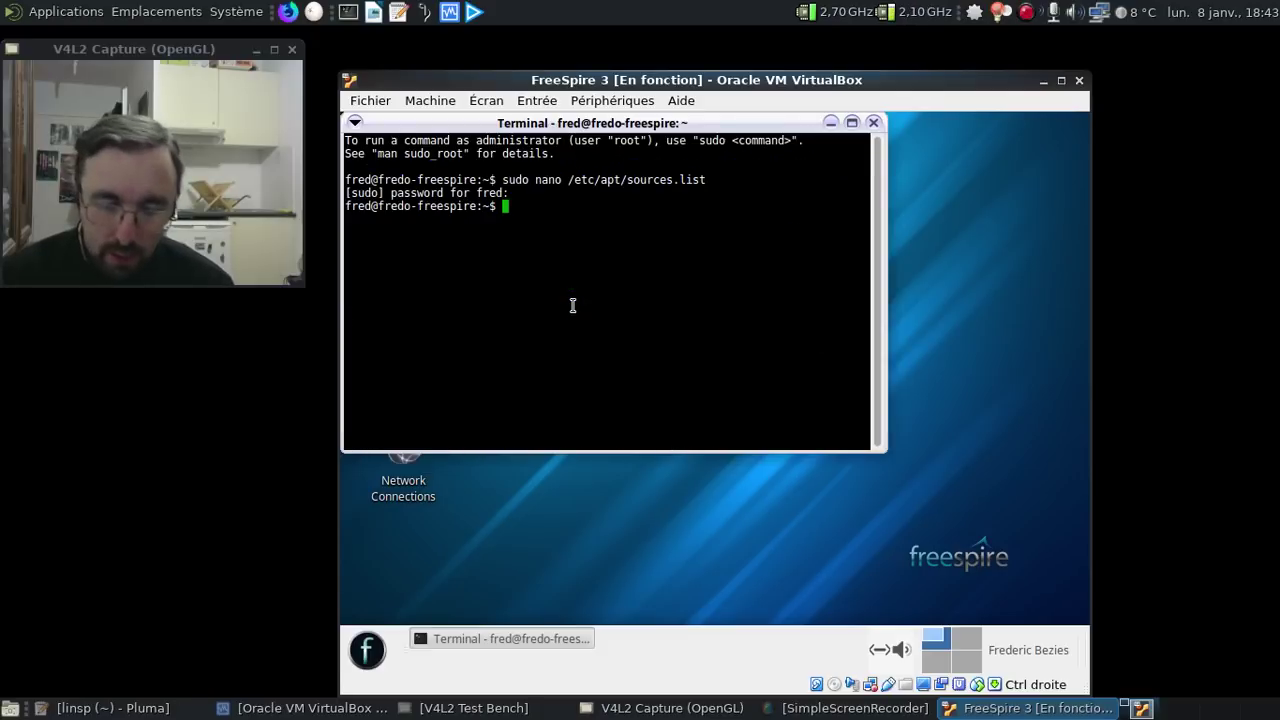
type("sudo ap")
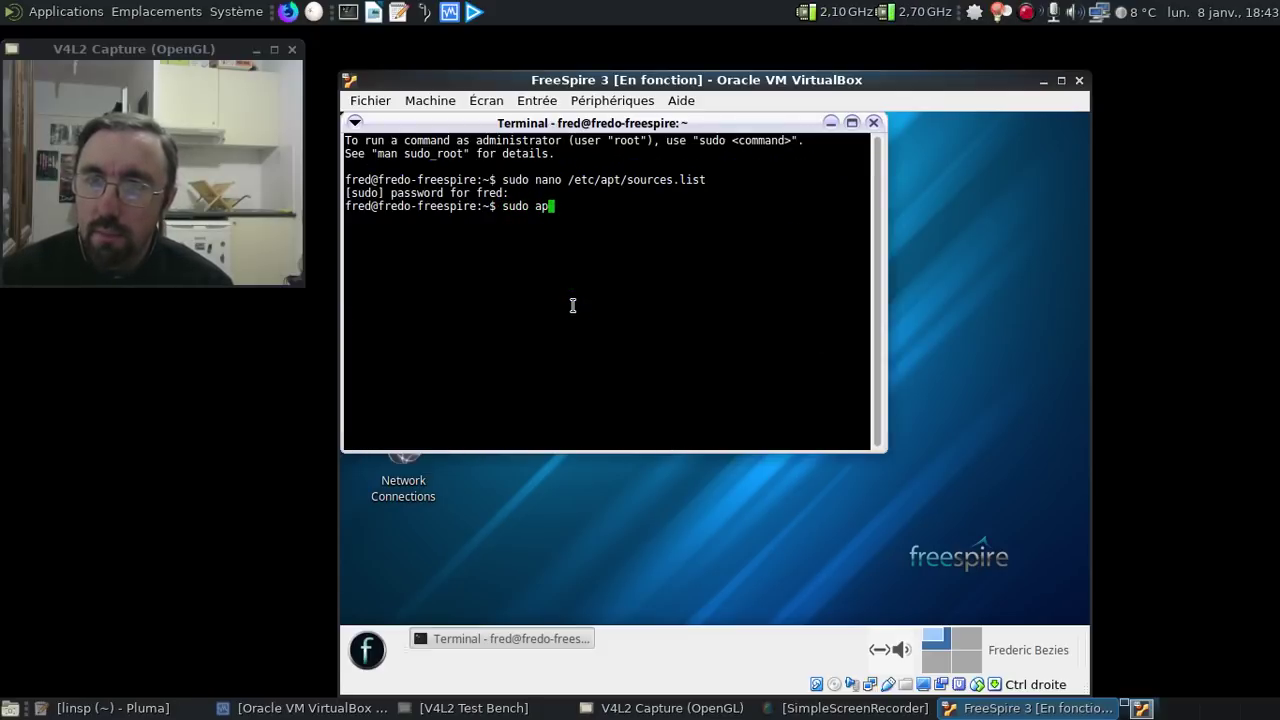
type("t-get update")
key("Return")
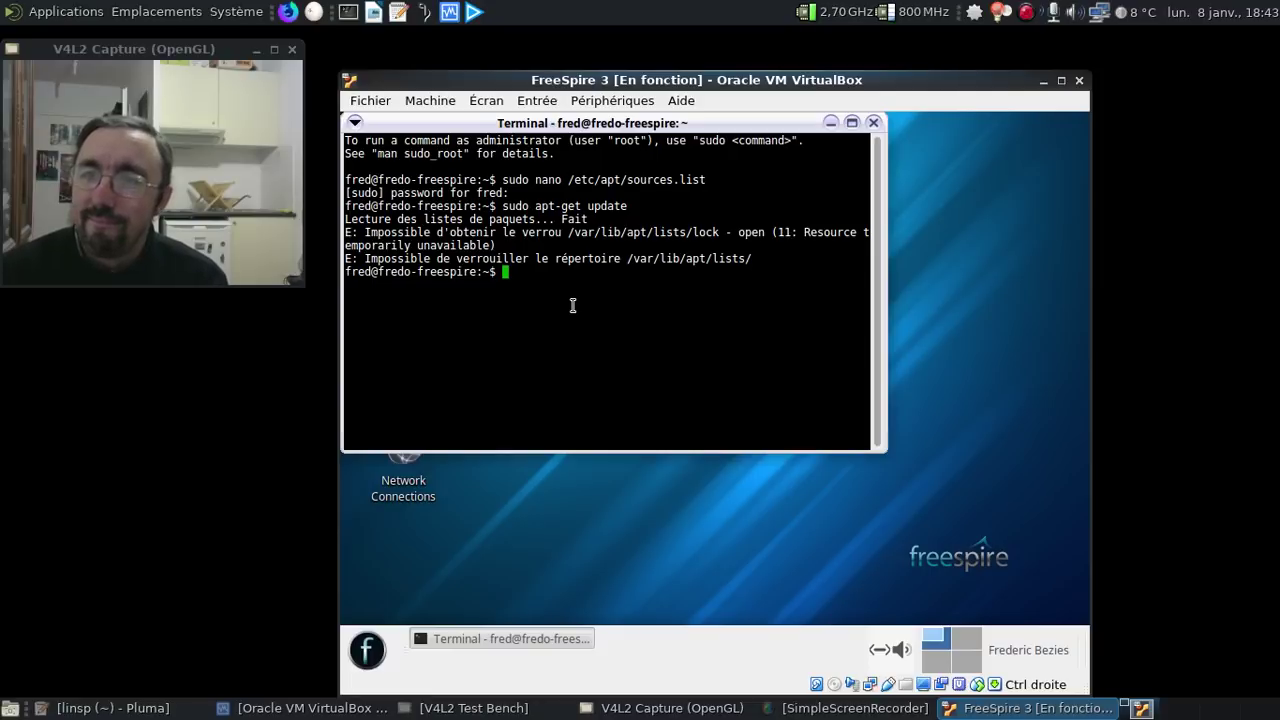
left_click(871, 123)
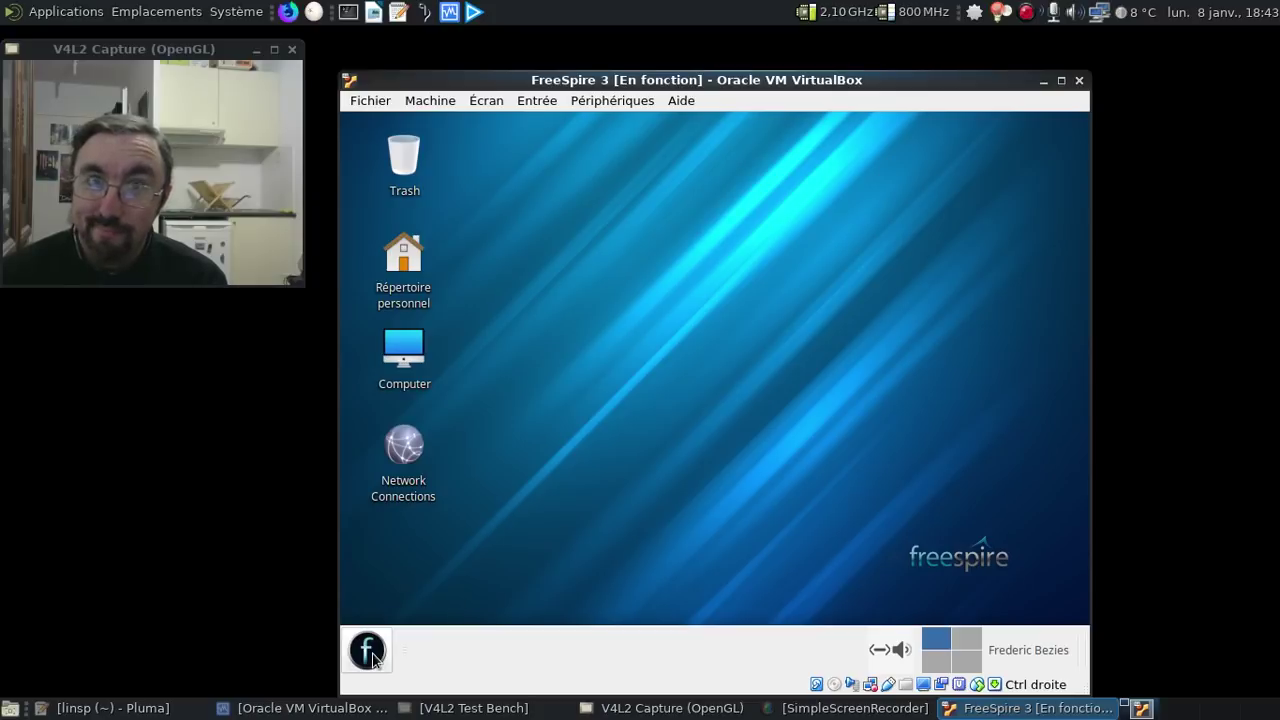
- Search 'lang' in the f menu, open Prise en charge des langues, and choose Installer
left_click(368, 652)
type("lang")
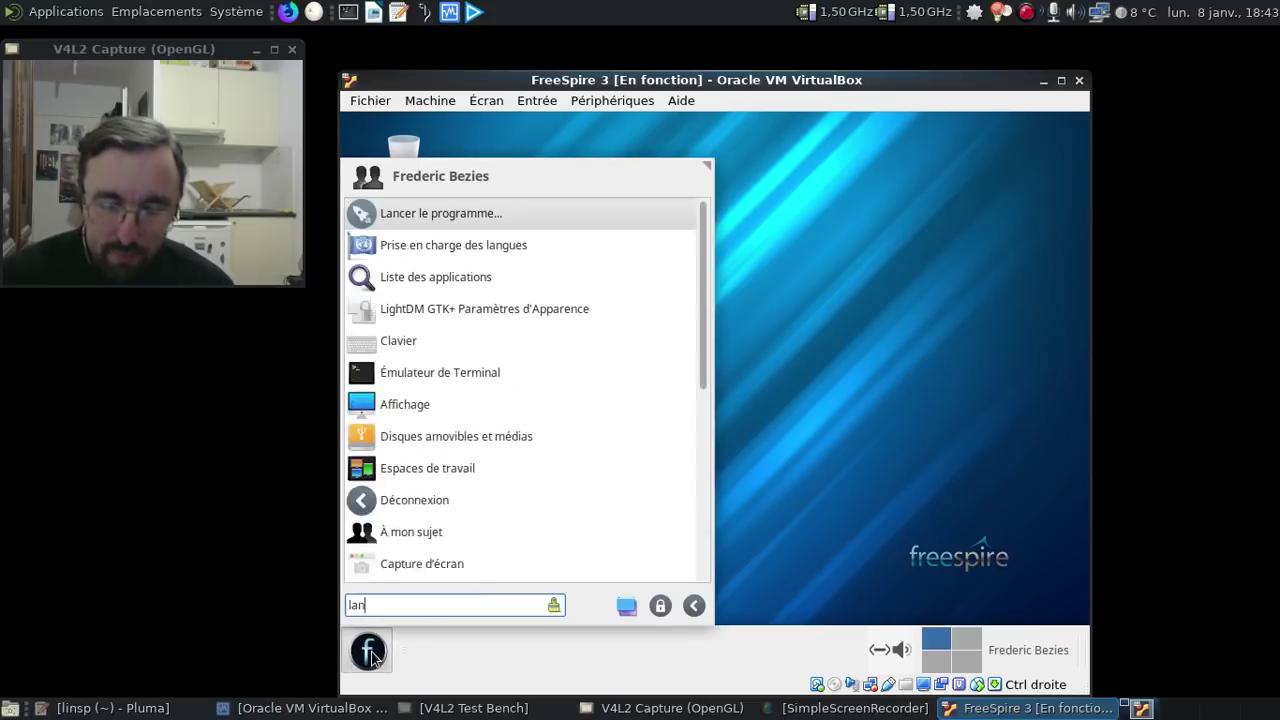
left_click(512, 216)
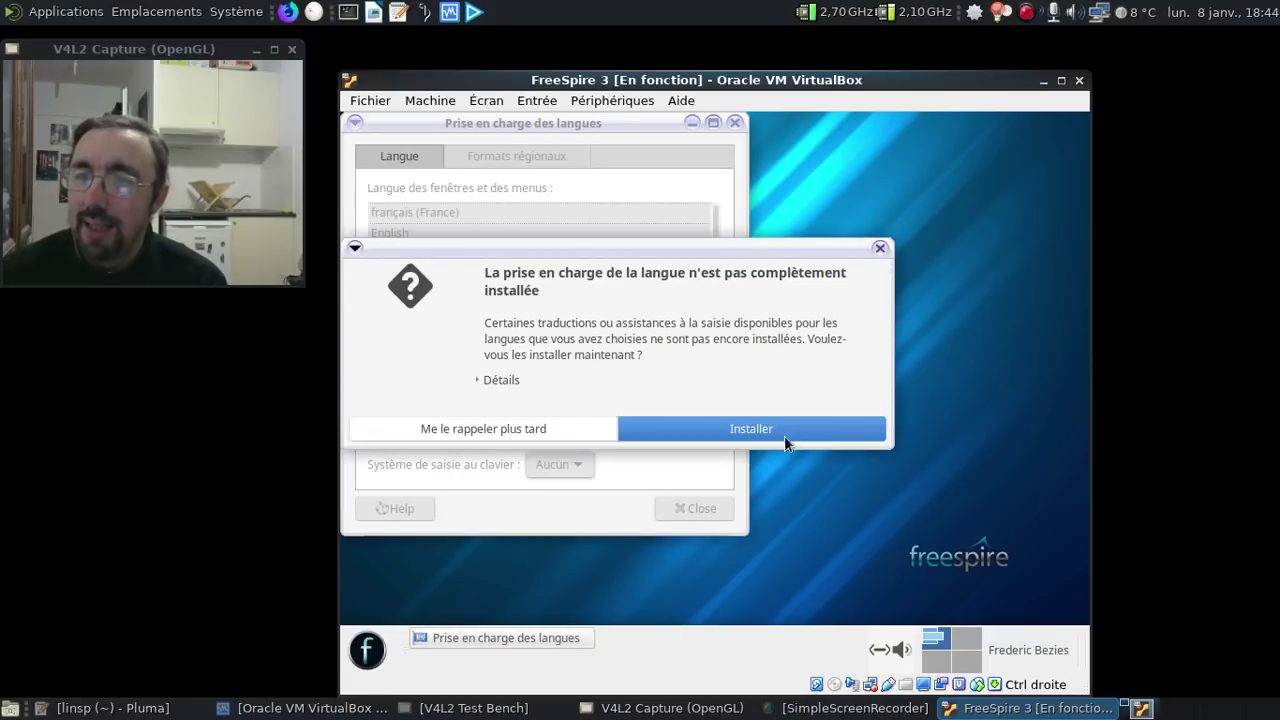
left_click(783, 435)
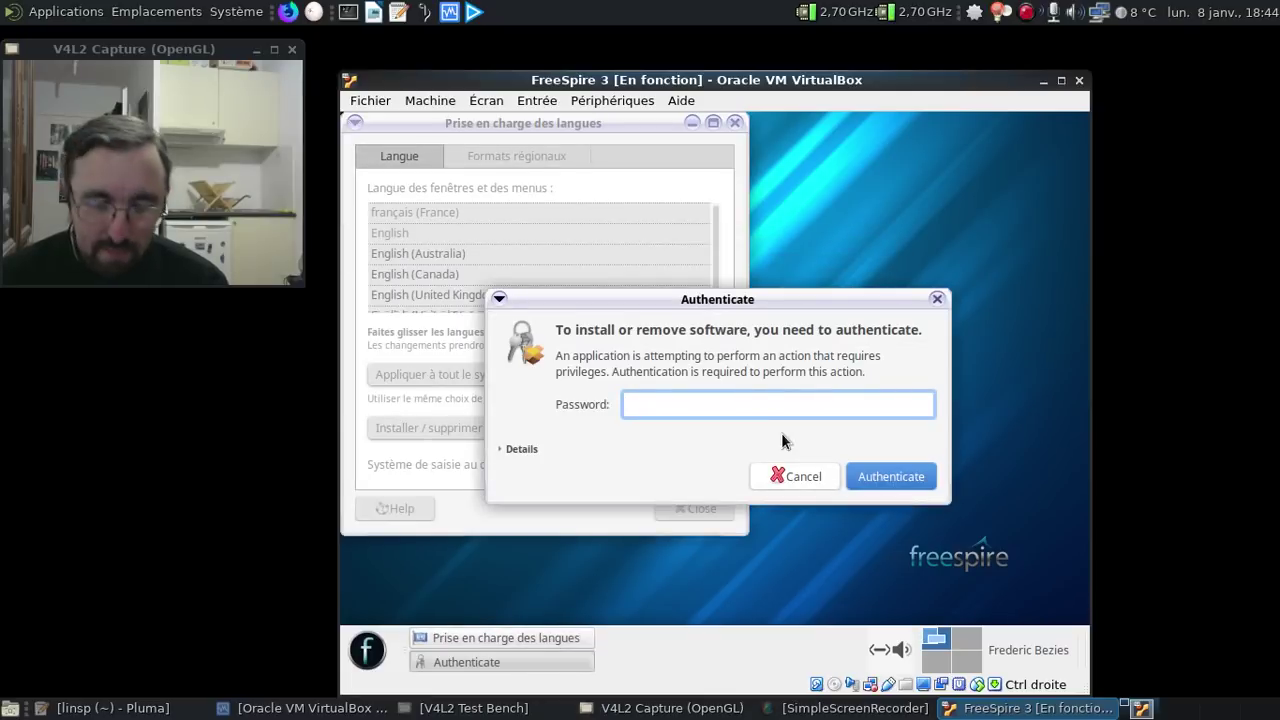
- Authorise the language install with the password, then close the language support window
type("*********")
key("Return")
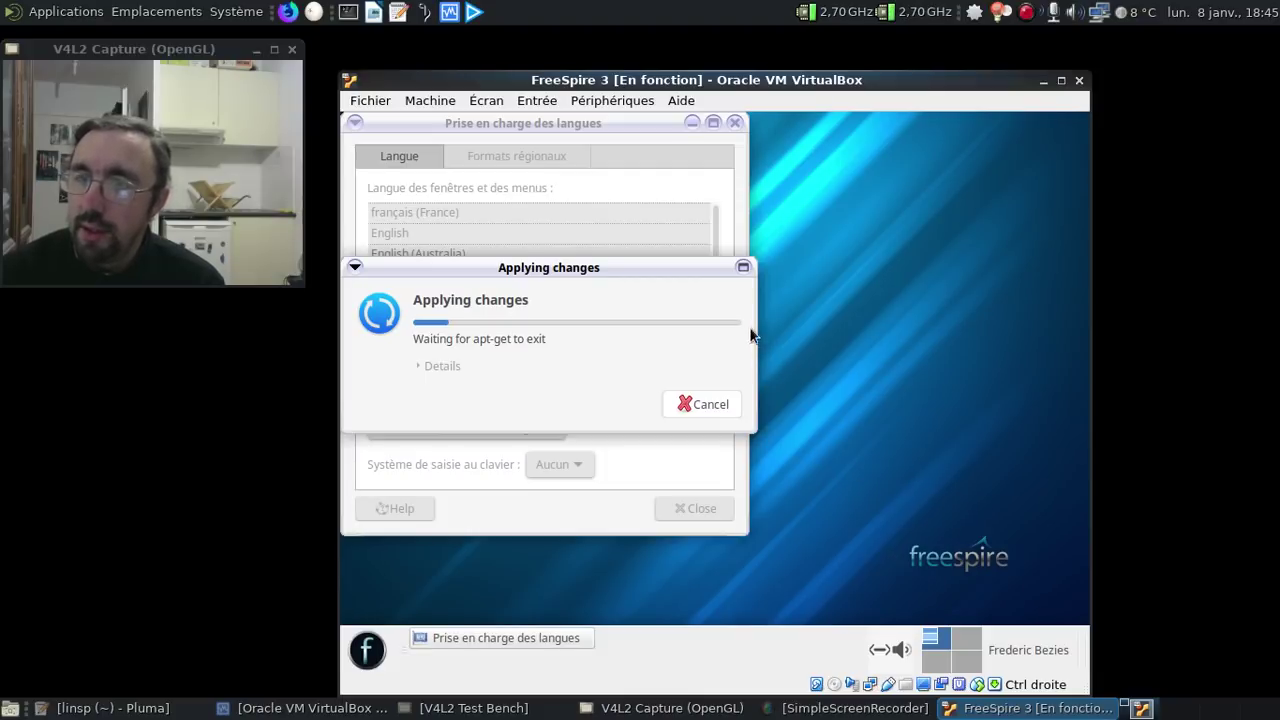
left_click(708, 404)
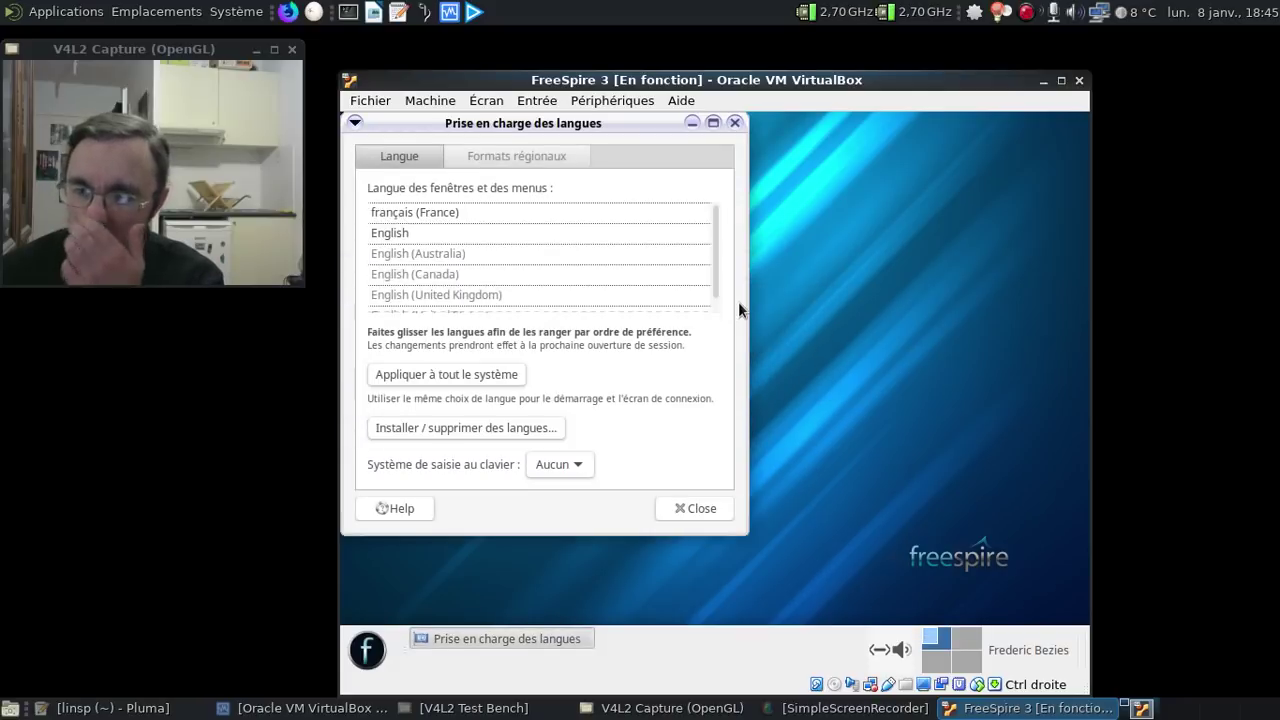
left_click(734, 123)
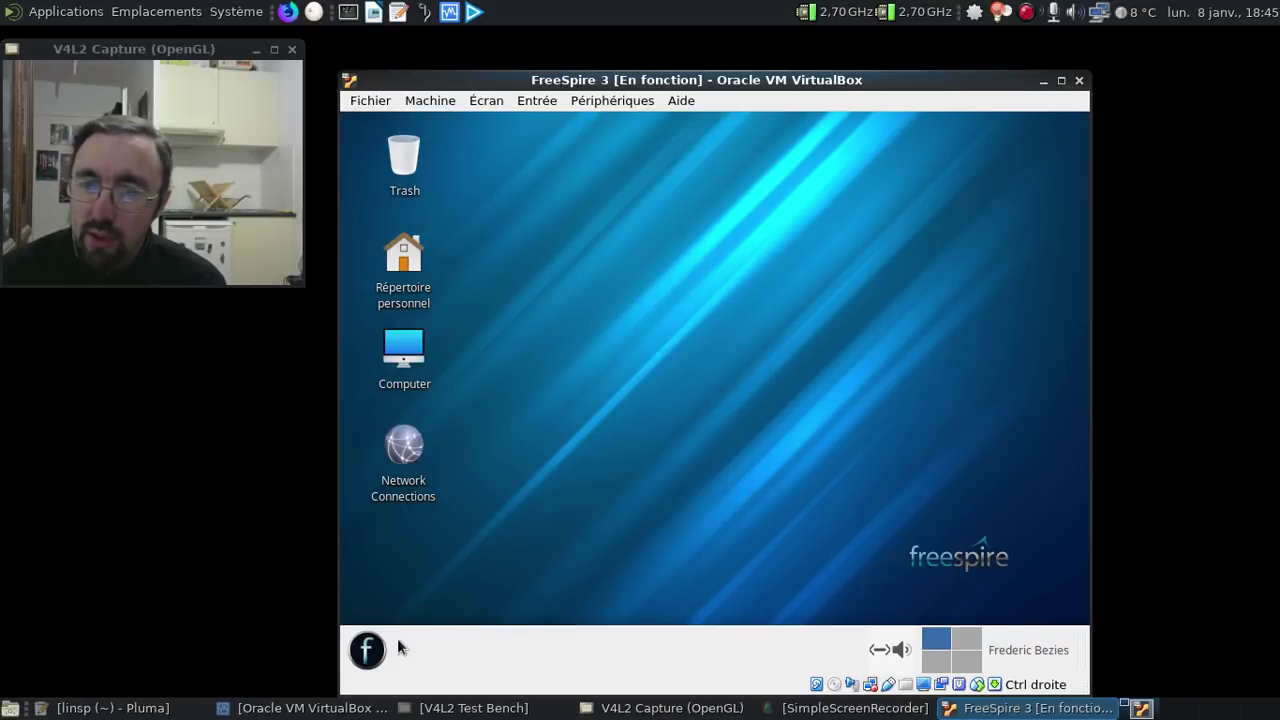
- Log out of FreeSpire via the f menu and confirm Déconnexion
left_click(372, 651)
left_click(695, 606)
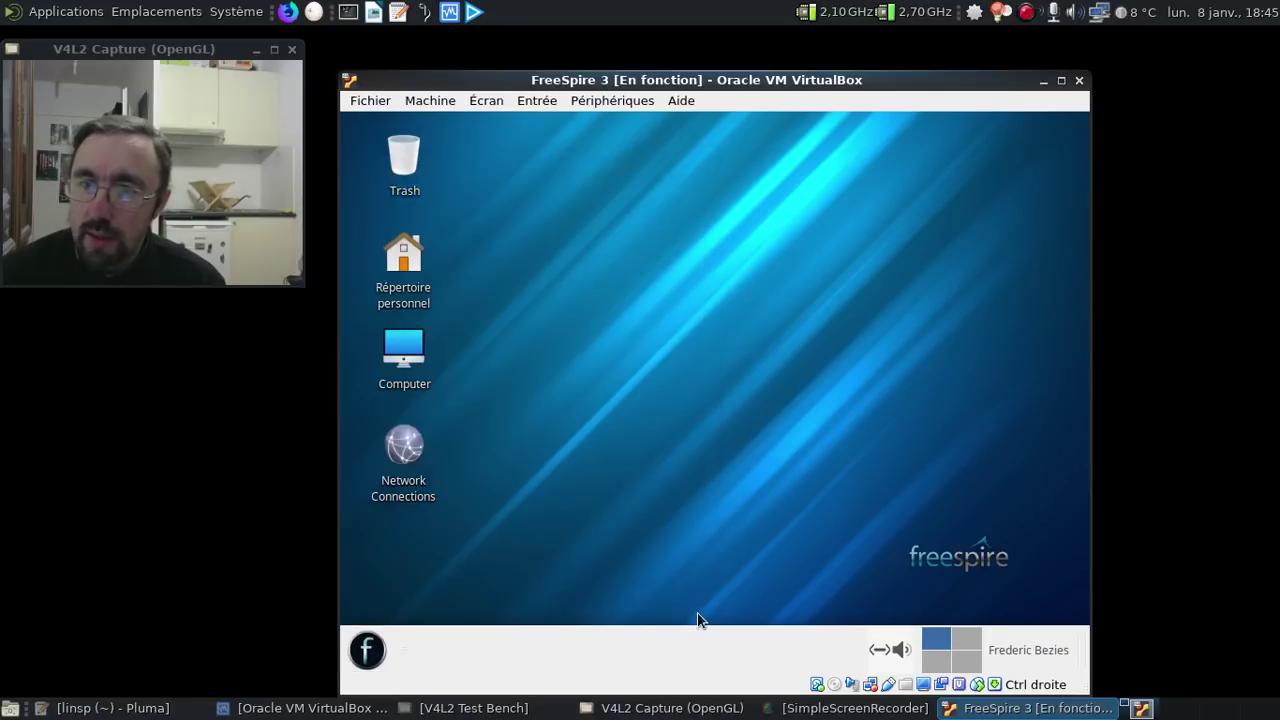
left_click(595, 327)
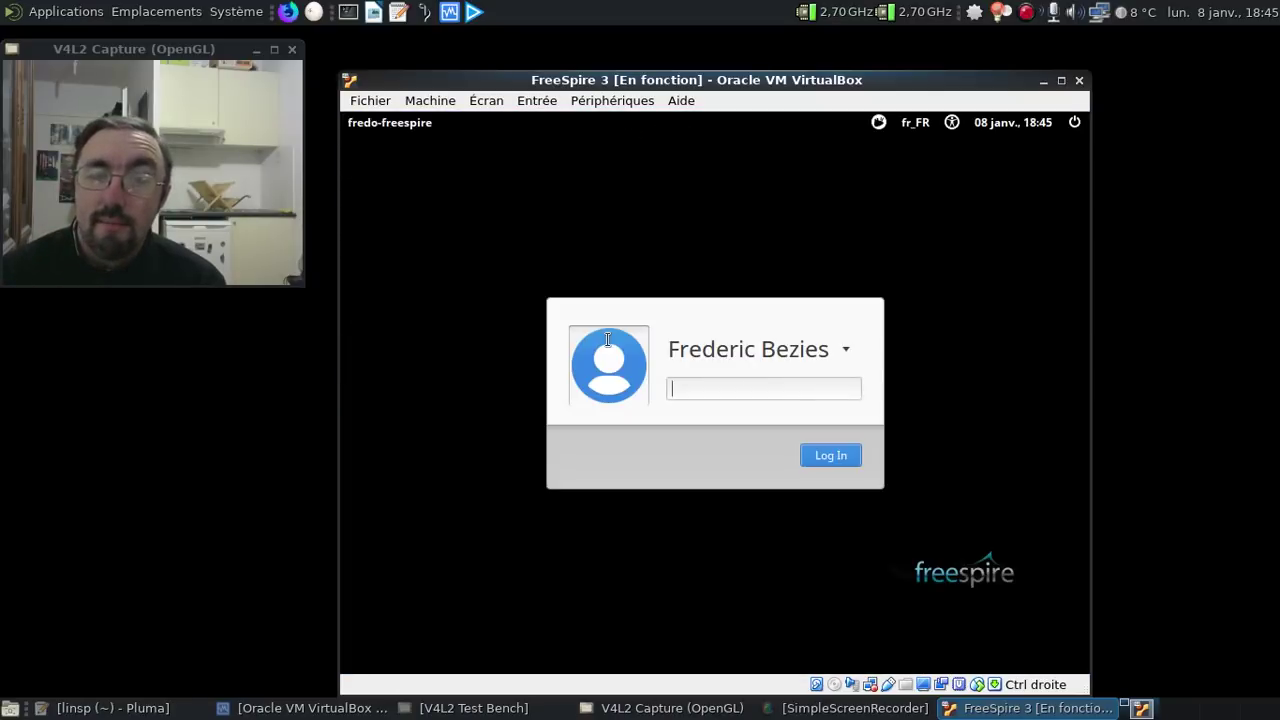
- Enter the user password at the login screen to return to the desktop
type("******")
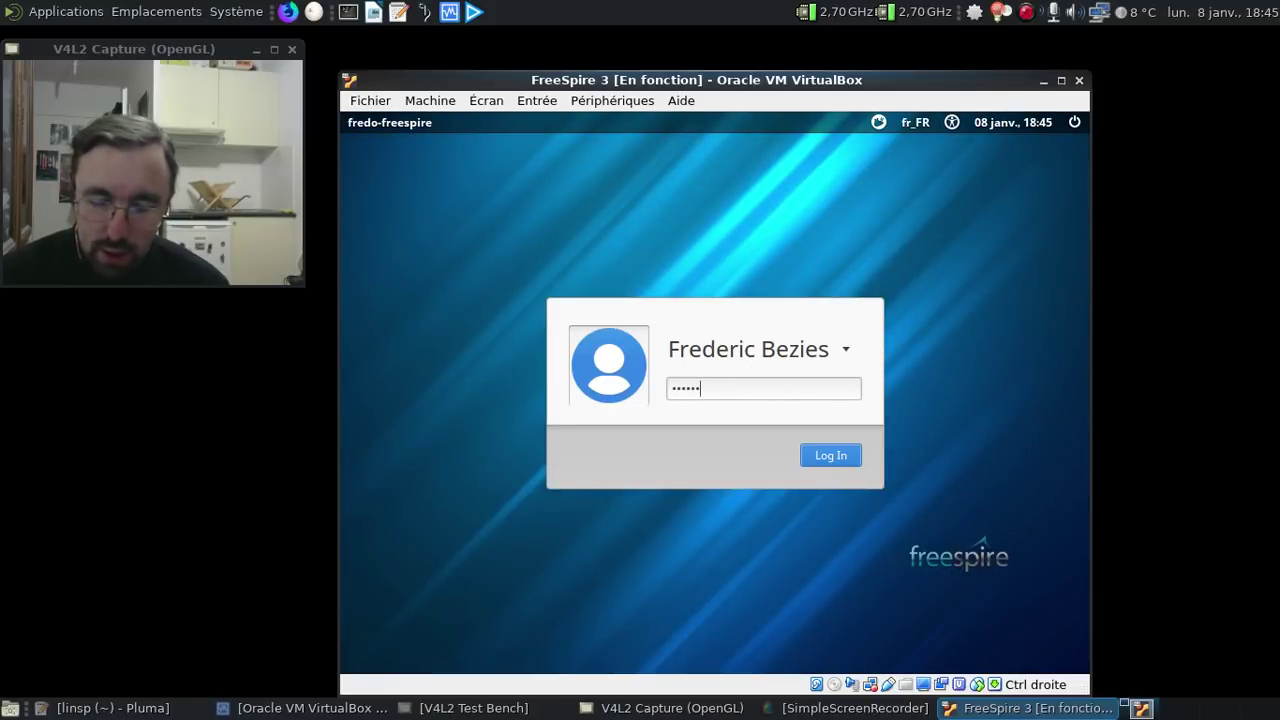
key("Return")
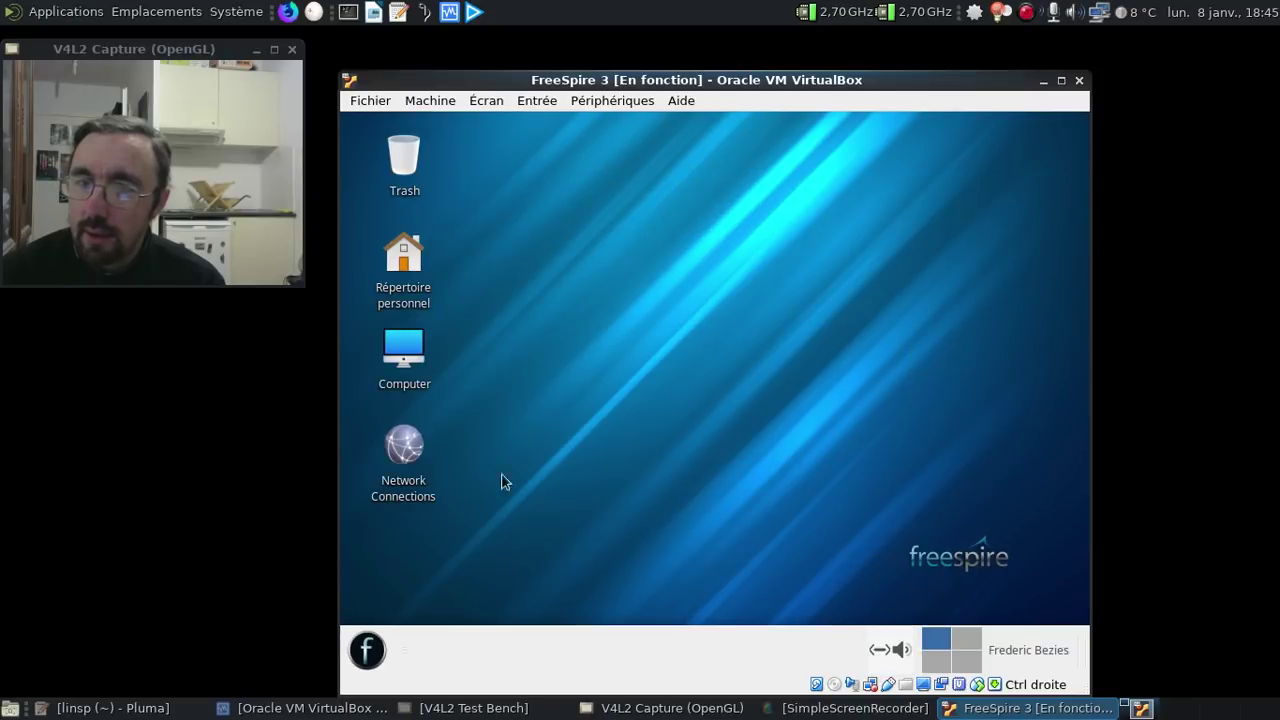
left_click(368, 651)
left_click(420, 490)
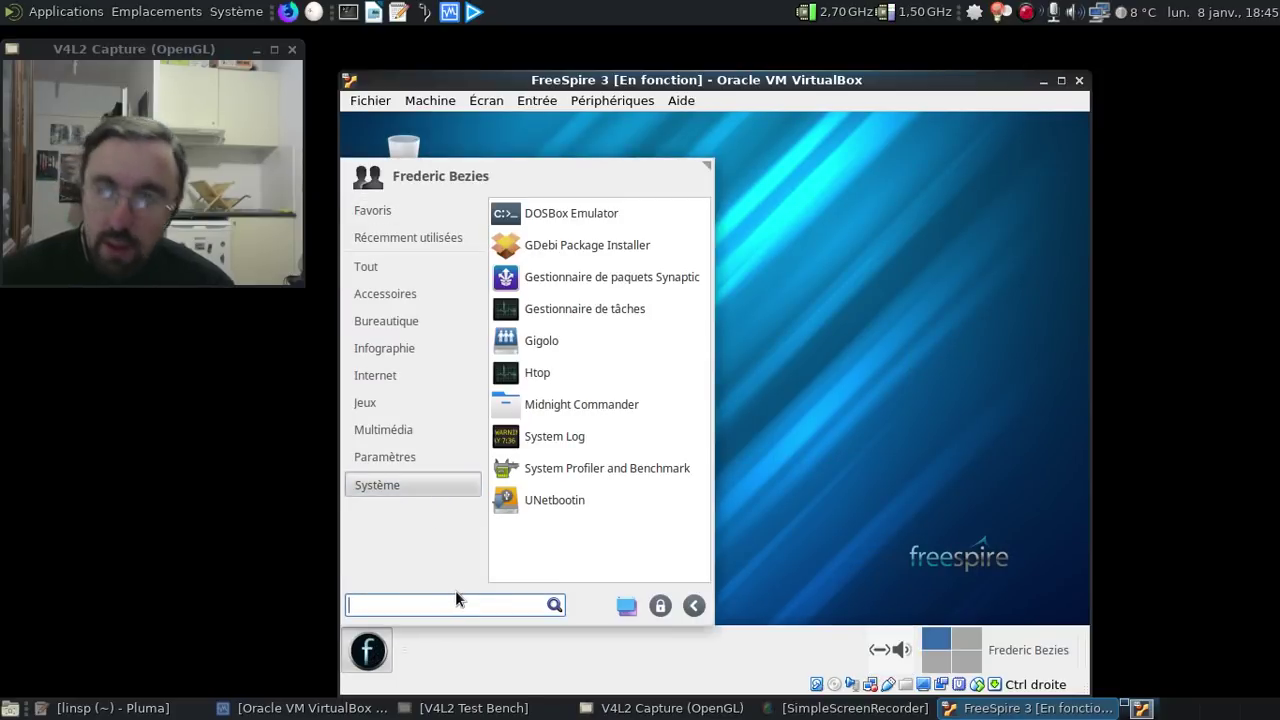
type("lang")
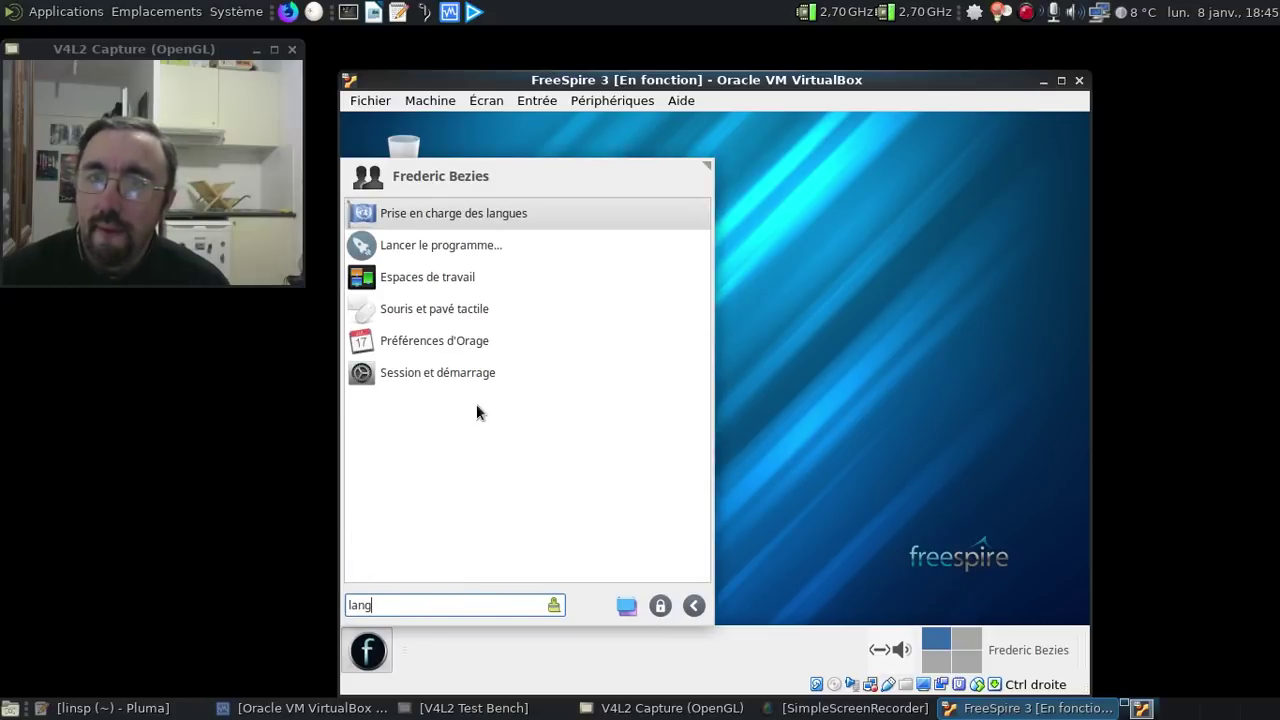
left_click(490, 213)
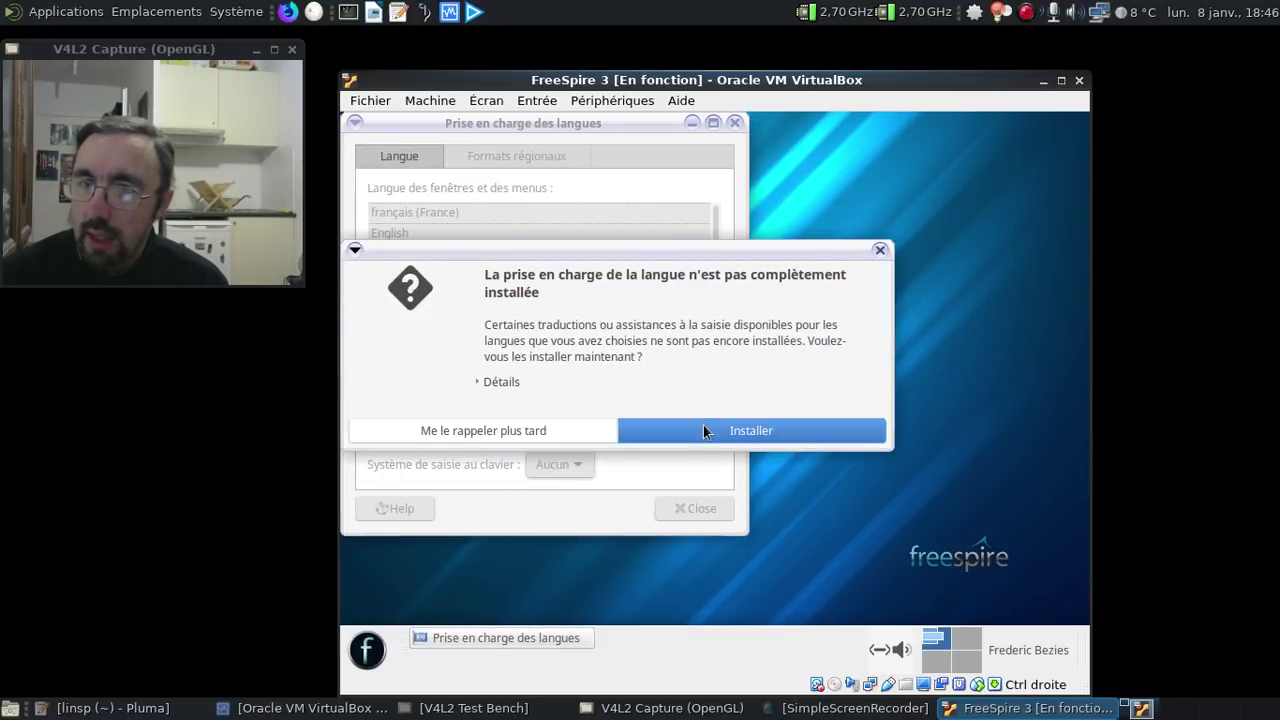
left_click(707, 430)
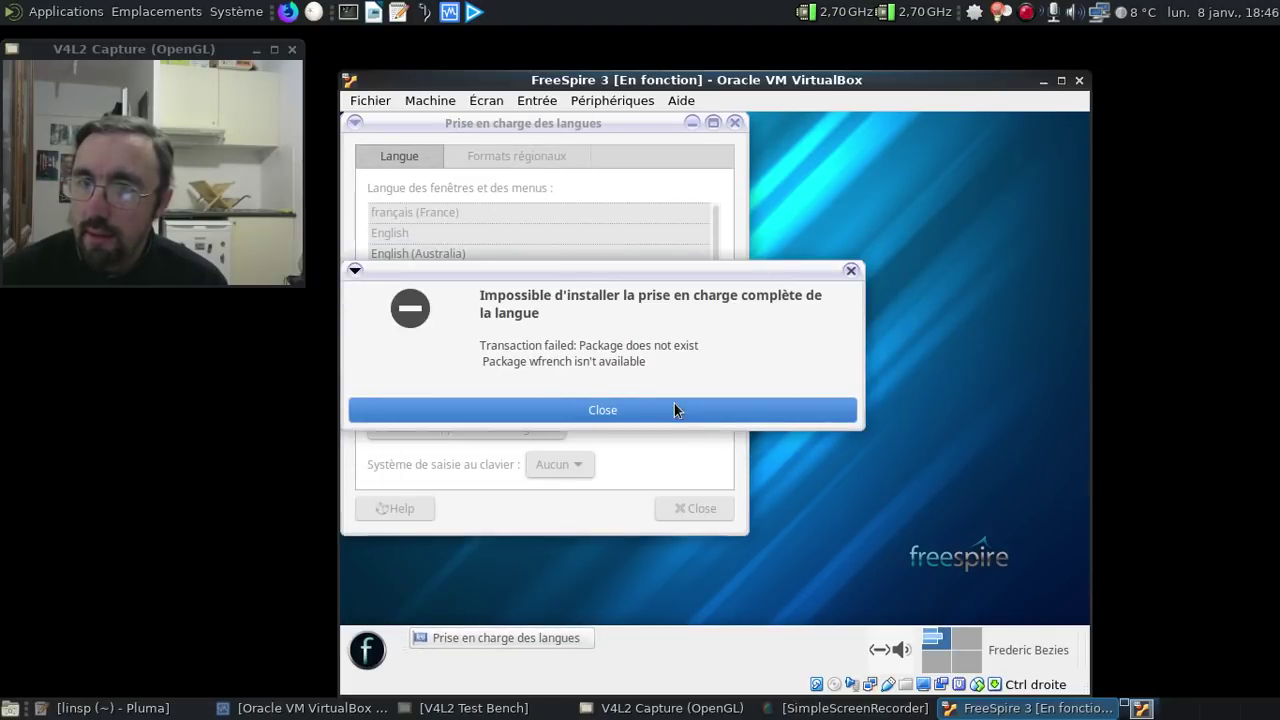
left_click(674, 408)
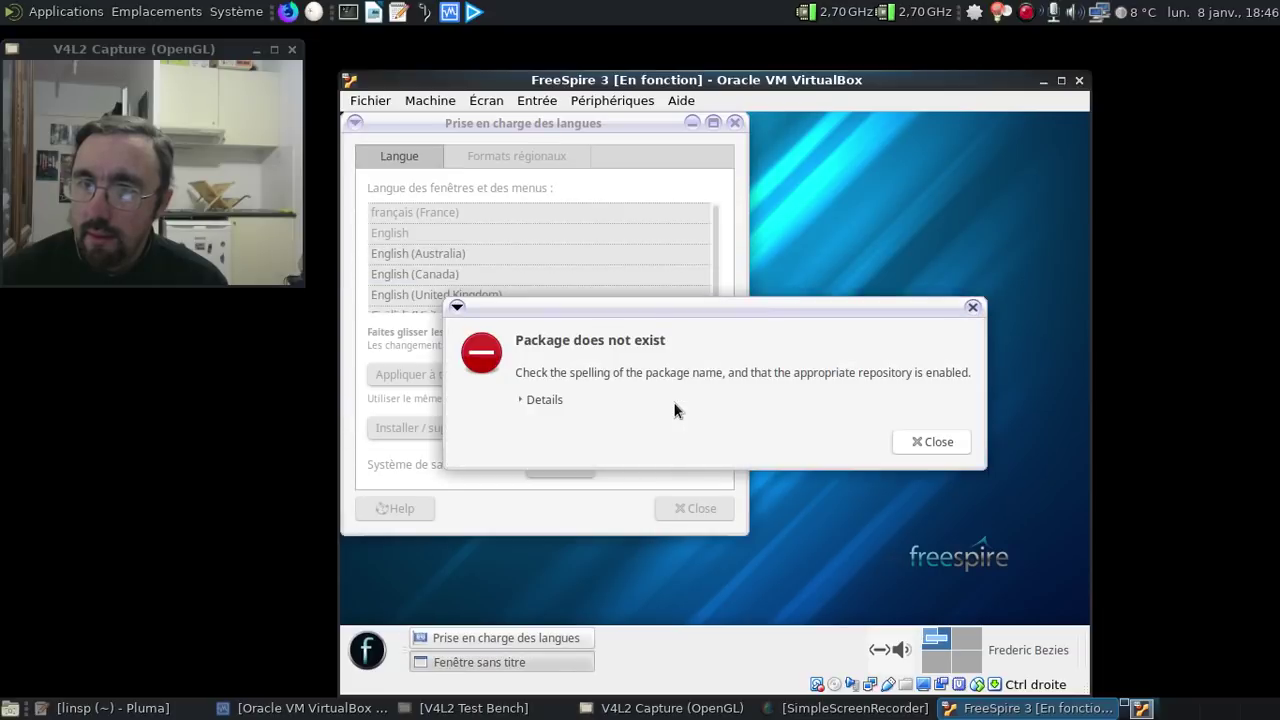
left_click(524, 400)
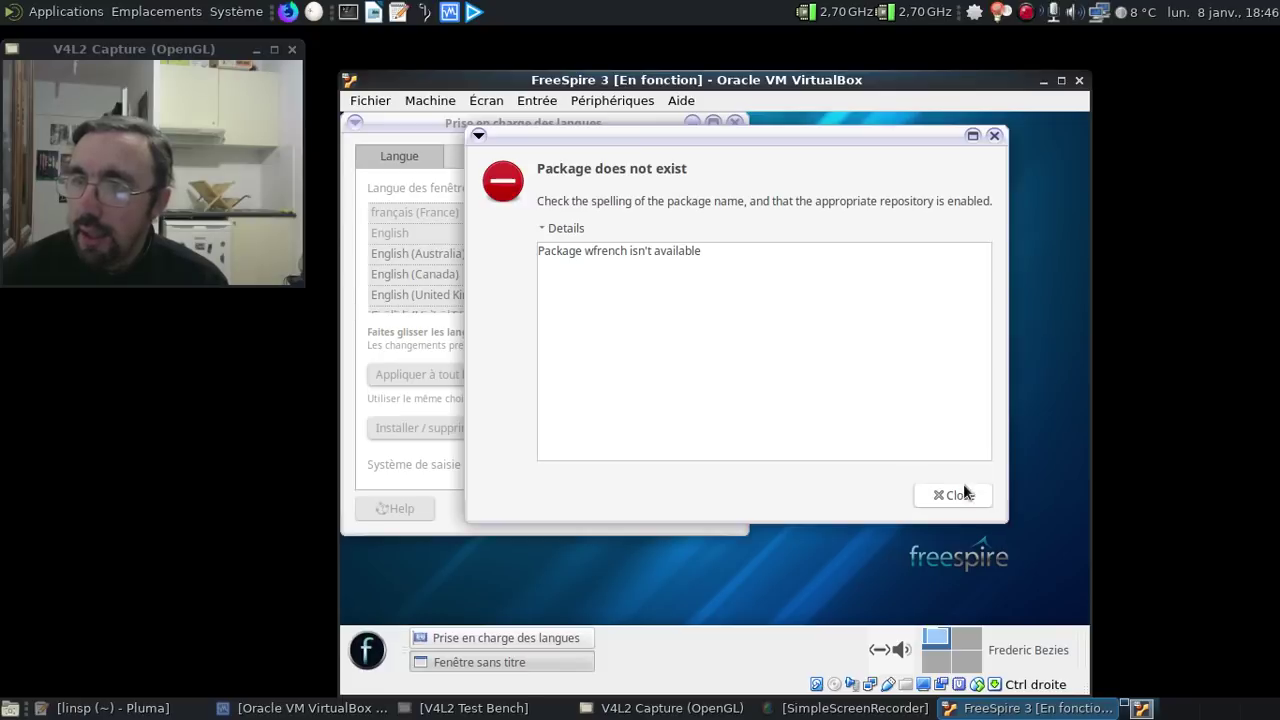
left_click(965, 495)
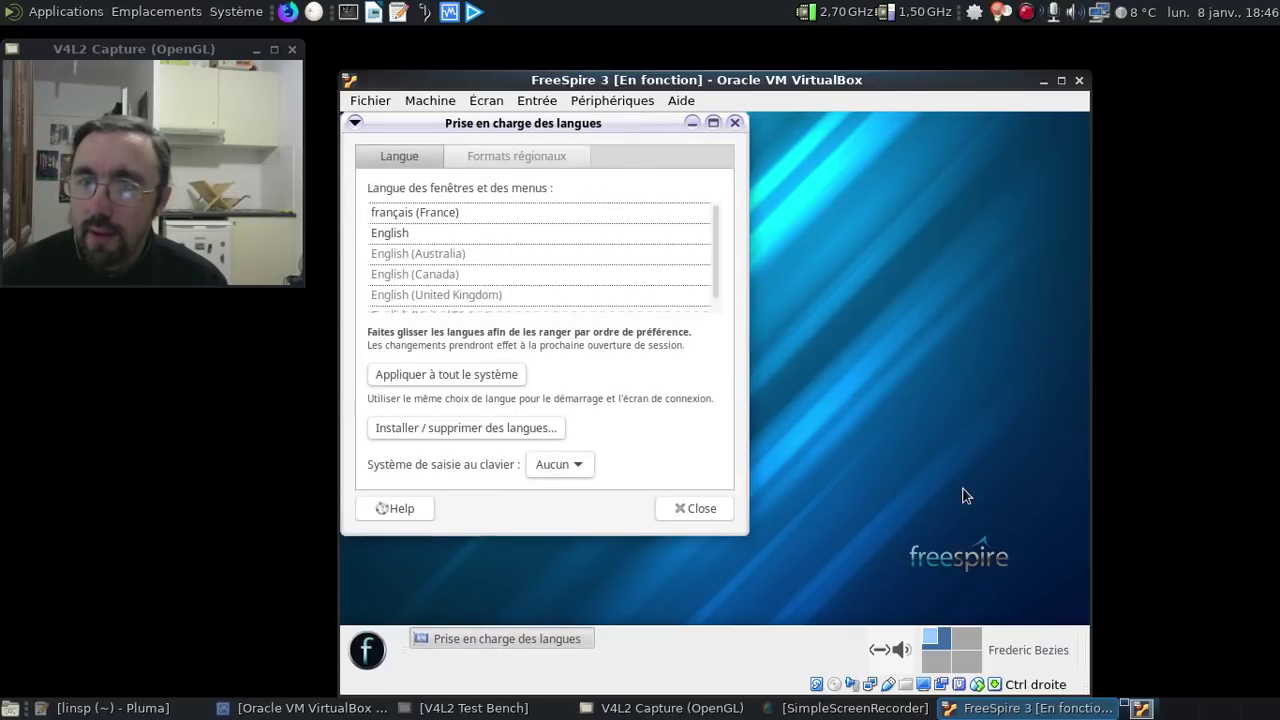
left_click(735, 122)
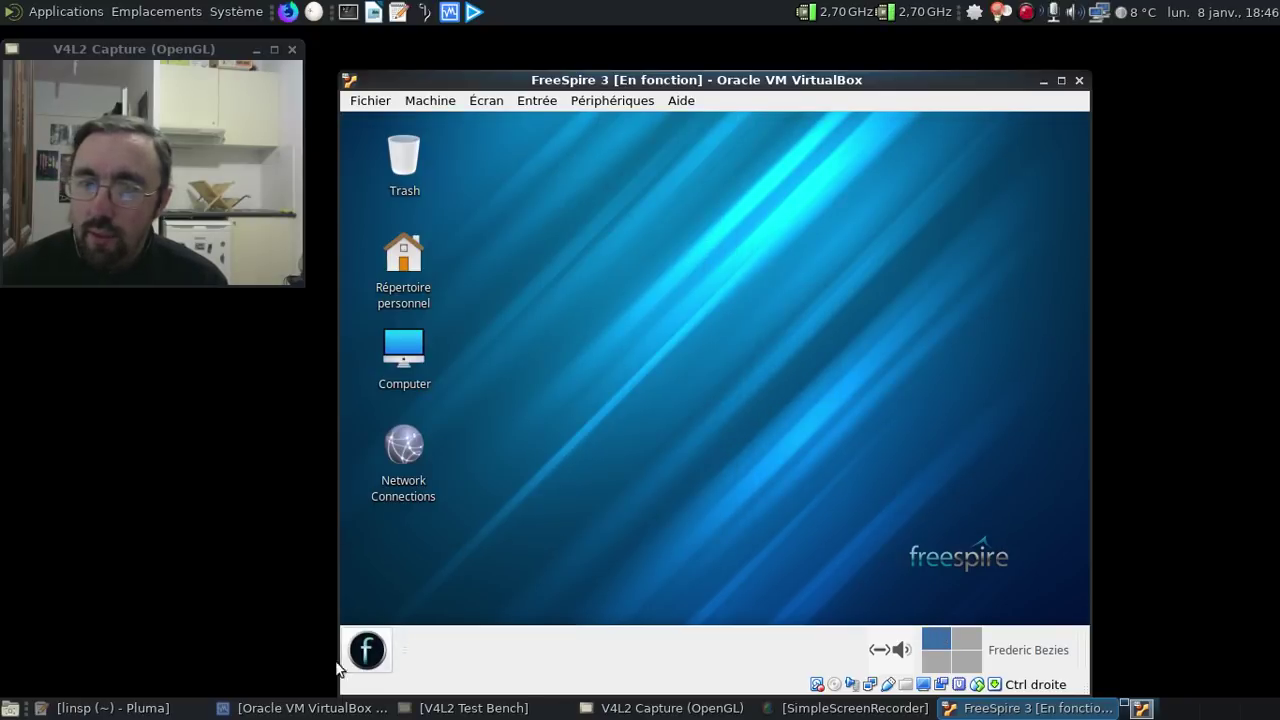
- Launch Émulateur de Terminal via 'term' and run sudo apt-get update with the password
left_click(369, 650)
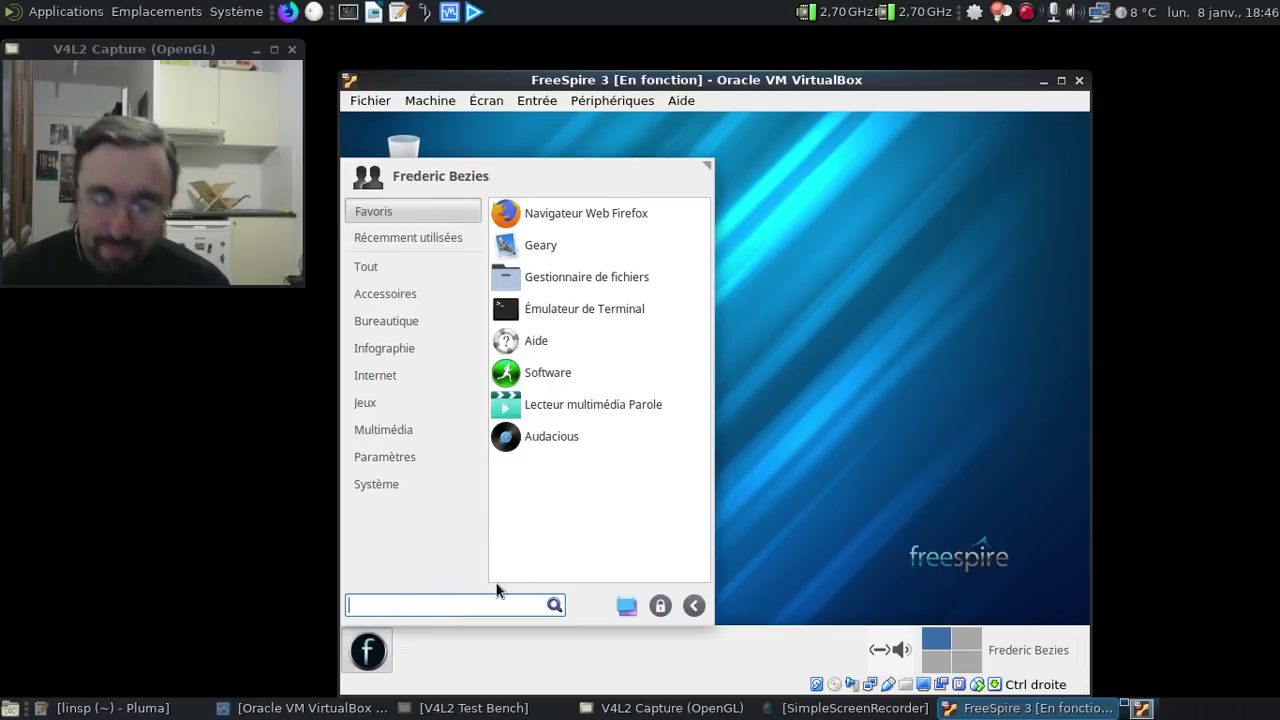
type("term")
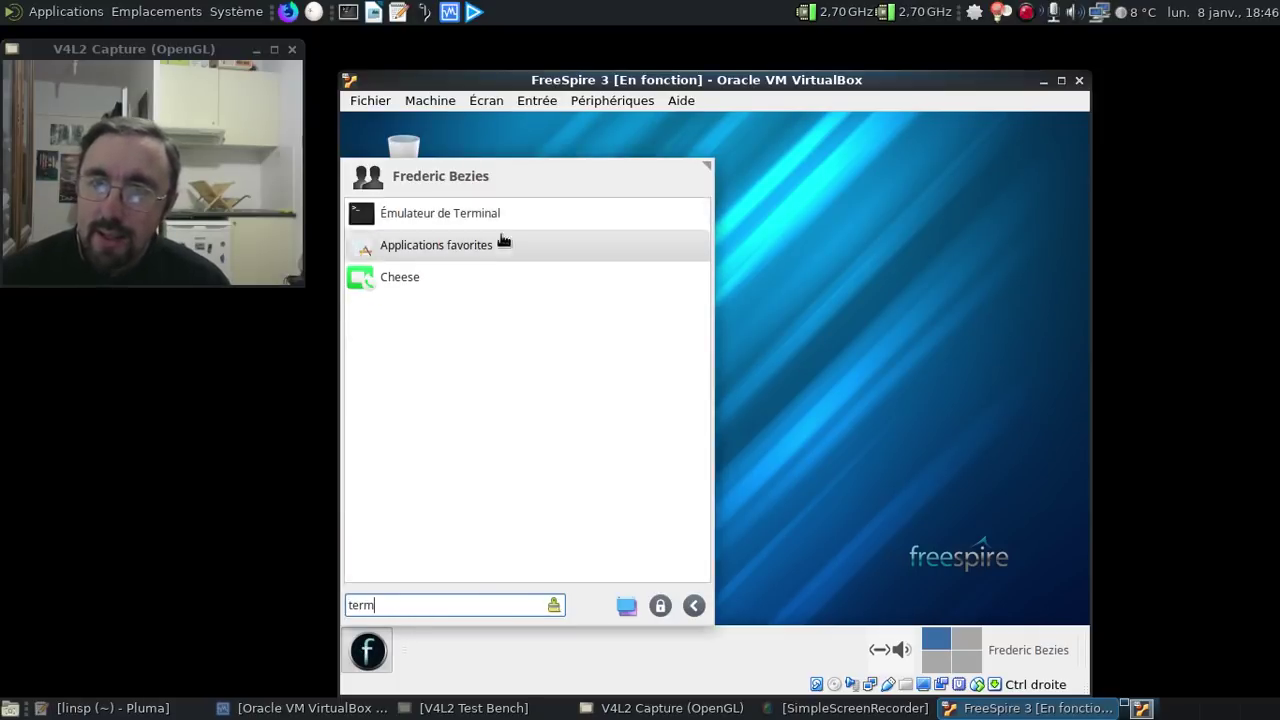
left_click(489, 217)
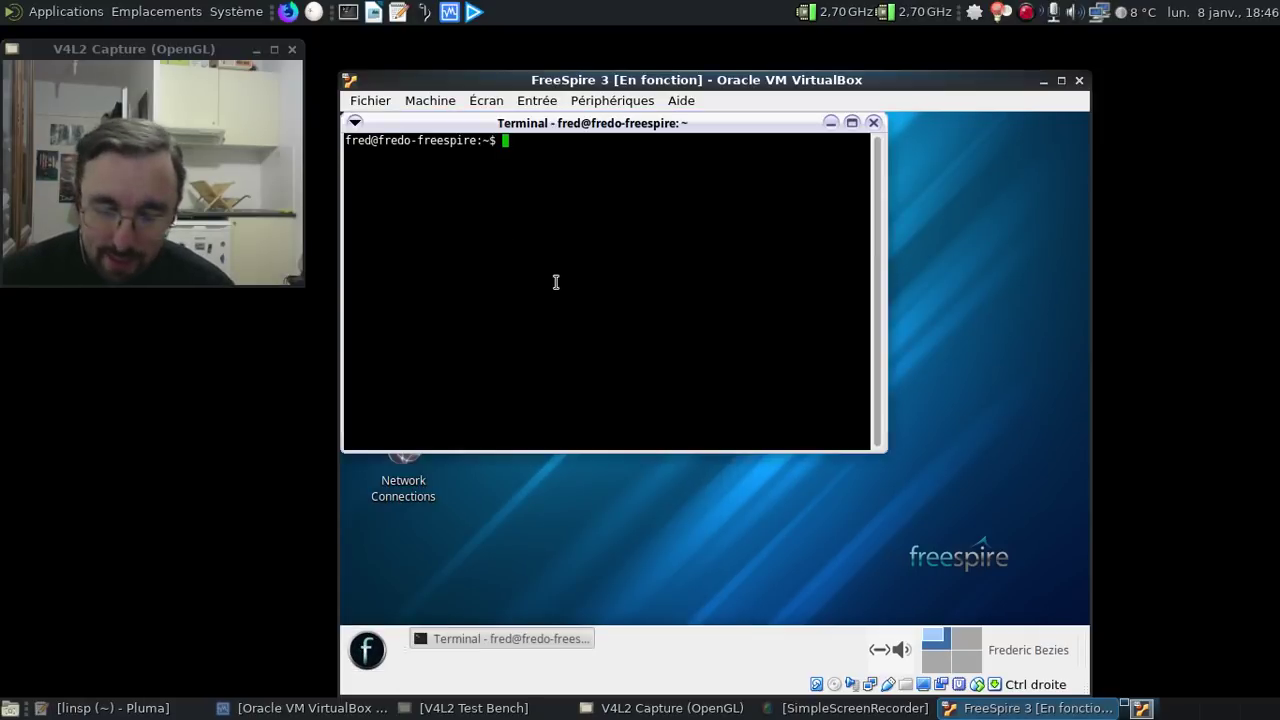
type("sudo apt-get update")
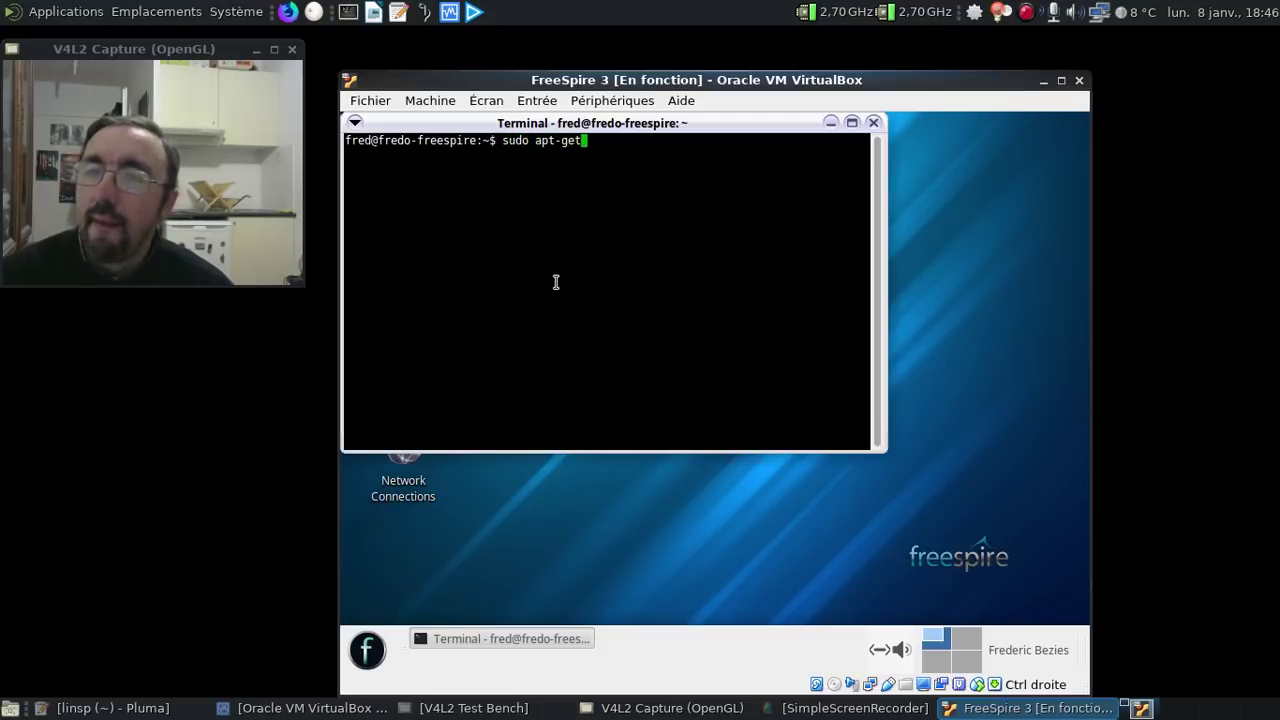
key("Return")
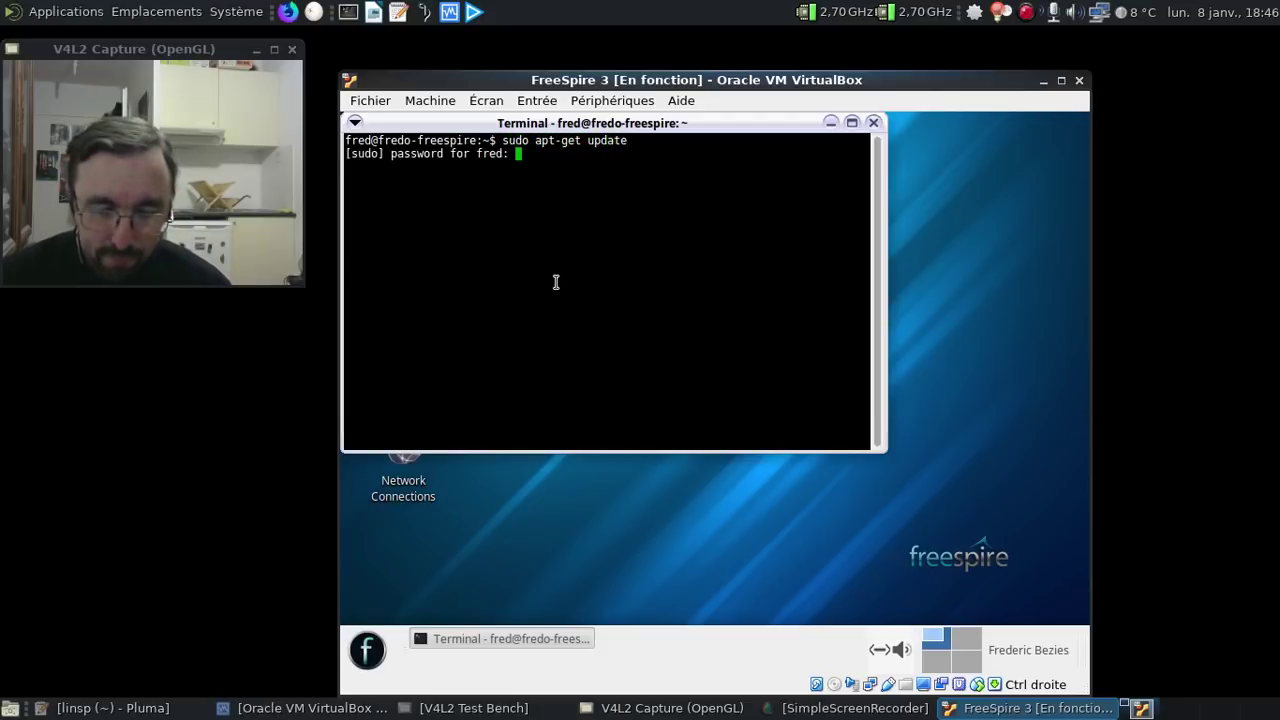
key("Return")
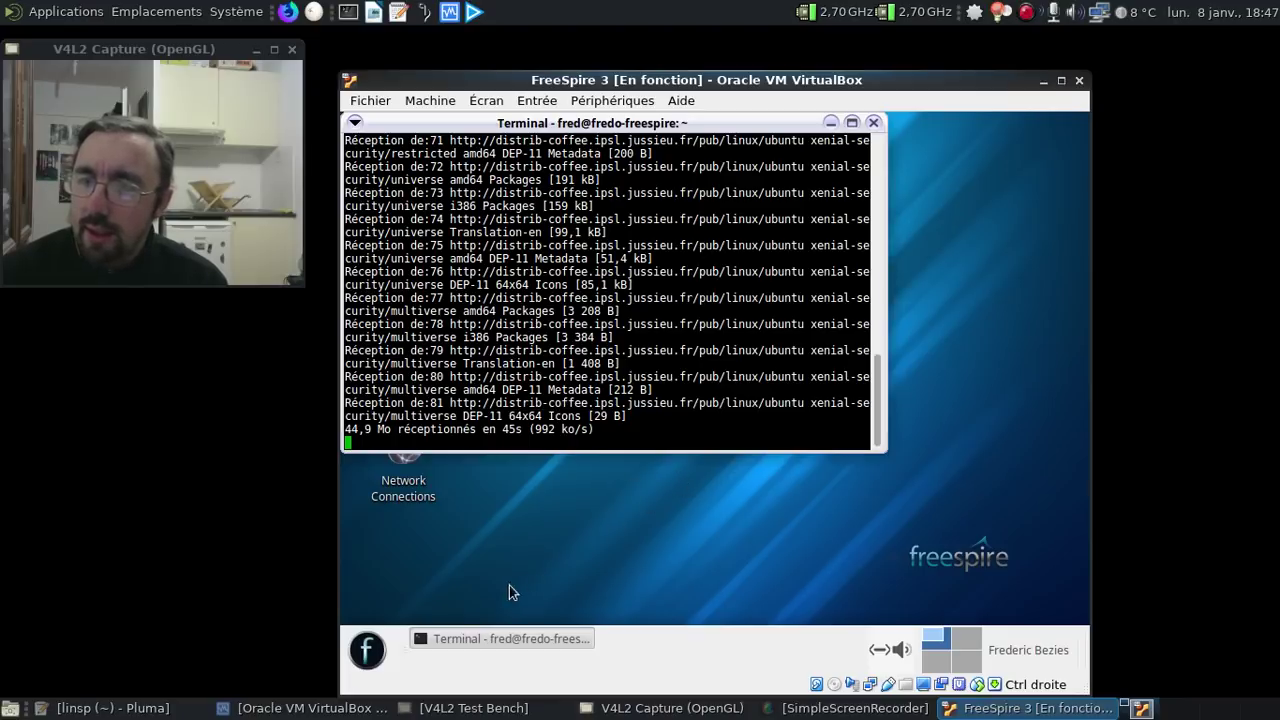
left_click(366, 652)
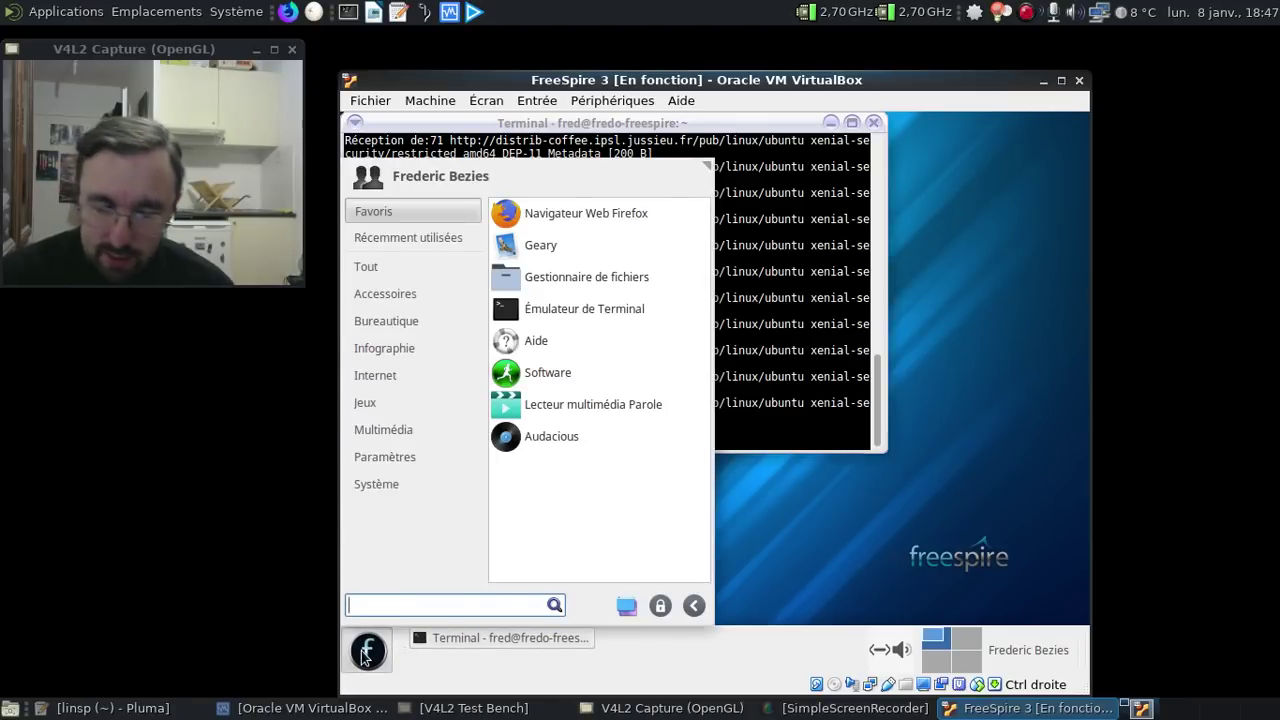
- Reopen Prise en charge des langues via 'lang', choose Installer, and close the terminal
type("lang")
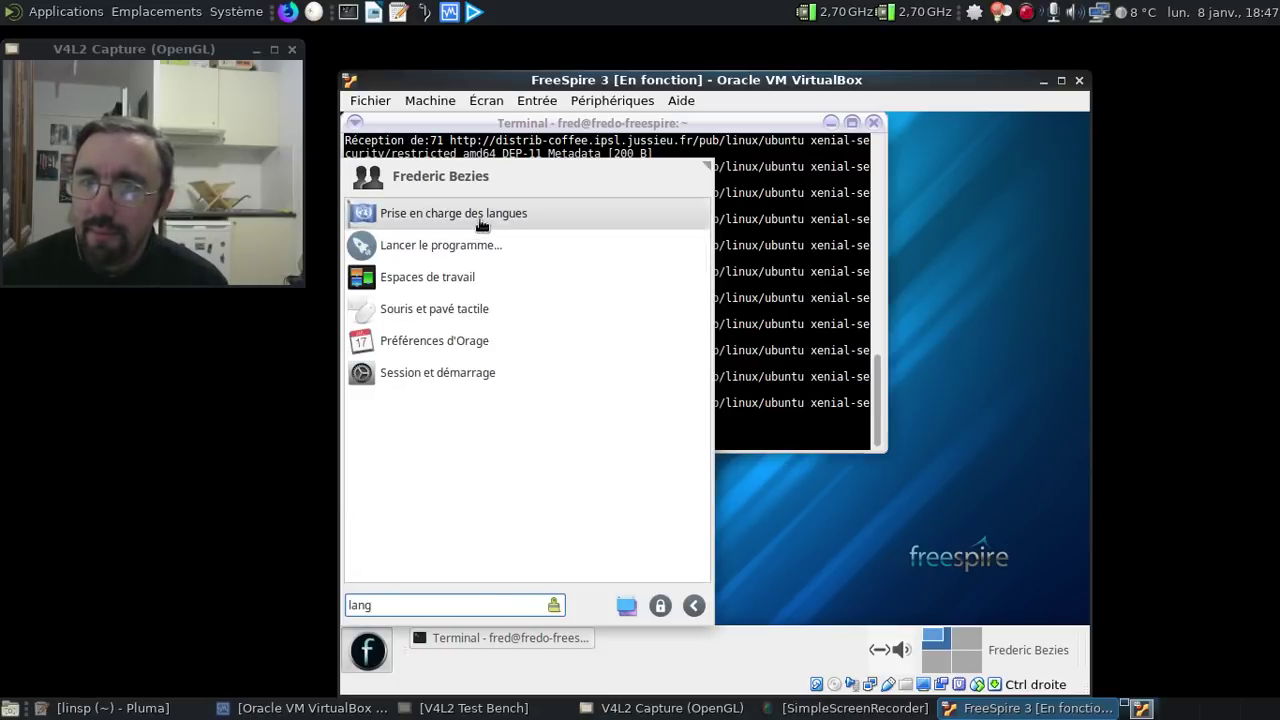
left_click(481, 215)
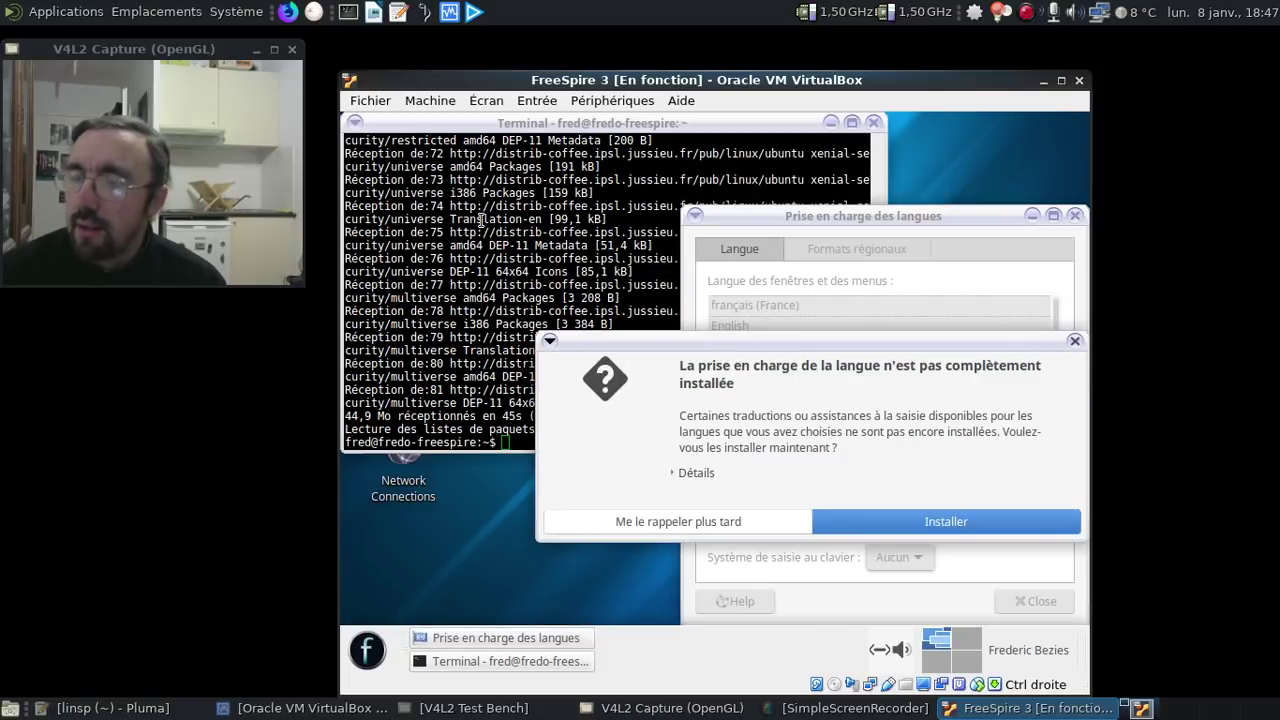
left_click(936, 522)
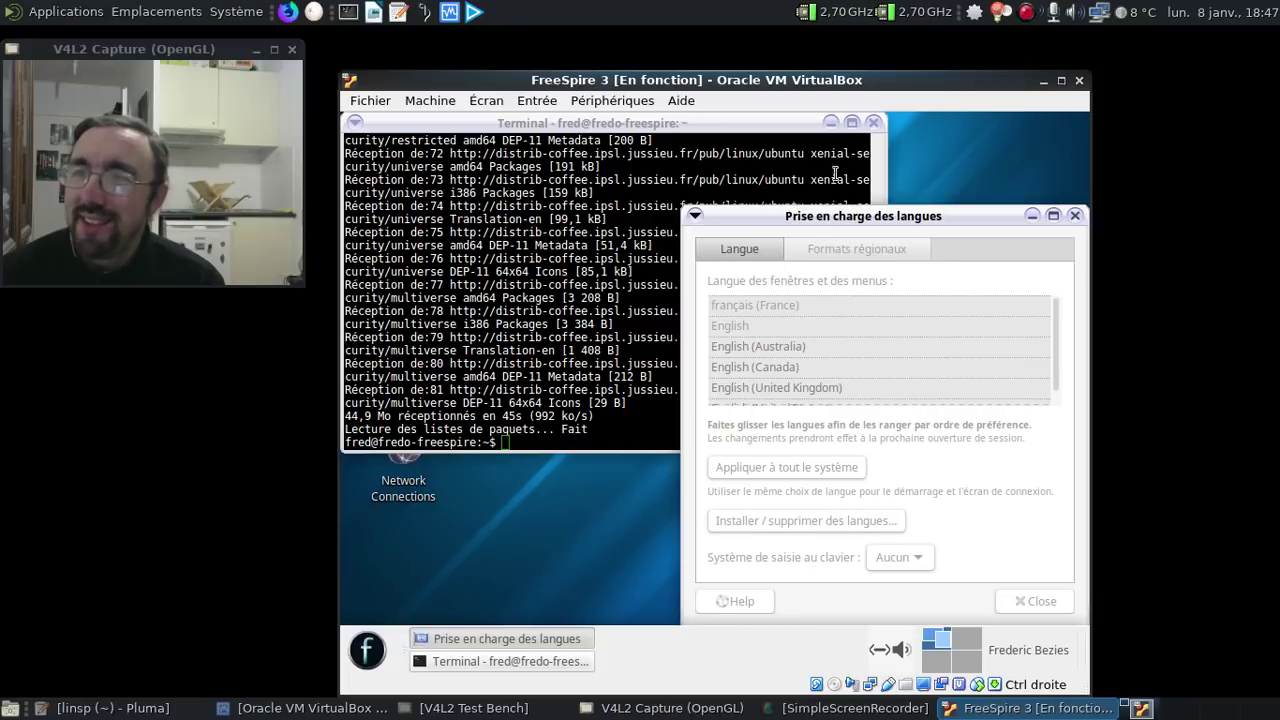
left_click(873, 122)
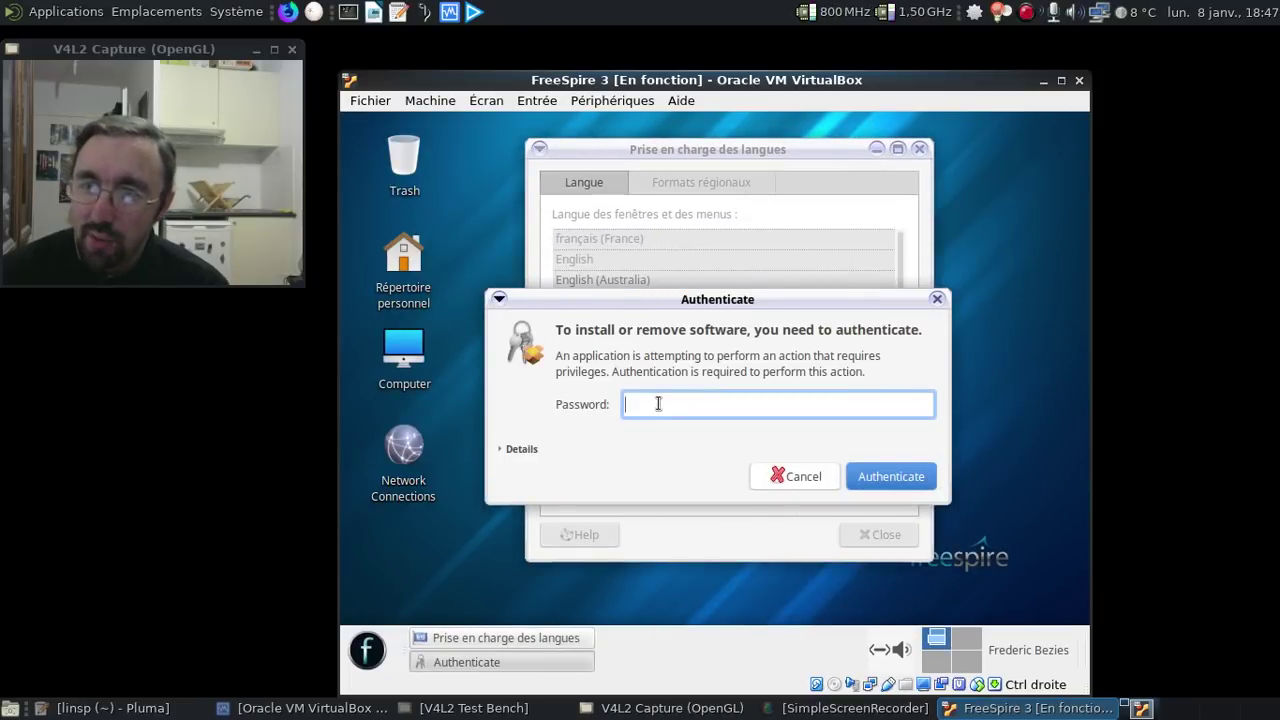
- Authorize the French language install with the password and inspect the home folder's names
type("**********")
key("Return")
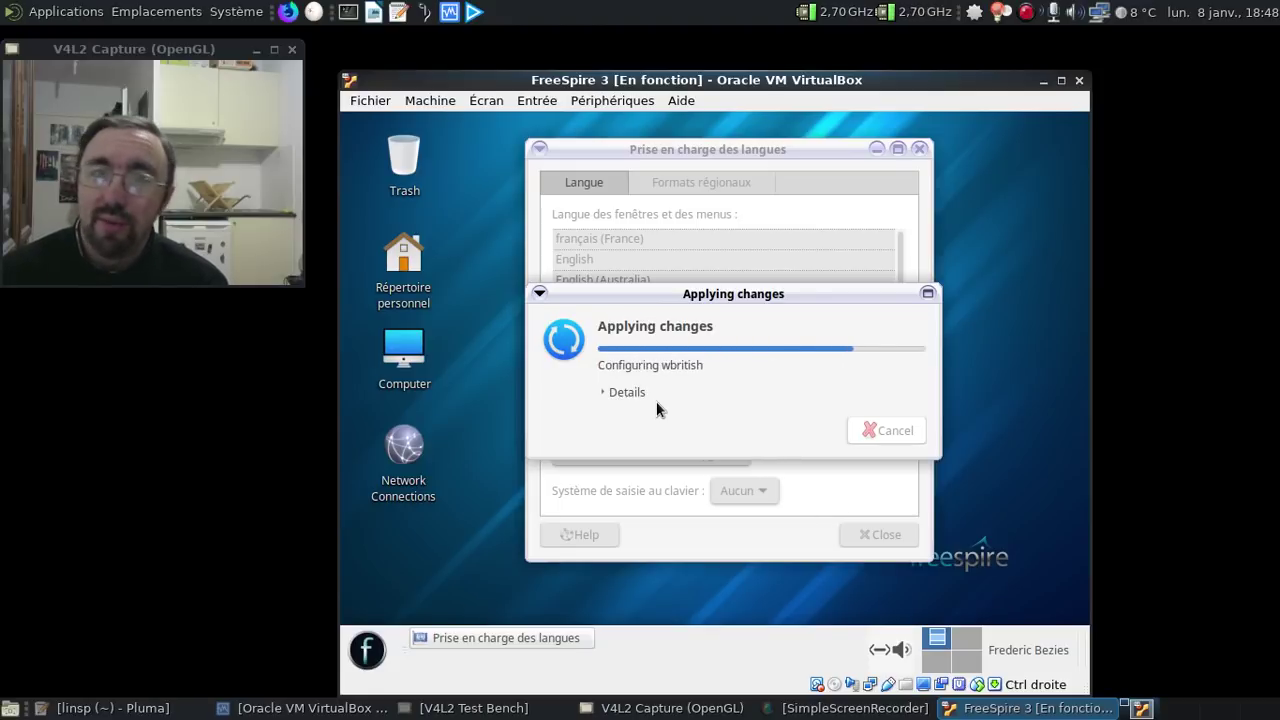
double_click(408, 278)
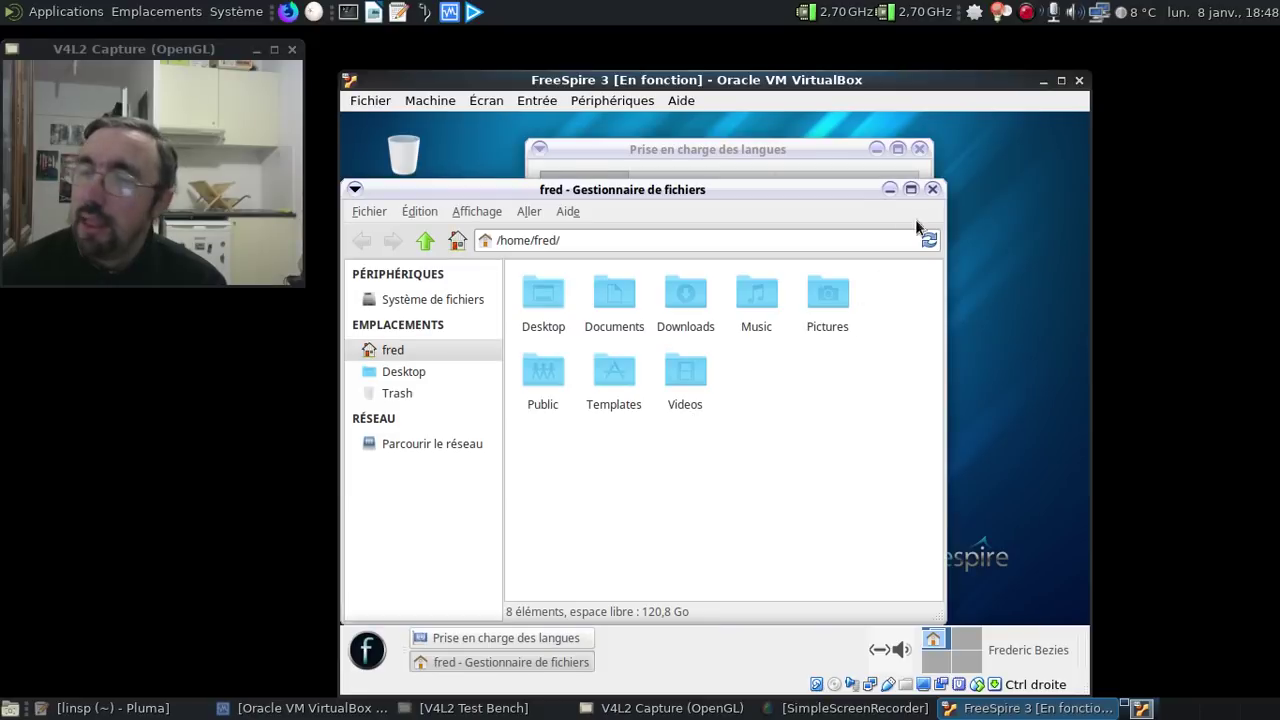
left_click(932, 189)
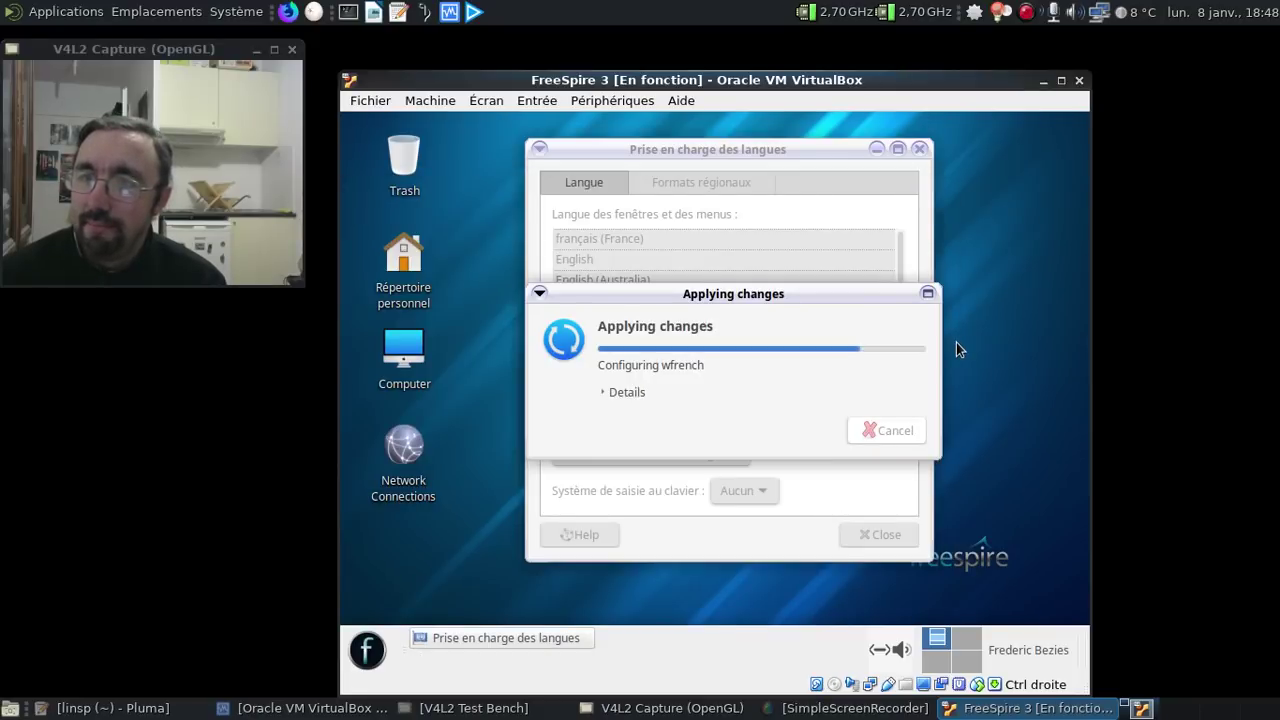
left_click(367, 651)
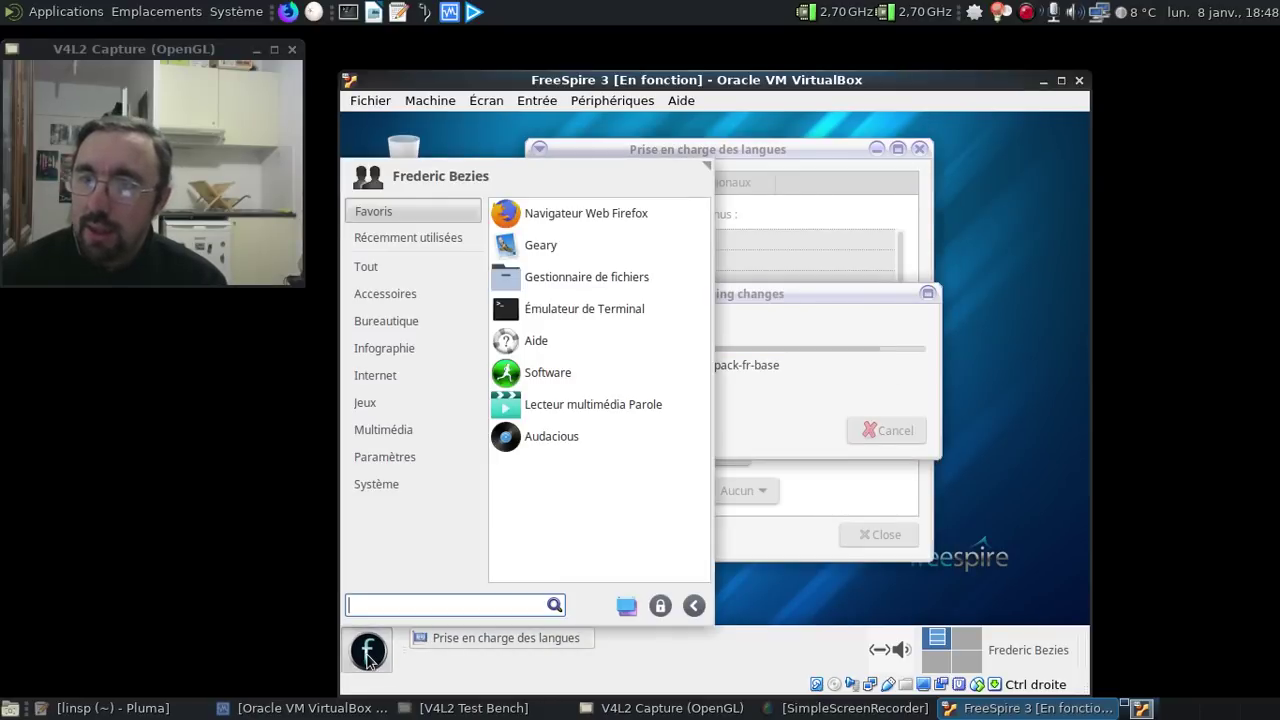
- Launch Émulateur de Terminal from the menu and start Midnight Commander (mc)
type("term")
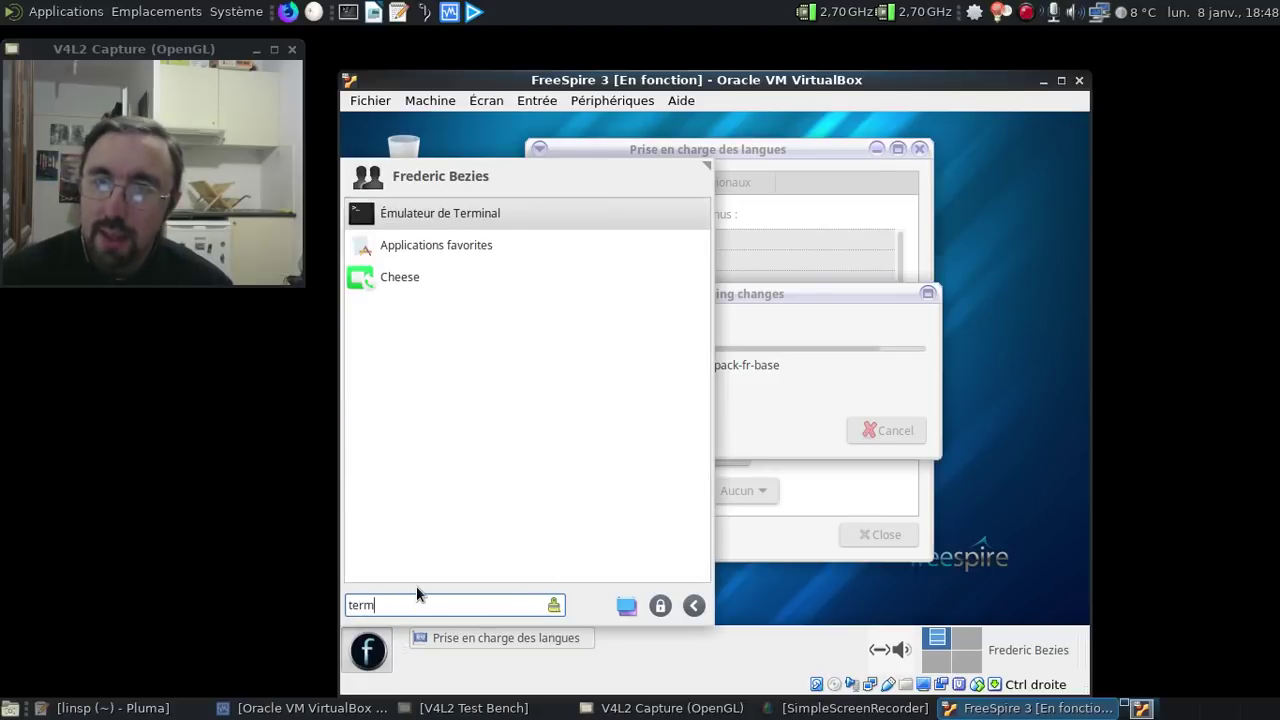
left_click(506, 211)
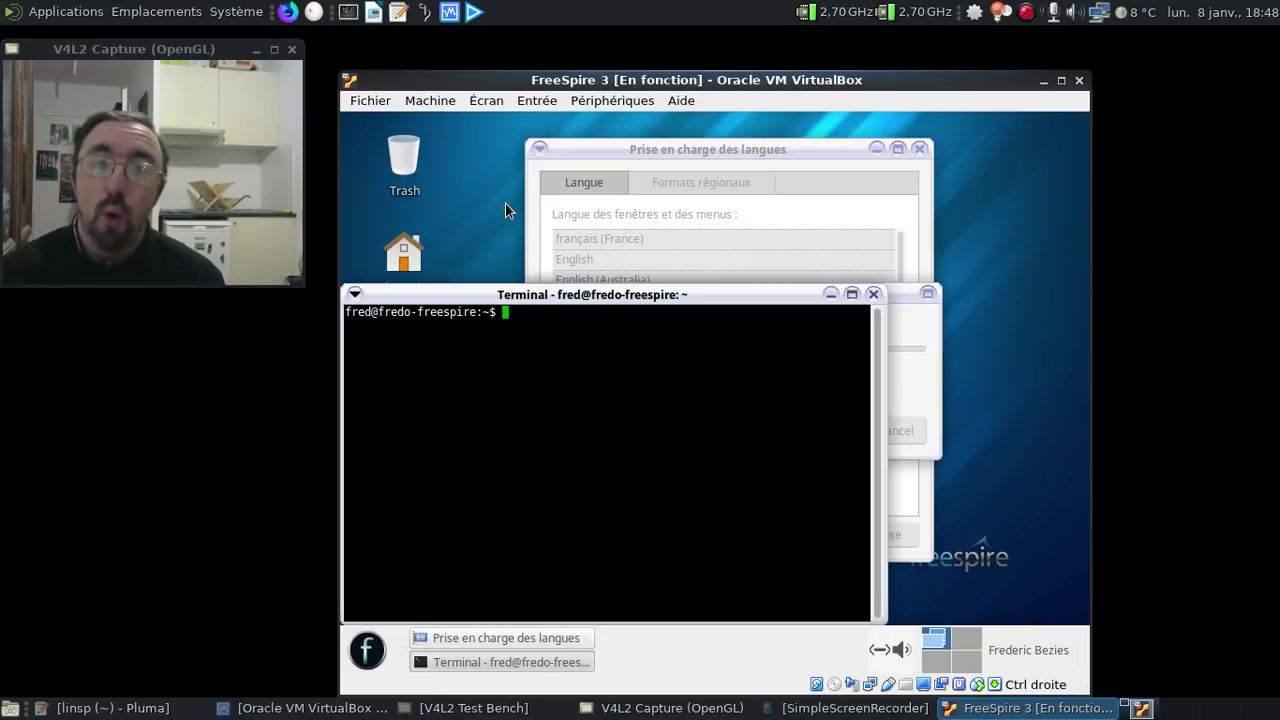
type("mc")
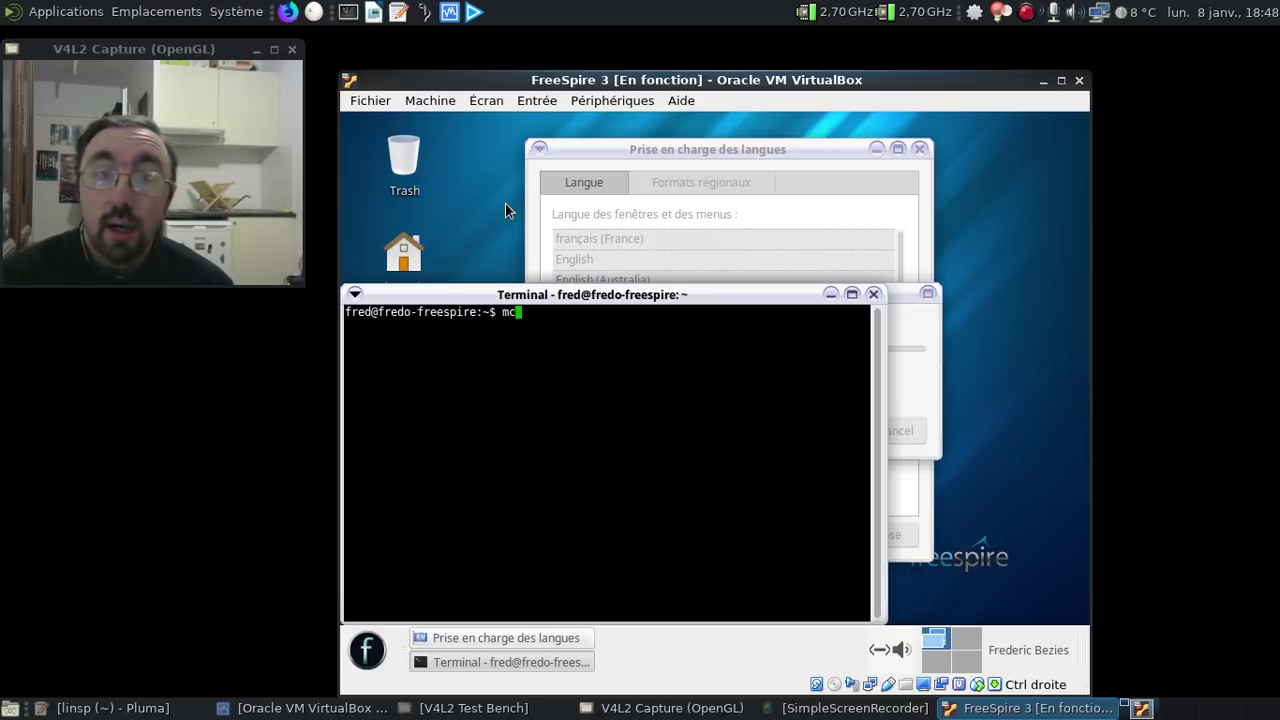
key("Return")
- Mark the English home folders and delete them all, including non-empty ones
key("Down")
key("Down")
key("Down")
key("Down")
key("Down")
key("Down")
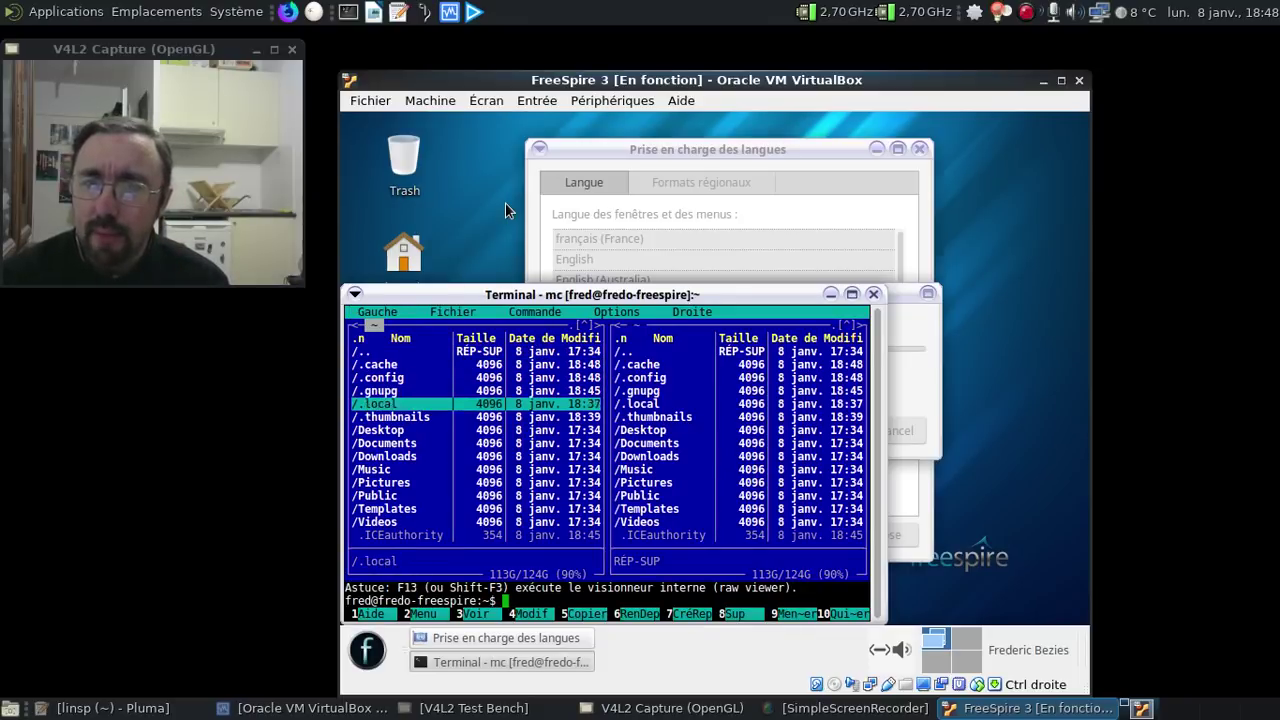
key("Insert")
key("Insert")
key("Insert")
key("Insert")
key("Insert")
key("Insert")
key("Insert")
key("Insert")
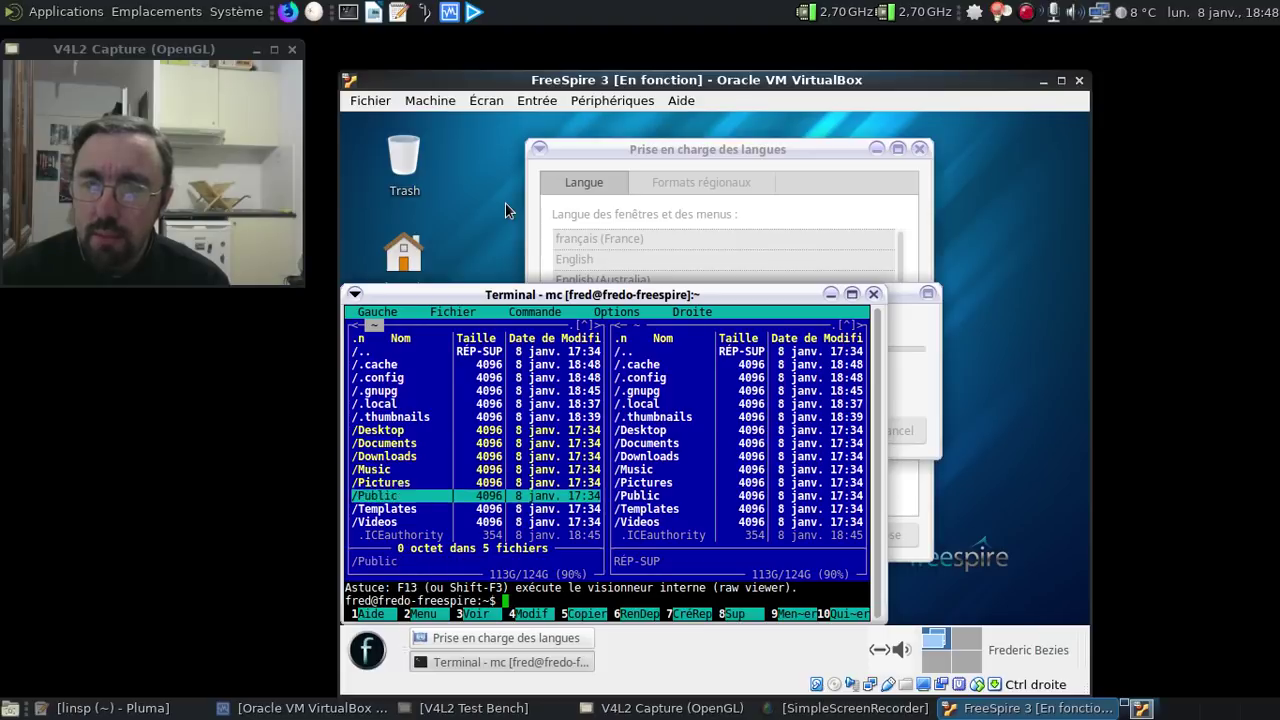
key("F8")
key("Return")
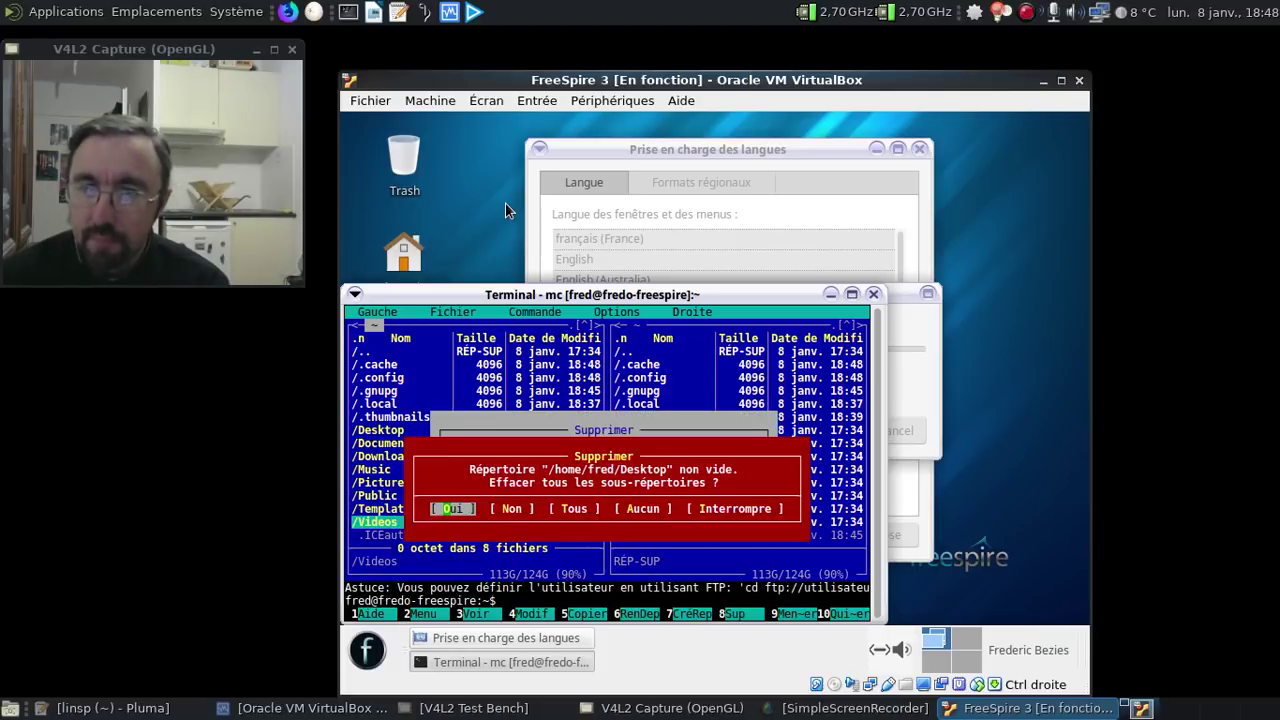
key("Right")
key("Right")
key("Return")
key("Up")
key("Up")
key("Up")
key("Up")
key("Up")
key("Up")
key("Up")
key("Up")
key("Up")
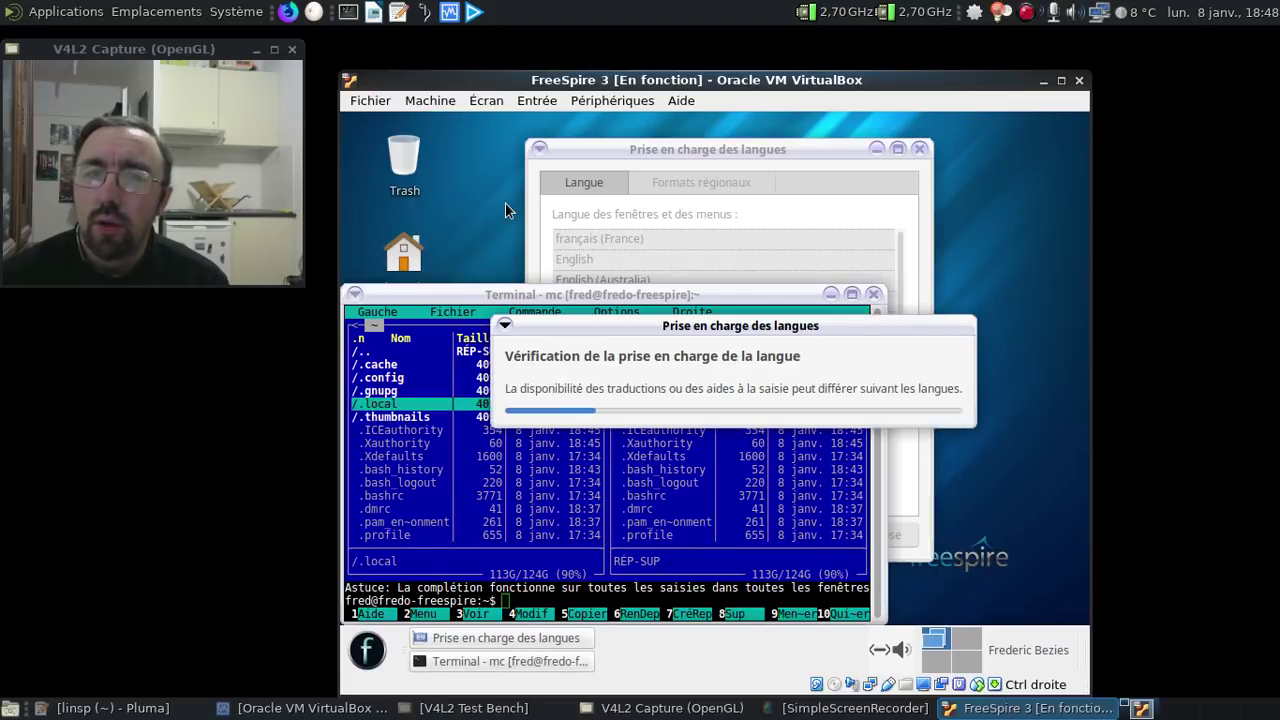
- Delete user-dirs.dirs inside the ~/.config folder
key("Up")
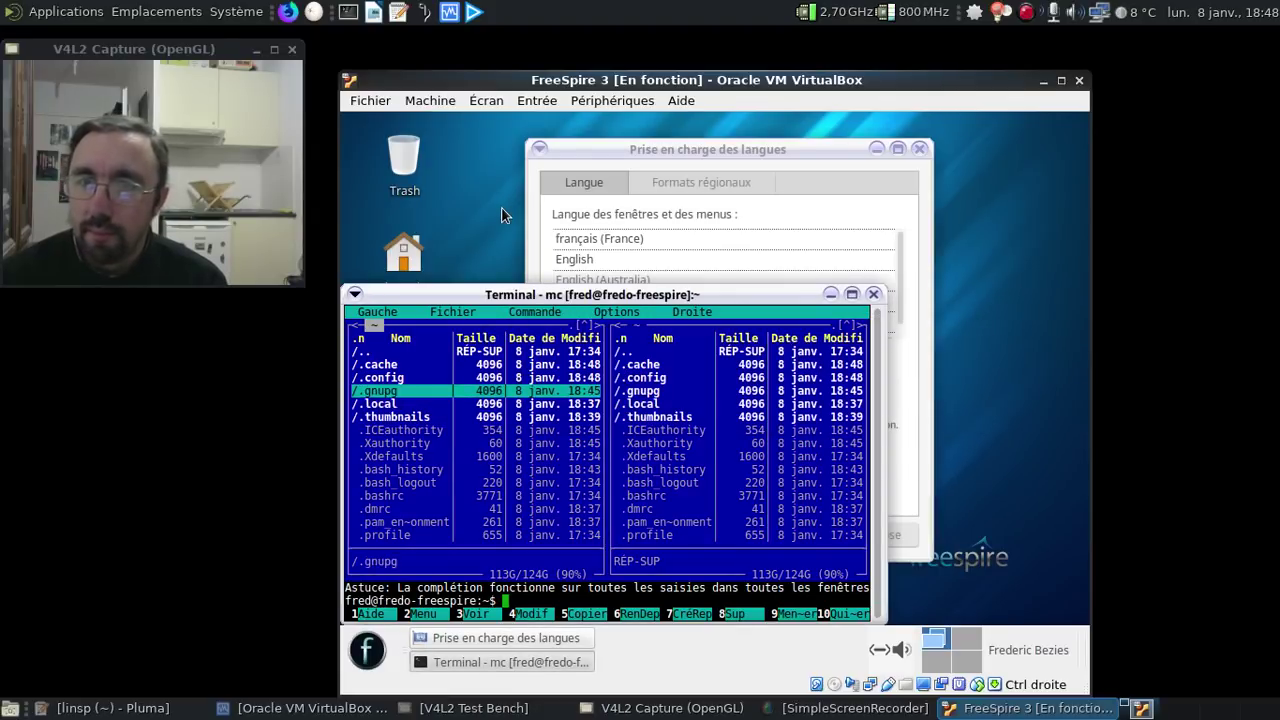
key("Up")
key("Return")
key("End")
key("Up")
key("Up")
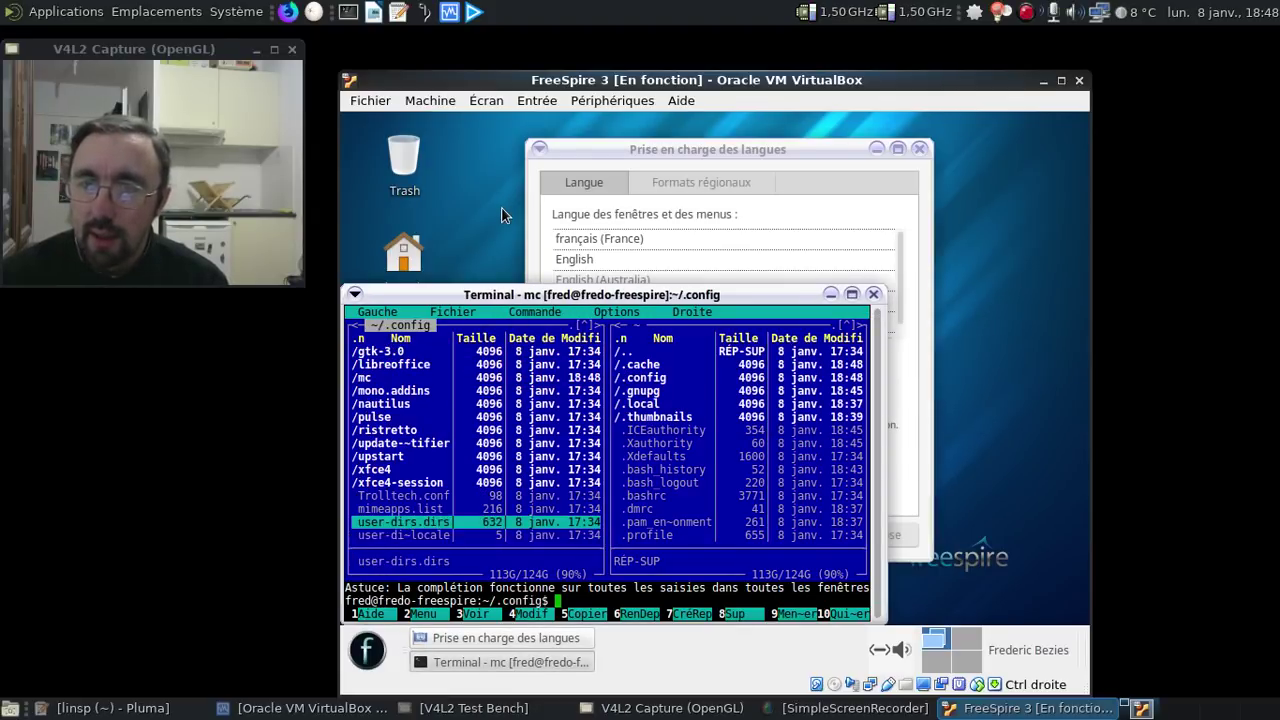
key("Down")
key("Down")
key("Up")
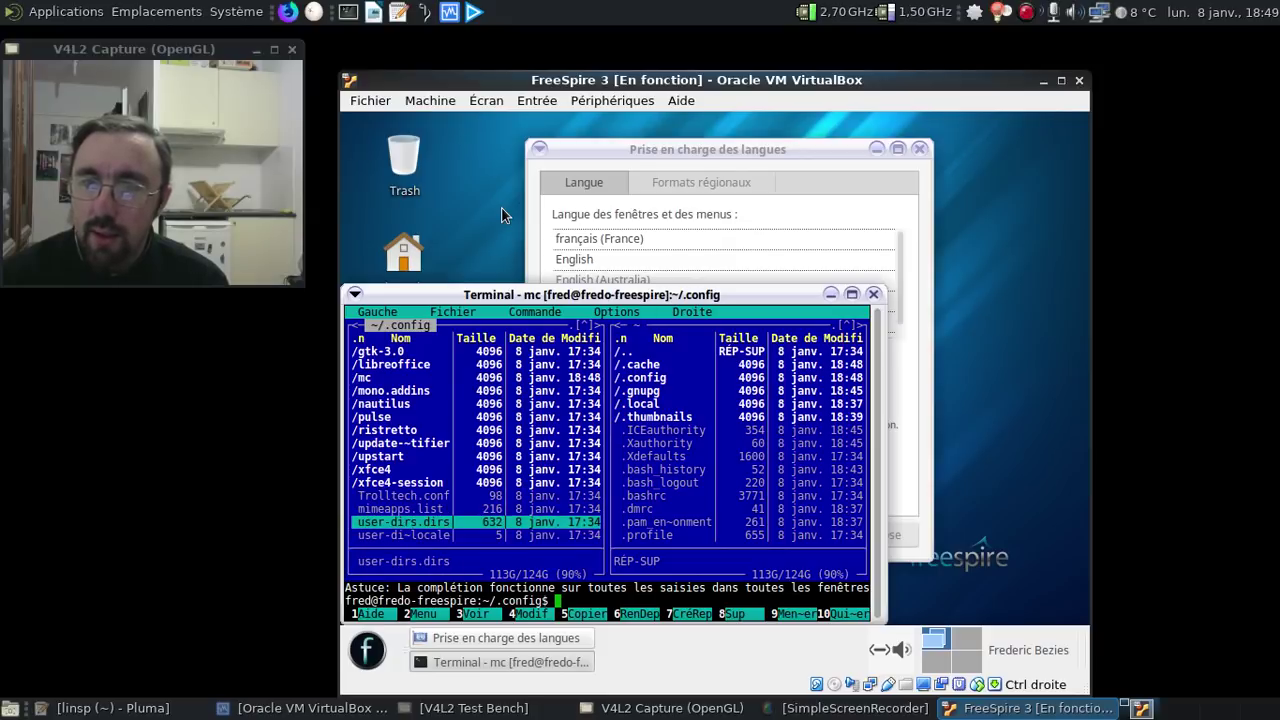
key("F8")
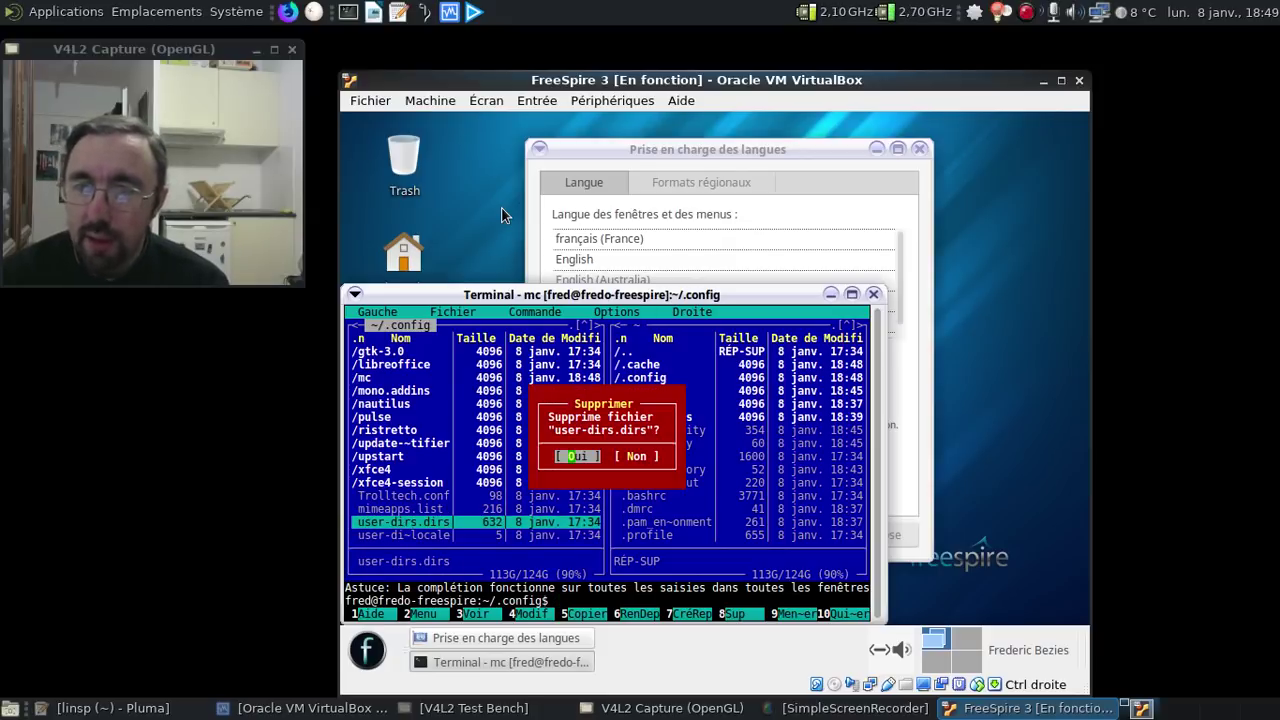
key("Return")
- Edit user-dirs.locale in nano, replacing en_US with fr_FR, and save it
key("F4")
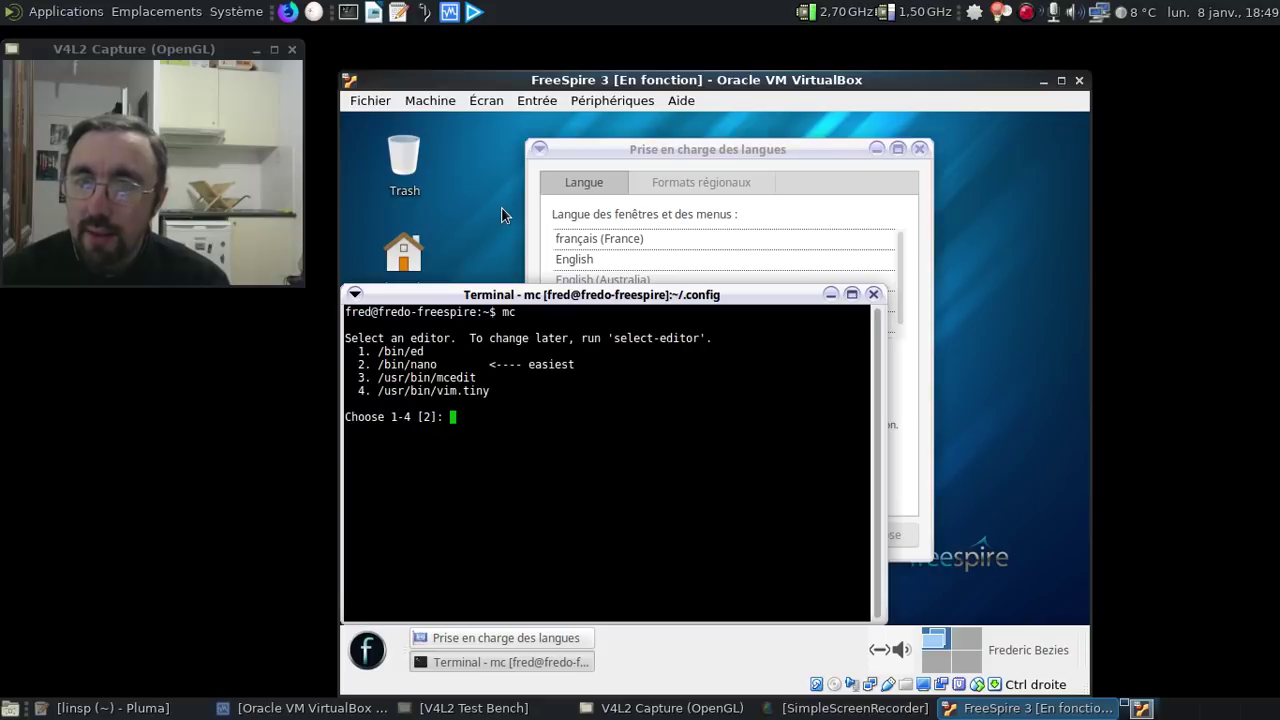
key("Return")
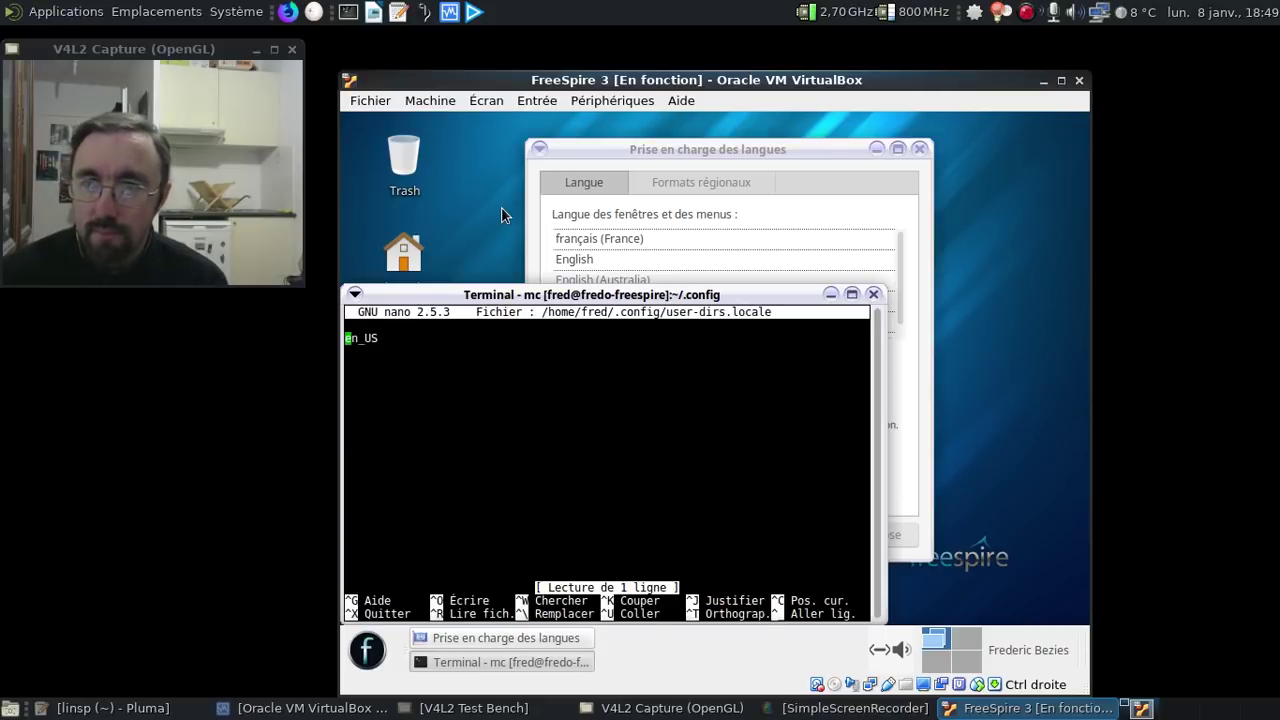
key("Delete")
key("Delete")
key("Delete")
key("Delete")
key("Delete")
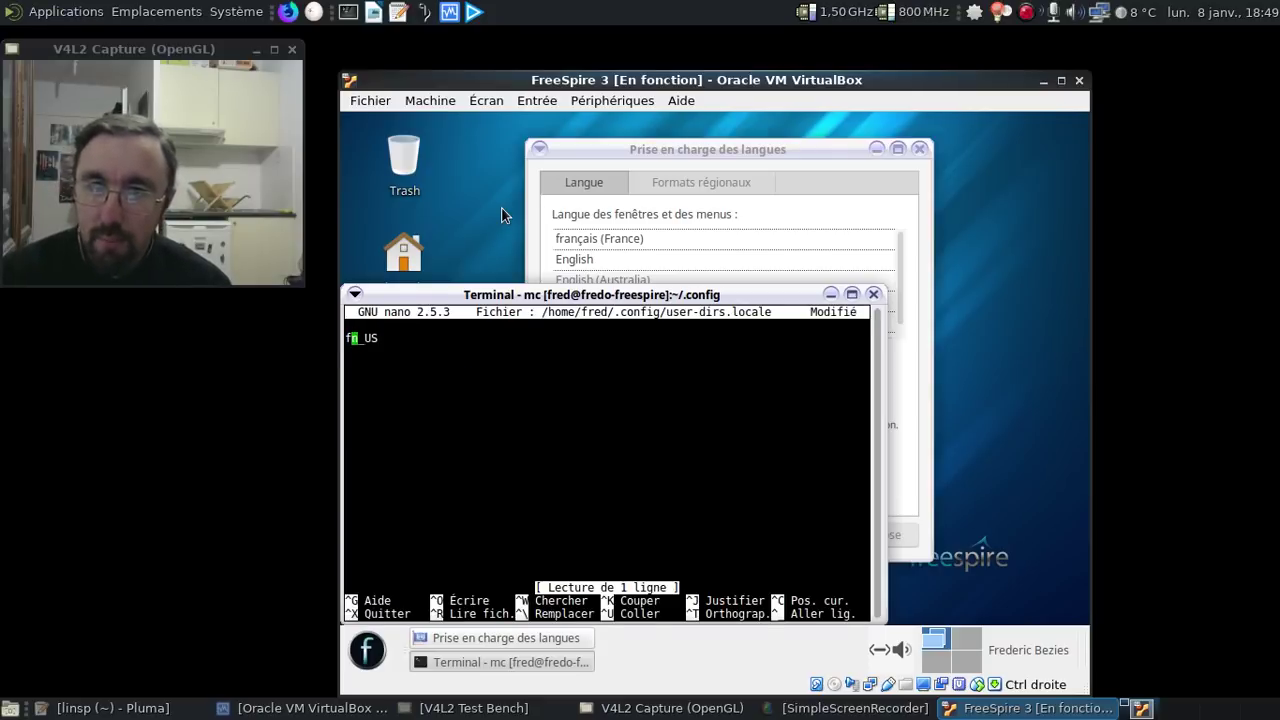
type("fr_FR")
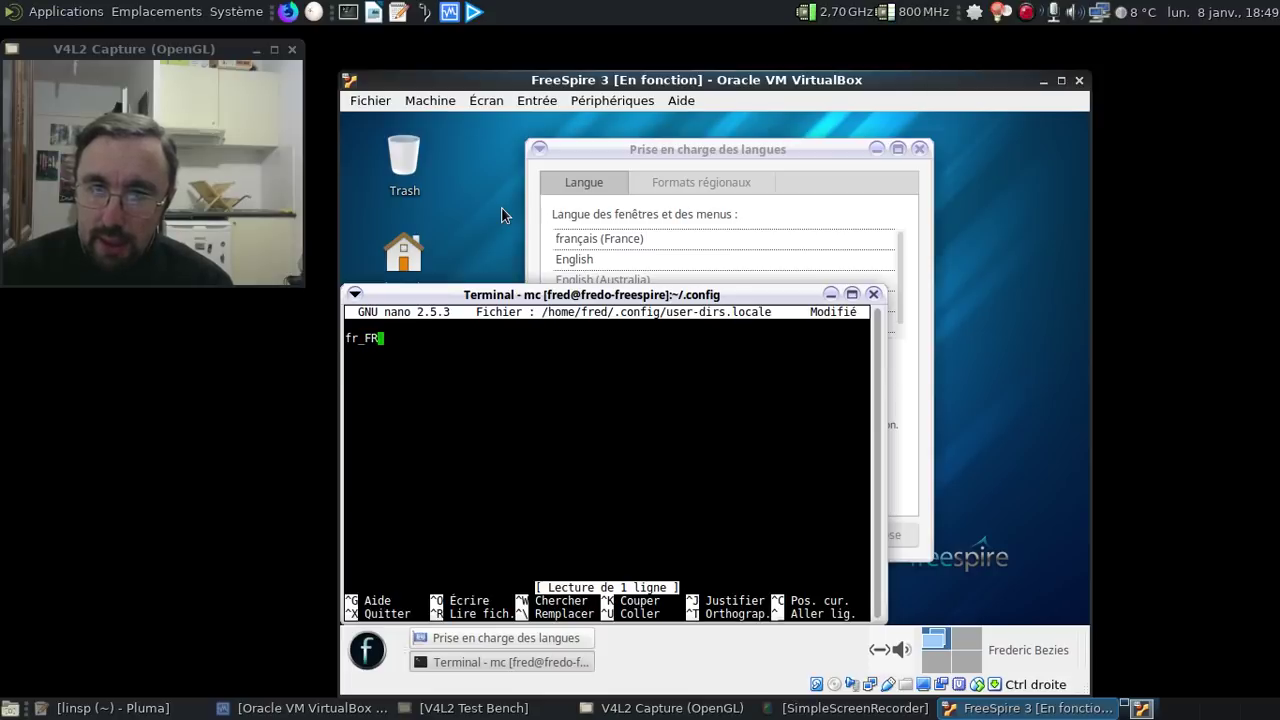
key("ctrl+x")
key("o")
key("Return")
- Quit Midnight Commander with exit and type xdg-user-dirs-update at the shell
type("exit")
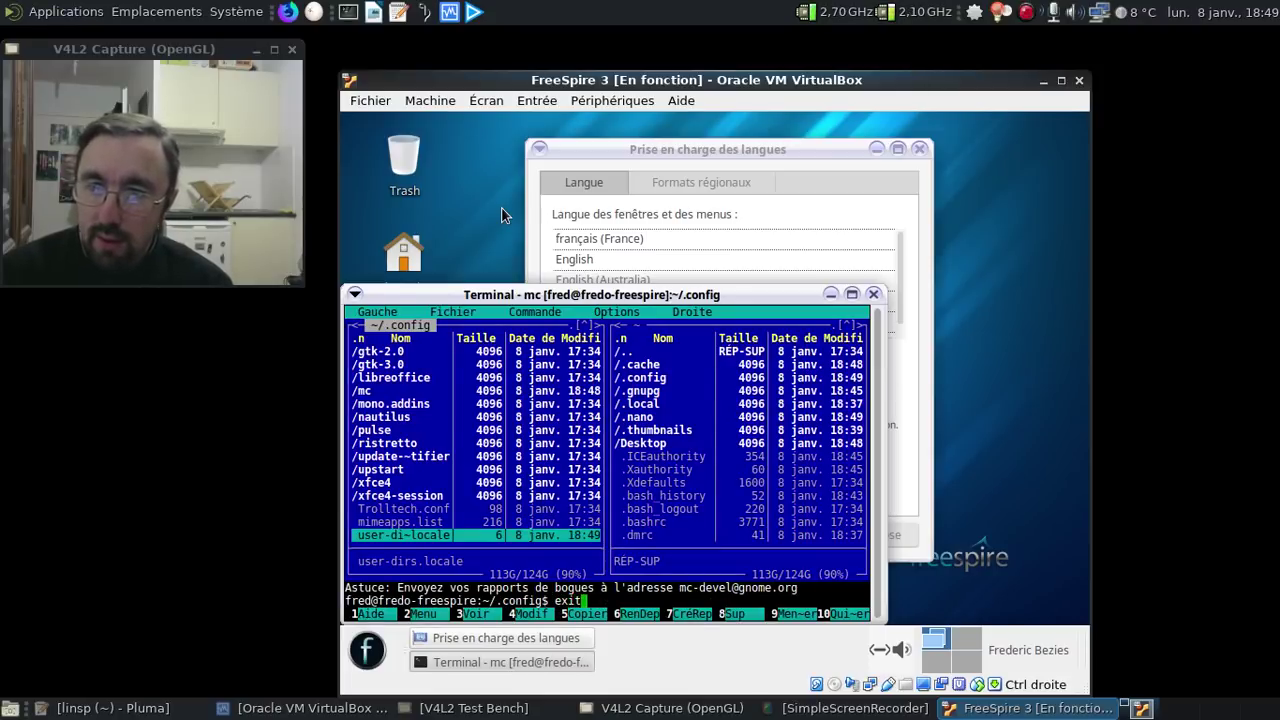
key("Return")
type("xdf")
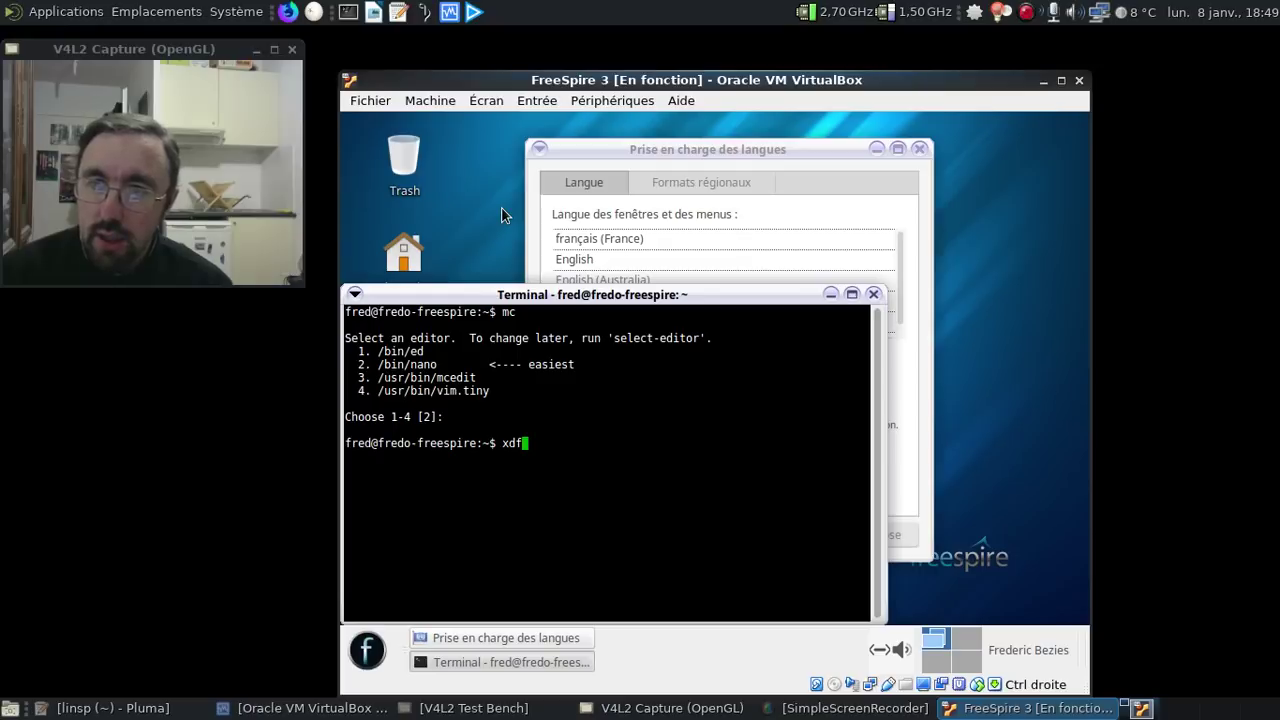
key("BackSpace")
type("g-")
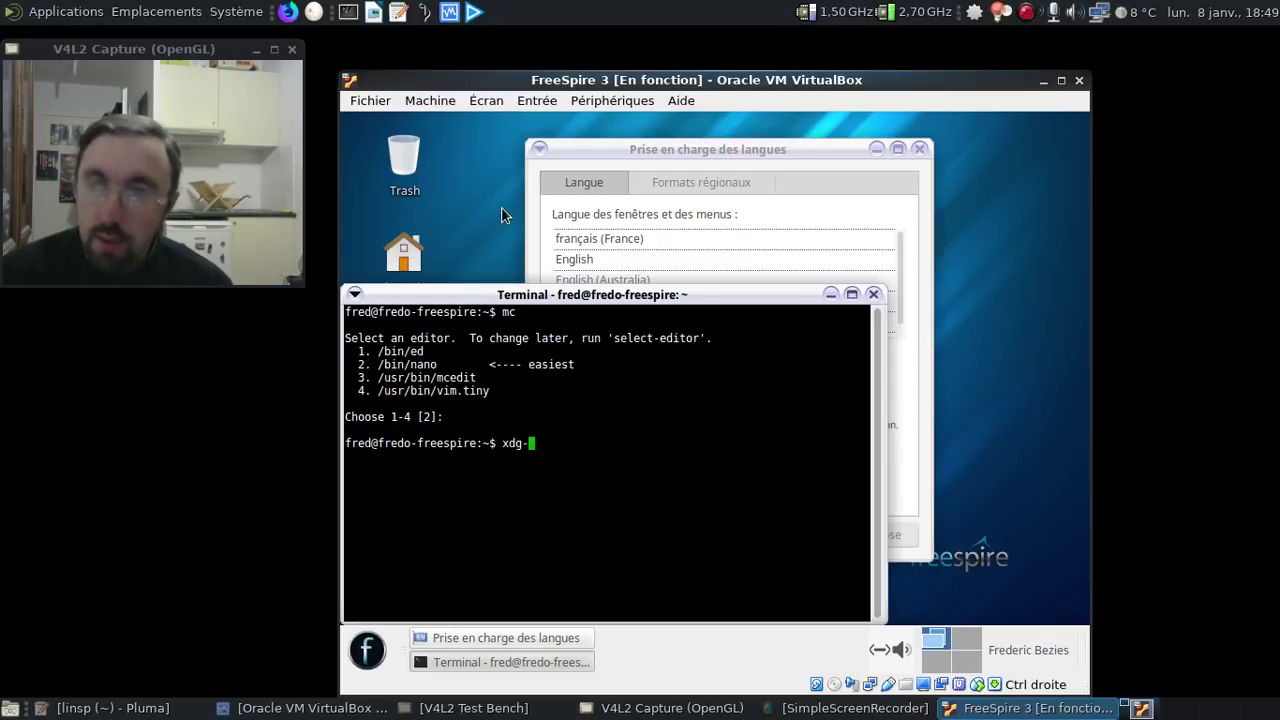
type("user-dirs-")
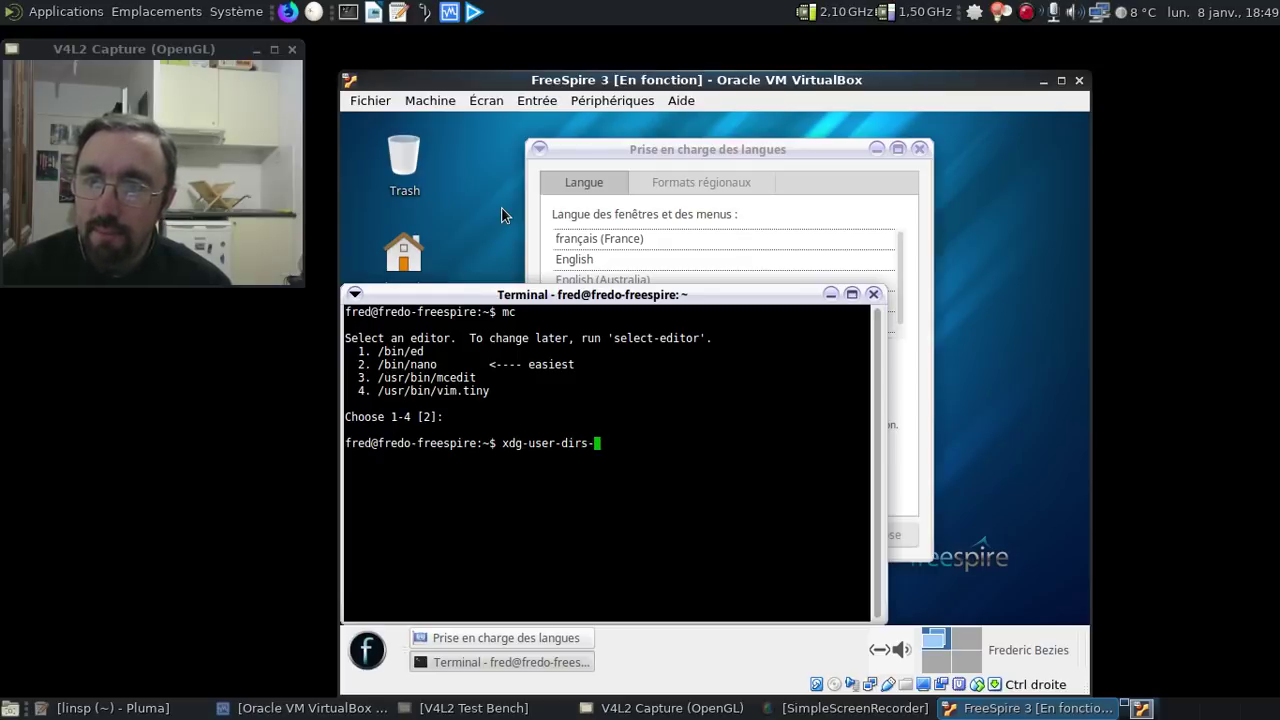
type("update")
- Run xdg-user-dirs-update and ls, then confirm the French folder names in Répertoire personnel
key("Return")
type("ls")
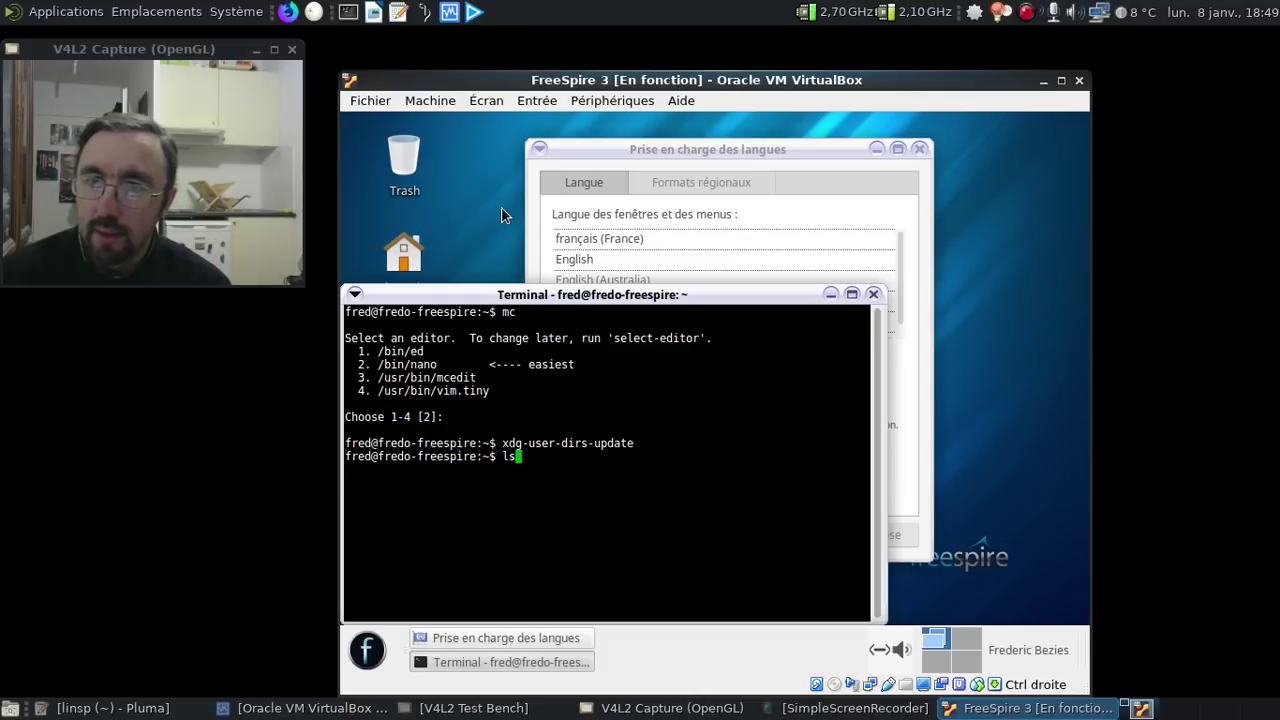
key("Return")
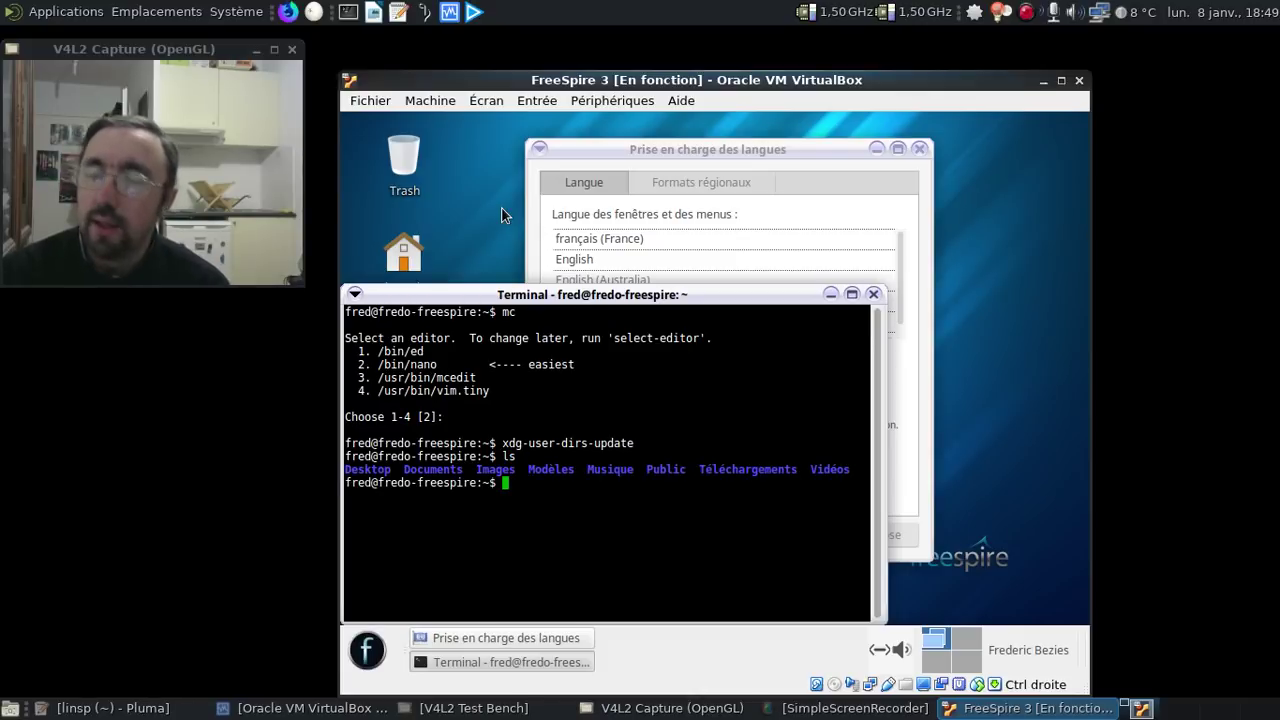
left_click(873, 294)
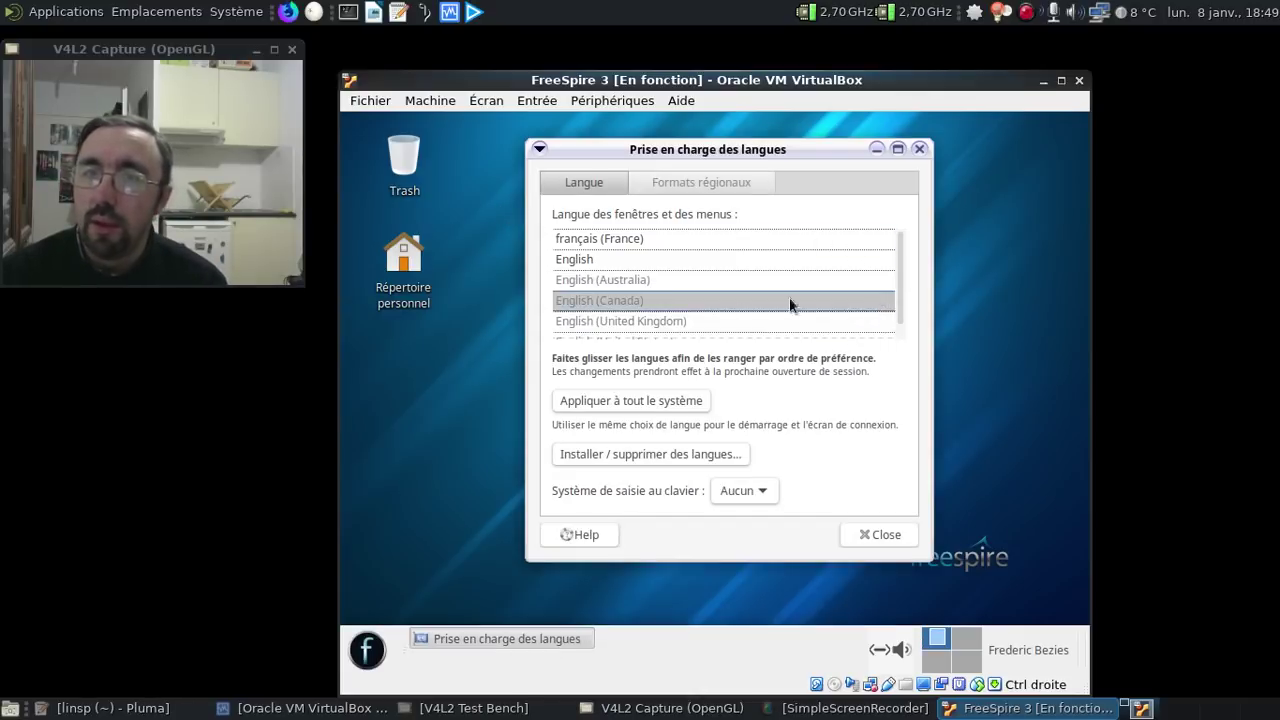
double_click(403, 255)
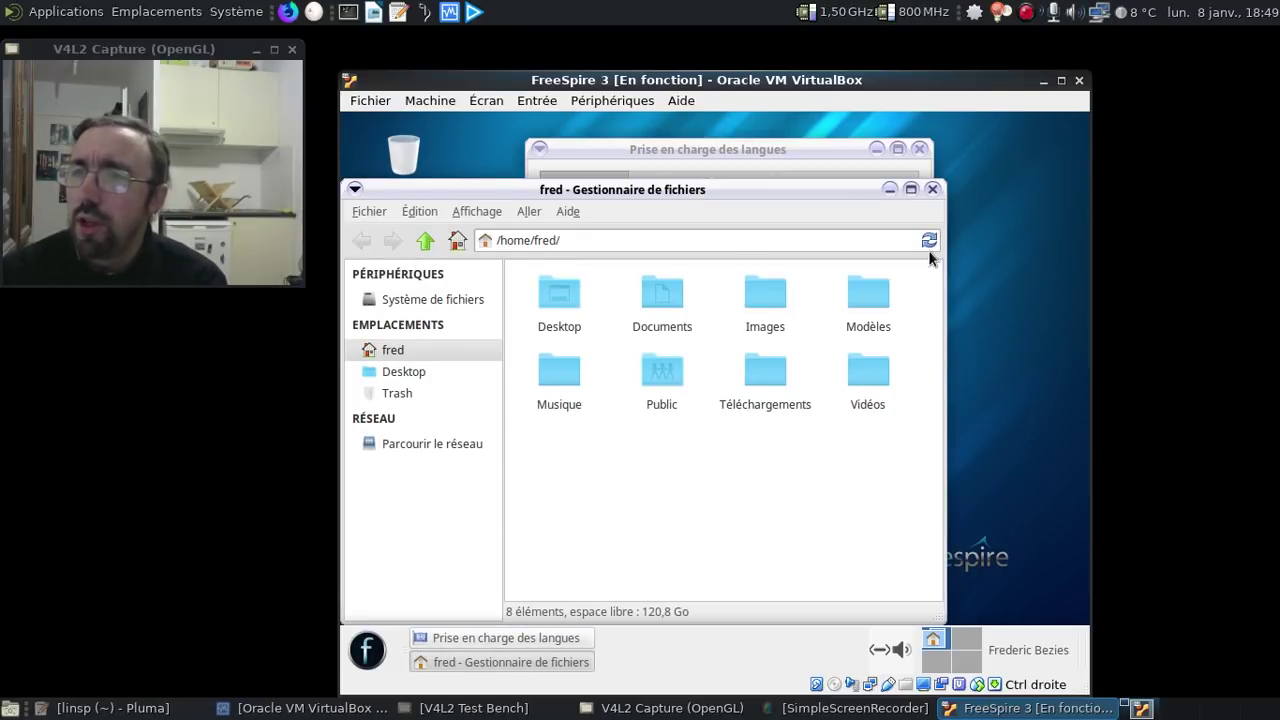
left_click(932, 189)
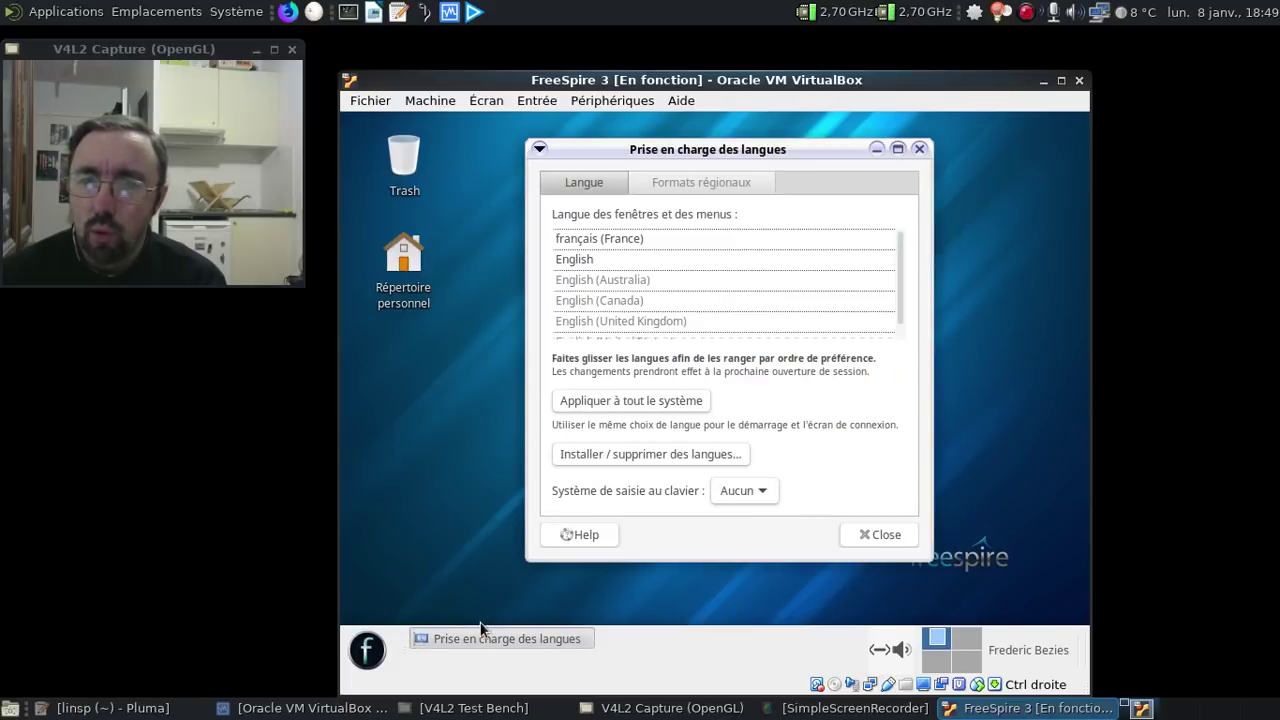
- Open the Bureau settings via an 'icon' menu search and review the Périphériques amovibles icon options
left_click(370, 652)
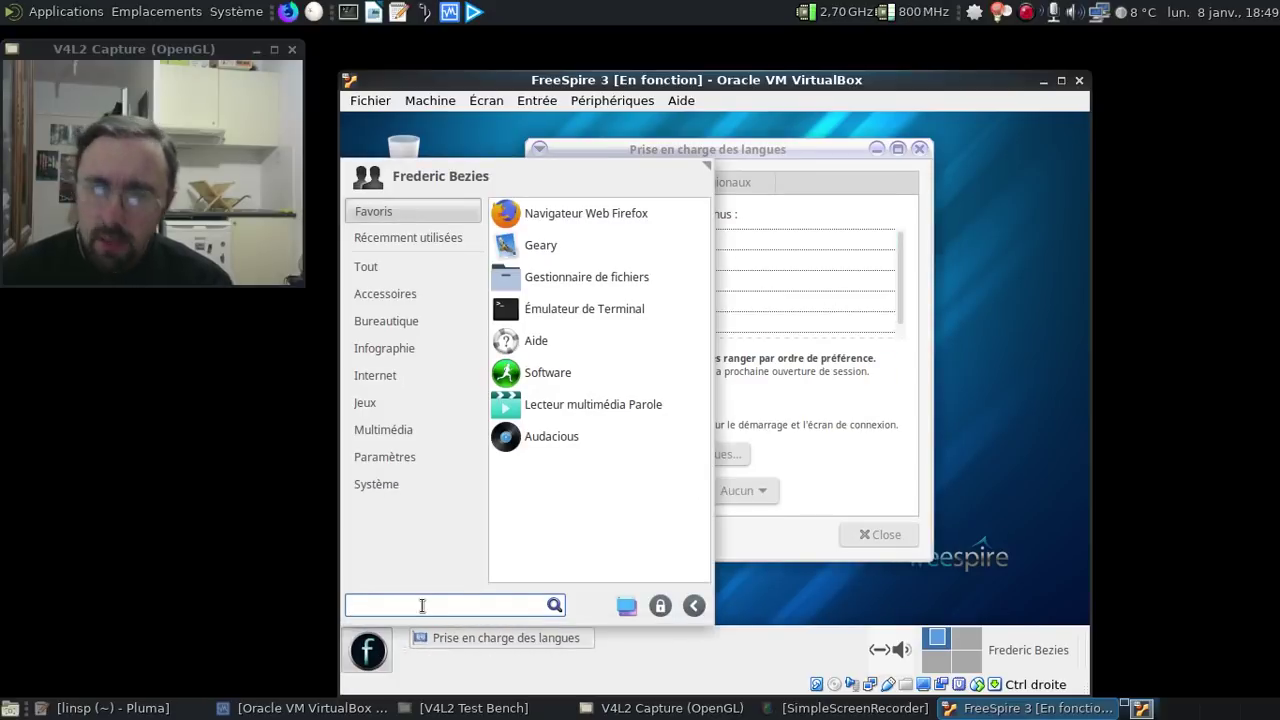
type("icon")
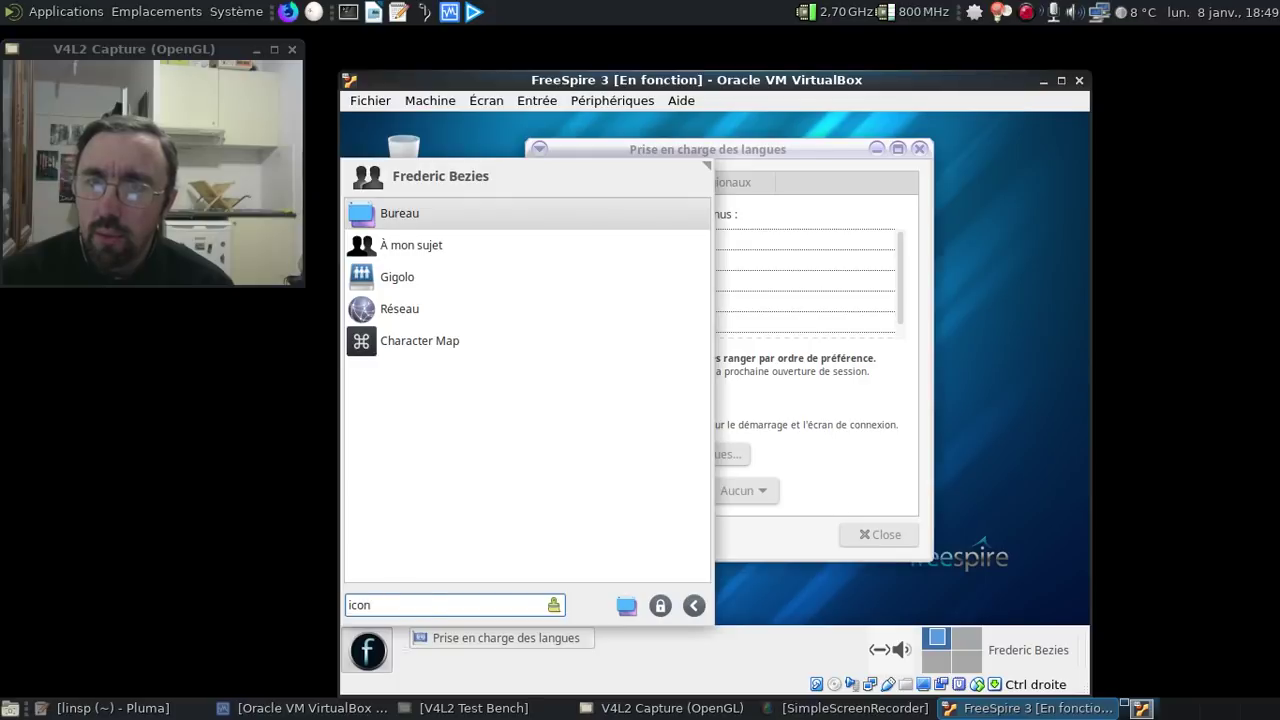
key("Return")
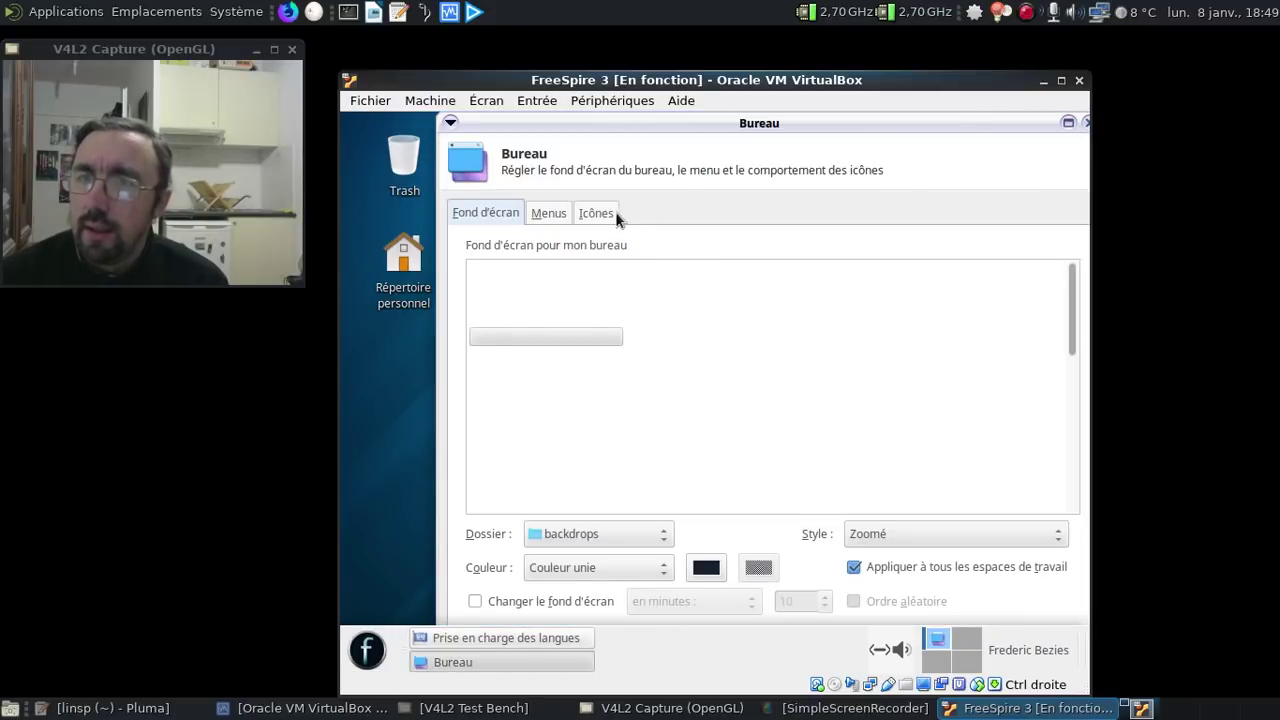
left_click(600, 213)
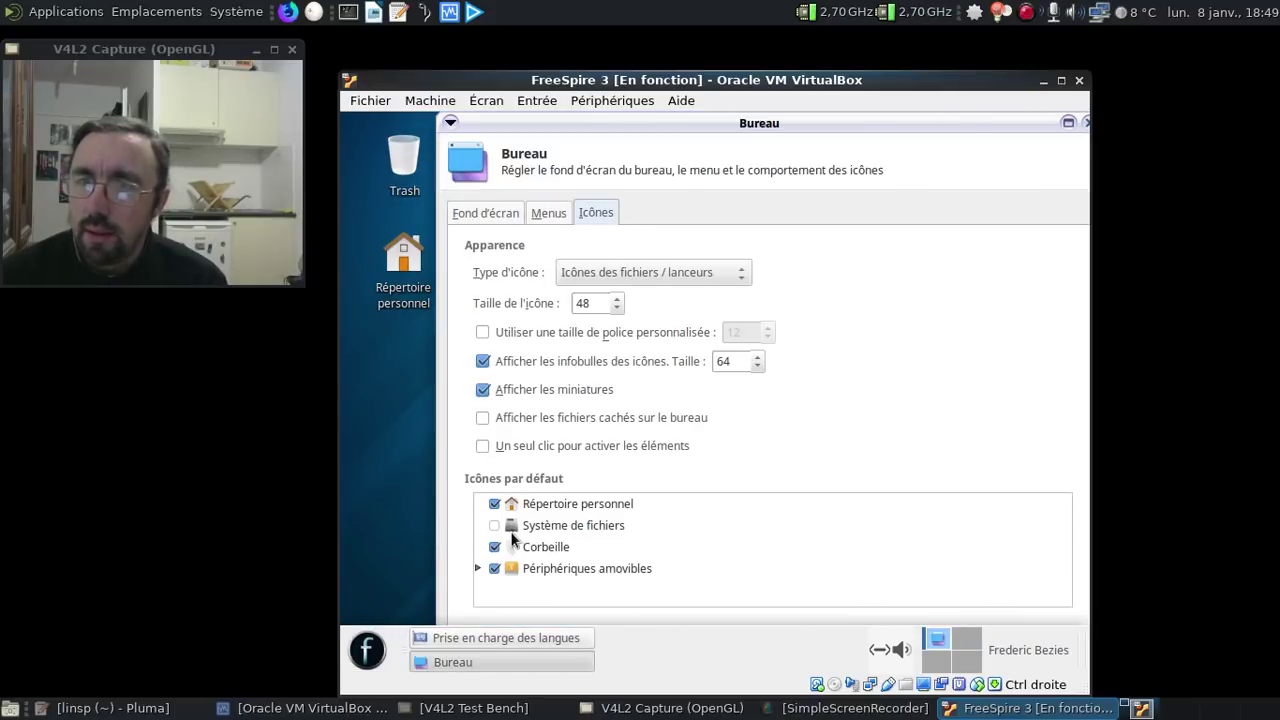
left_click(479, 568)
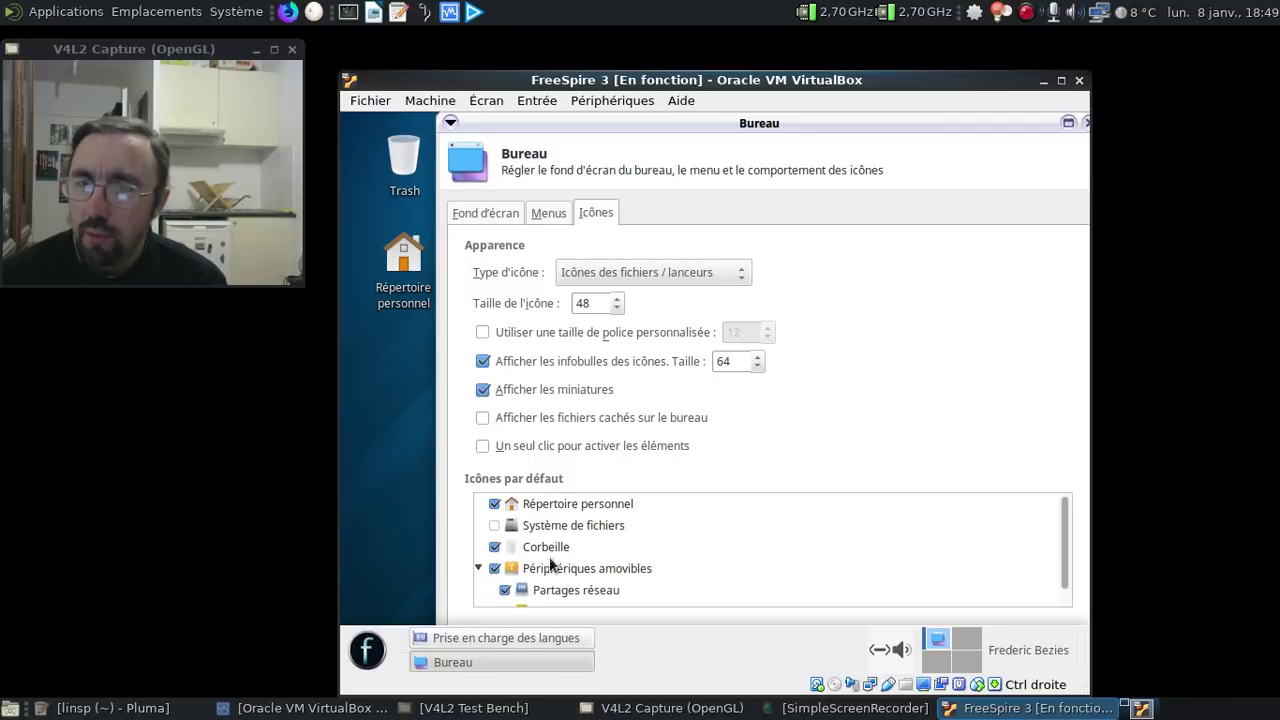
scroll(708, 531, "down", 2)
scroll(690, 531, "up", 2)
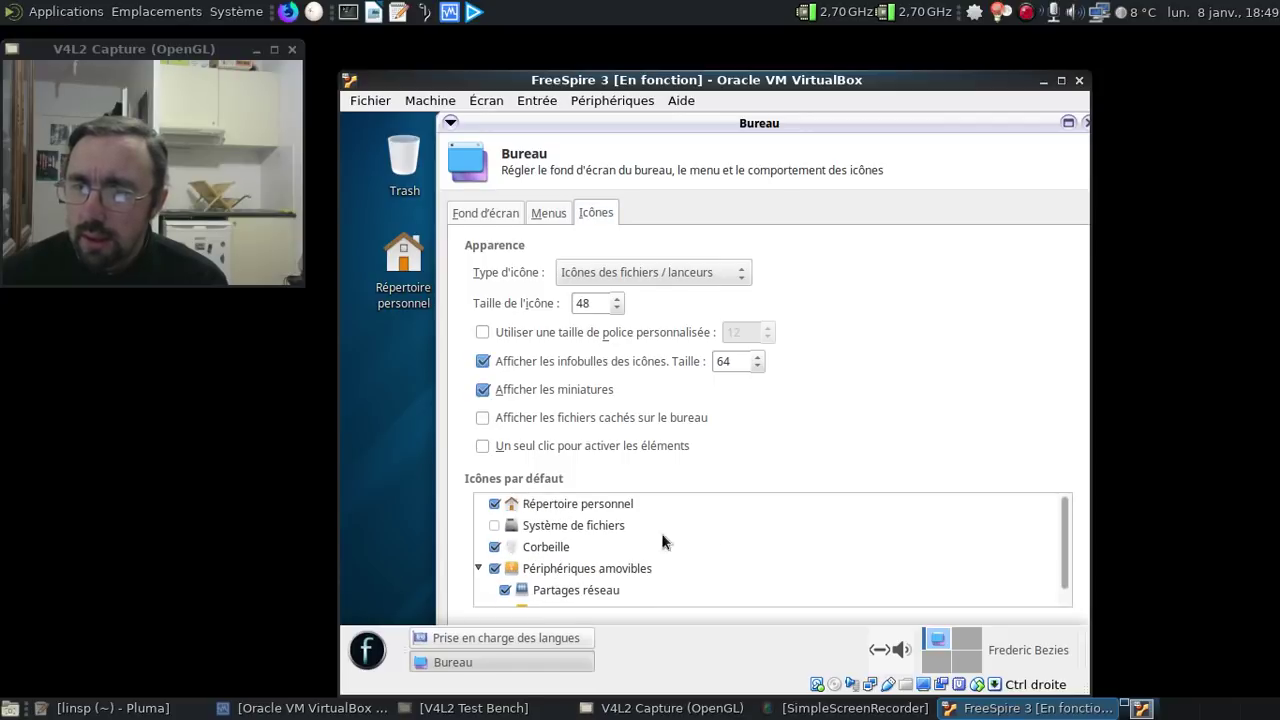
left_click(479, 568)
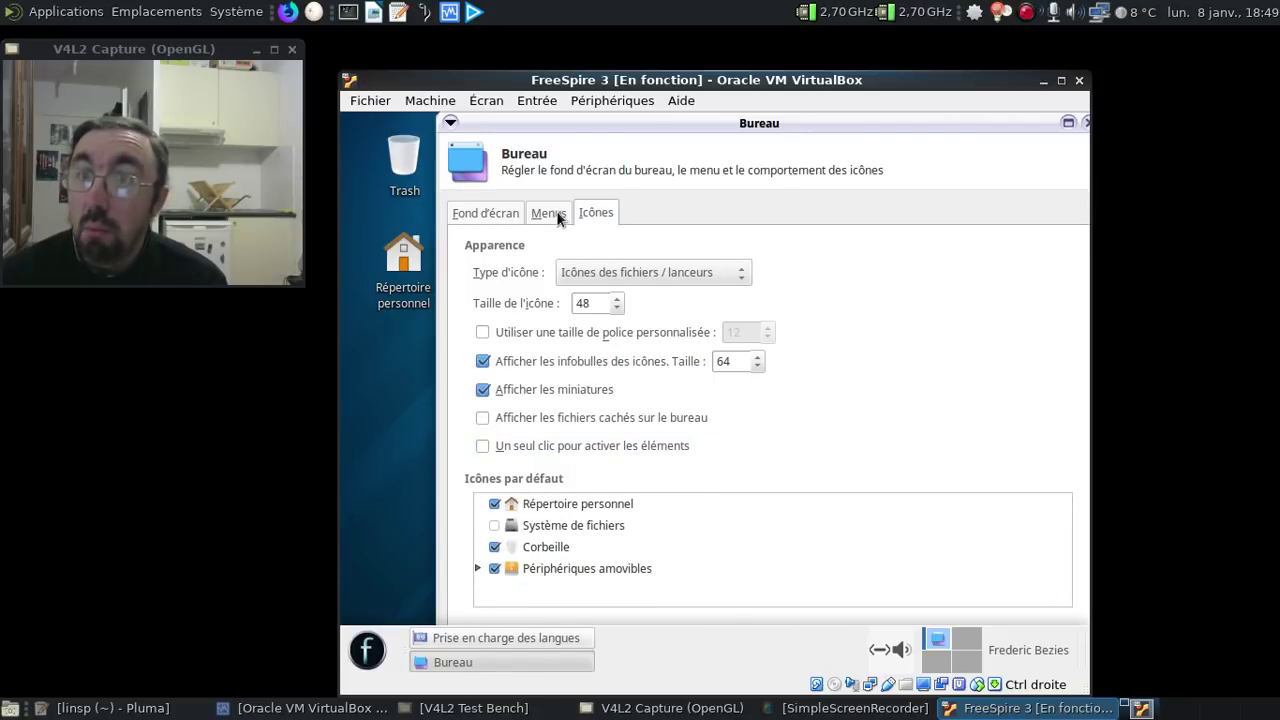
left_click_drag(991, 124, 871, 138)
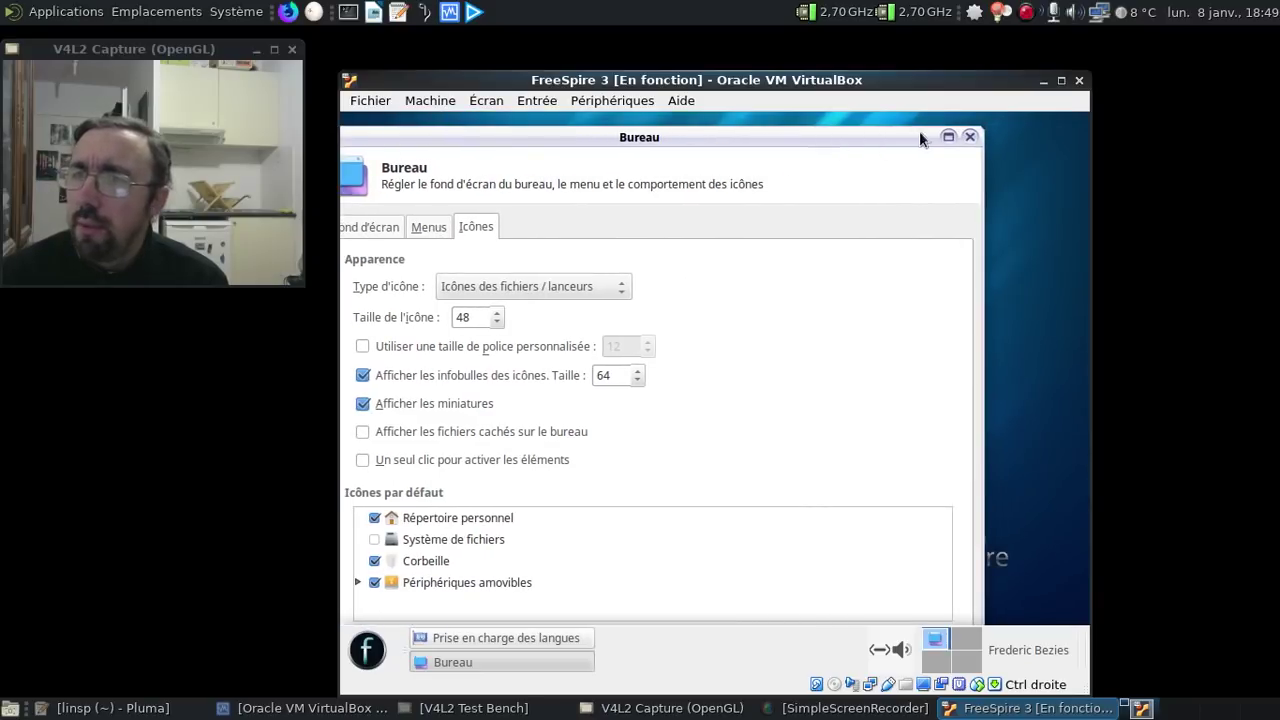
left_click(975, 137)
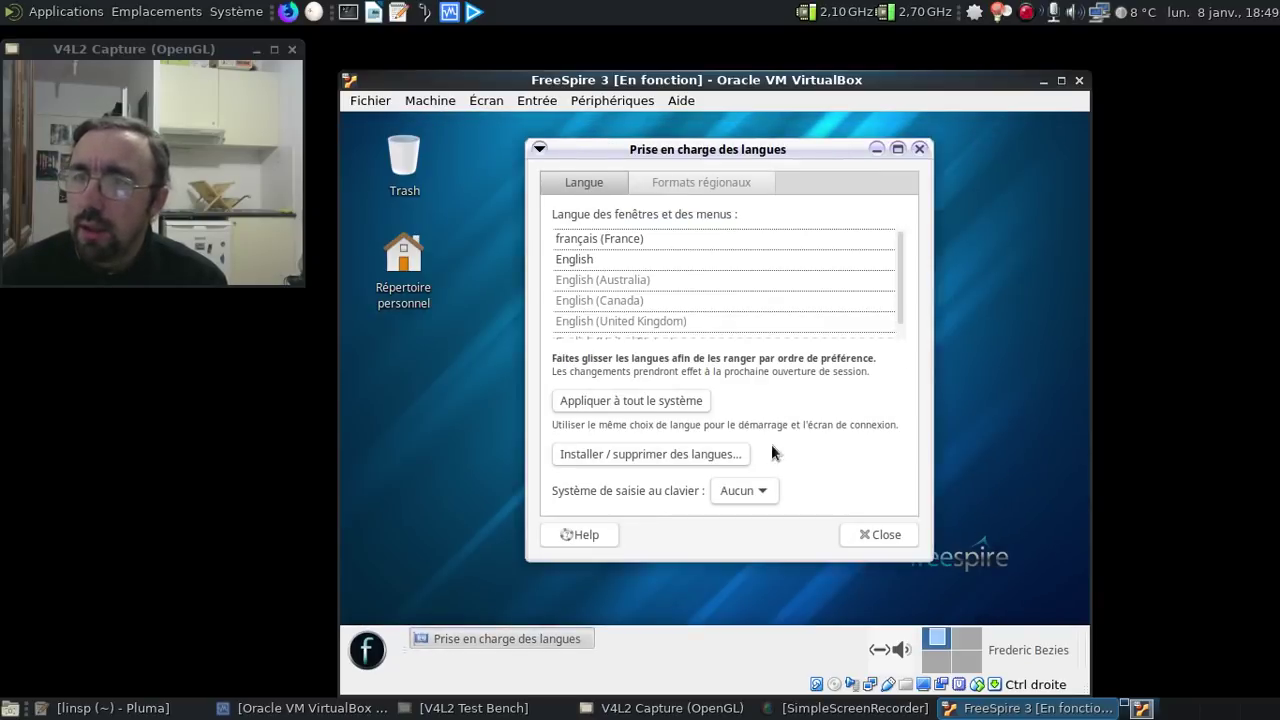
- Apply the French language to the whole system with the administrator password and close language support
left_click(666, 404)
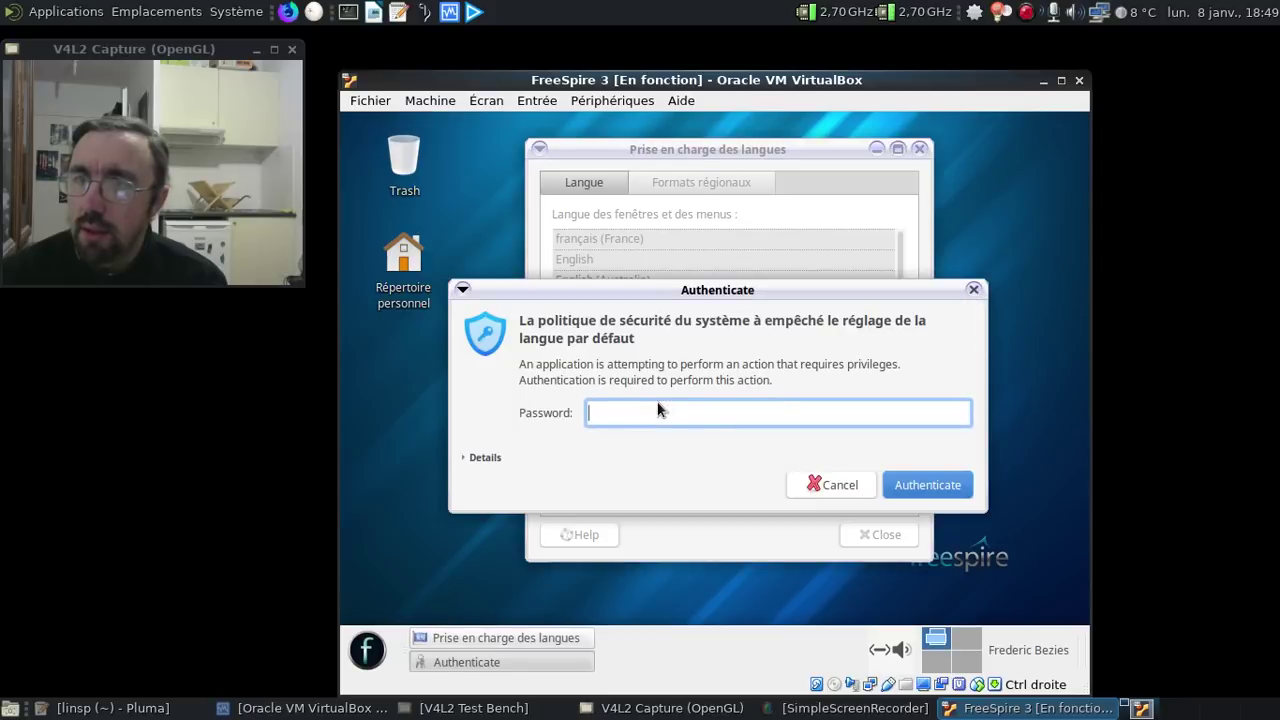
type("••••••••")
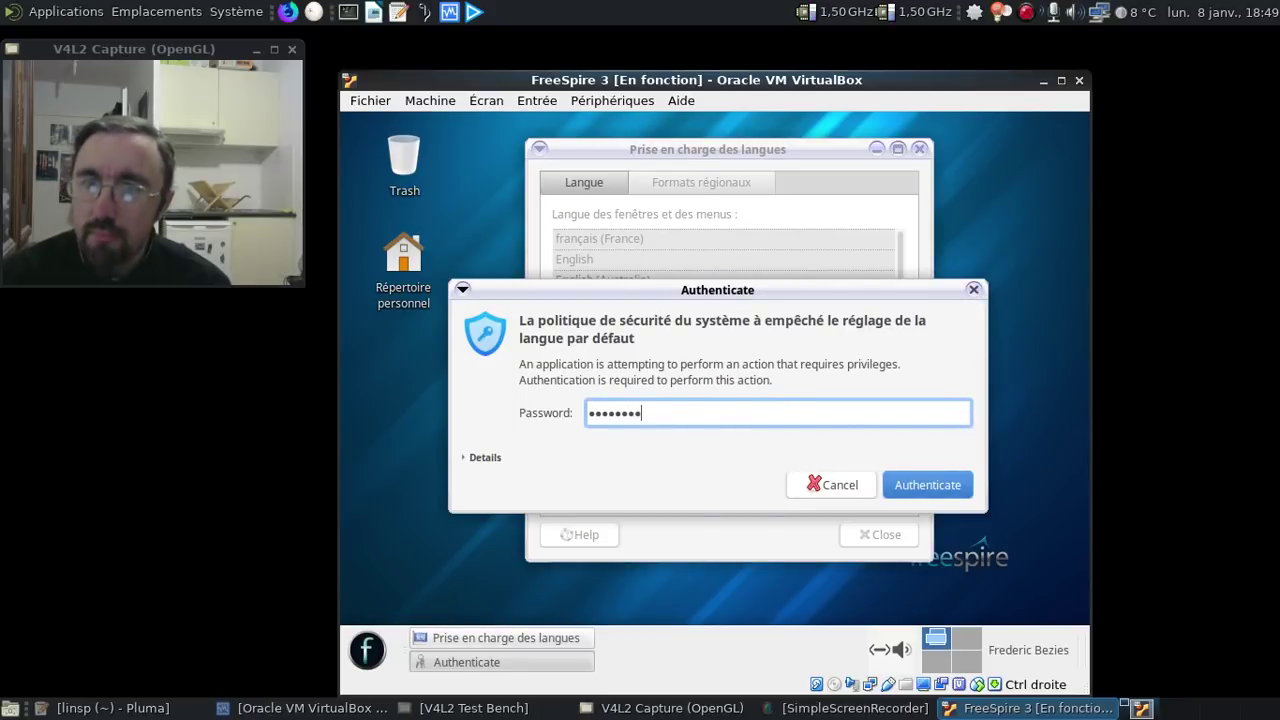
key("Return")
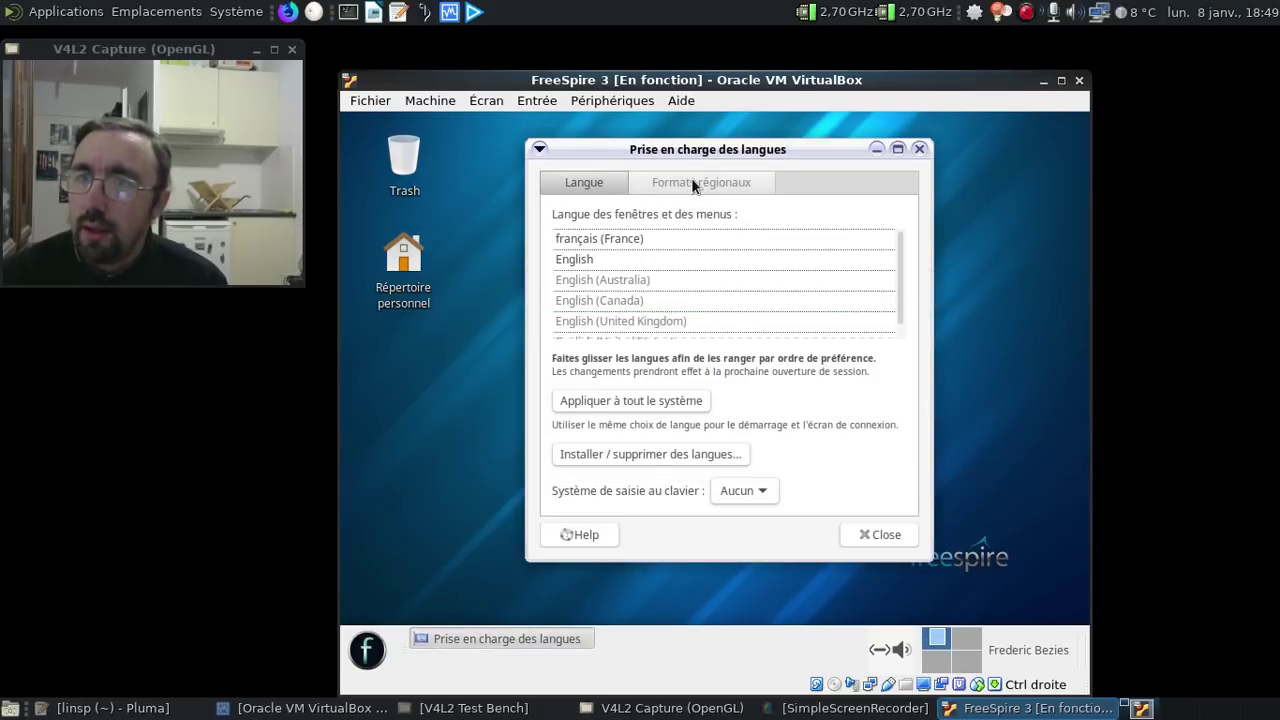
left_click(691, 181)
left_click(566, 186)
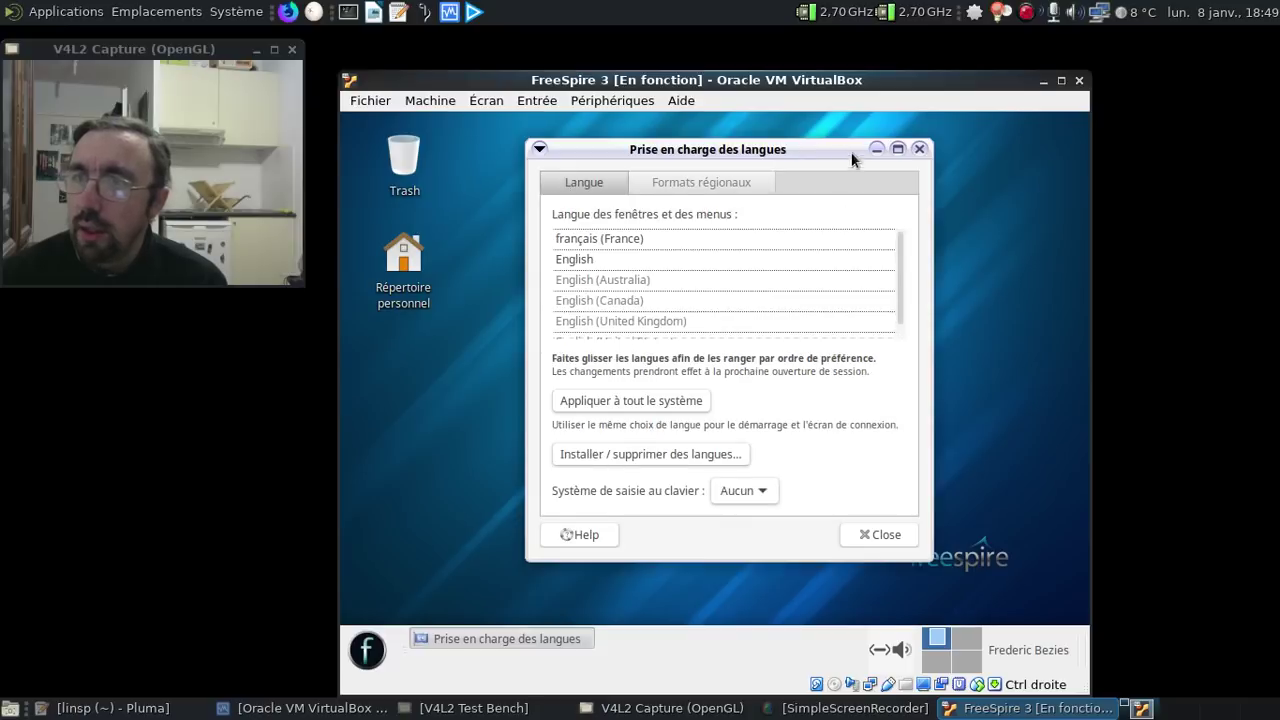
left_click(920, 150)
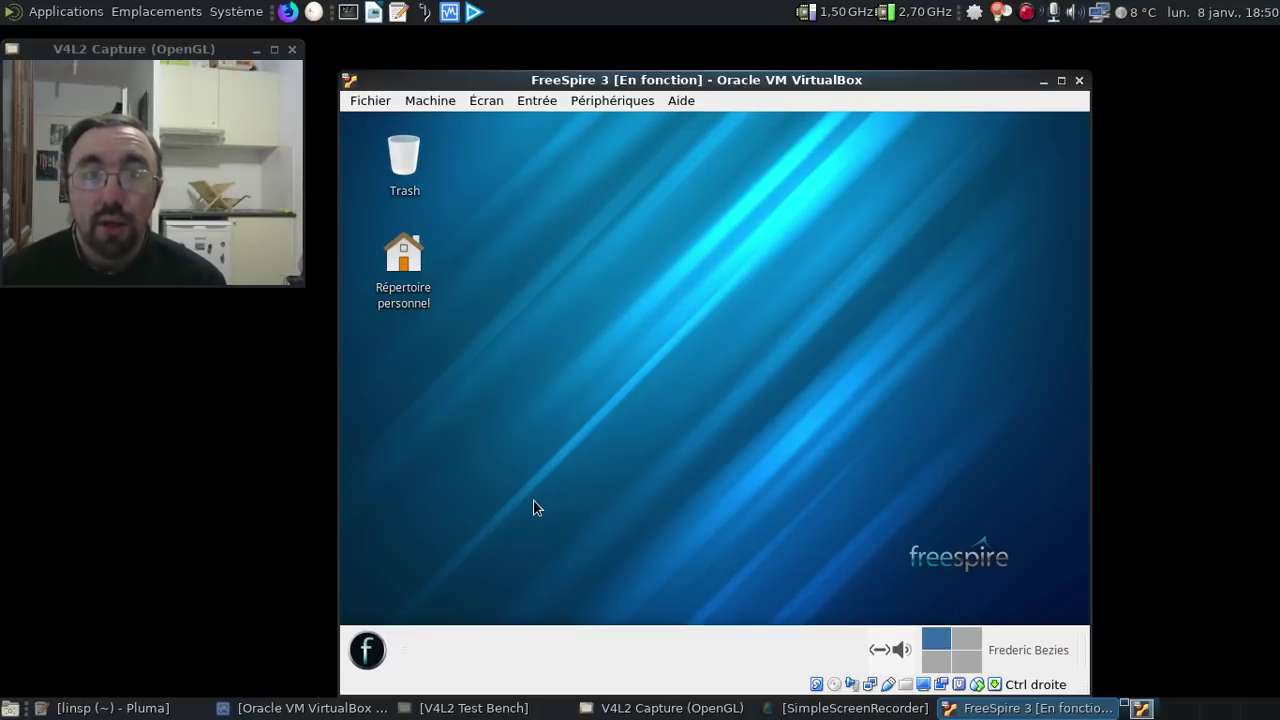
- Recheck the folder names inside the home folder
left_click(405, 250)
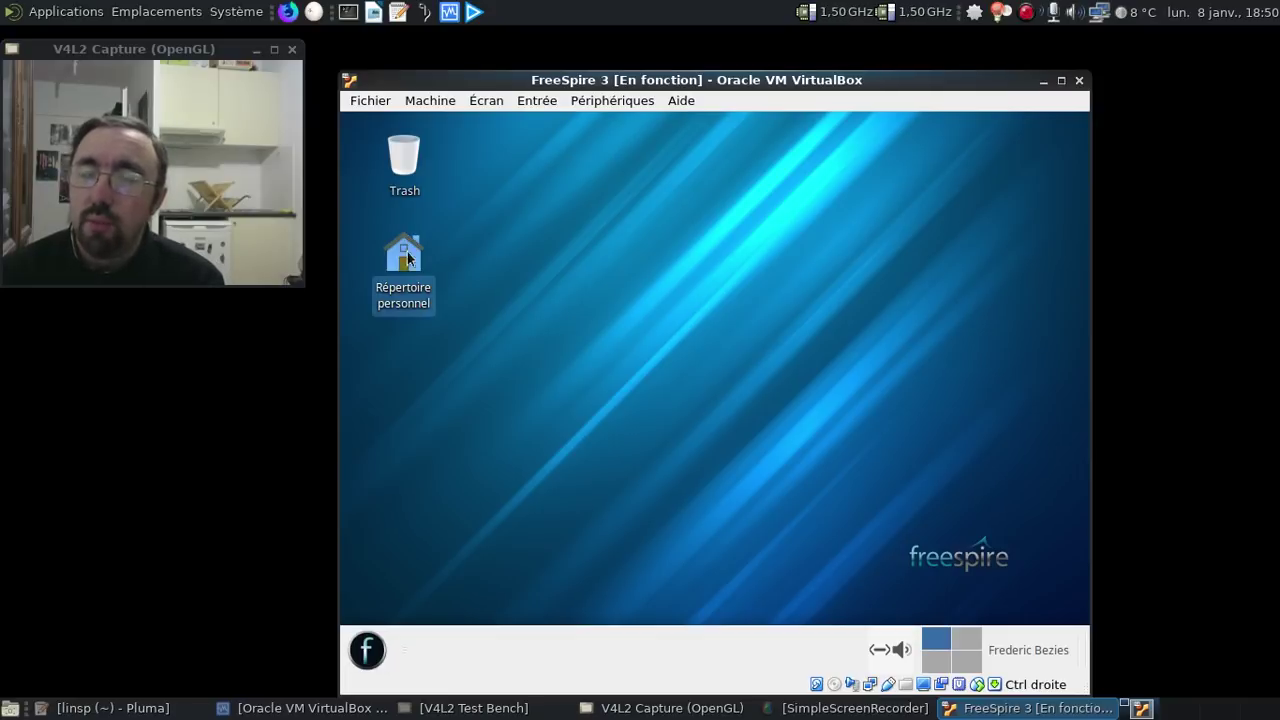
double_click(405, 258)
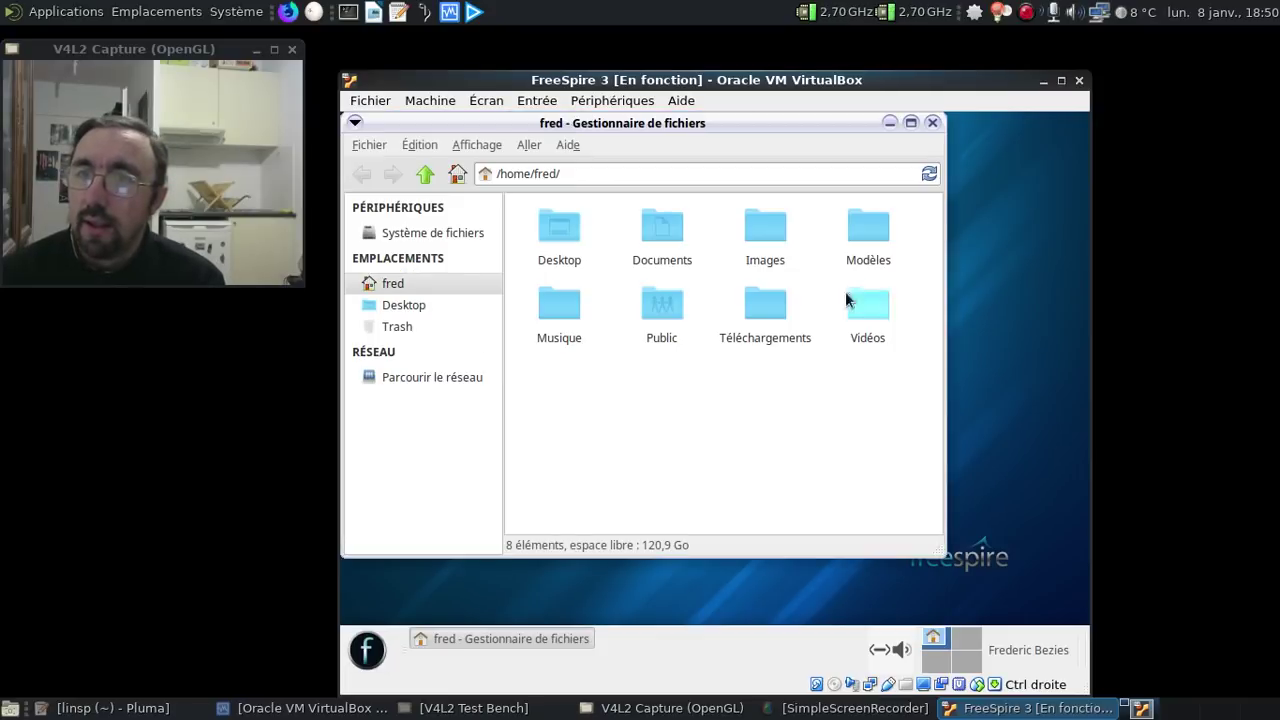
left_click(931, 123)
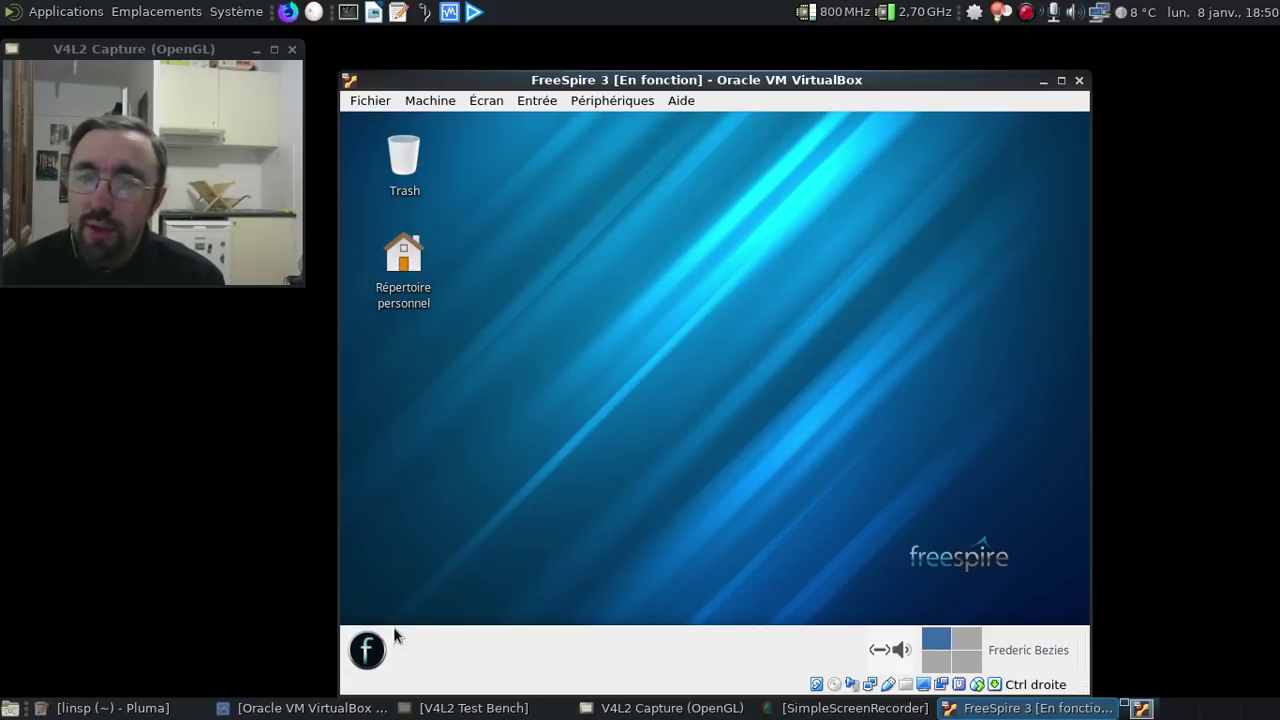
- Log out of the FreeSpire session with Déconnexion
left_click(386, 646)
left_click(693, 605)
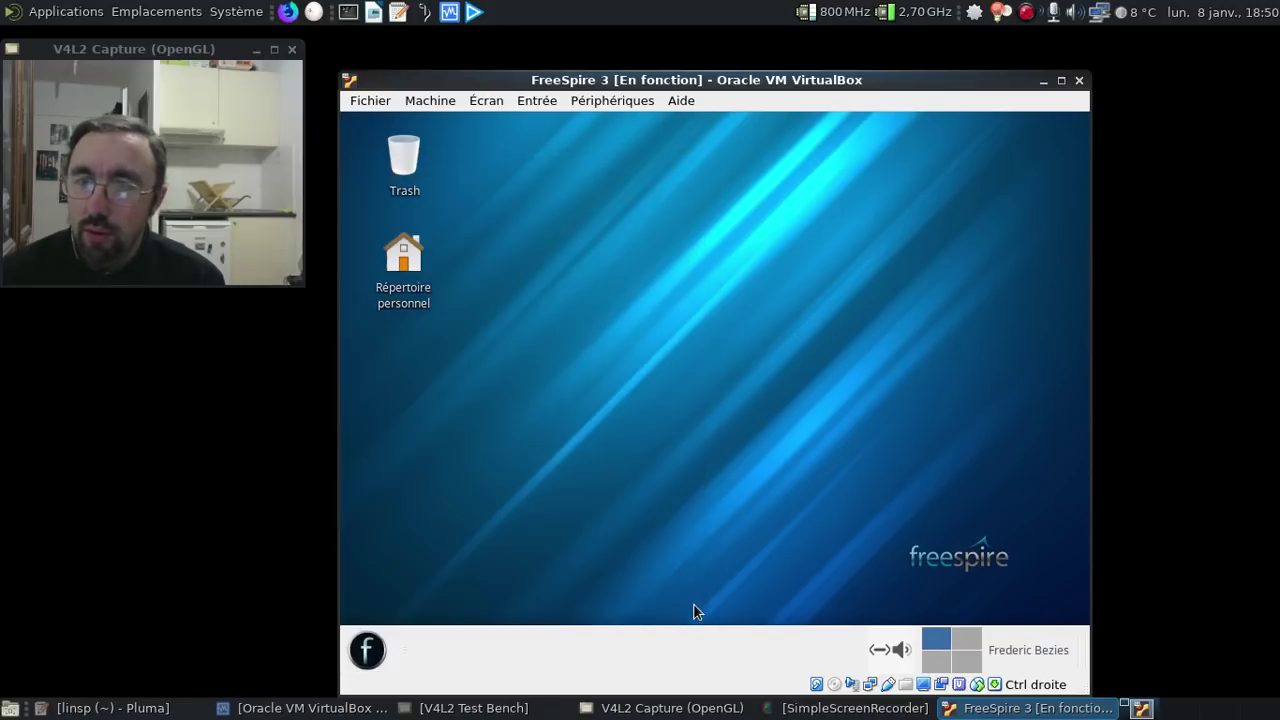
left_click(632, 340)
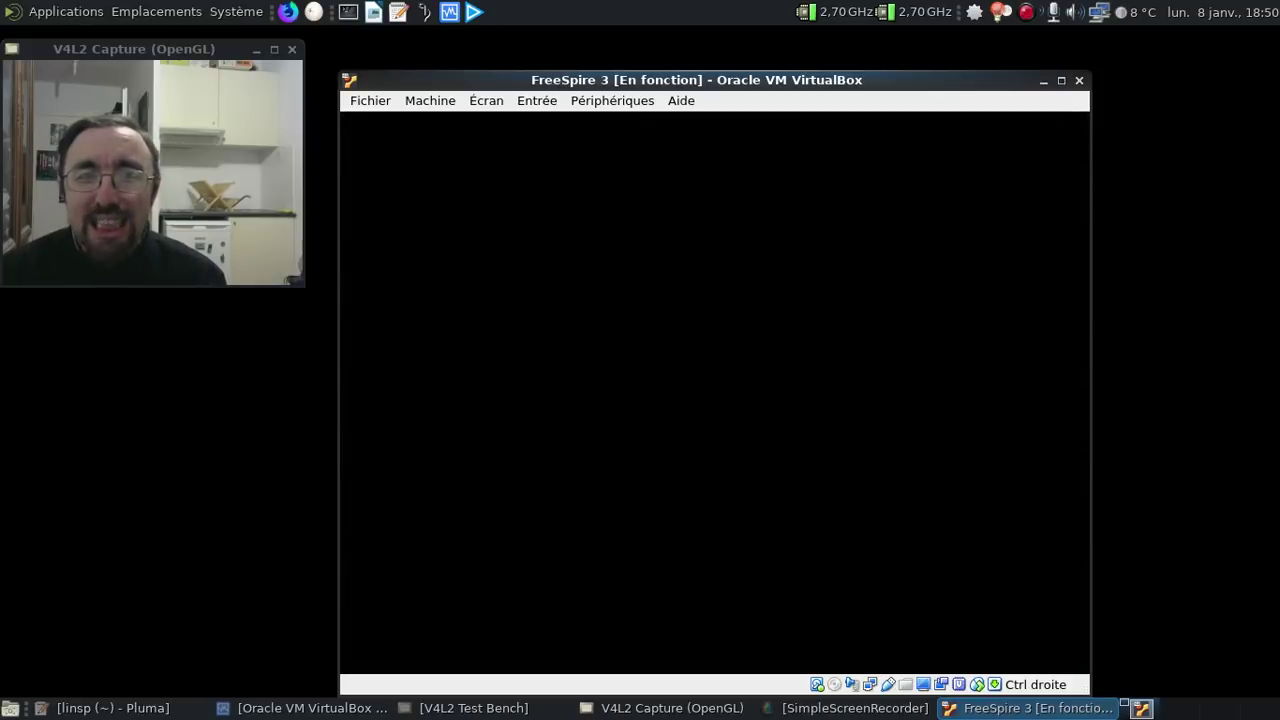
- Log back in with the user's password to reach the French-labelled desktop
type("•••")
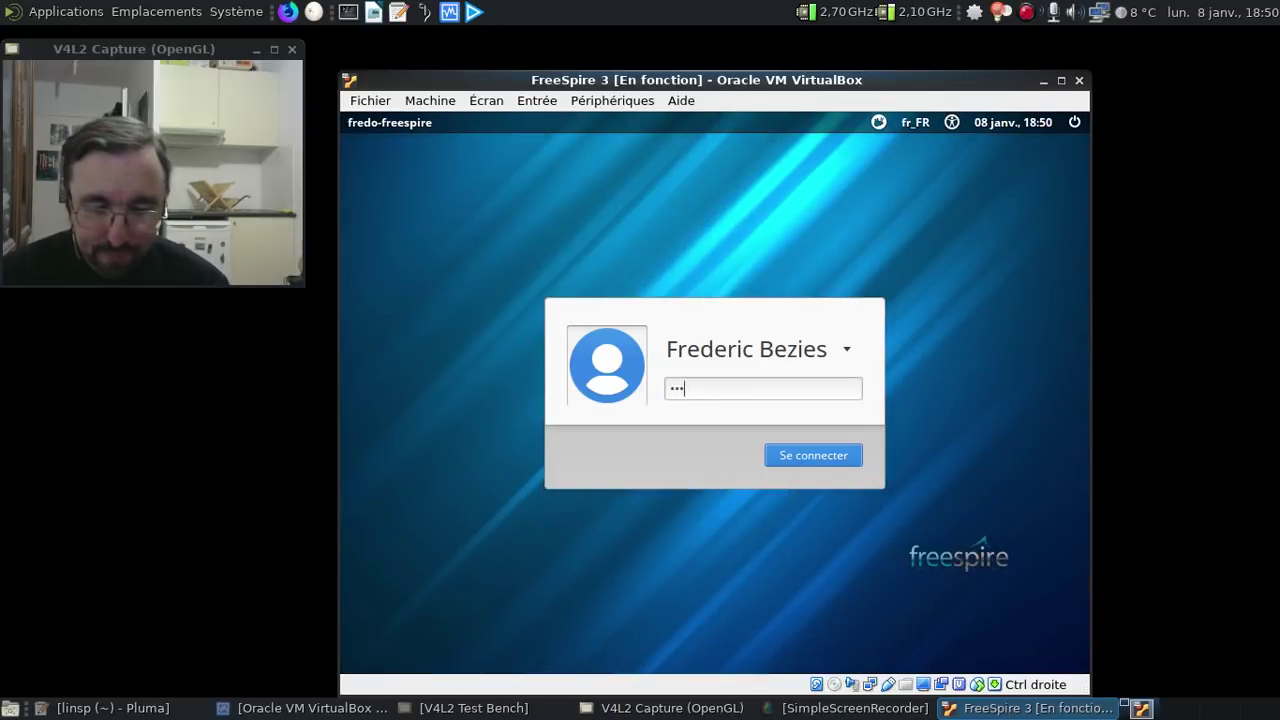
key("Return")
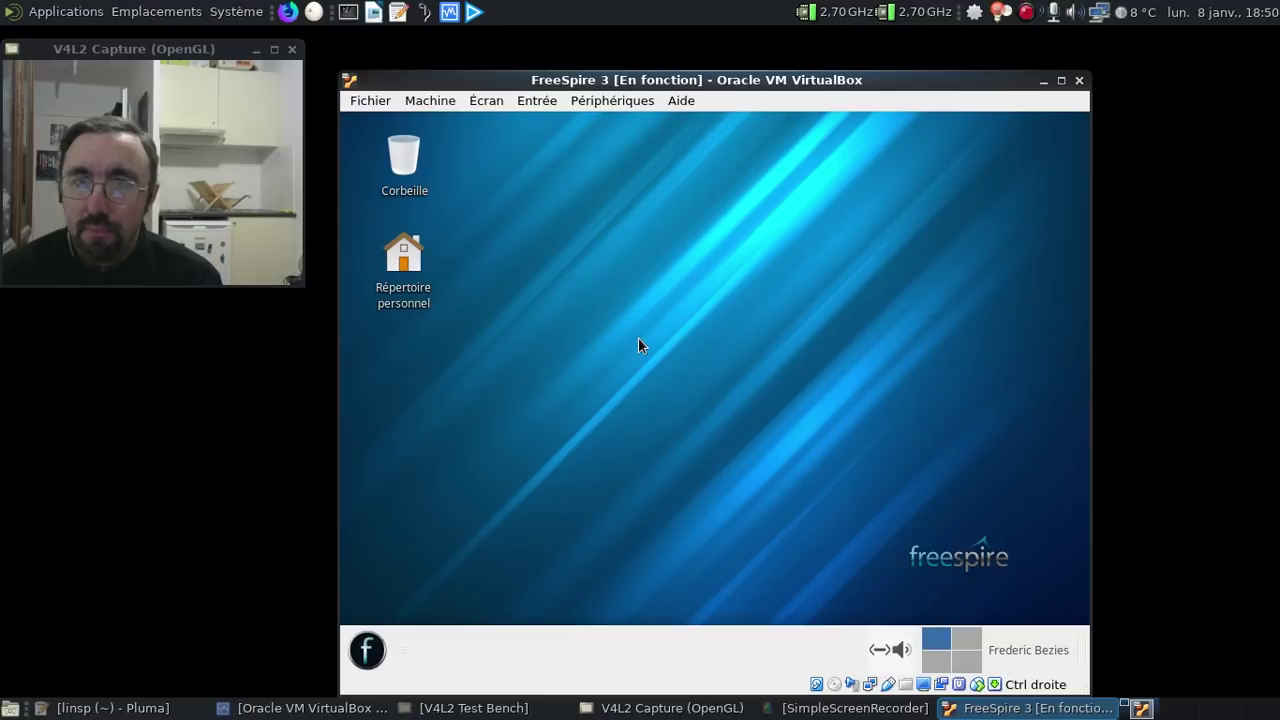
left_click(367, 650)
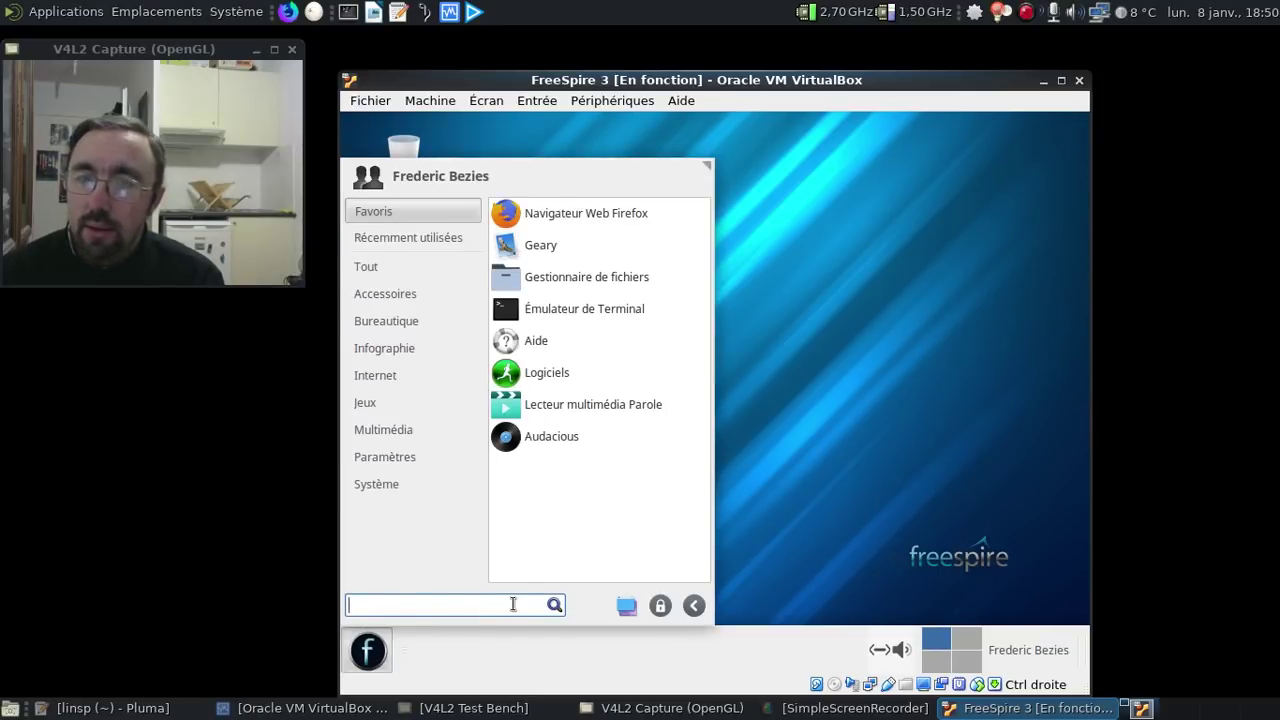
left_click(420, 485)
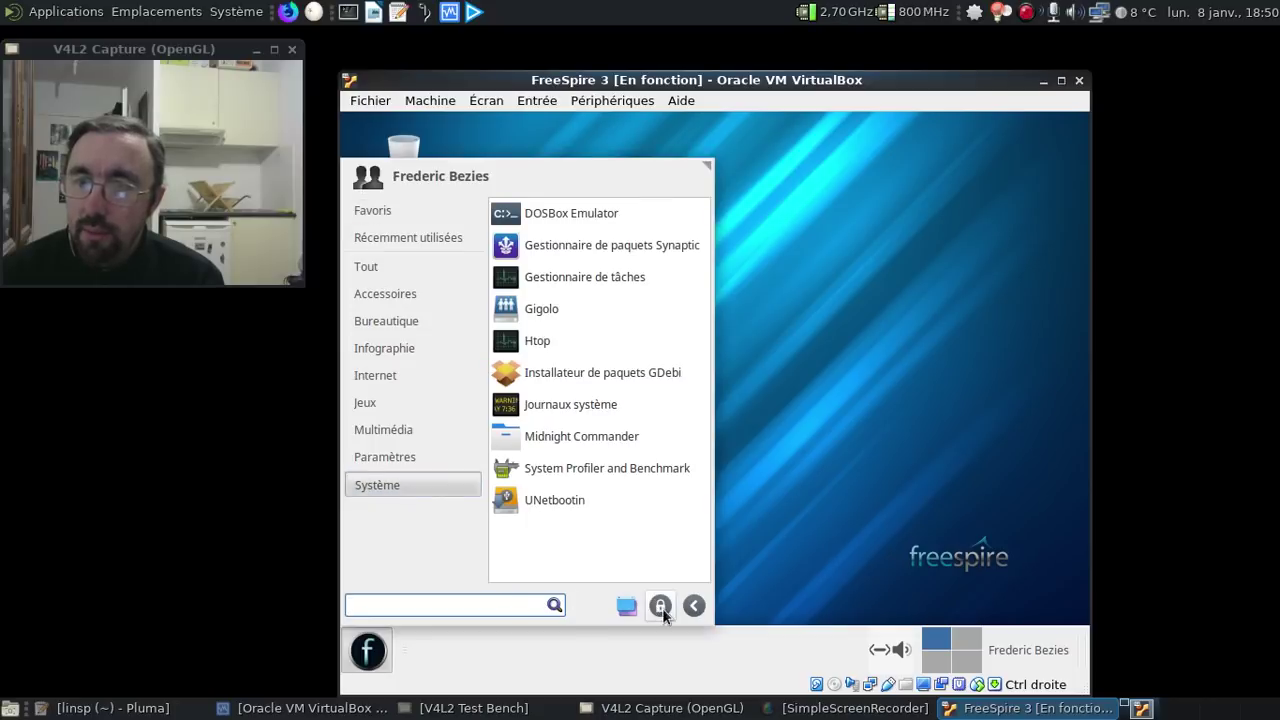
left_click(629, 607)
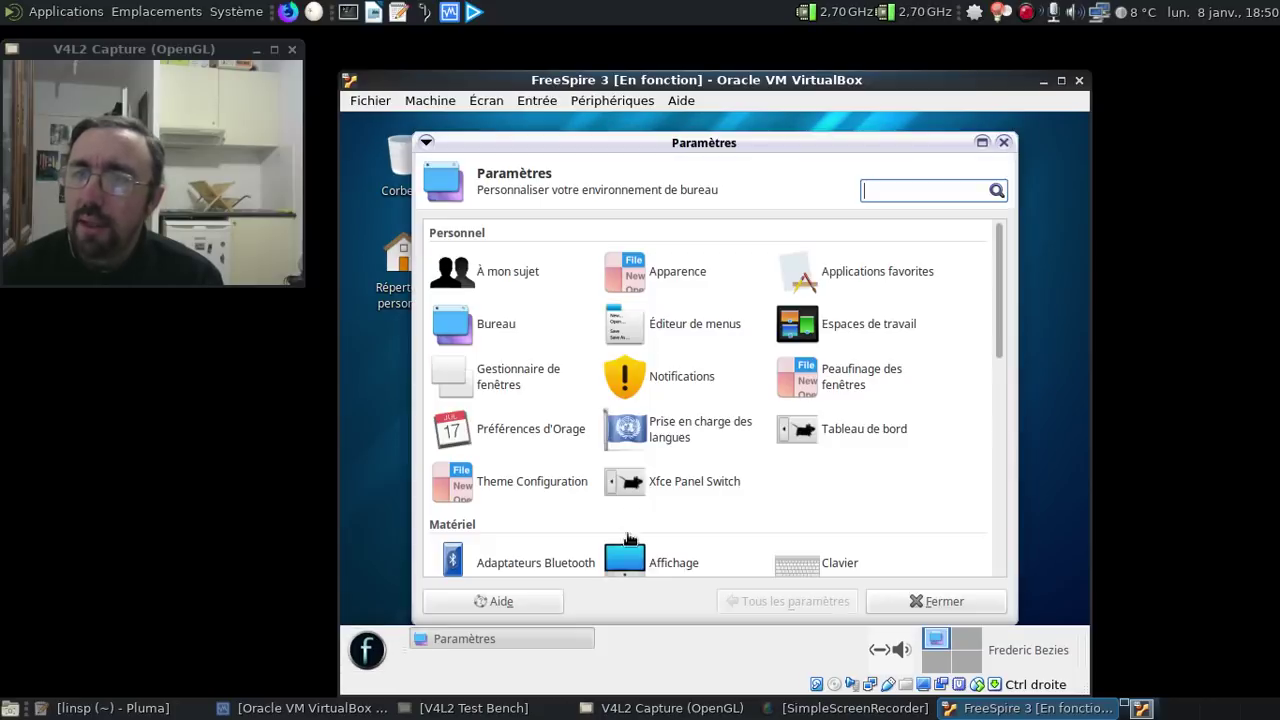
scroll(718, 458, "down", 2)
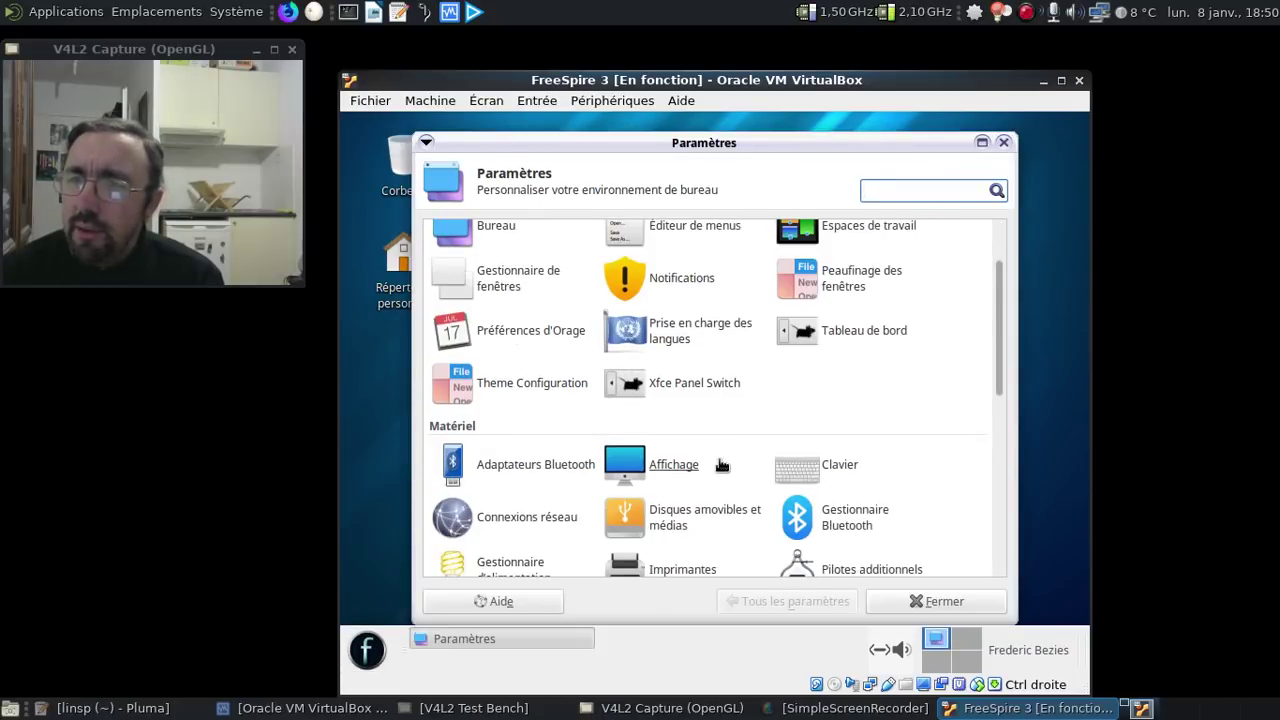
scroll(745, 378, "up", 1)
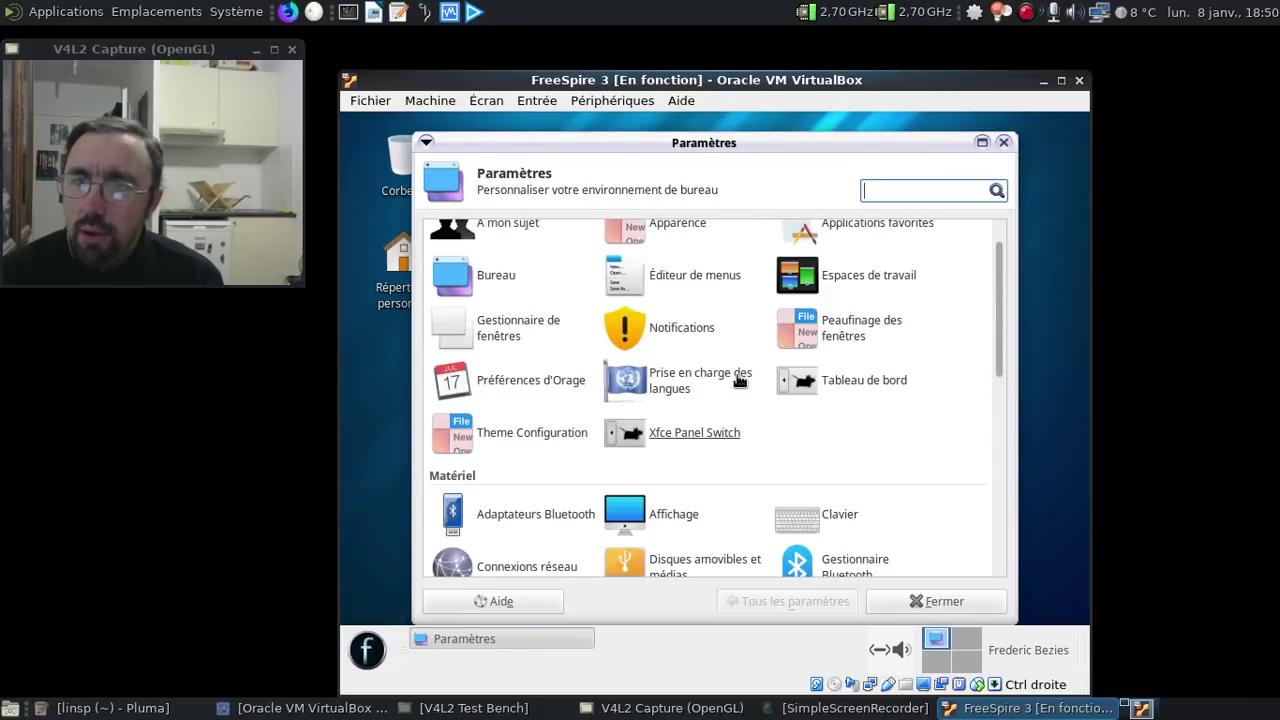
scroll(503, 287, "up", 1)
left_click(505, 286)
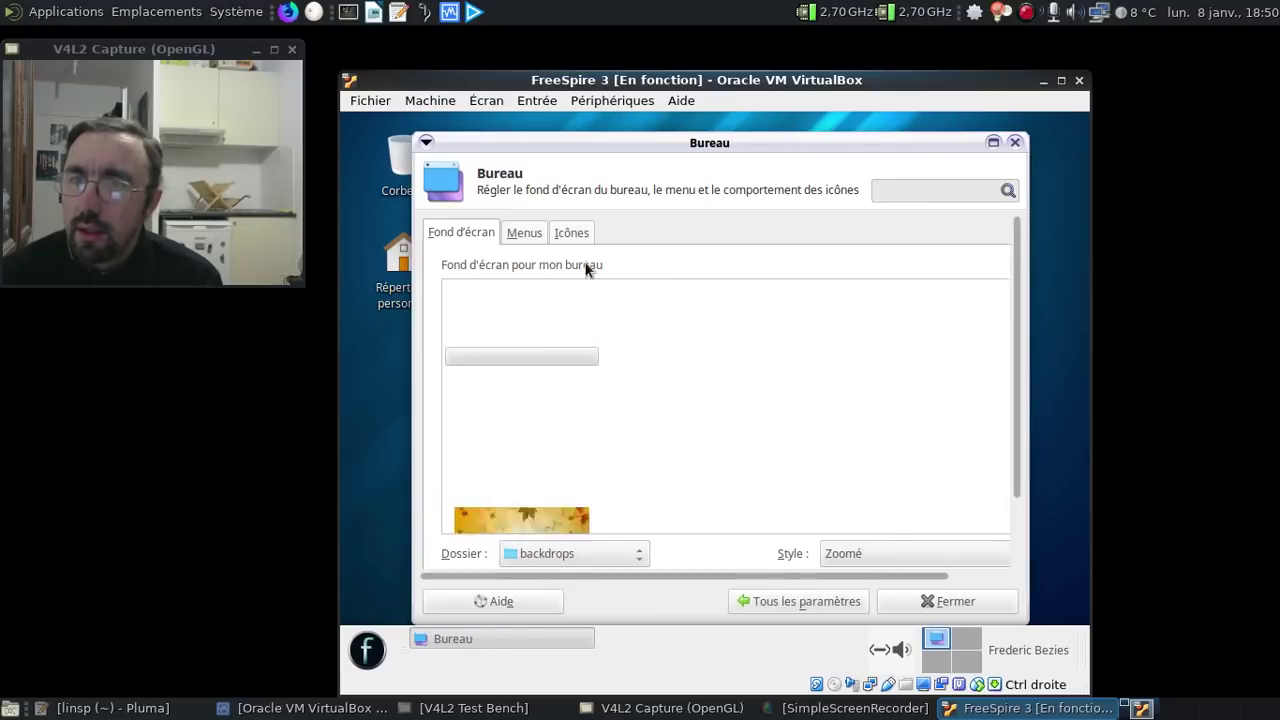
left_click(573, 232)
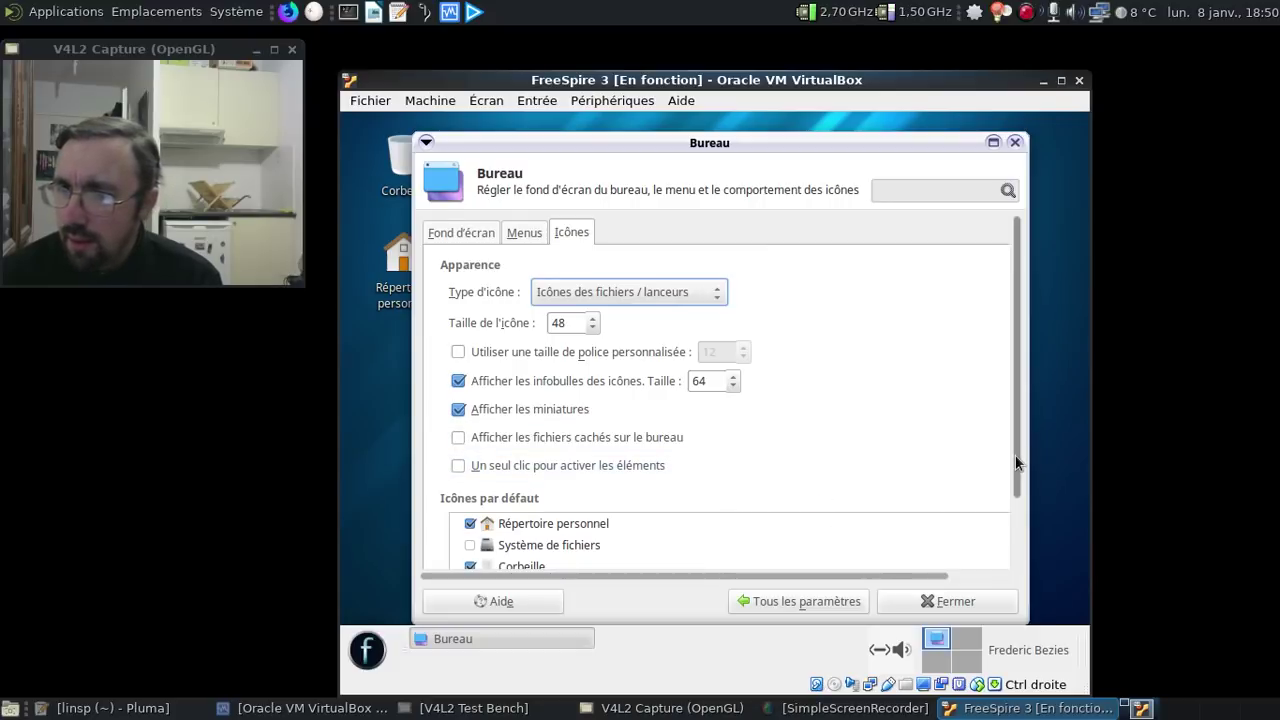
scroll(1015, 457, "down", 2)
left_click(453, 504)
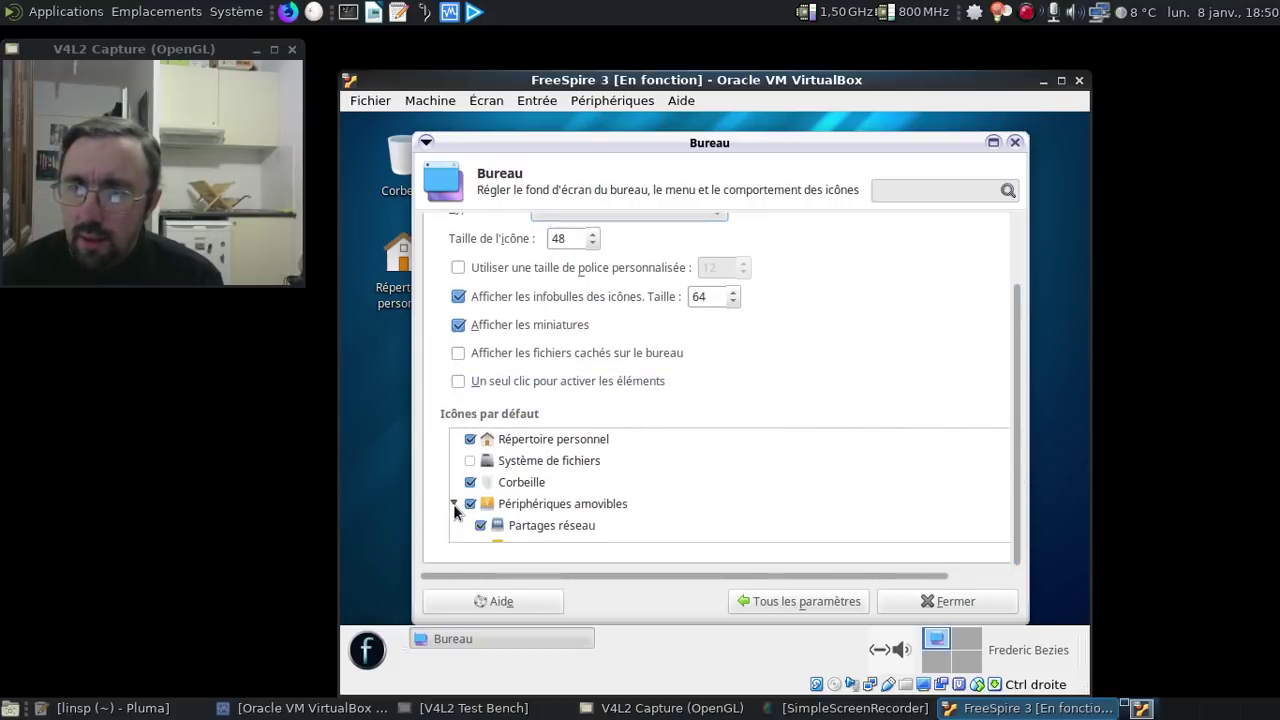
scroll(643, 491, "down", 1)
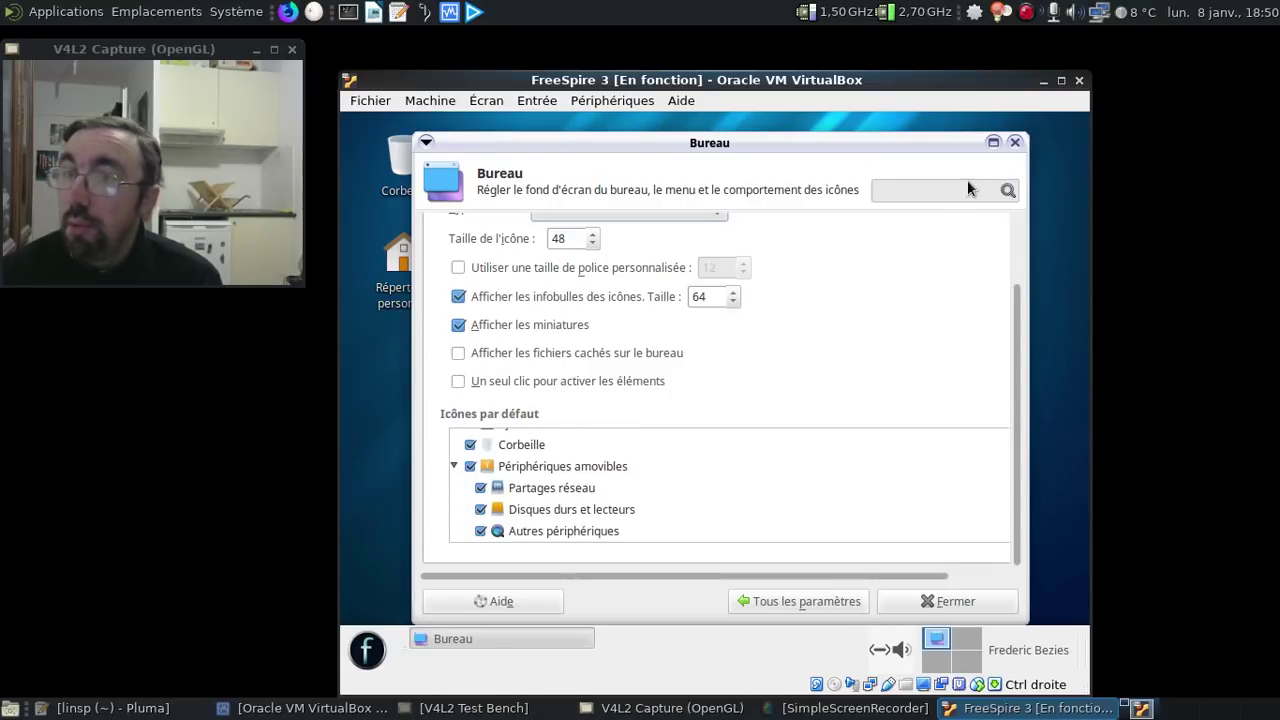
left_click(1015, 143)
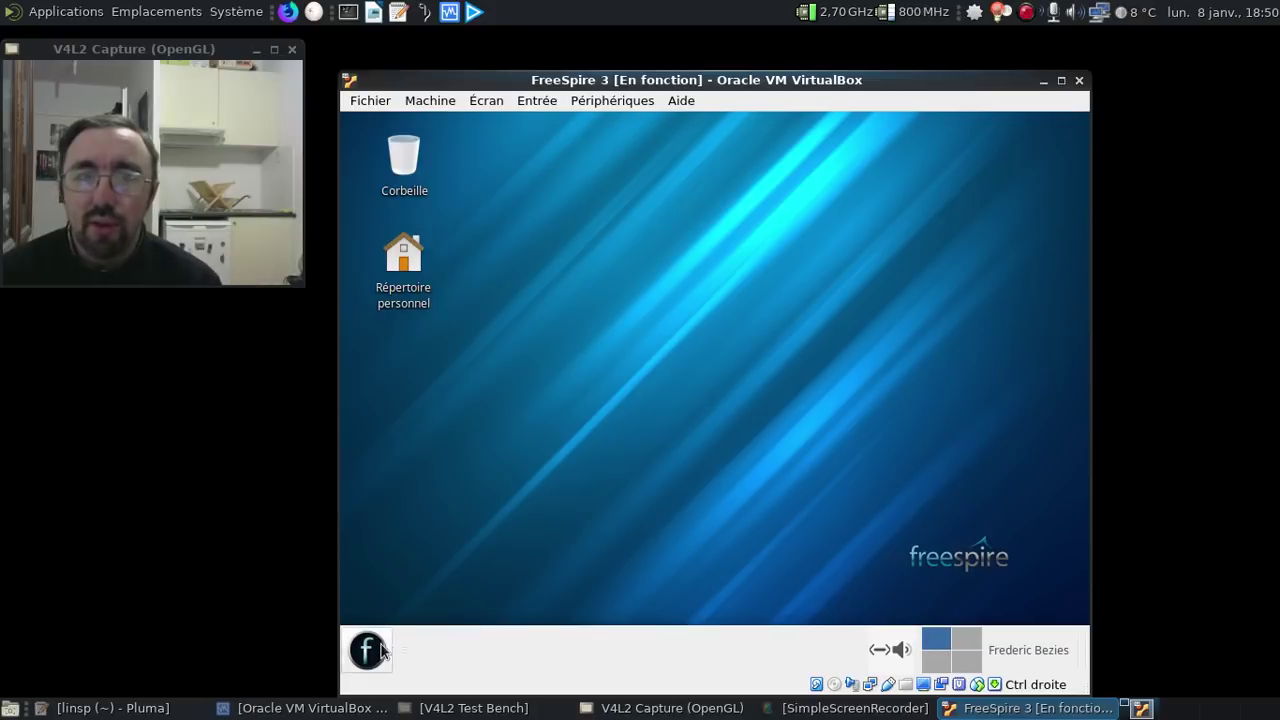
left_click(381, 651)
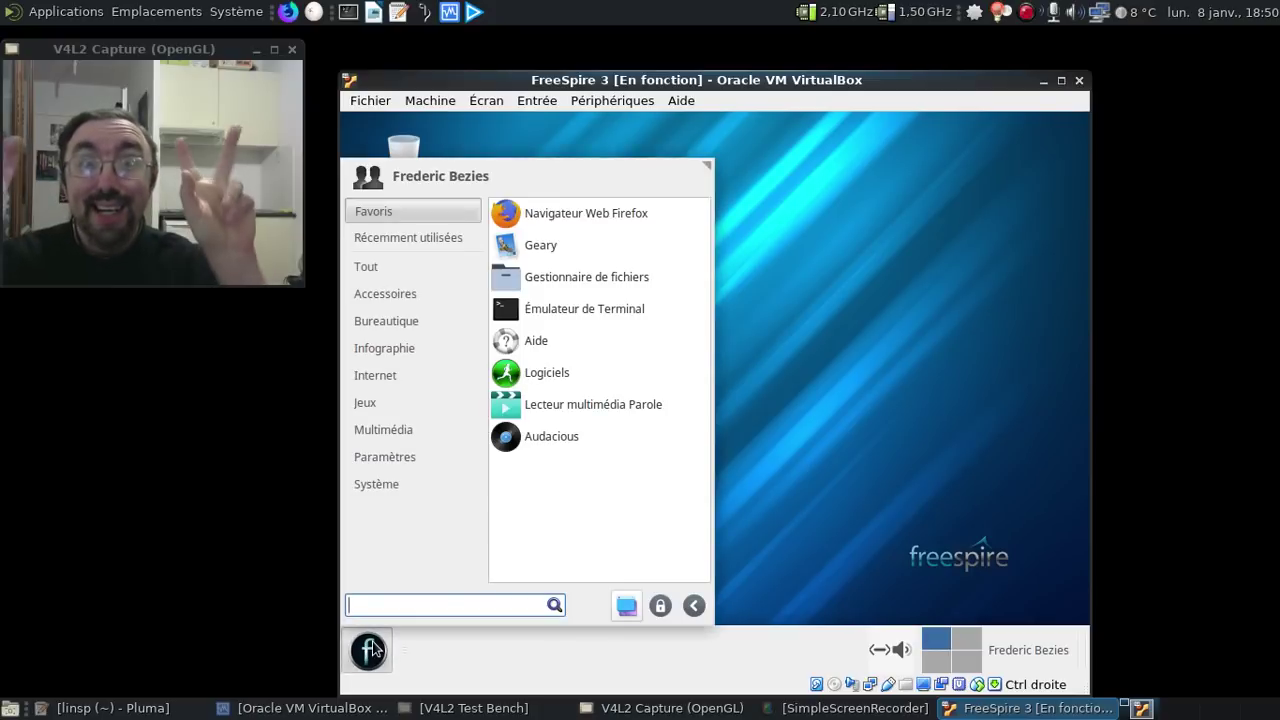
- Launch Synaptic through the 'synapt' menu search, authenticating with the administrator password
left_click(105, 708)
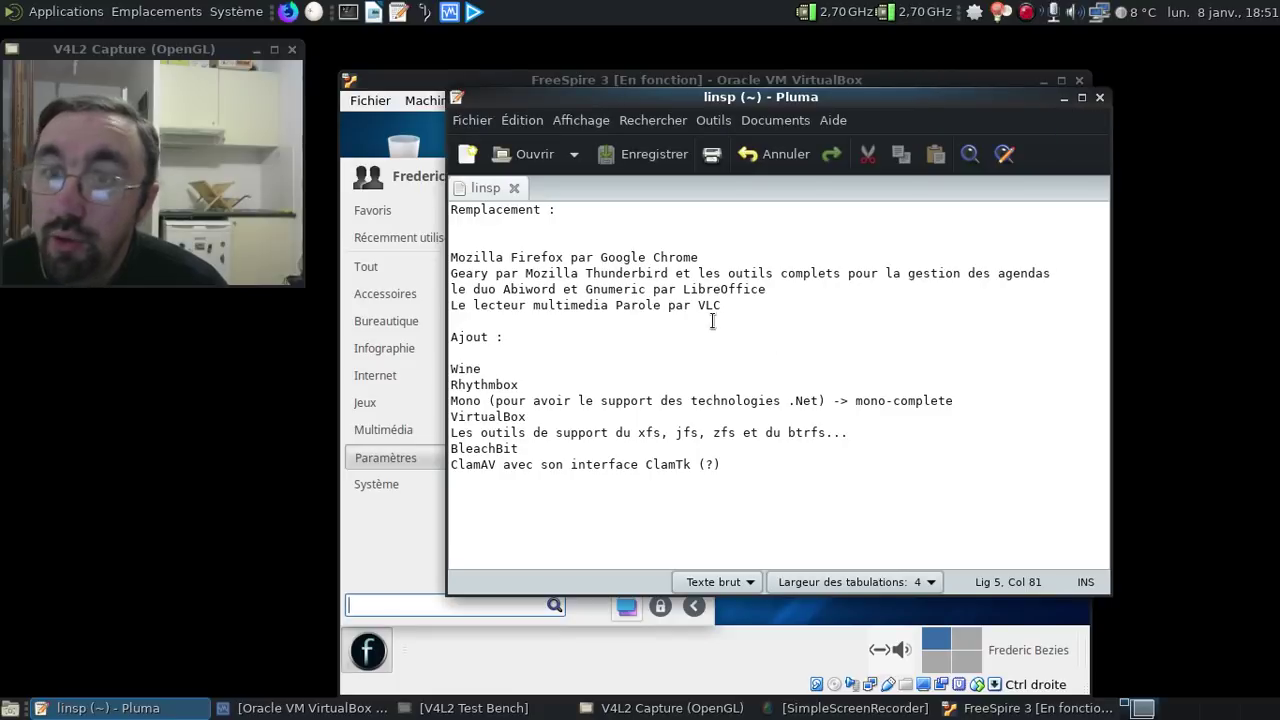
left_click(1063, 97)
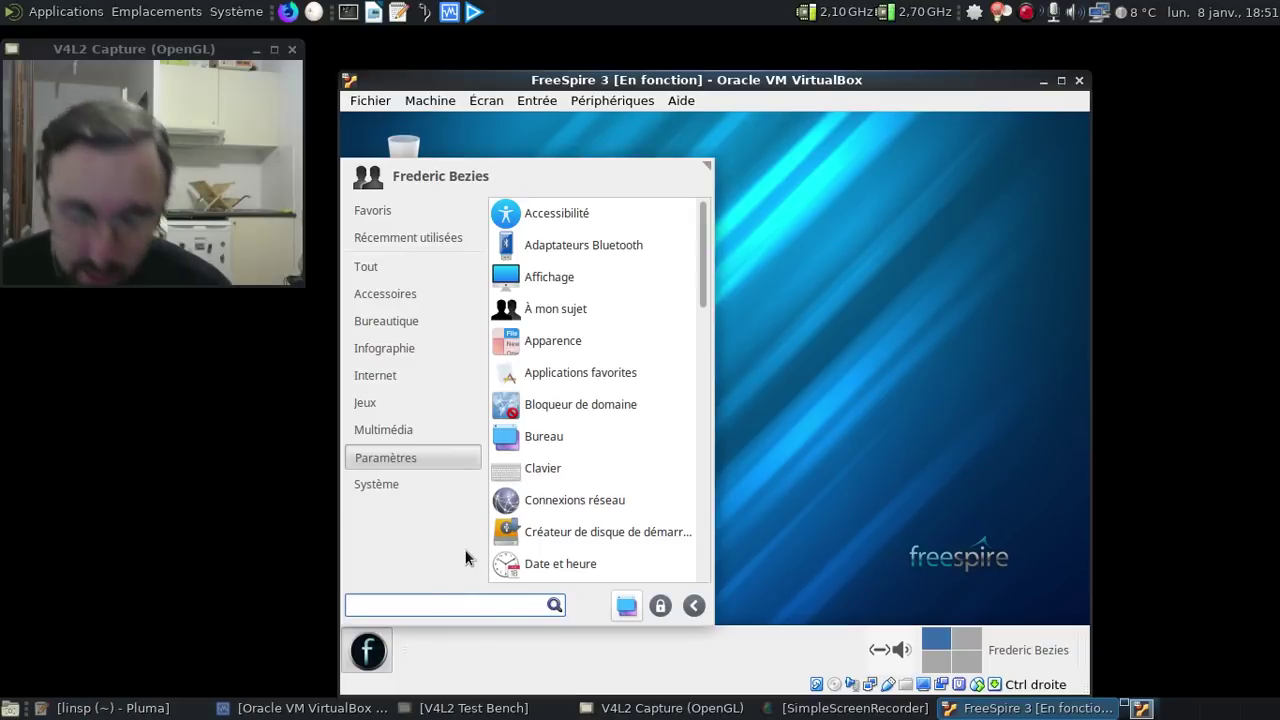
type("synapt")
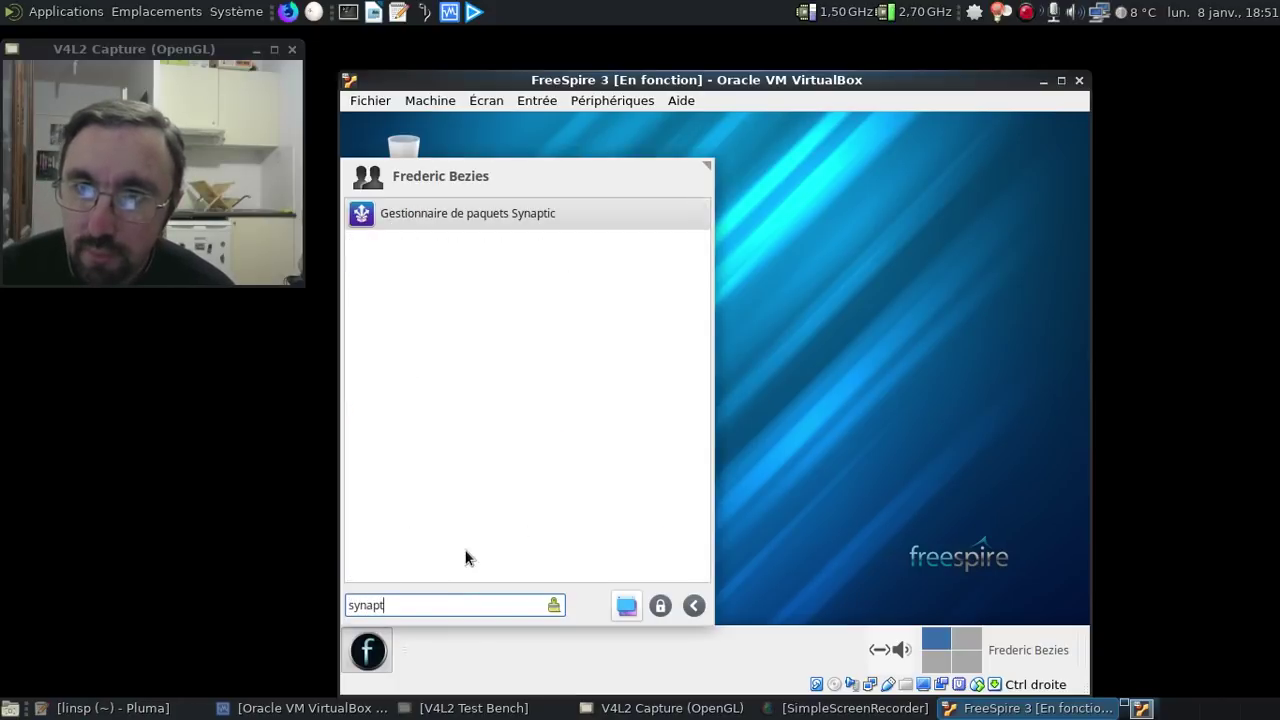
key("Return")
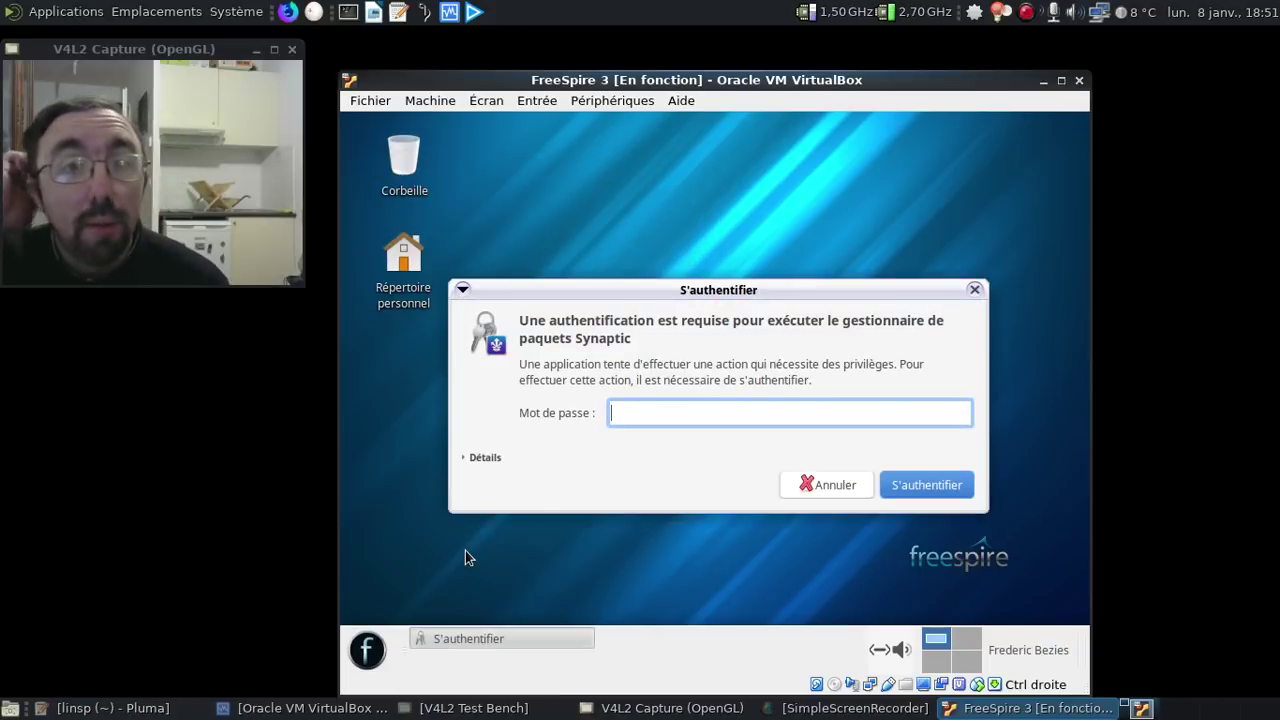
type("***")
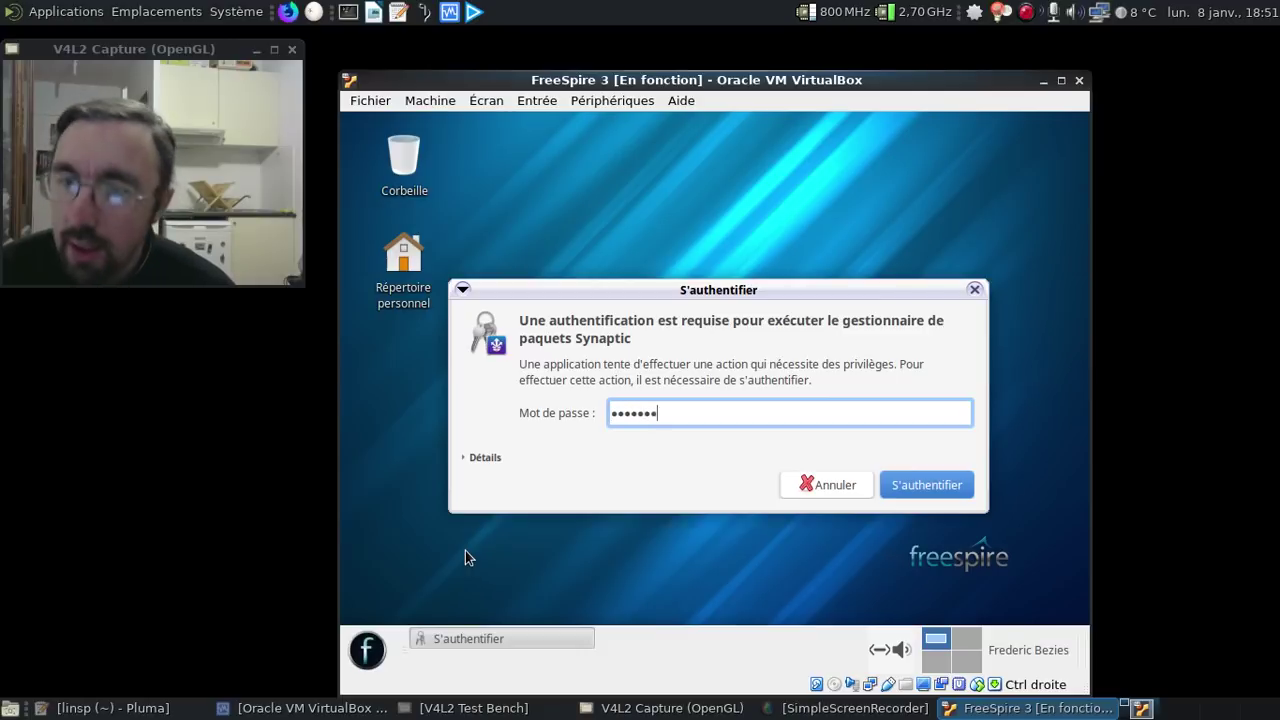
type("****")
key("Return")
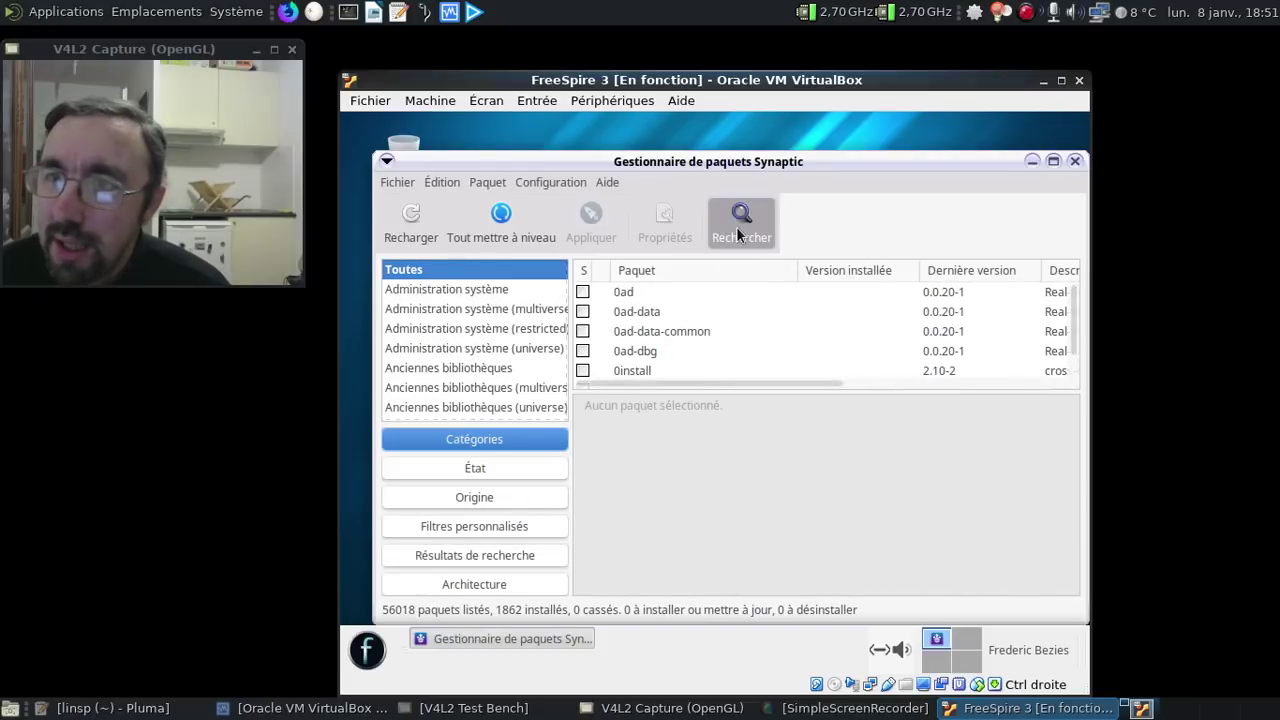
left_click(736, 226)
- Search abiword and mark abiword-common plus its dependents for complete removal
type("abiuword")
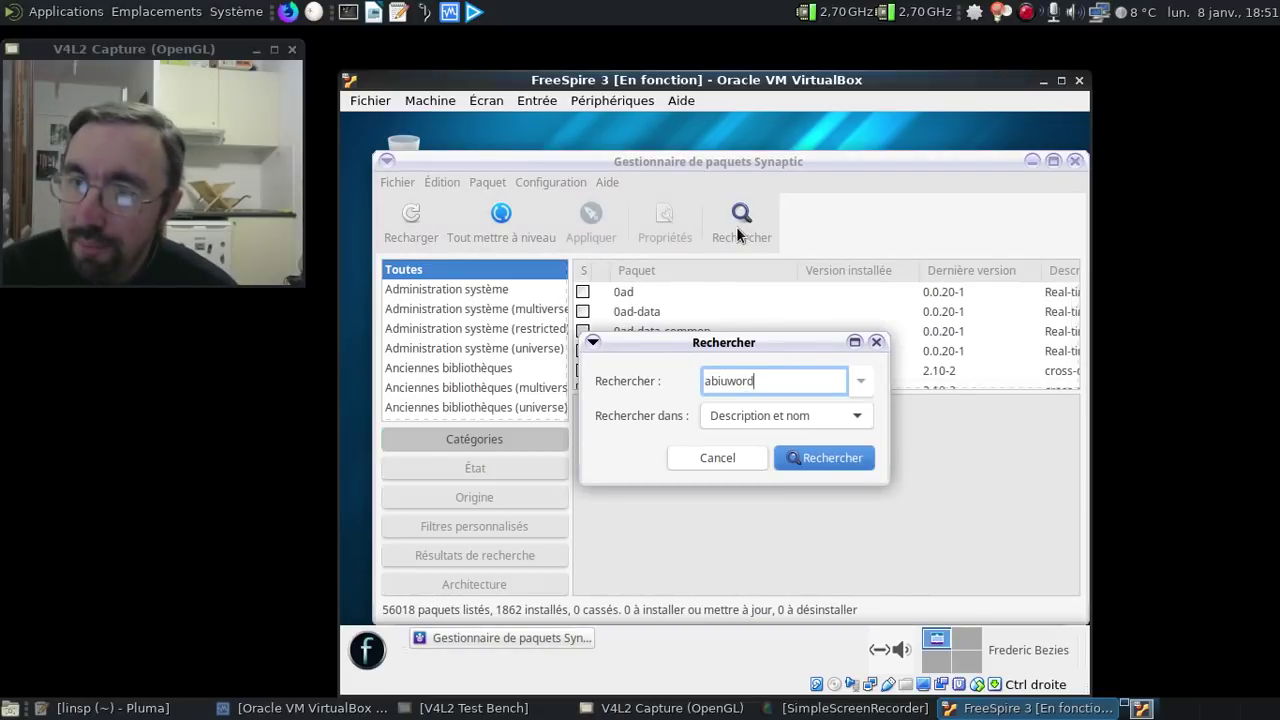
key("BackSpace")
key("BackSpace")
key("BackSpace")
key("BackSpace")
key("BackSpace")
type("word")
key("Return")
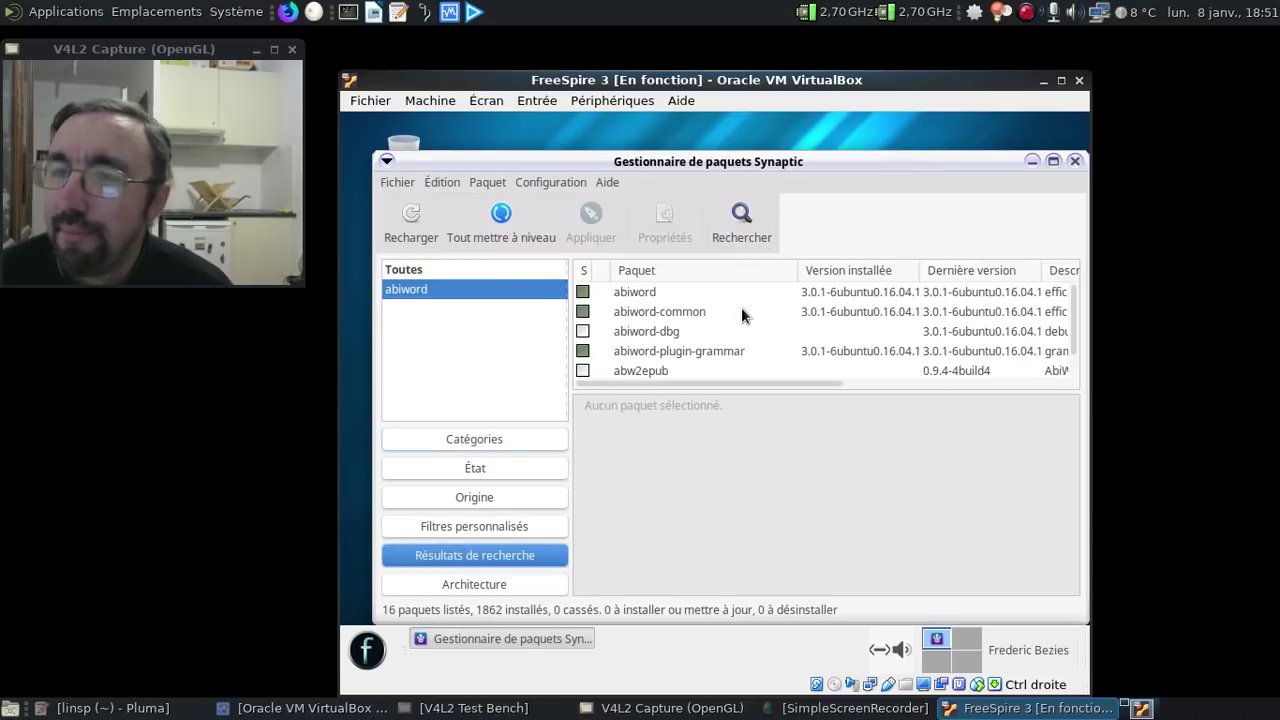
right_click(656, 312)
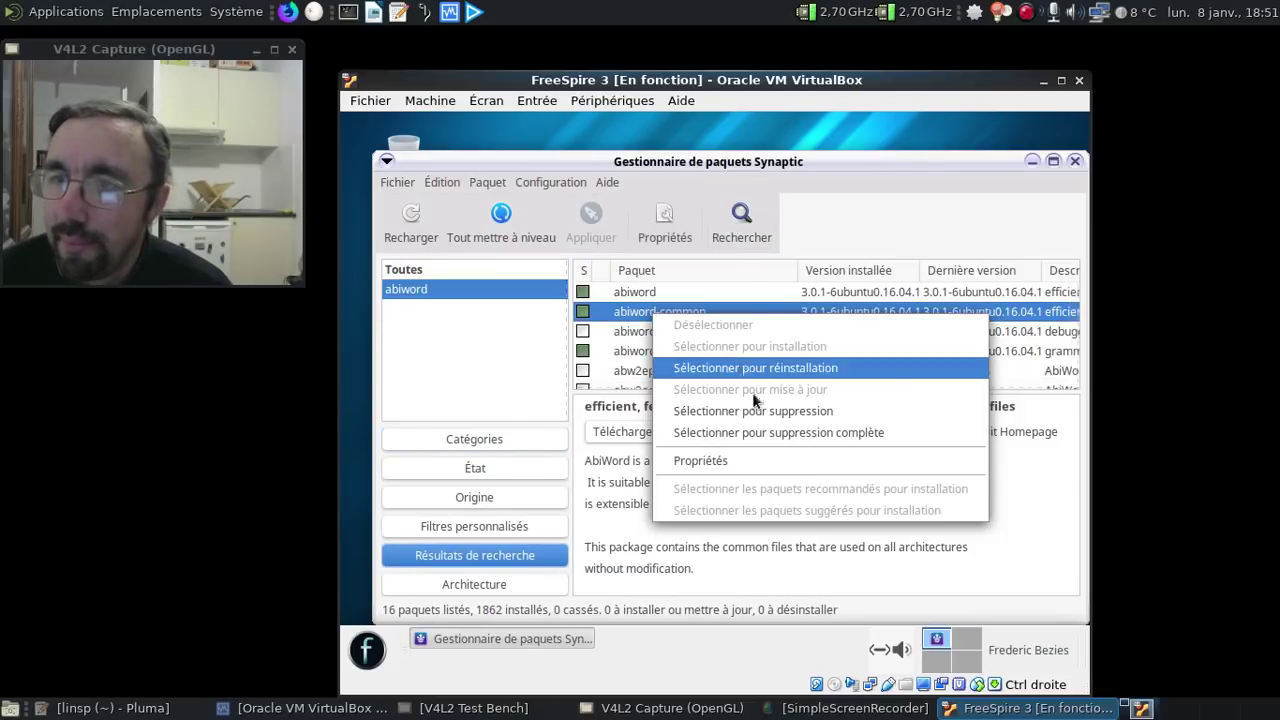
left_click(767, 431)
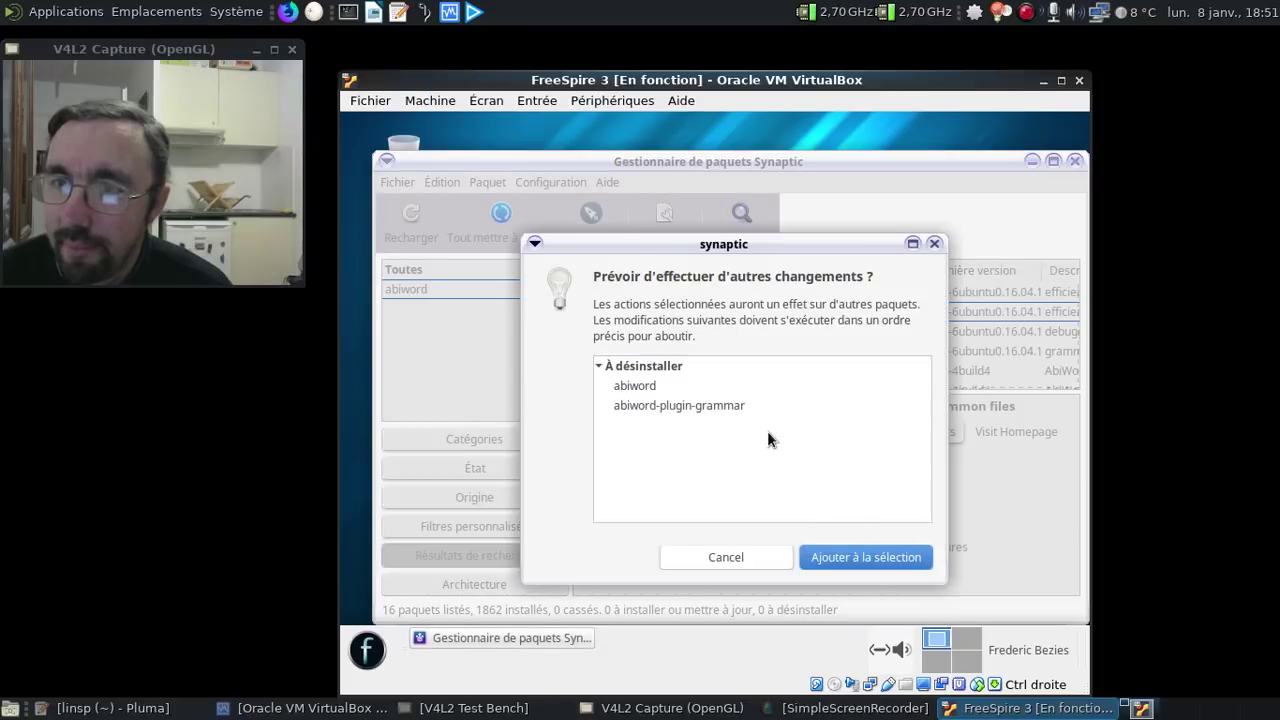
left_click(881, 559)
- Search gnumeric and mark gnumeric-common plus gnumeric for complete removal
left_click(753, 212)
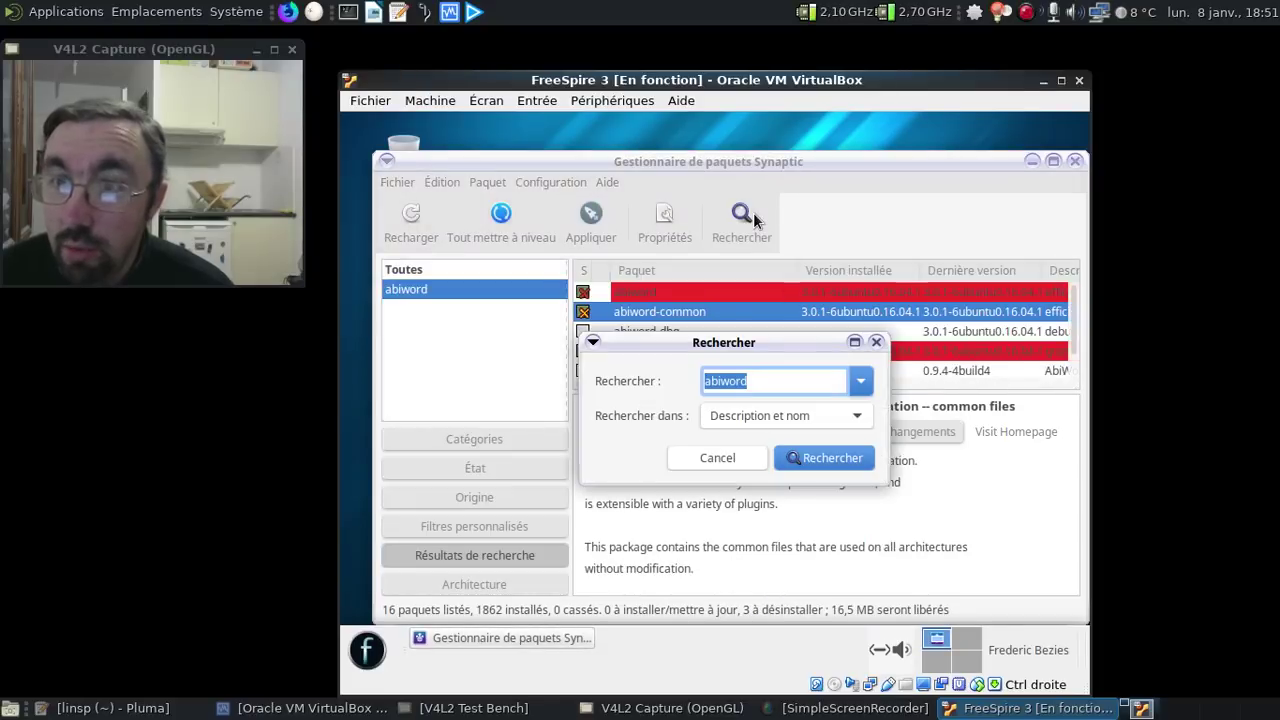
type("gnumeric")
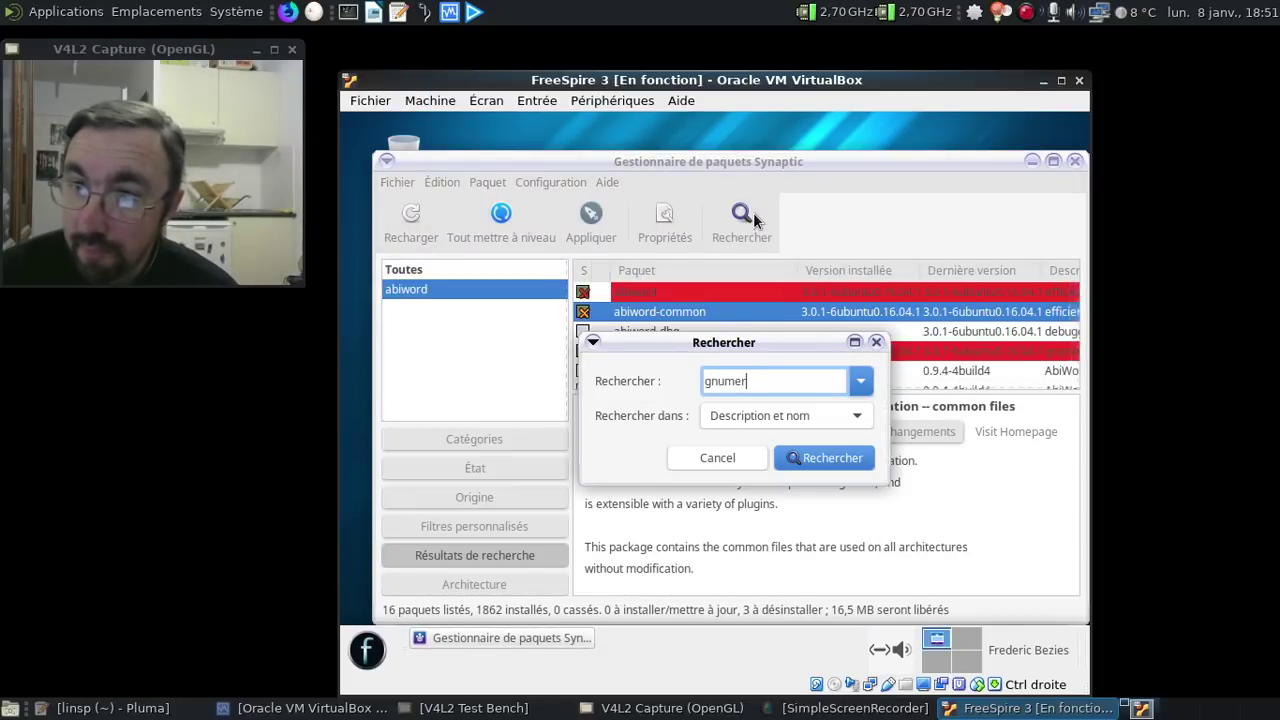
key("Return")
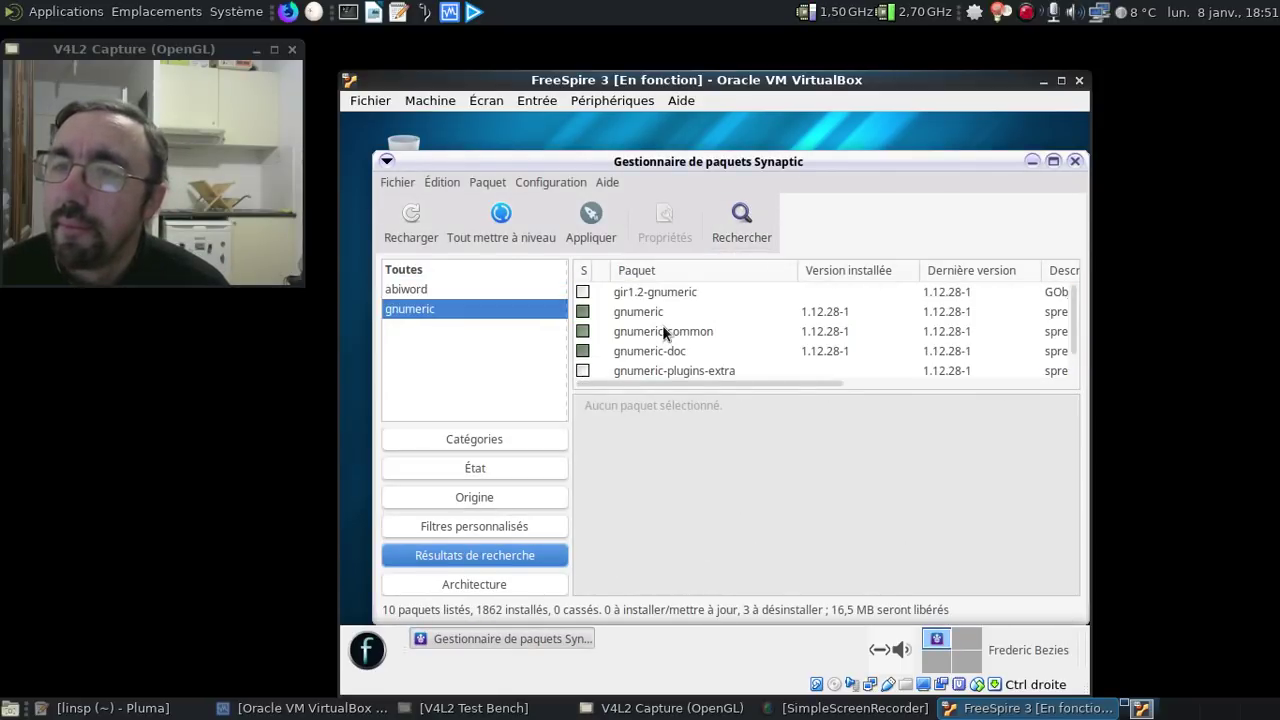
right_click(667, 331)
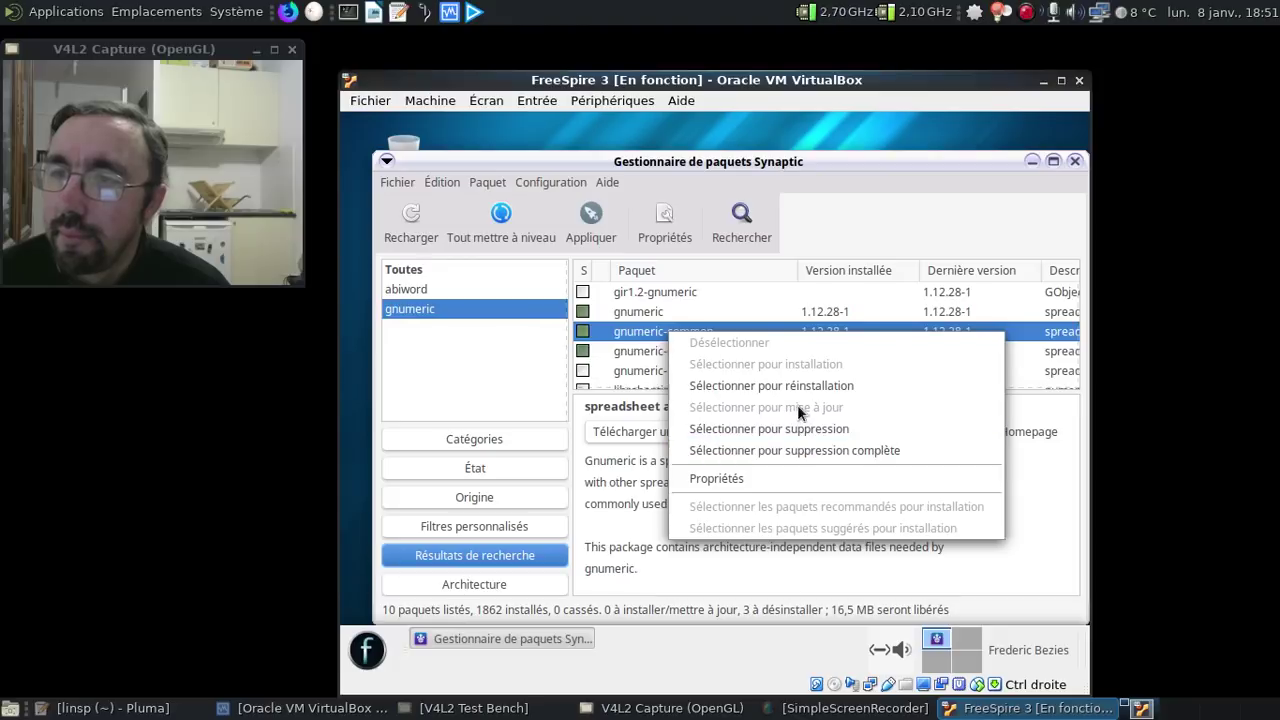
left_click(800, 451)
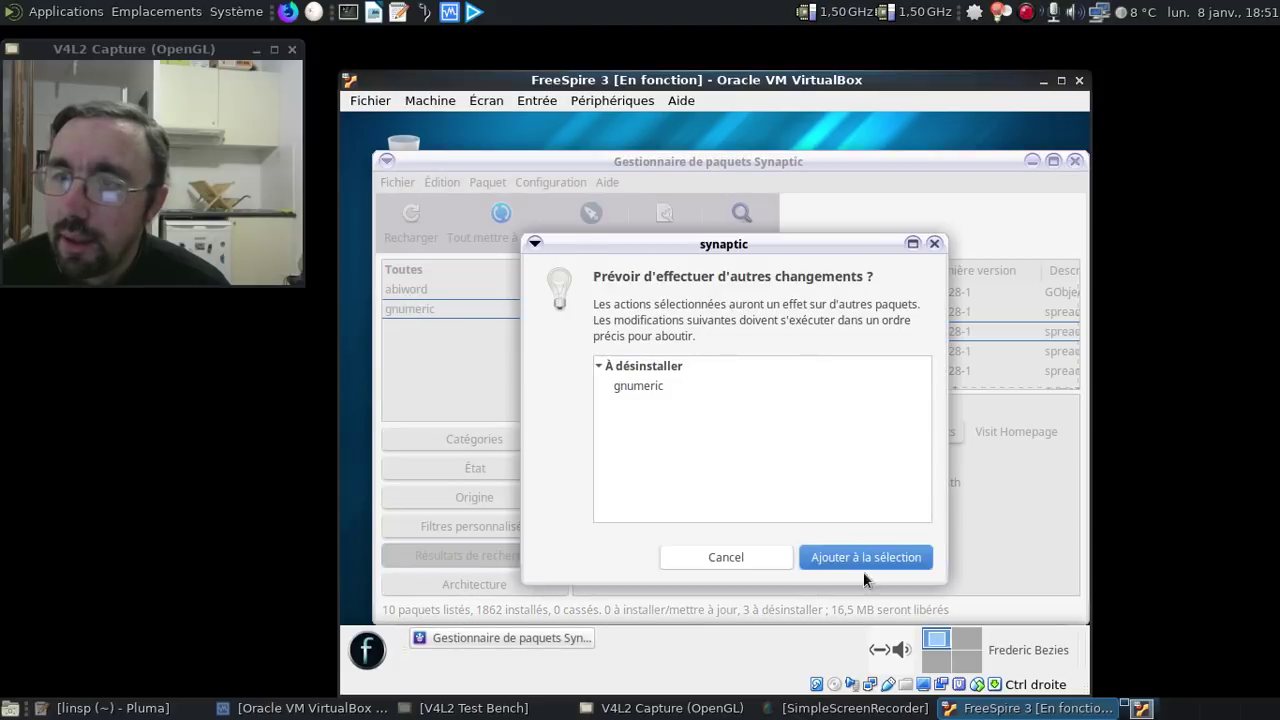
left_click(856, 557)
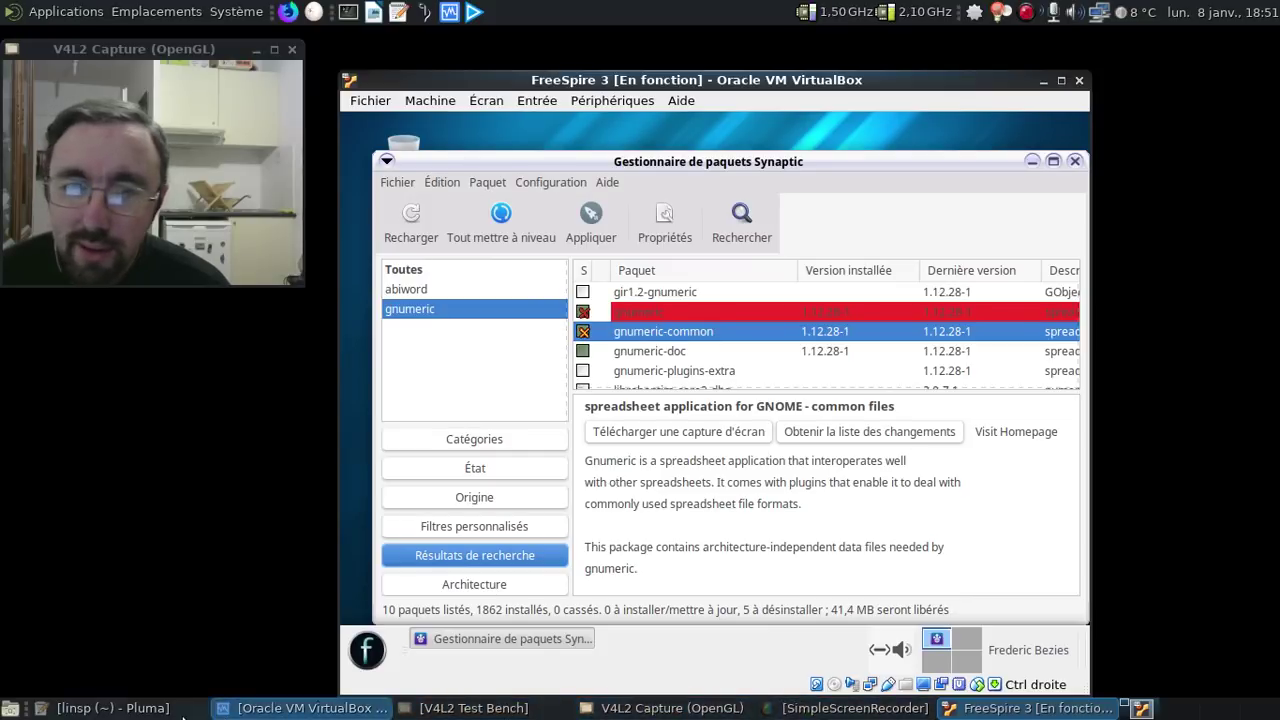
left_click(130, 712)
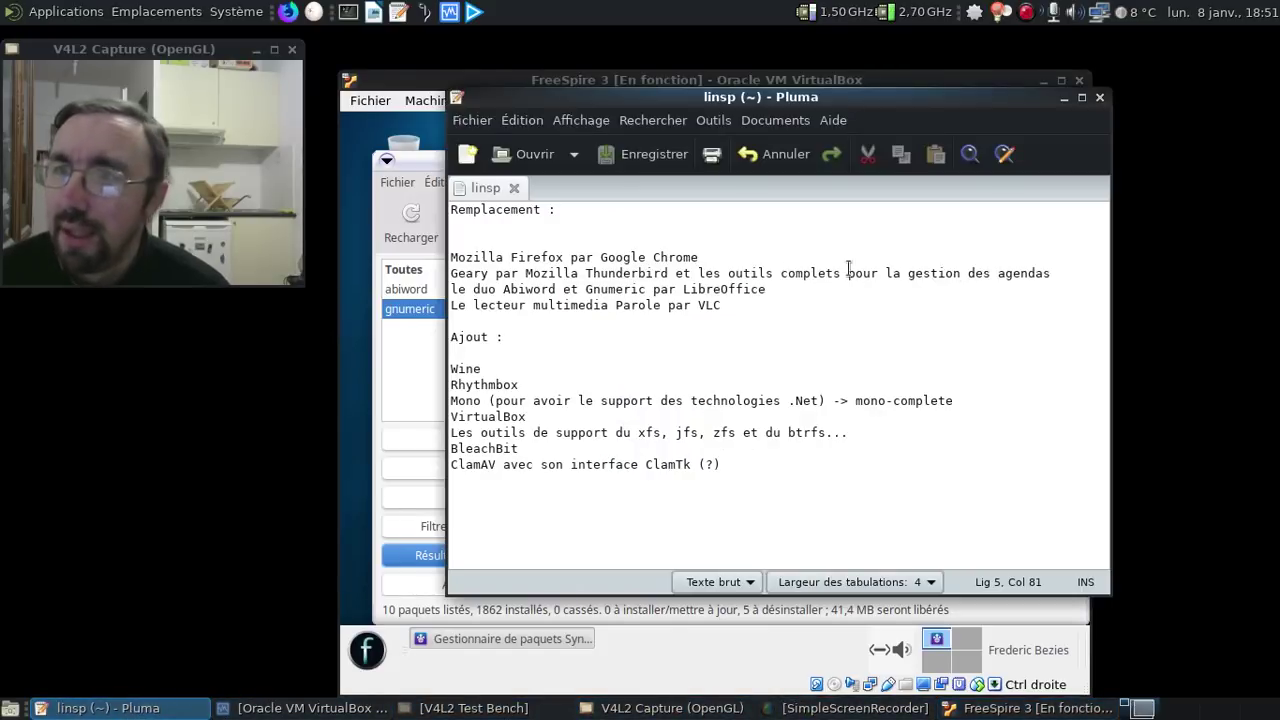
- Add '*' to notes line 6, then mark gnumeric-doc for complete removal in Synaptic
left_click(803, 295)
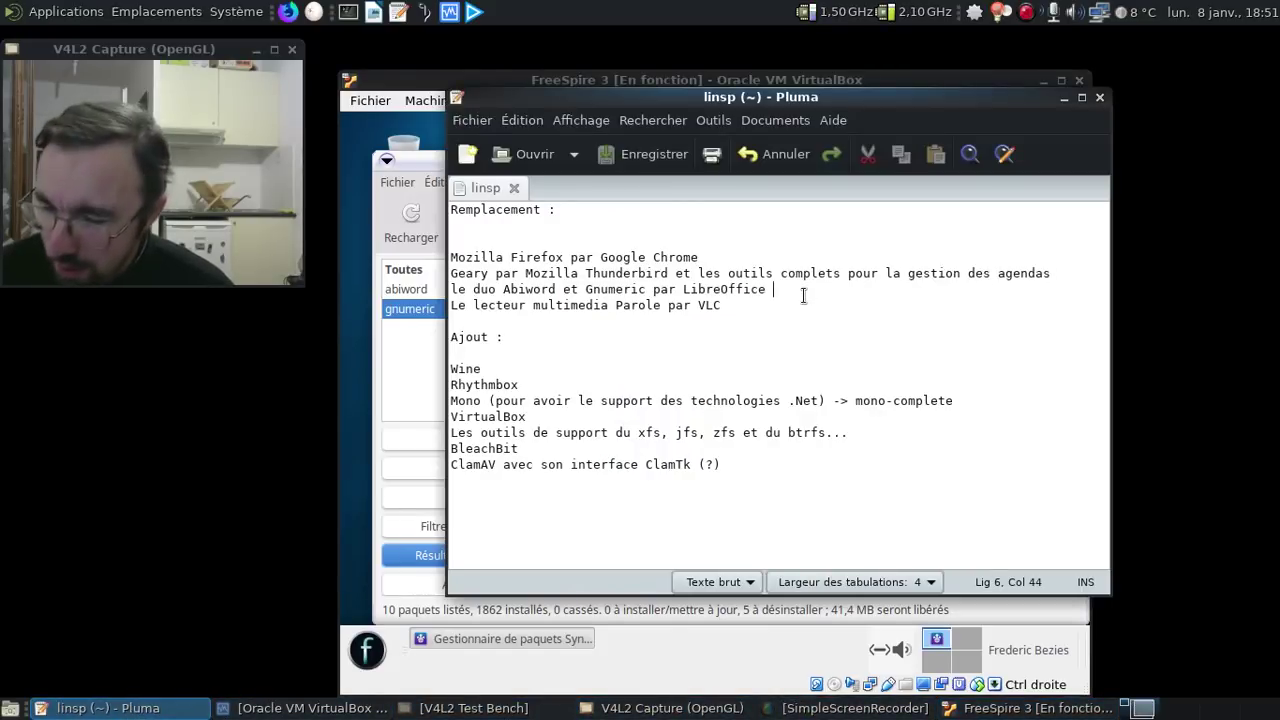
type("*")
left_click(417, 357)
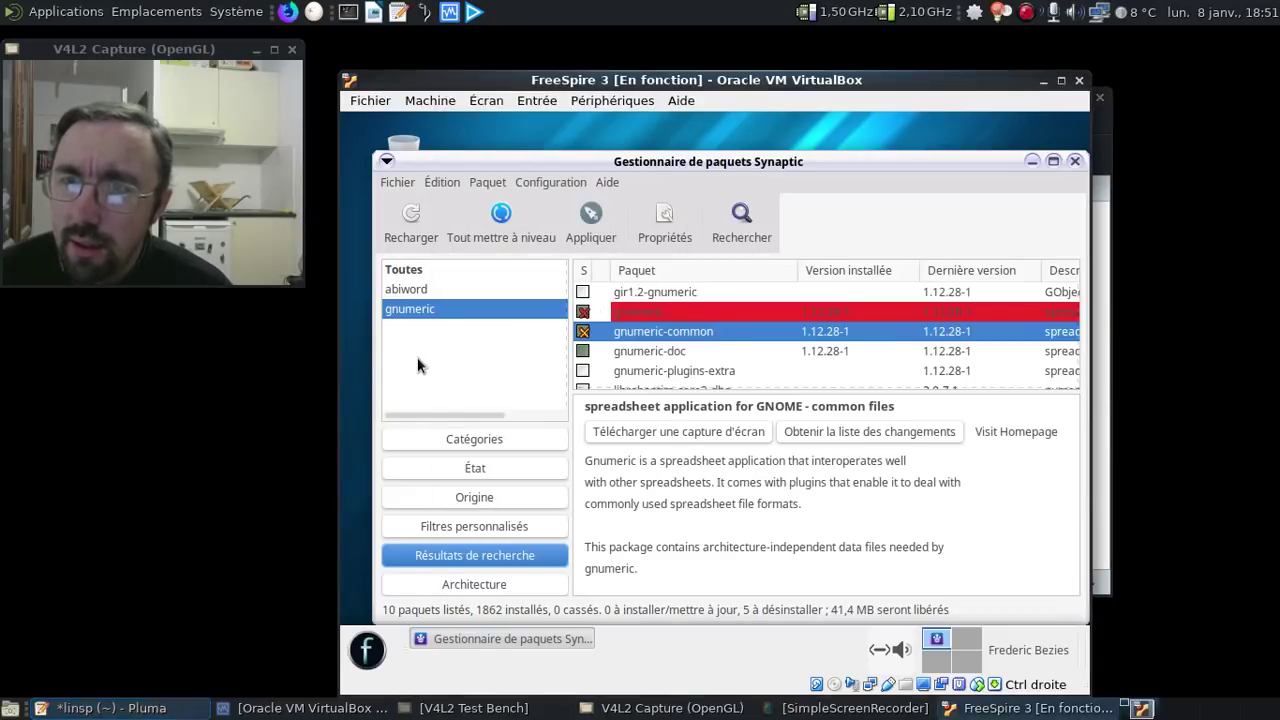
left_click(665, 351)
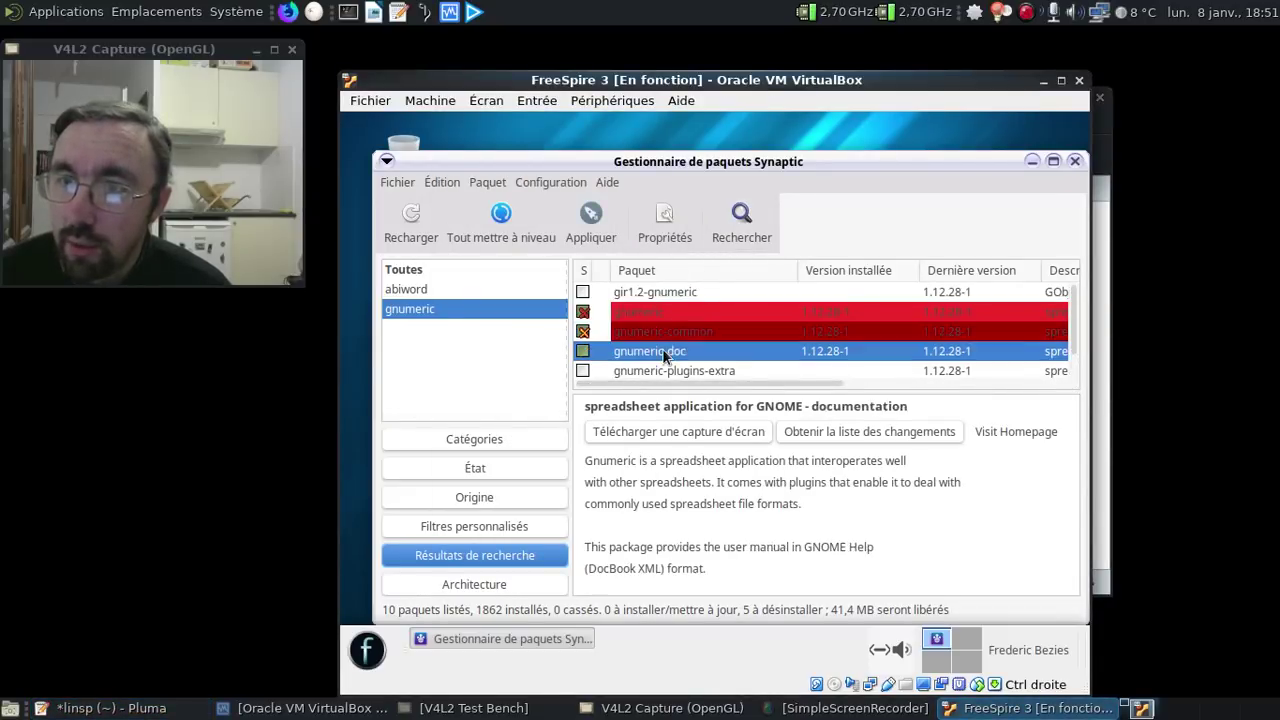
right_click(665, 351)
left_click(771, 466)
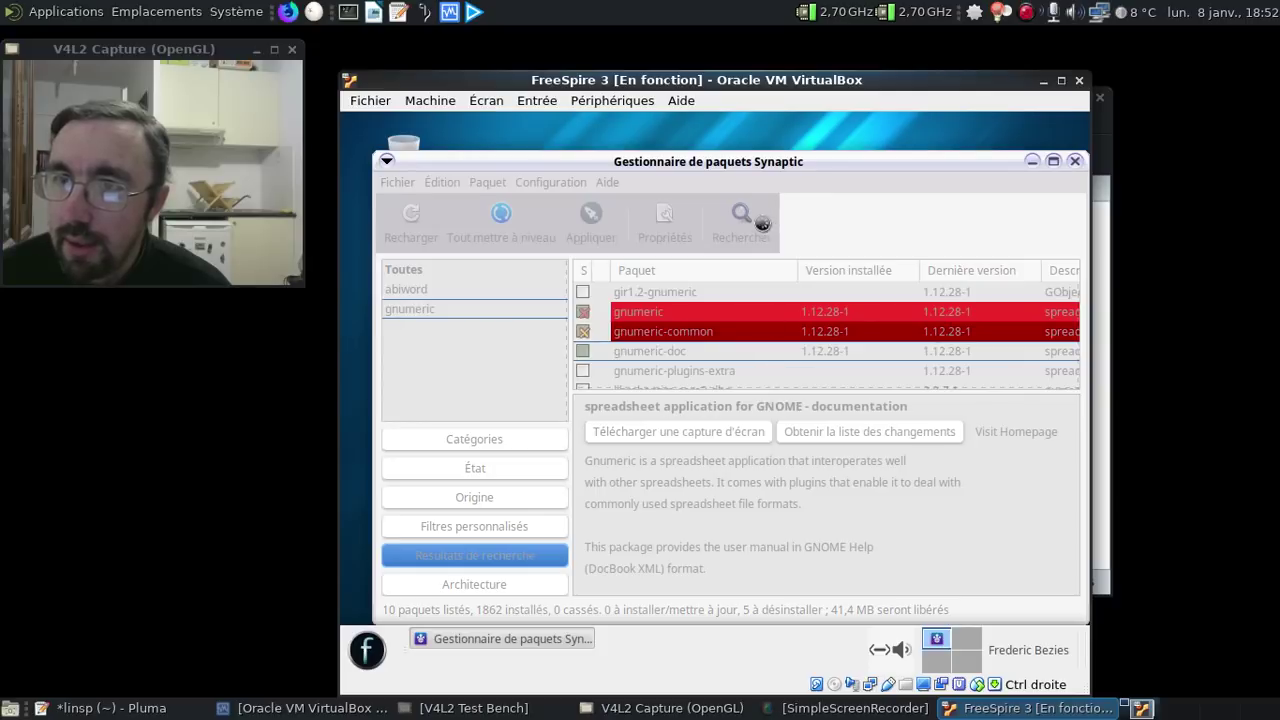
left_click(745, 222)
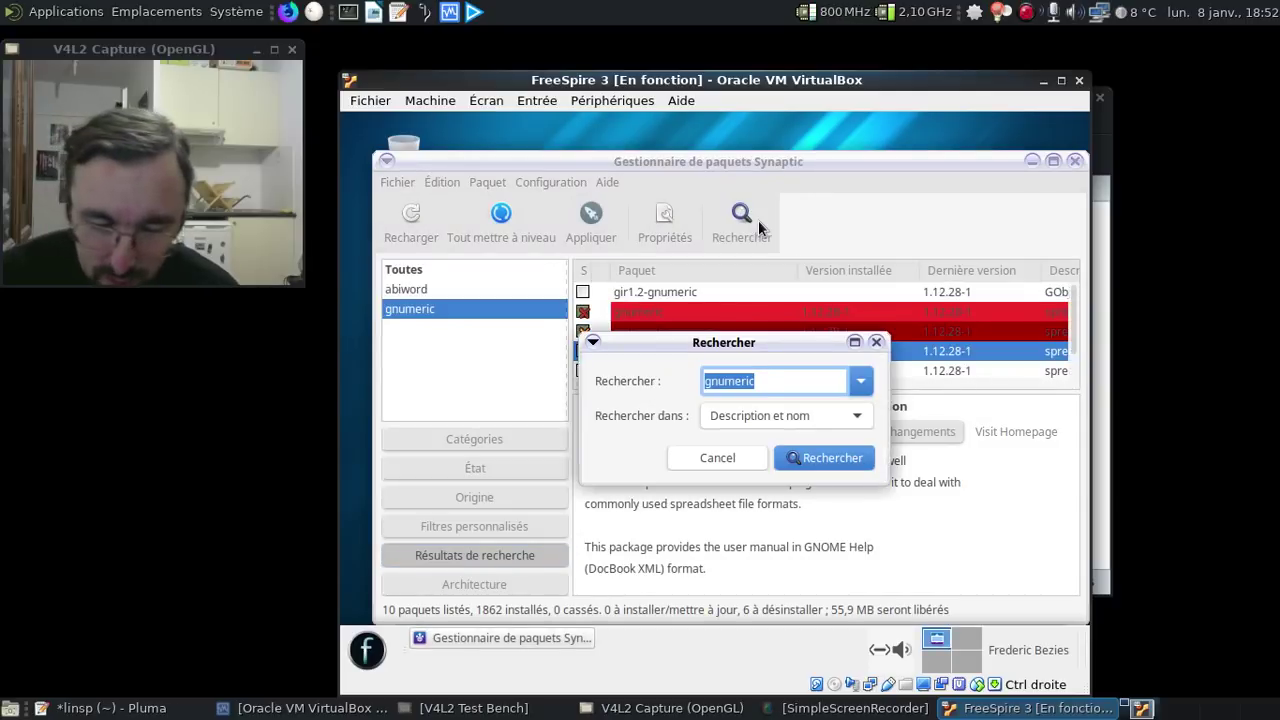
- Mark parole for complete removal from the search results
type("gnumeric")
key("Return")
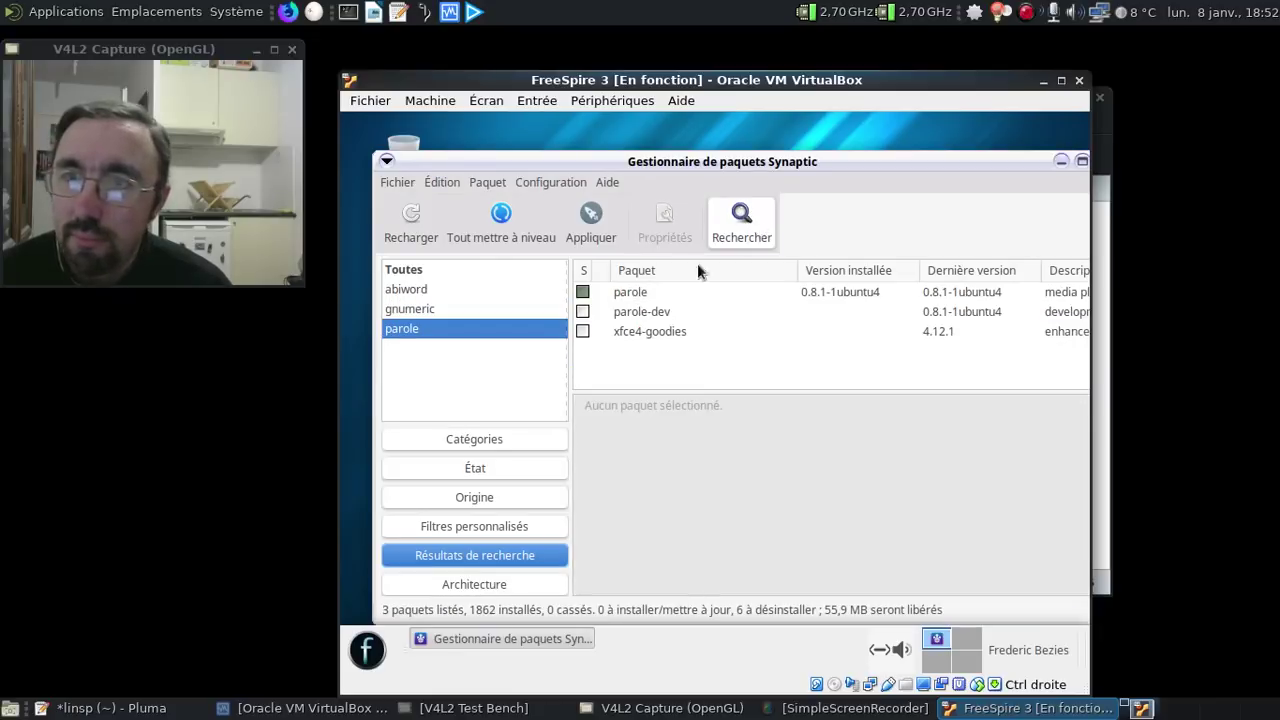
left_click(583, 292)
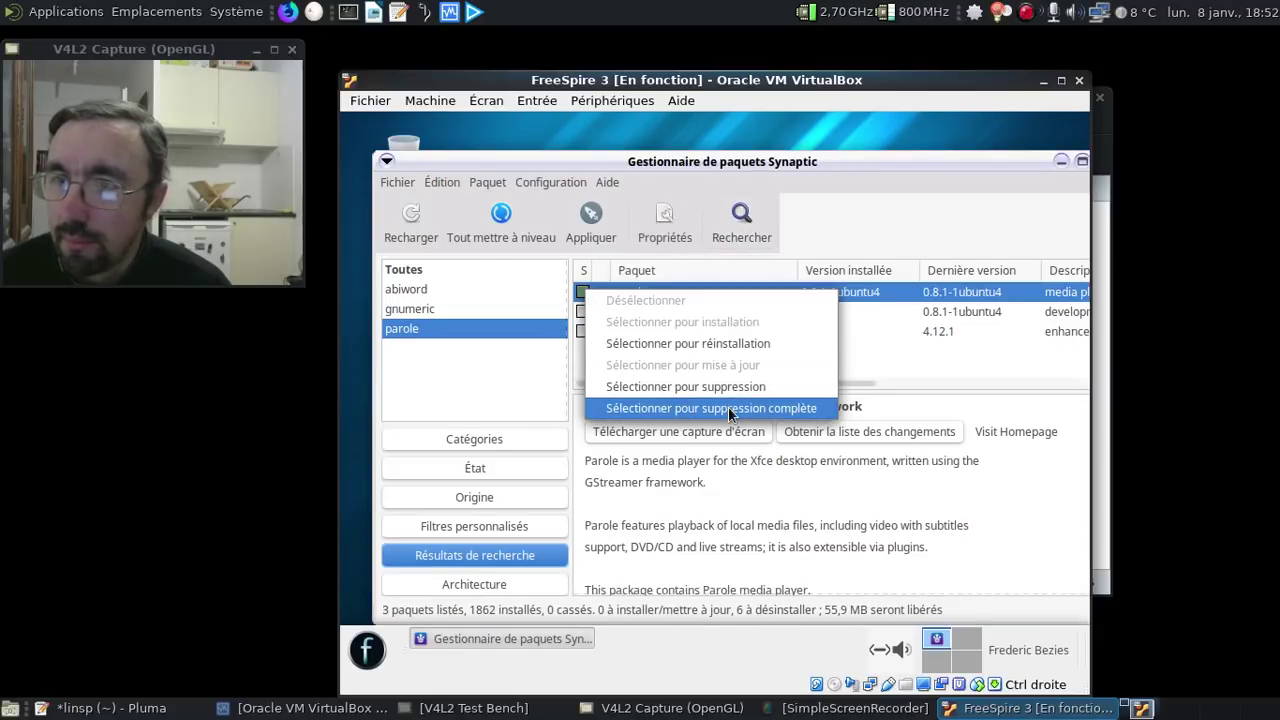
left_click(726, 408)
- Search 'gear' and mark geary for complete removal
left_click(753, 212)
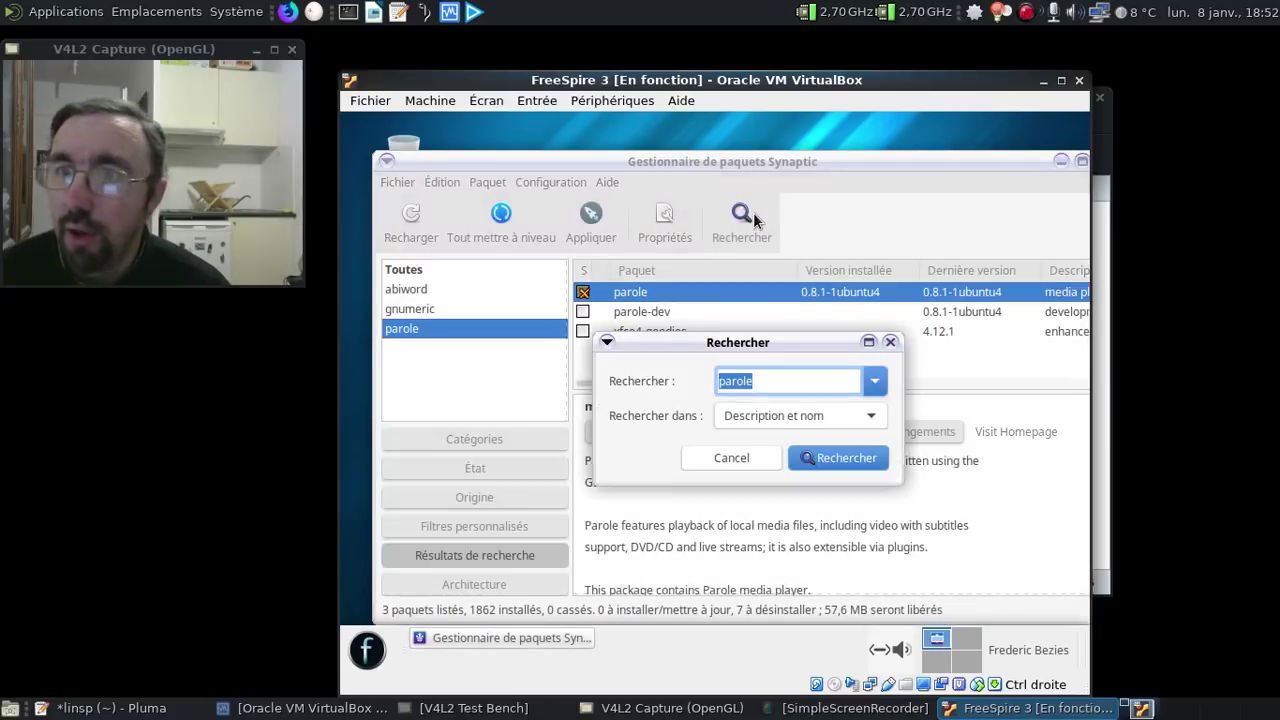
type("gear")
key("Return")
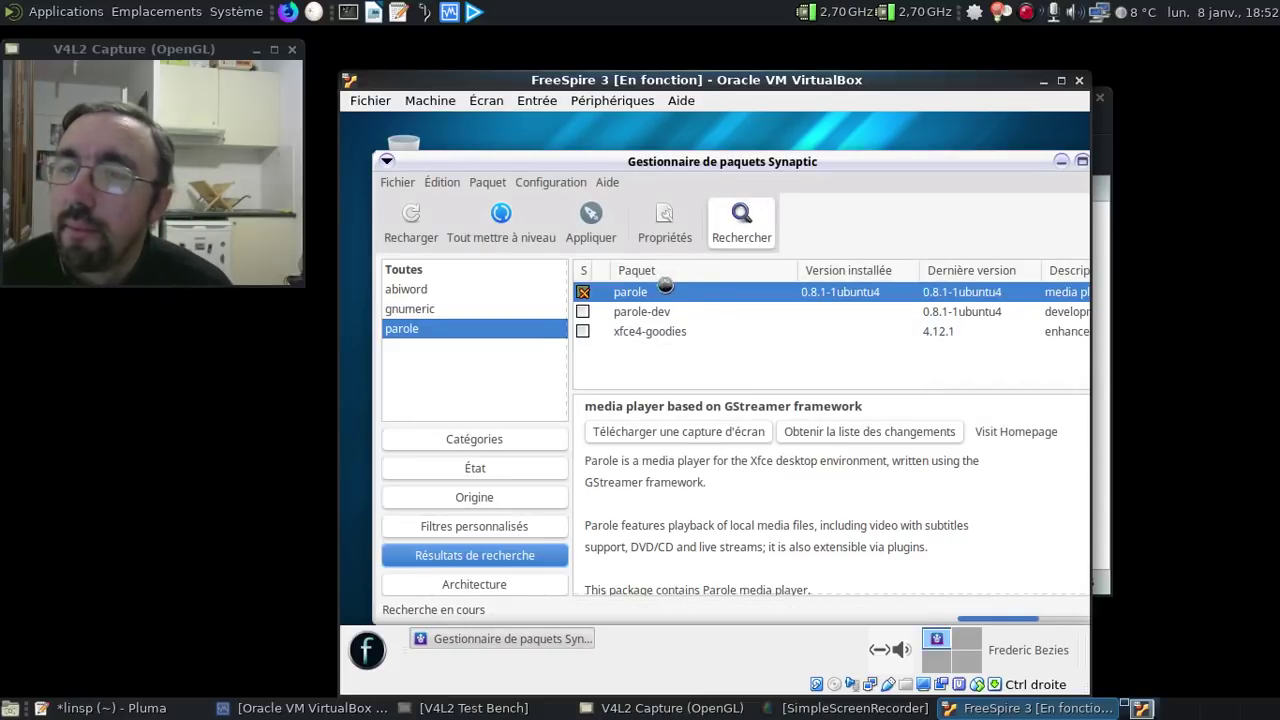
left_click(583, 293)
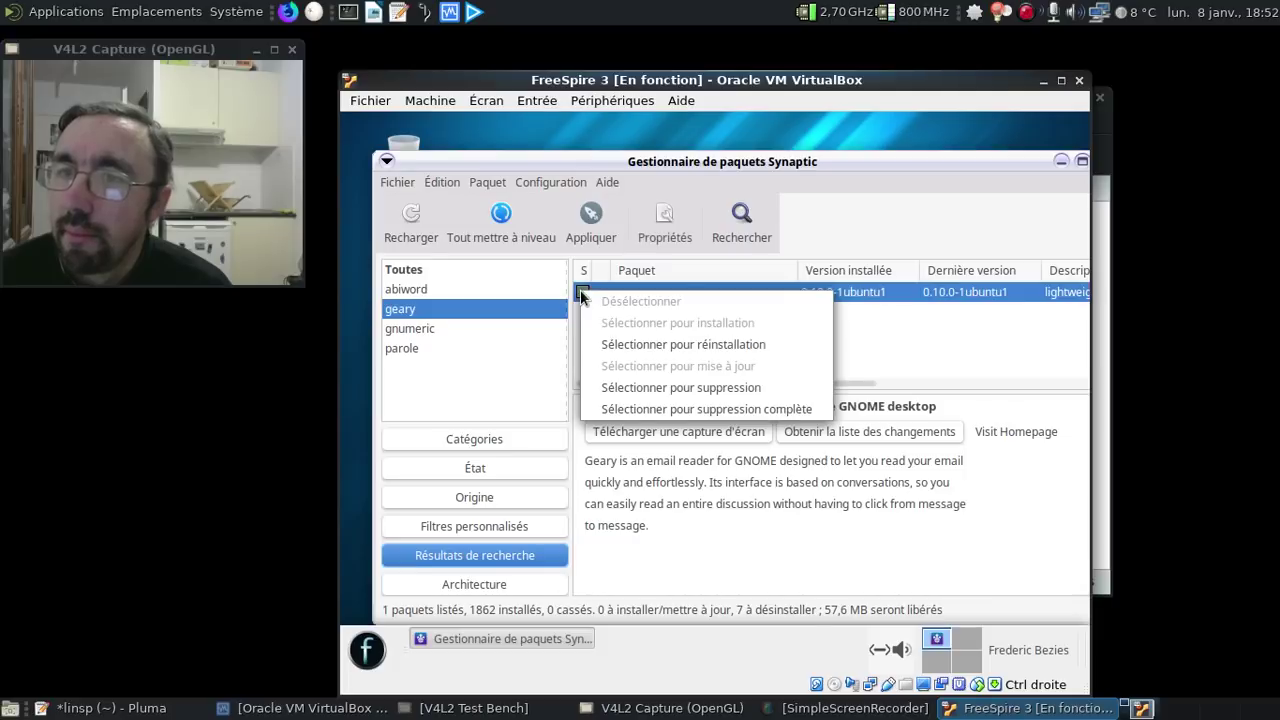
left_click(720, 408)
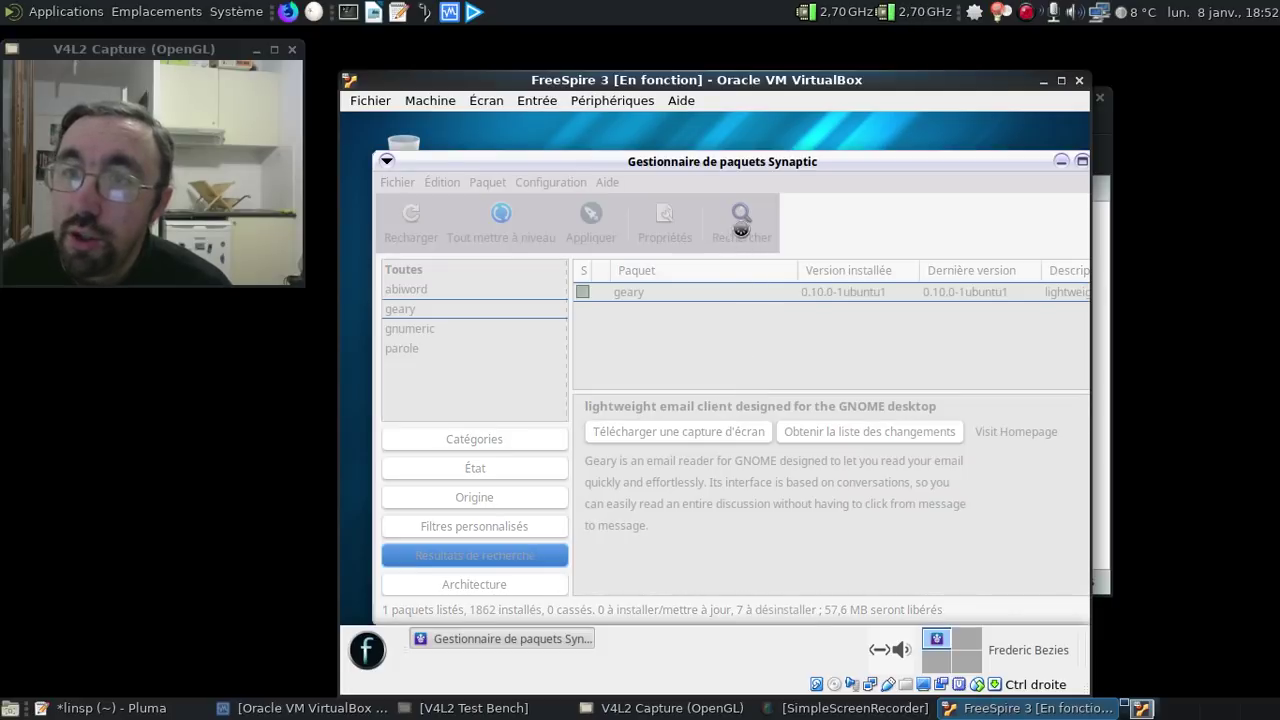
- Search 'audaci' and mark audacious, audacious-plugins and audacious-plugins-data for complete removal
left_click(741, 222)
type("au")
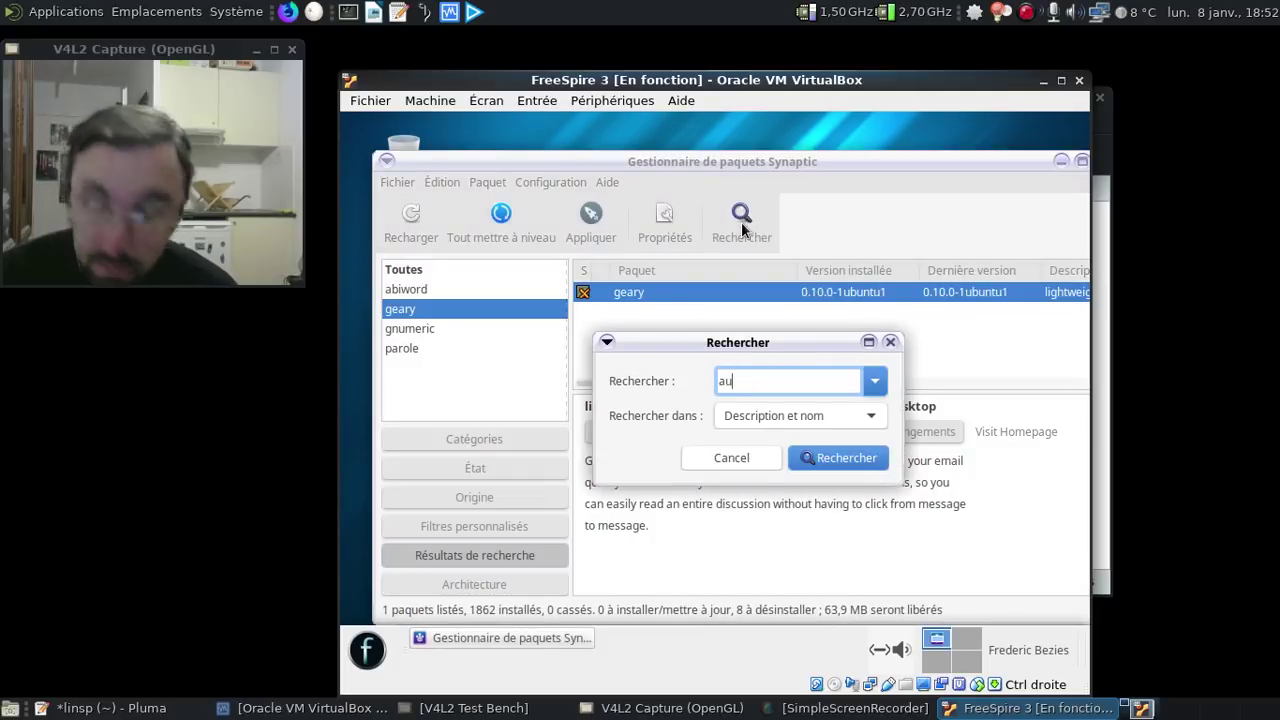
type("dacious")
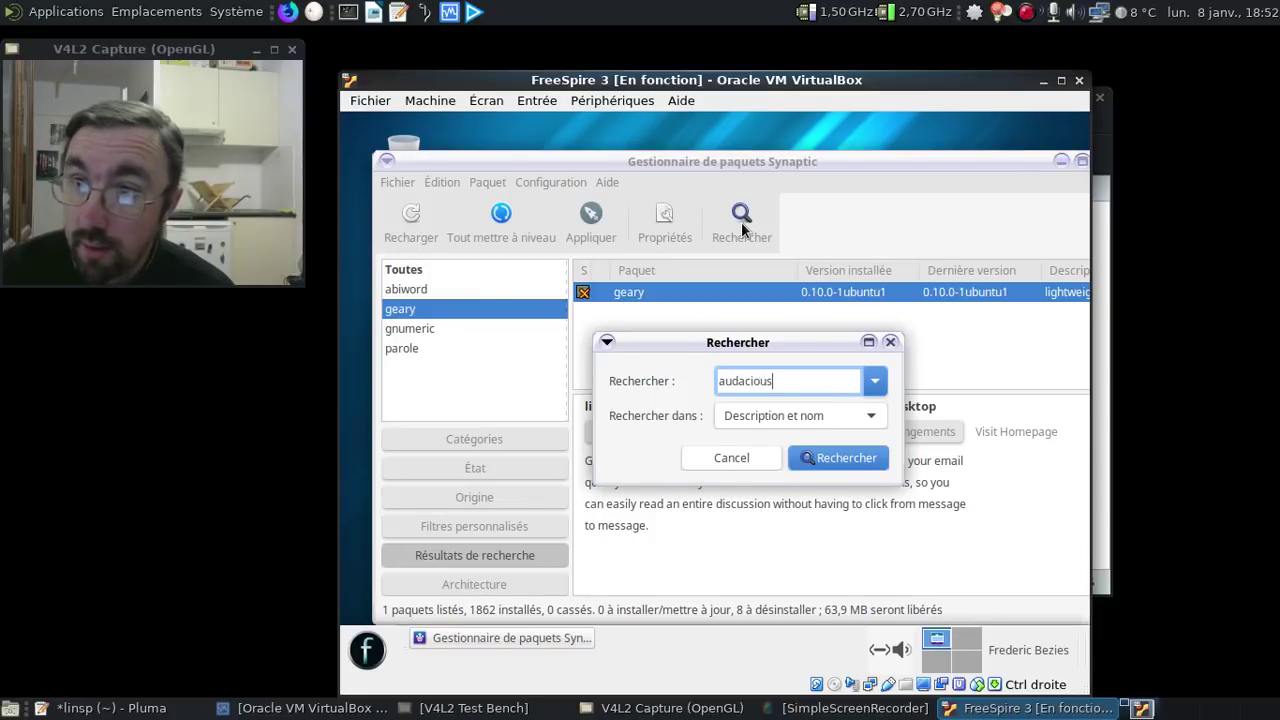
key("Return")
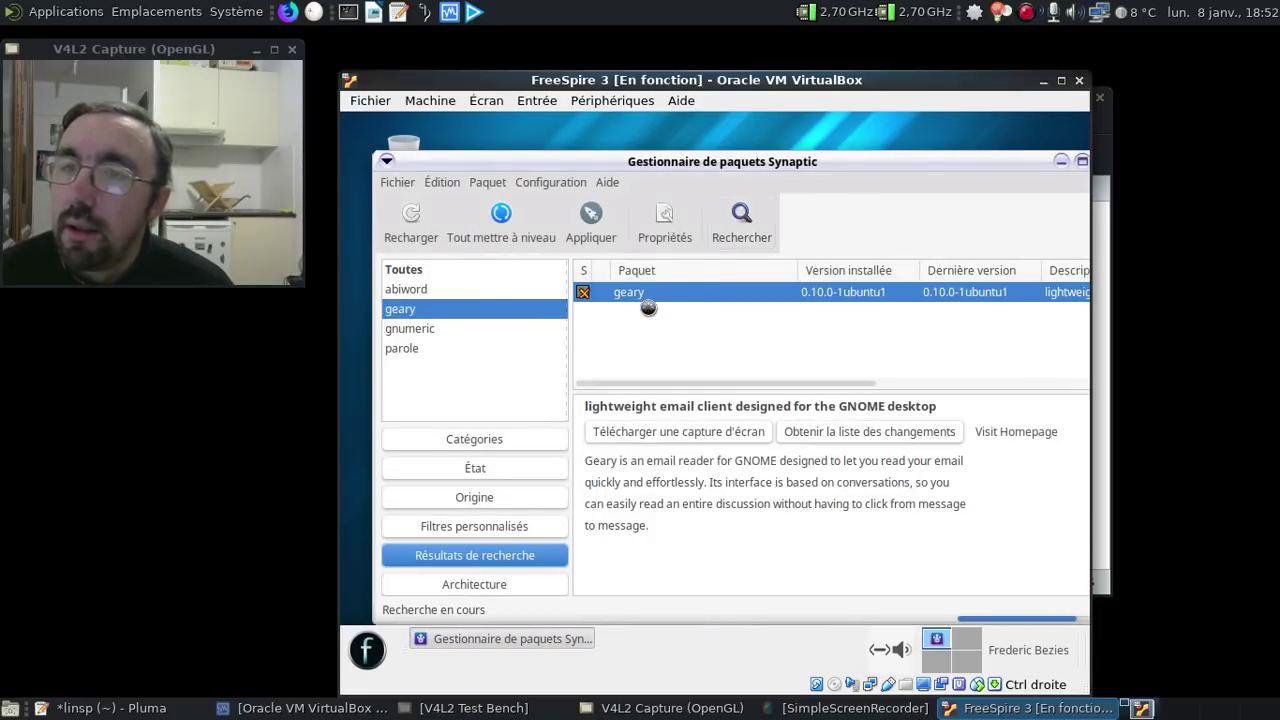
left_click(581, 292)
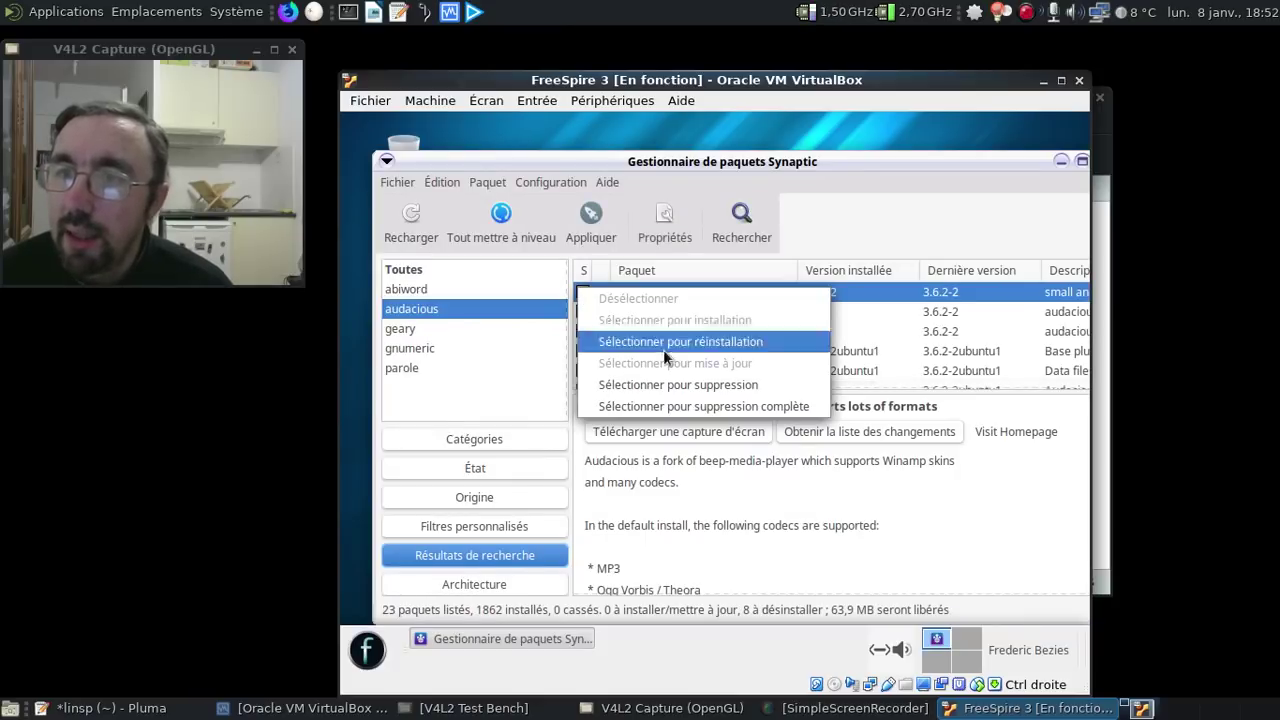
left_click(751, 407)
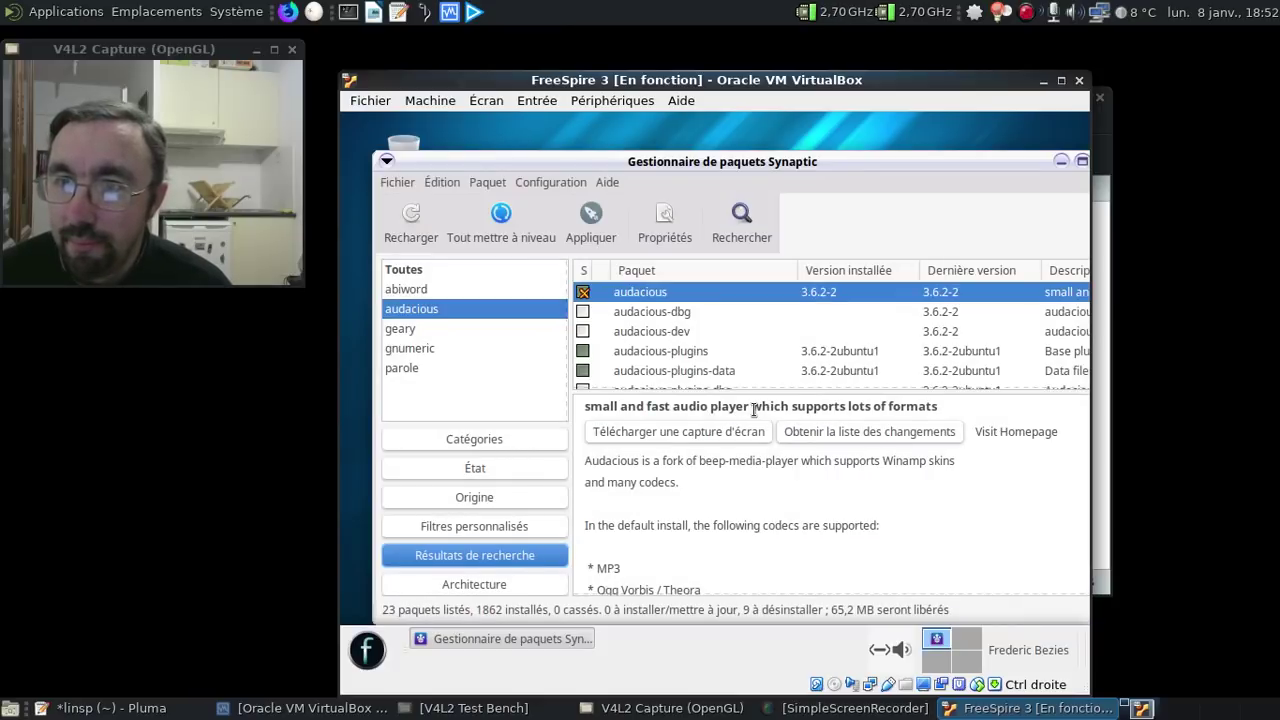
right_click(706, 353)
left_click(832, 472)
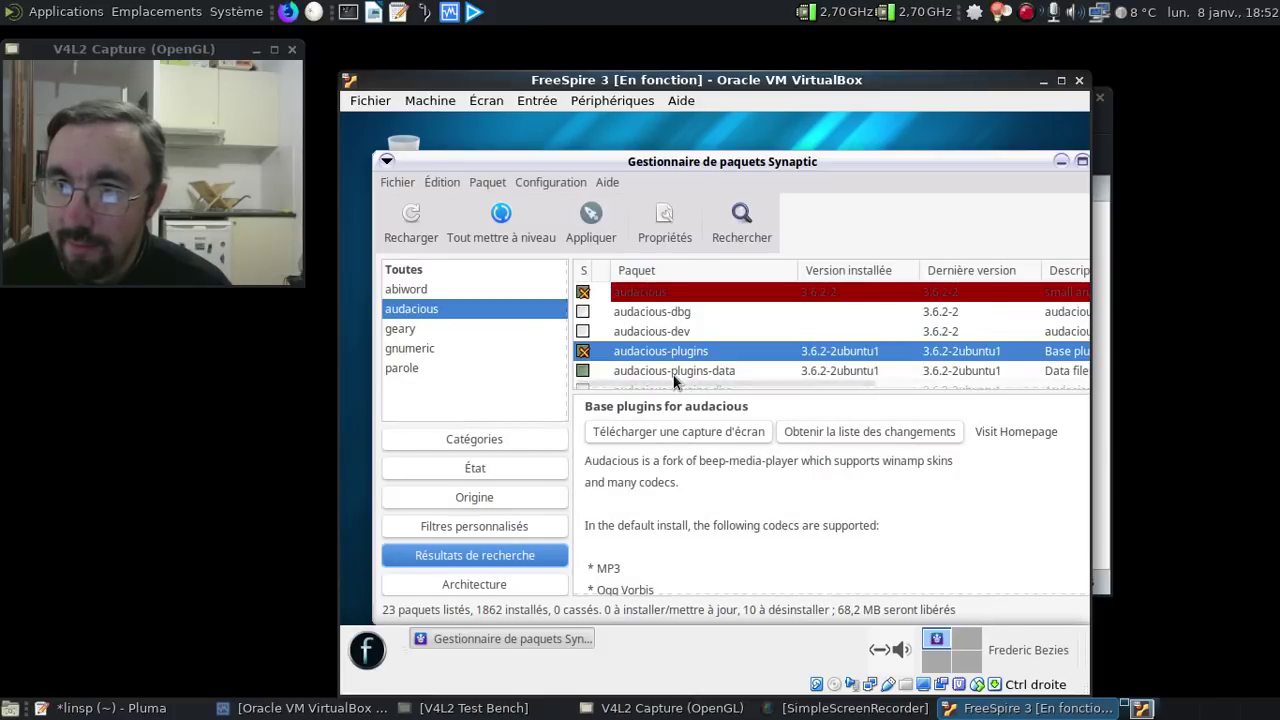
right_click(673, 373)
left_click(819, 491)
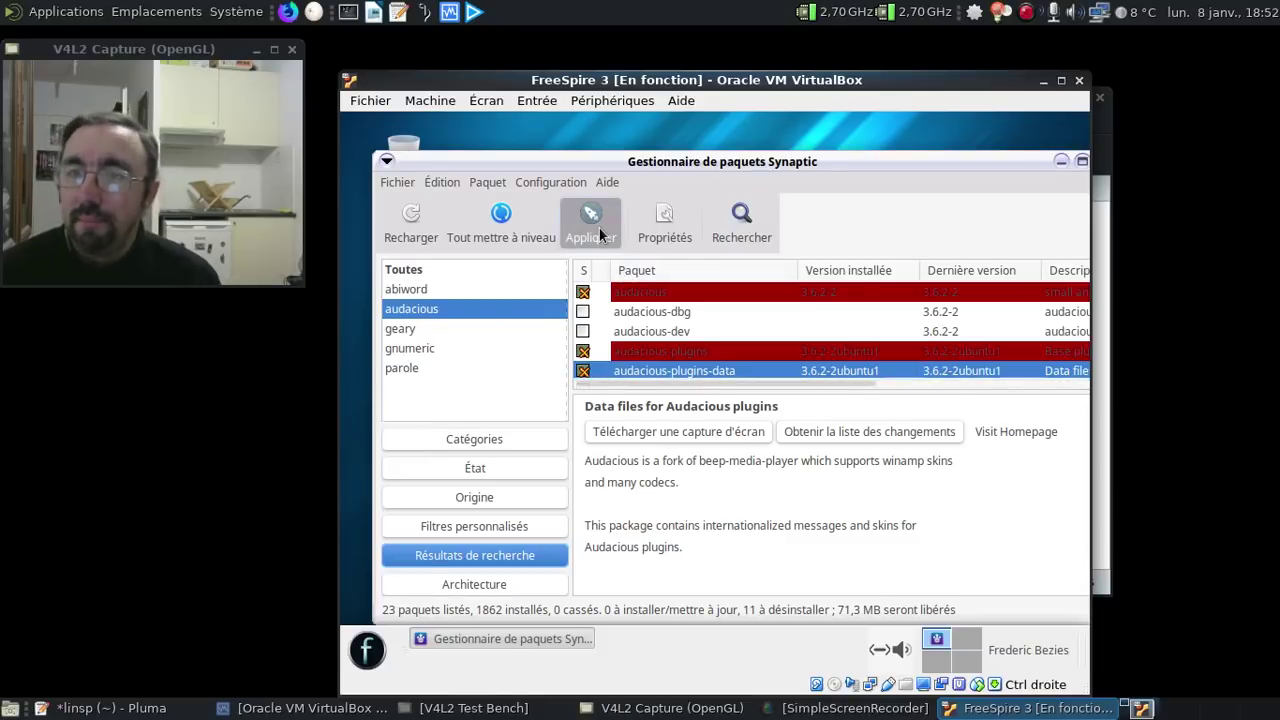
left_click(599, 228)
- Apply the 11 removals with the progress window set to close automatically
left_click(1022, 588)
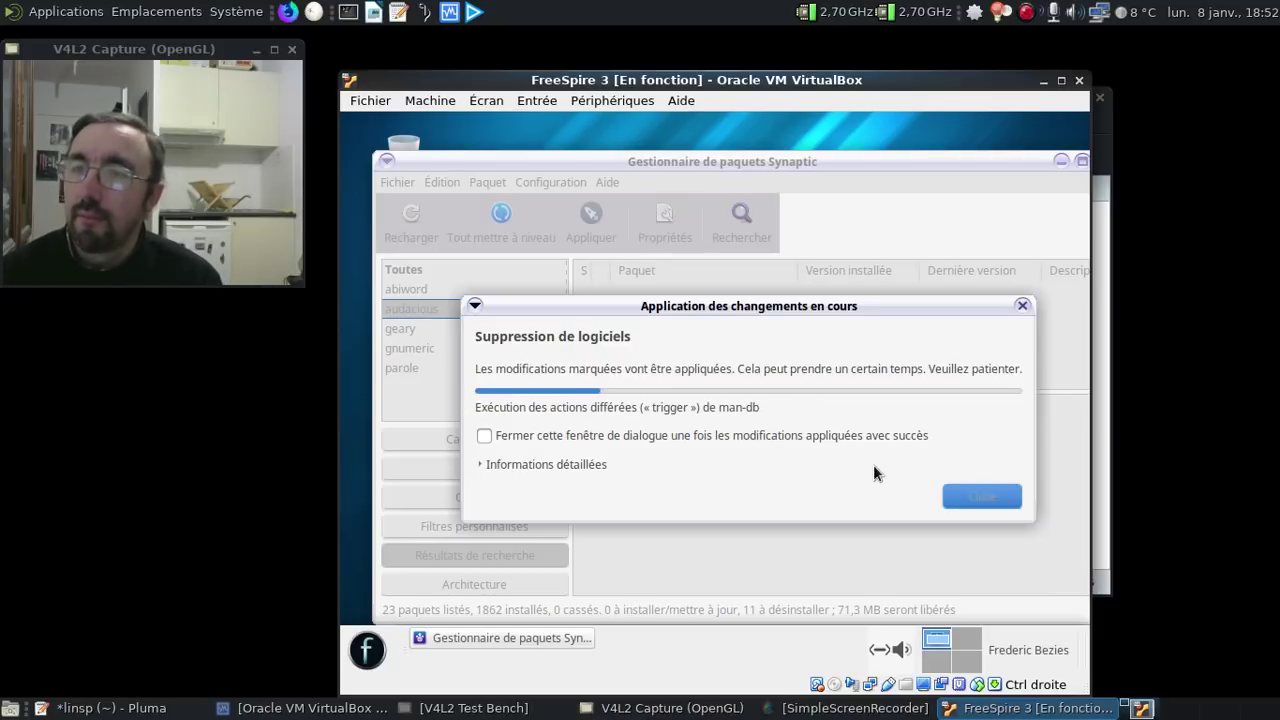
left_click(808, 440)
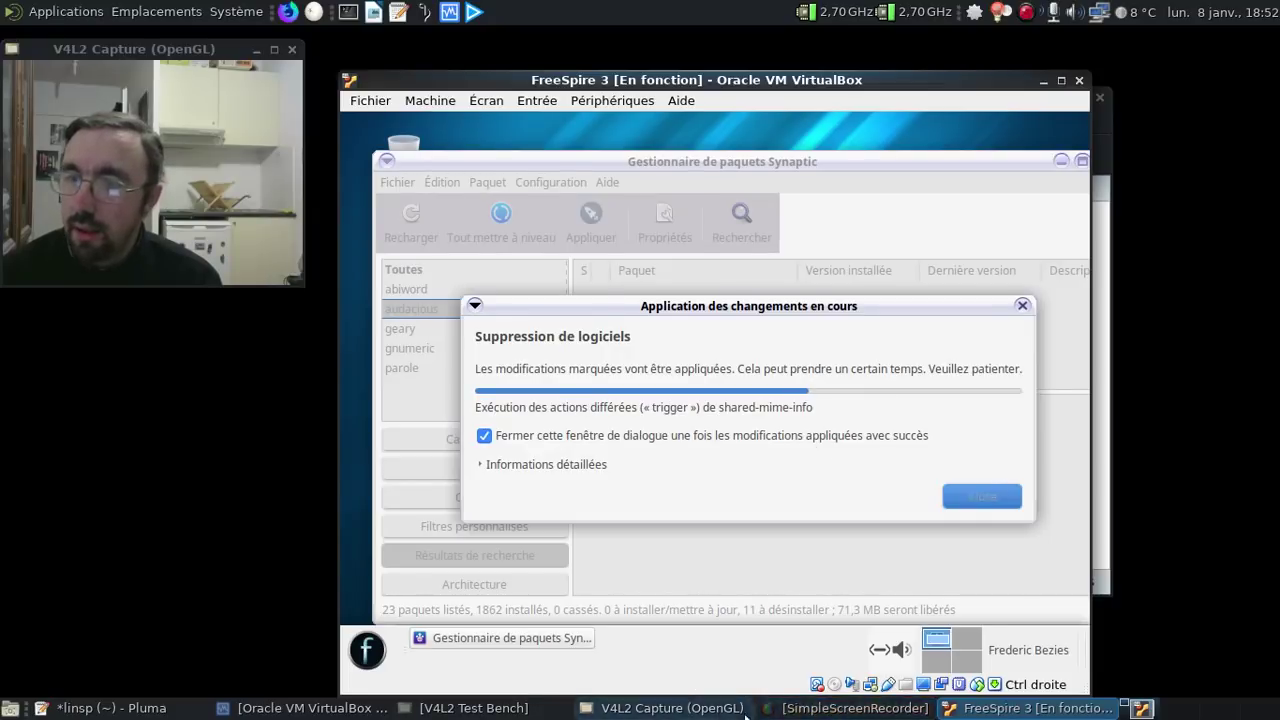
left_click(151, 712)
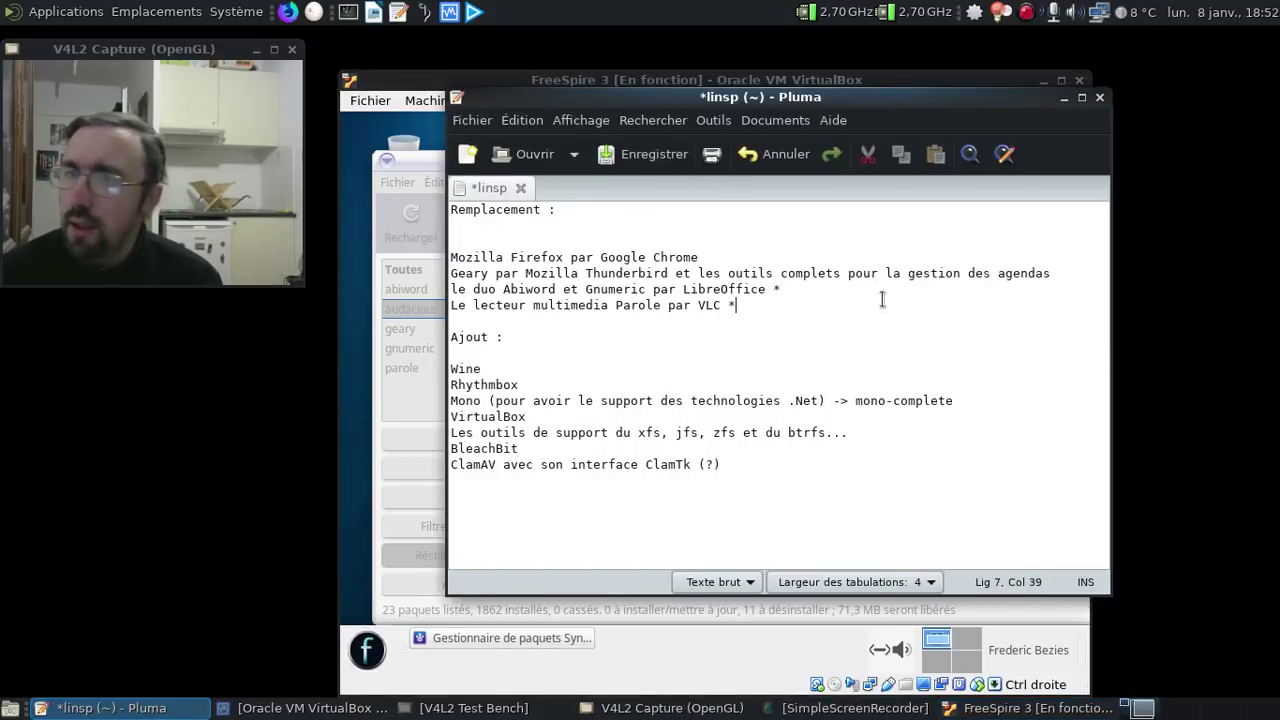
- Save the linsp notes and minimise Pluma
left_click(658, 154)
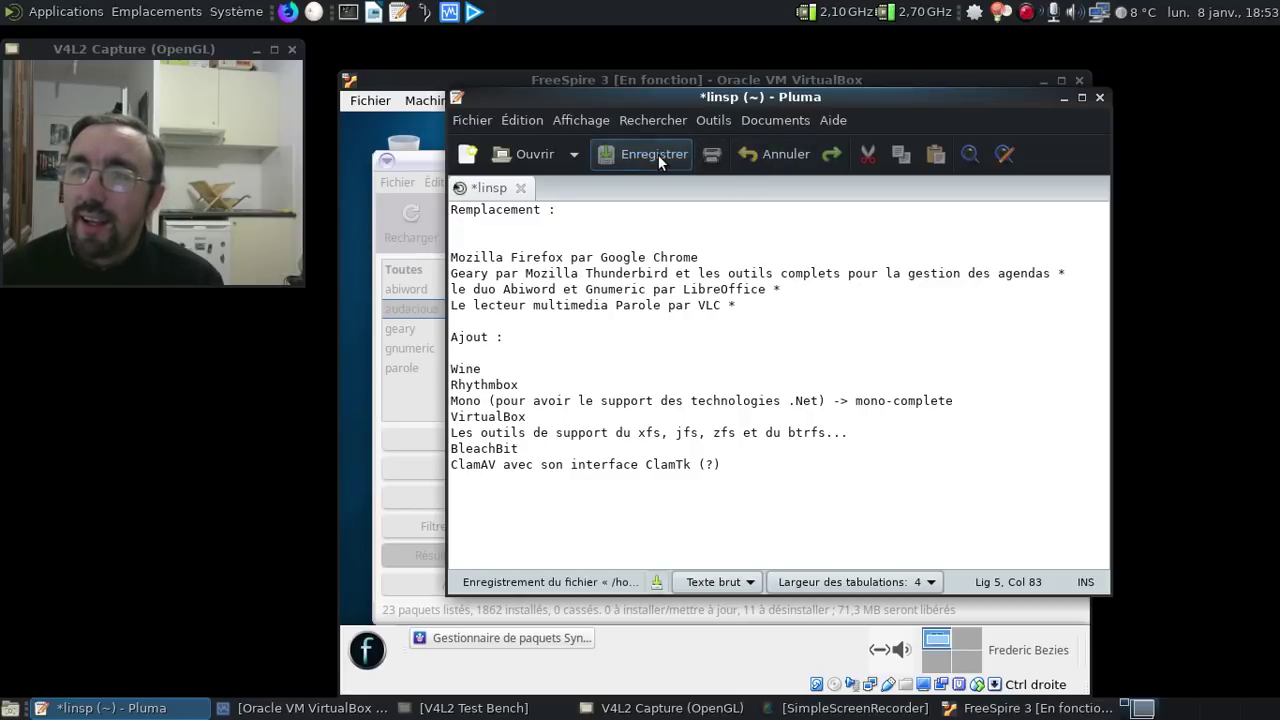
left_click(1062, 98)
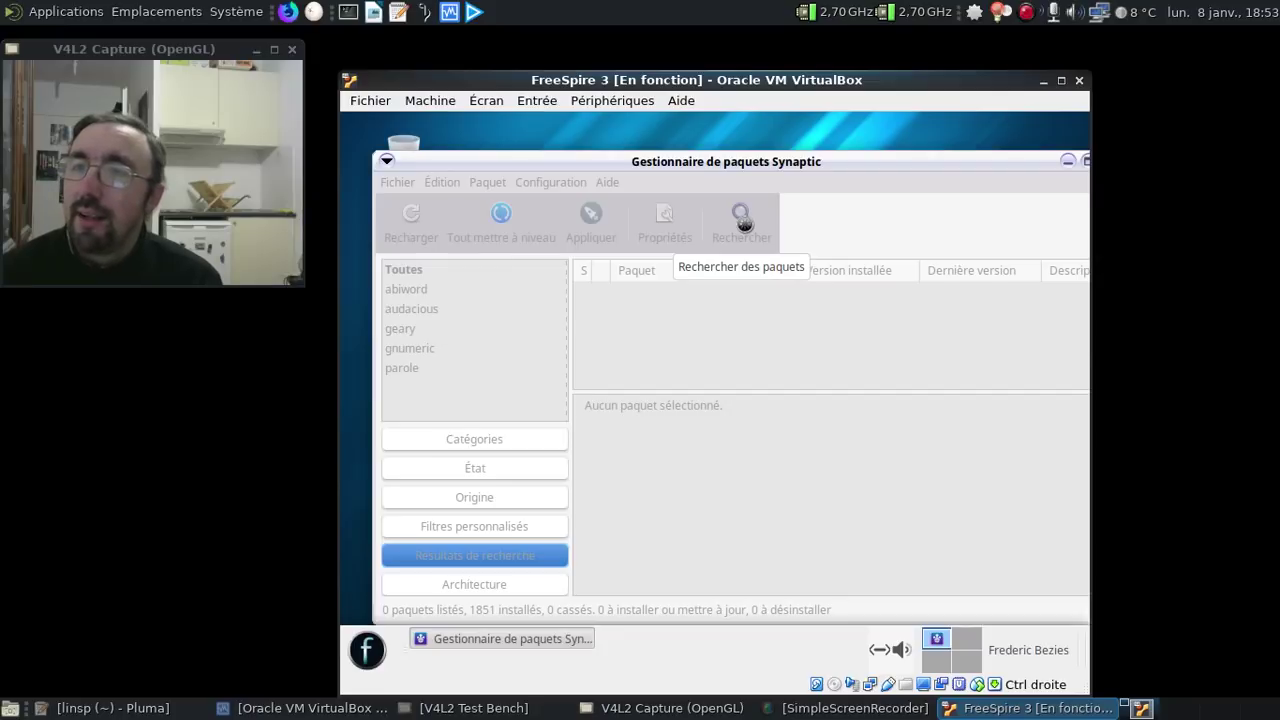
- Search Synaptic for 'libreoffice' and scroll down to the libreoffice-help-fr package
left_click(744, 223)
type("libreoffice")
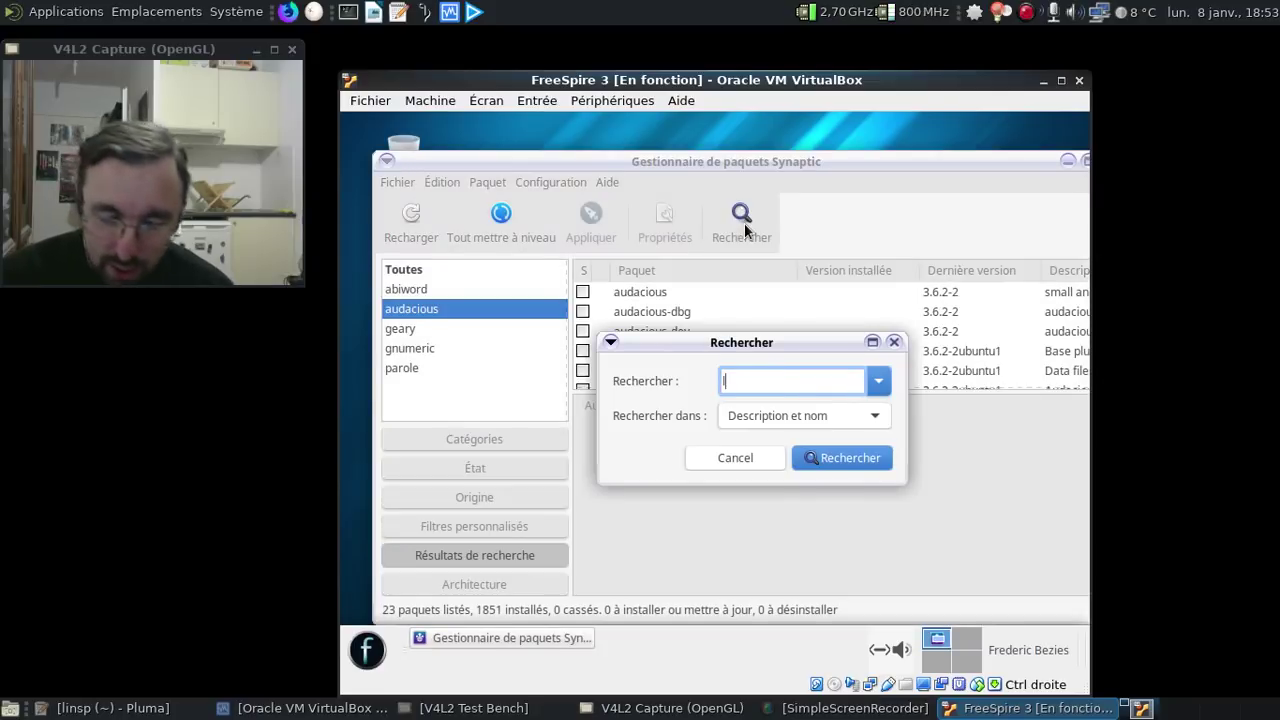
key("Return")
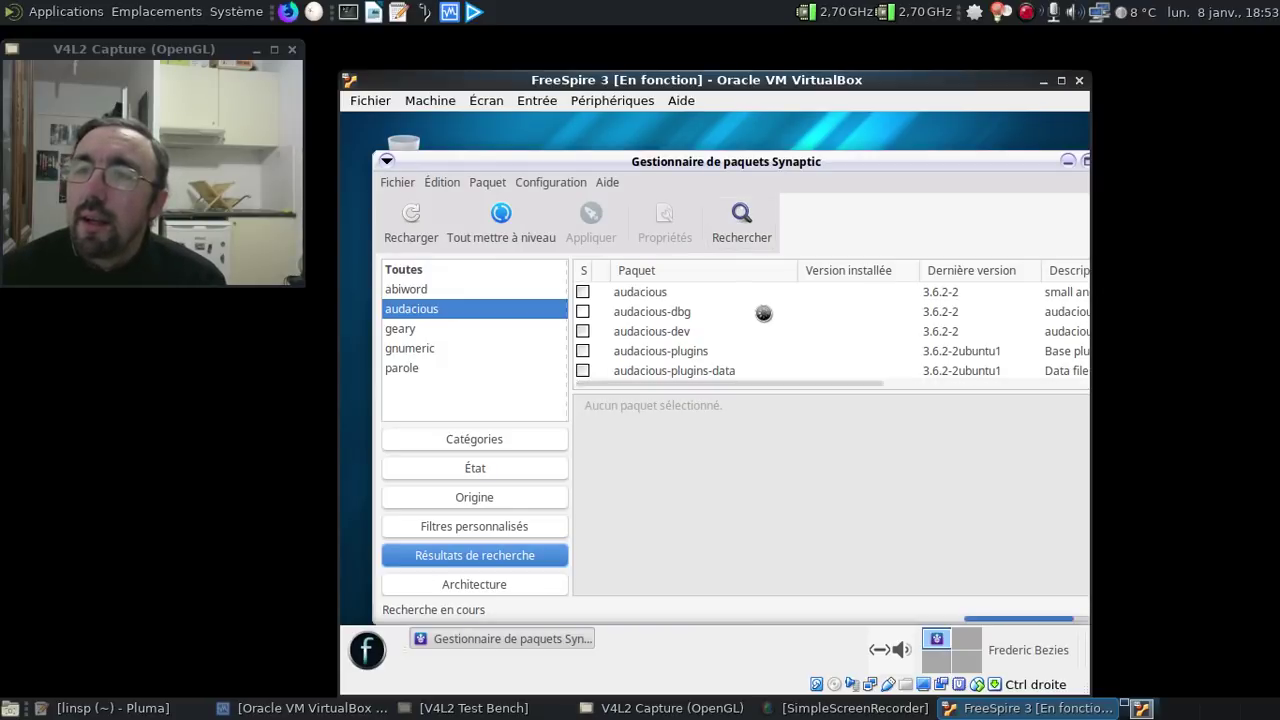
scroll(764, 318, "down", 3)
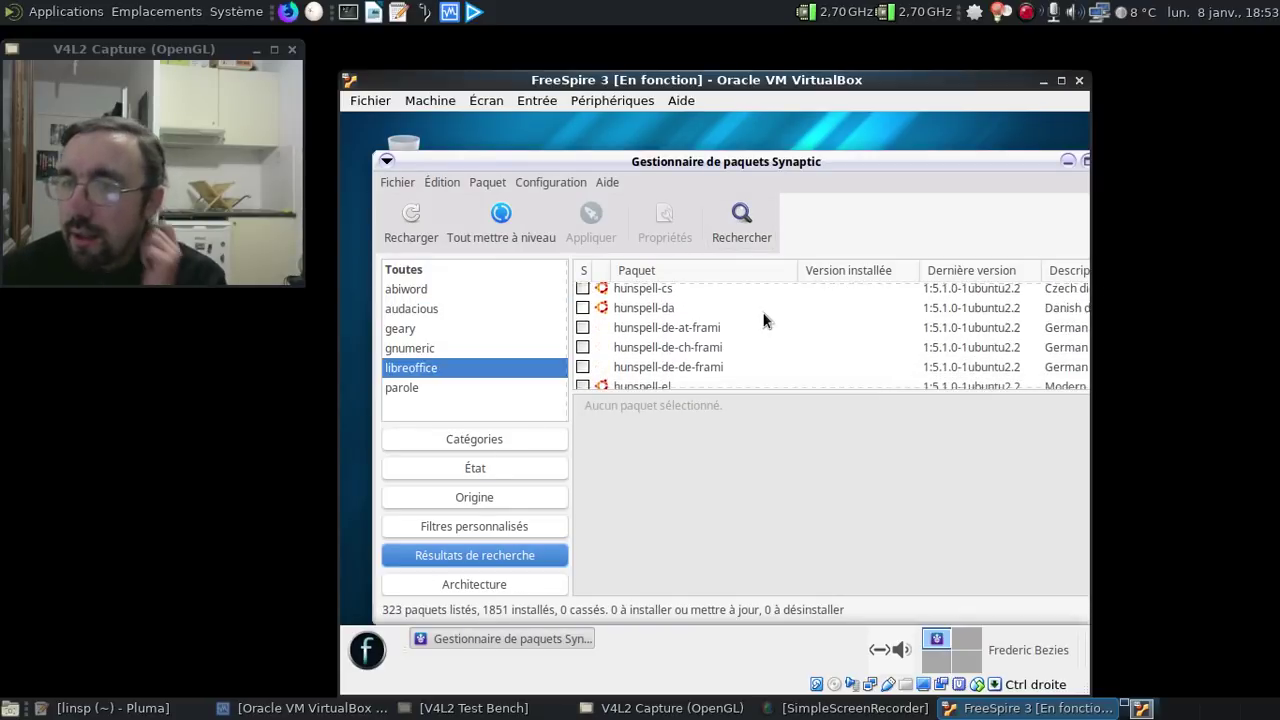
scroll(764, 320, "down", 10)
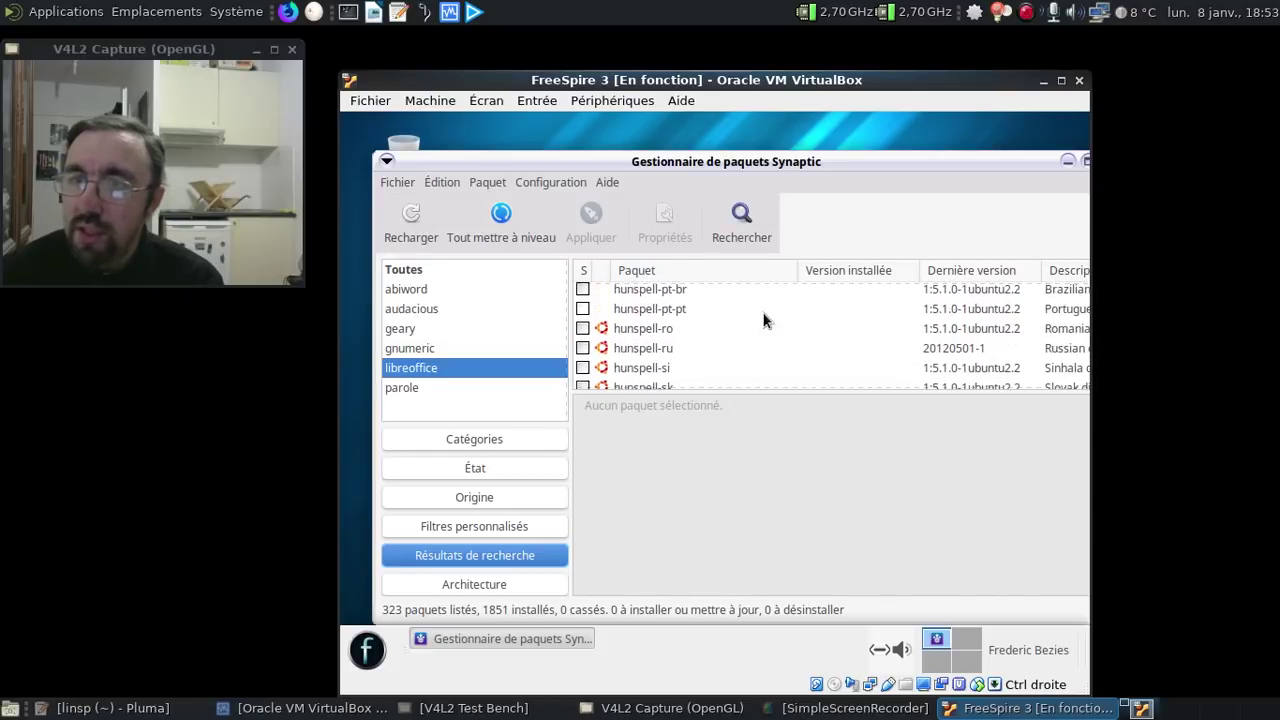
scroll(764, 320, "down", 10)
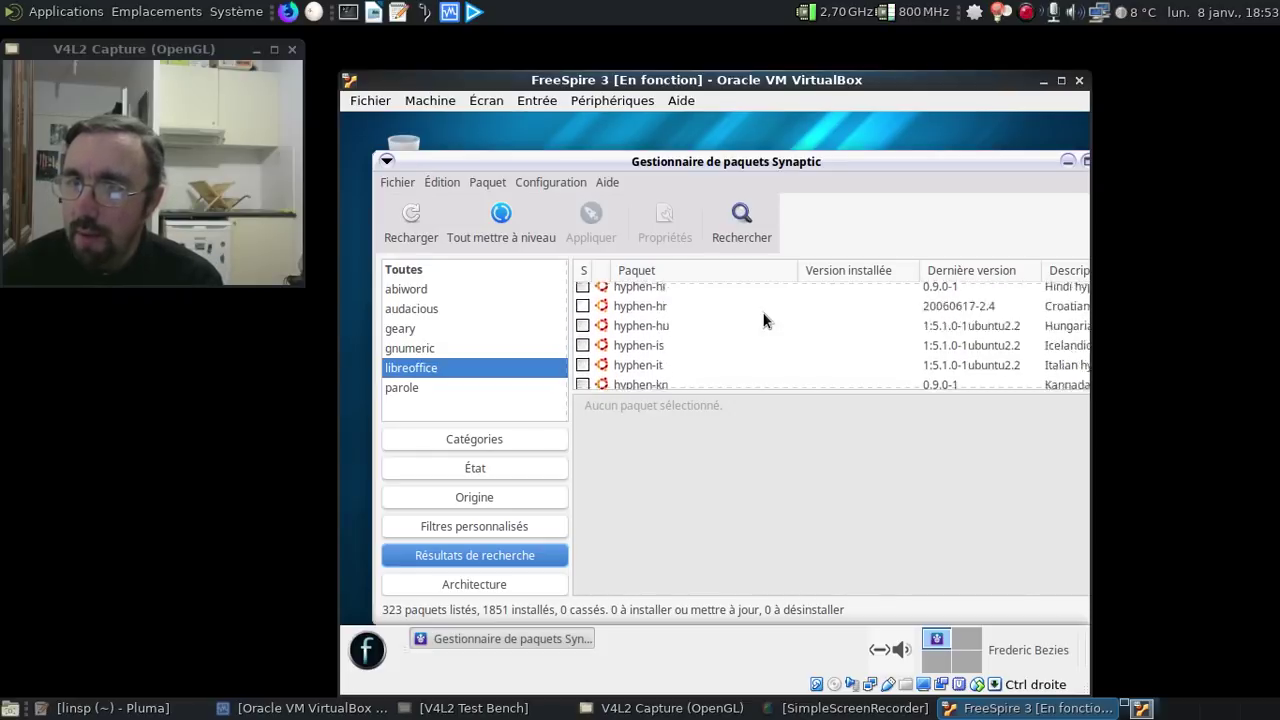
scroll(764, 320, "down", 10)
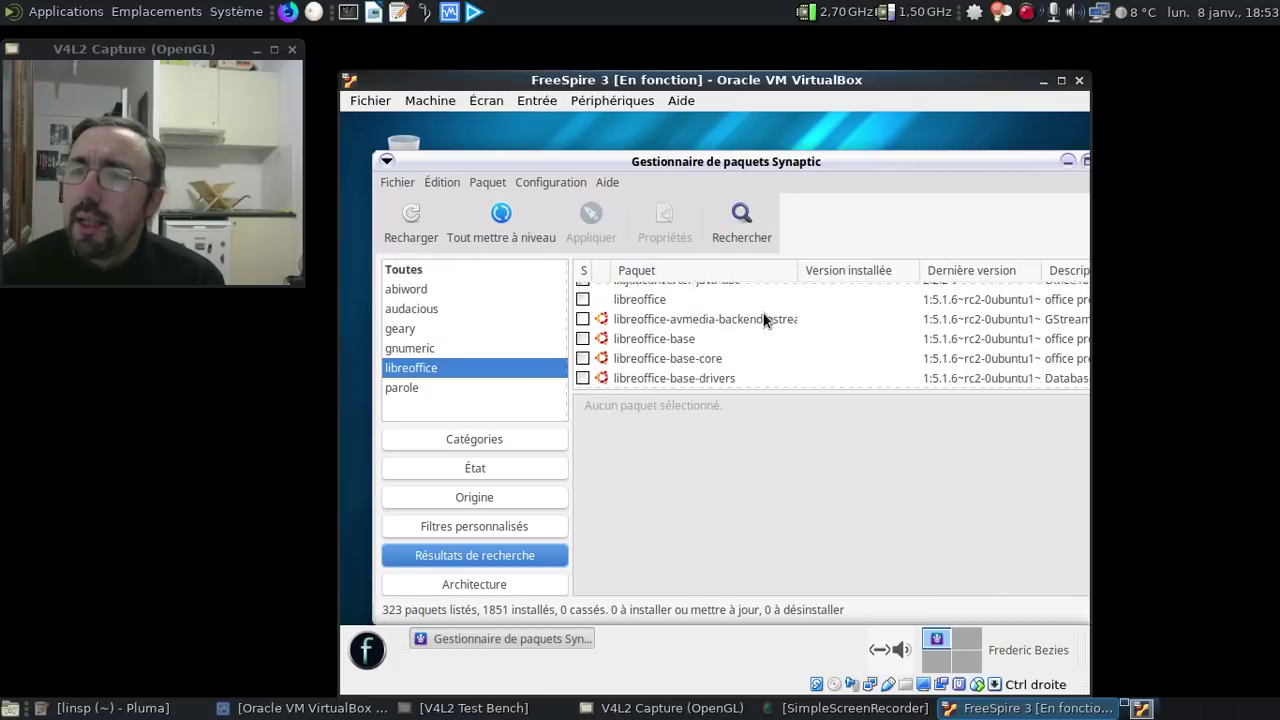
scroll(764, 320, "down", 10)
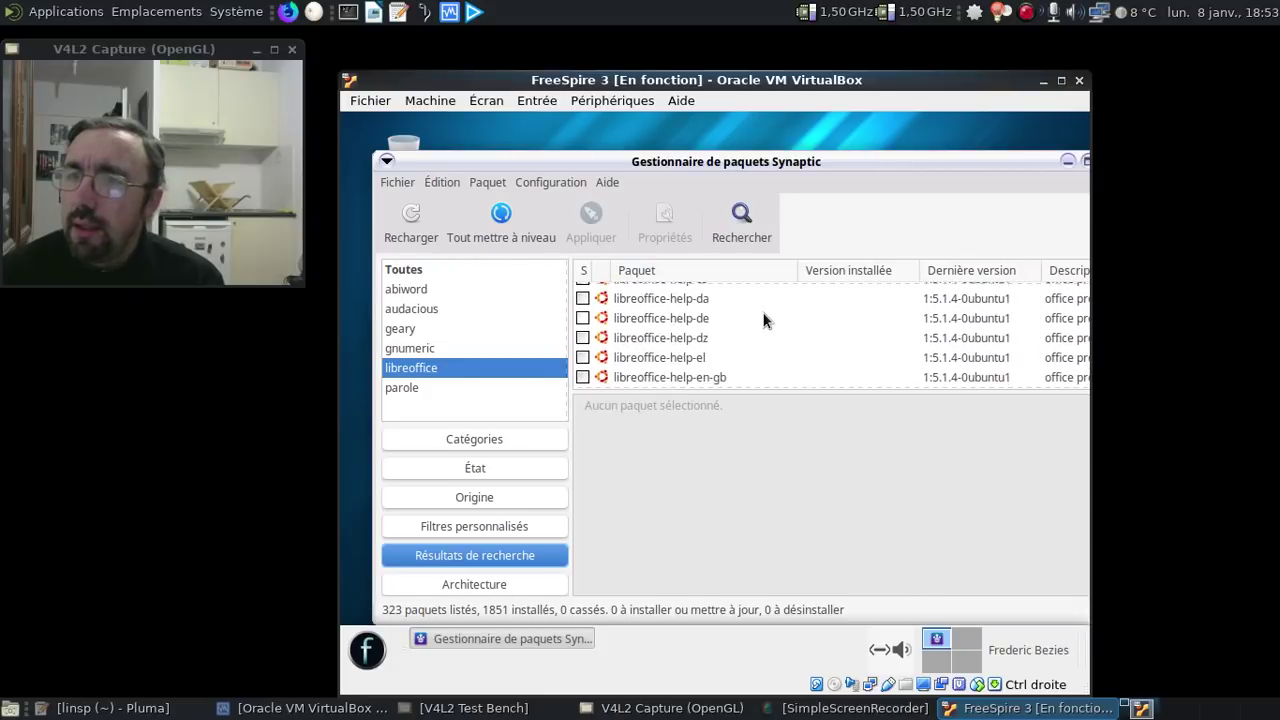
scroll(764, 320, "down", 5)
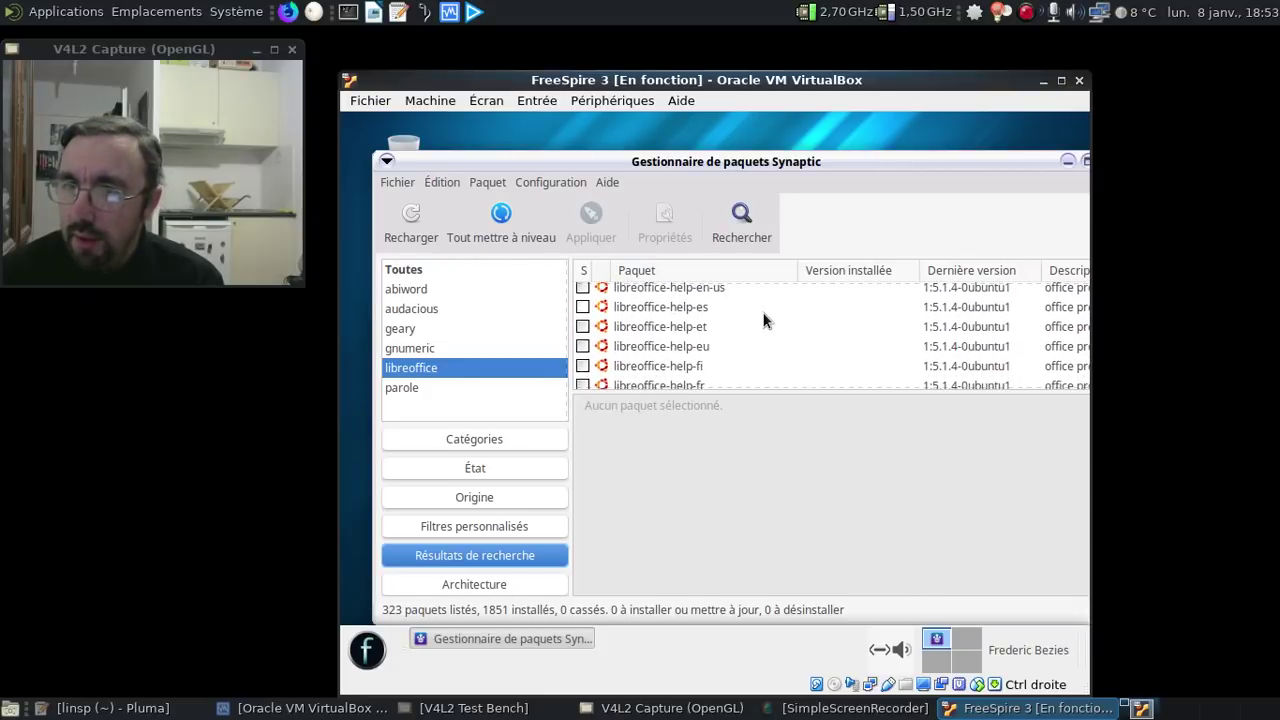
scroll(725, 346, "down", 1)
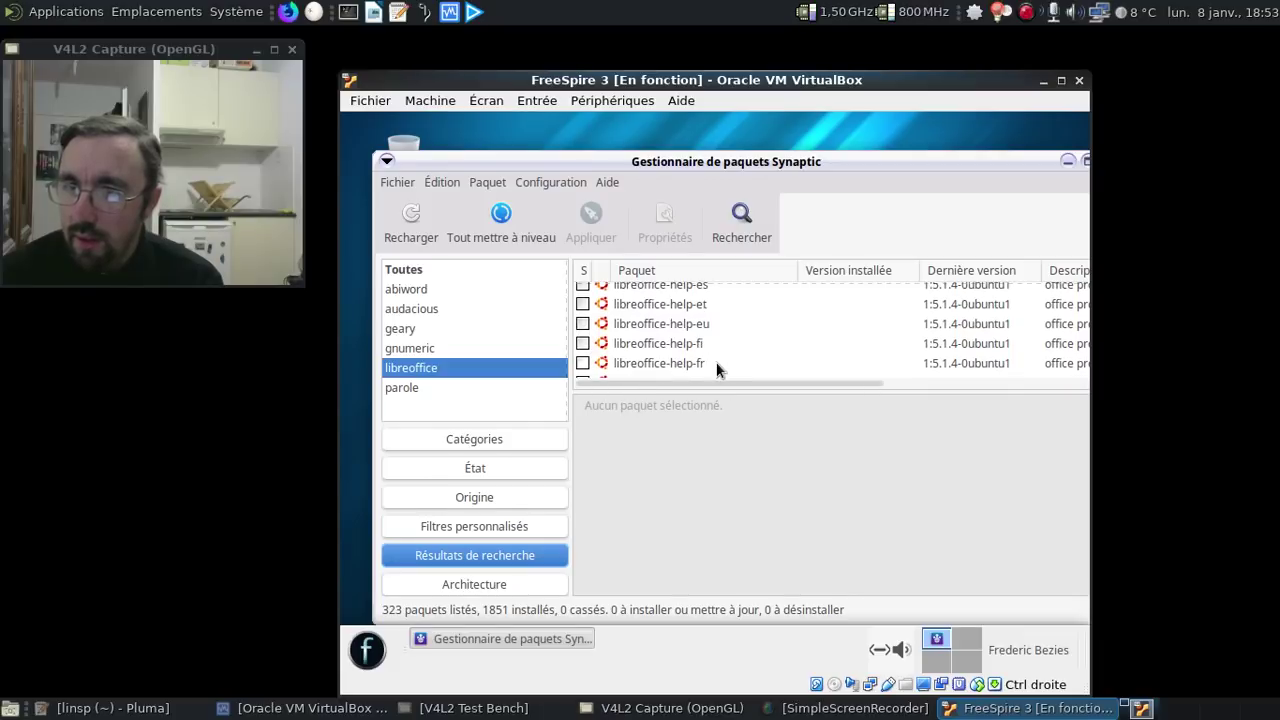
- Mark libreoffice-help-fr for installation with its required packages (12 packages, 273 MB)
right_click(718, 363)
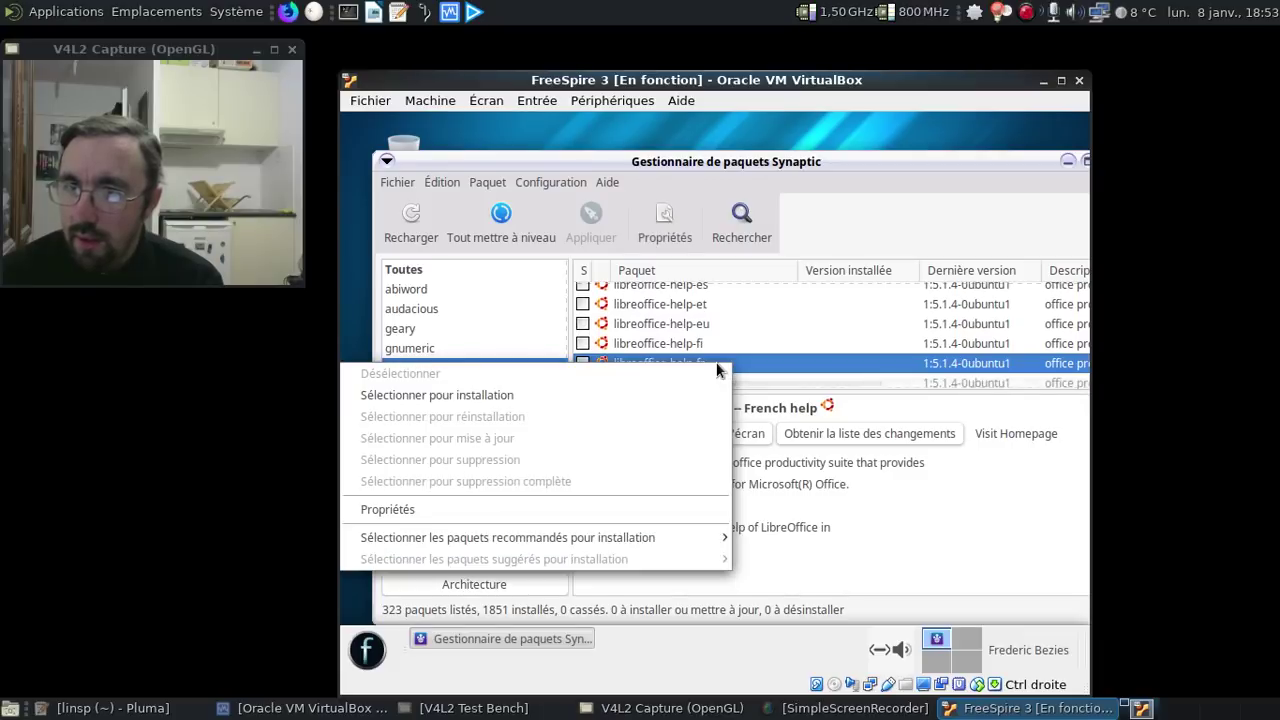
left_click(604, 397)
scroll(737, 388, "down", 2)
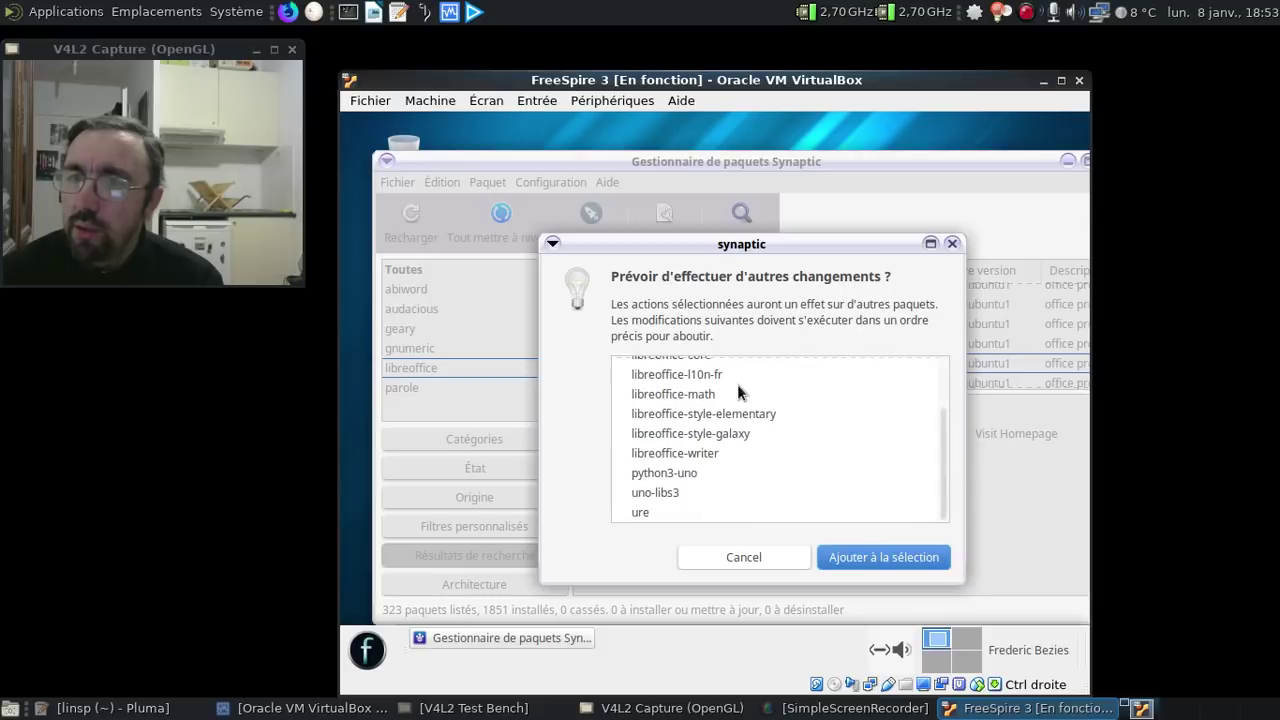
scroll(755, 400, "up", 1)
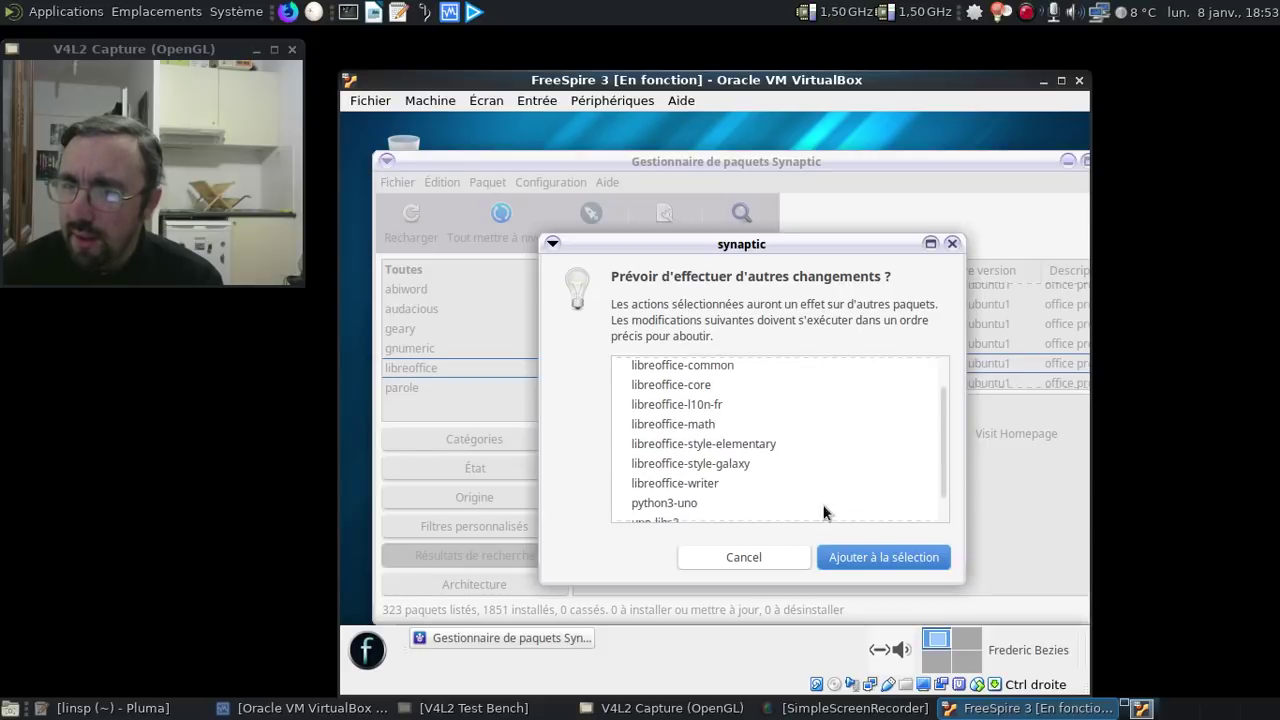
left_click(854, 557)
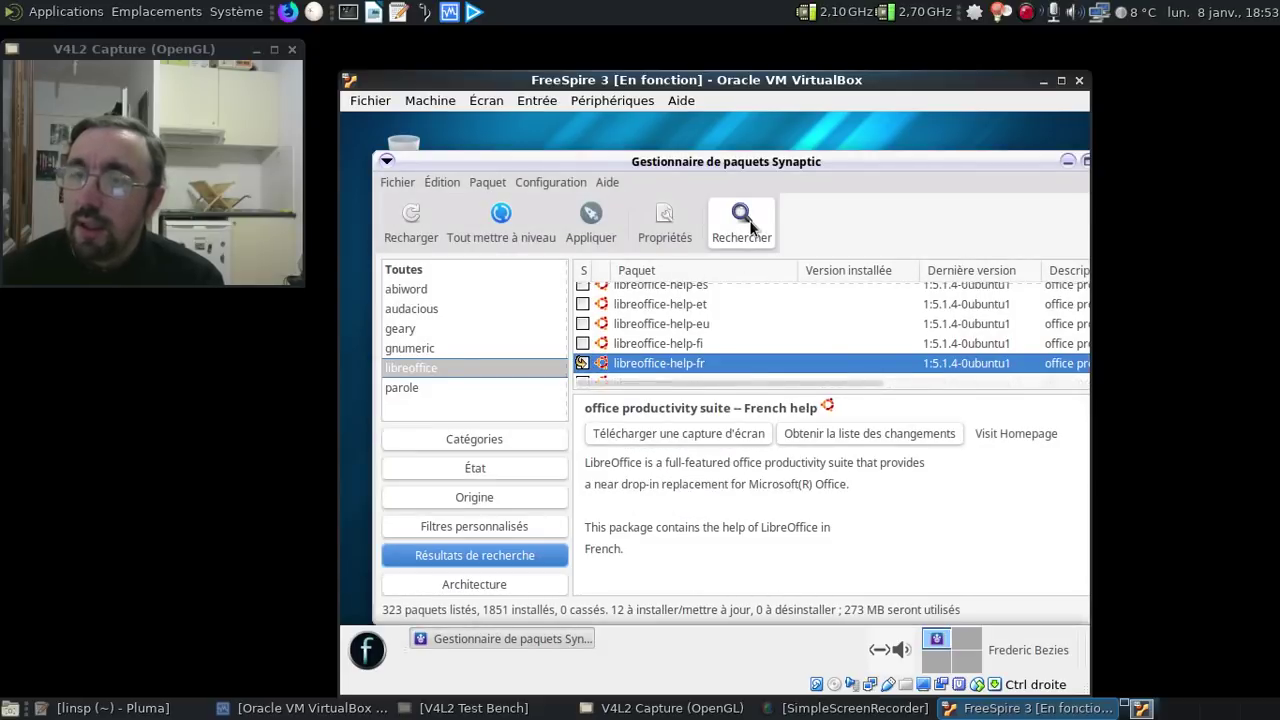
- Search for 'thunderbird' and mark thunderbird for installation with its required packages
left_click(749, 220)
type("thundervbi")
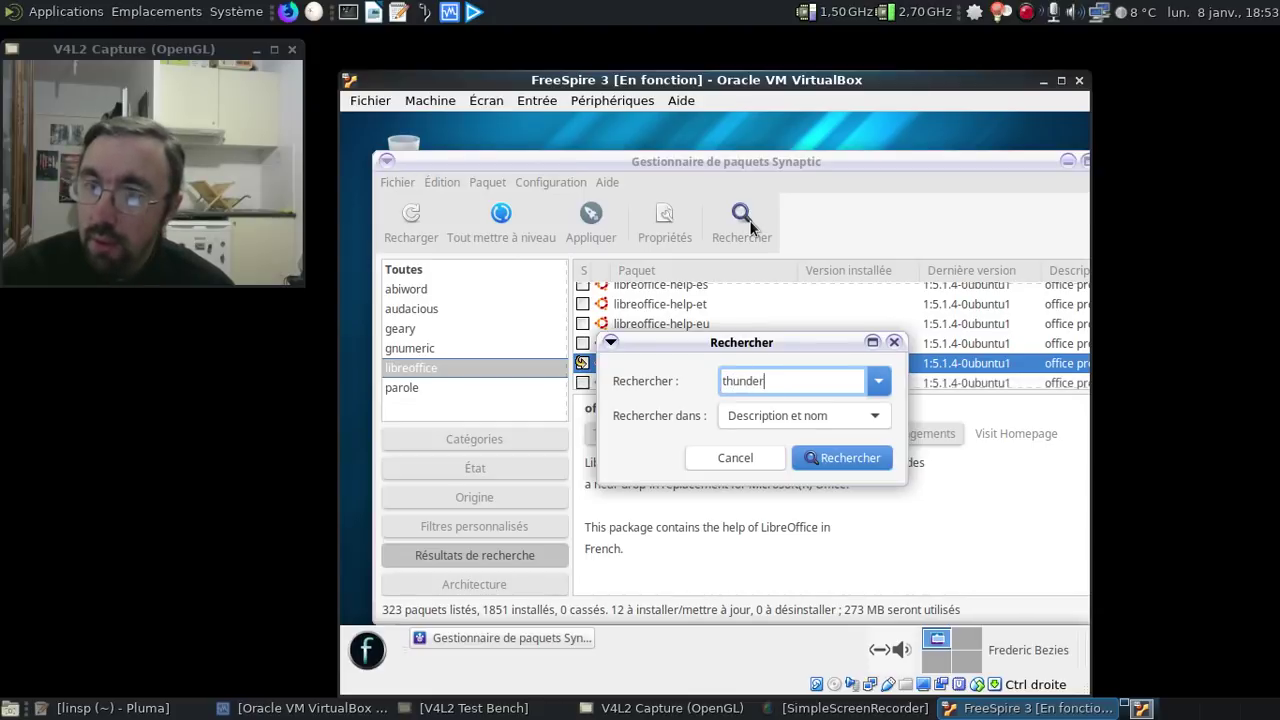
key("BackSpace")
key("BackSpace")
key("BackSpace")
type("bird")
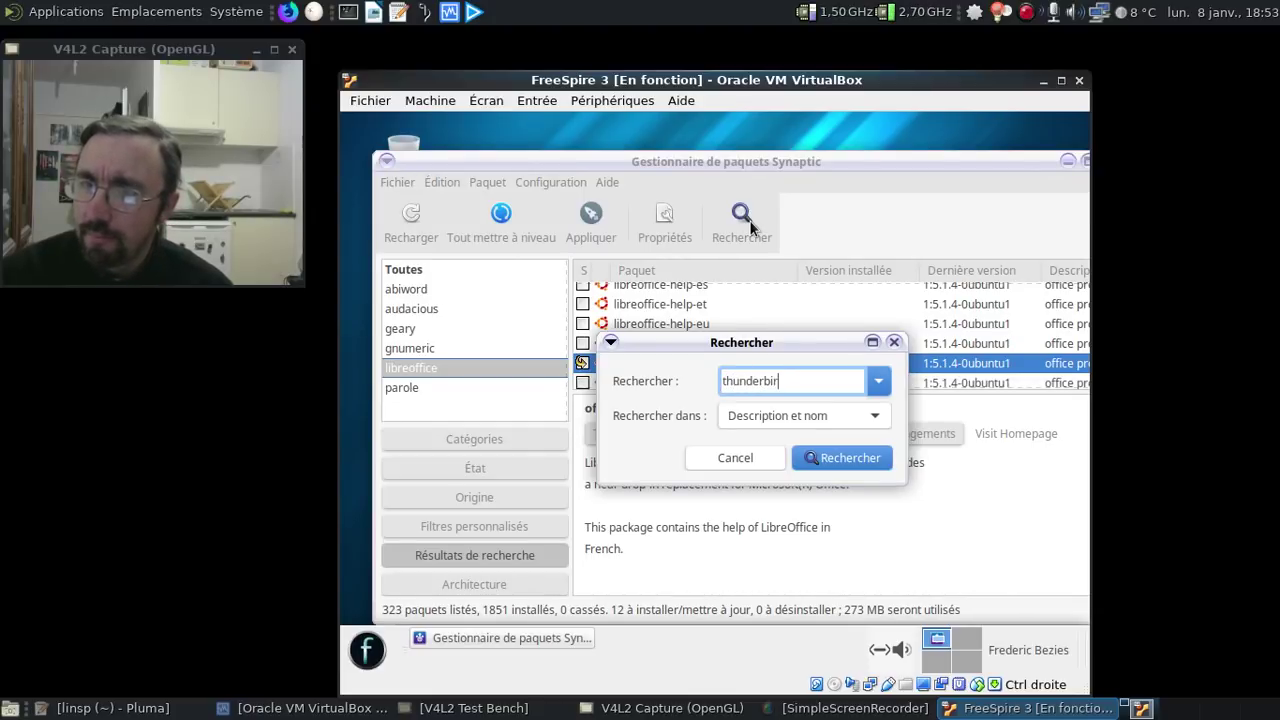
key("Return")
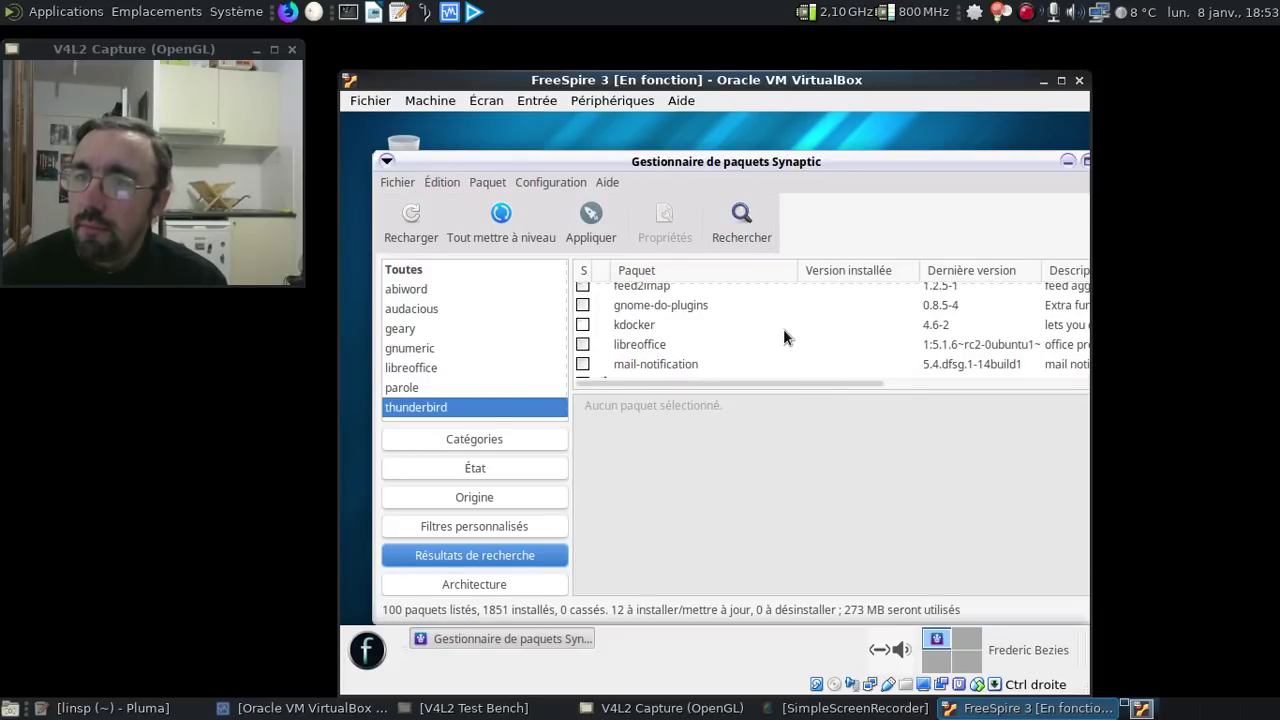
scroll(783, 329, "down", 2)
scroll(783, 329, "up", 2)
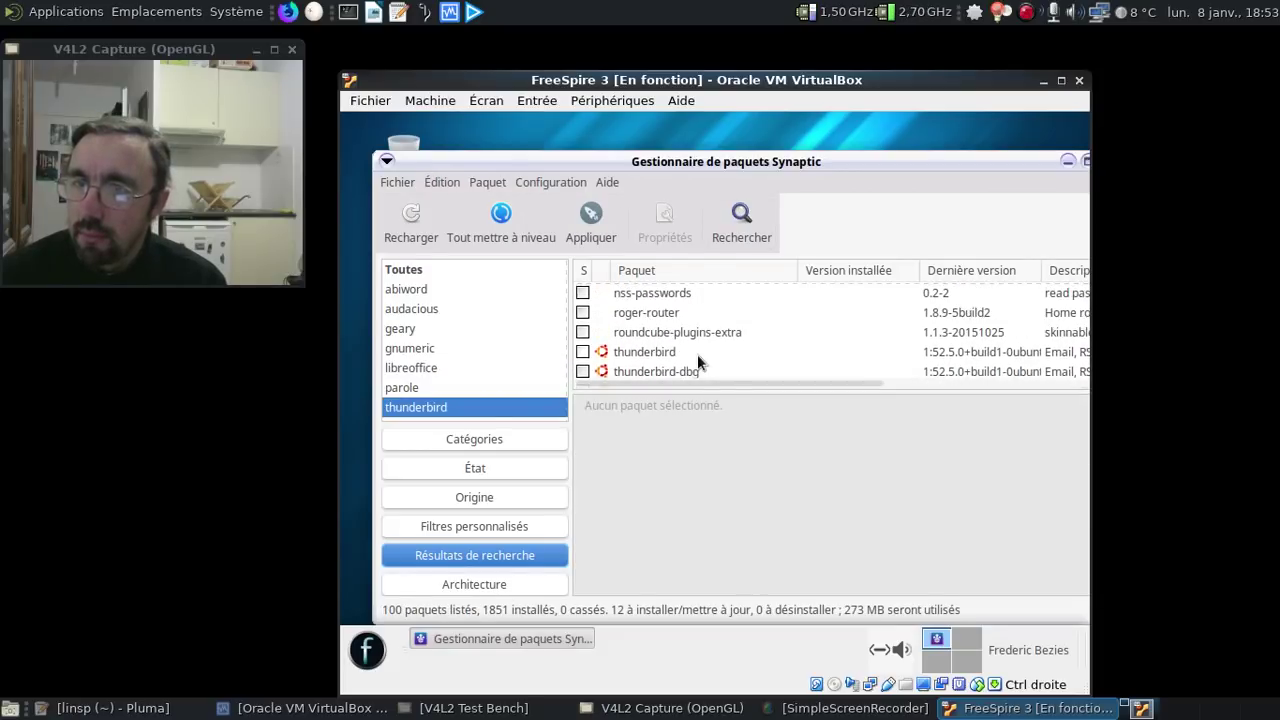
left_click(695, 353)
right_click(695, 353)
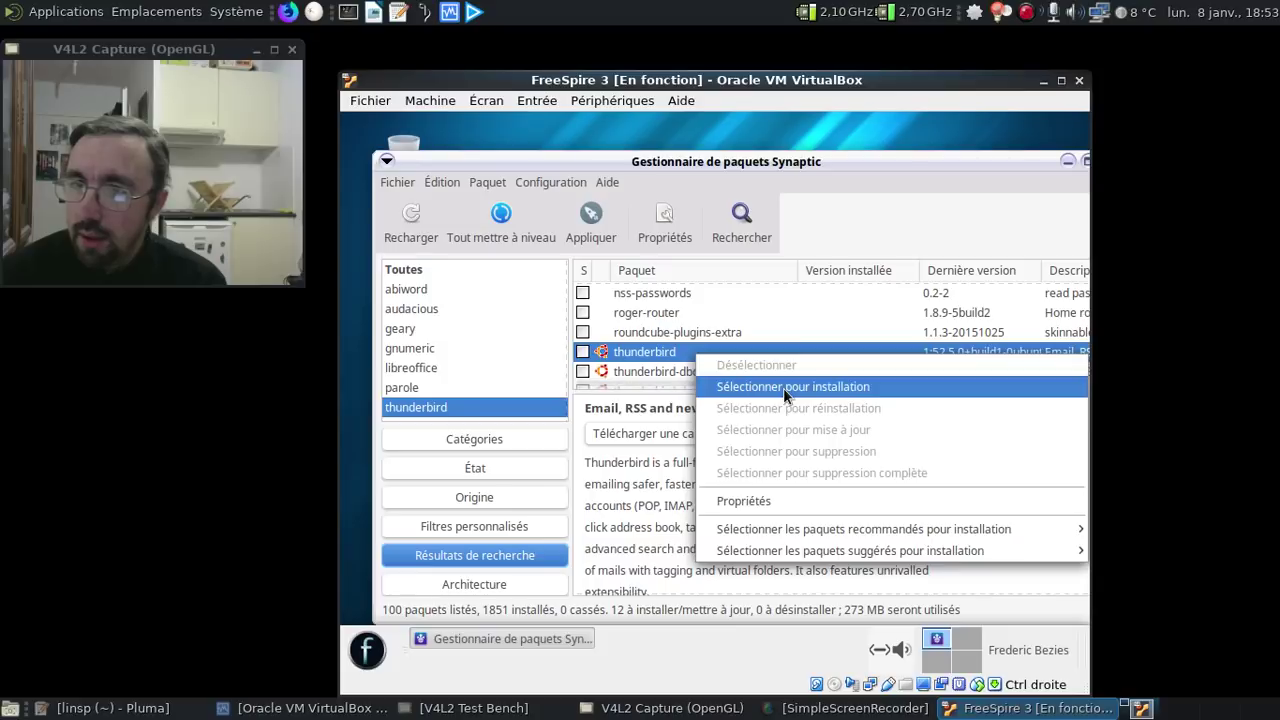
left_click(783, 388)
left_click(904, 552)
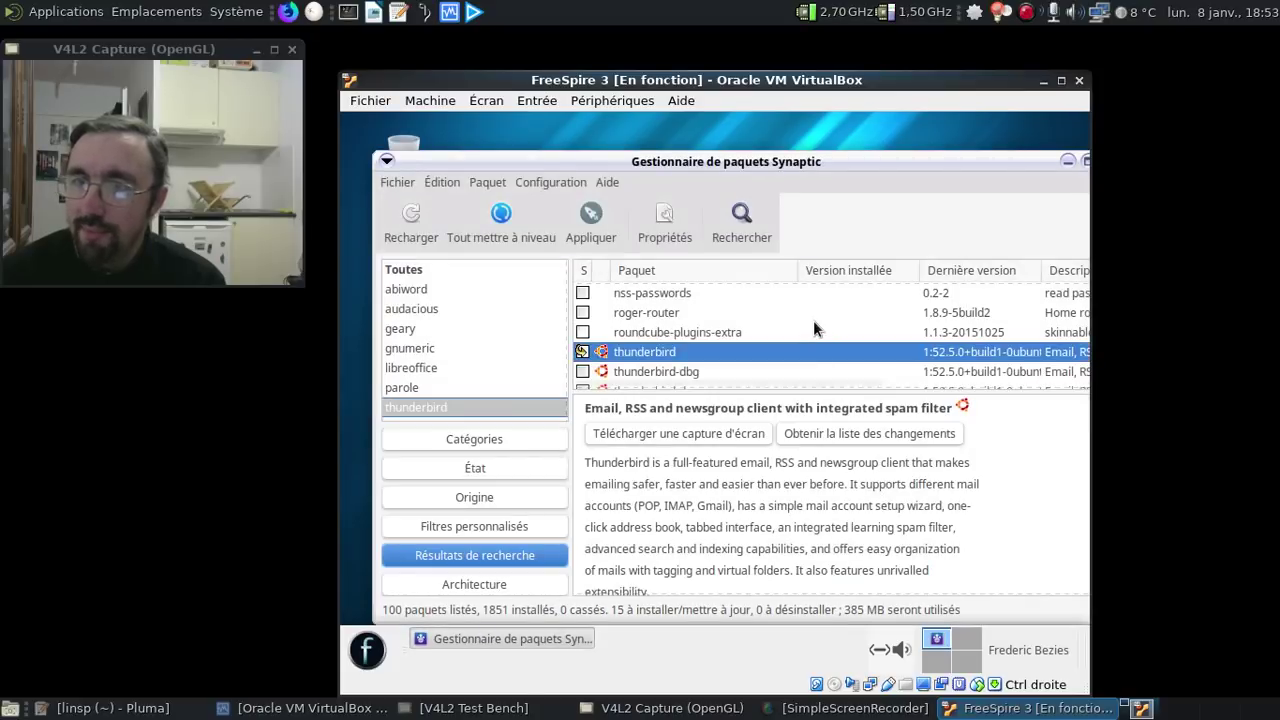
- Also mark the French language pack thunderbird-locale-fr for installation (16 packages, 385 MB)
scroll(813, 320, "down", 3)
scroll(813, 322, "down", 7)
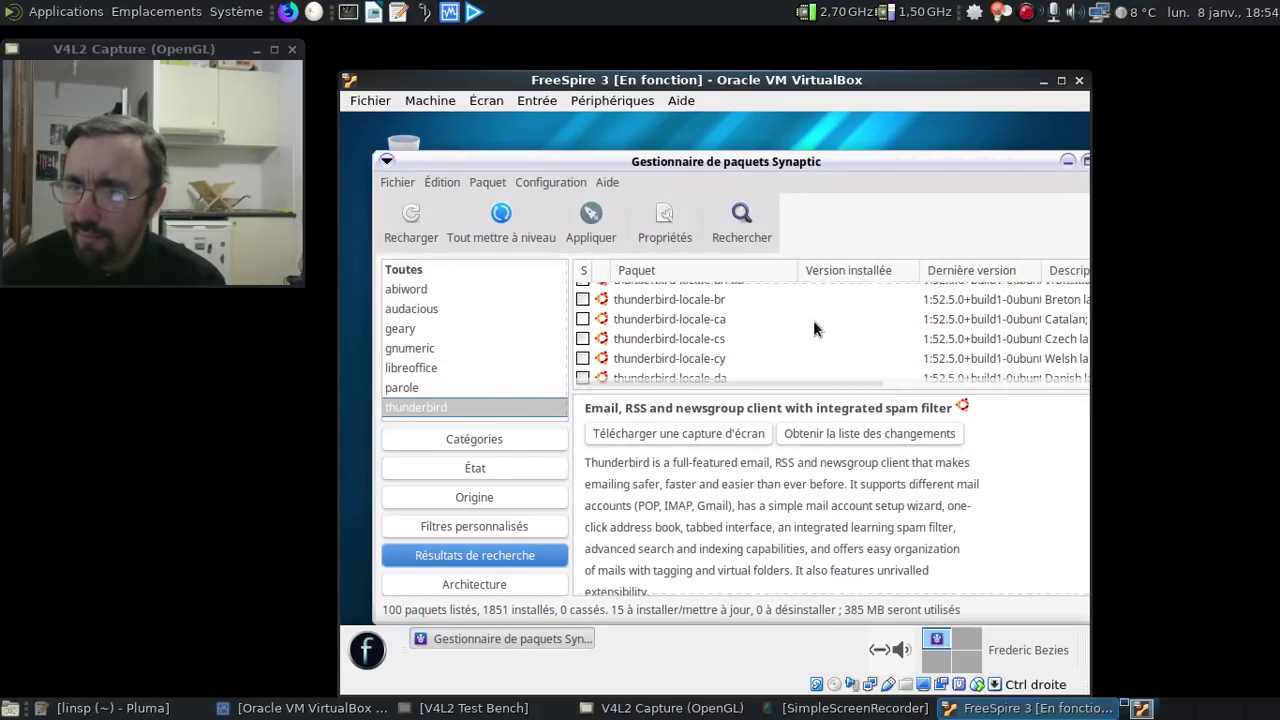
scroll(813, 322, "down", 4)
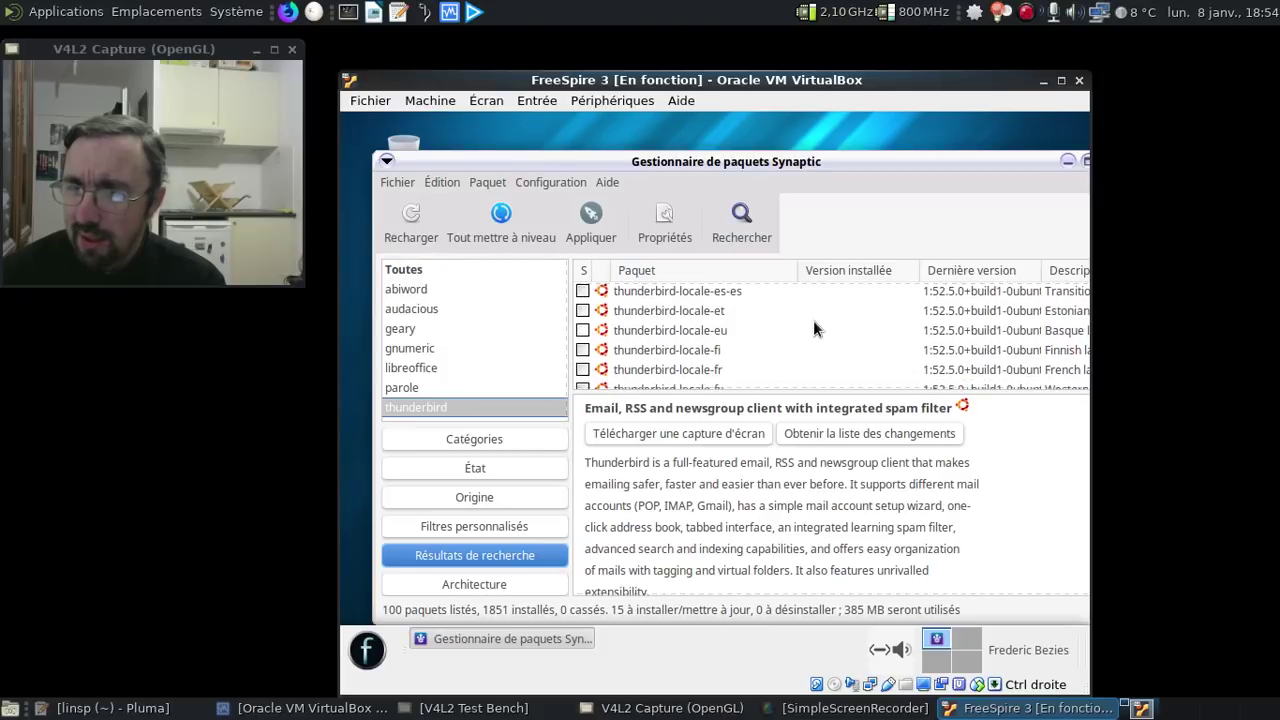
left_click(744, 345)
right_click(744, 345)
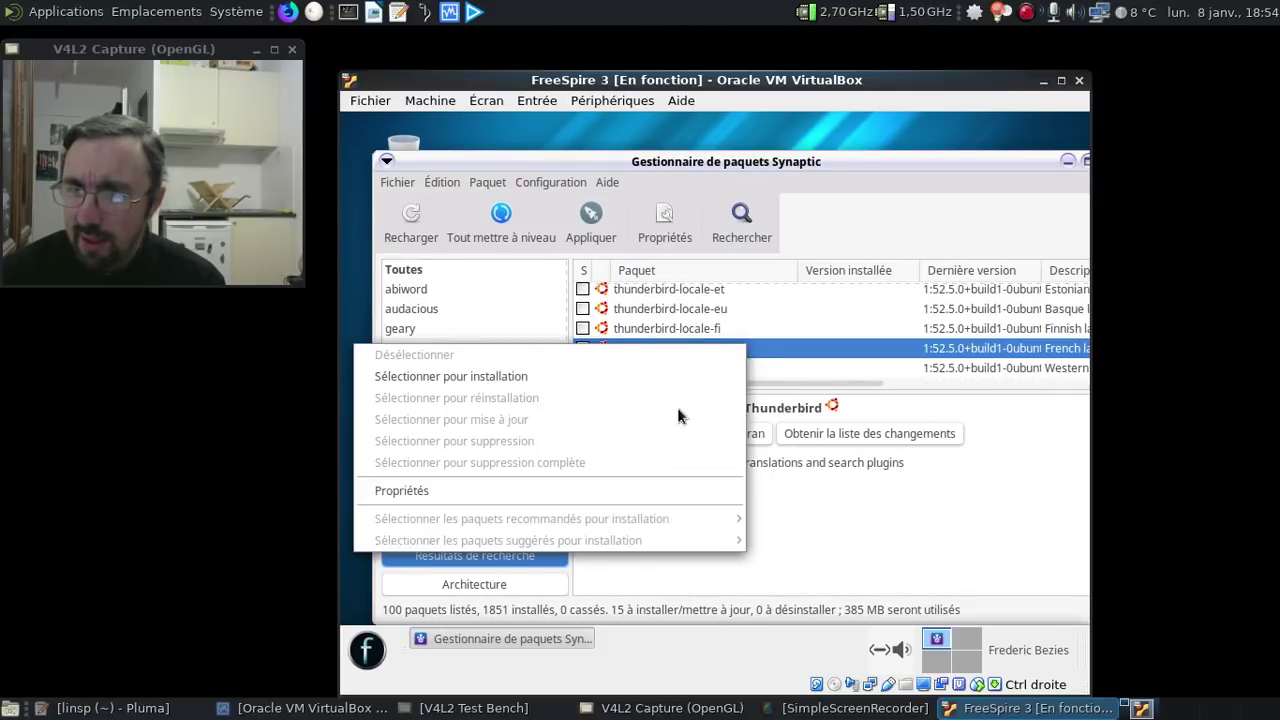
left_click(585, 378)
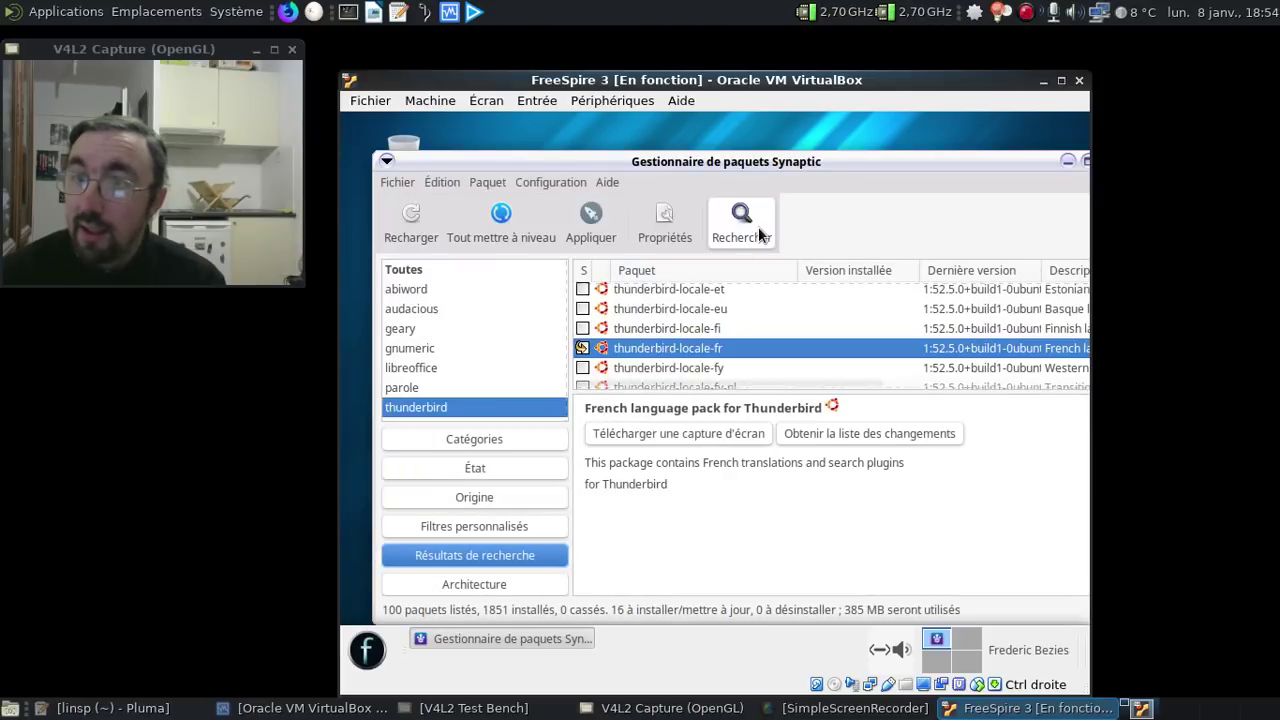
left_click(752, 228)
- Search for vlc and mark it with its dependencies (74 packages, 455 MB), then glance at the linsp notes
type("ab")
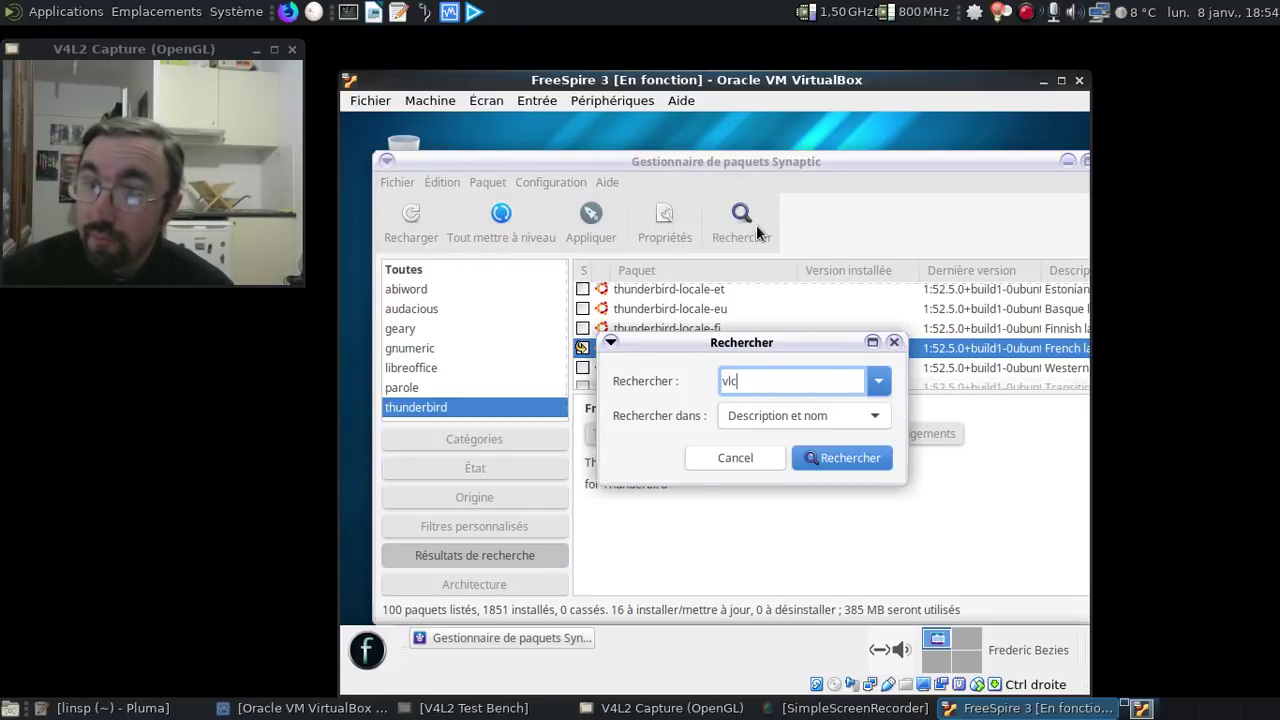
key("Return")
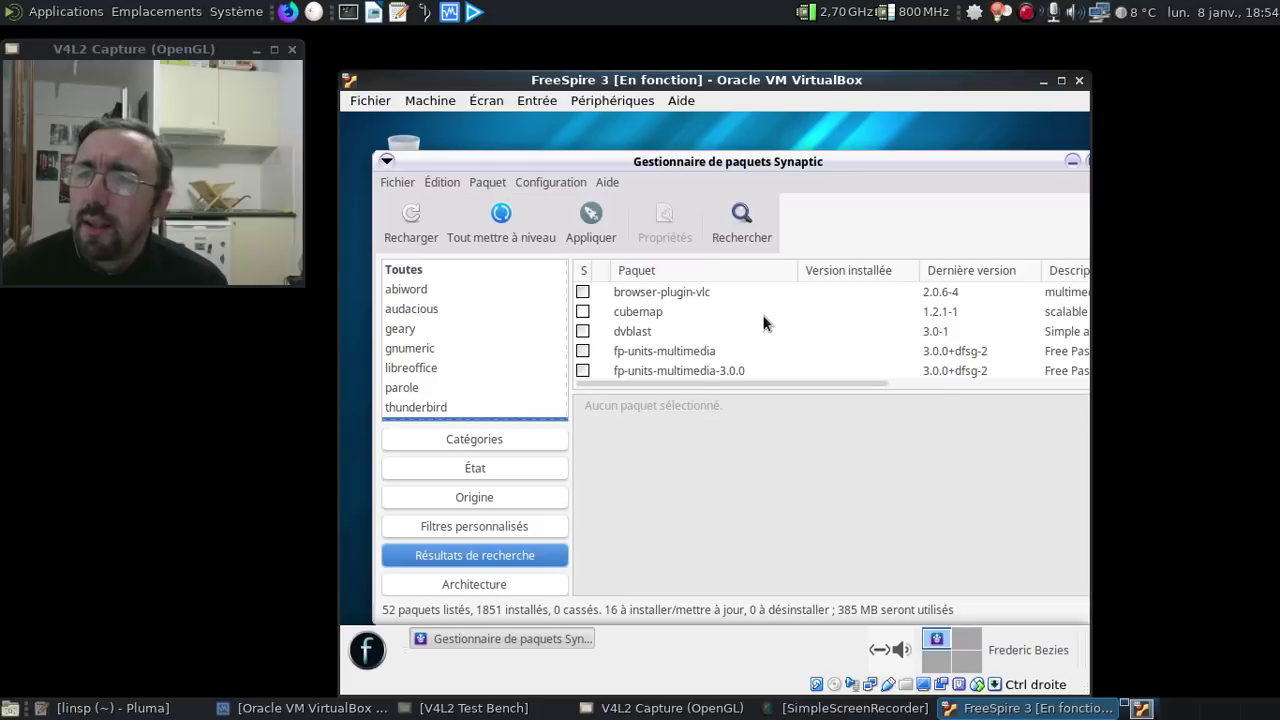
scroll(770, 318, "down", 8)
scroll(763, 322, "down", 10)
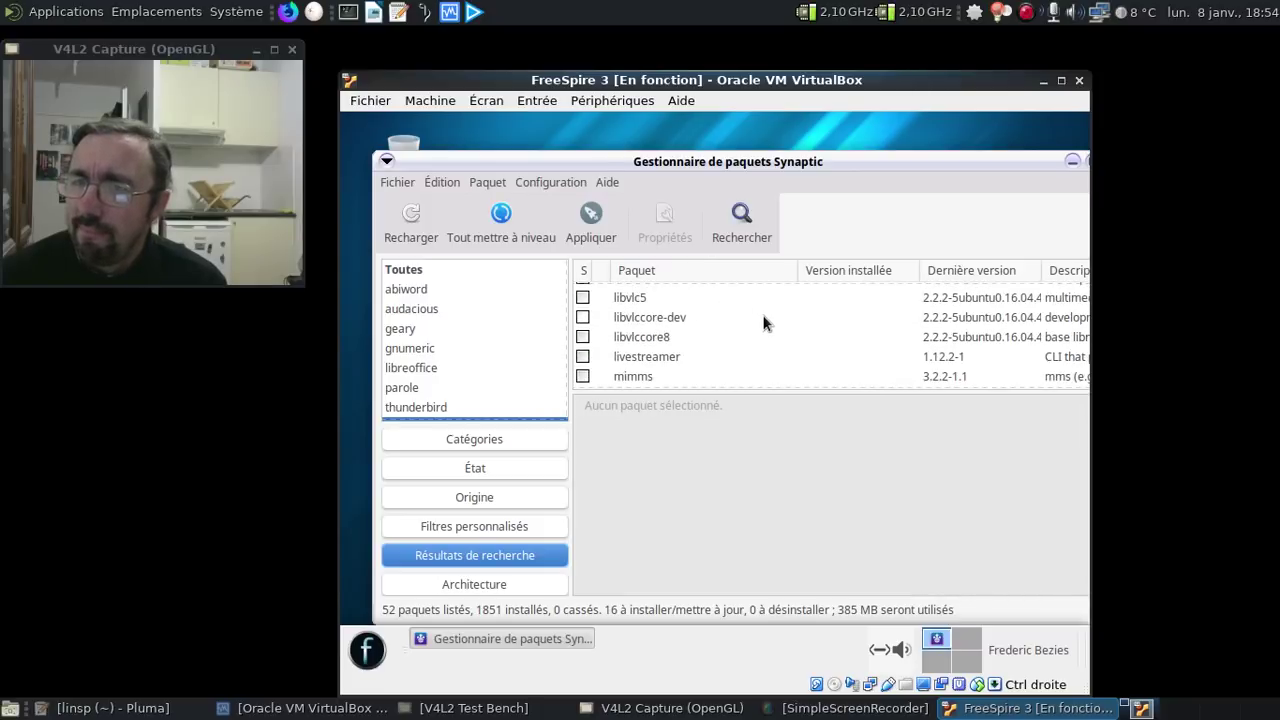
left_click(670, 373)
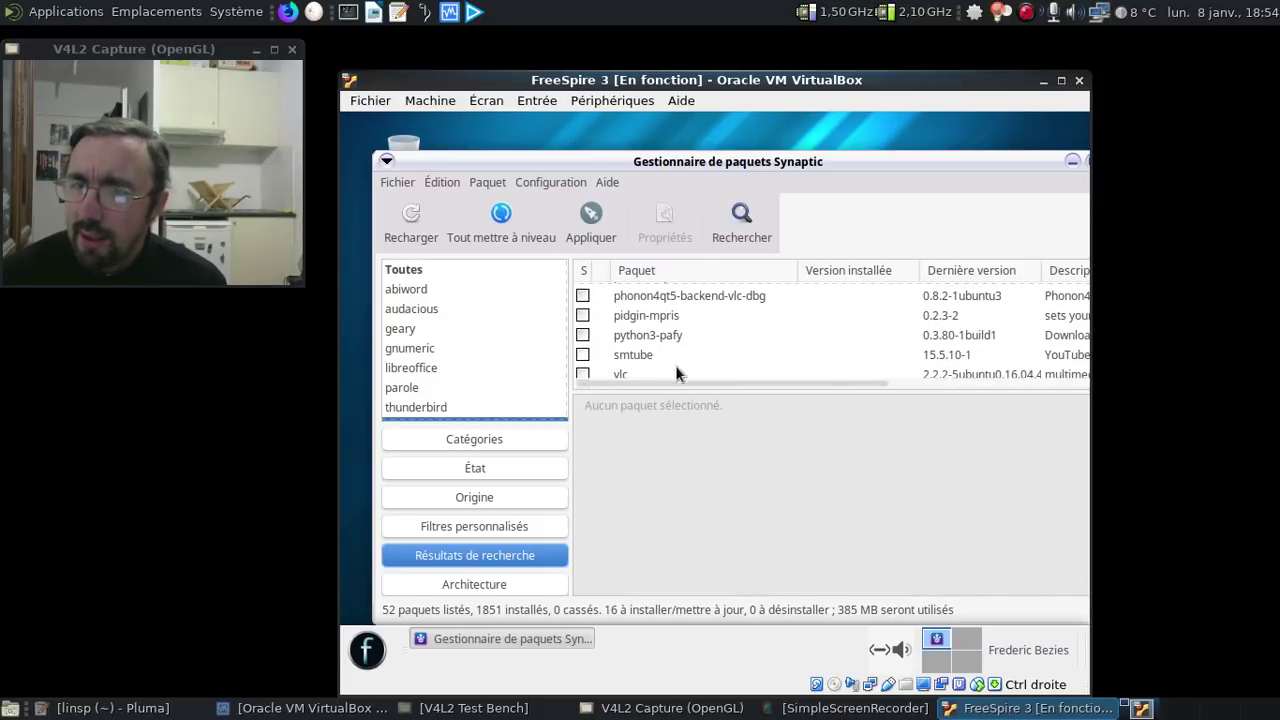
right_click(666, 374)
left_click(764, 407)
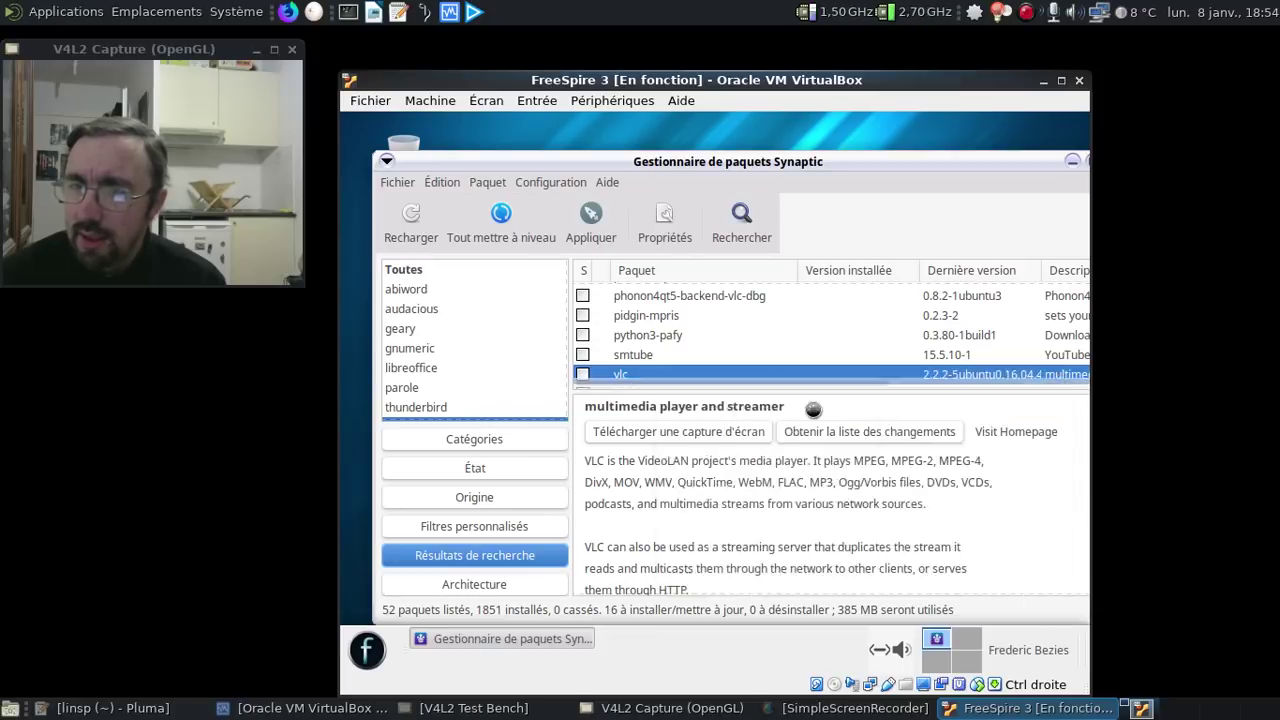
scroll(812, 408, "down", 4)
scroll(823, 409, "down", 15)
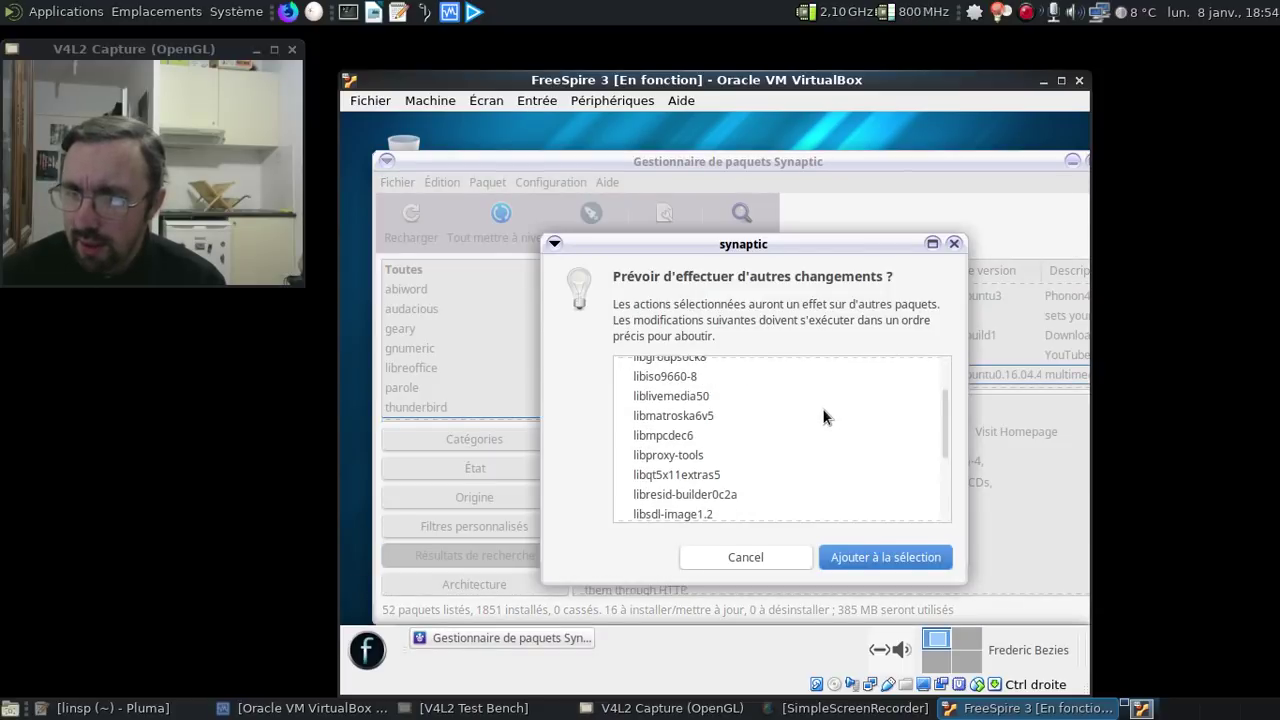
scroll(822, 408, "down", 2)
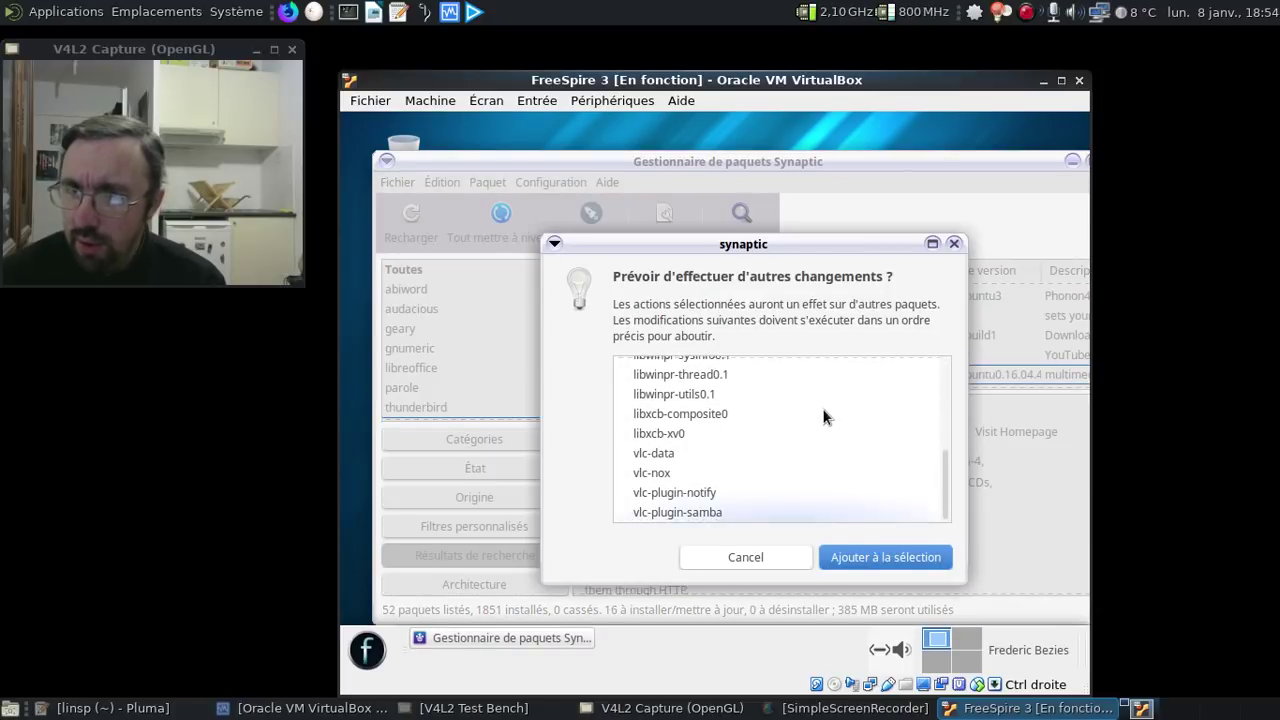
left_click(882, 558)
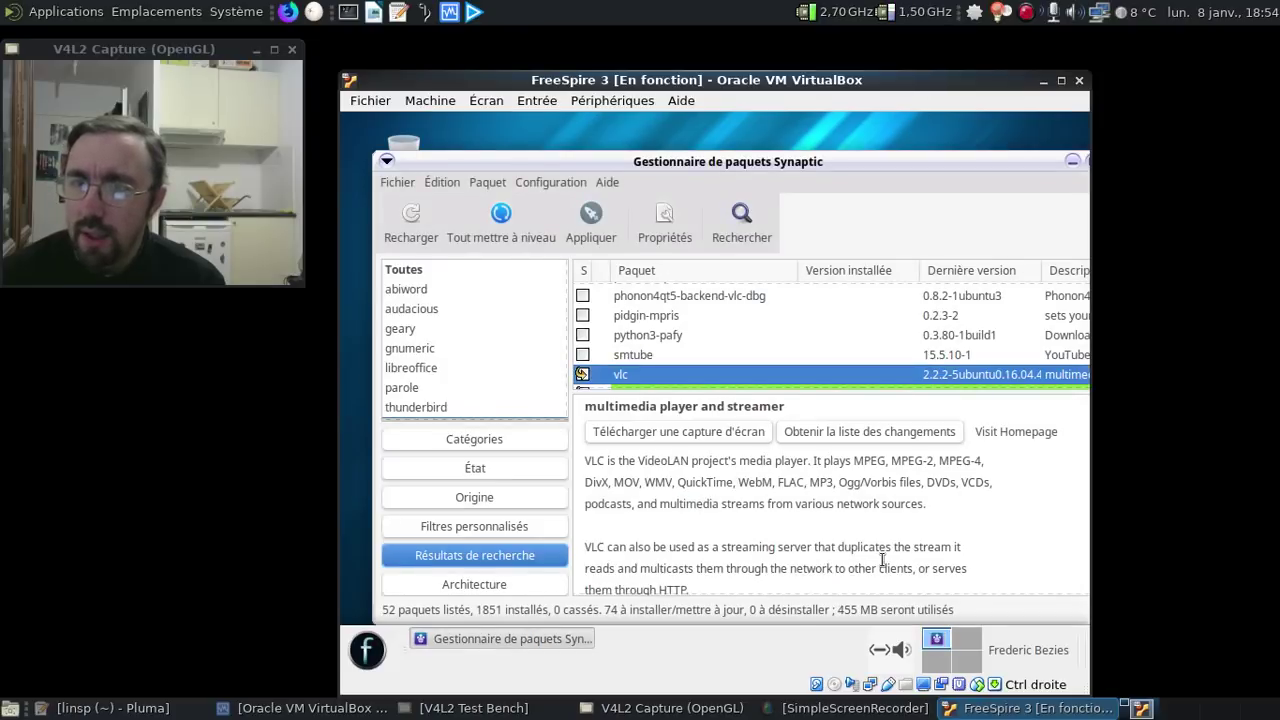
left_click(208, 707)
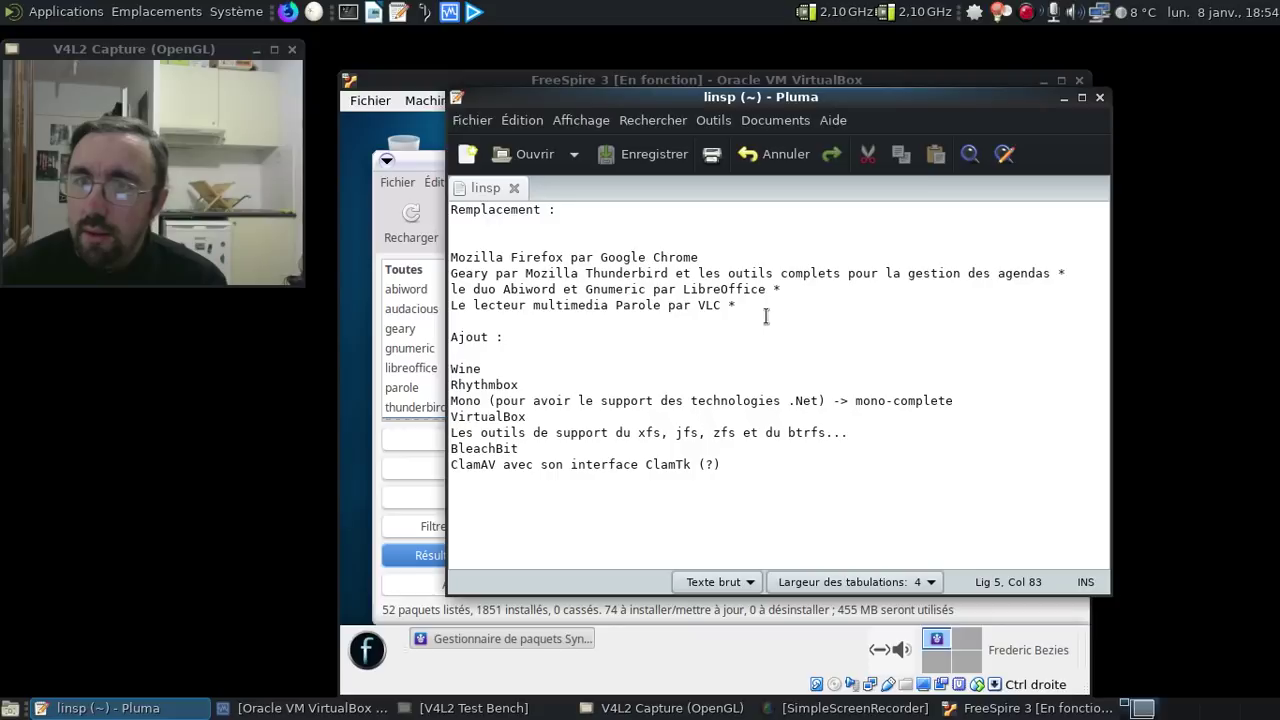
- Mark rhythmbox with its dependencies and bring up the Apply summary of 97 packages (466 MB)
left_click(426, 160)
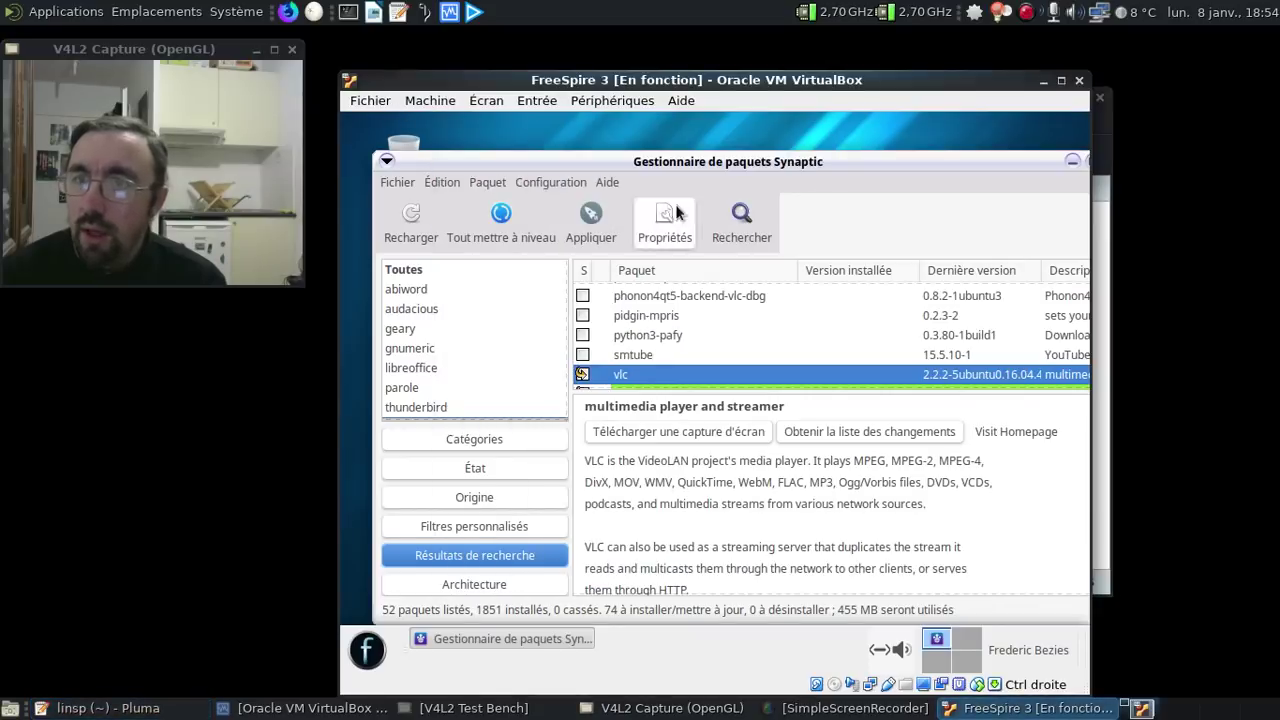
left_click(738, 211)
type("rhythmbox")
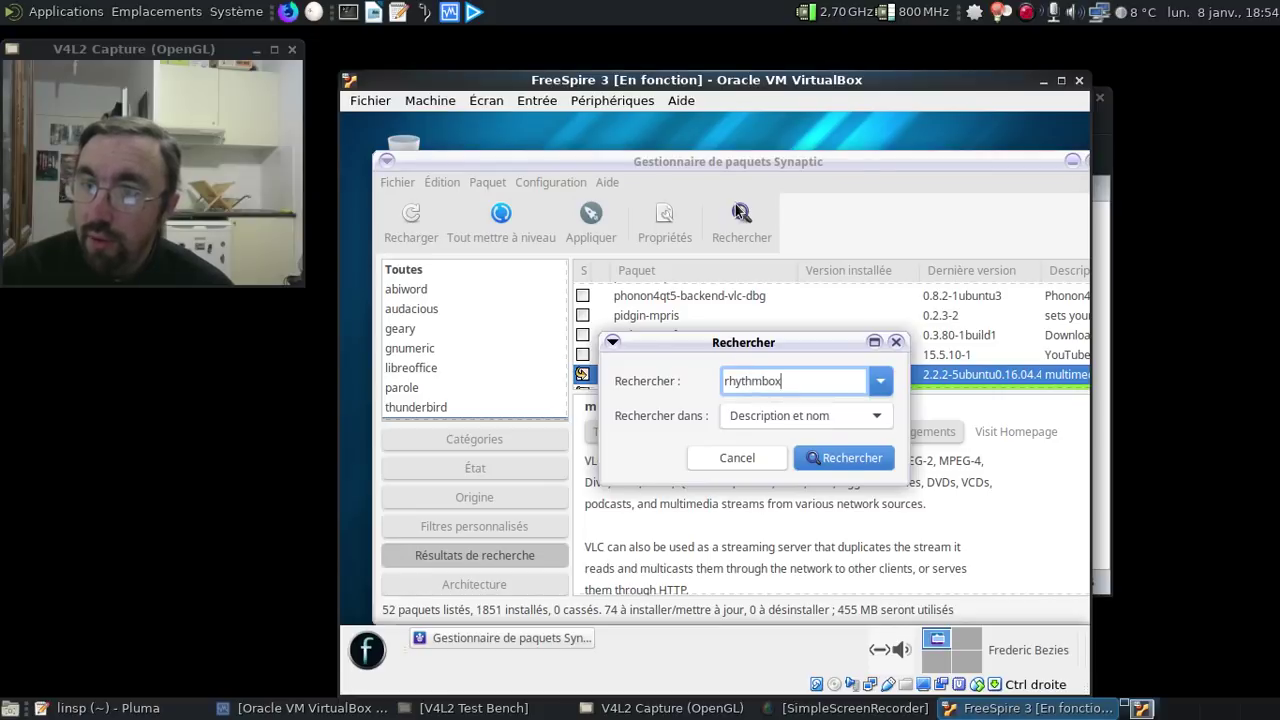
key("Return")
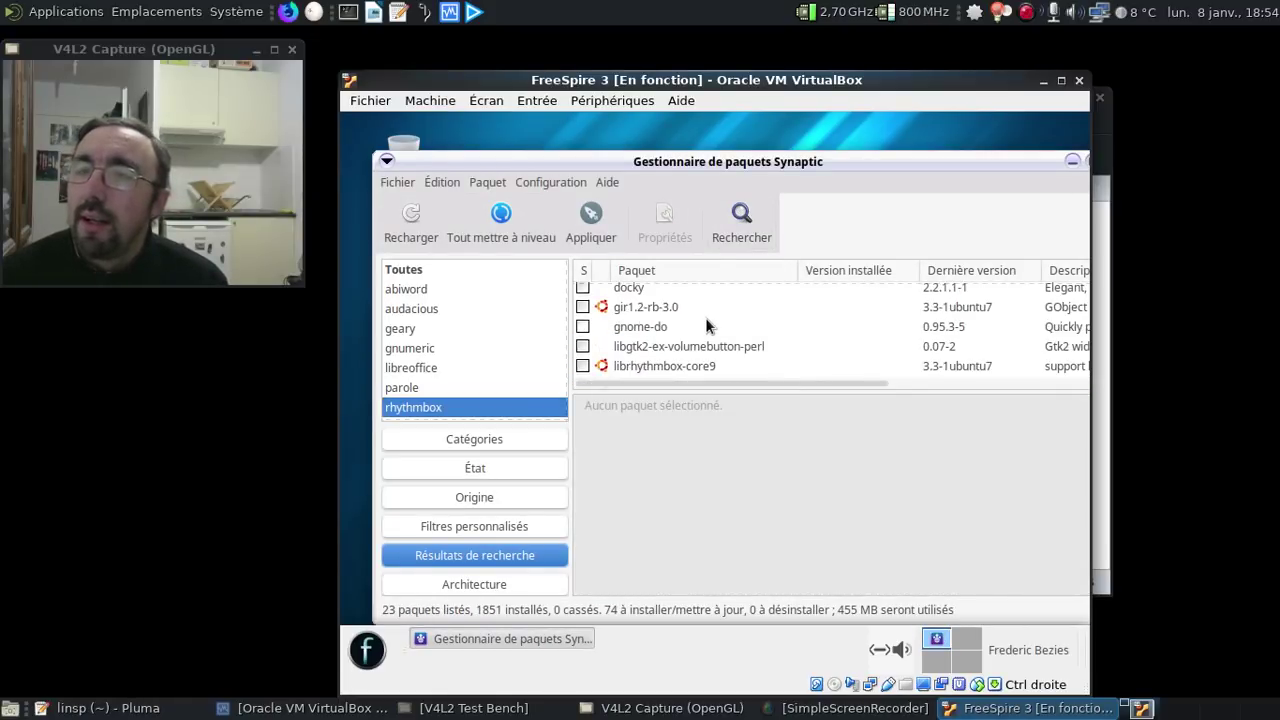
left_click(676, 297)
right_click(677, 297)
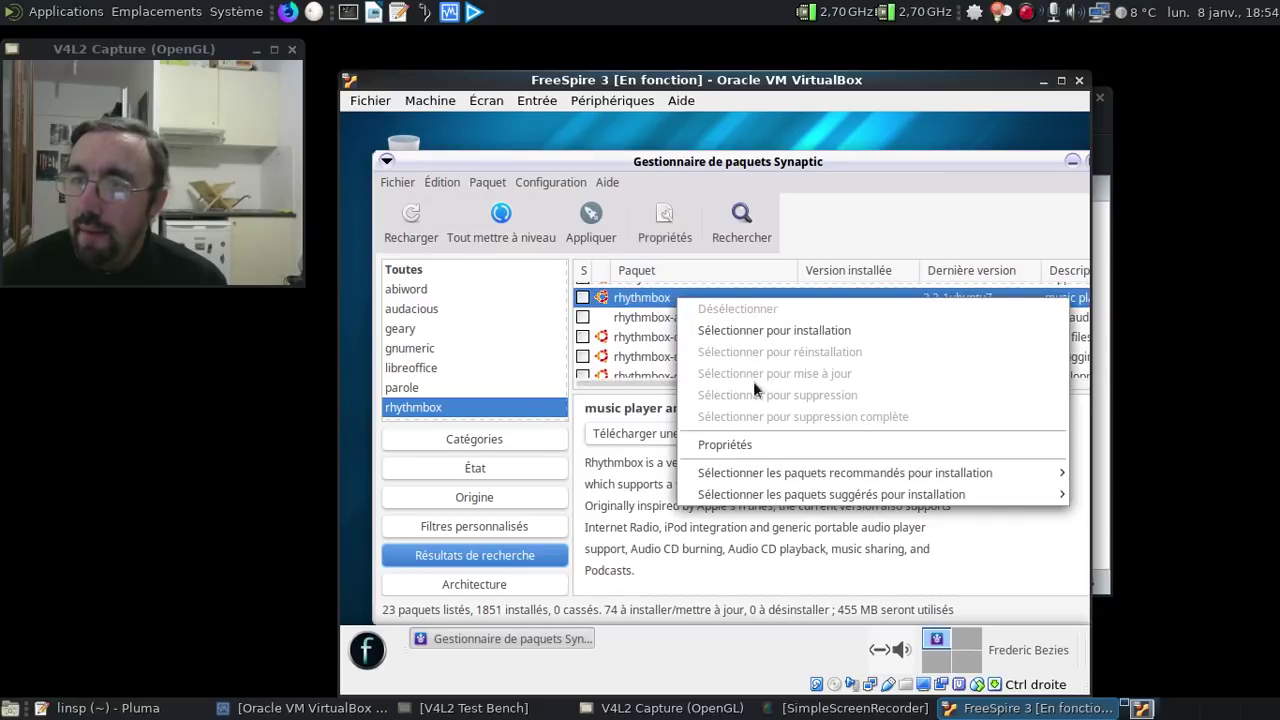
left_click(767, 330)
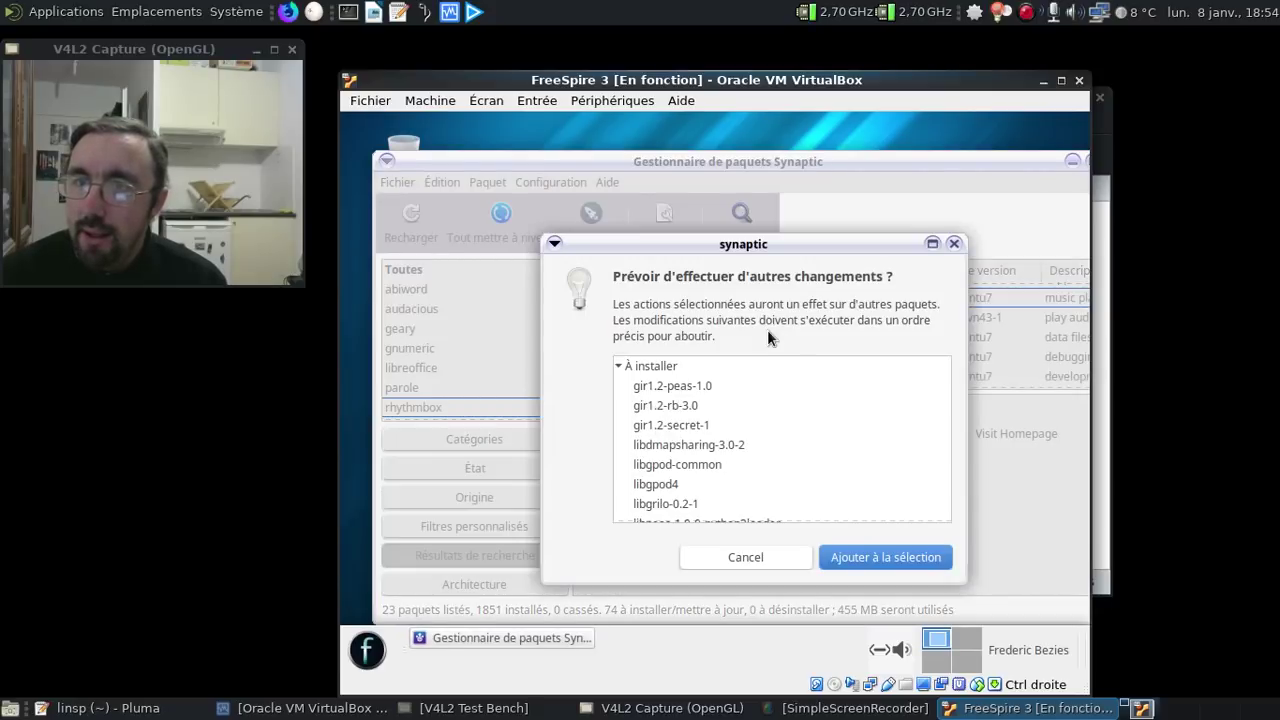
left_click(893, 562)
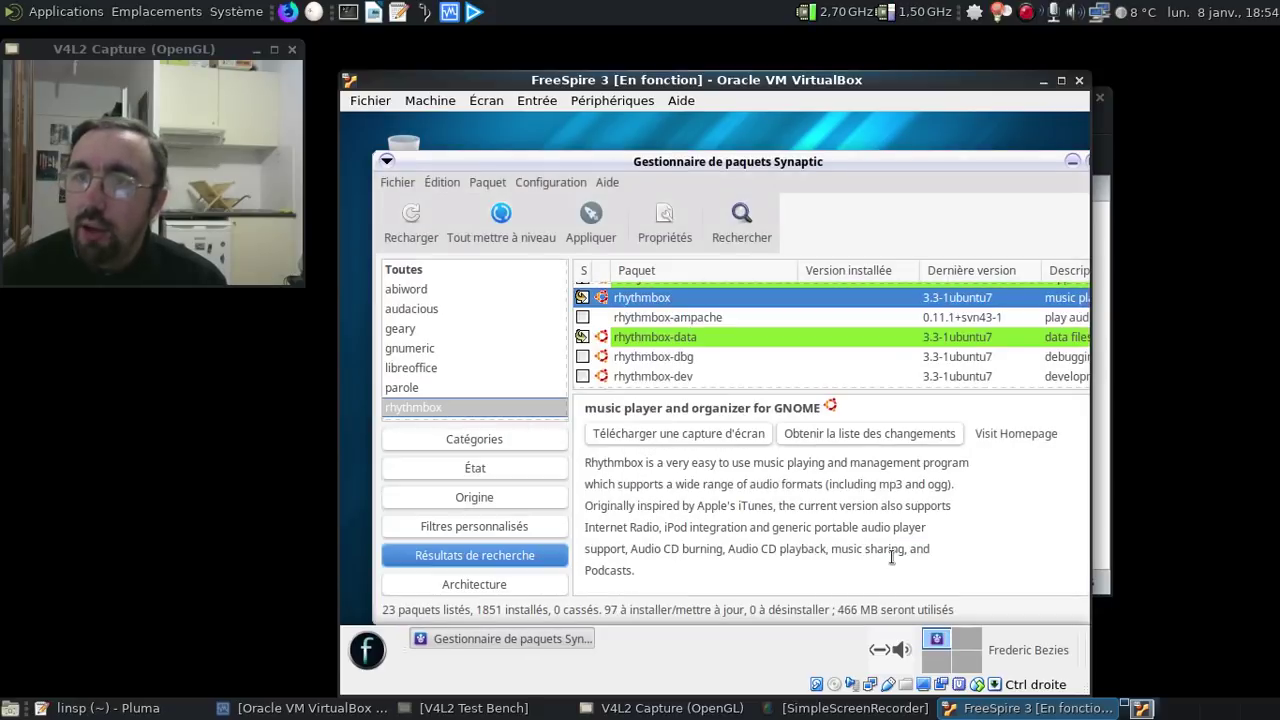
left_click(608, 224)
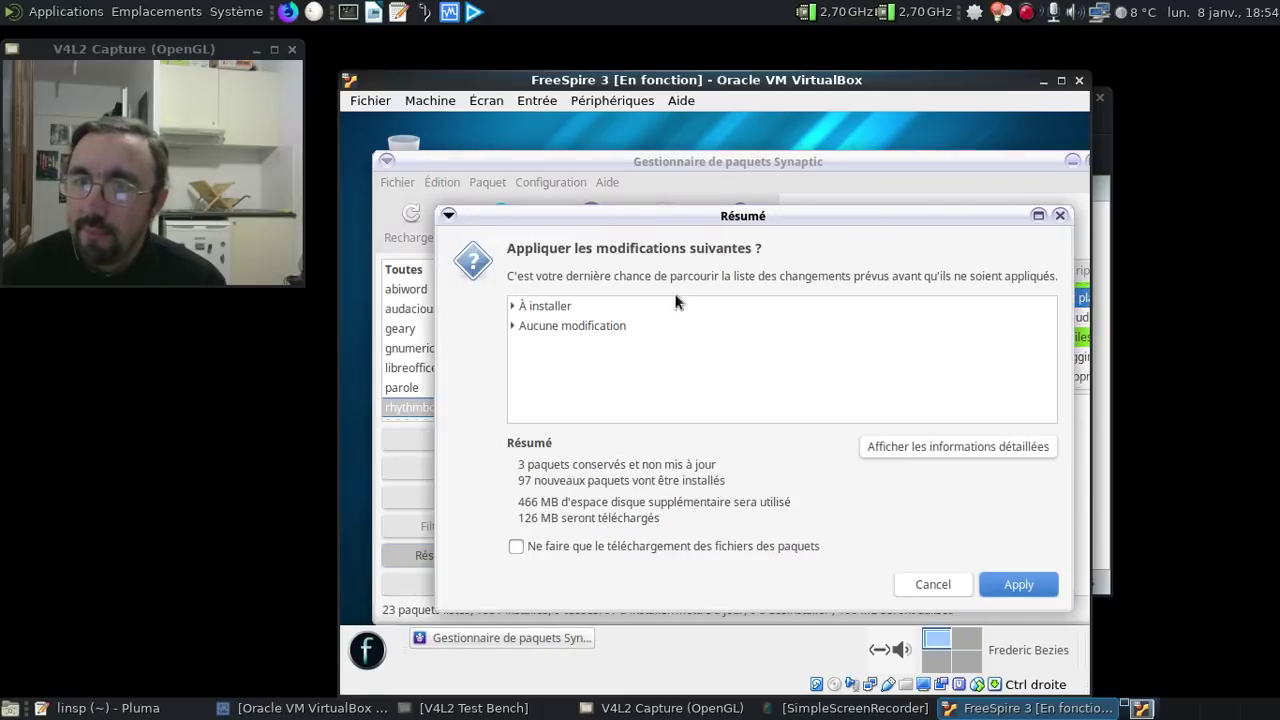
- Confirm the pending changes to start downloading, showing per-file download details
left_click(1020, 584)
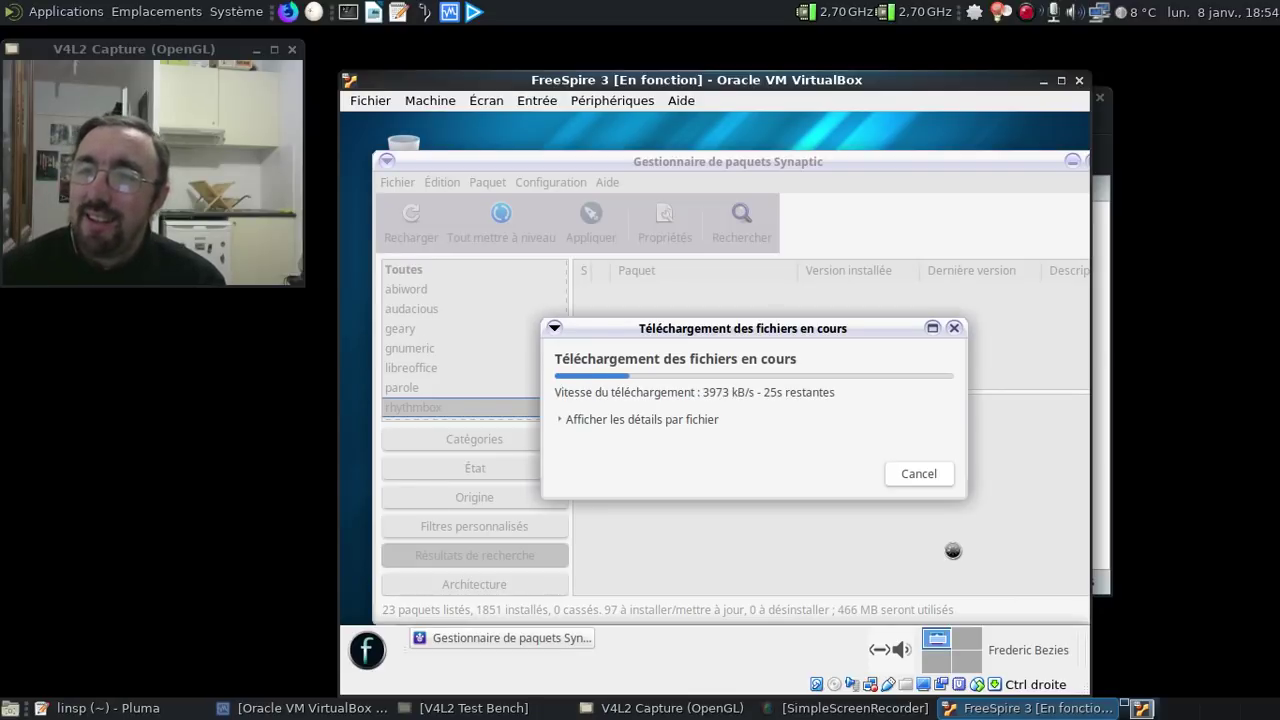
left_click(625, 423)
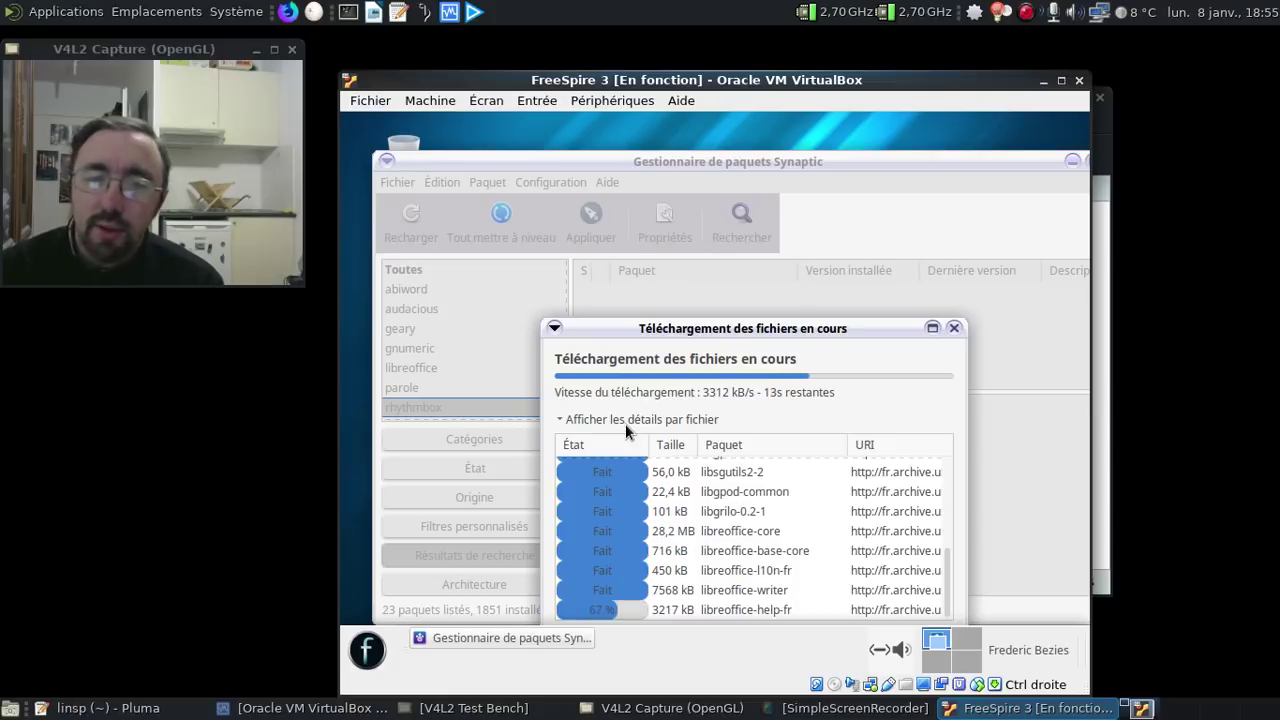
- Add an asterisk after Rhythmbox in the linsp notes, save them, and minimize Pluma
left_click(150, 710)
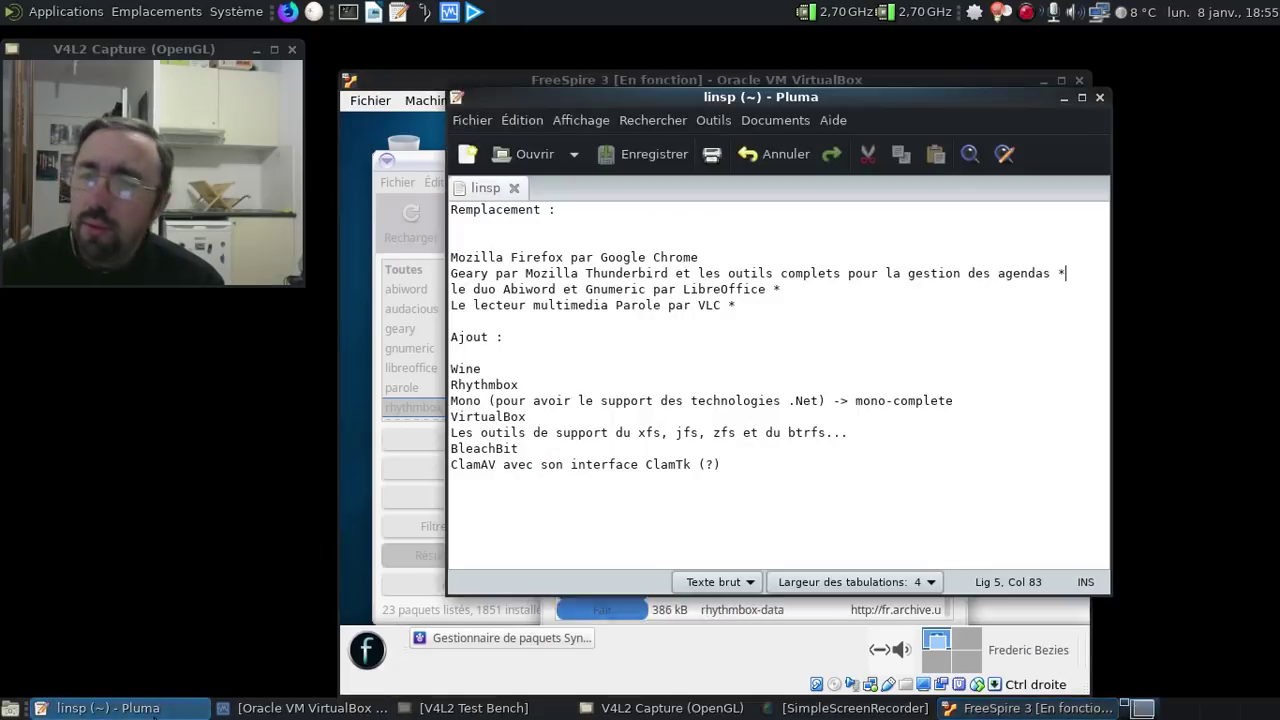
left_click(528, 388)
type("*")
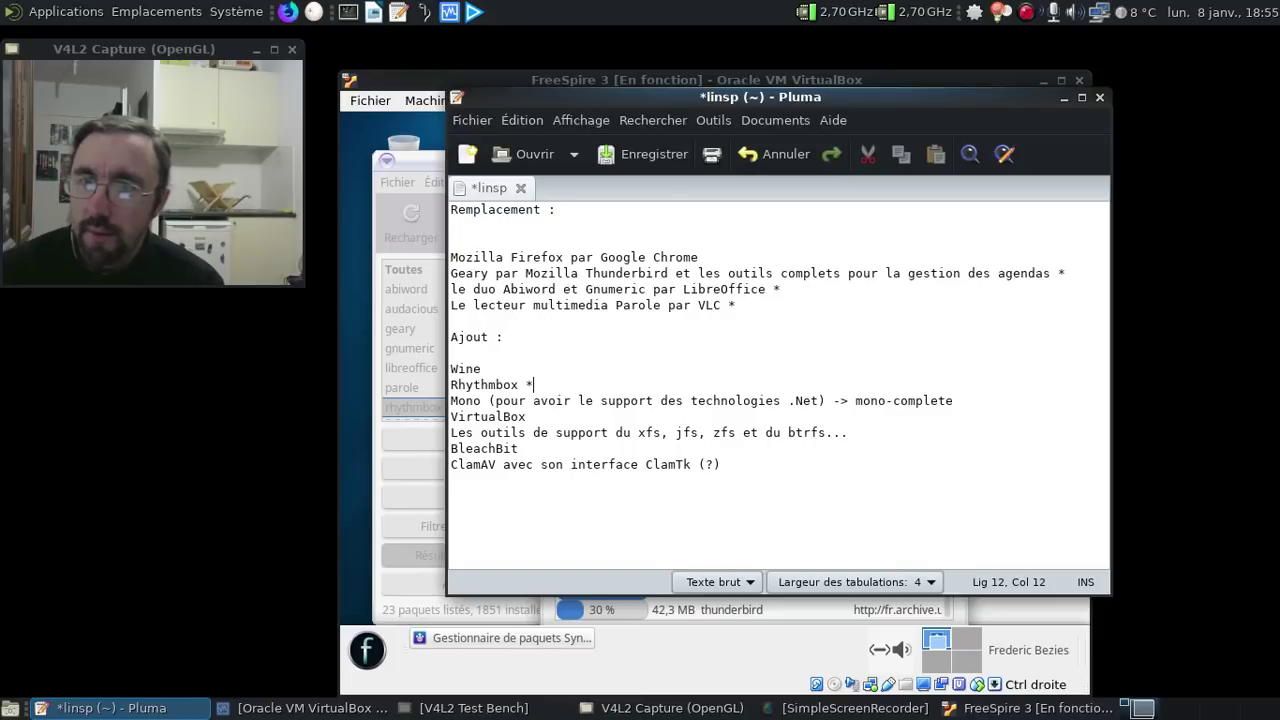
left_click(668, 153)
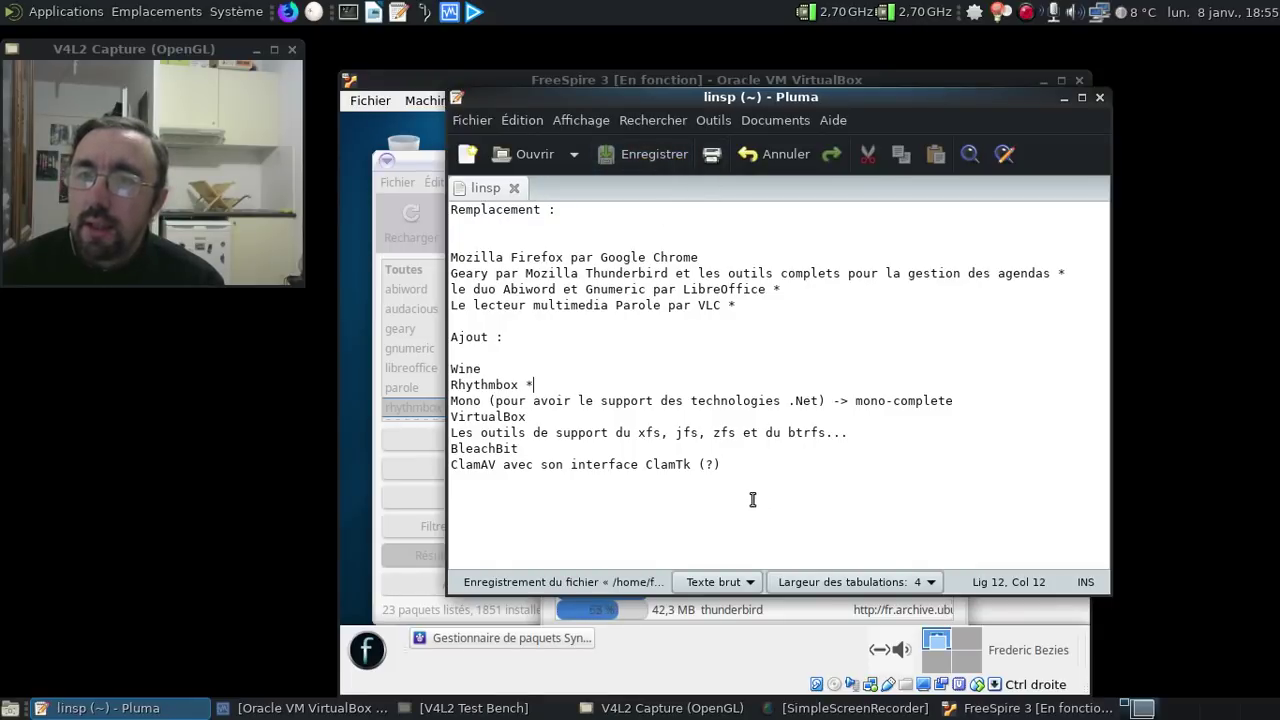
left_click(1060, 97)
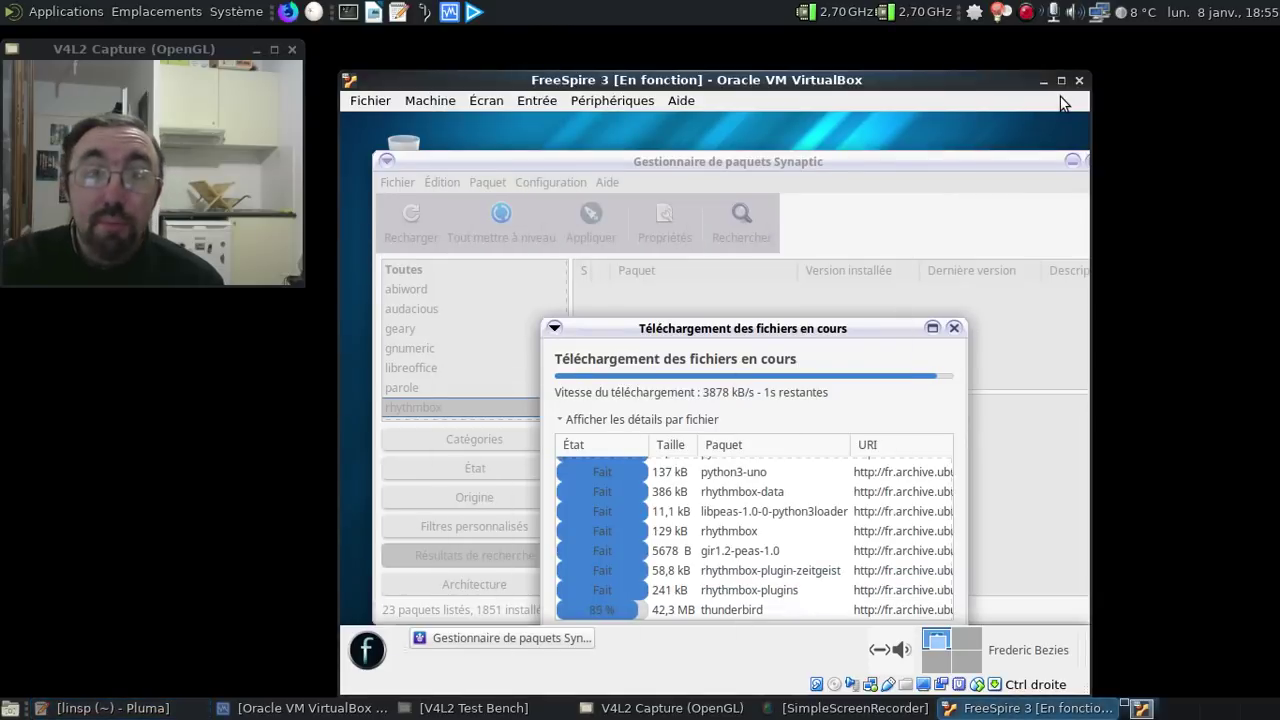
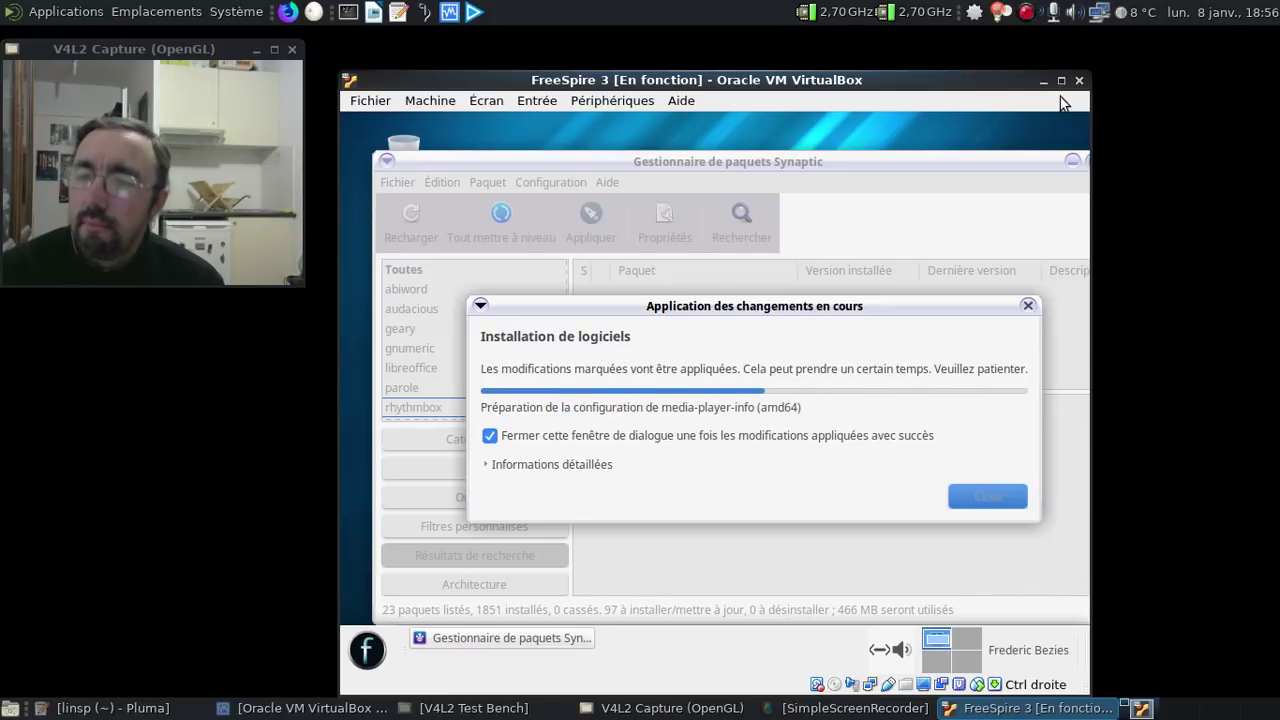
- Bring the linsp notes in Pluma to the front while Synaptic applies the changes
left_click(178, 716)
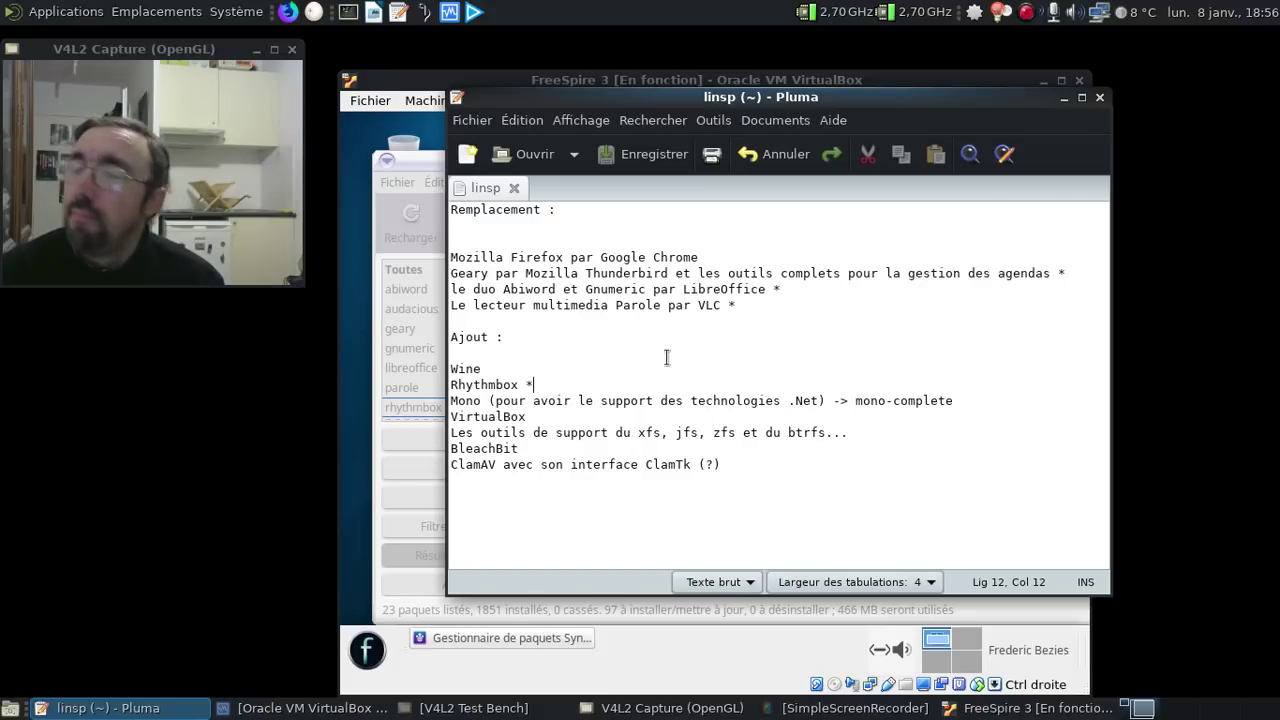
- Minimize the Pluma notes, restore them, then return to Synaptic in the VirtualBox window
left_click(1061, 100)
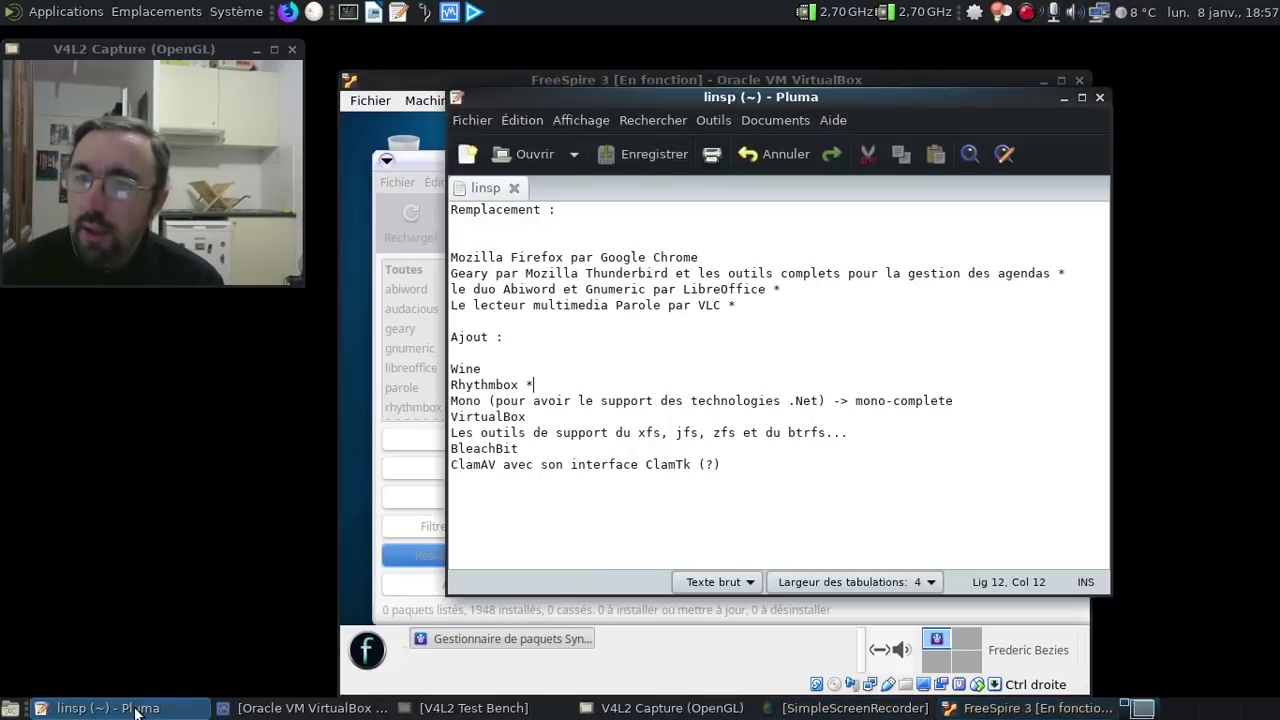
left_click(130, 708)
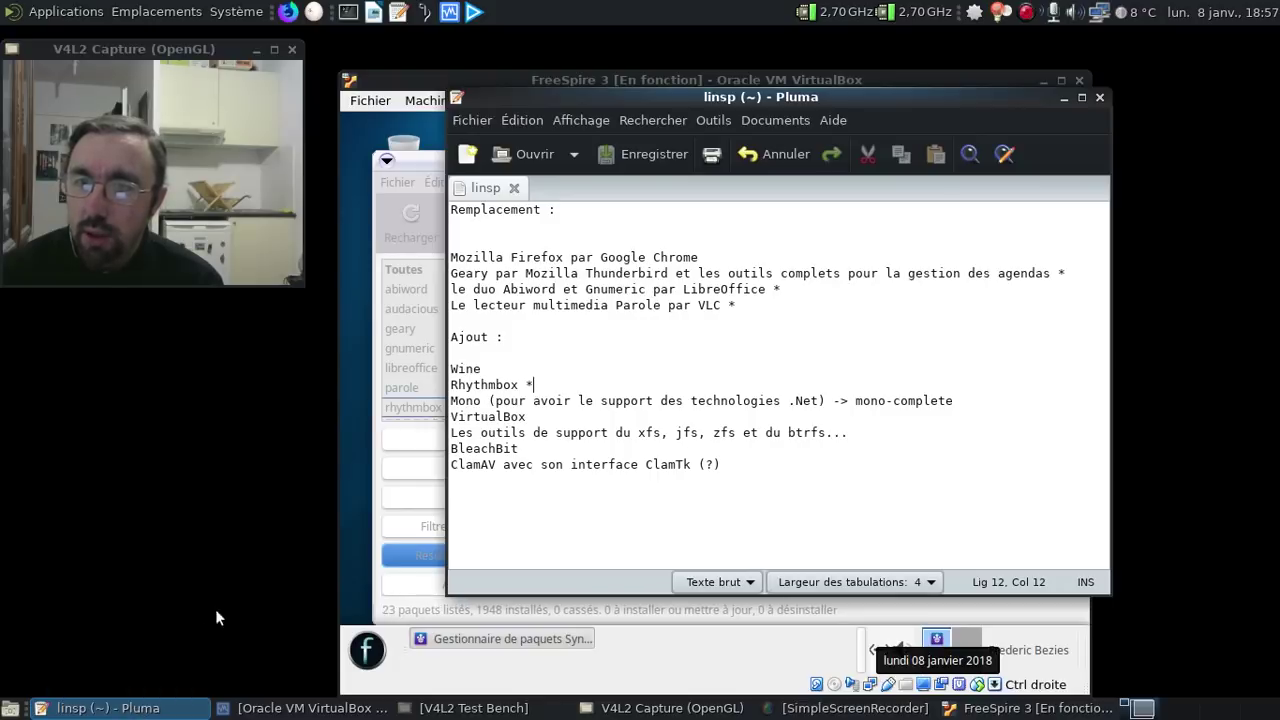
left_click(345, 508)
- Search for and mark the wine package for installation, accepting its dependencies
left_click(733, 219)
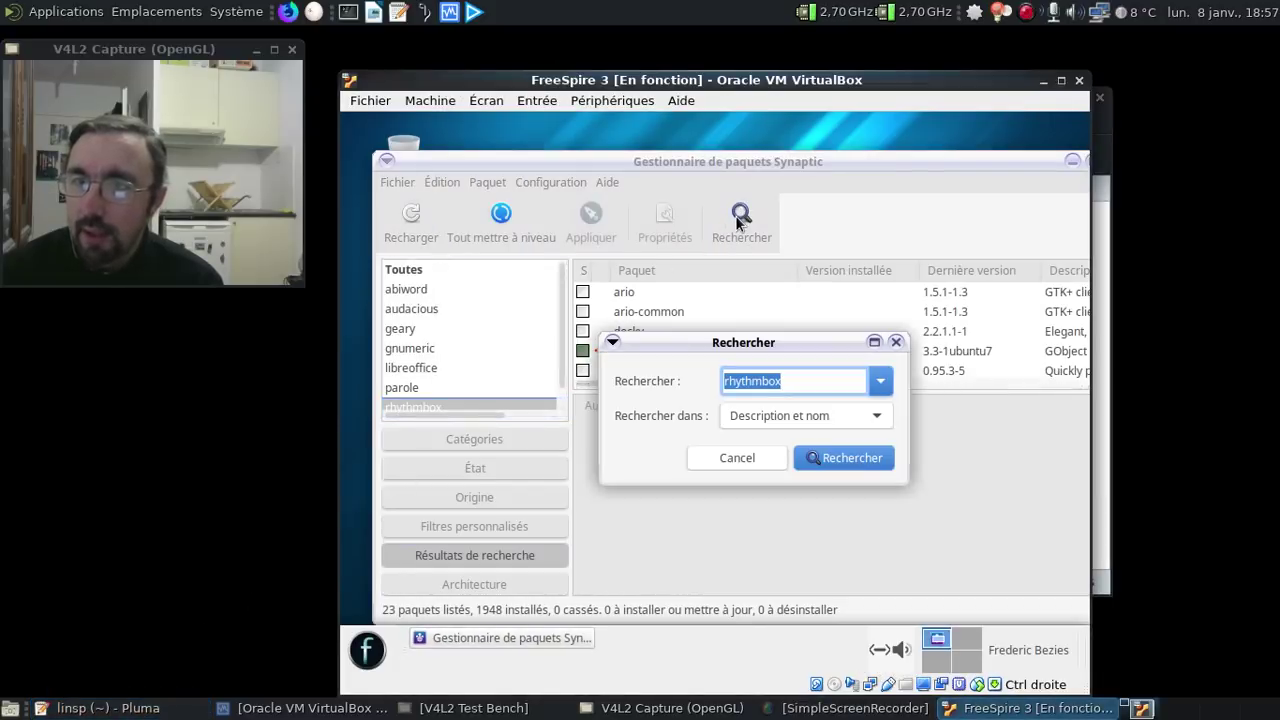
type("go")
key("Return")
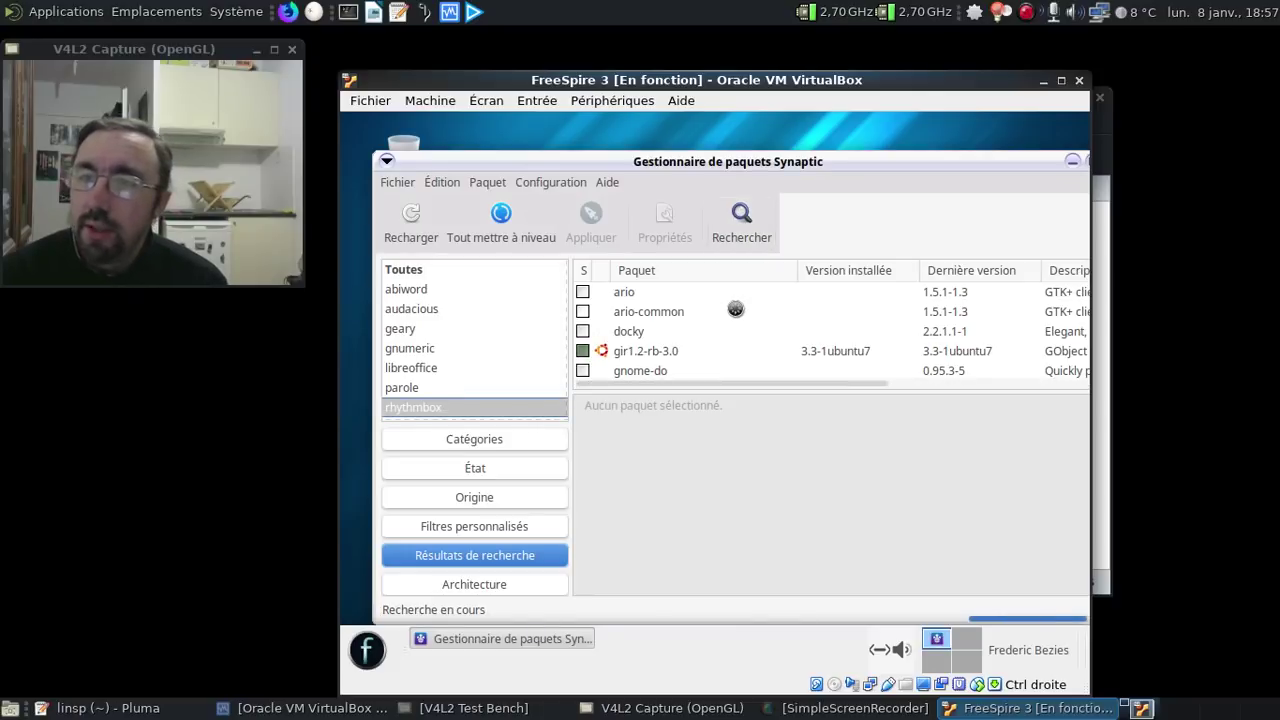
scroll(735, 313, "down", 10)
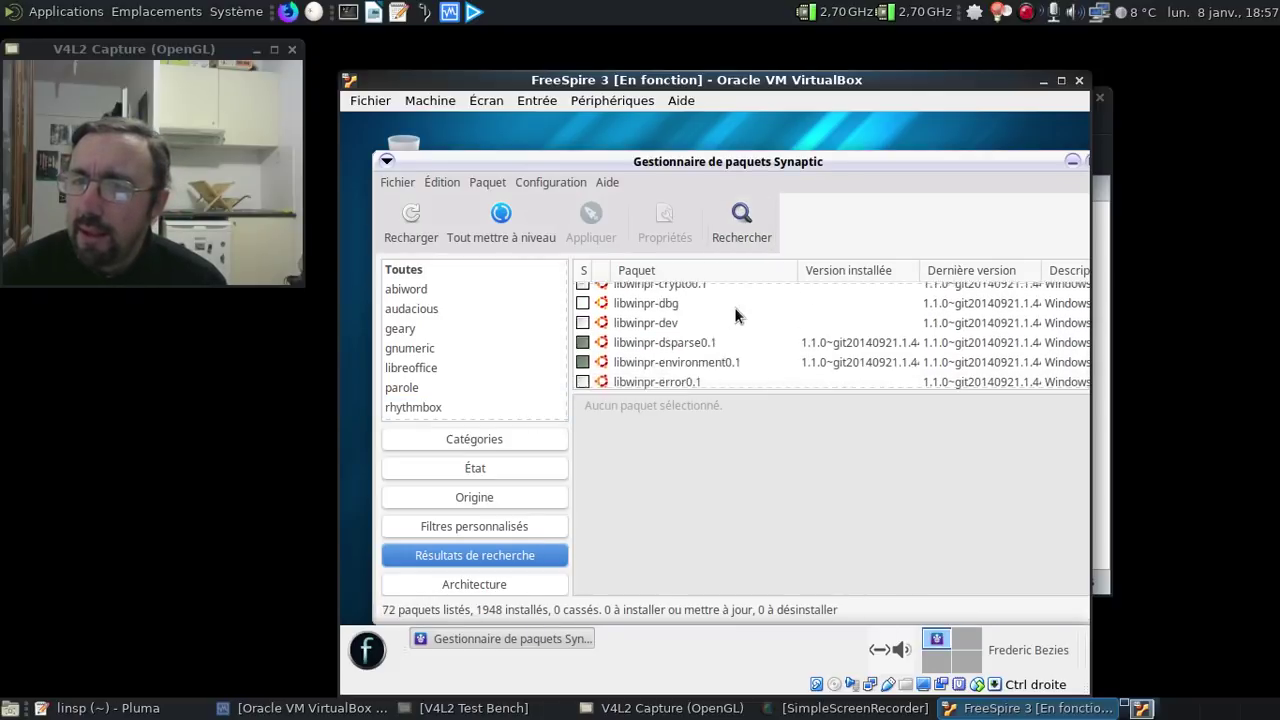
scroll(735, 310, "down", 10)
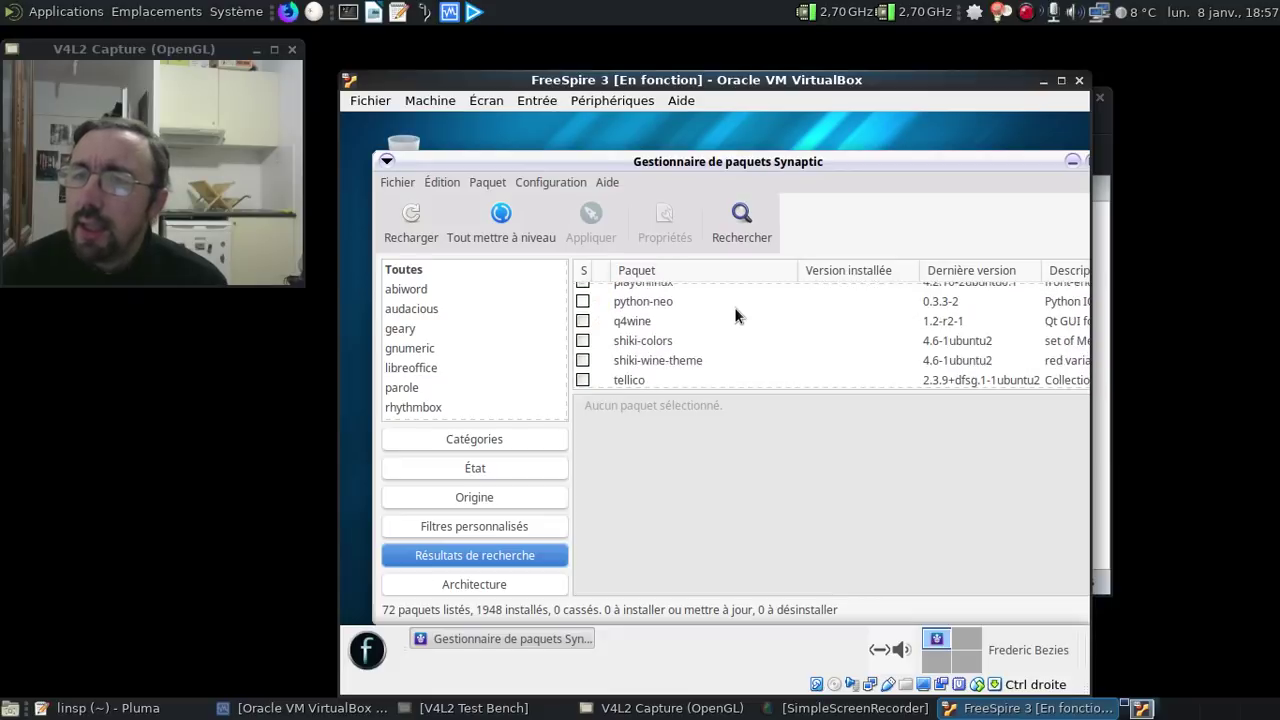
scroll(735, 310, "down", 3)
scroll(735, 310, "up", 1)
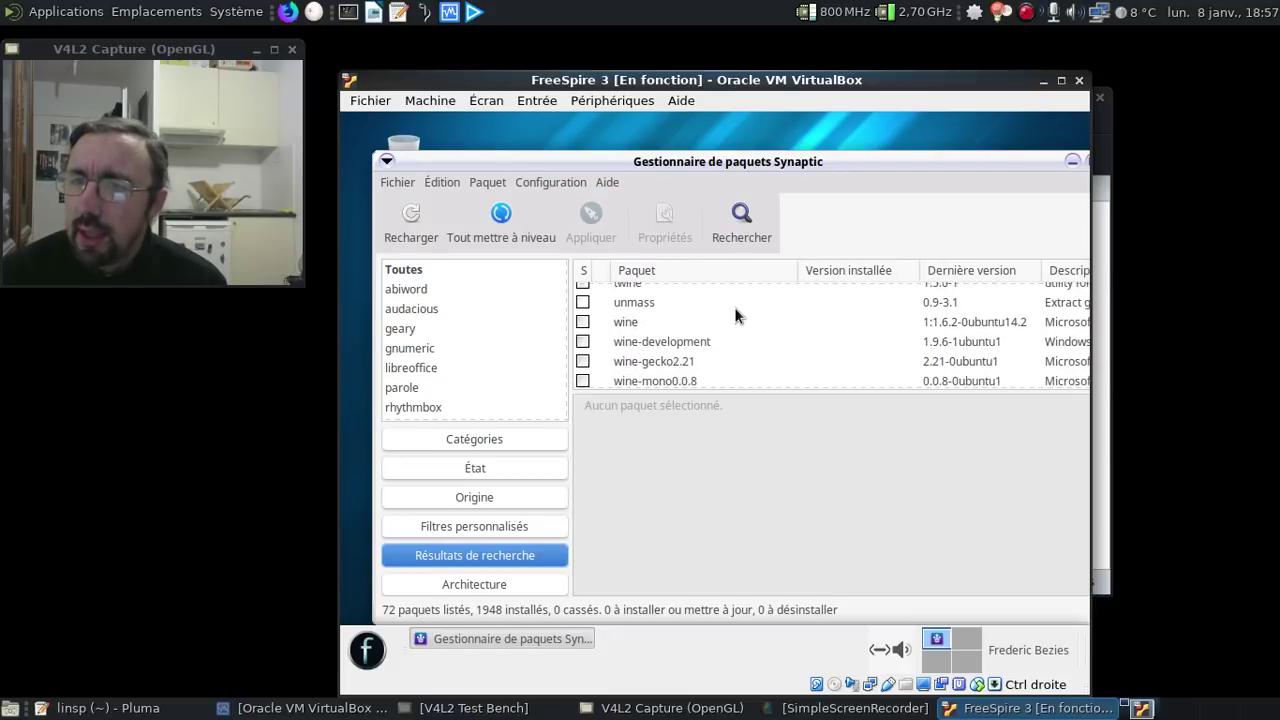
left_click(677, 318)
right_click(677, 318)
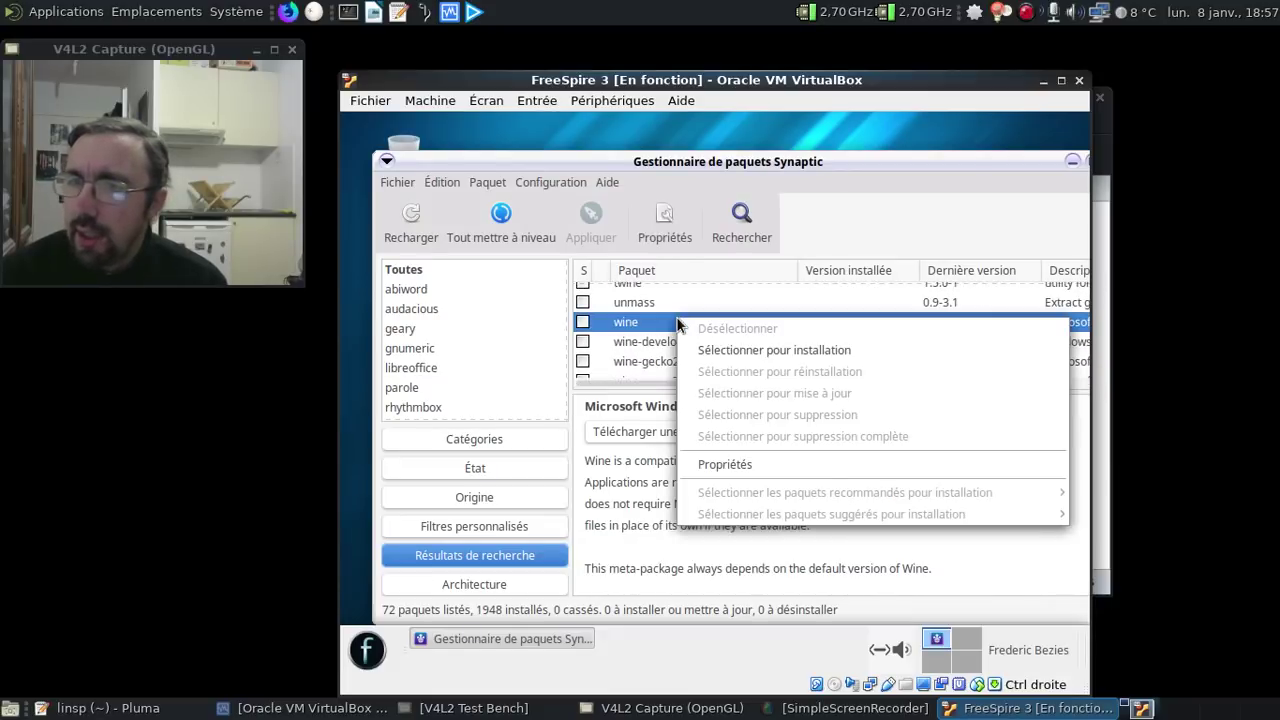
left_click(737, 351)
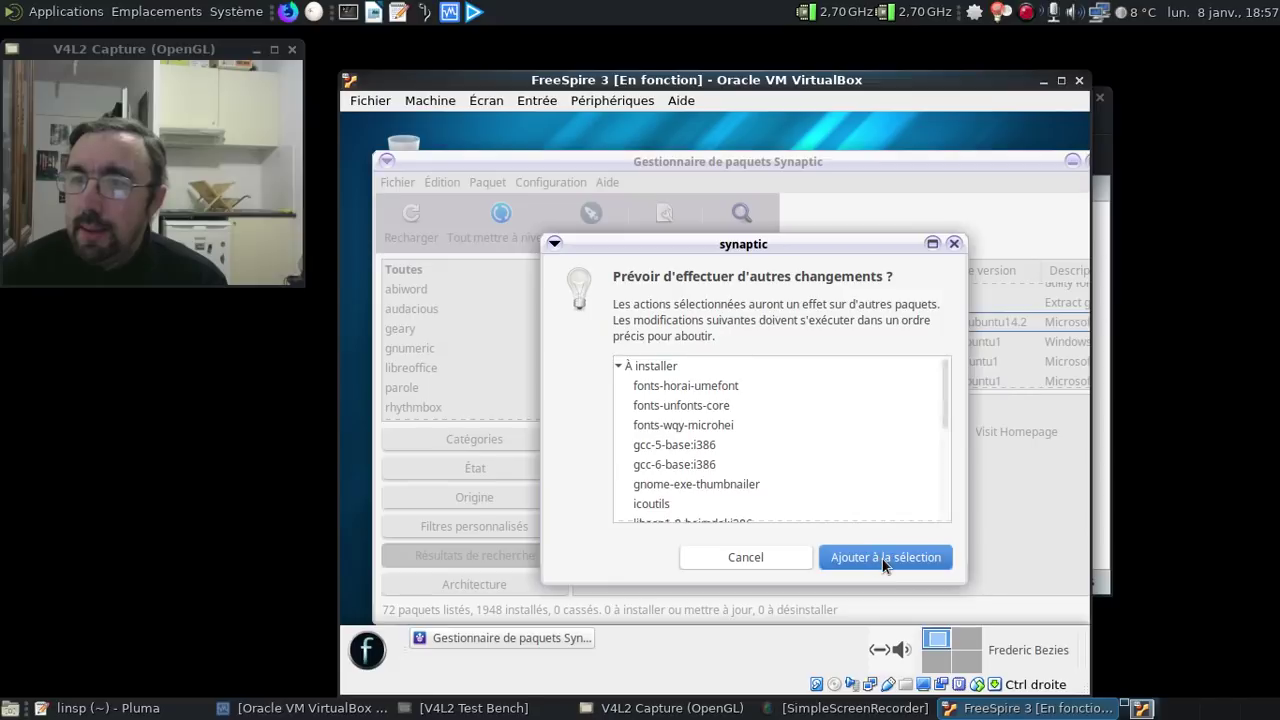
left_click(882, 558)
- Search 'virtual' and mark virtualbox for installation with its required packages
left_click(741, 238)
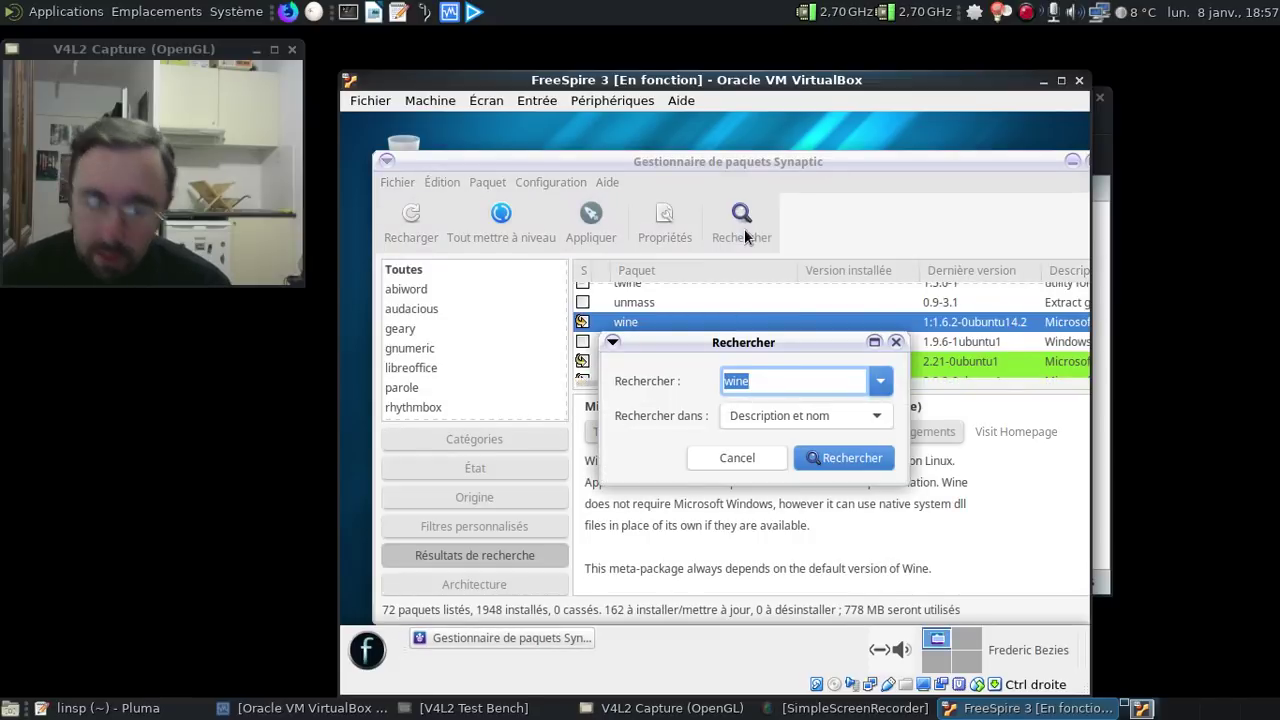
type("virtual")
key("Return")
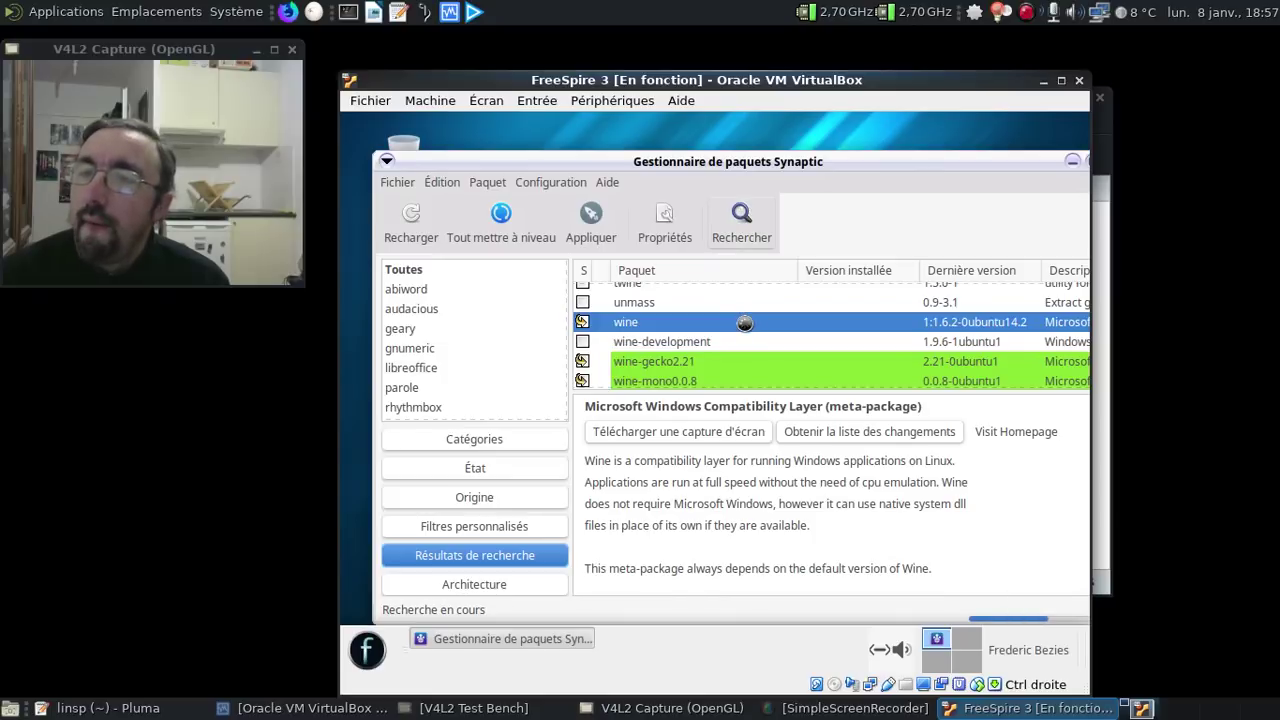
scroll(744, 322, "down", 5)
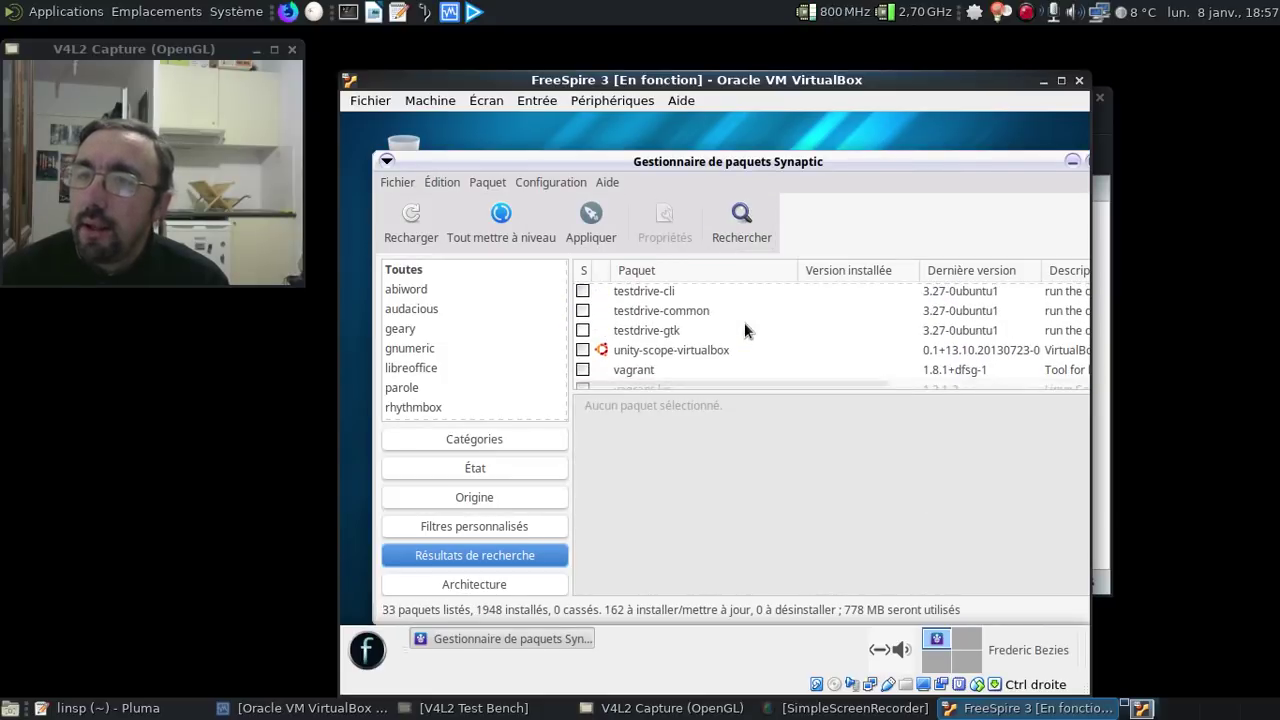
scroll(737, 330, "up", 1)
right_click(658, 365)
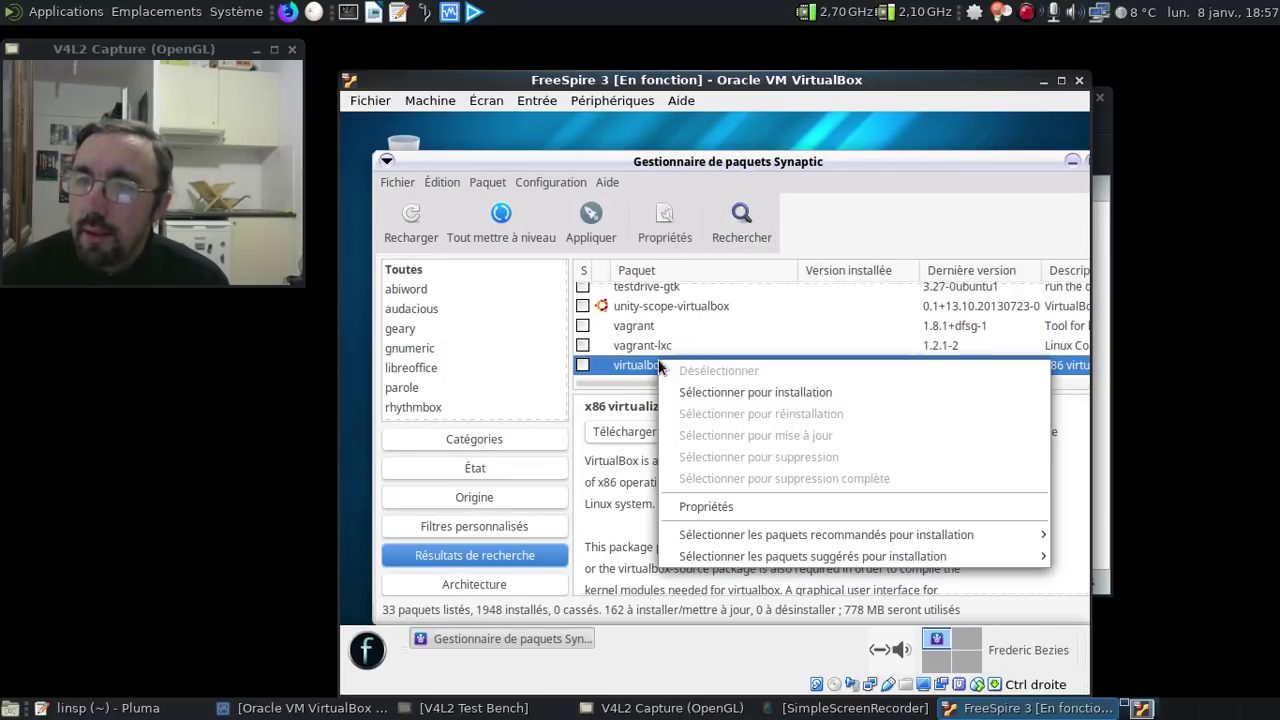
left_click(780, 390)
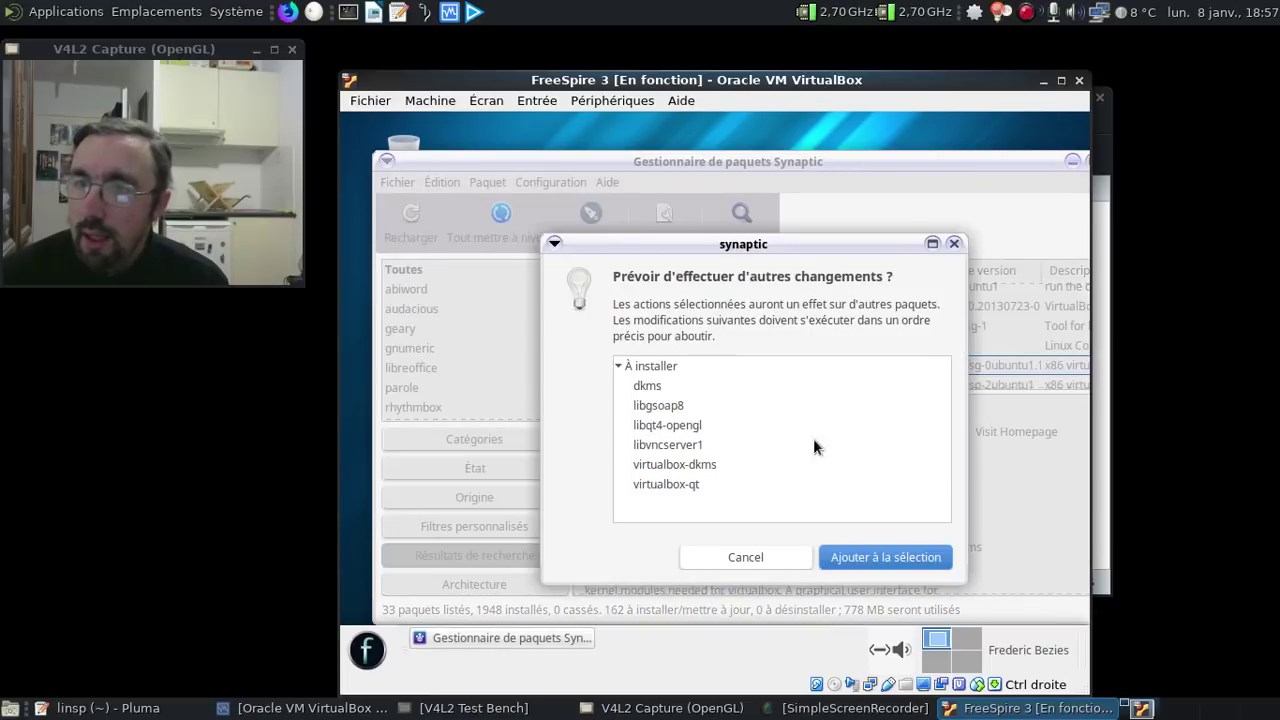
left_click(903, 558)
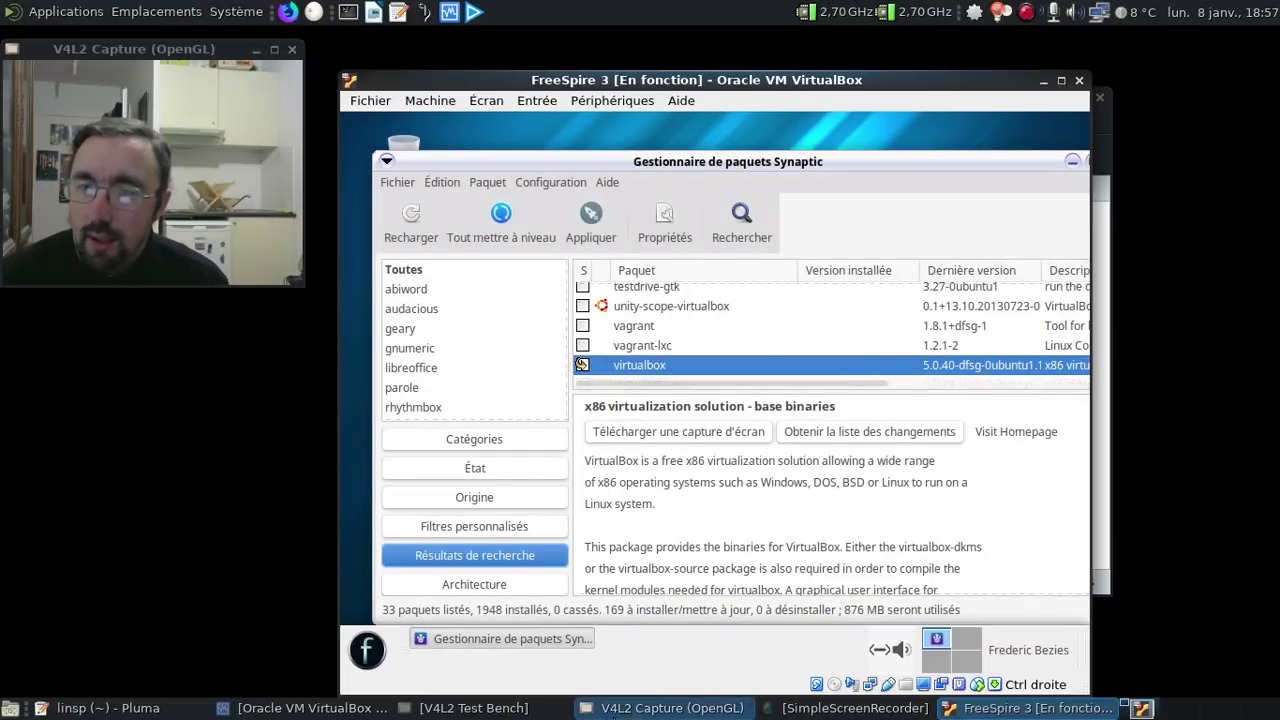
- Add an asterisk to the Wine and VirtualBox lines in the Pluma notes
left_click(140, 708)
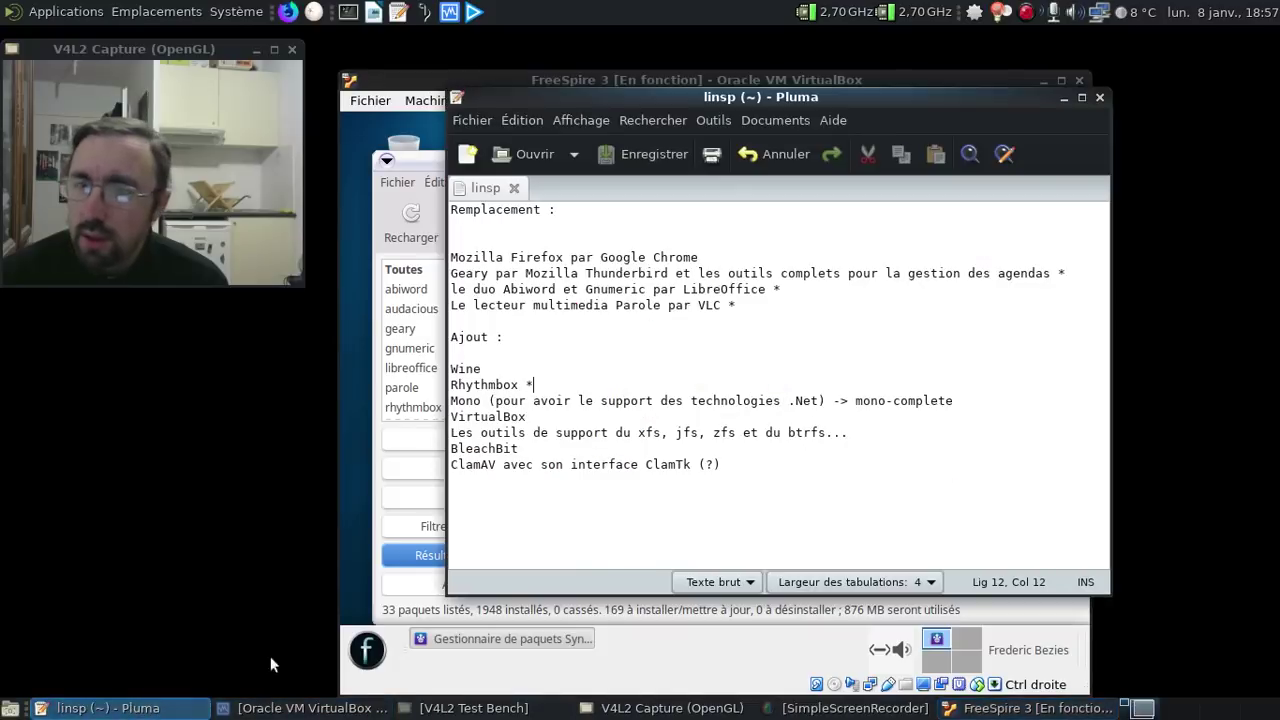
left_click(505, 366)
type("*")
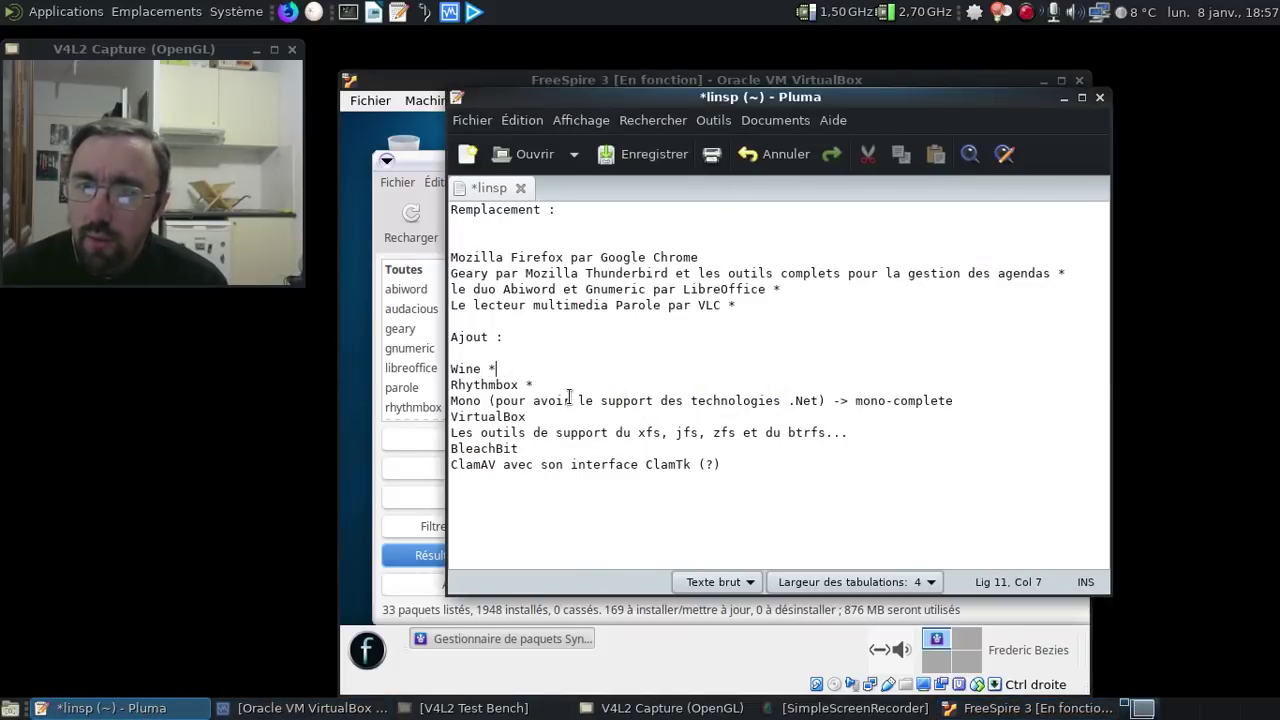
left_click(543, 416)
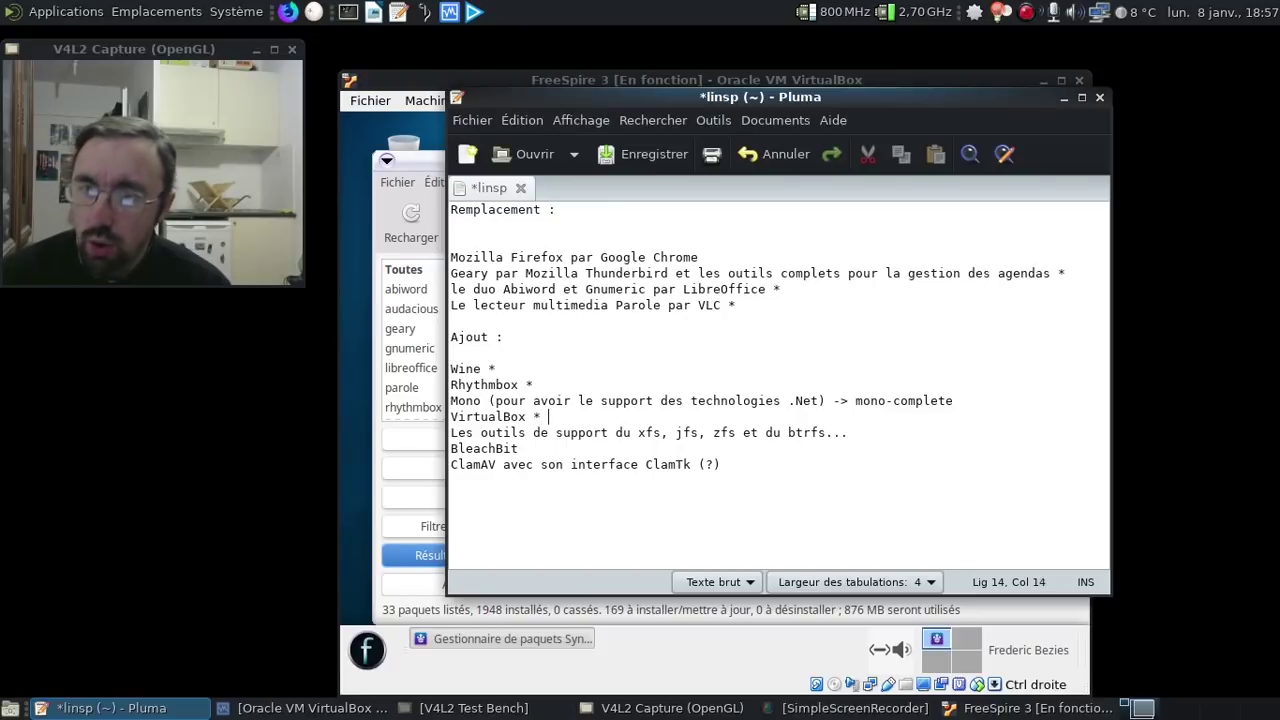
type("*")
left_click(380, 451)
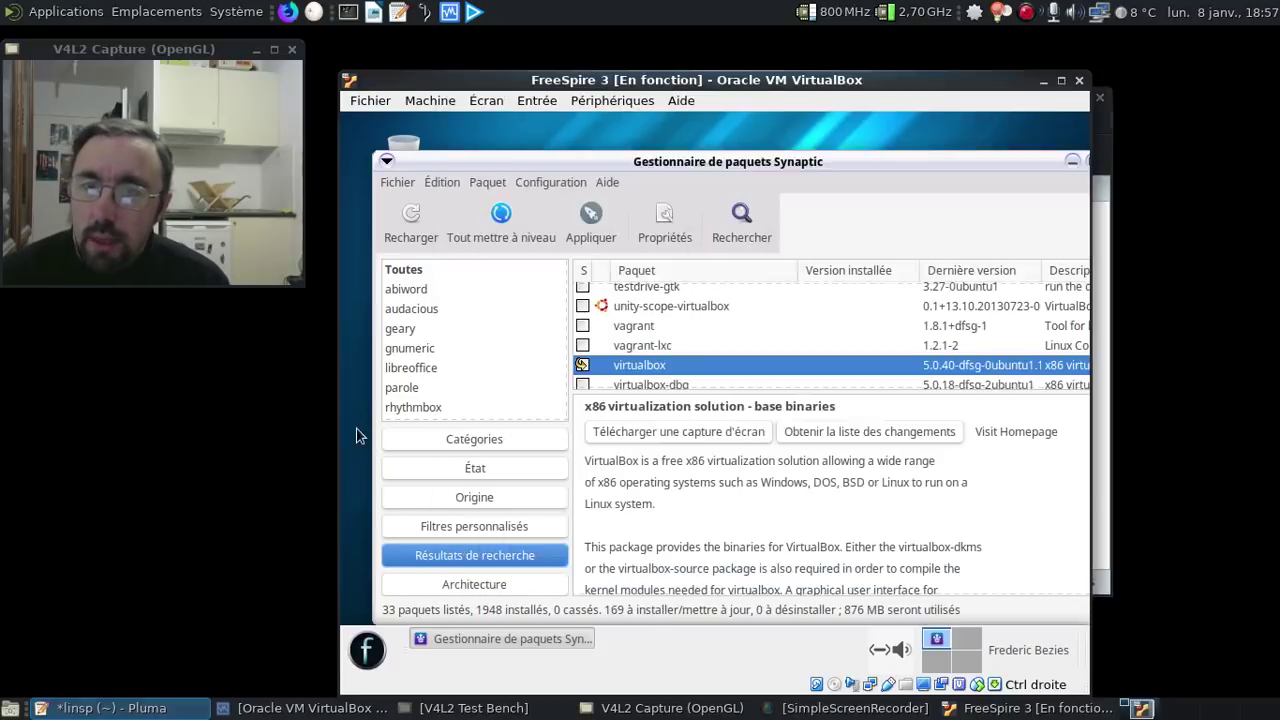
- Search 'bleah' and mark bleachbit for installation with its extra packages
left_click(735, 232)
type("bleah")
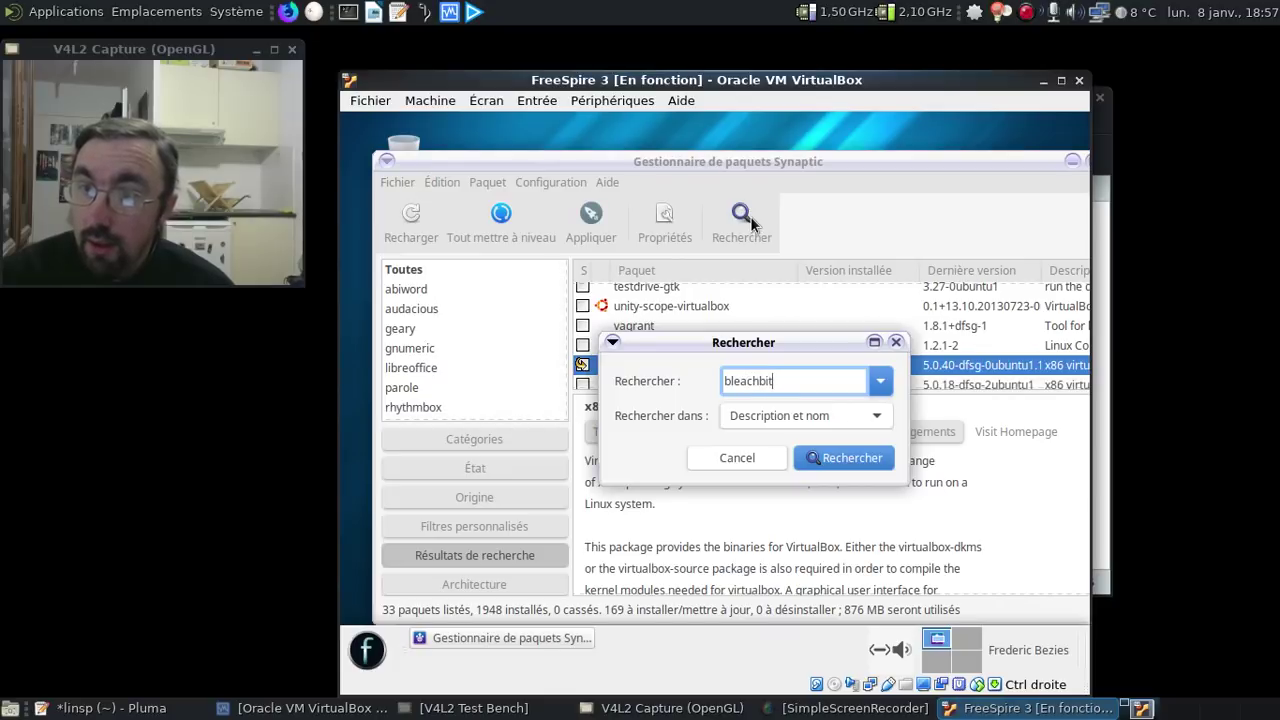
key("Return")
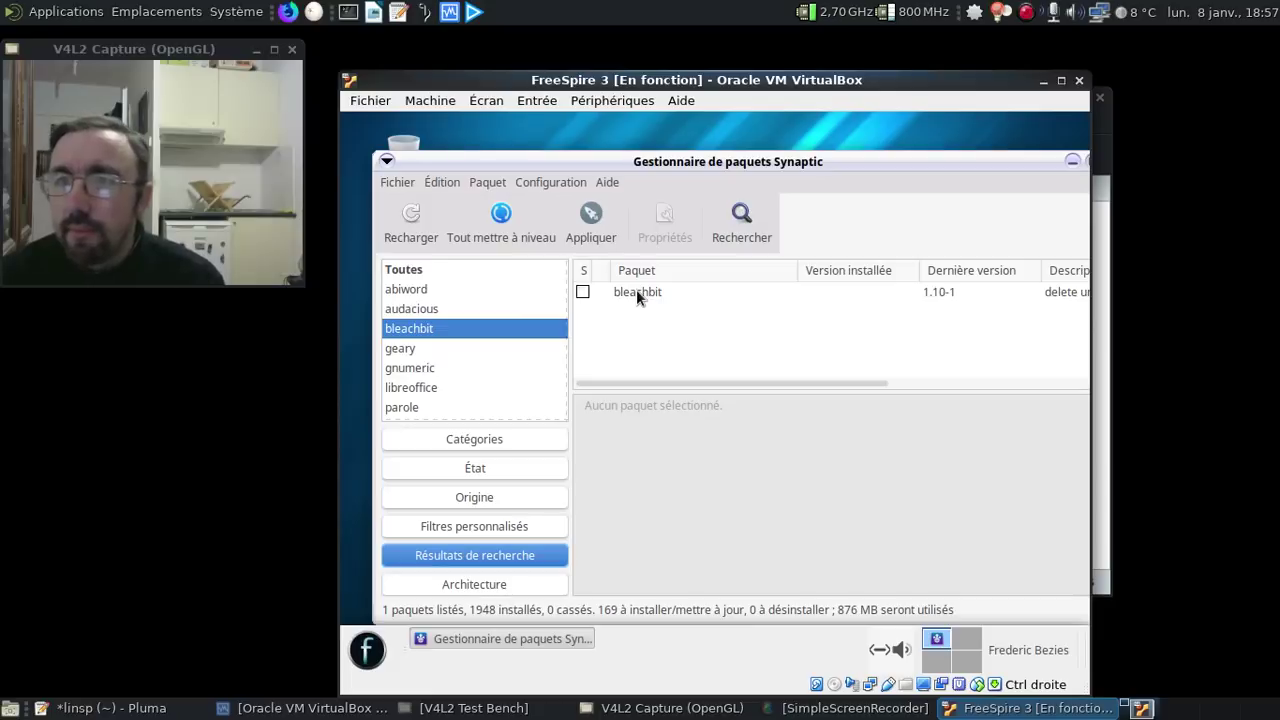
right_click(636, 289)
left_click(702, 323)
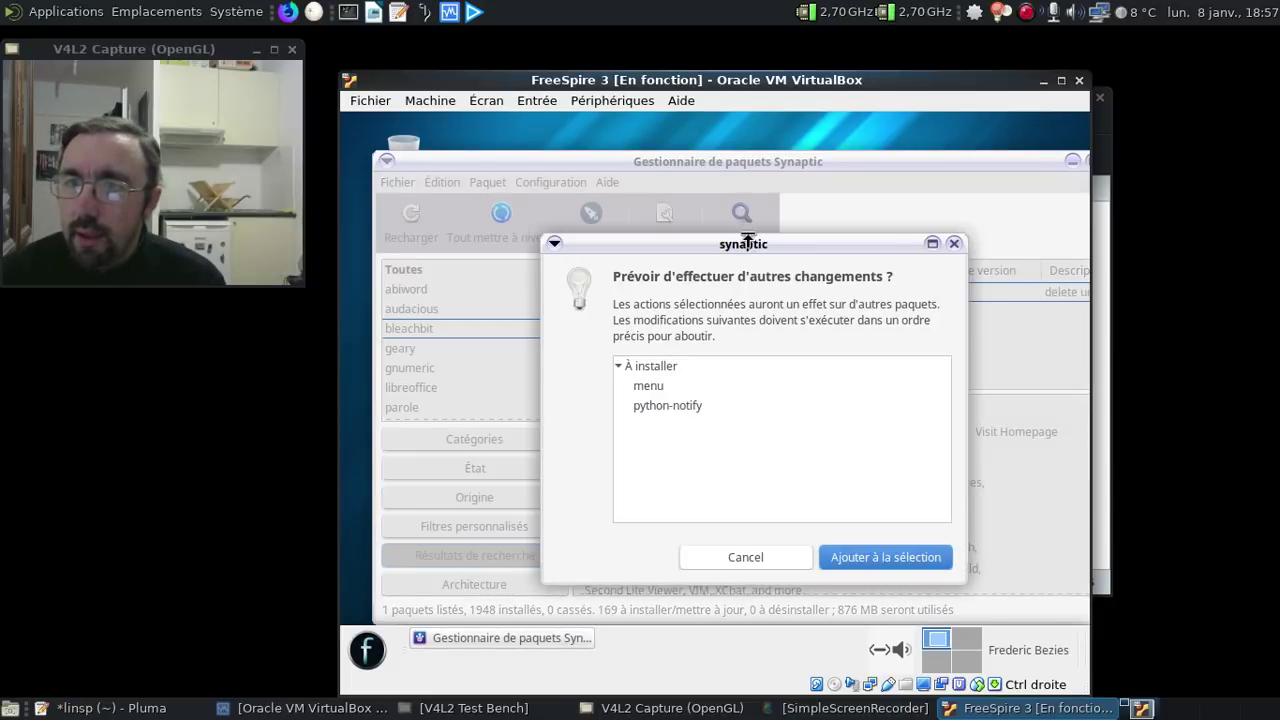
left_click(888, 557)
- Add an asterisk to the BleachBit line in the Pluma notes
left_click(750, 235)
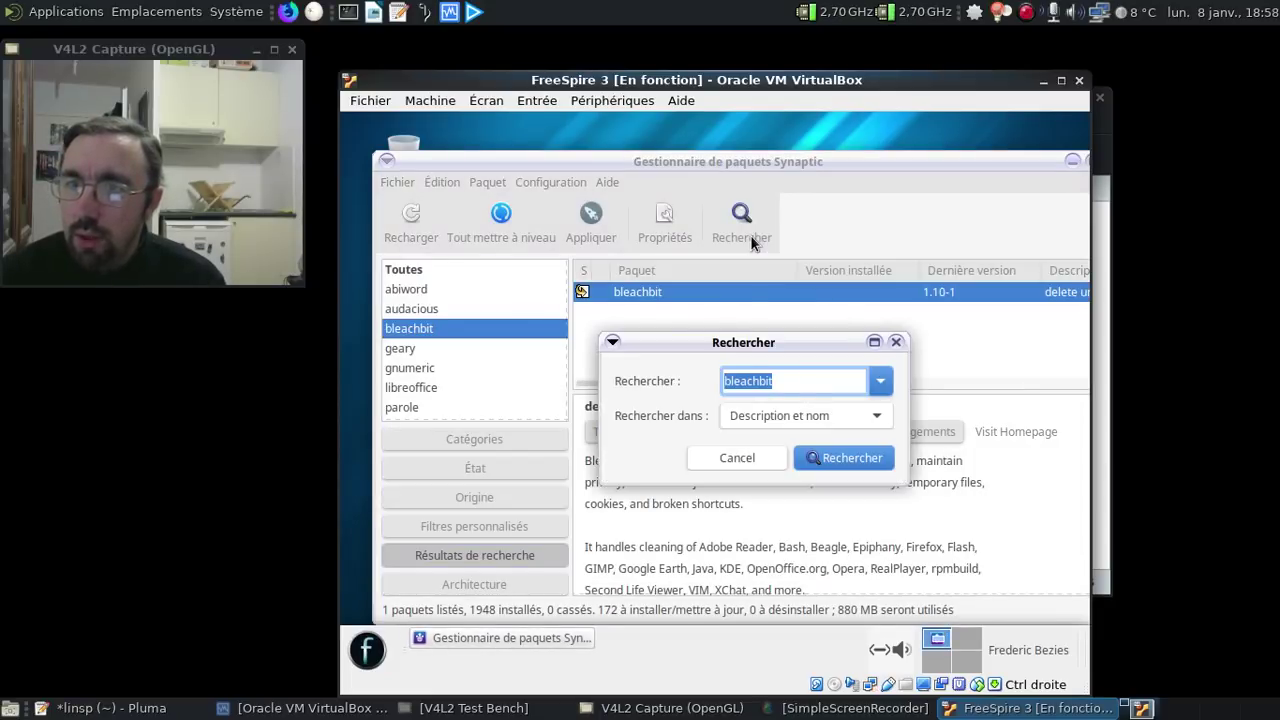
left_click(160, 708)
left_click(580, 450)
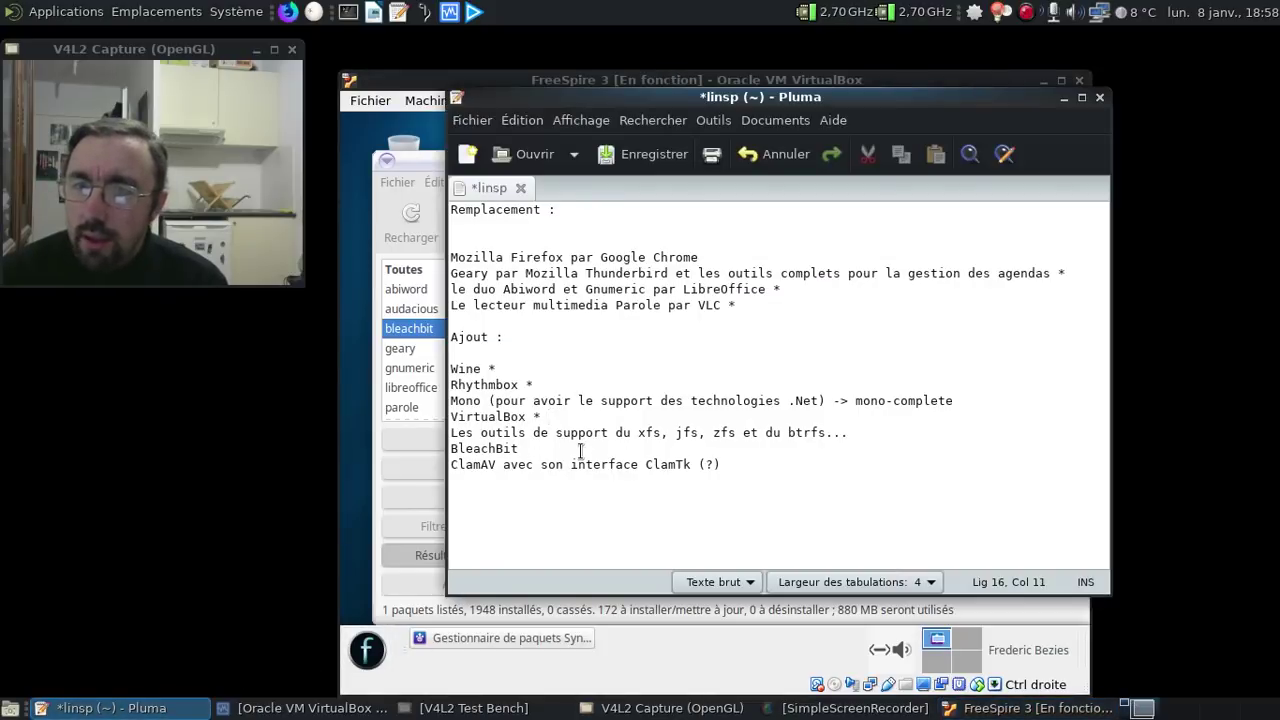
type("*")
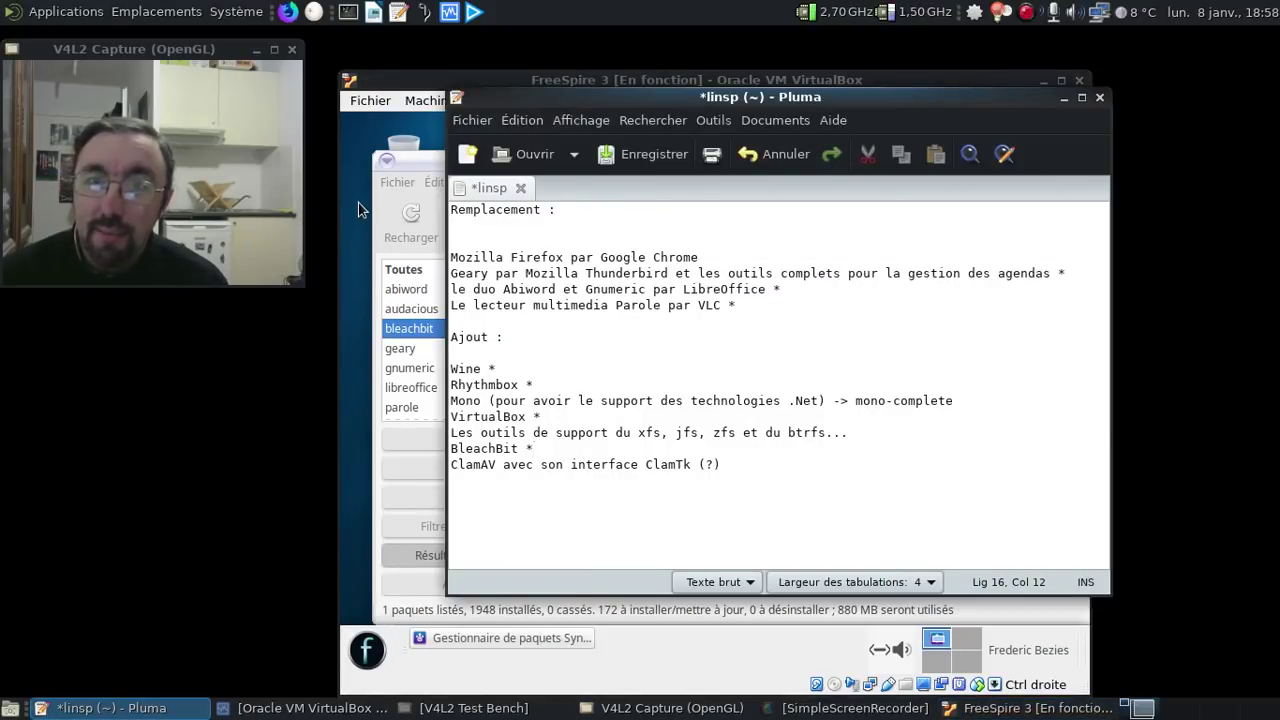
left_click(358, 202)
- Search 'clementine' and mark clamtk for installation with its ClamAV dependencies
left_click(785, 371)
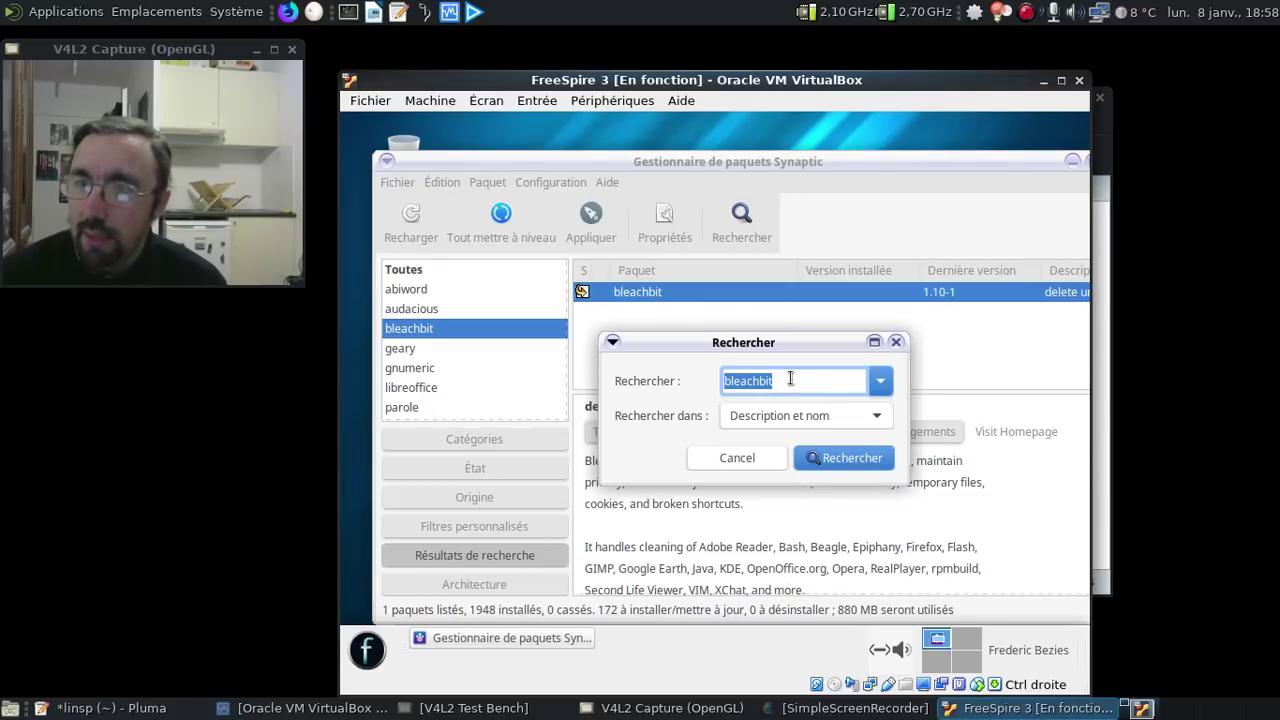
type("clementine")
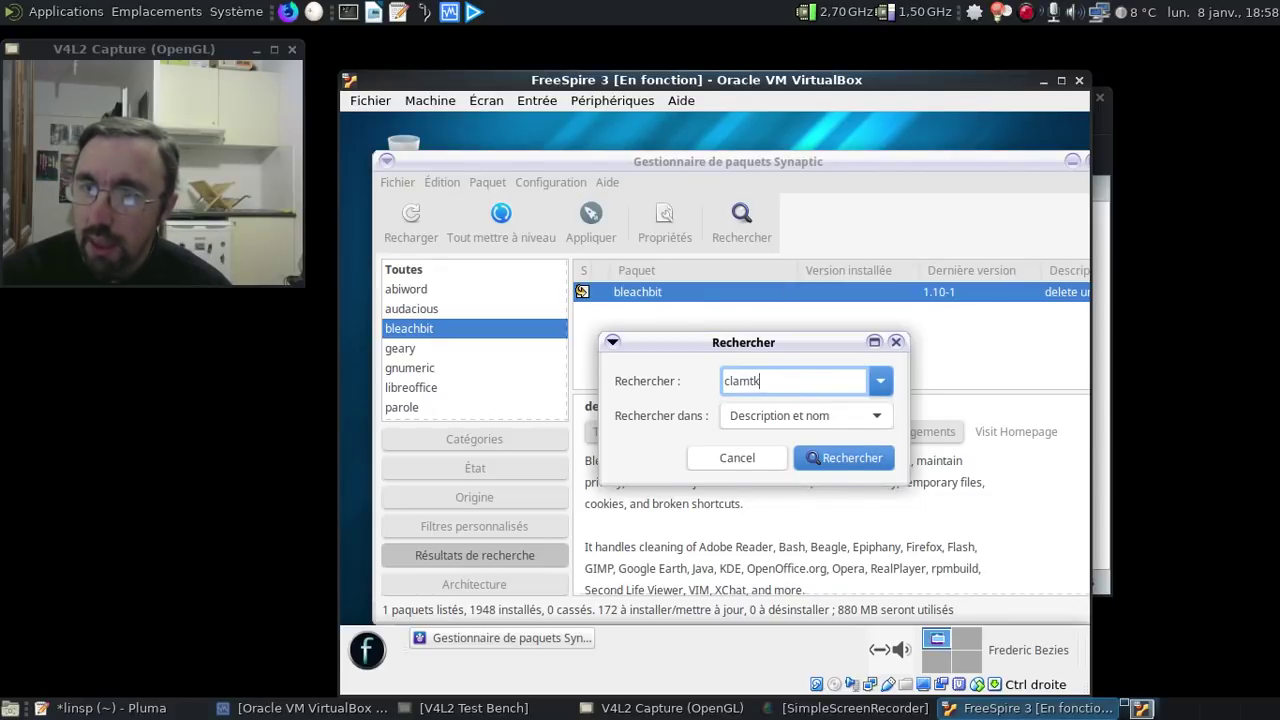
key("Return")
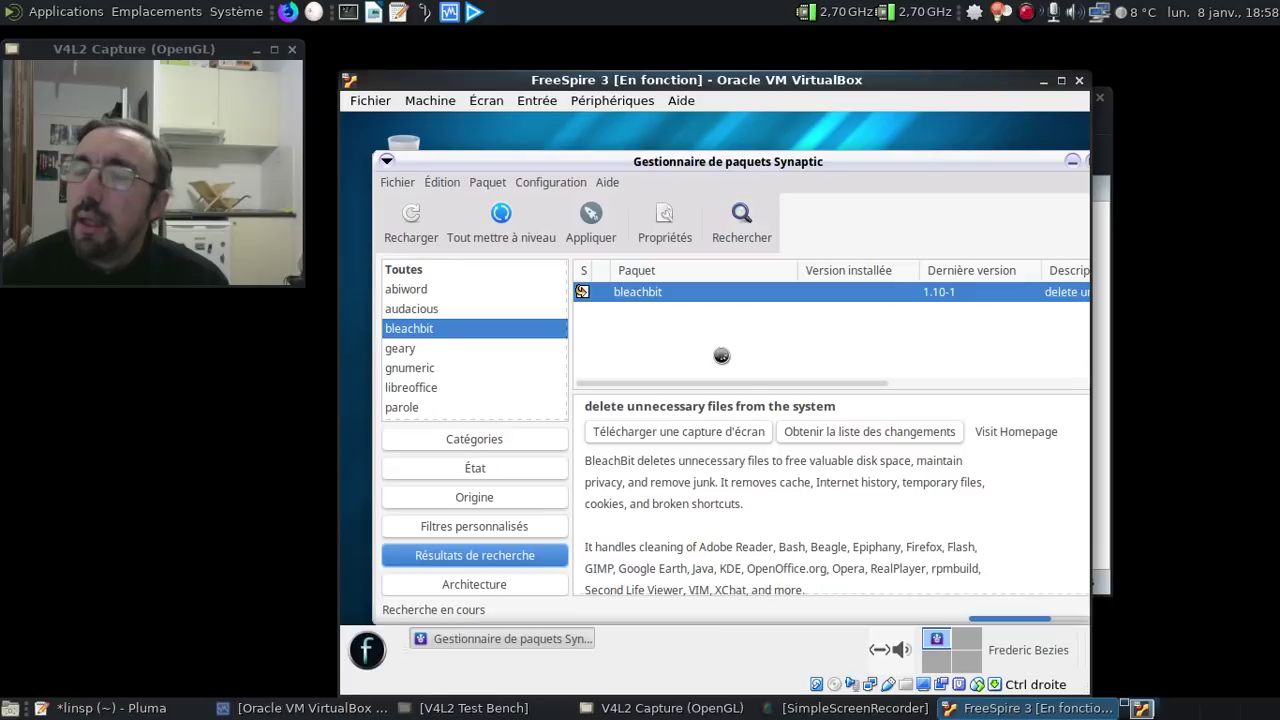
left_click(655, 293)
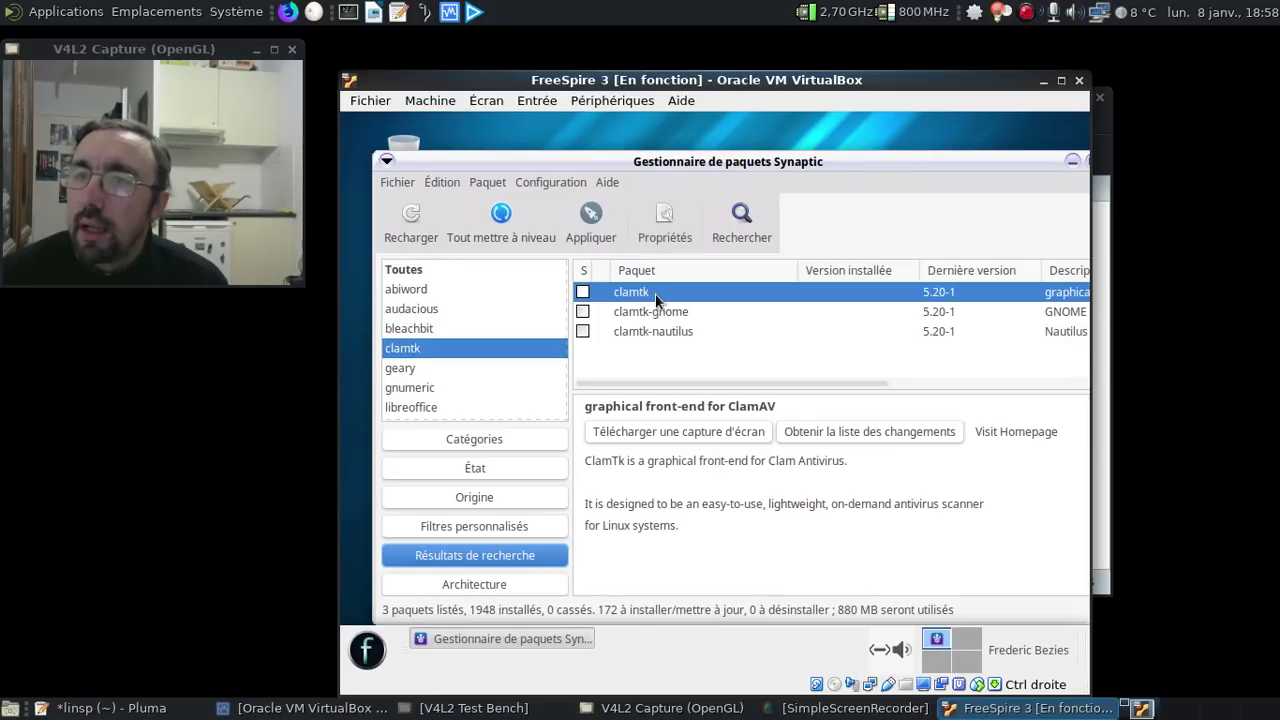
right_click(655, 293)
left_click(728, 326)
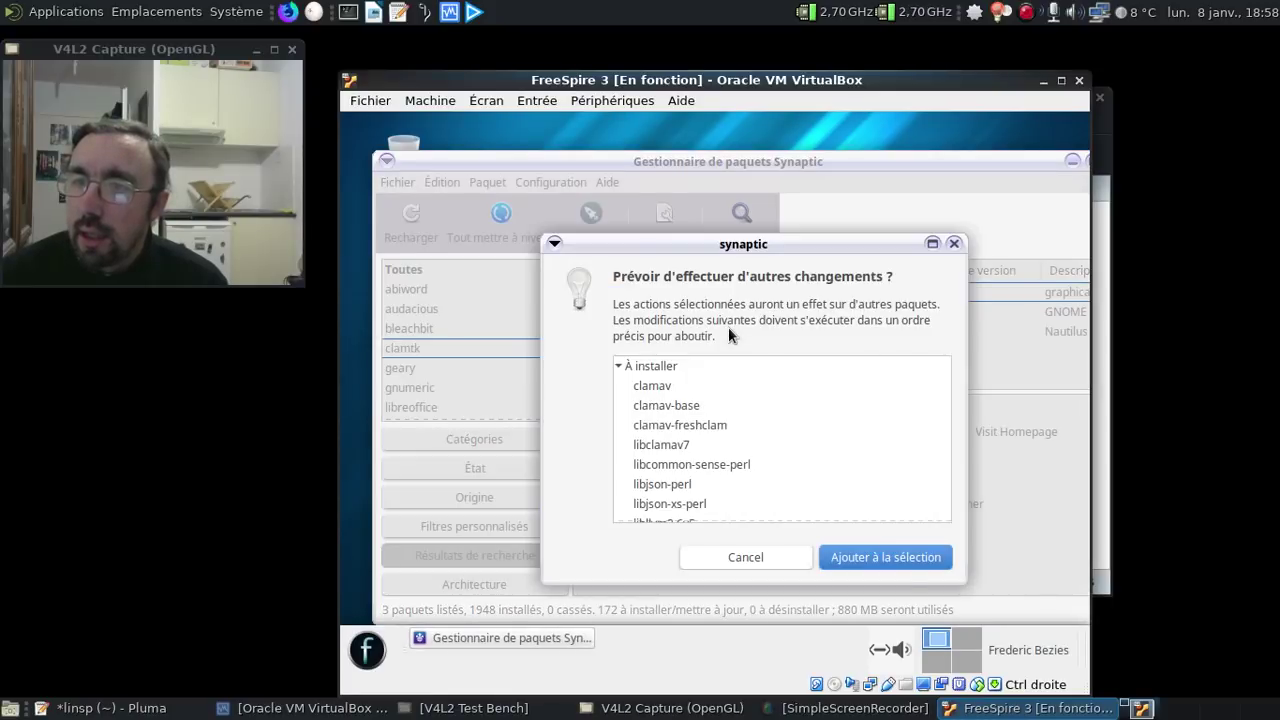
left_click(902, 561)
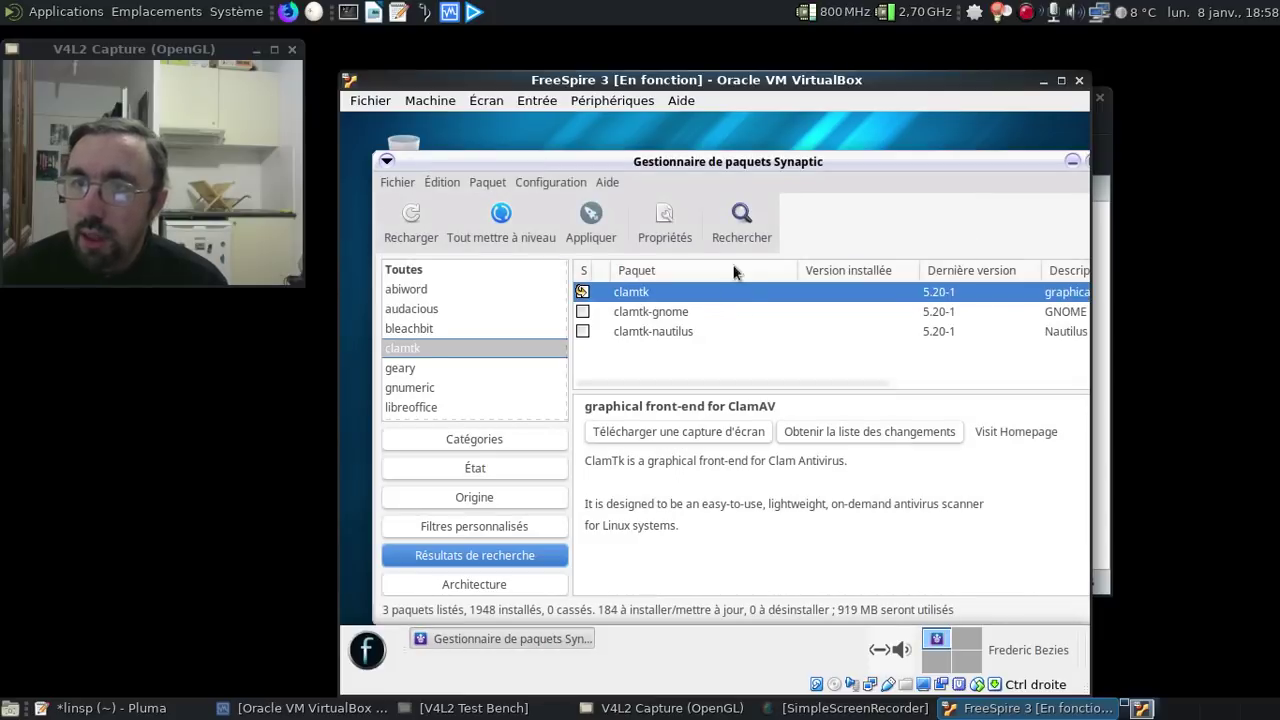
left_click(732, 228)
type("mono-c")
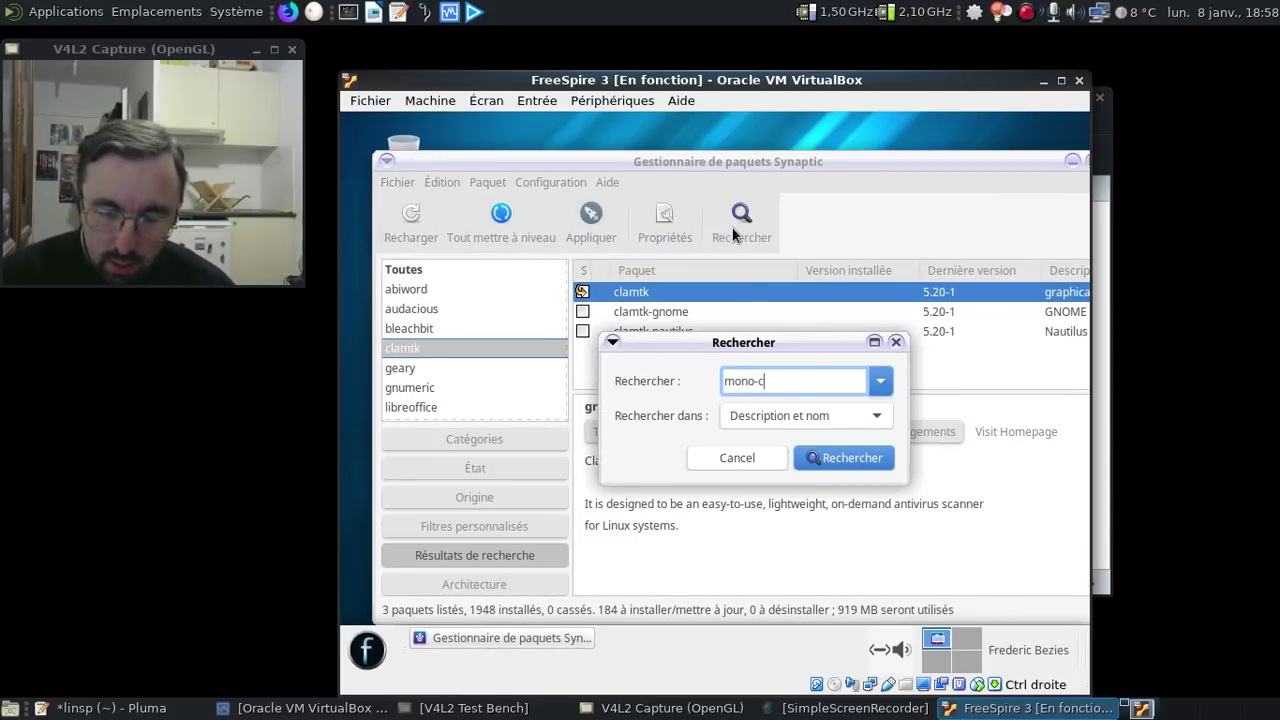
type("omplete")
- Mark mono-complete and its dependencies for installation, bringing the queue to 332 packages
key("Return")
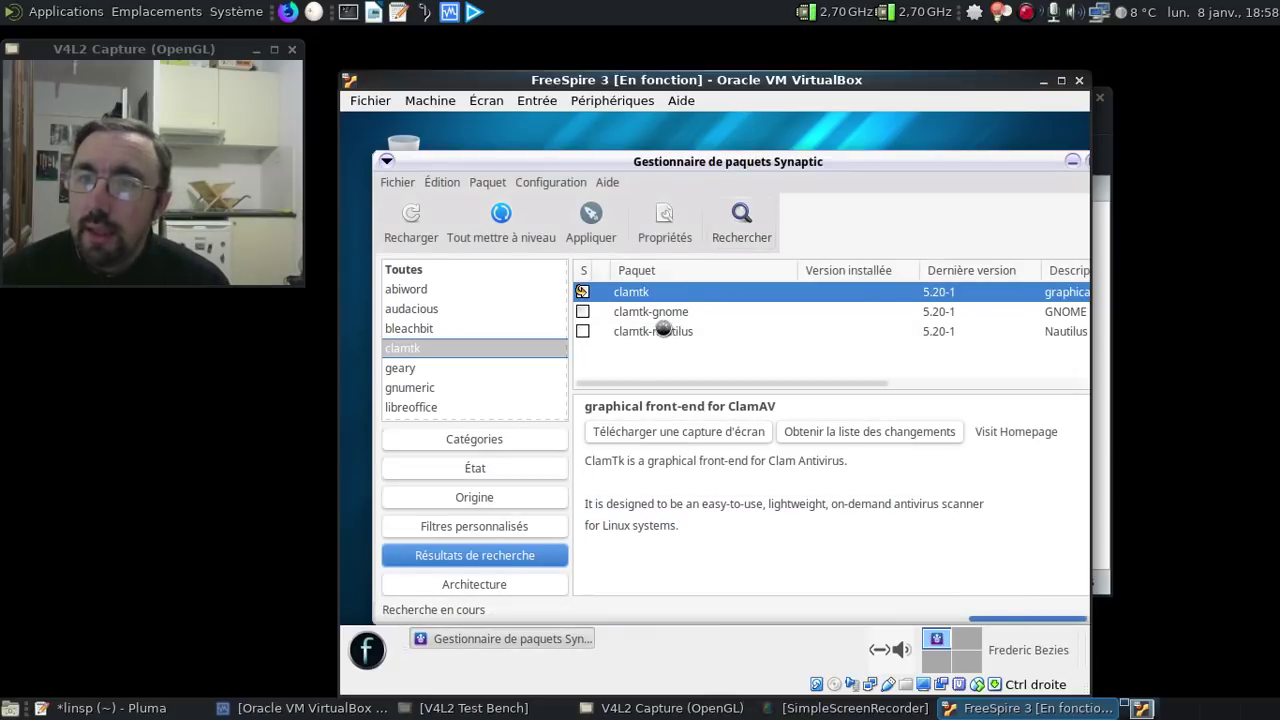
left_click(619, 294)
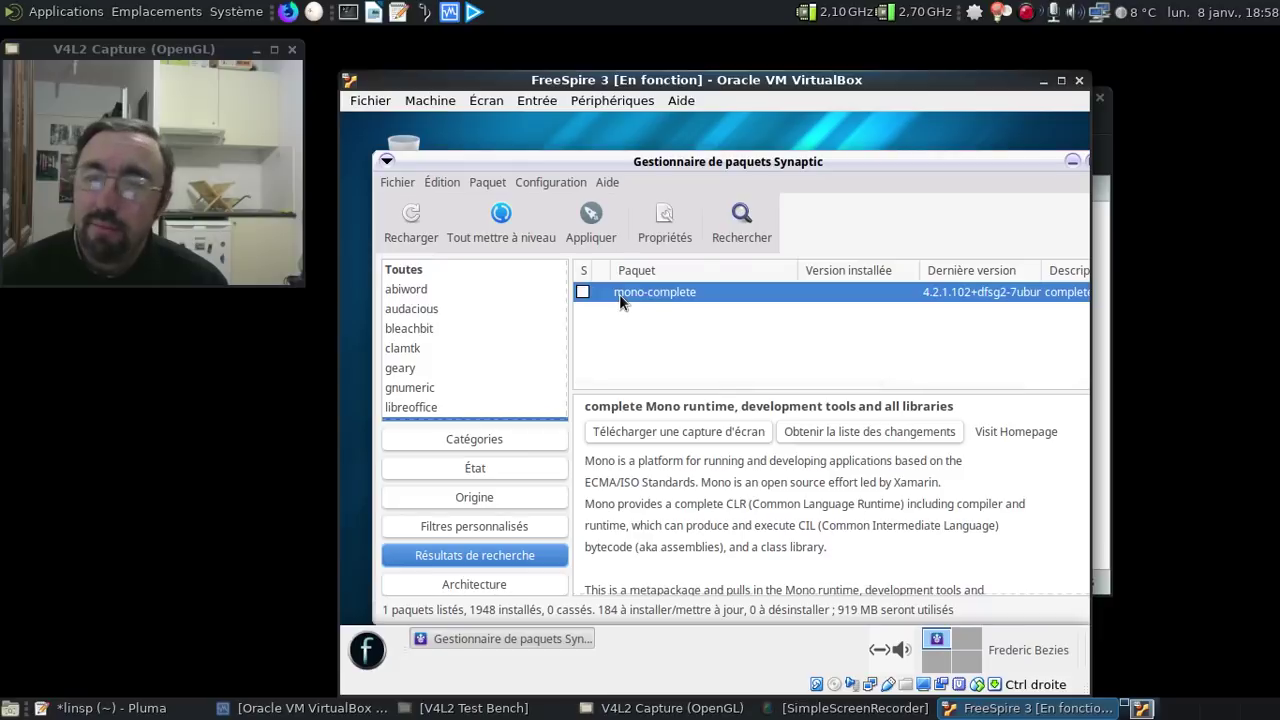
right_click(619, 294)
left_click(683, 325)
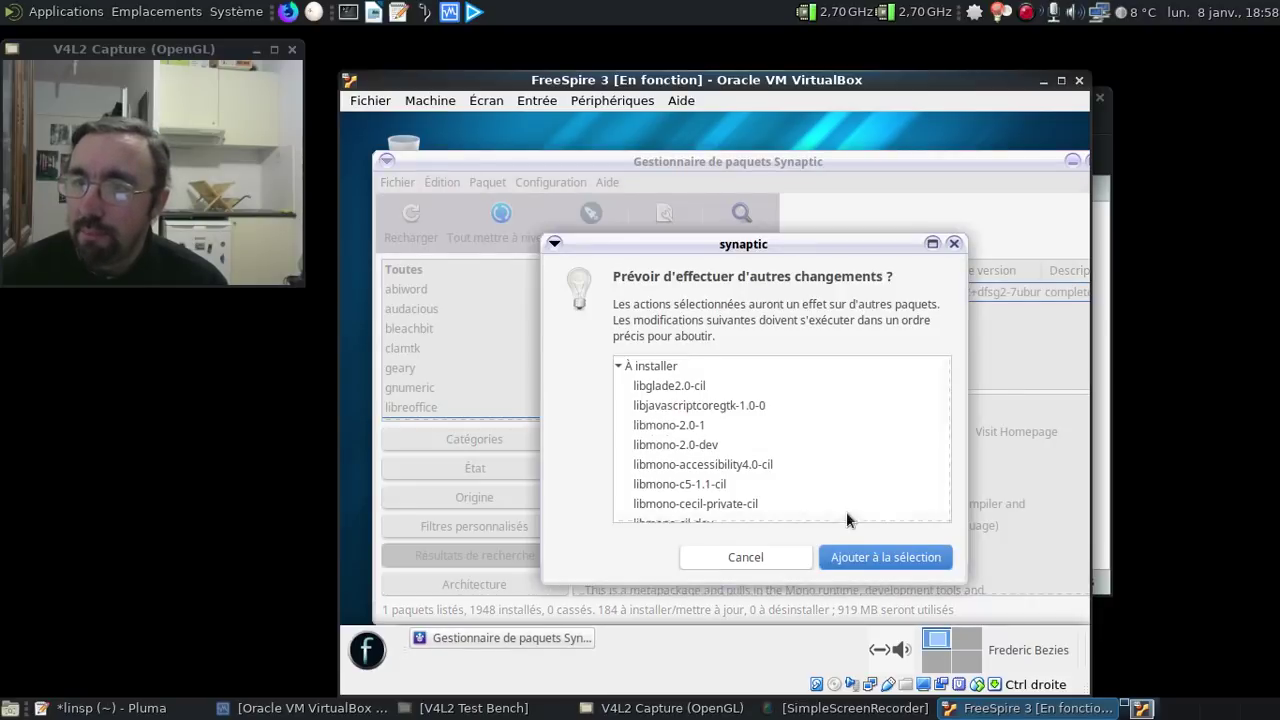
left_click(908, 553)
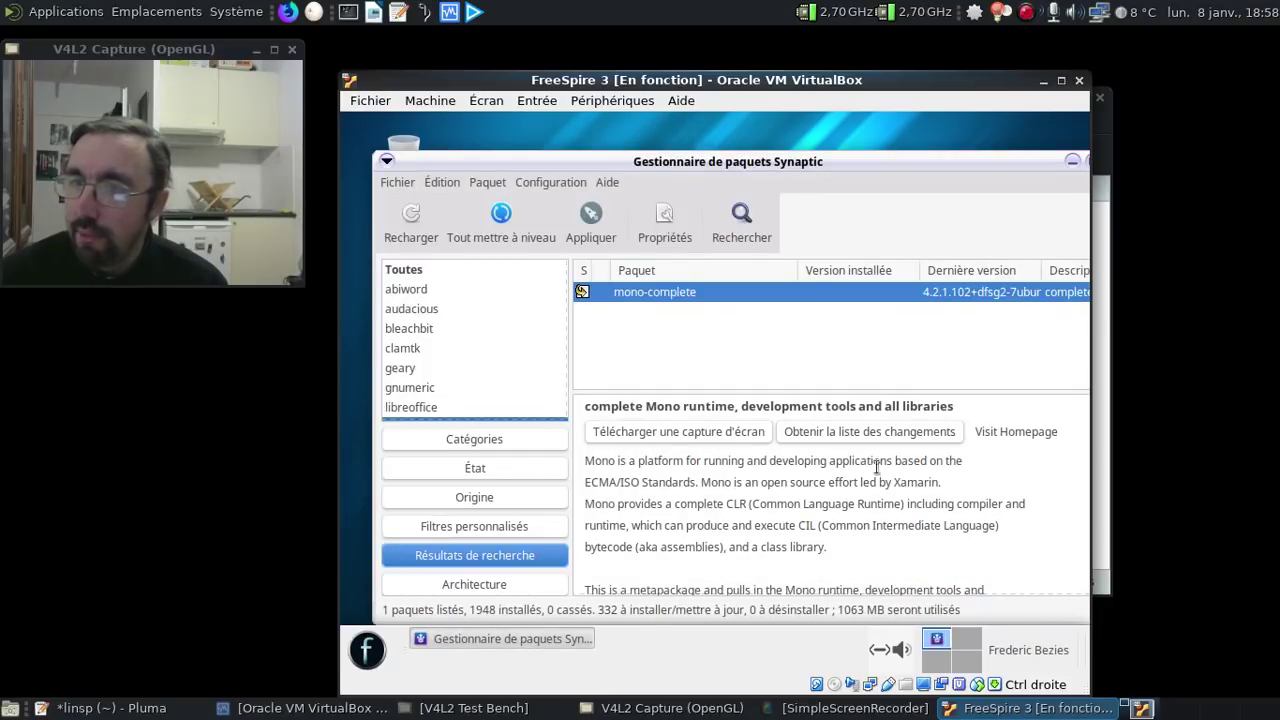
scroll(941, 496, "down", 3)
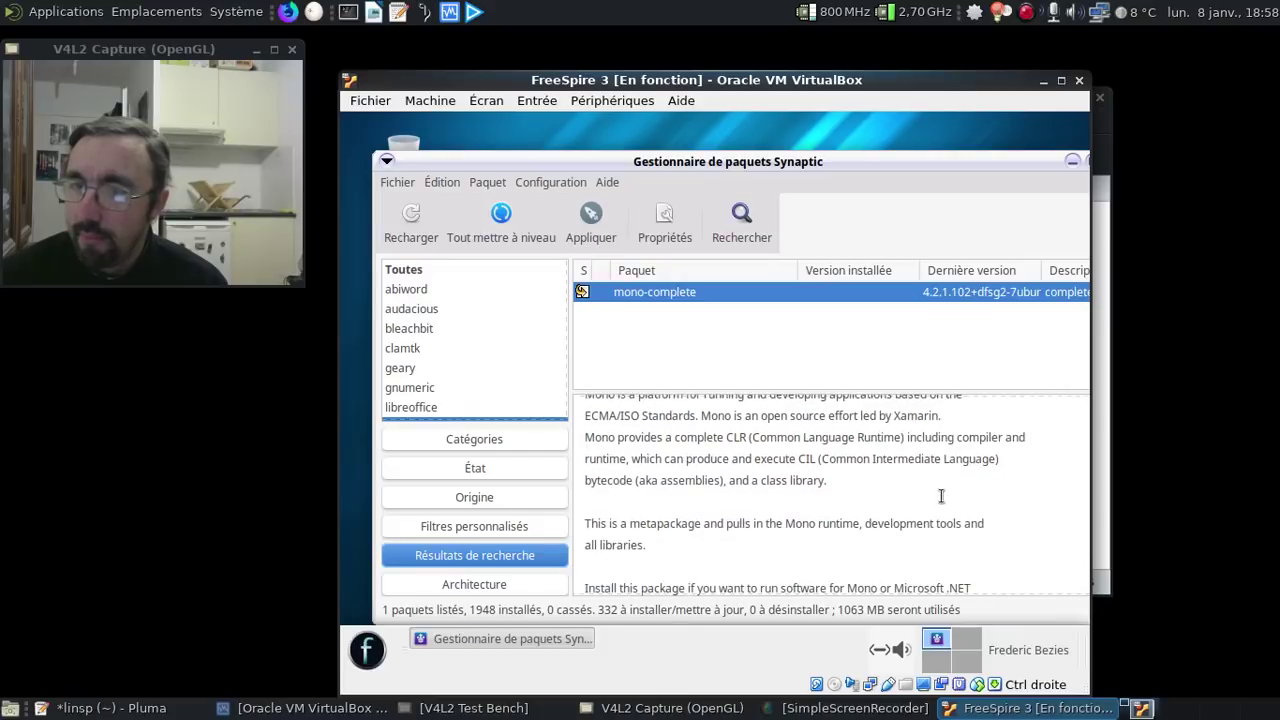
scroll(941, 496, "down", 4)
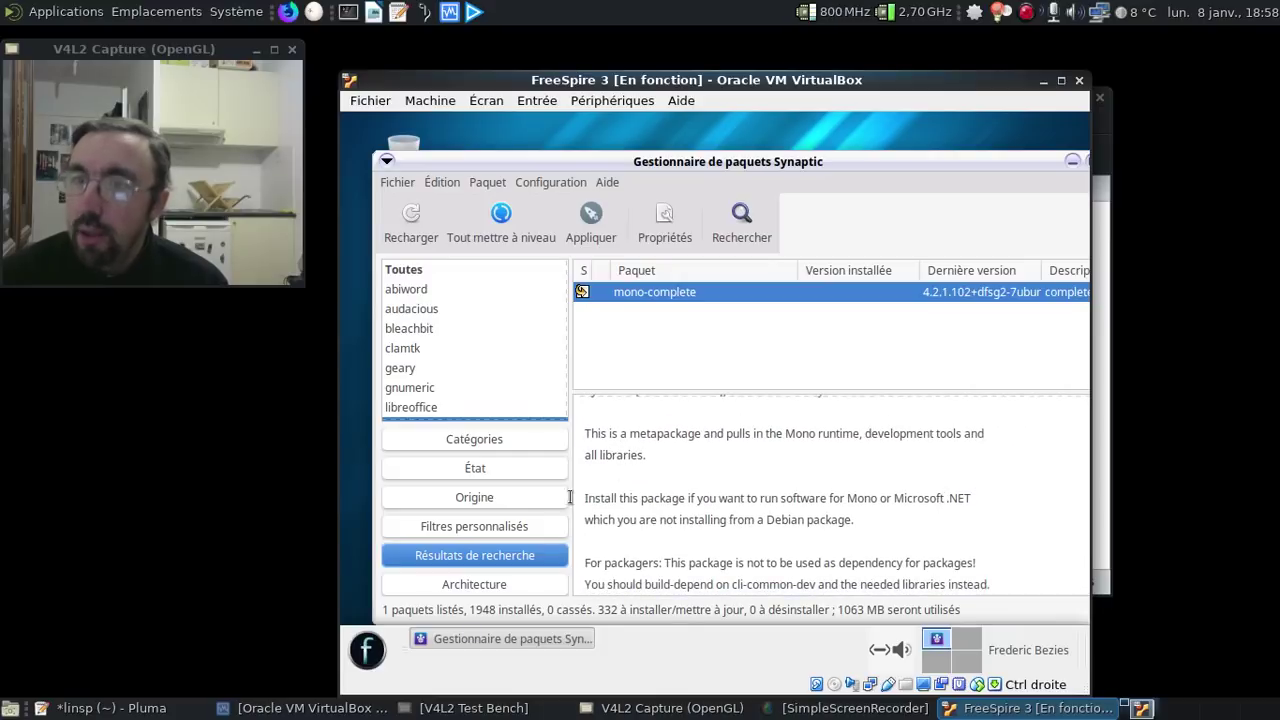
- Append an asterisk to the Mono line in the Pluma notes, then return to the VM
left_click(200, 712)
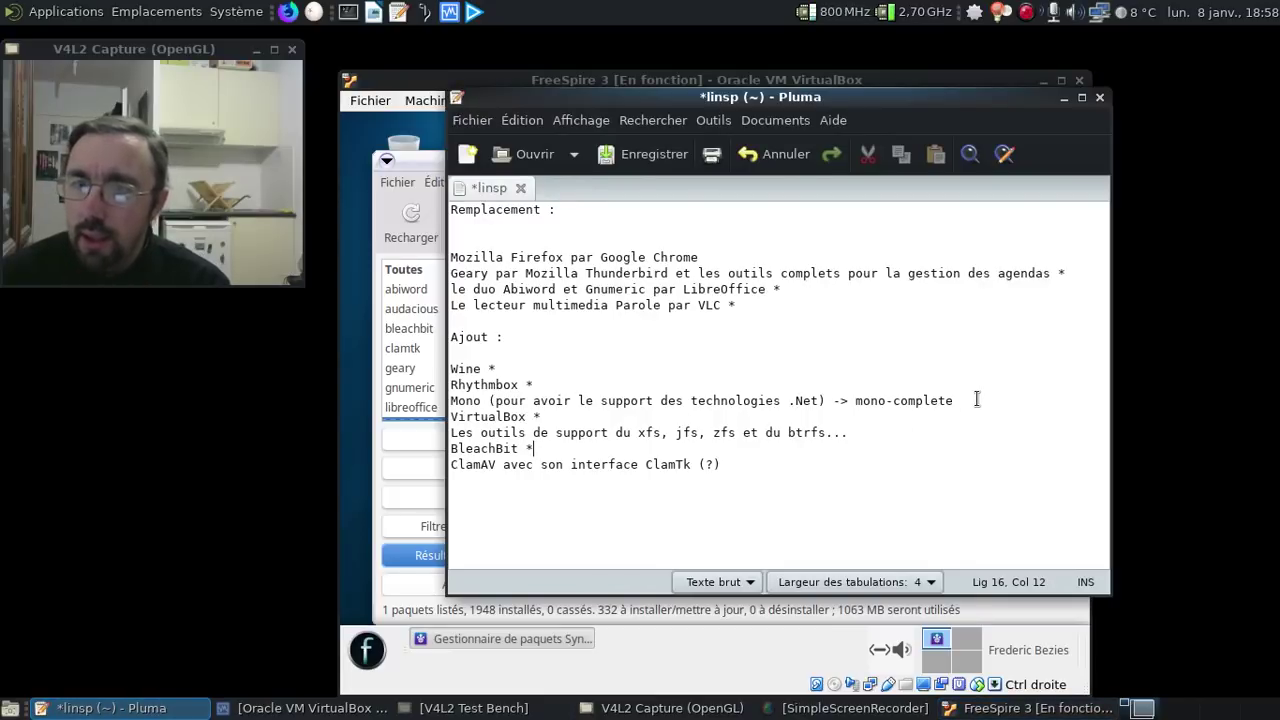
type("*")
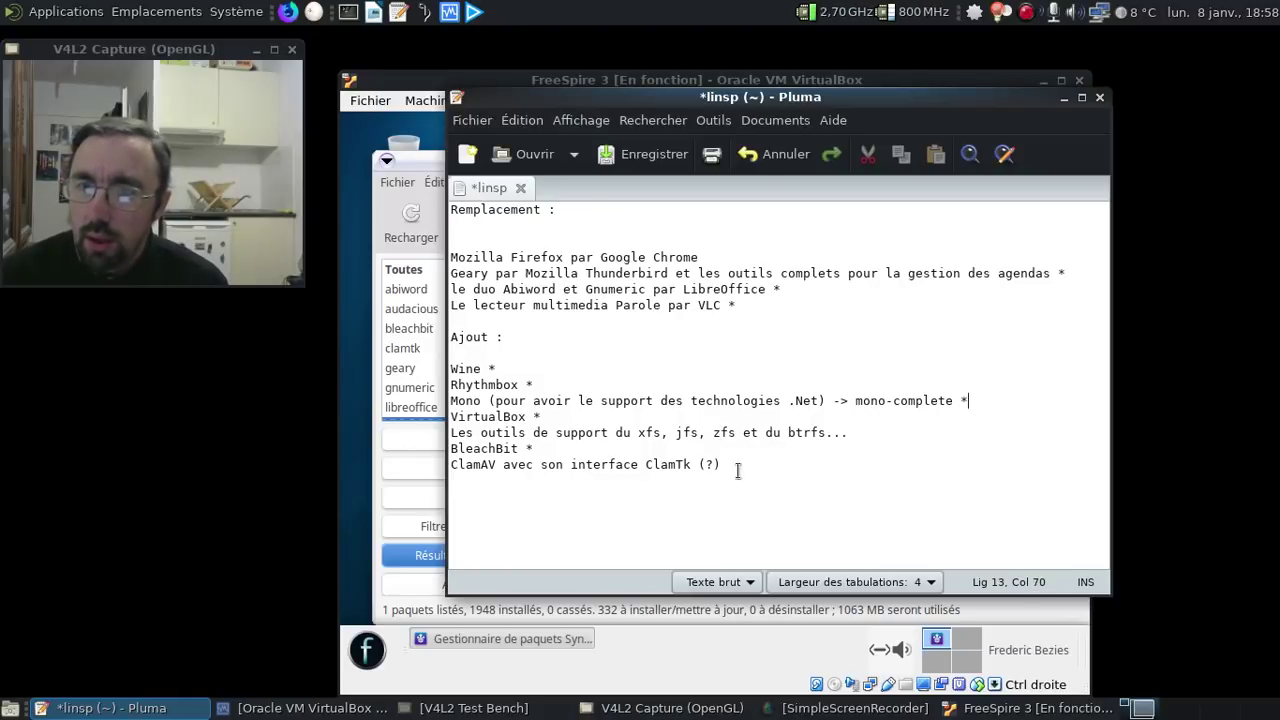
left_click(350, 467)
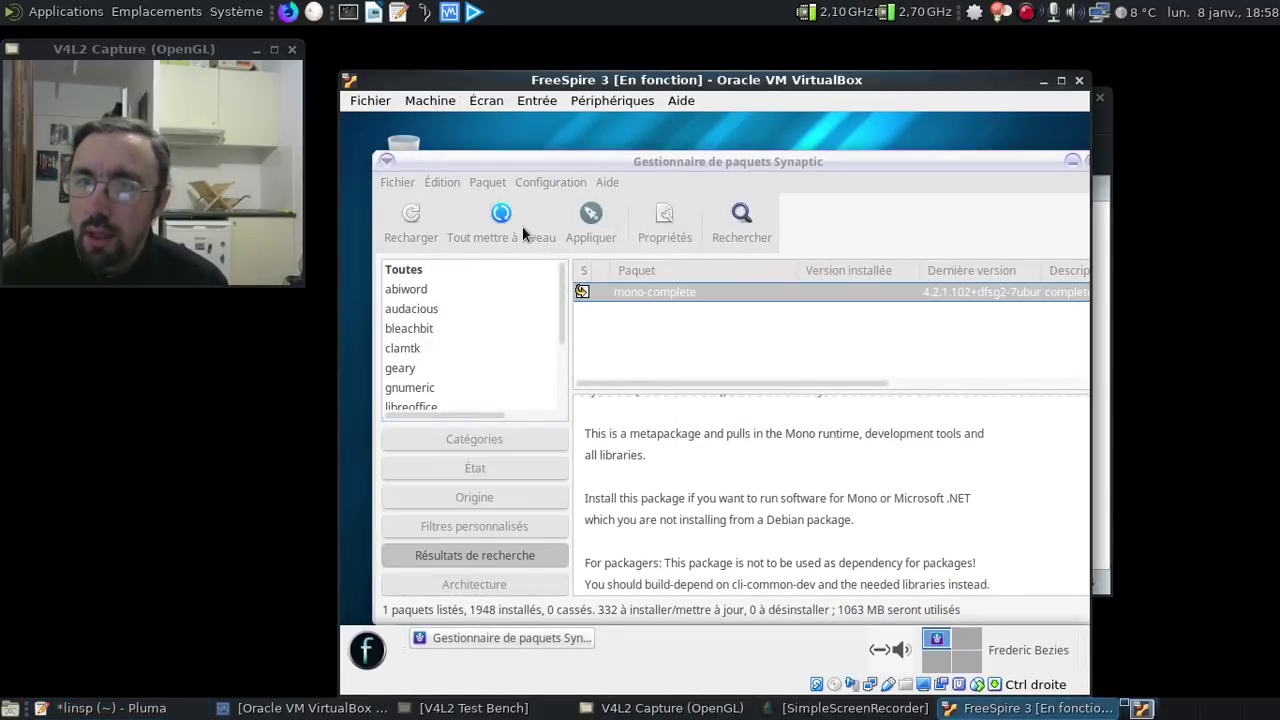
- Apply the queued changes via the Résumé dialog, starting the 277 MB download
left_click(602, 223)
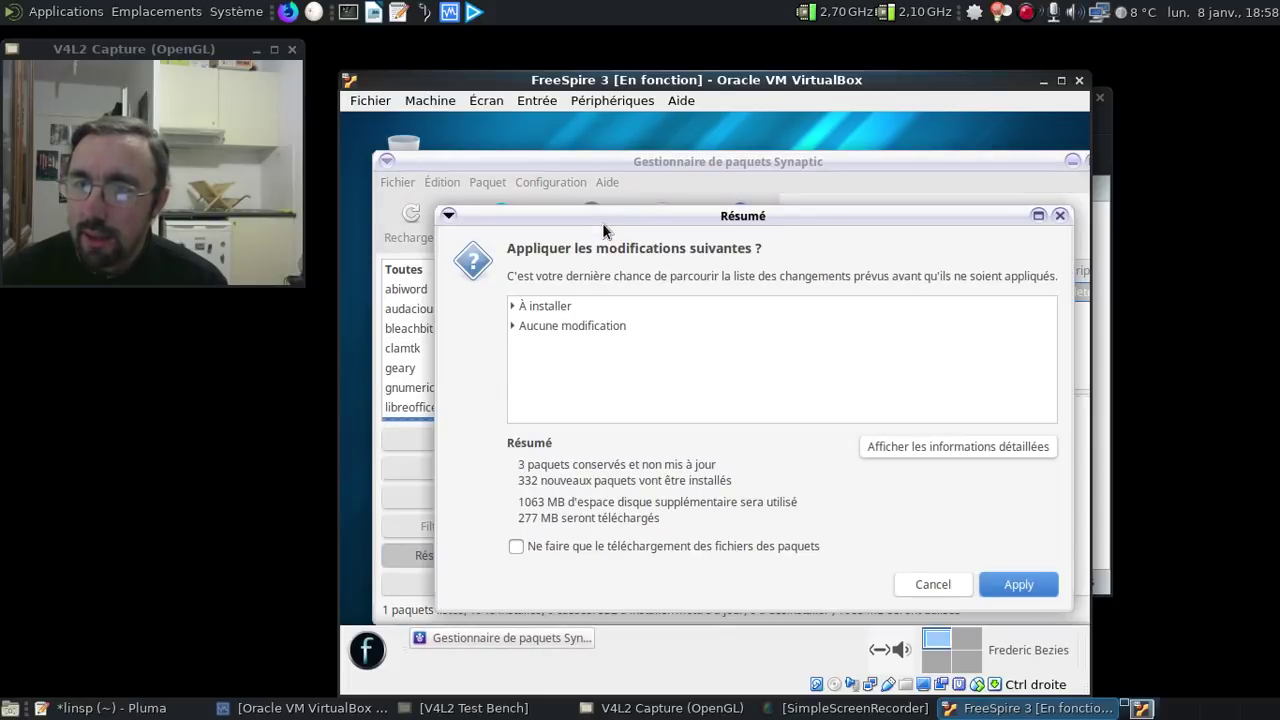
left_click(1033, 595)
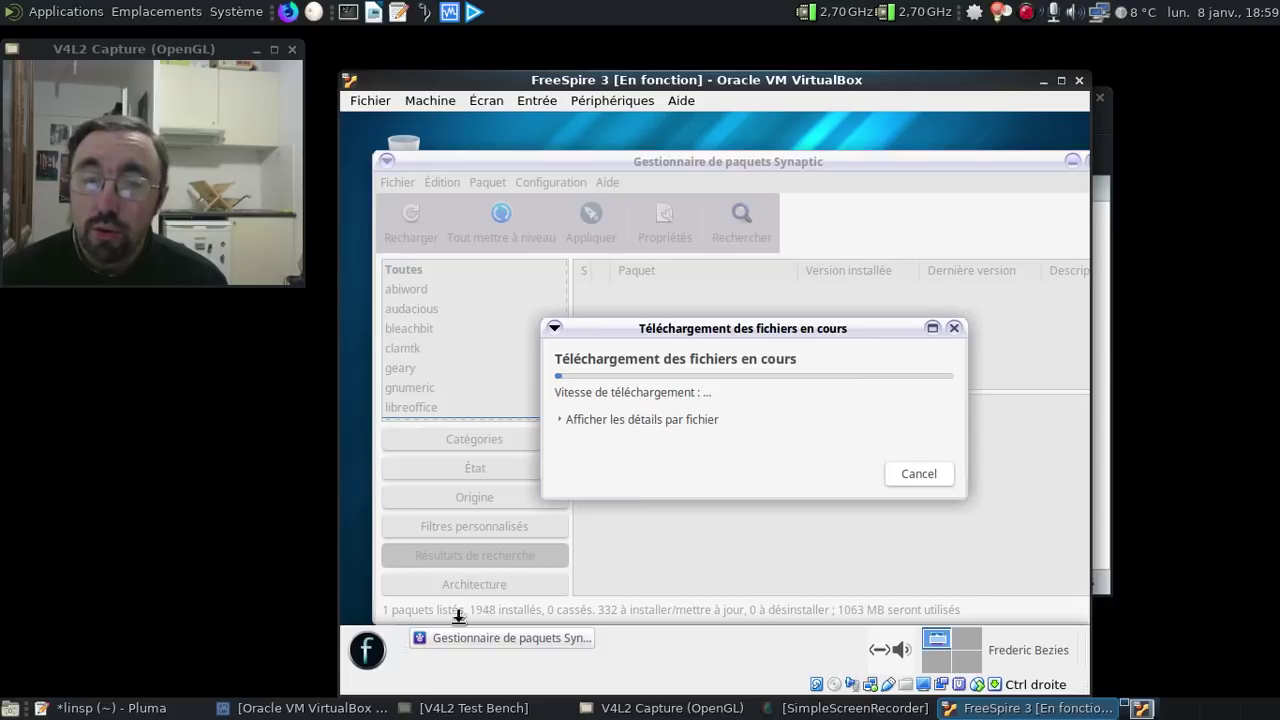
left_click(367, 651)
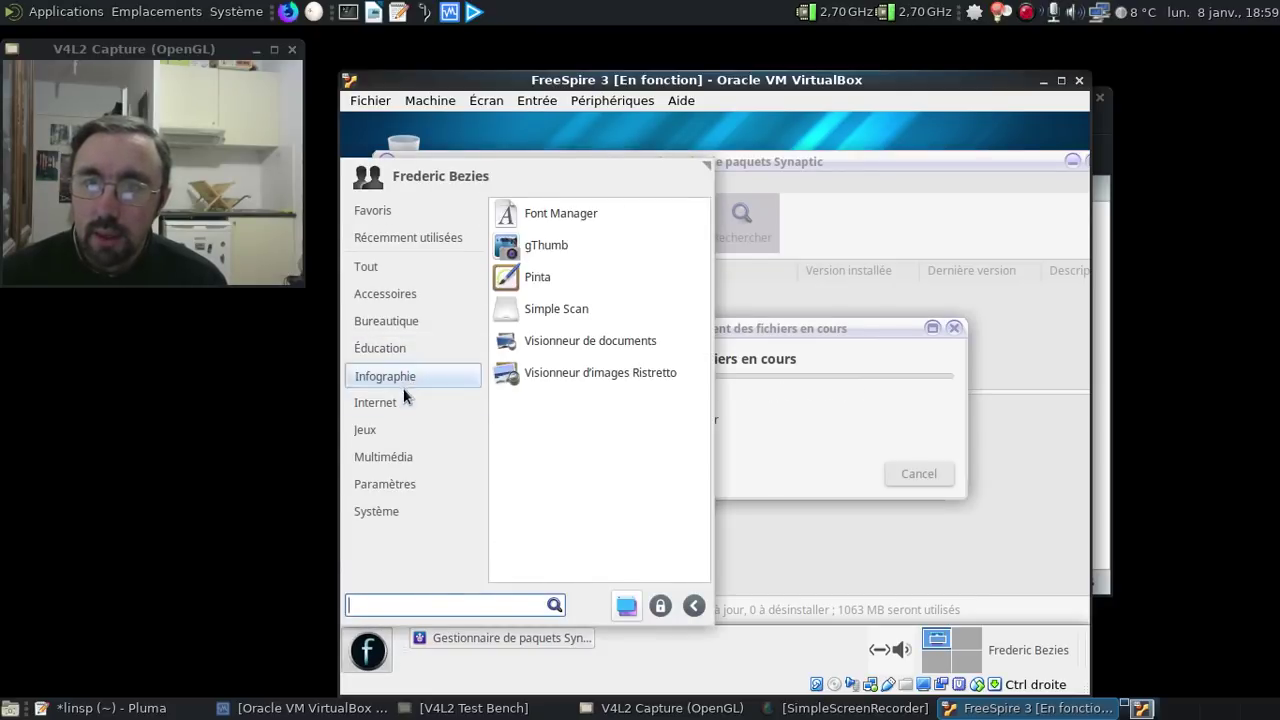
- Browse the Bureautique, Jeux and Multimédia categories in the Whisker menu, then close it
mouse_move(409, 324)
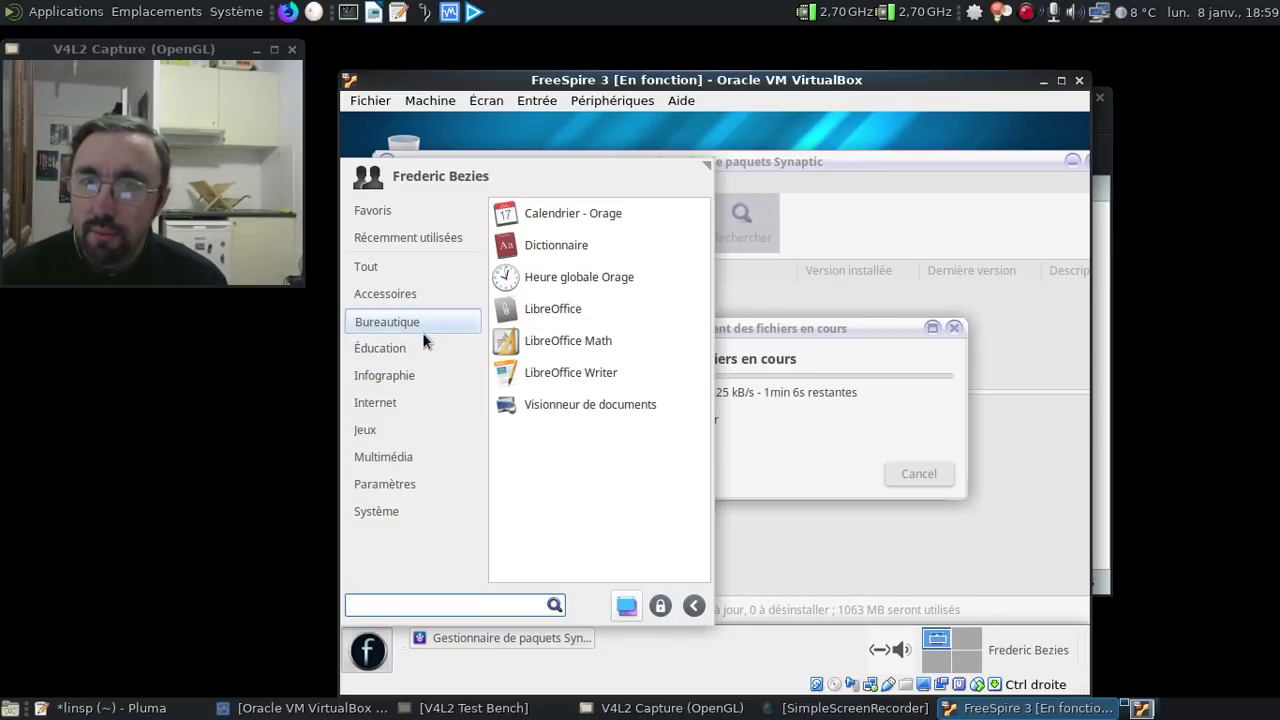
mouse_move(390, 347)
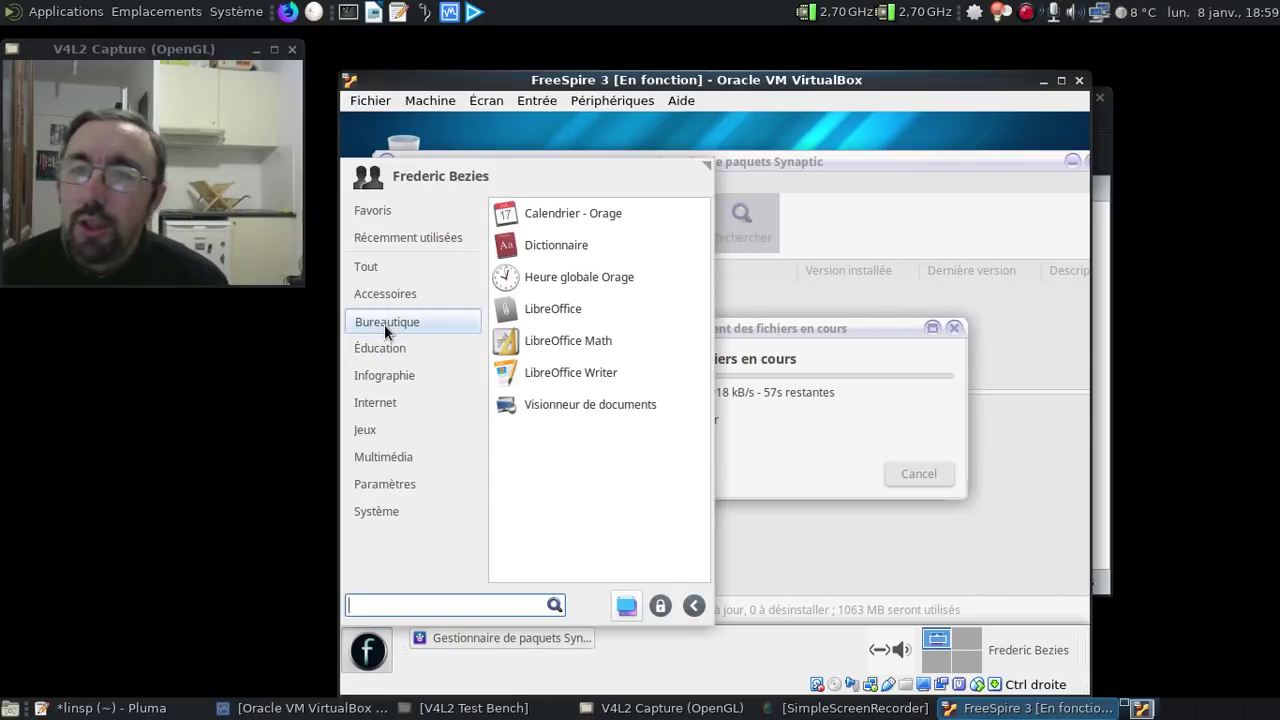
mouse_move(388, 403)
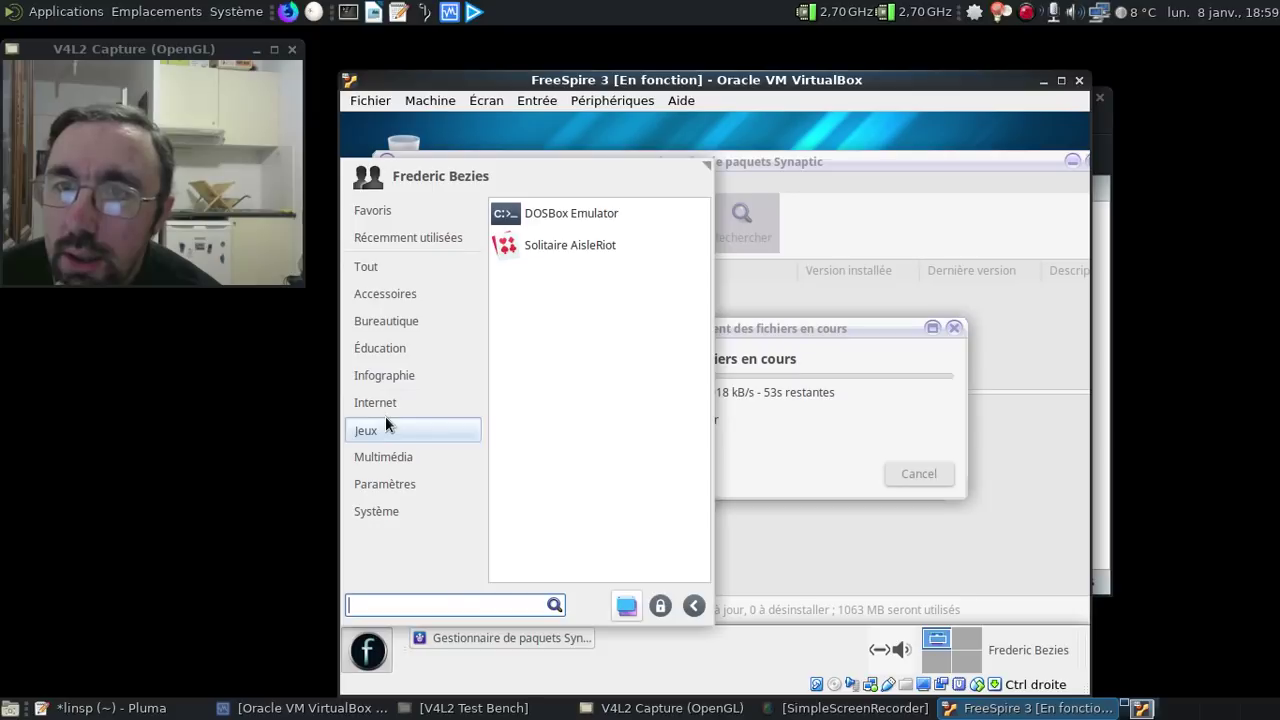
mouse_move(390, 458)
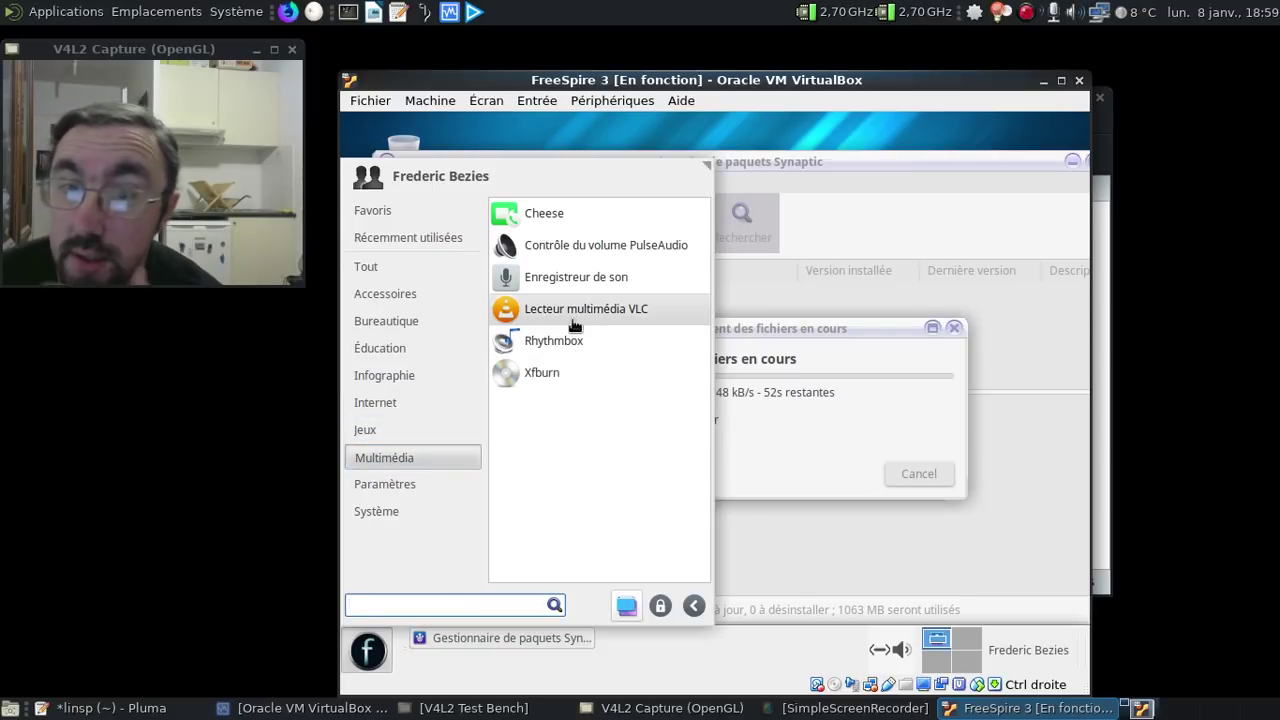
left_click(840, 321)
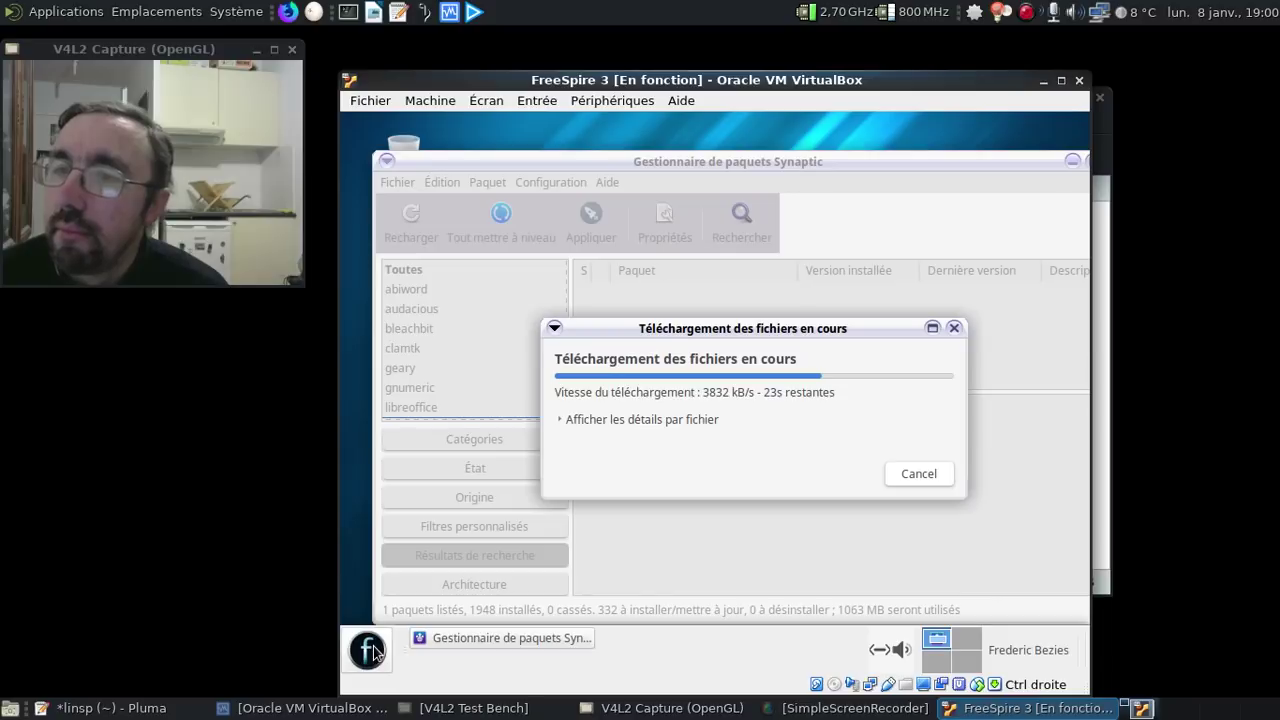
- Follow the download with per-file details shown, moving the progress window higher
left_click(562, 419)
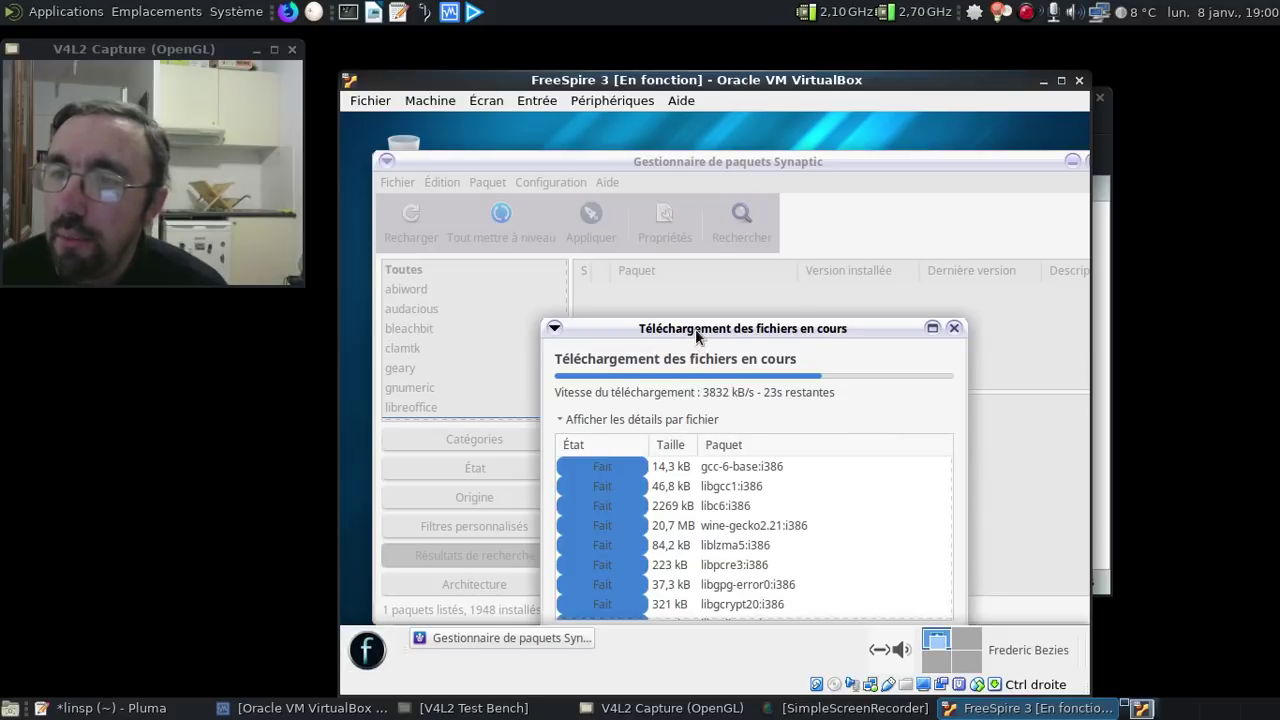
left_click_drag(695, 329, 678, 217)
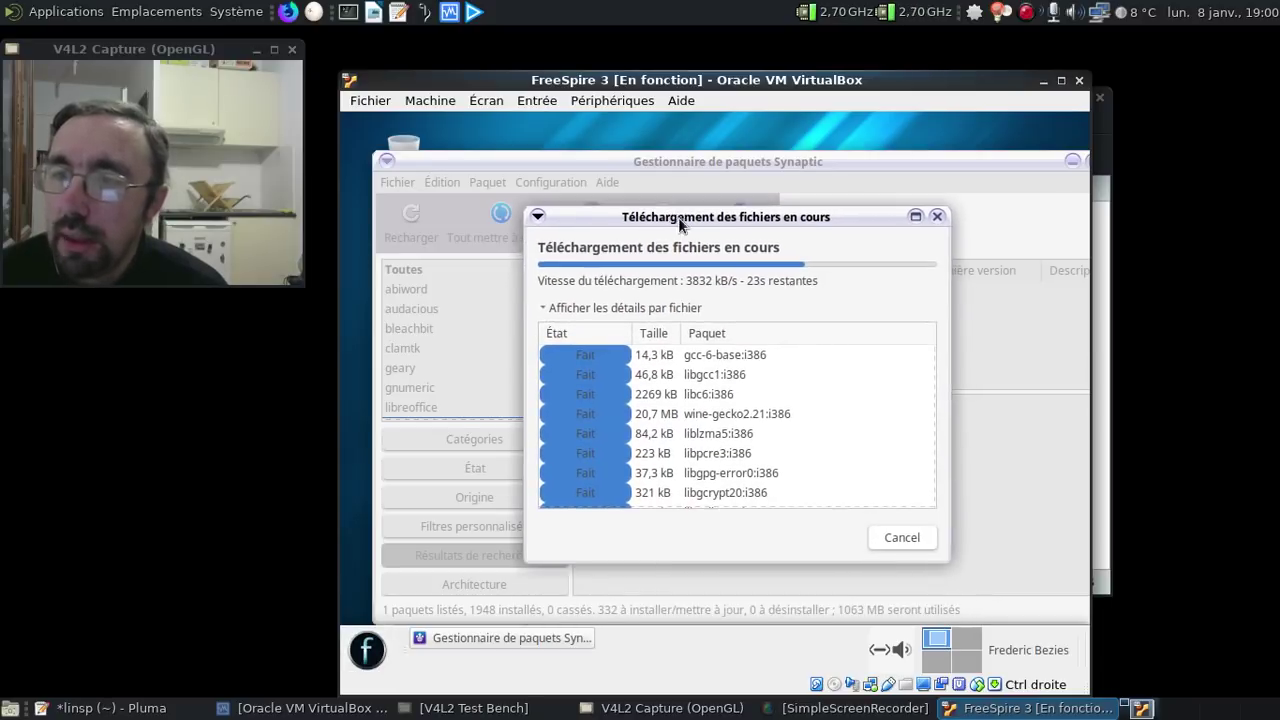
left_click(545, 303)
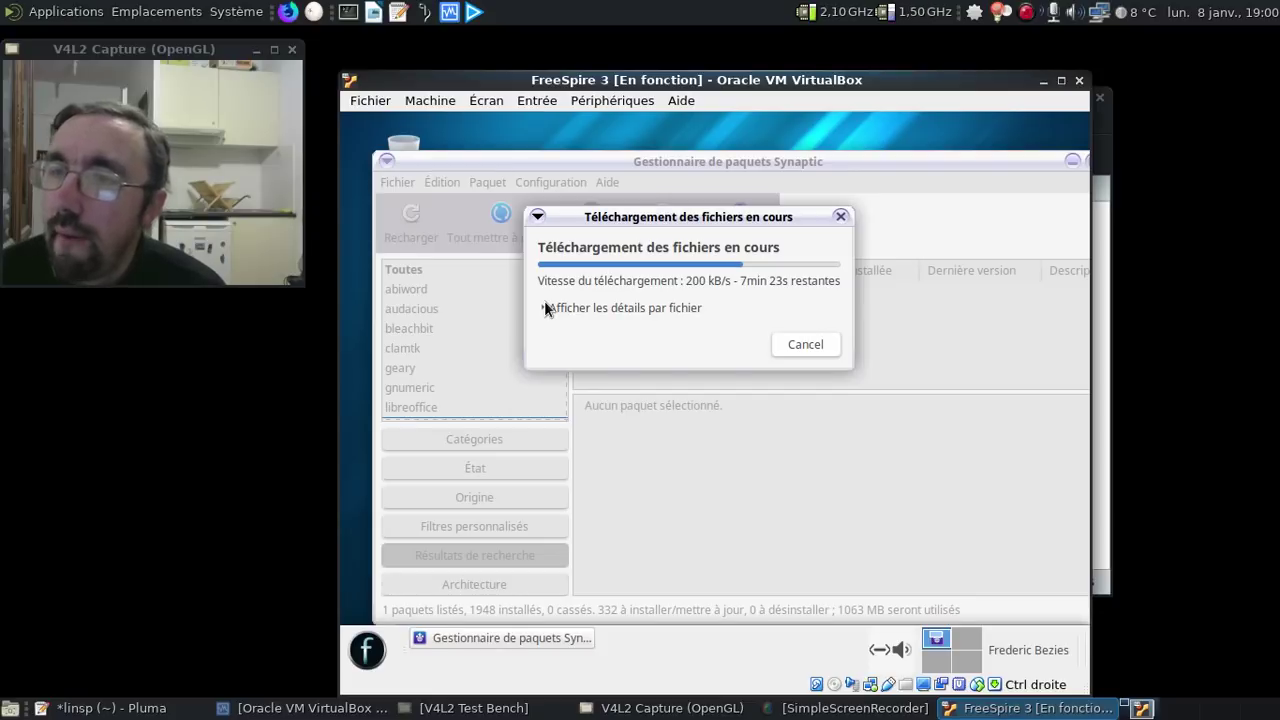
left_click(543, 310)
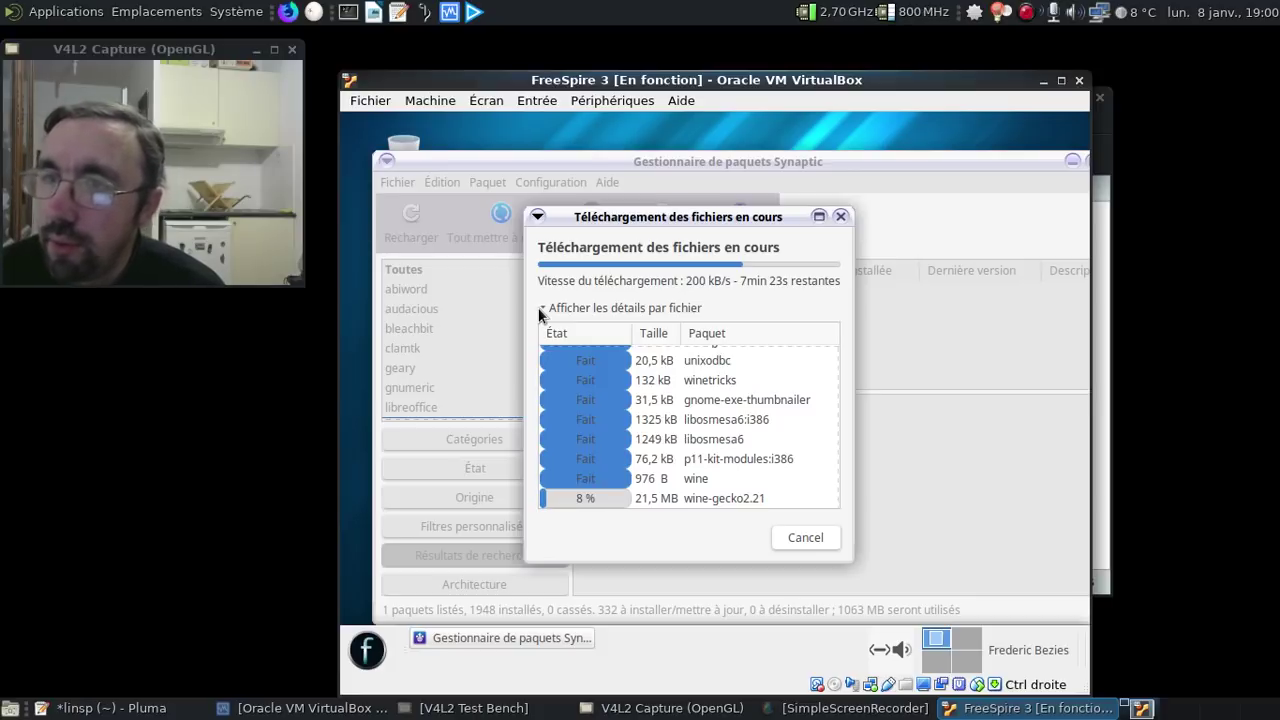
- Decline continuing without wine-gecko and wine-mono, and dismiss the download error
left_click(801, 537)
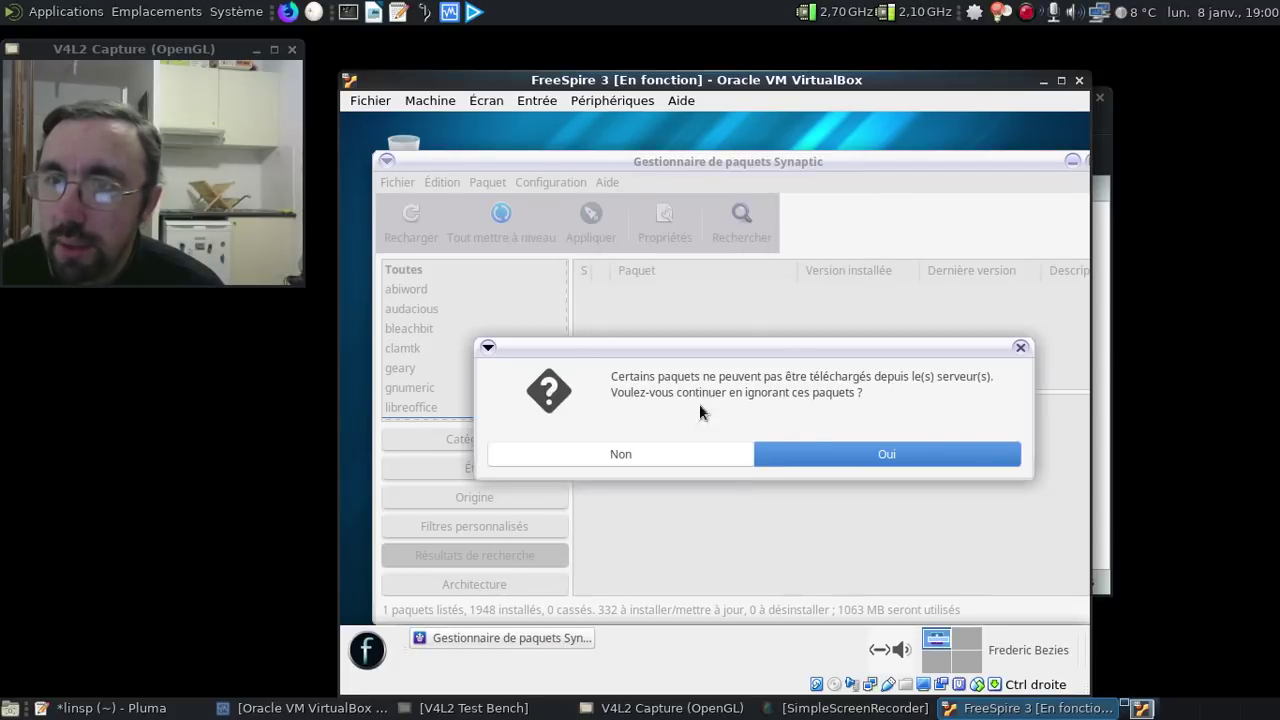
left_click(703, 455)
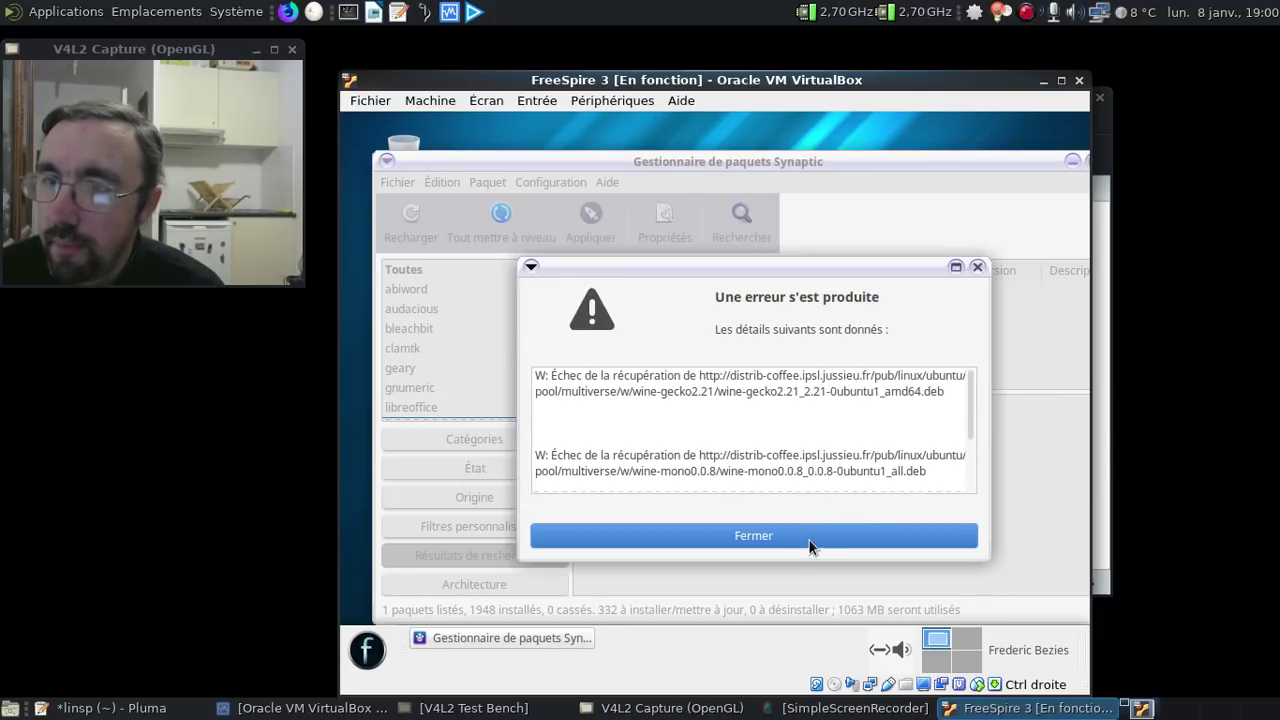
left_click(809, 538)
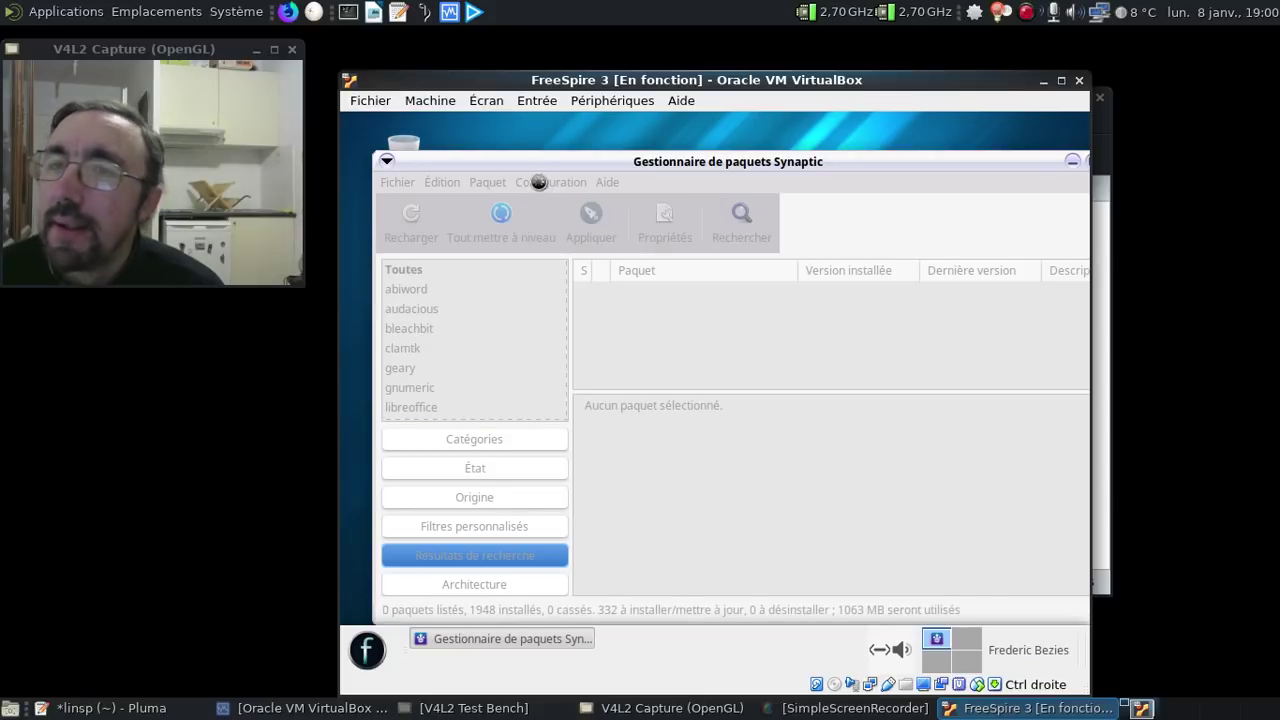
- Set the download server to Serveur pour France and reload the package information
left_click(538, 181)
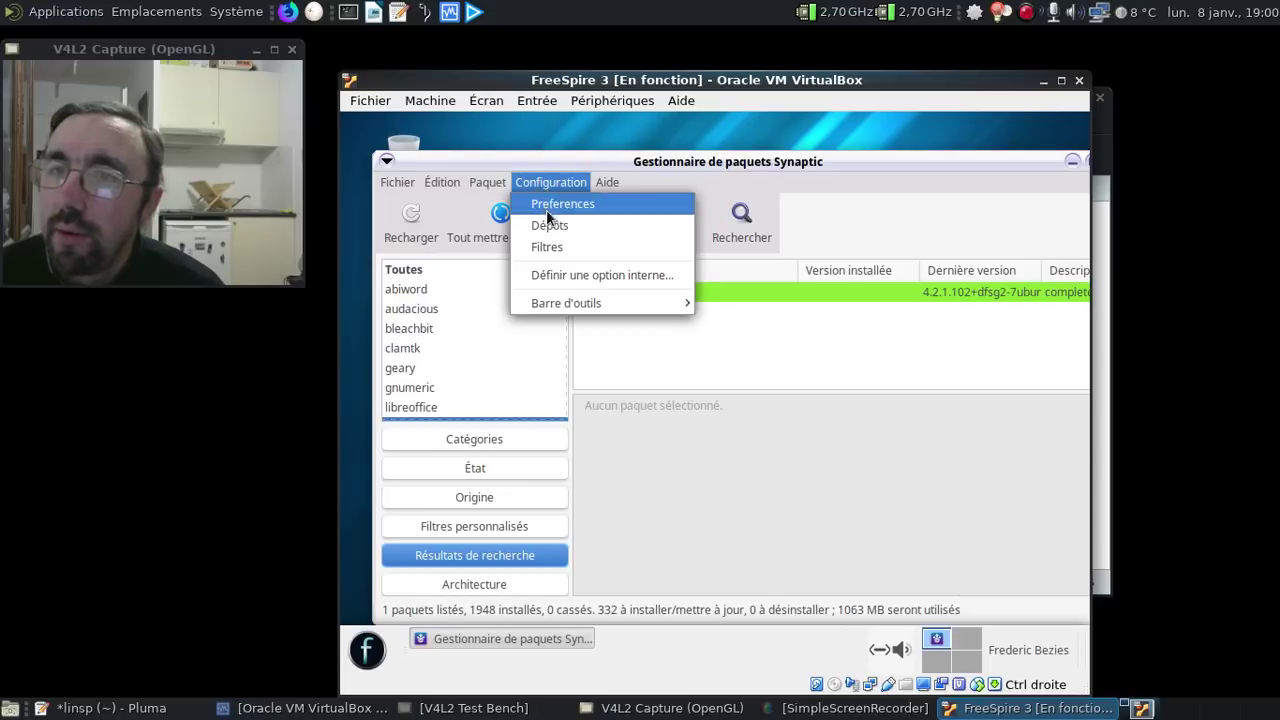
left_click(551, 228)
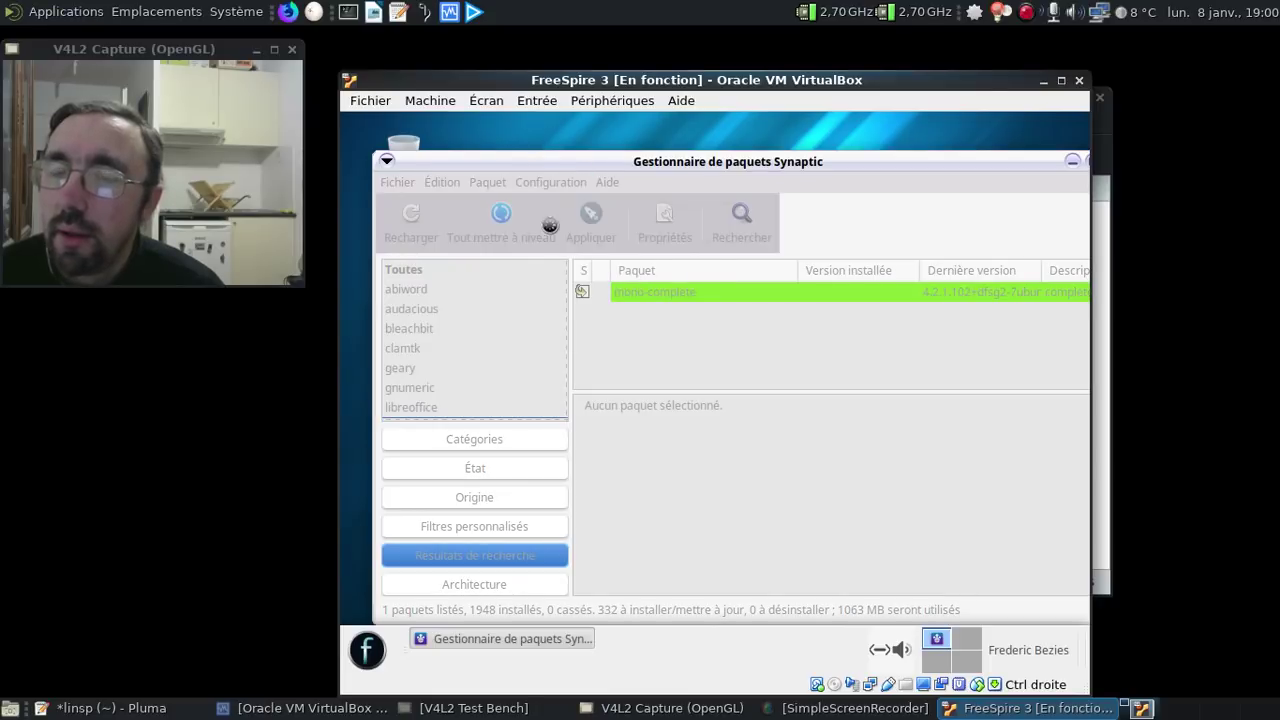
left_click(609, 400)
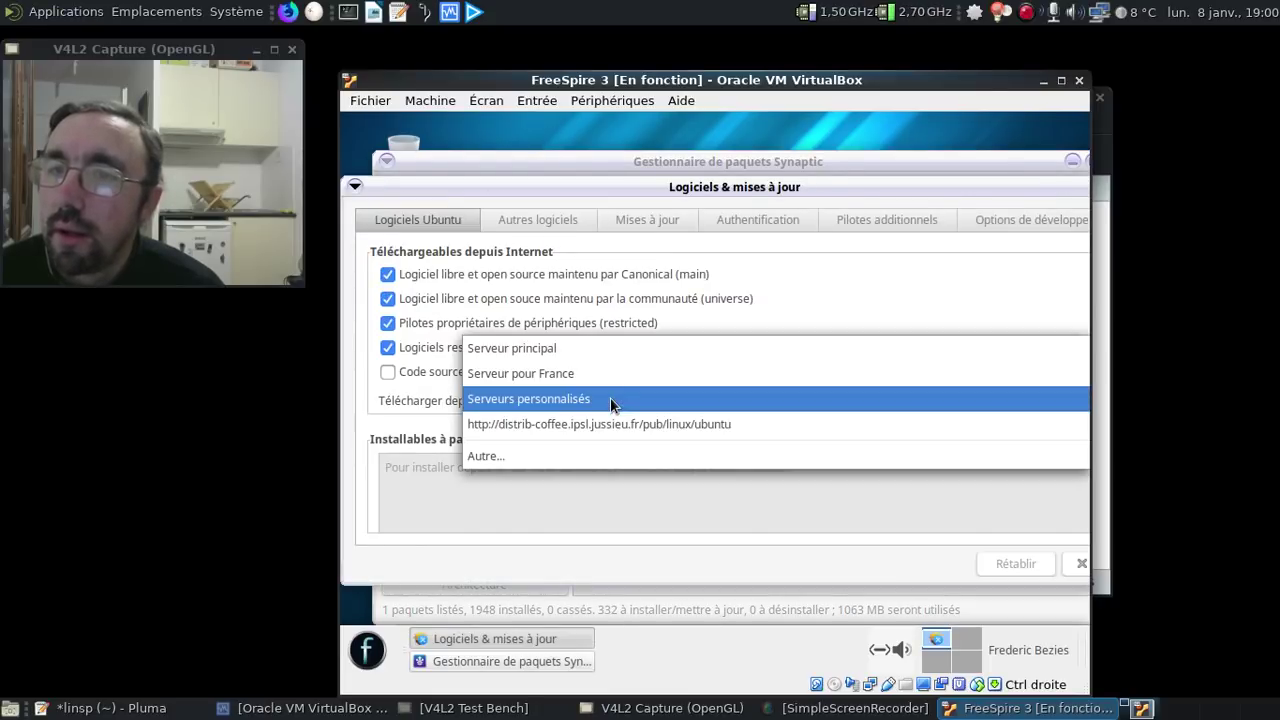
left_click(595, 375)
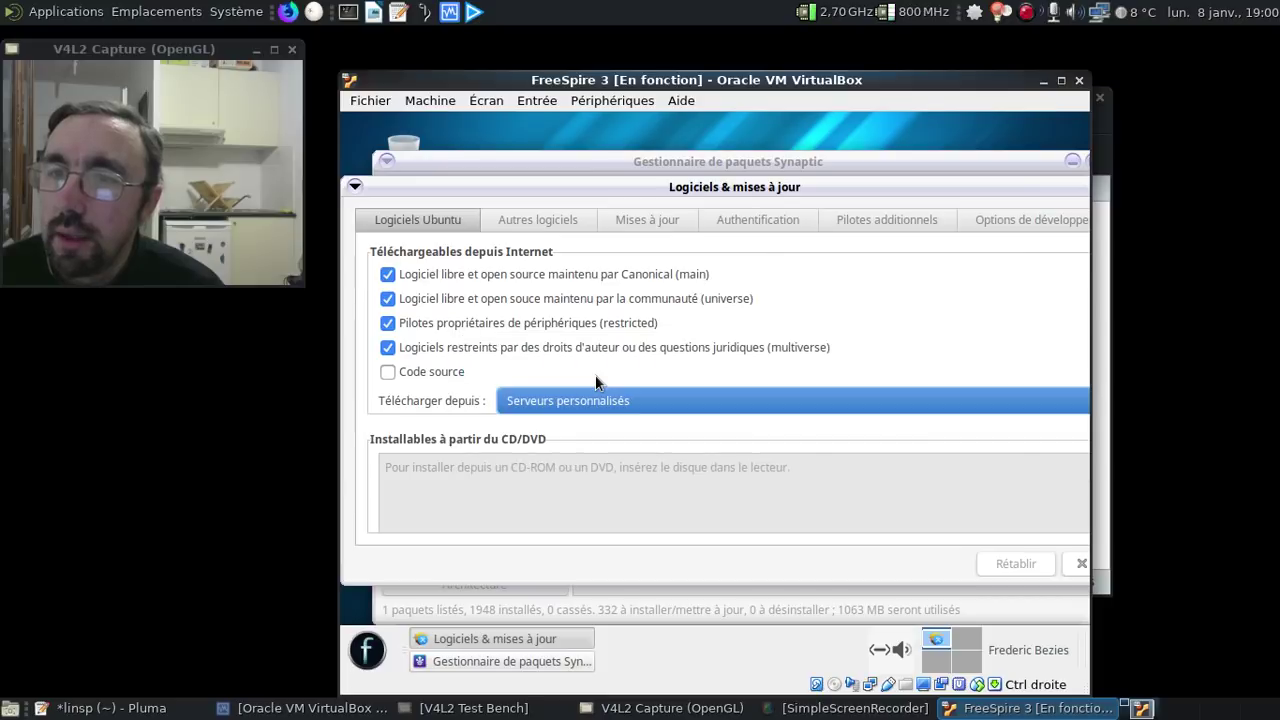
left_click(1080, 566)
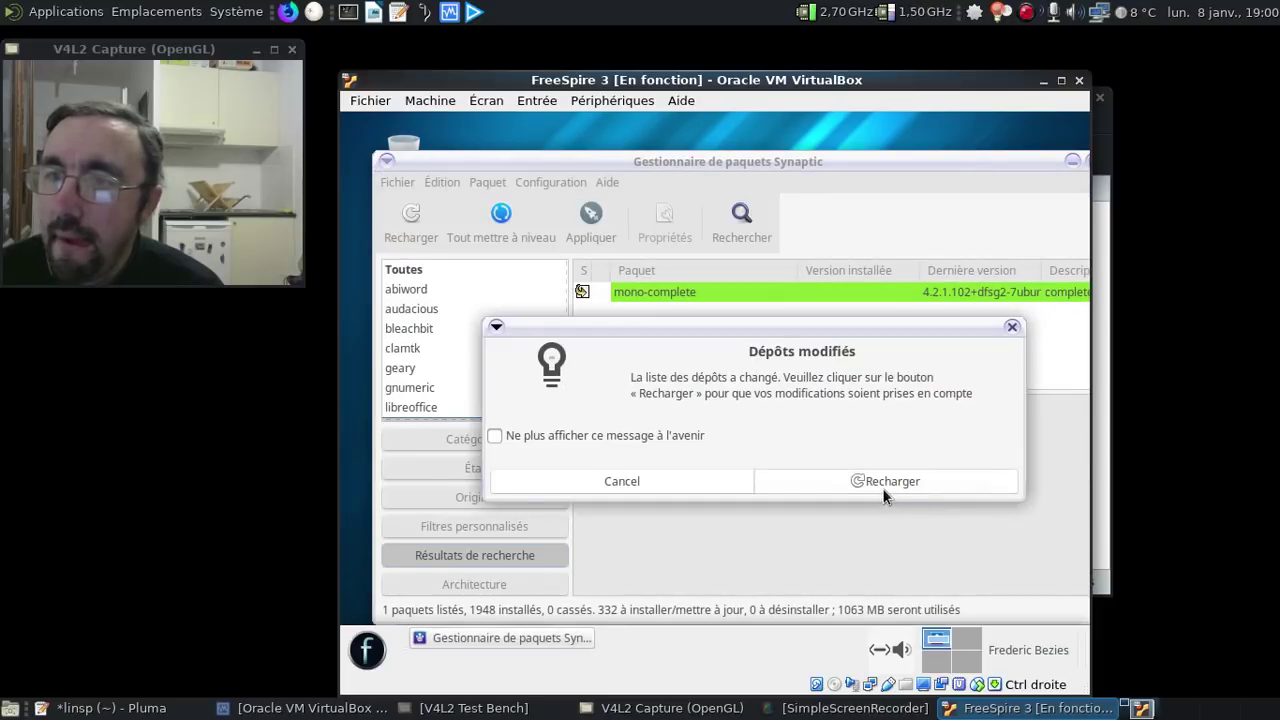
left_click(882, 488)
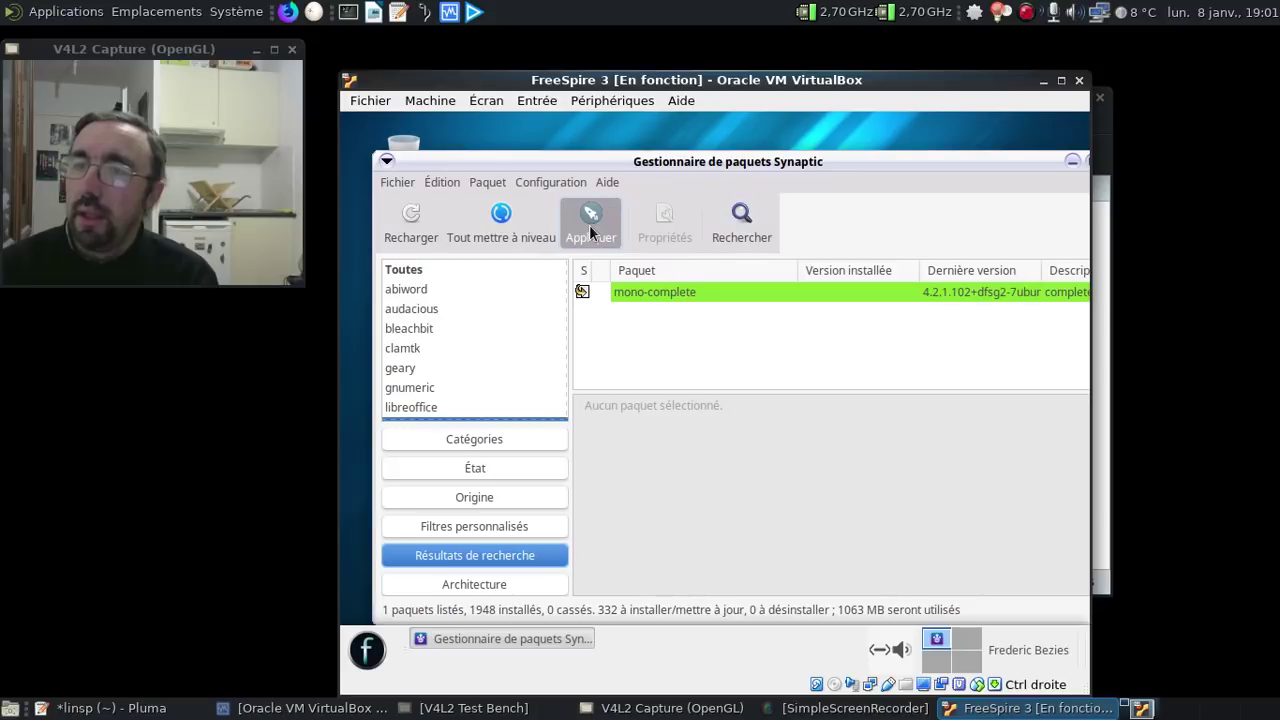
- Apply the 332 marked mono-complete changes, confirm the Résumé, and show per-file download details
left_click(589, 228)
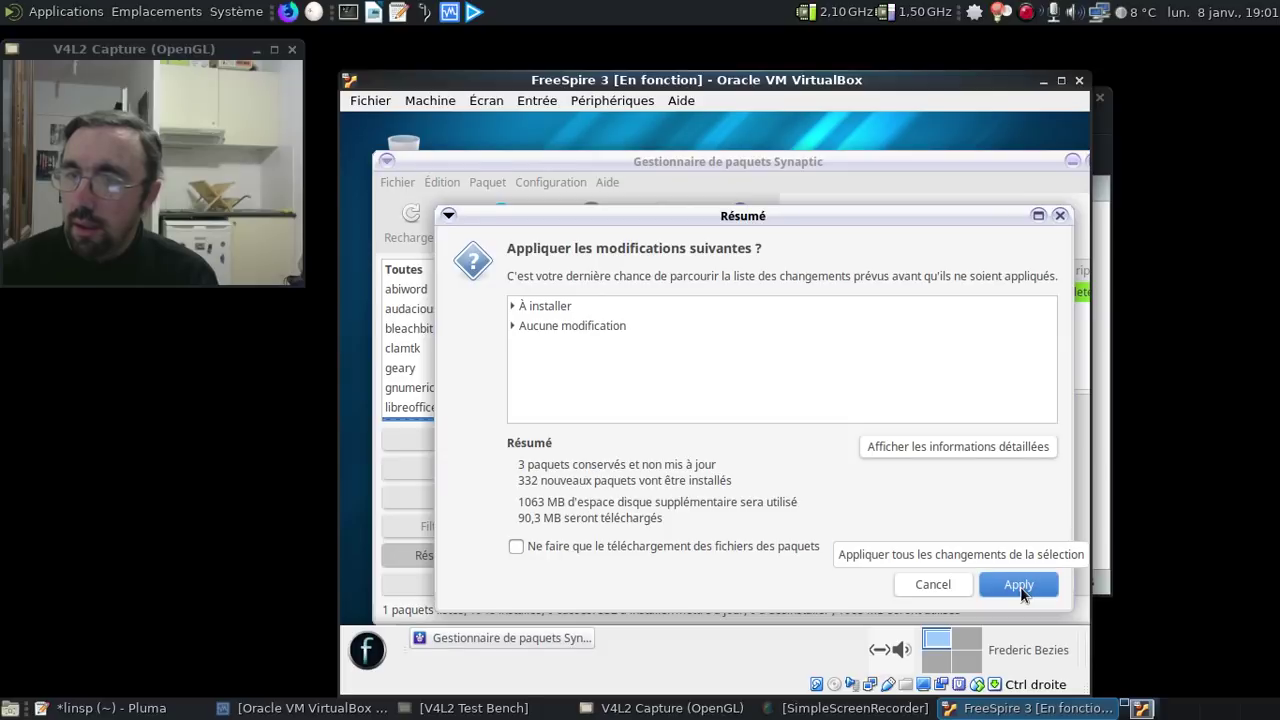
left_click(1020, 586)
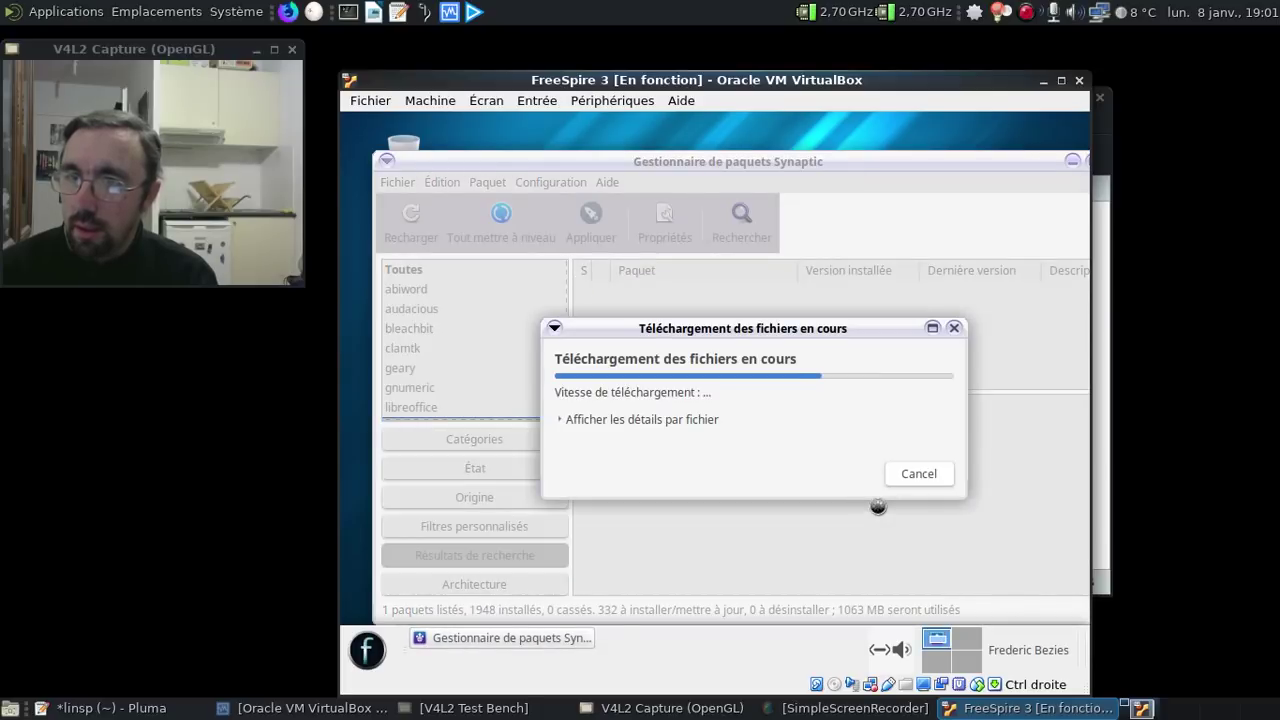
left_click(594, 417)
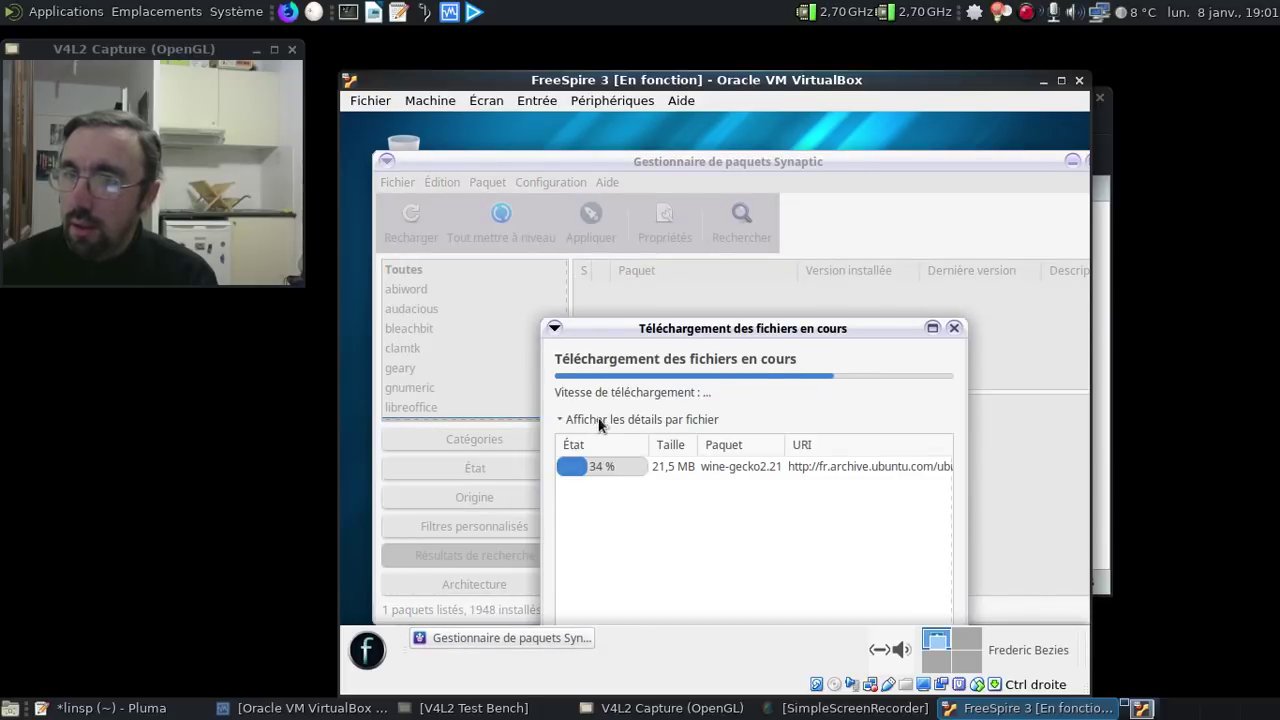
left_click_drag(748, 325, 736, 240)
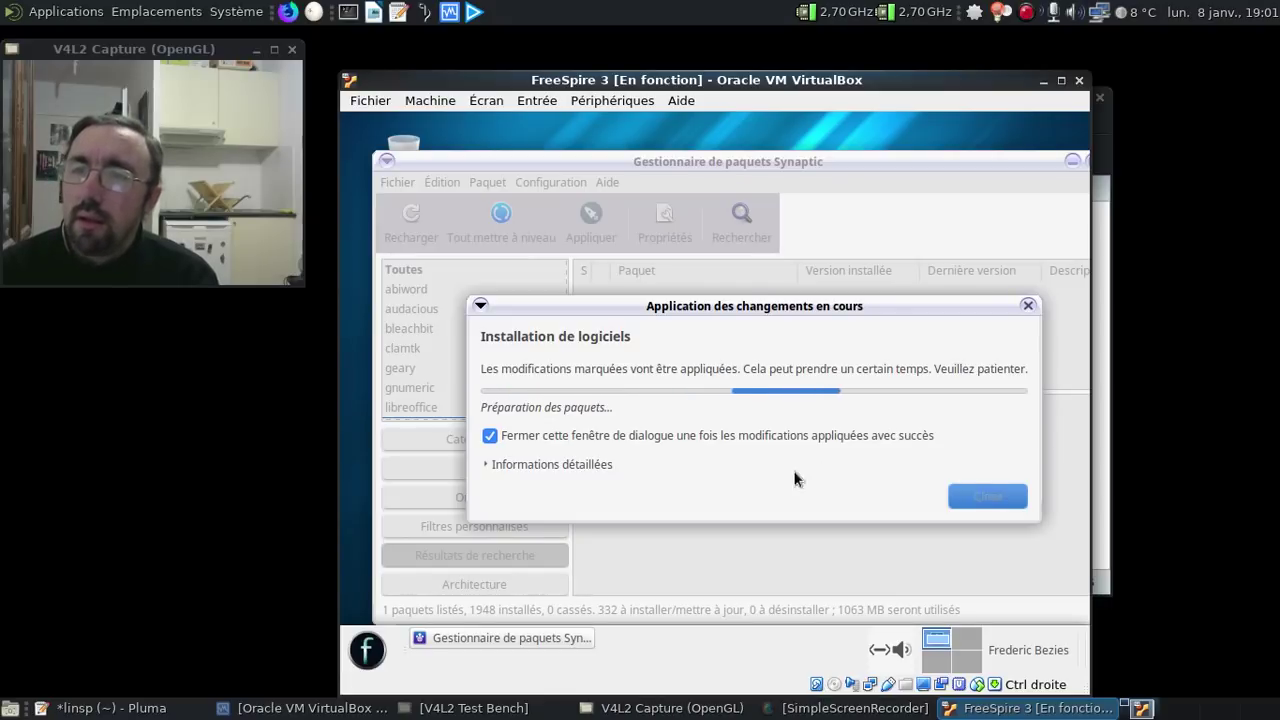
left_click(562, 466)
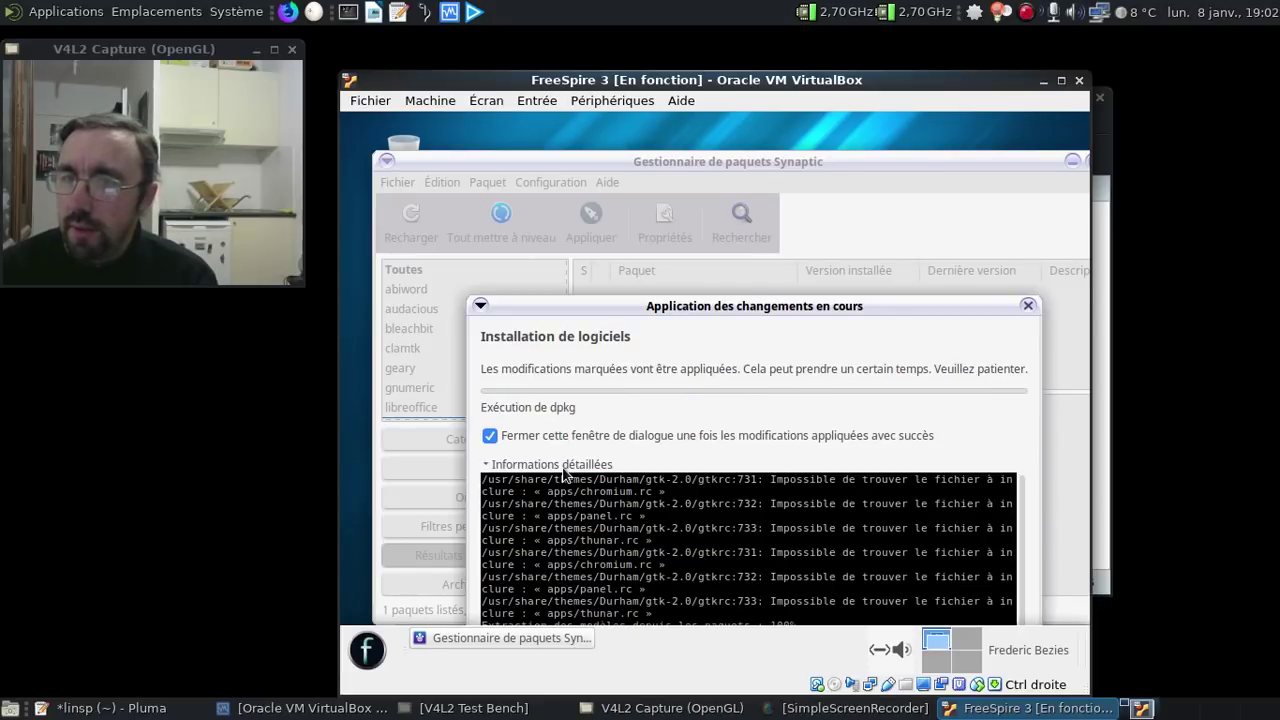
left_click(563, 469)
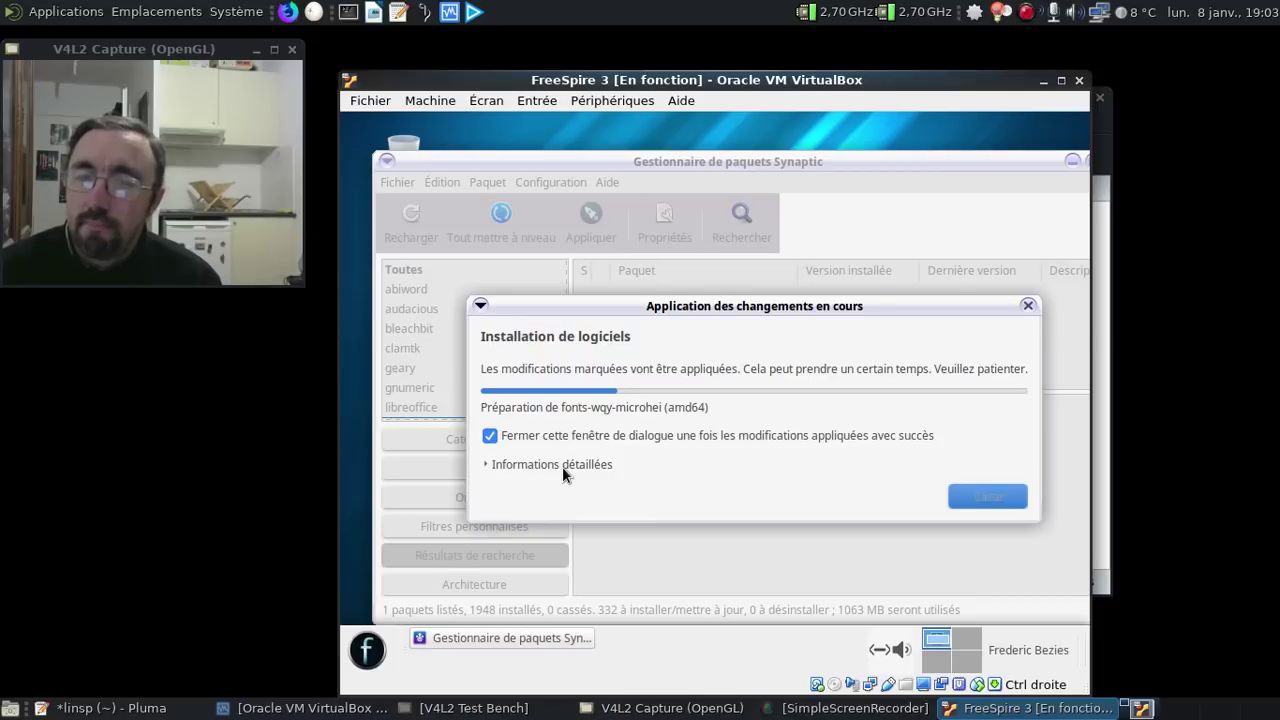
- Open the application menu and browse Système, Tout, Accessoires, Autres and Bureautique
left_click(370, 651)
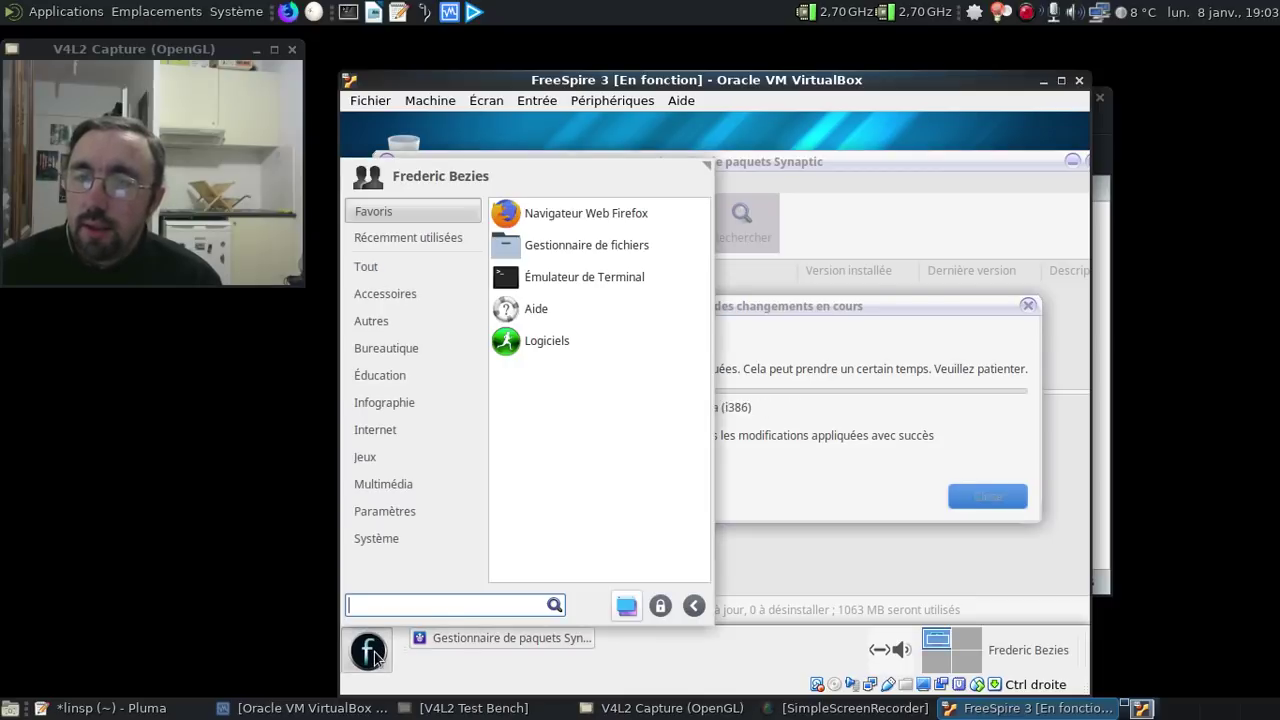
left_click(420, 537)
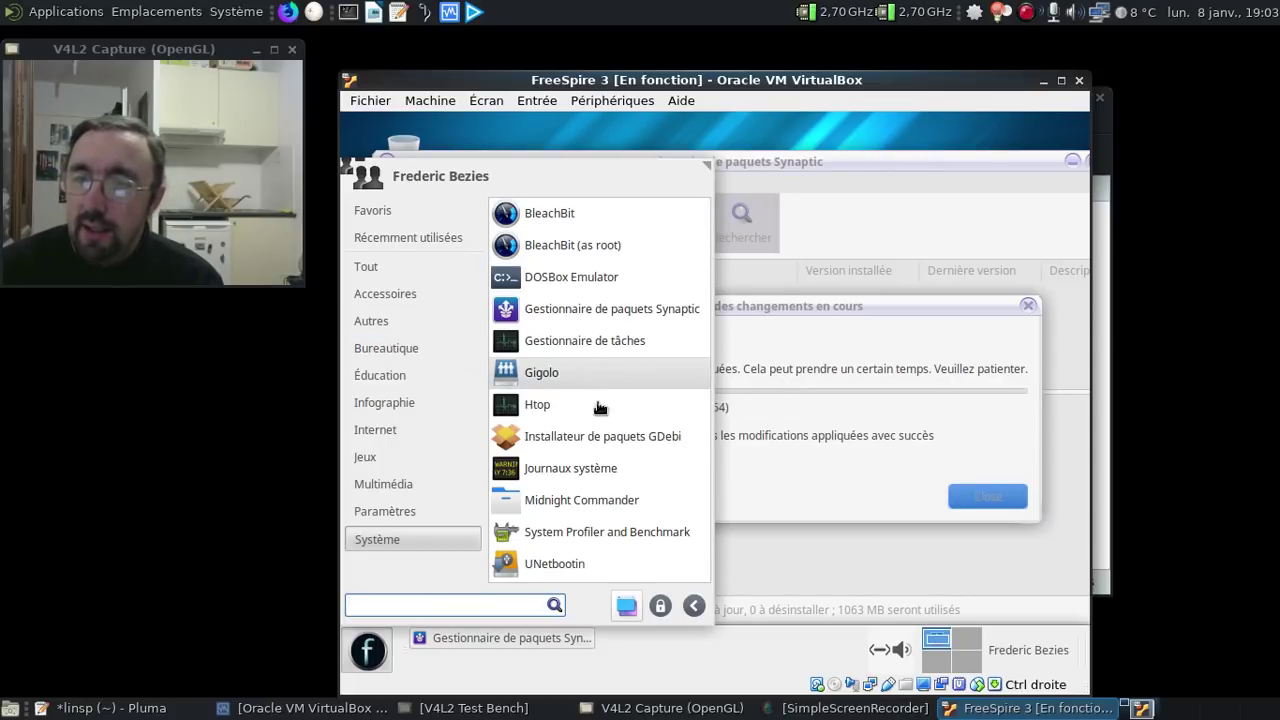
left_click(410, 238)
left_click(406, 274)
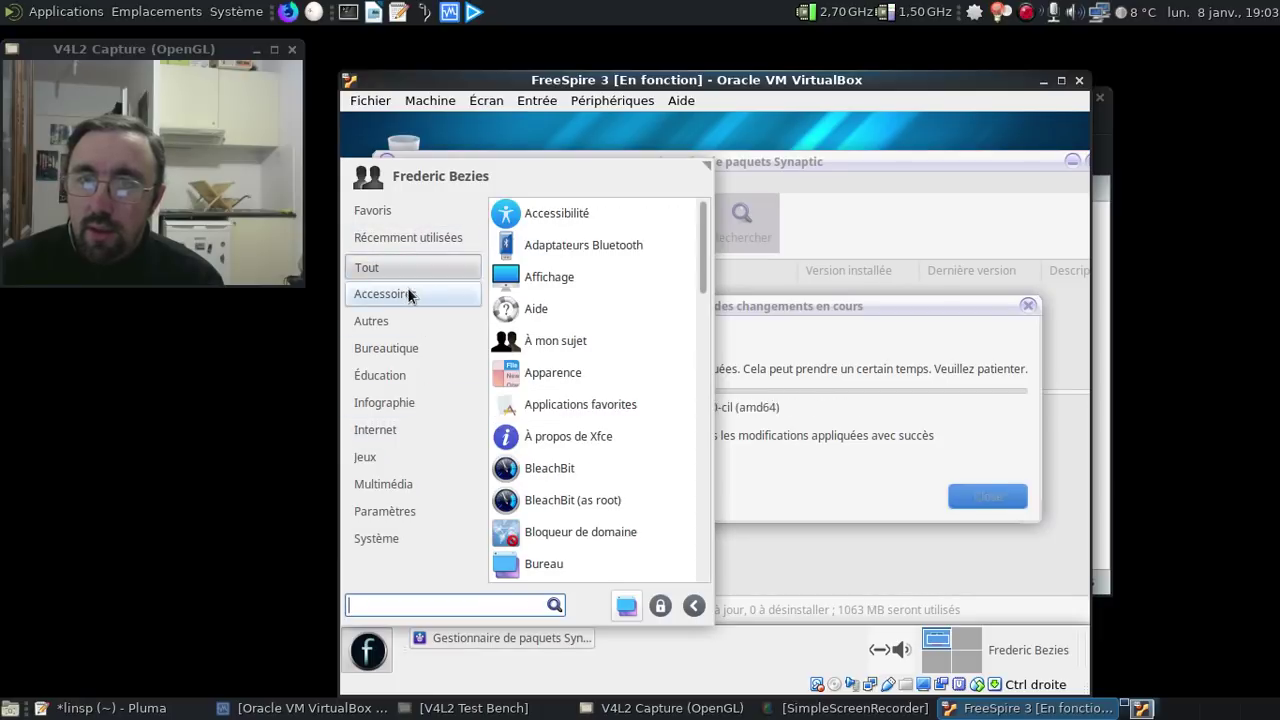
left_click(400, 294)
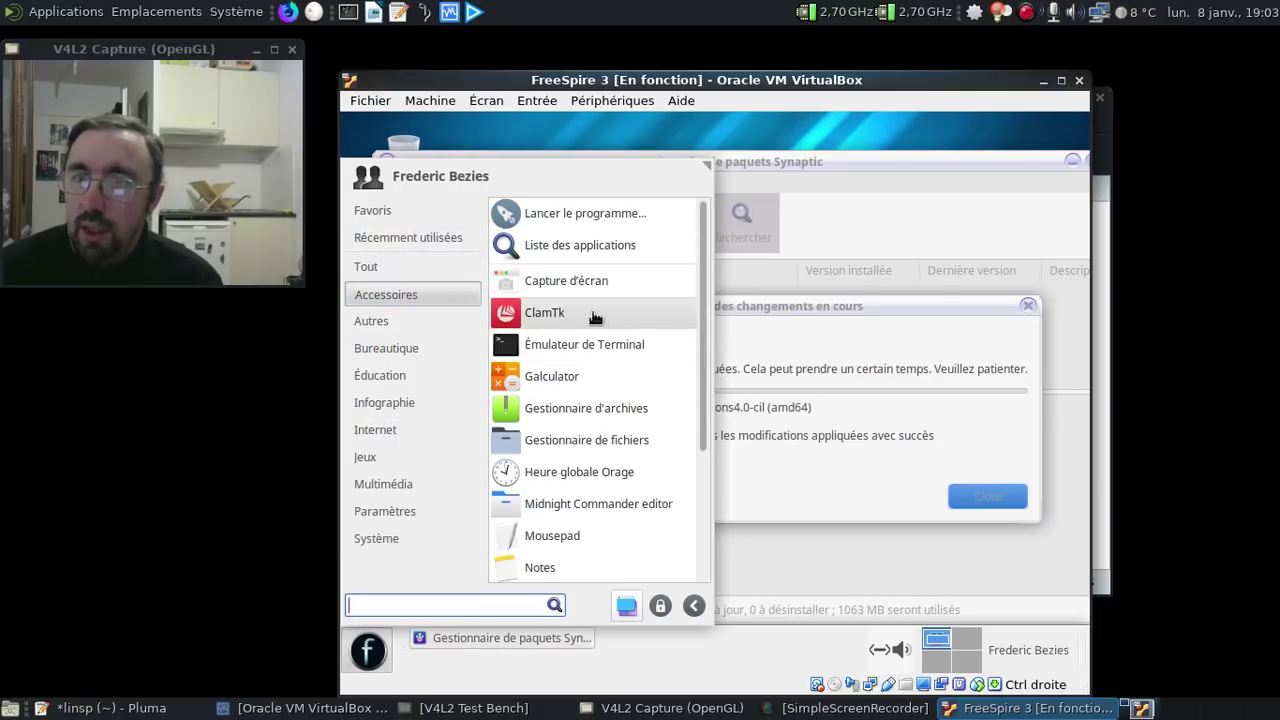
scroll(594, 316, "down", 3)
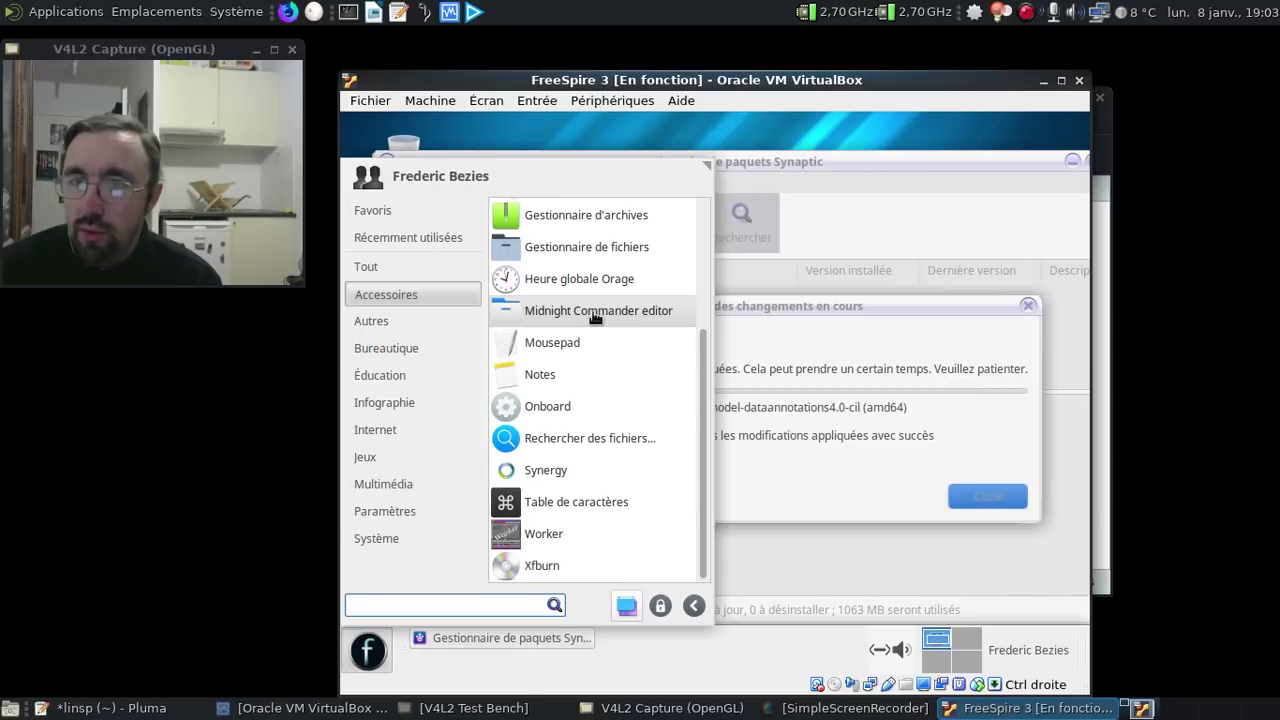
left_click(413, 322)
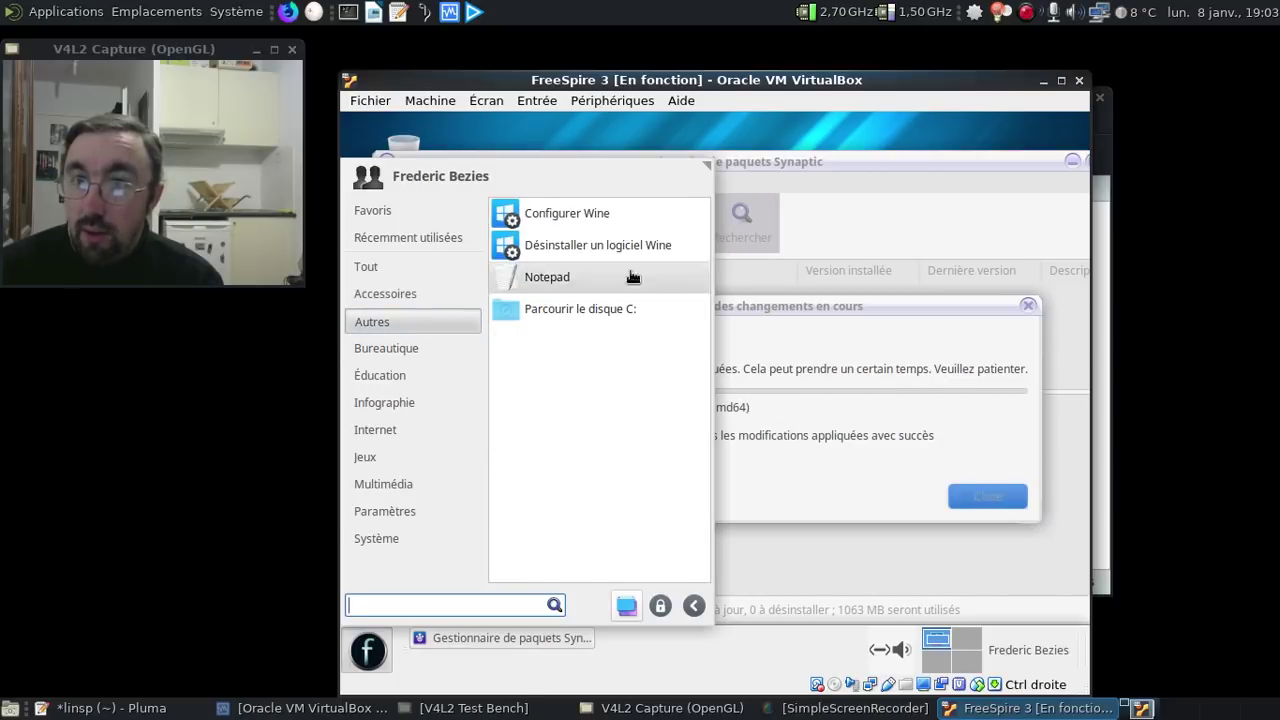
left_click(426, 343)
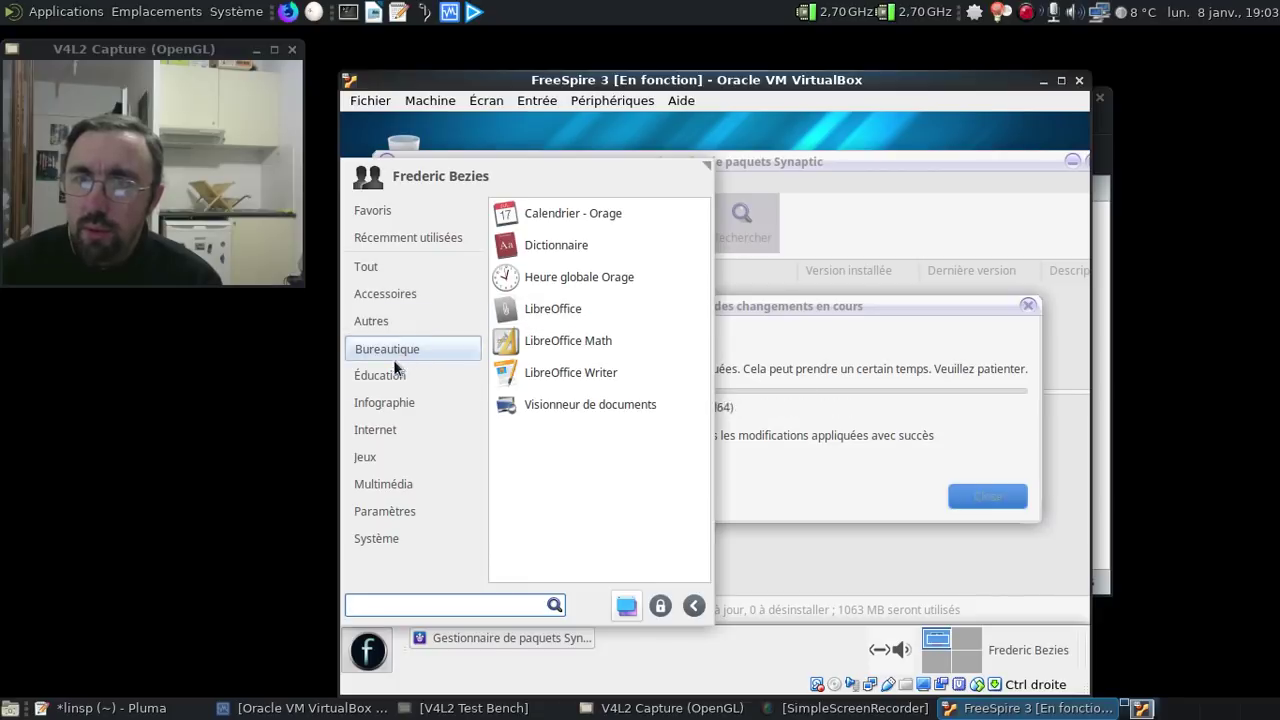
- Browse Éducation, Infographie, Internet, Jeux, Multimédia and Paramètres, ending on Système
left_click(392, 376)
left_click(388, 398)
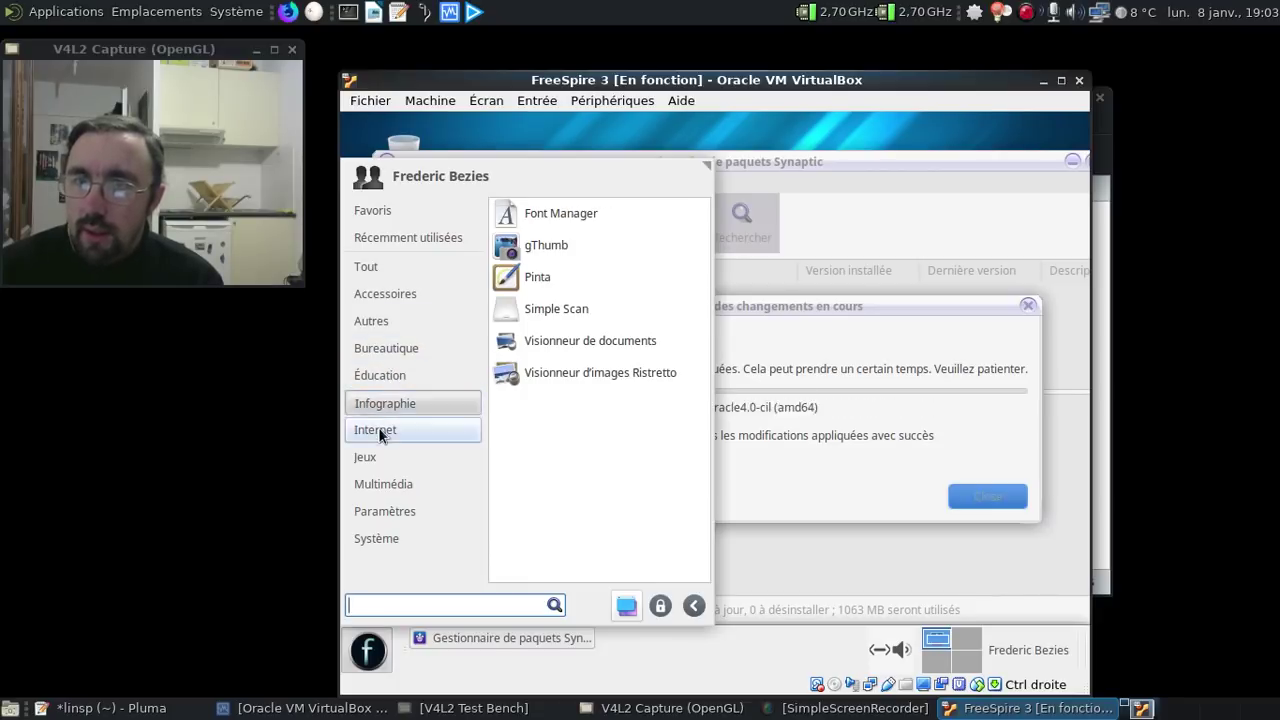
left_click(378, 430)
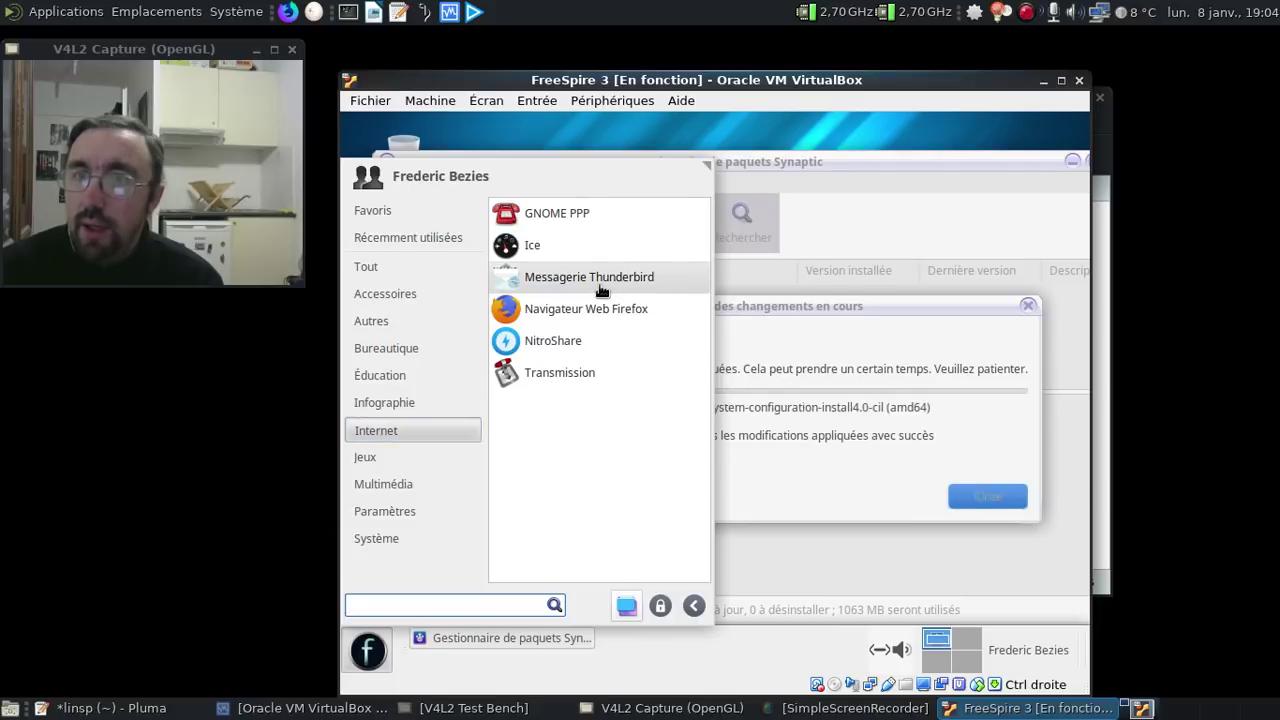
left_click(412, 455)
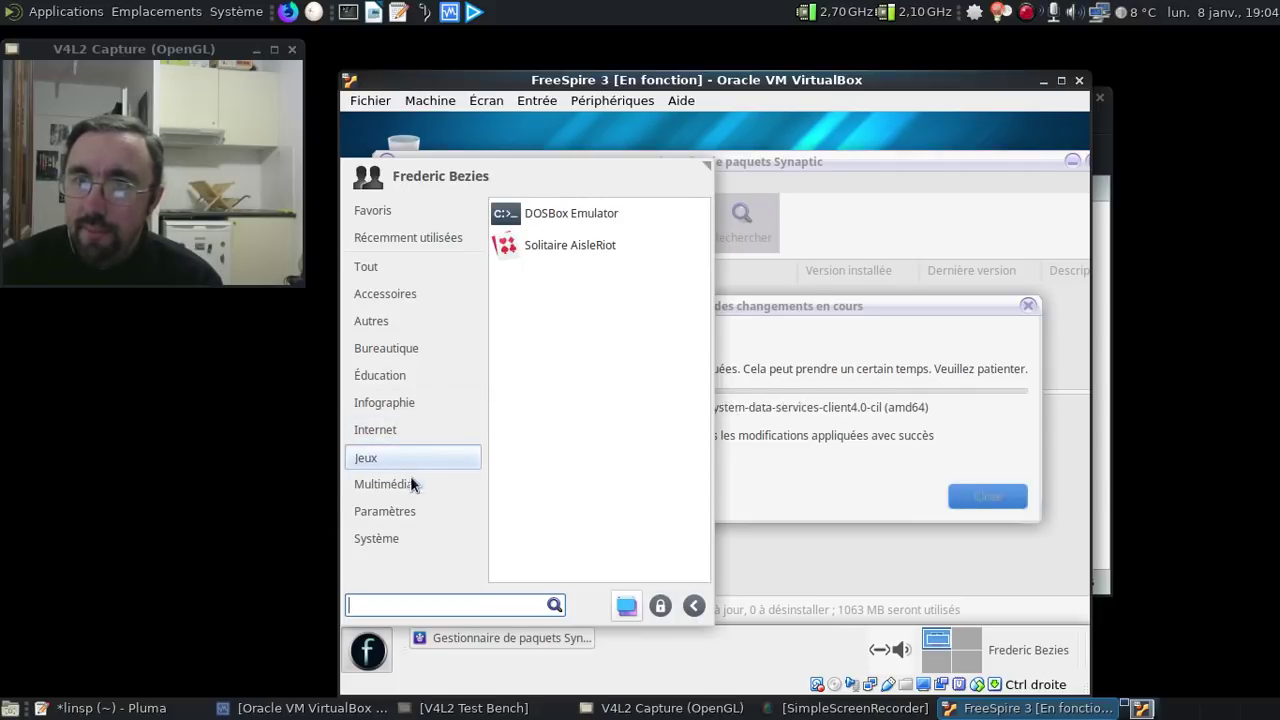
left_click(409, 482)
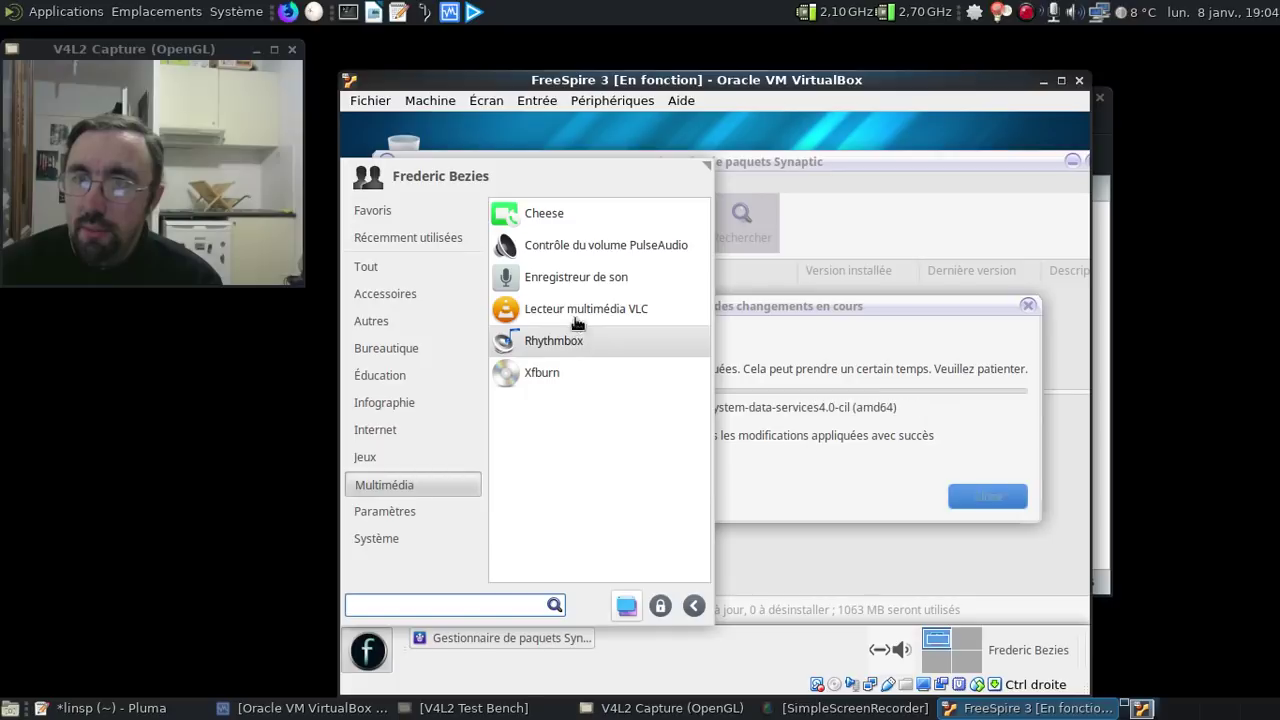
left_click(451, 518)
scroll(675, 262, "down", 6)
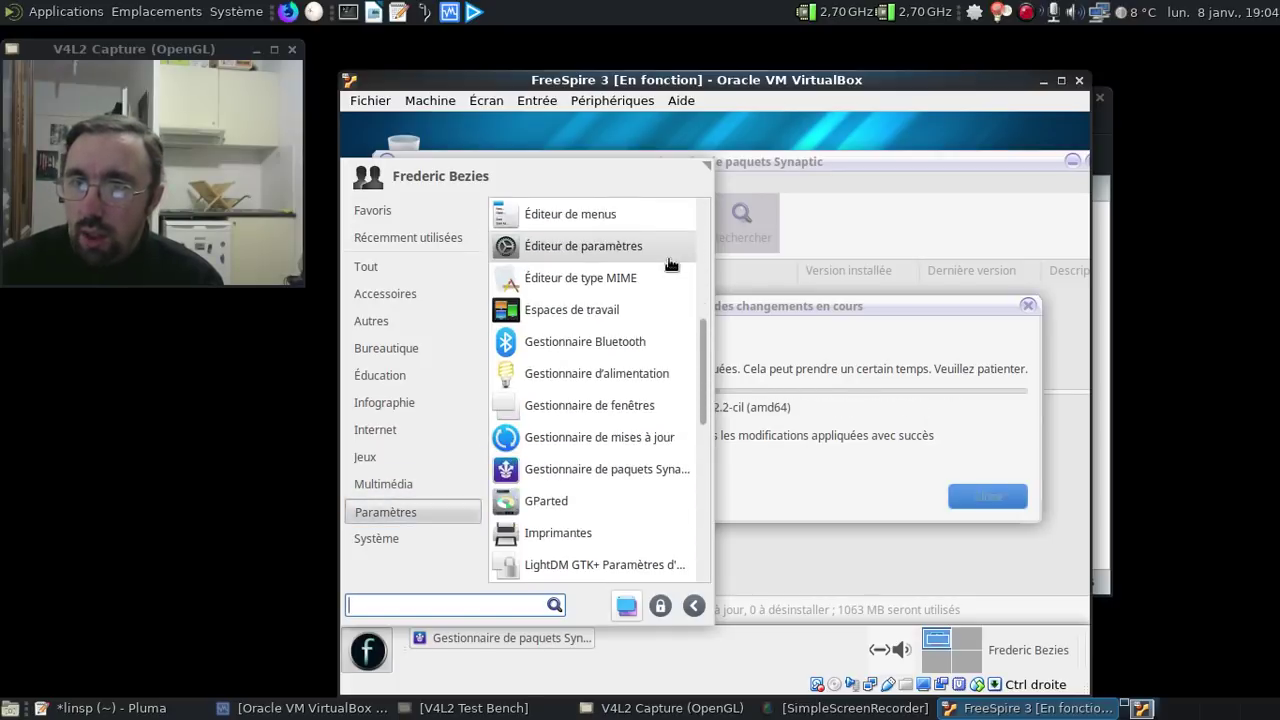
scroll(671, 256, "down", 5)
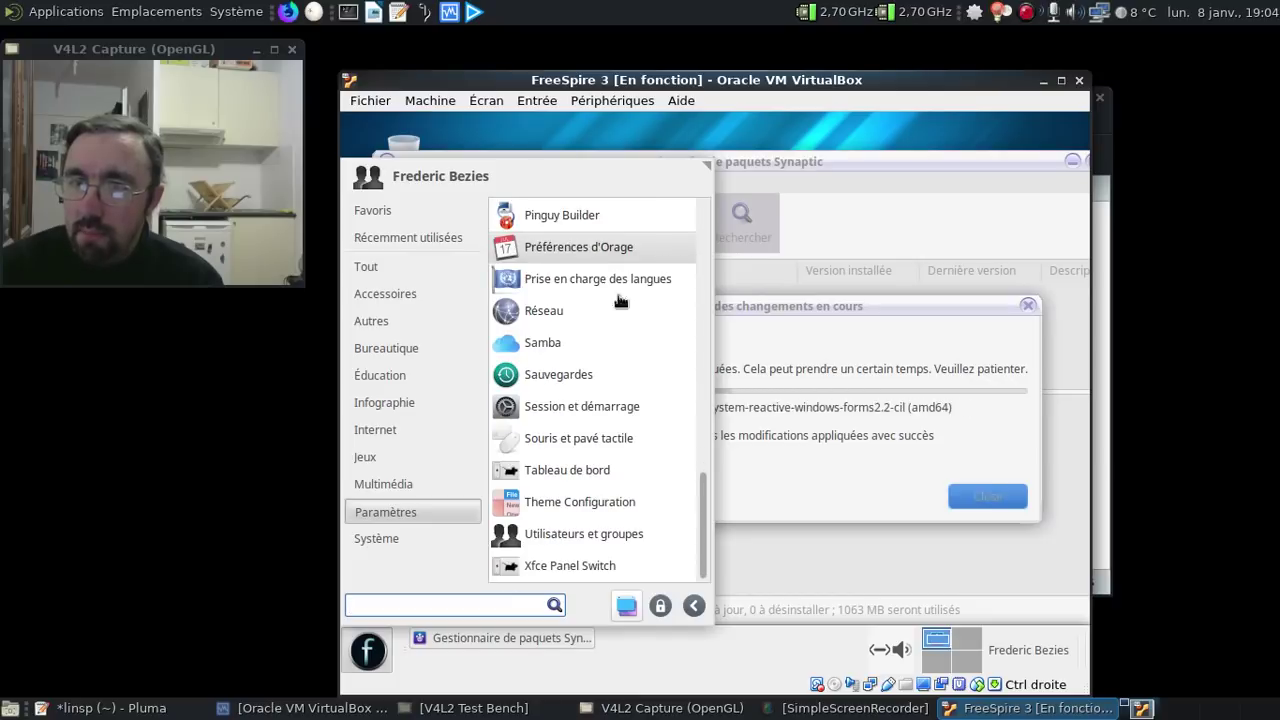
left_click(387, 536)
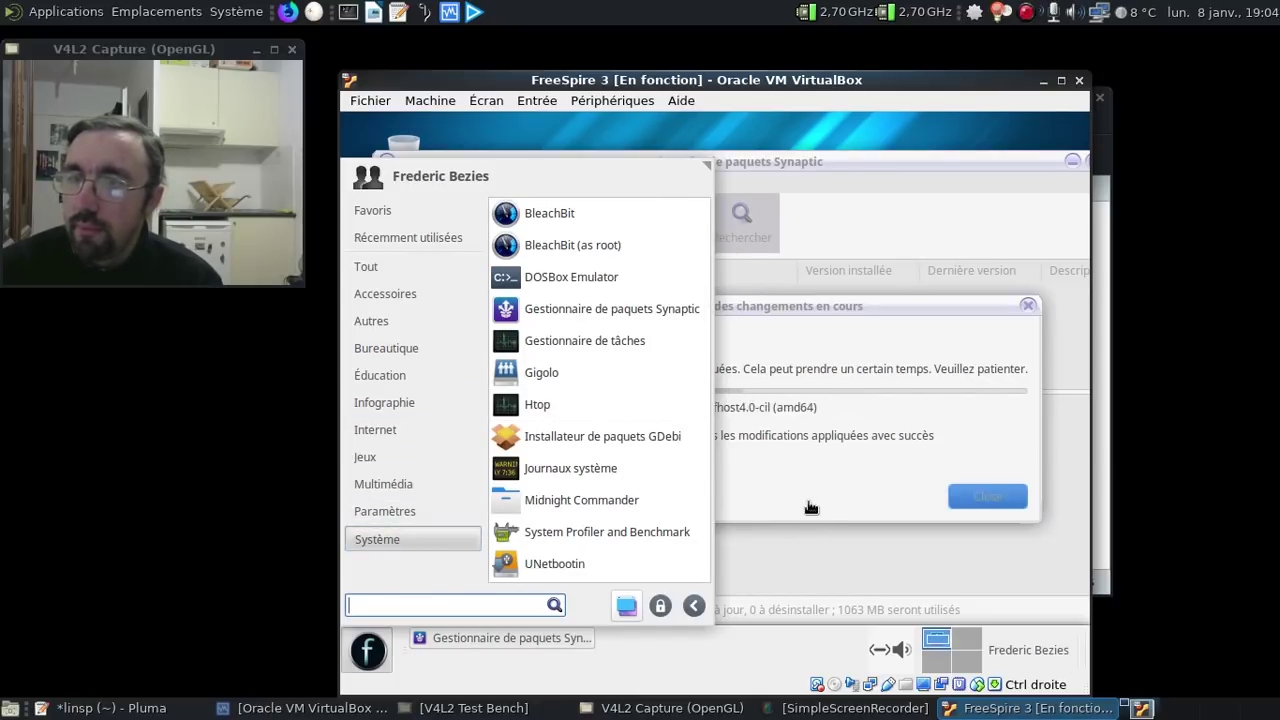
- Dismiss the application menu to reveal the 'Application des changements en cours' progress dialog
left_click(368, 652)
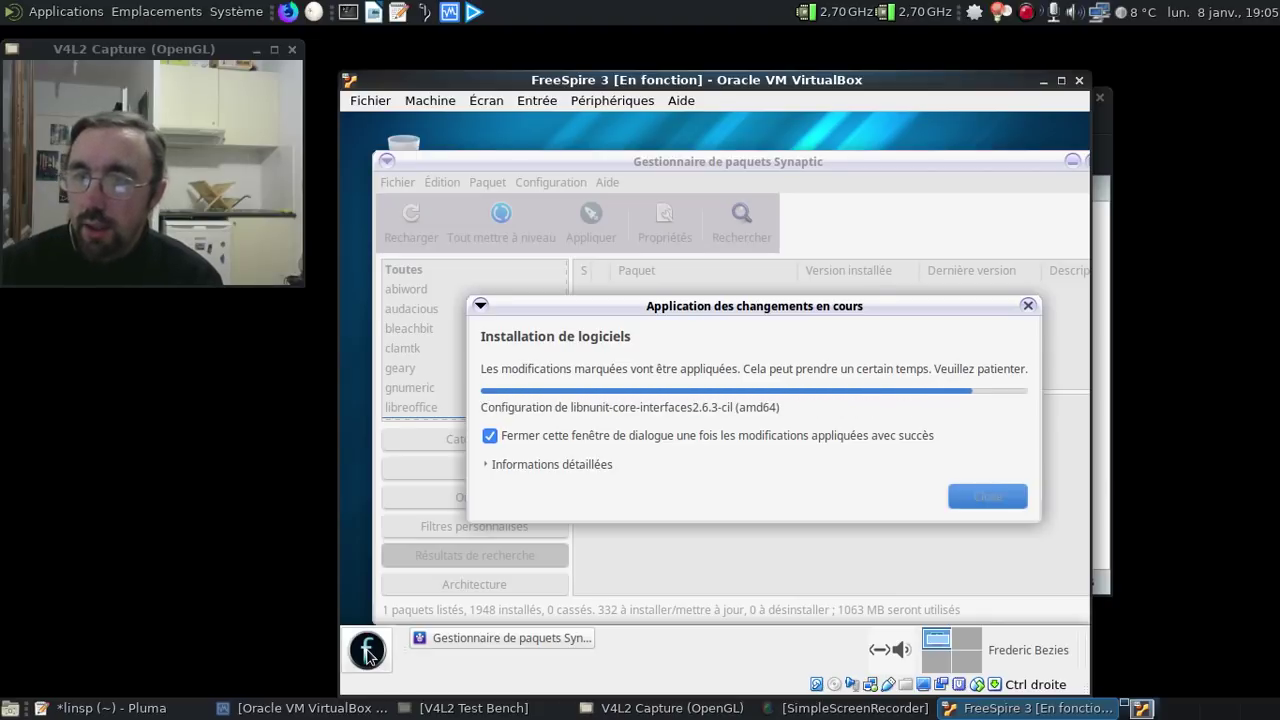
left_click(381, 641)
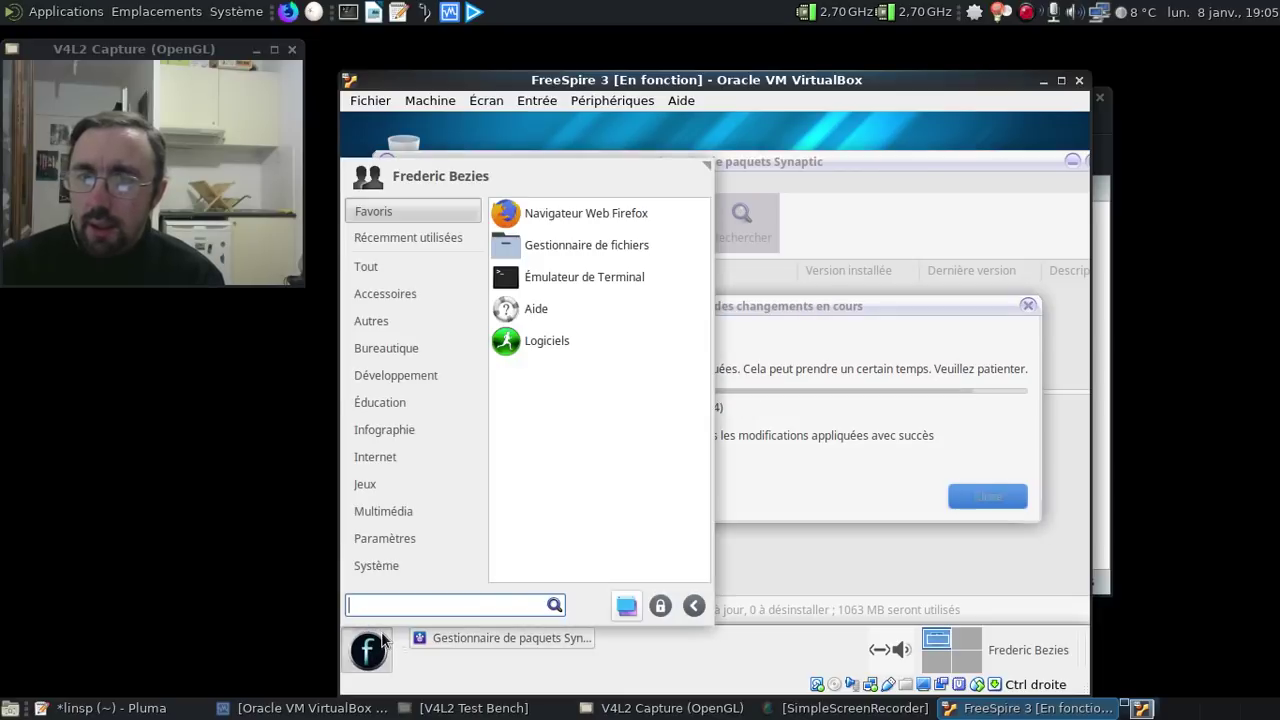
left_click(381, 266)
left_click(381, 292)
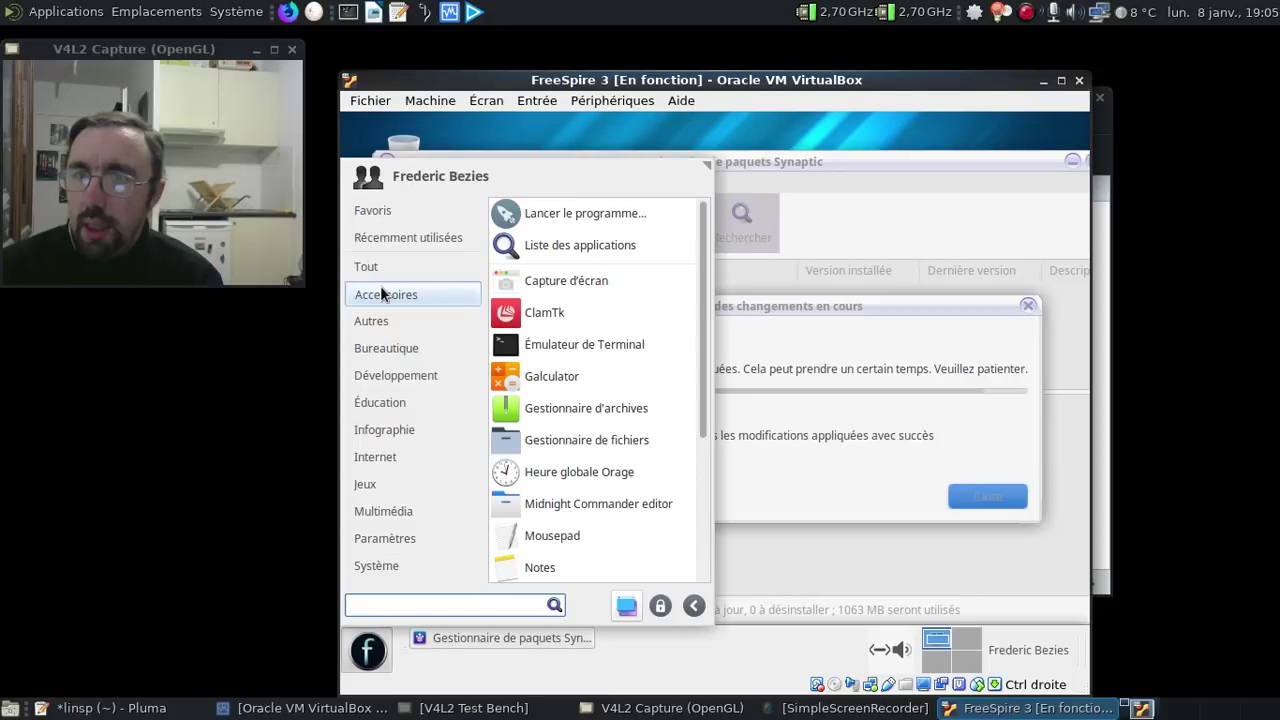
scroll(597, 387, "down", 2)
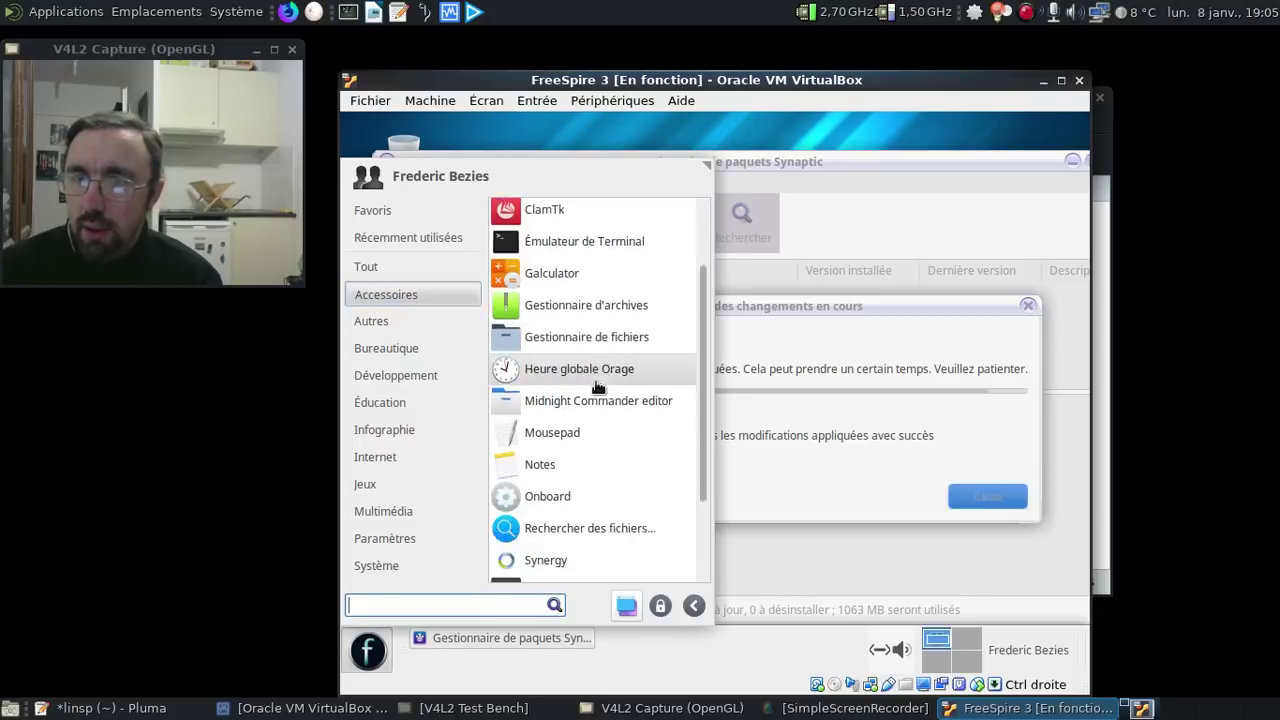
scroll(597, 387, "down", 3)
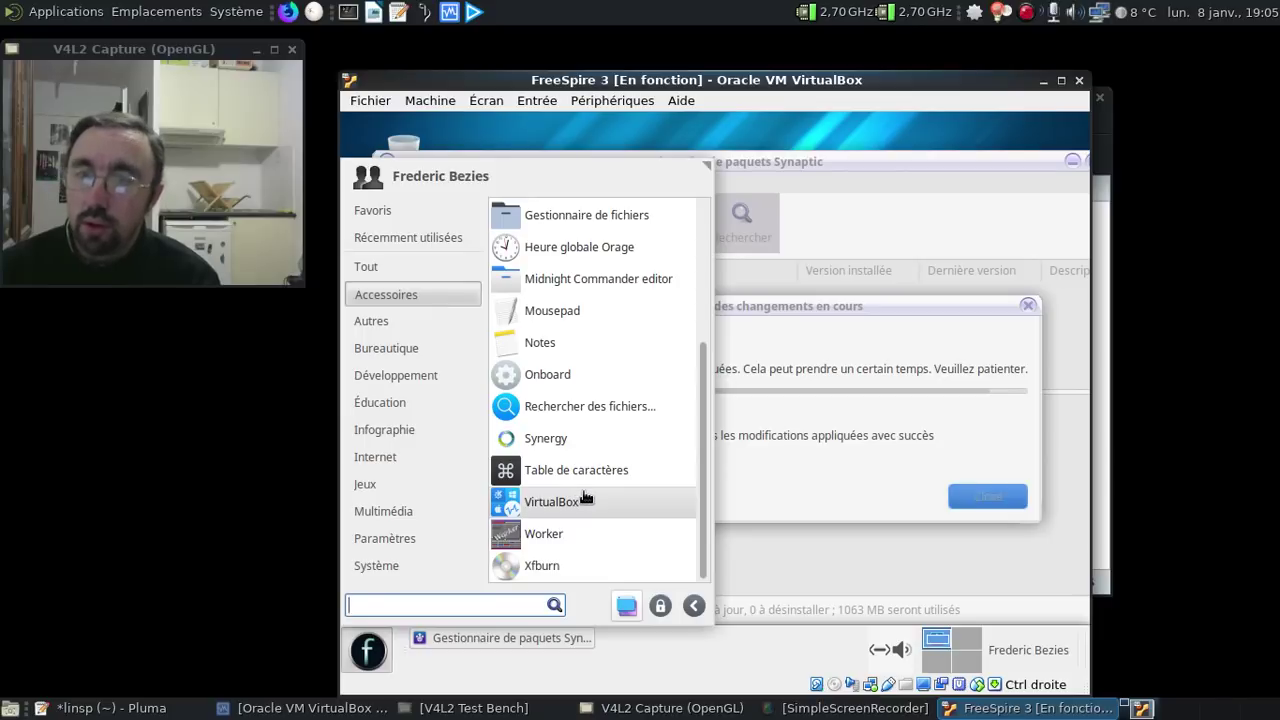
left_click(405, 405)
left_click(405, 432)
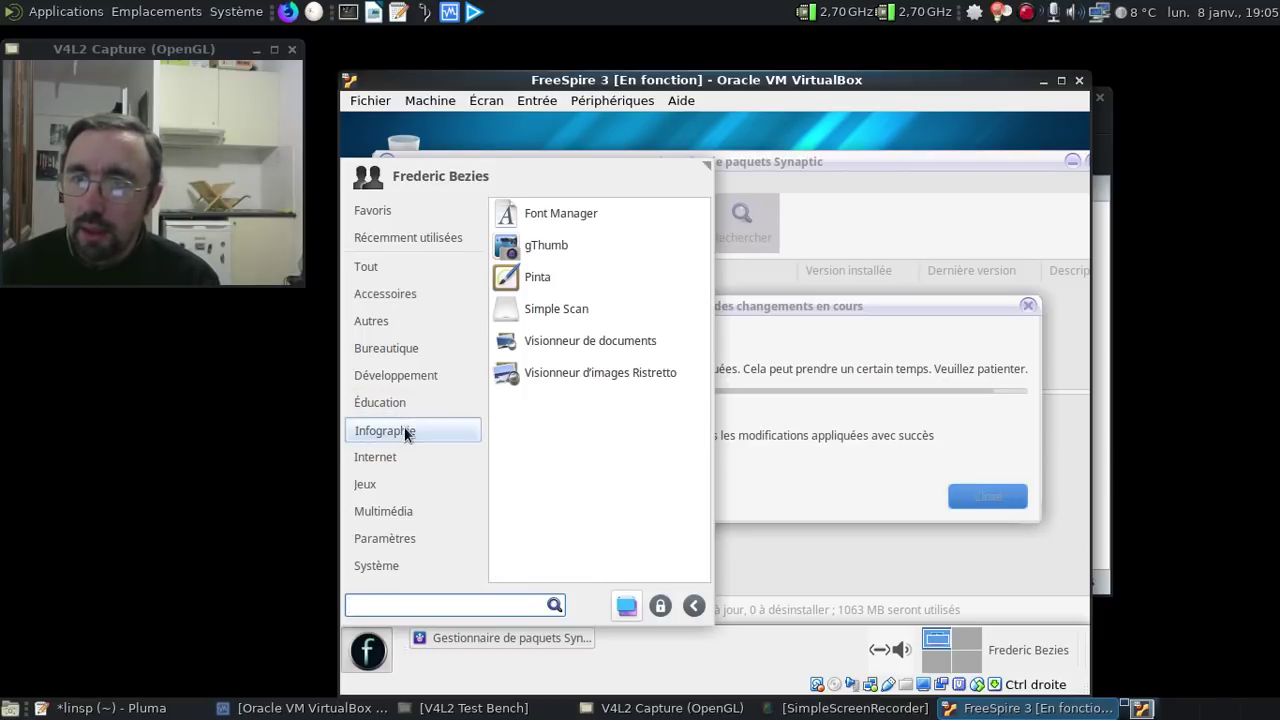
left_click(406, 457)
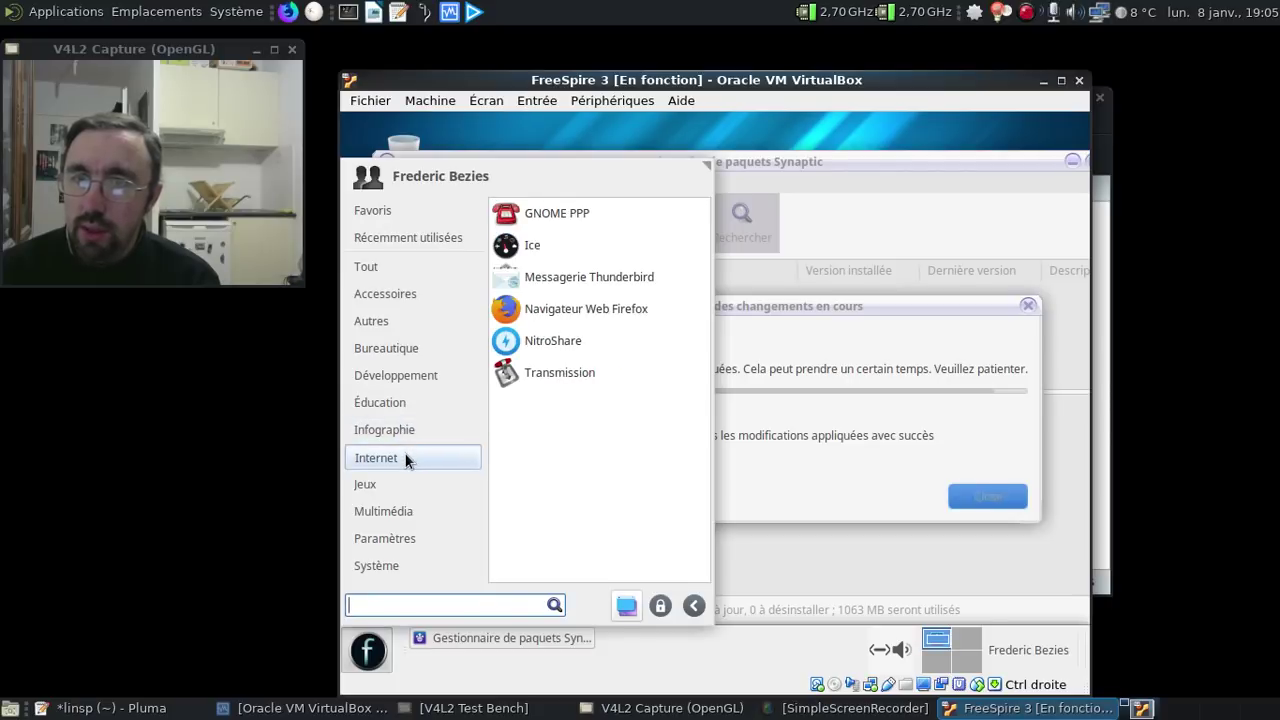
left_click(388, 482)
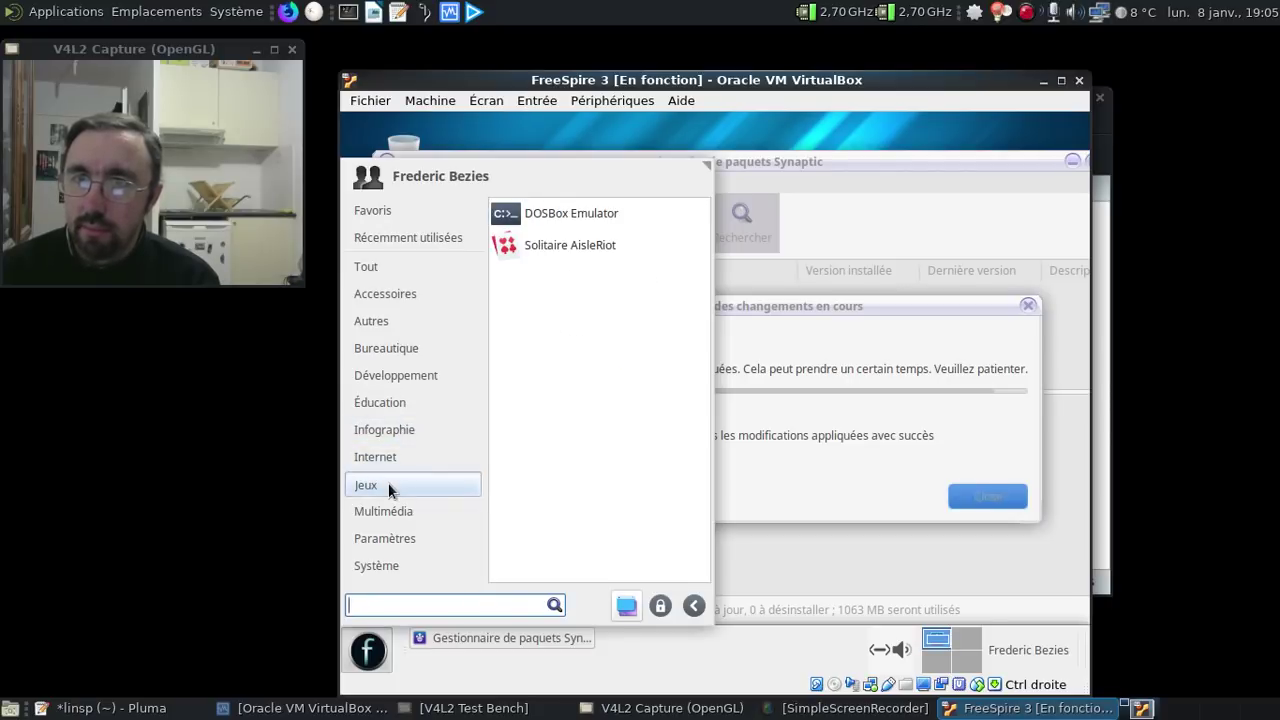
left_click(388, 507)
left_click(389, 535)
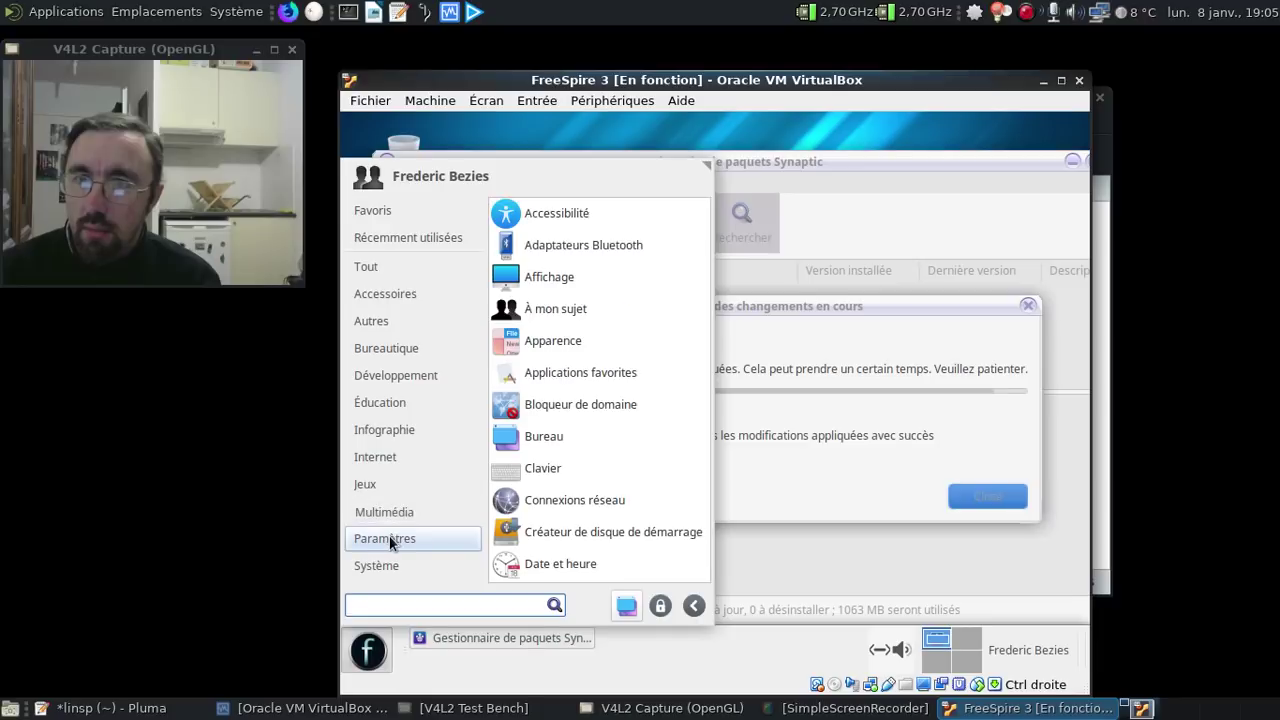
left_click(386, 557)
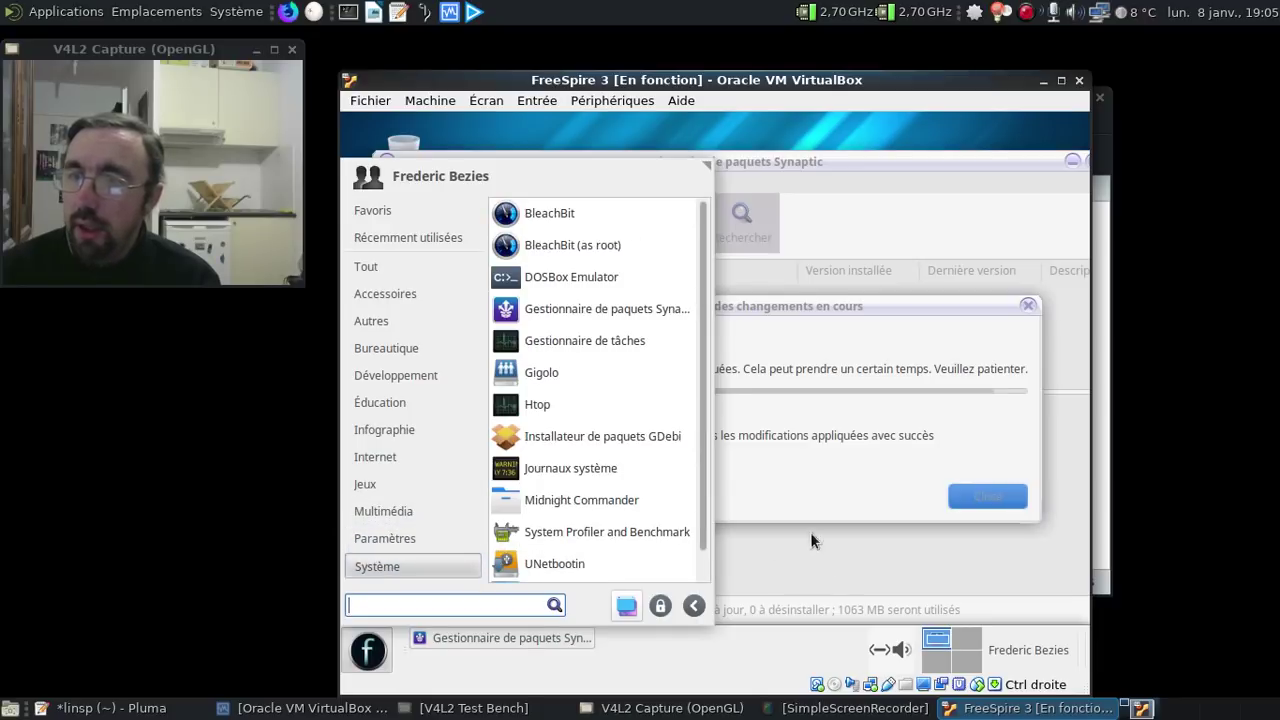
left_click(800, 516)
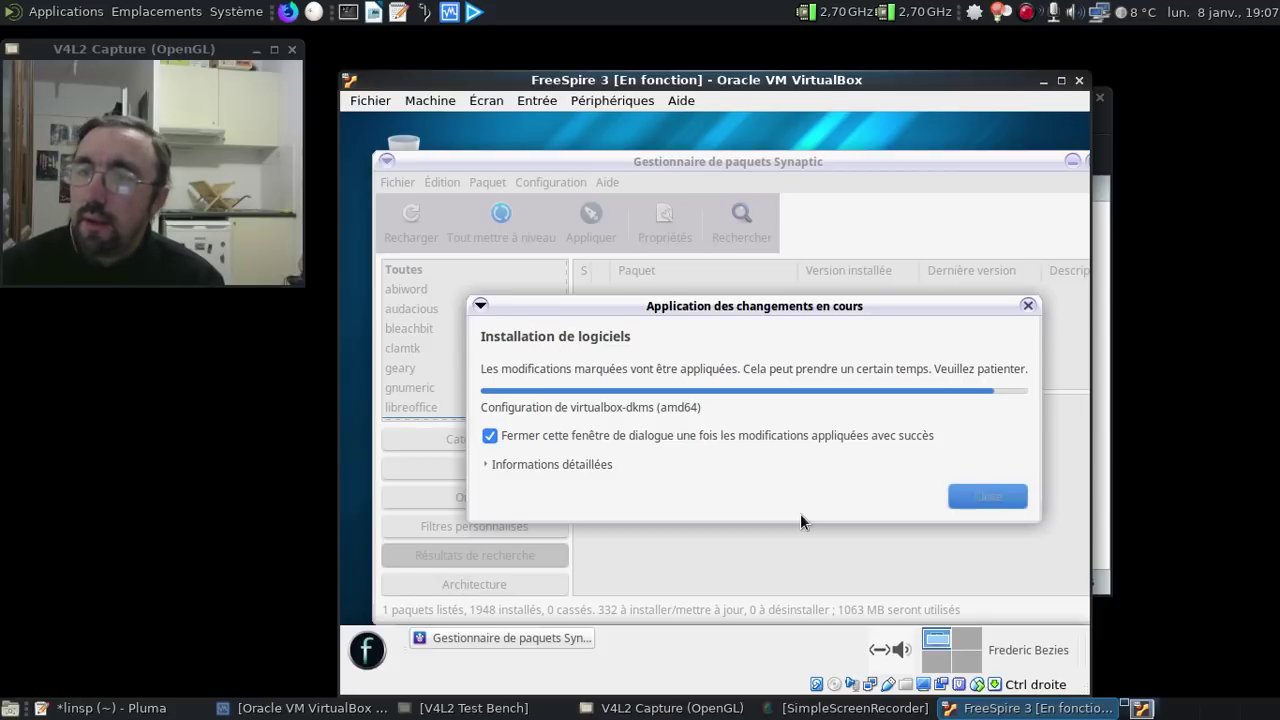
- Expand 'Informations détaillées' in the 'Application des changements en cours' dialog
left_click(561, 465)
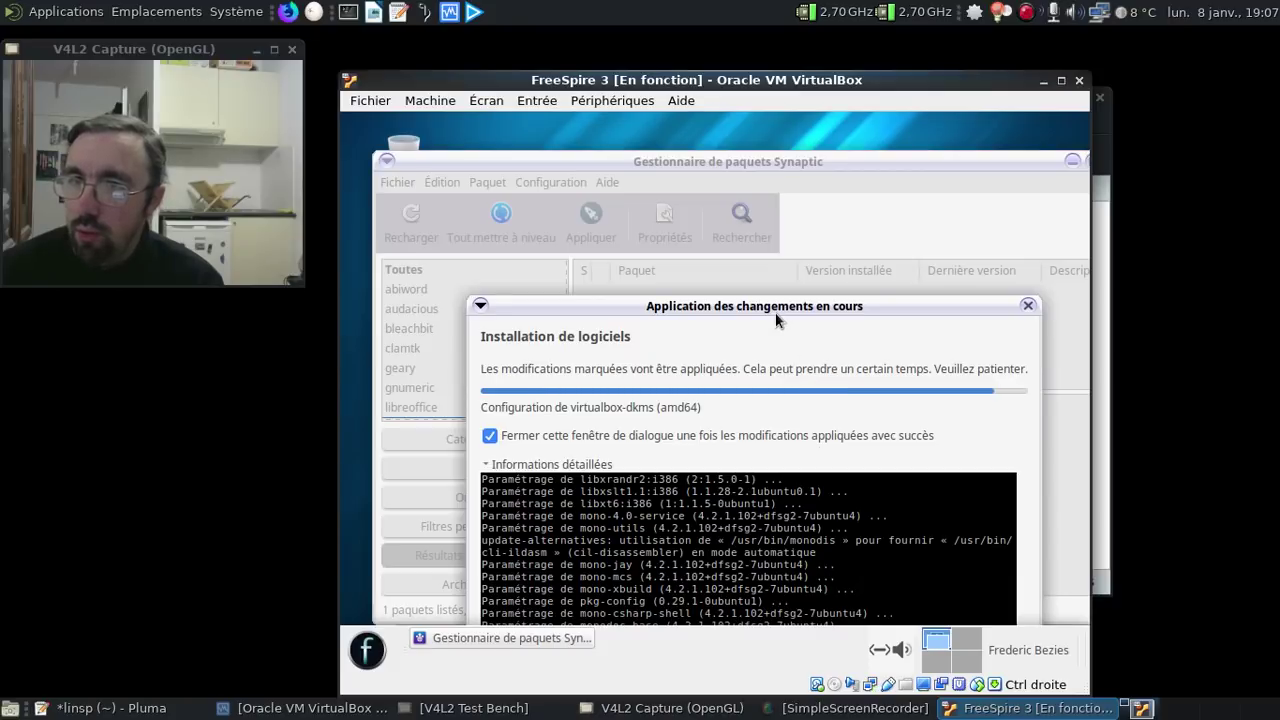
- Drag the progress dialog up and collapse its 'Informations détaillées' log
left_click_drag(771, 310, 736, 160)
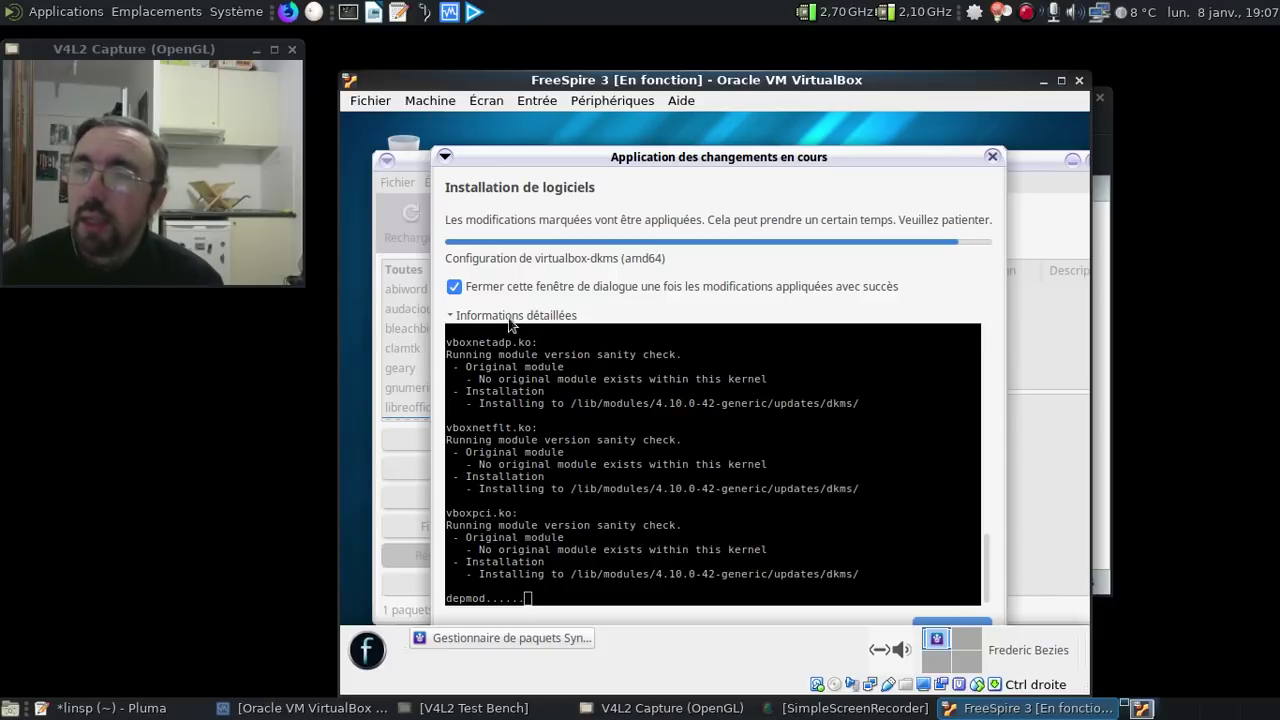
left_click(449, 315)
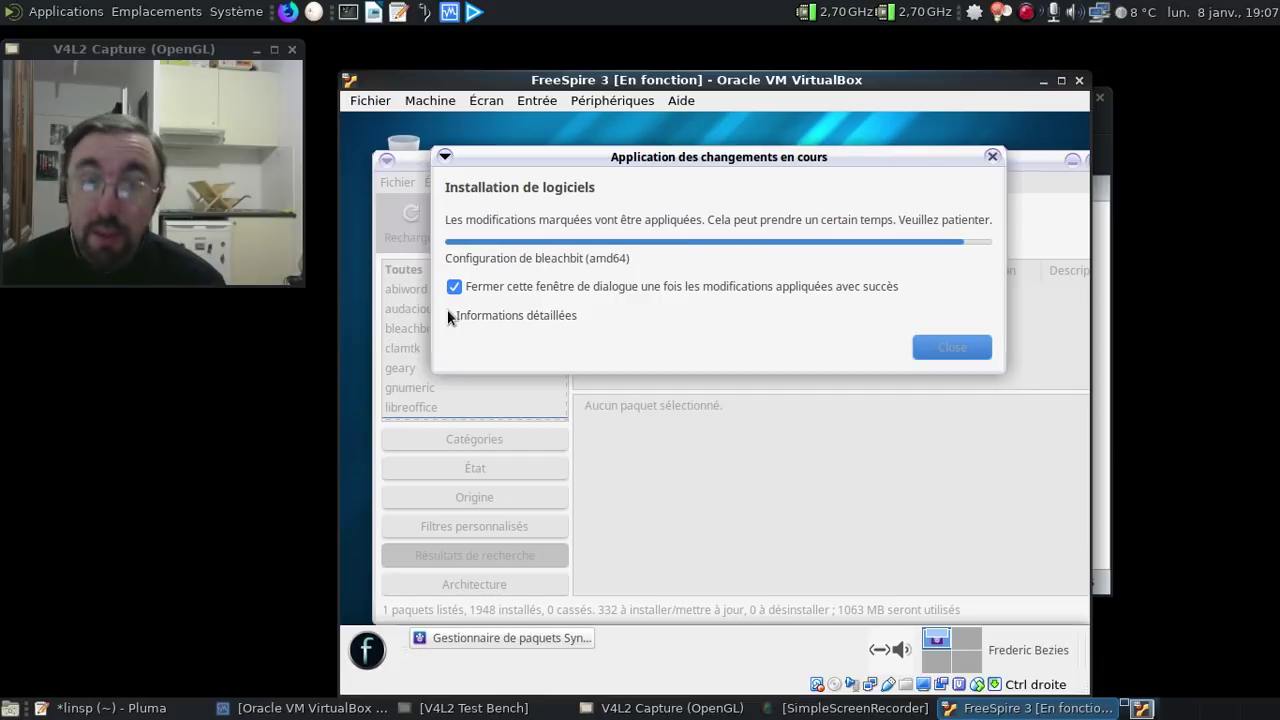
- Make the VM fullscreen and set the display to 1366x768 with xrandr in a terminal
key("Control_R+f")
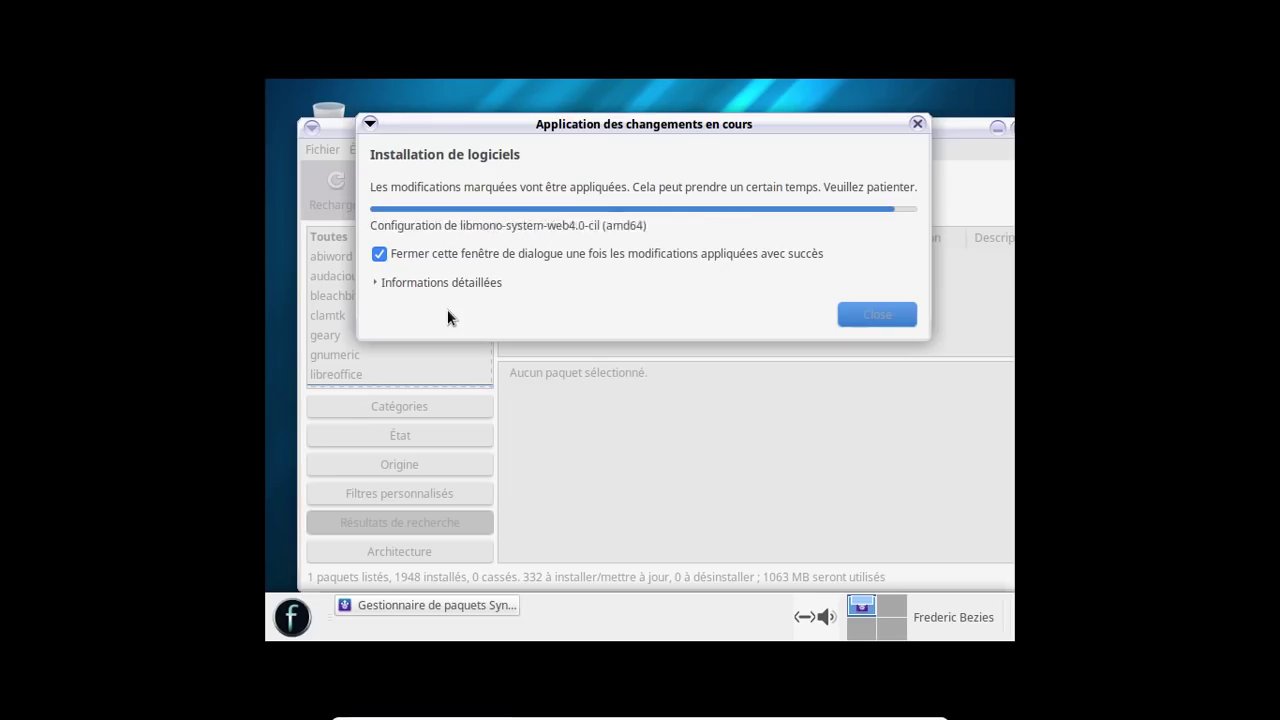
left_click(300, 614)
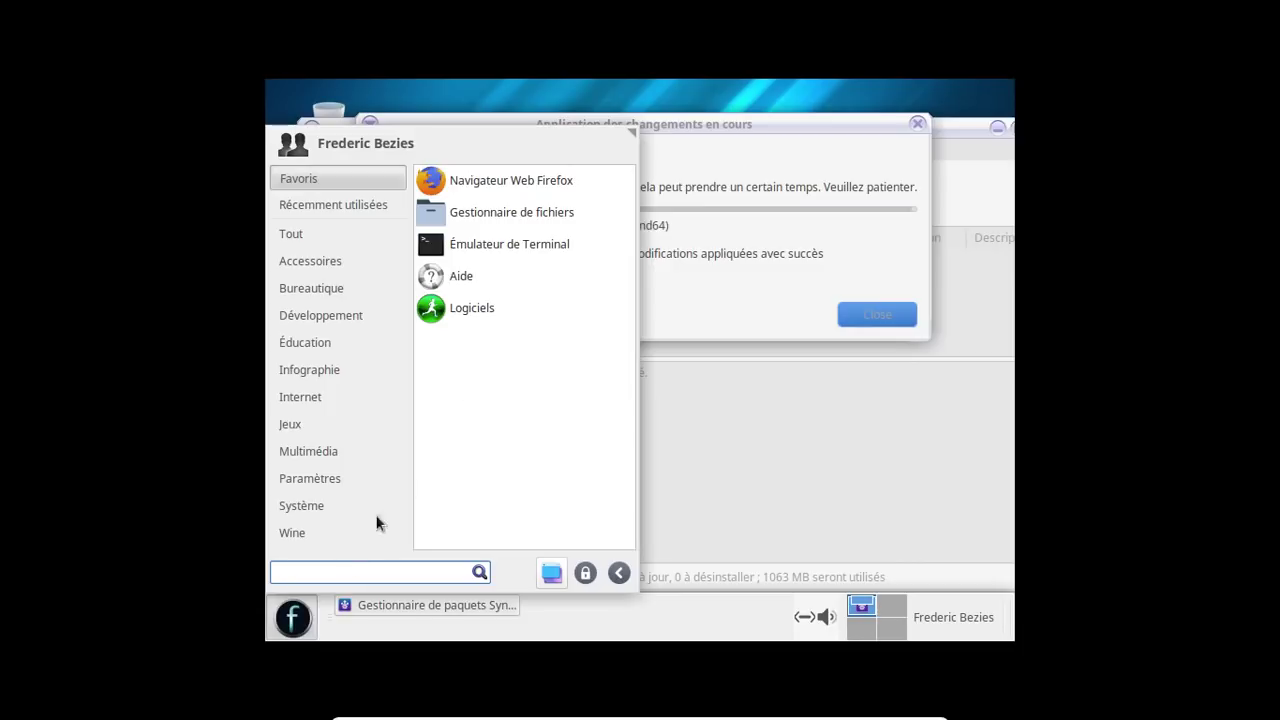
left_click(521, 247)
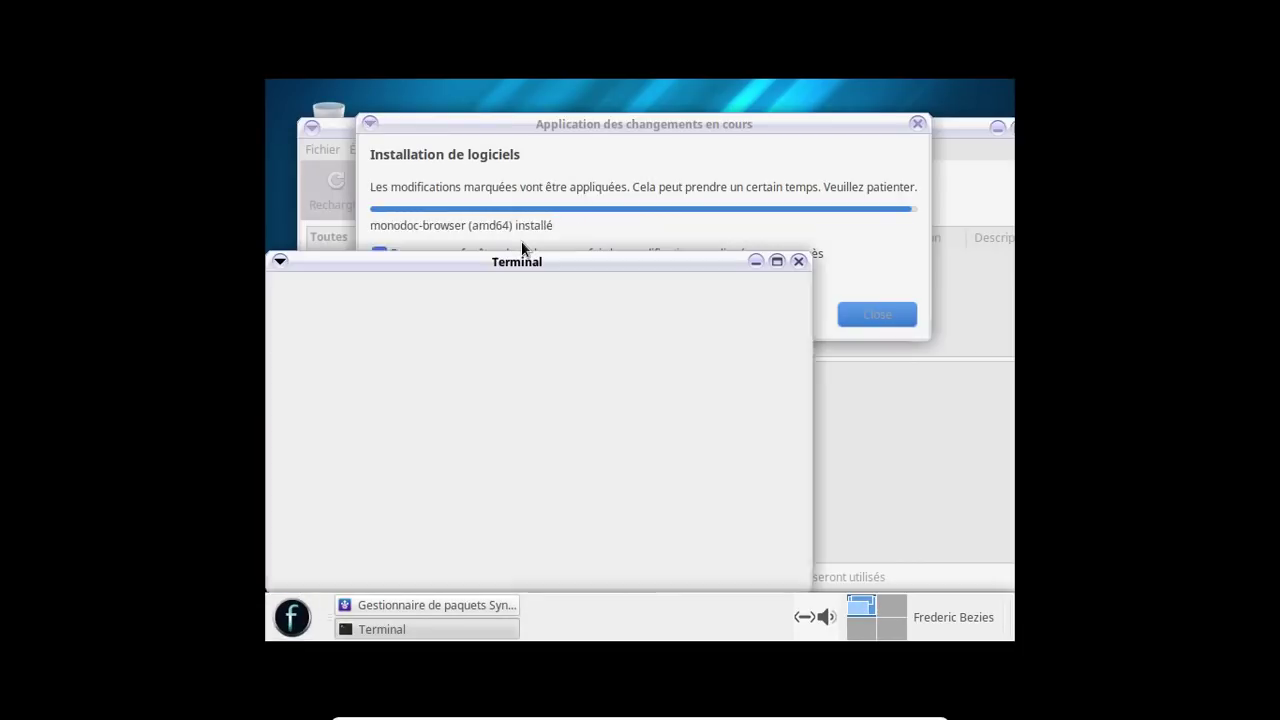
type("xrnar")
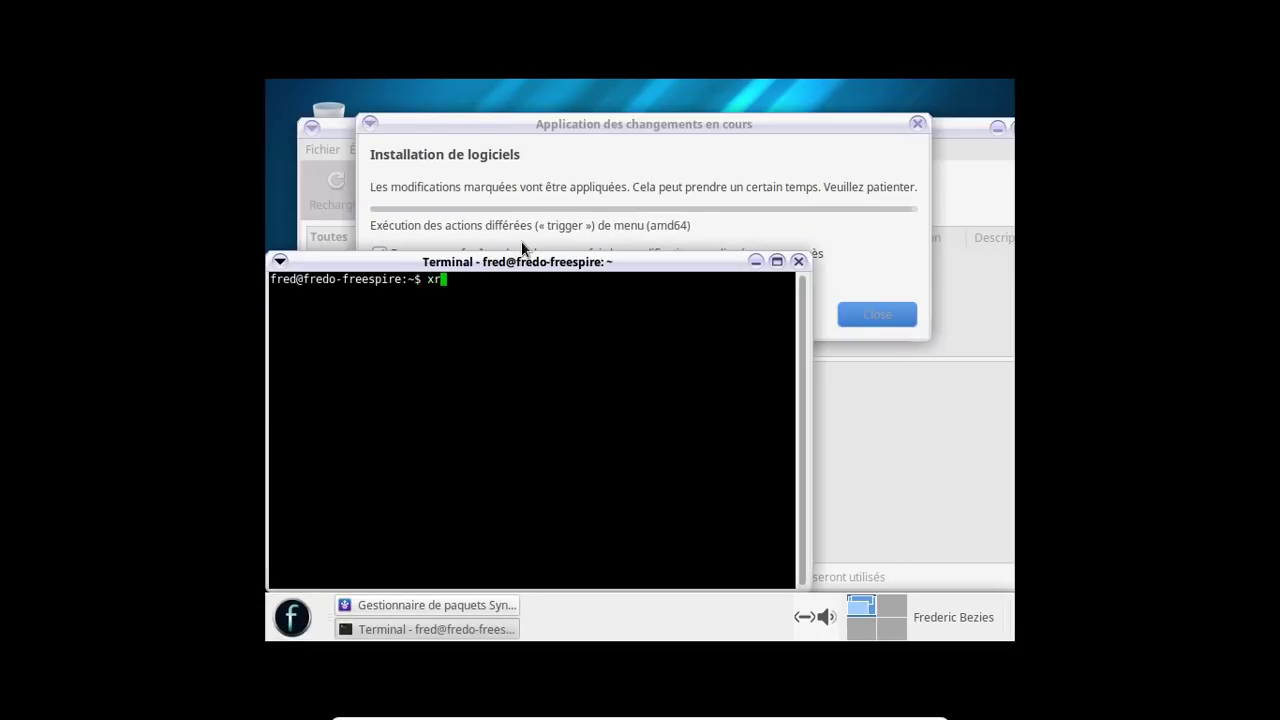
key("BackSpace")
key("BackSpace")
key("BackSpace")
type("and")
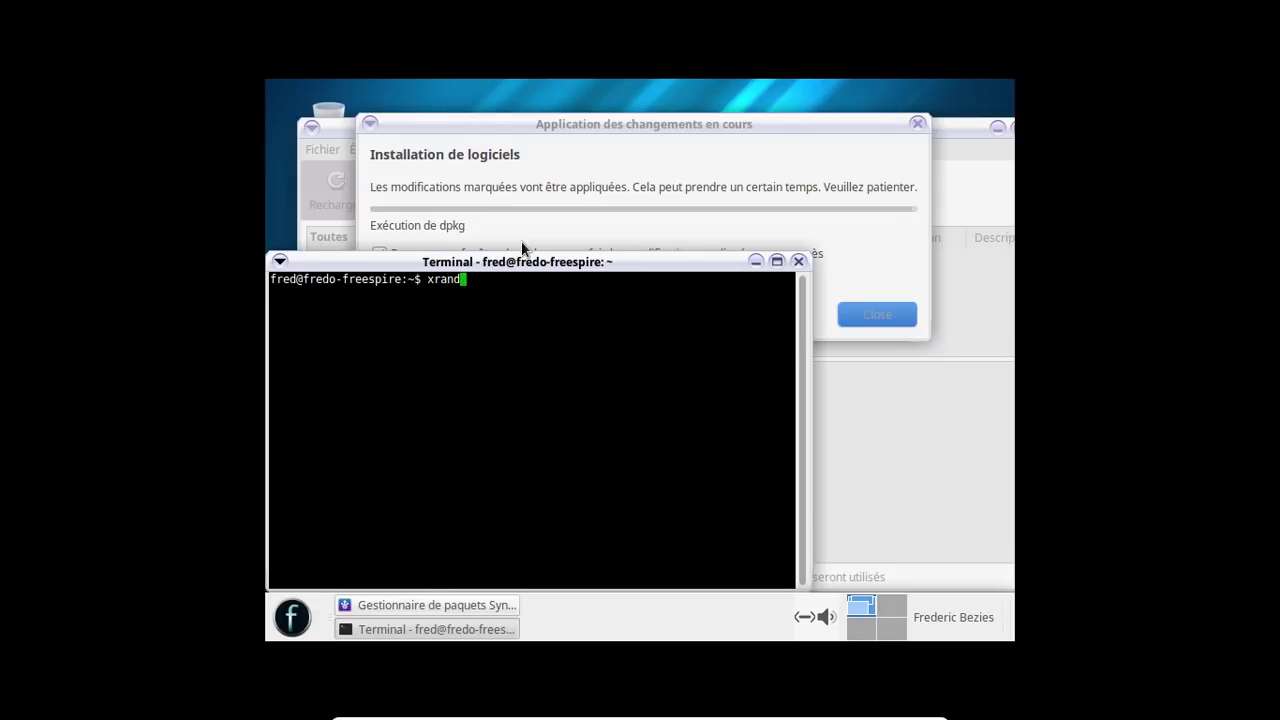
type("r -s 1366x768")
key("Return")
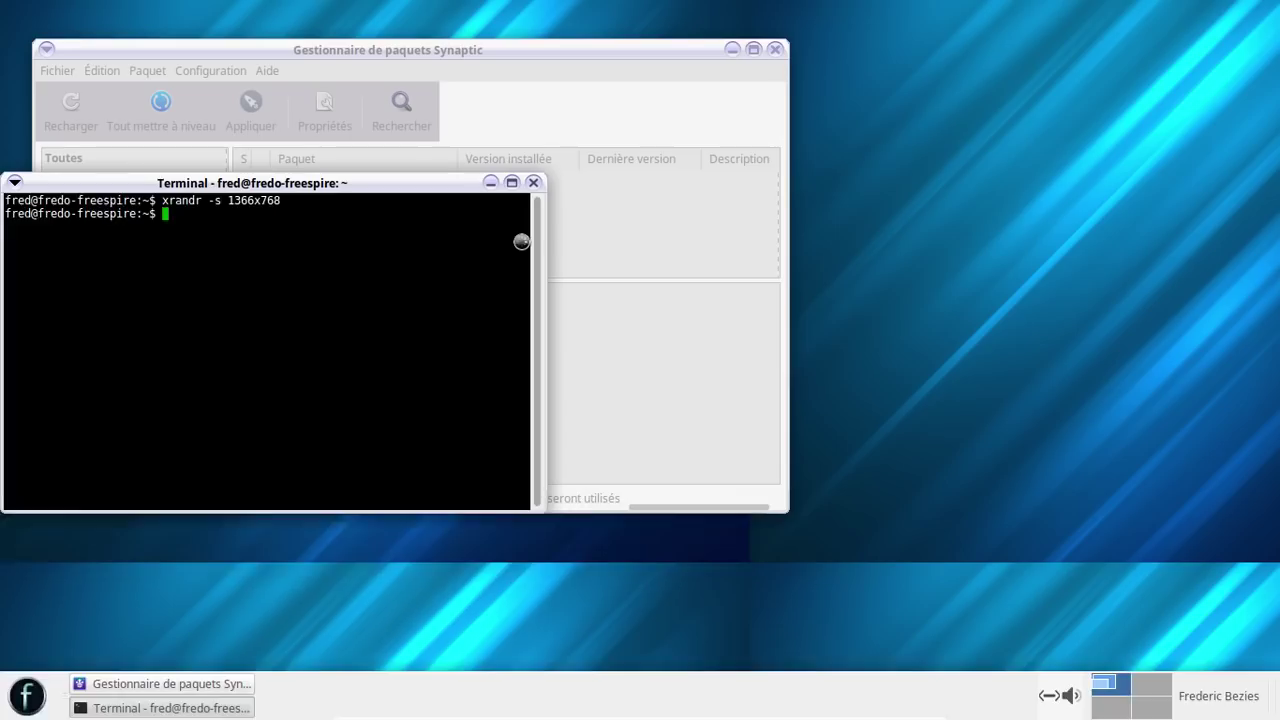
- Exit the terminal and drag the Synaptic window to the screen centre
type("exit")
key("Return")
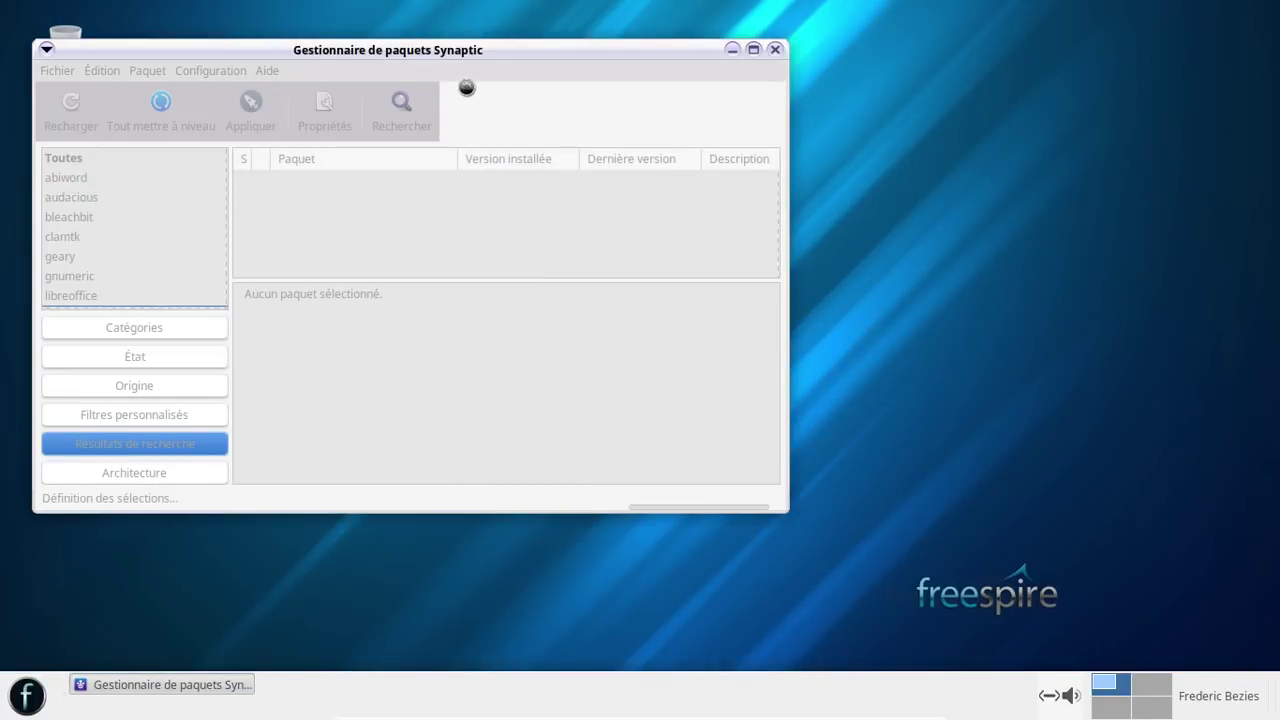
left_click_drag(452, 53, 690, 67)
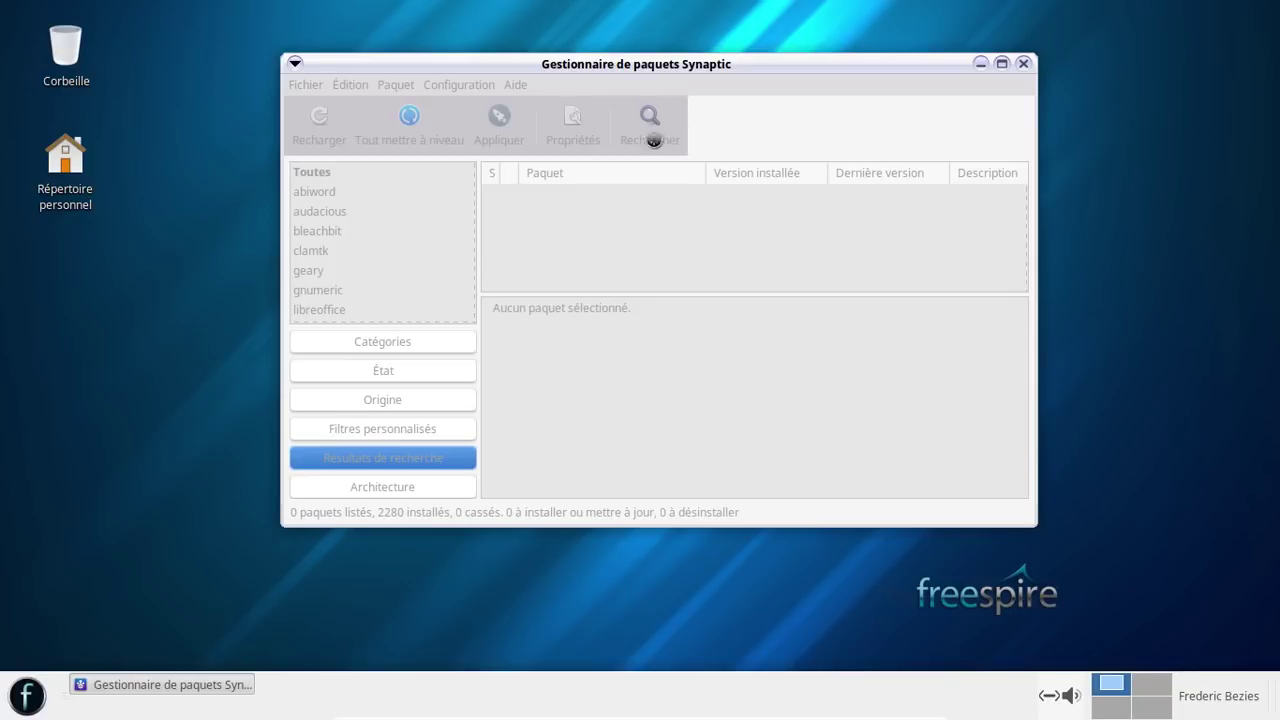
- Start Notepad from Wine > Programmes > Accessoires in the application menu
left_click(27, 695)
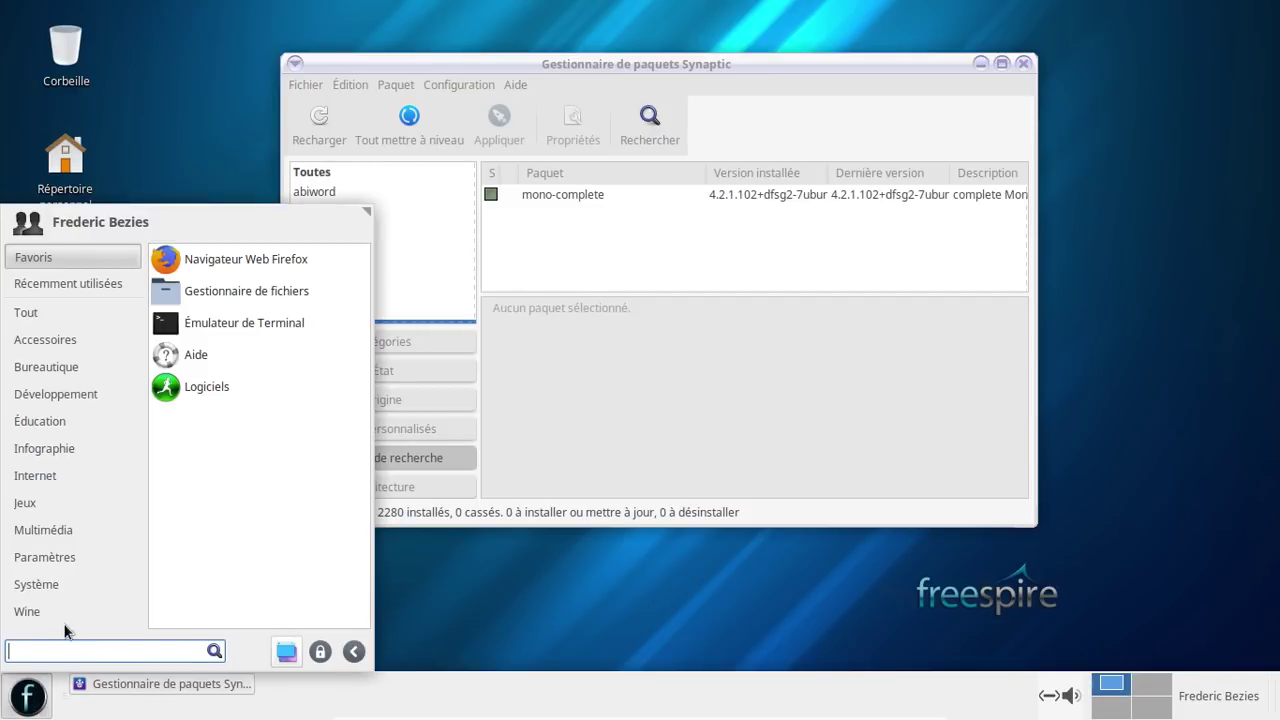
left_click(66, 615)
left_click(153, 260)
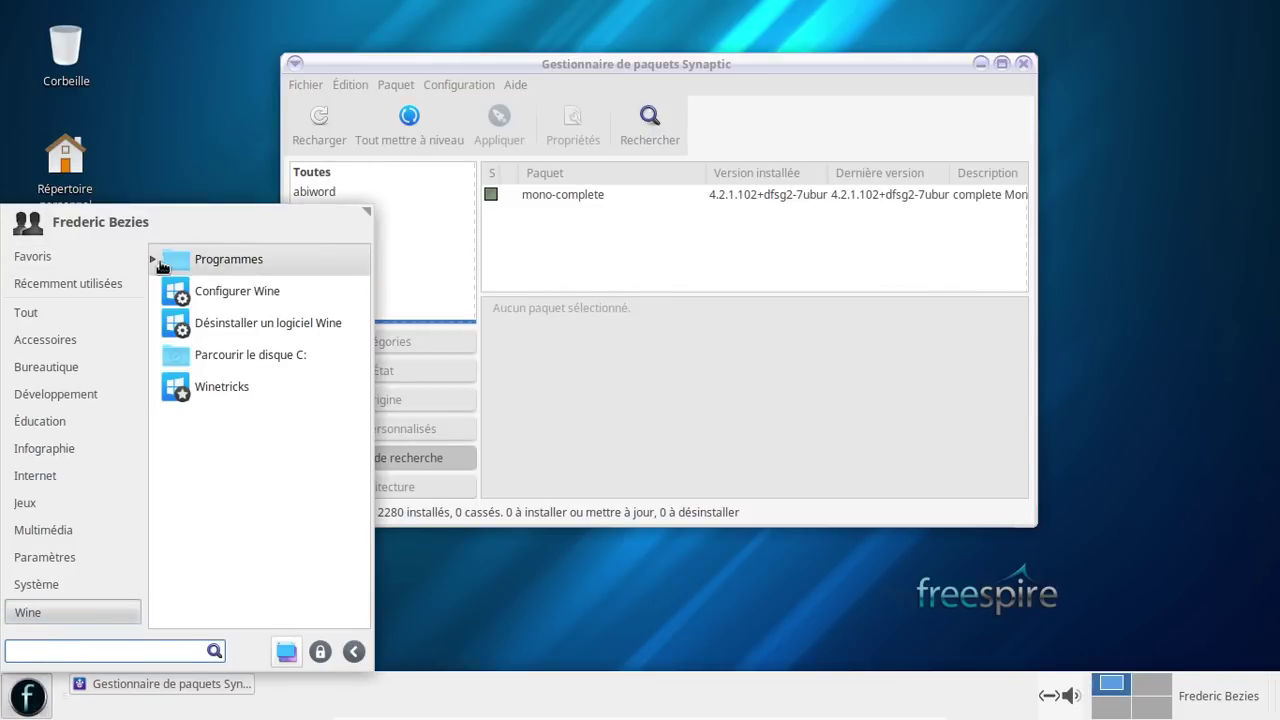
left_click(163, 291)
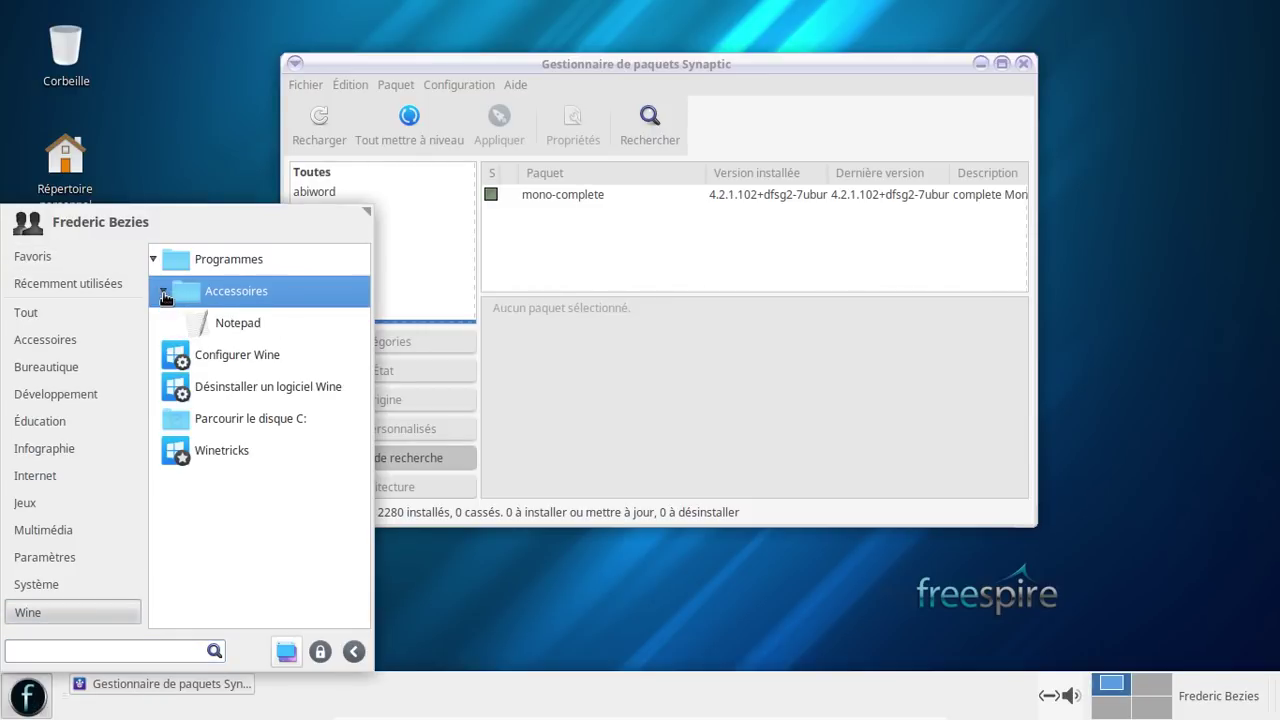
left_click(190, 321)
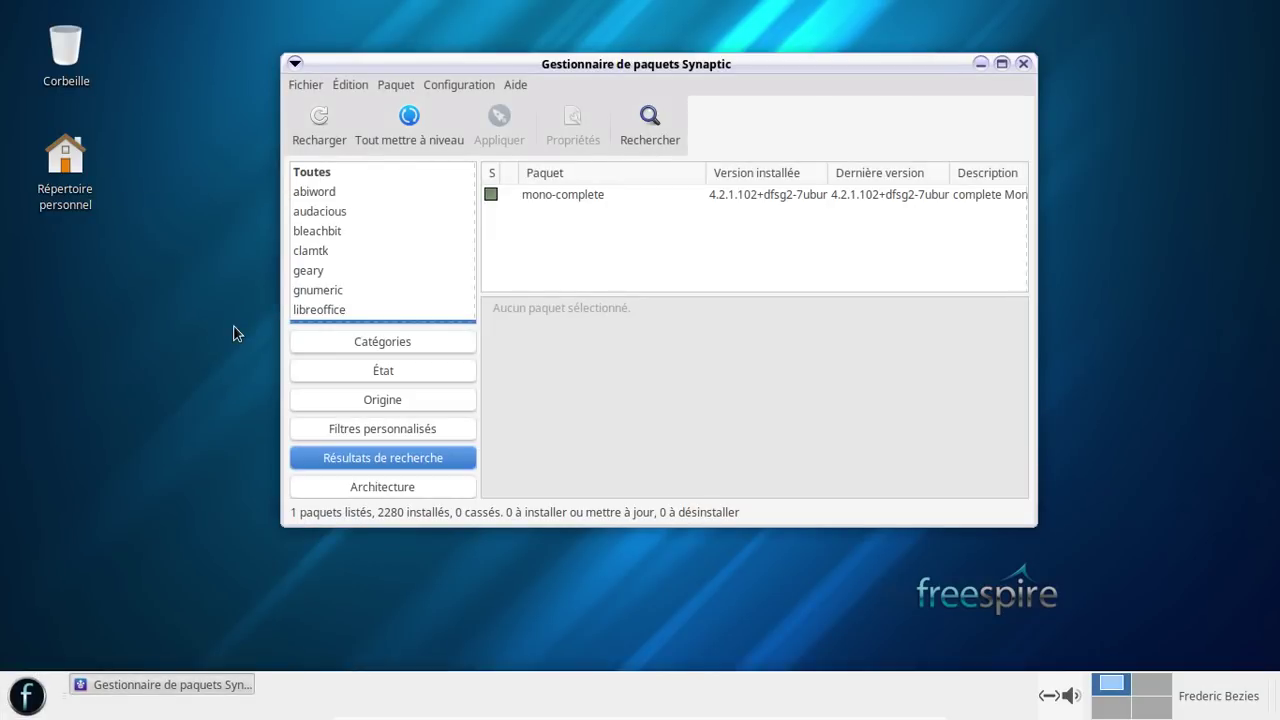
- Browse Éducation and Développement, then launch VLC media player from Multimédia
left_click(30, 694)
left_click(92, 420)
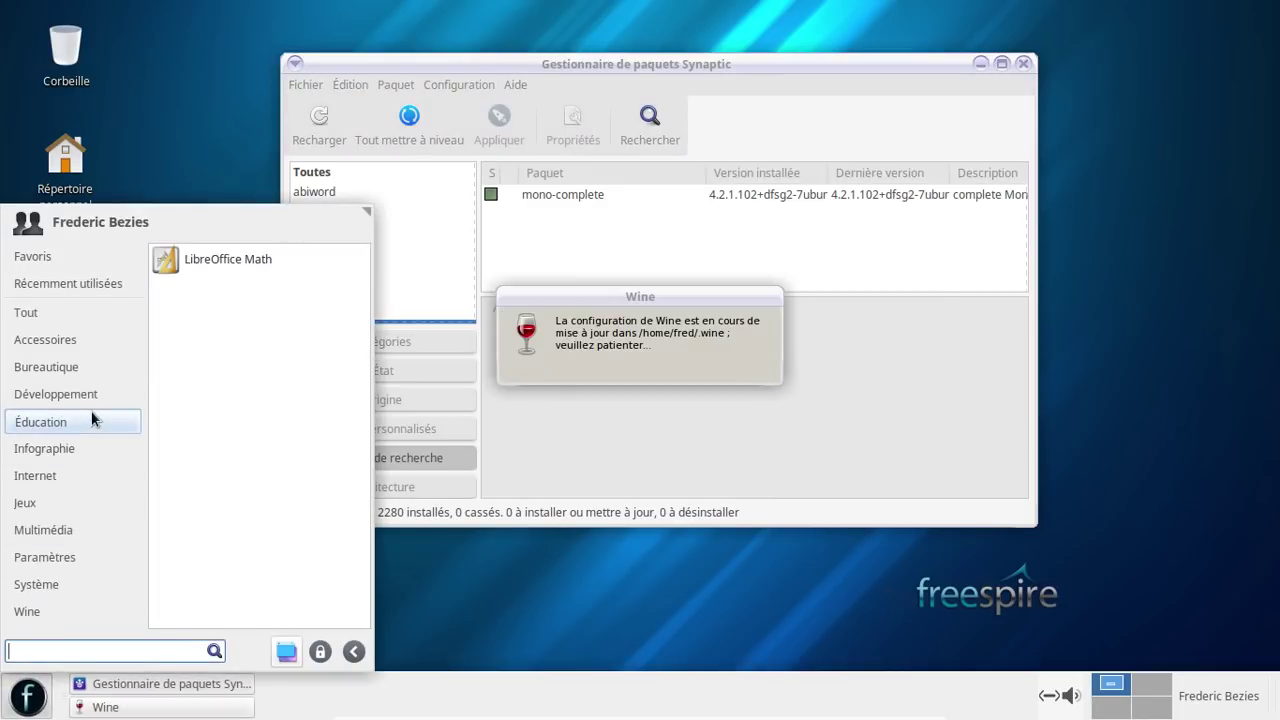
left_click(86, 396)
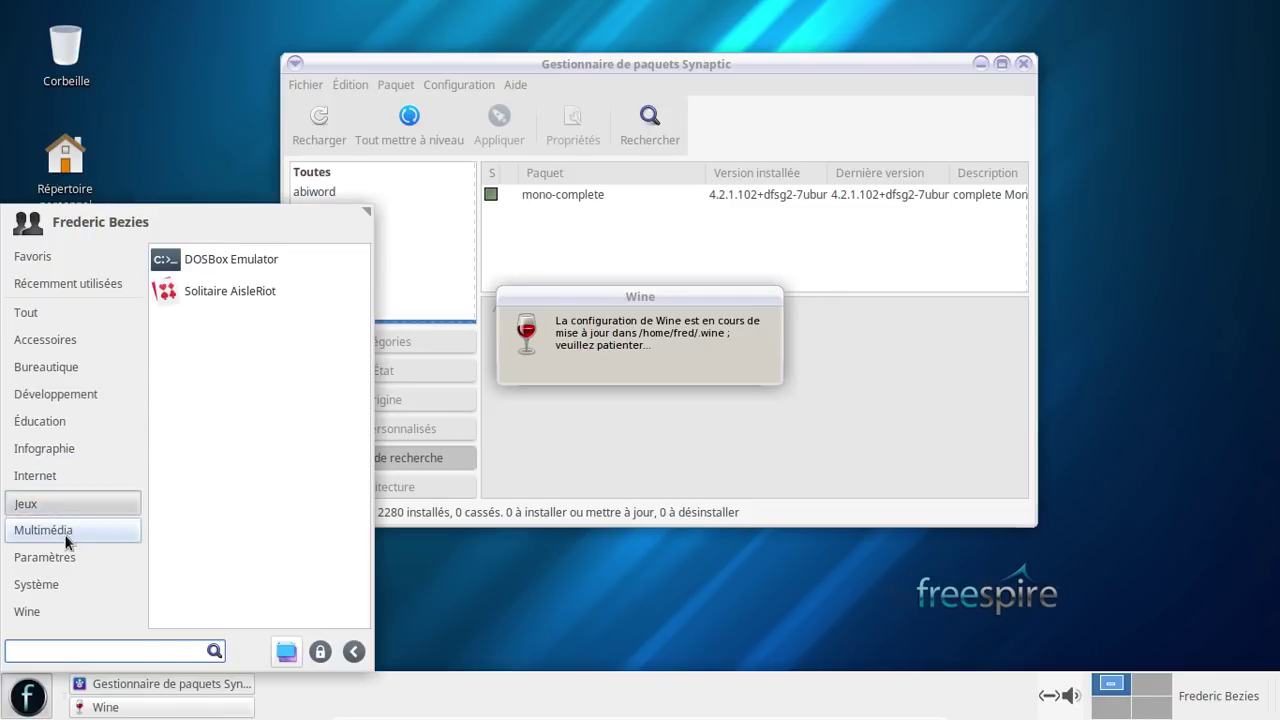
mouse_move(67, 538)
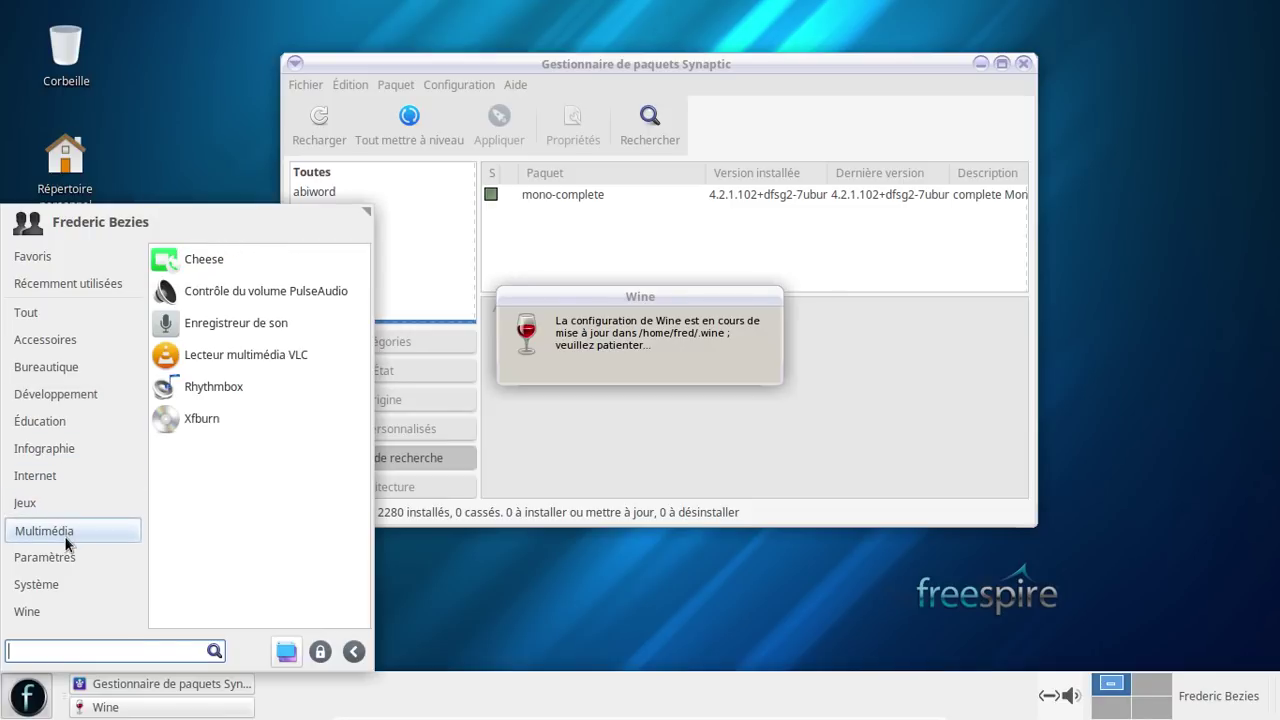
left_click(249, 368)
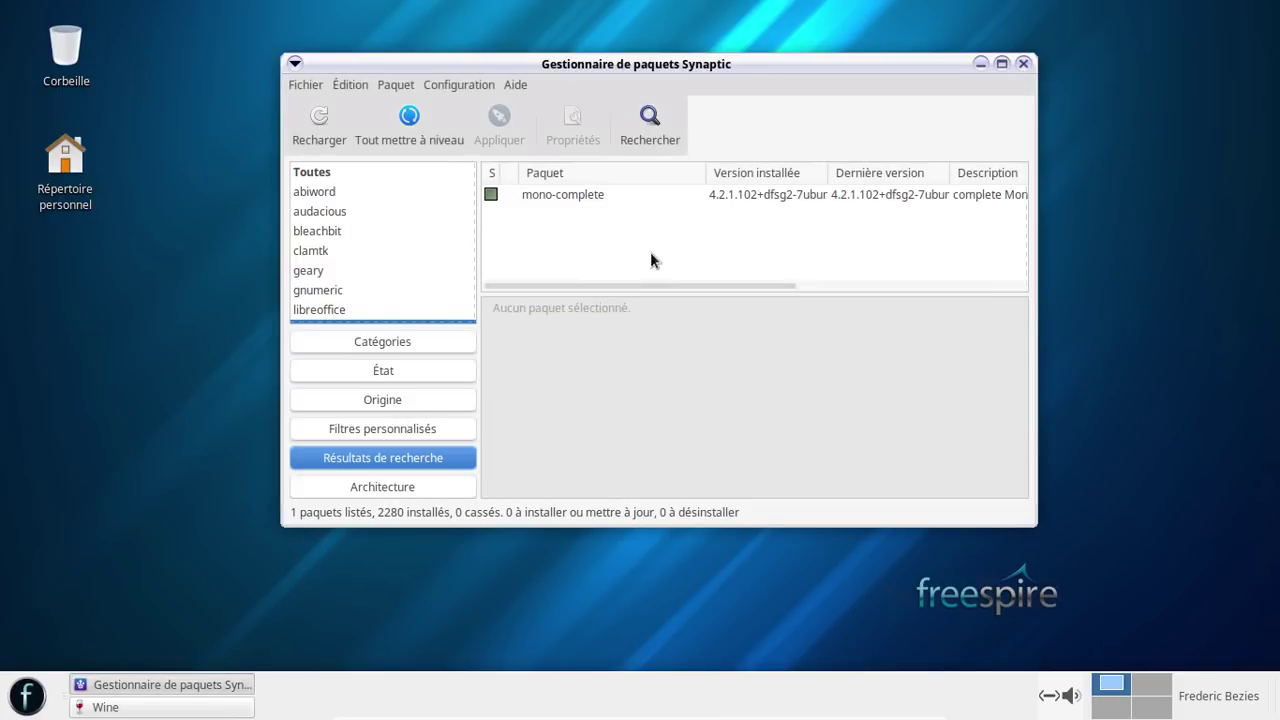
- Filter Synaptic to packages with leftover configuration, then accept VLC's privacy settings and close VLC
left_click(399, 375)
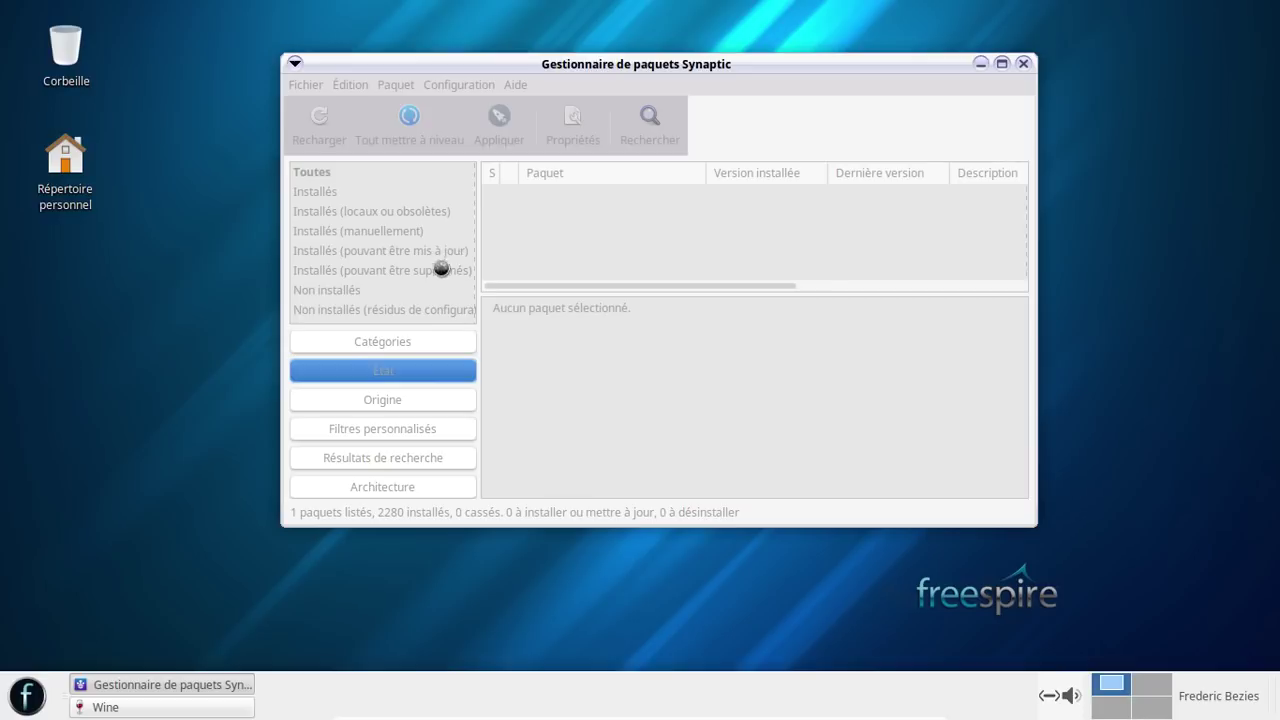
left_click(418, 312)
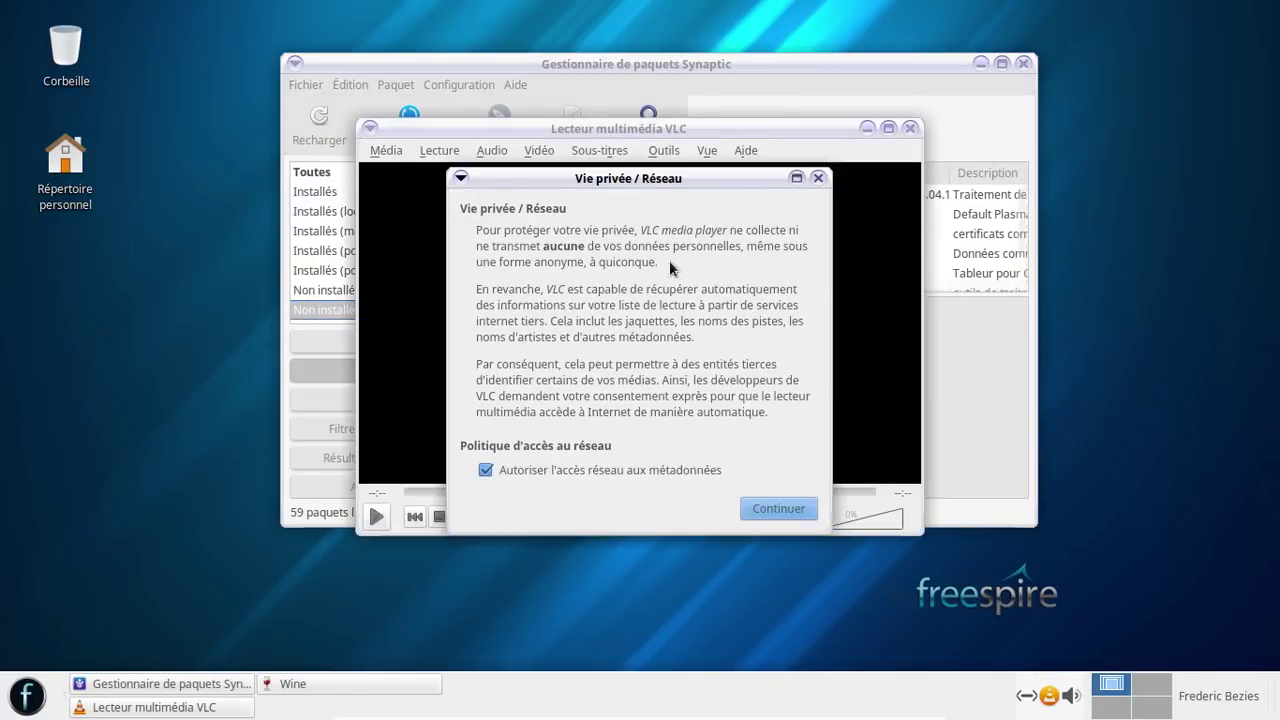
left_click(779, 506)
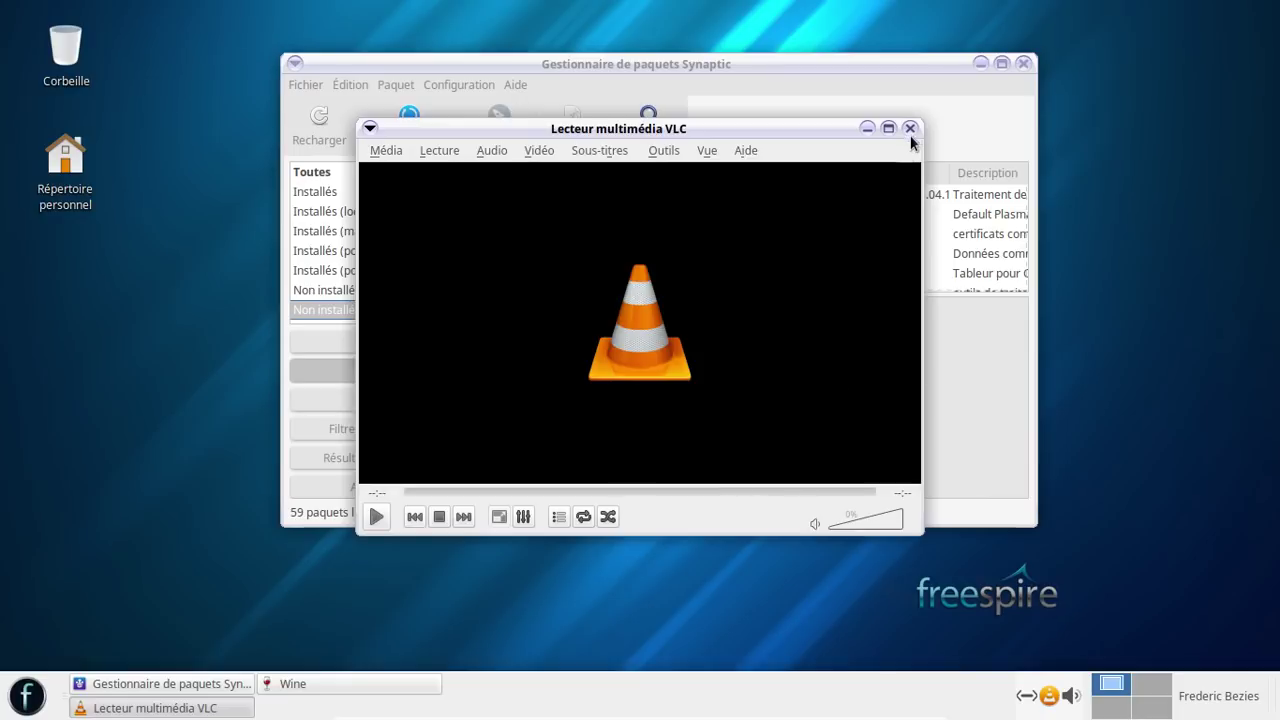
left_click(910, 128)
- Mark all listed leftover-configuration packages for complete removal
left_click(594, 195)
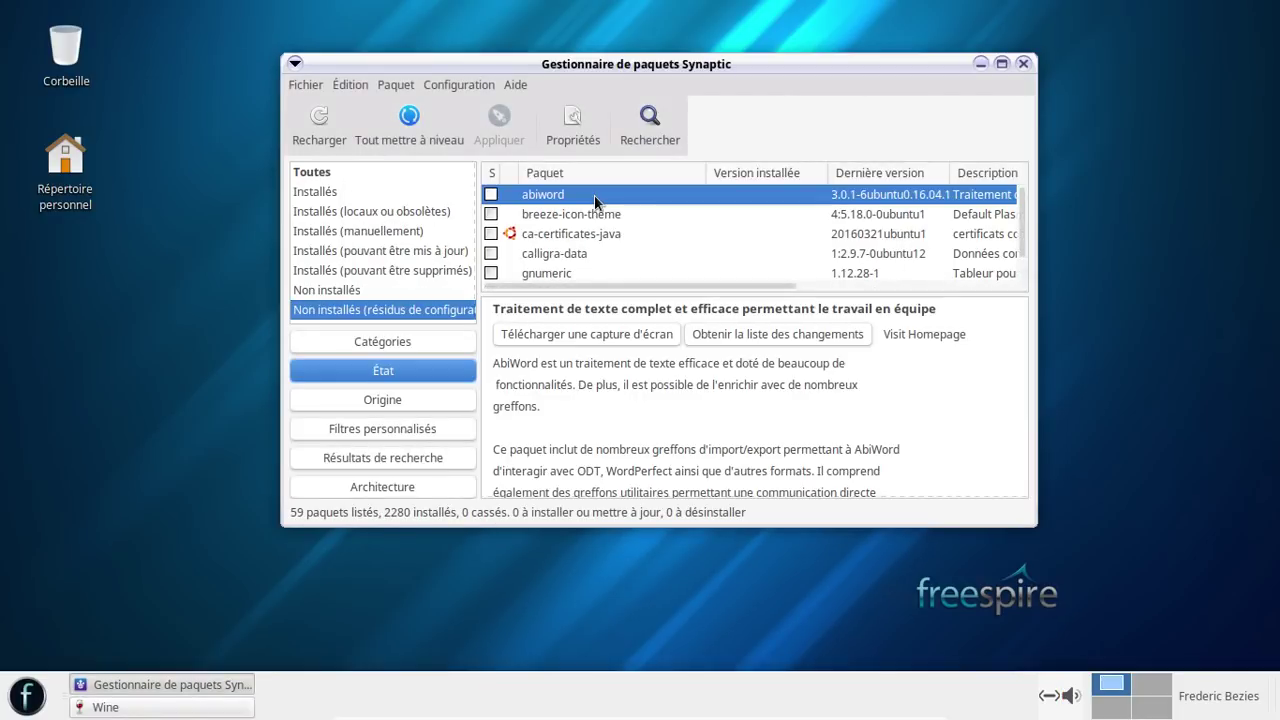
key("ctrl+a")
right_click(600, 205)
left_click(737, 316)
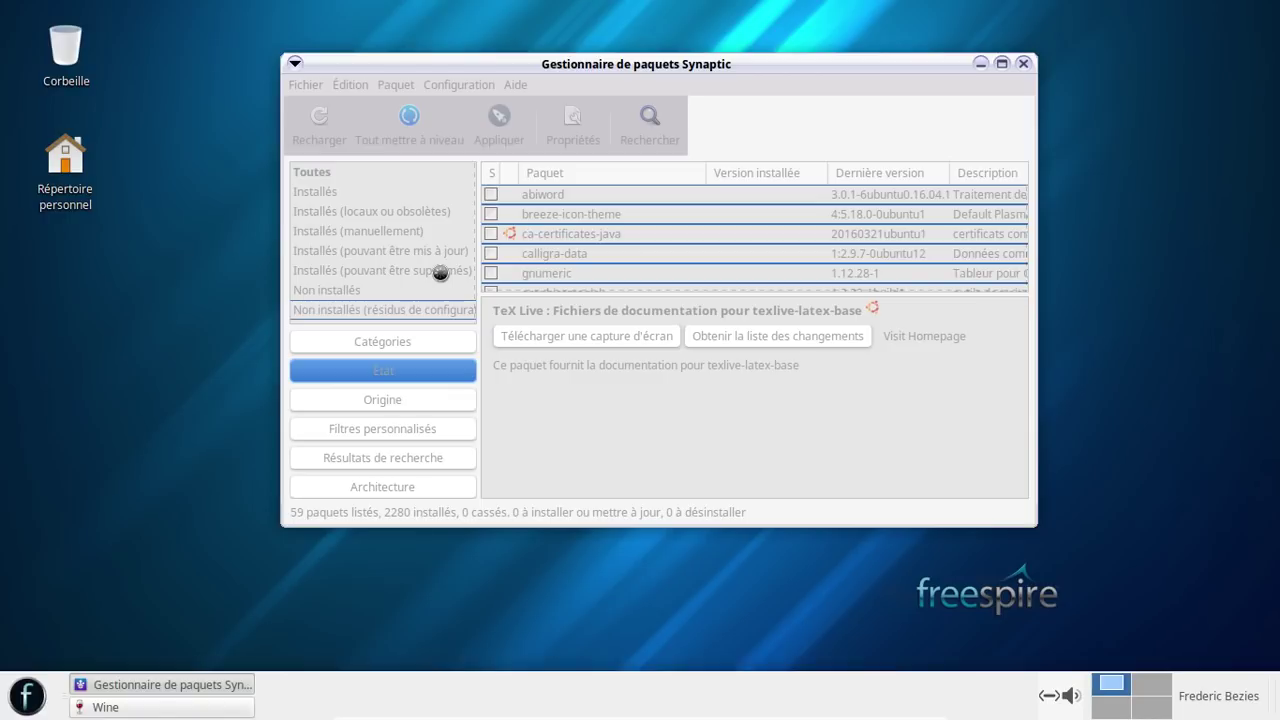
- Close the unresponsive Synaptic Package Manager, choosing Oui to force-quit it
left_click(105, 707)
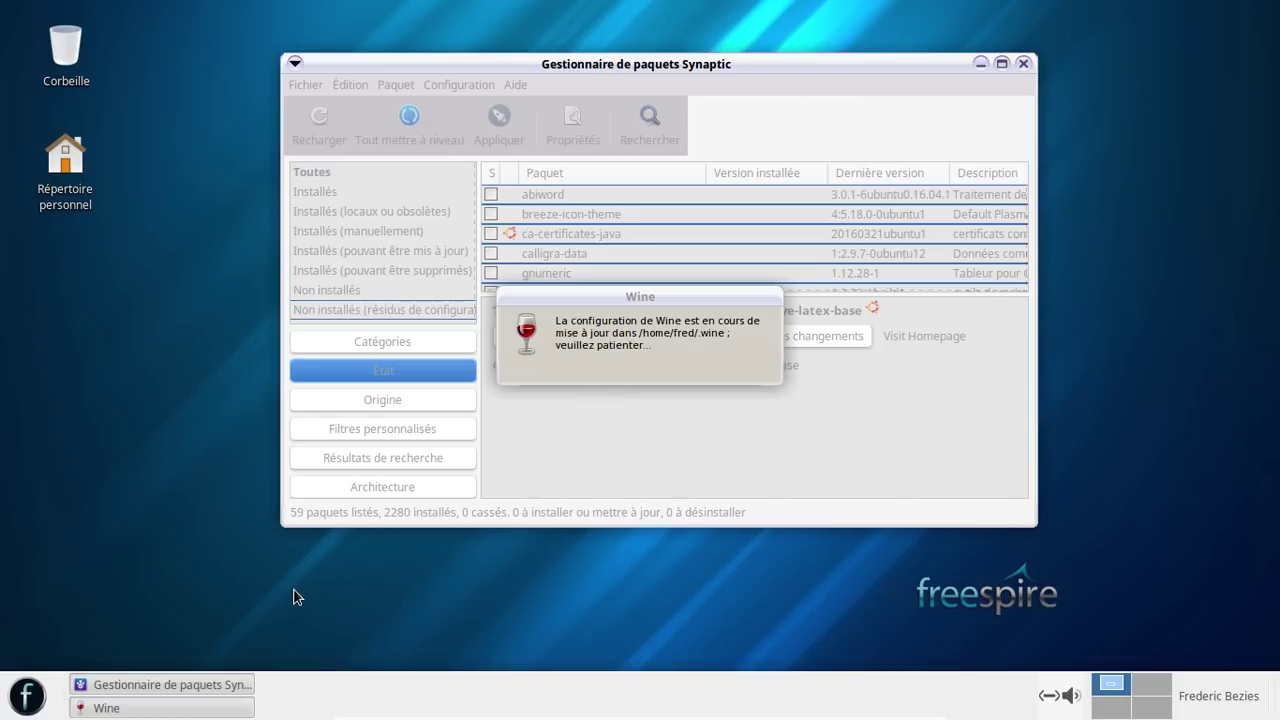
left_click(1024, 64)
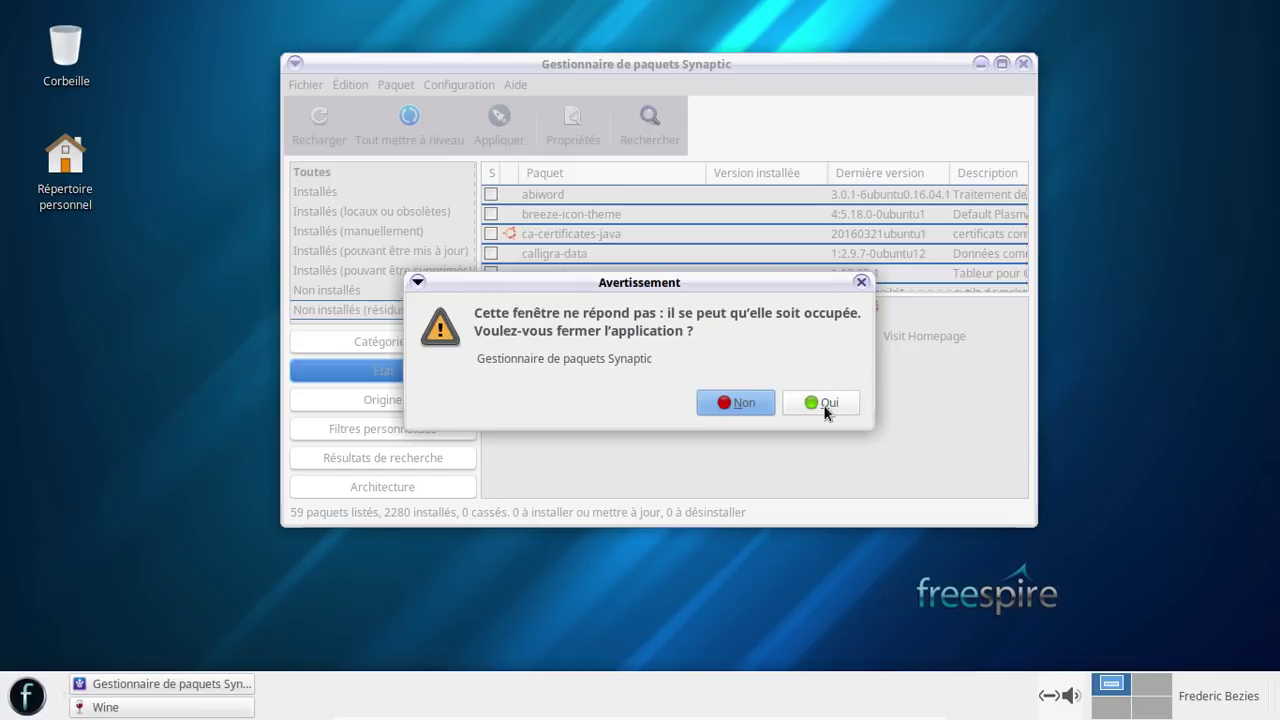
left_click(826, 404)
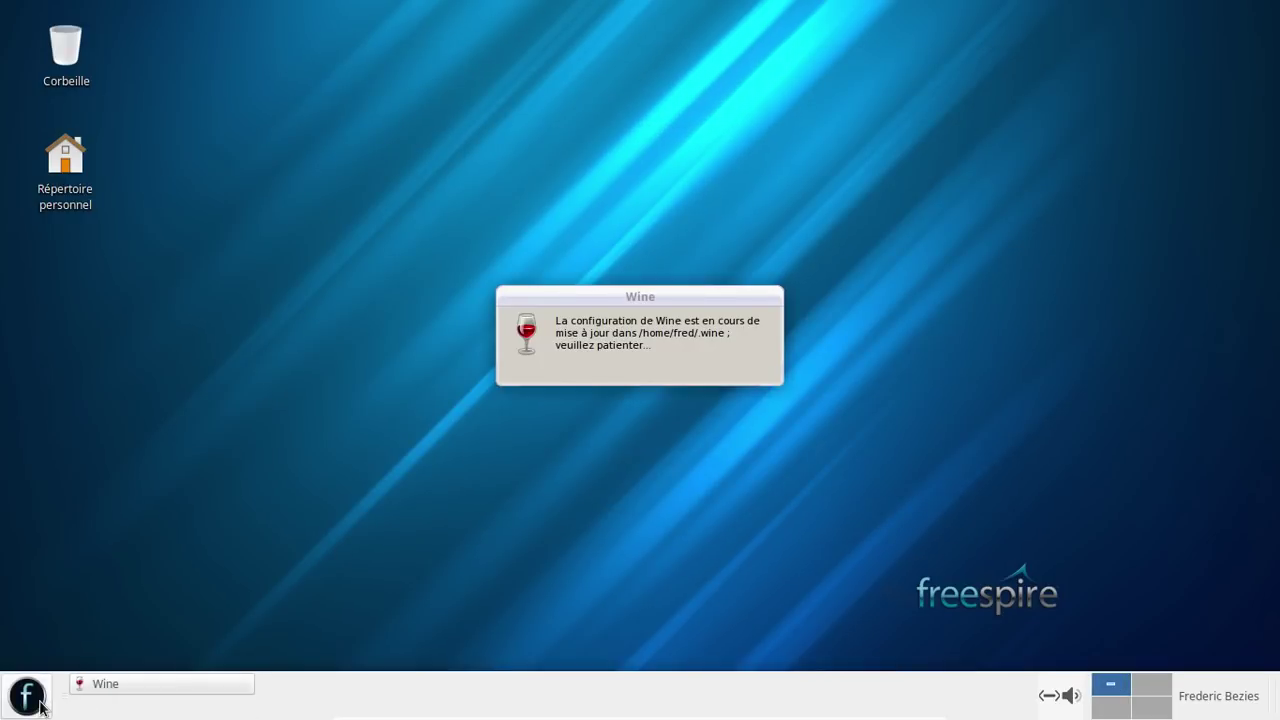
- Open a terminal and run sudo apt-get autoremove with the account password, retrying it once
left_click(27, 695)
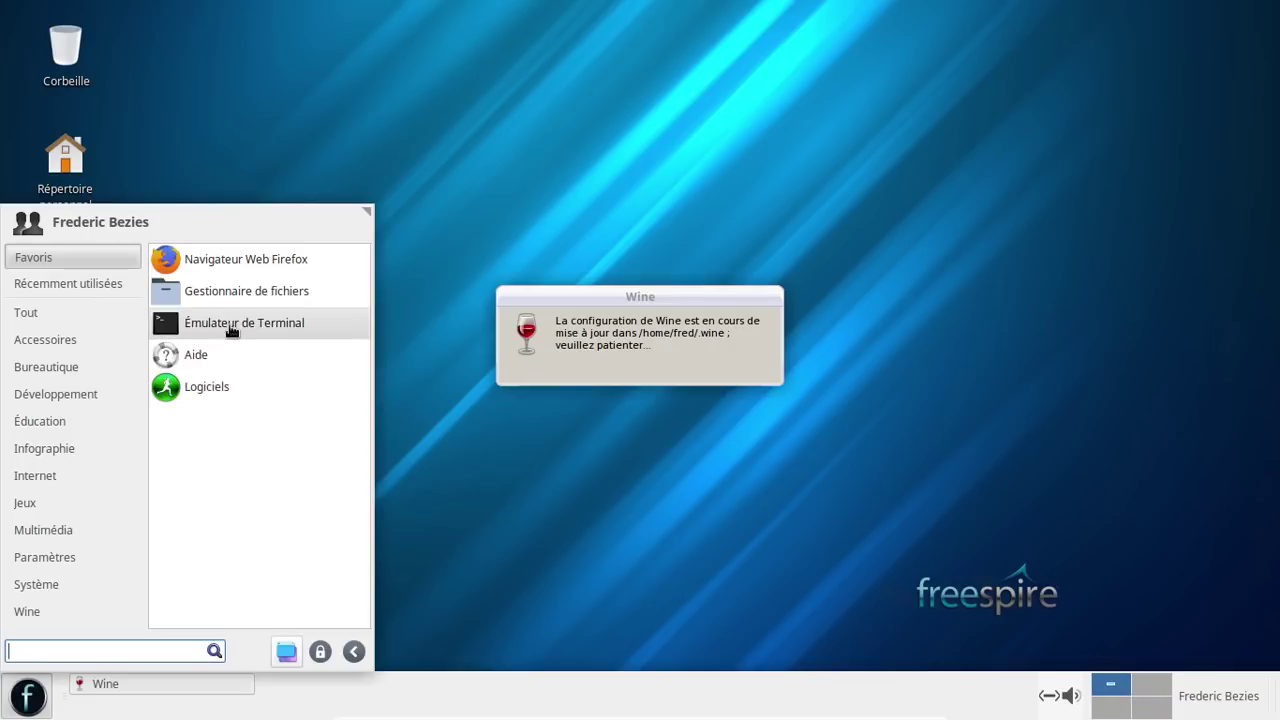
left_click(229, 325)
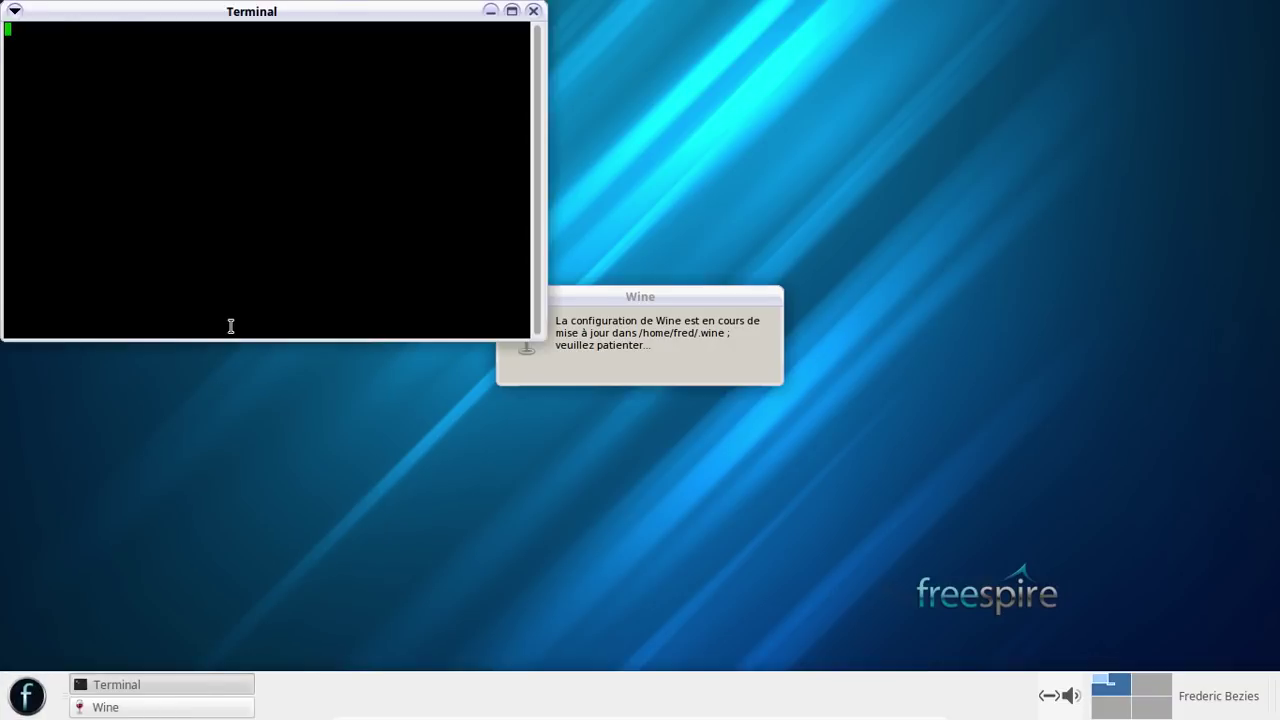
type("sudo")
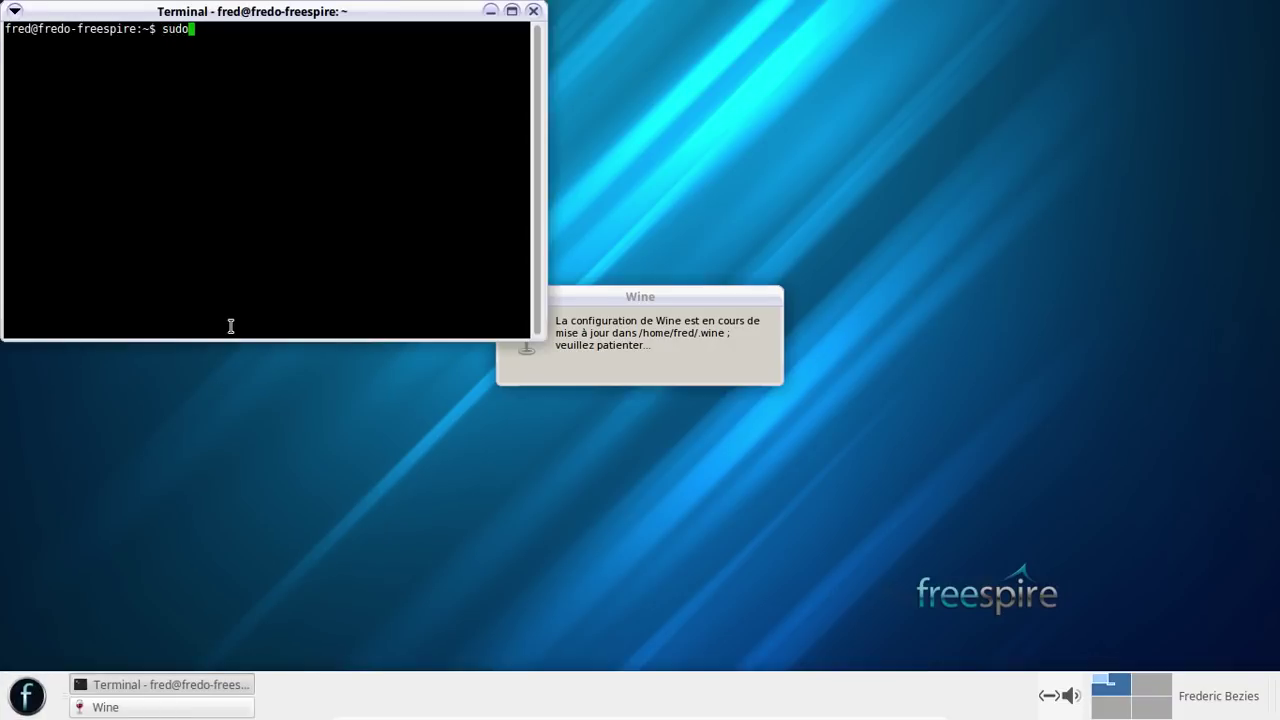
type(" apt-get autoremove")
key("Return")
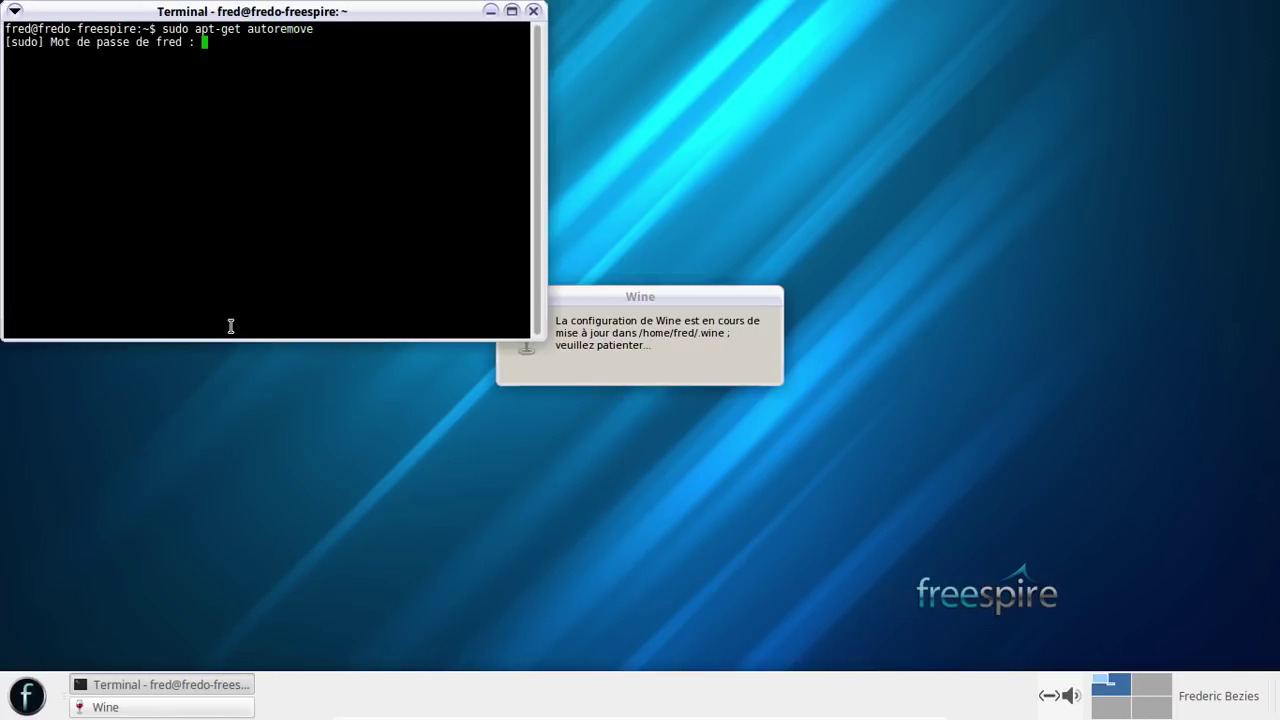
key("Return")
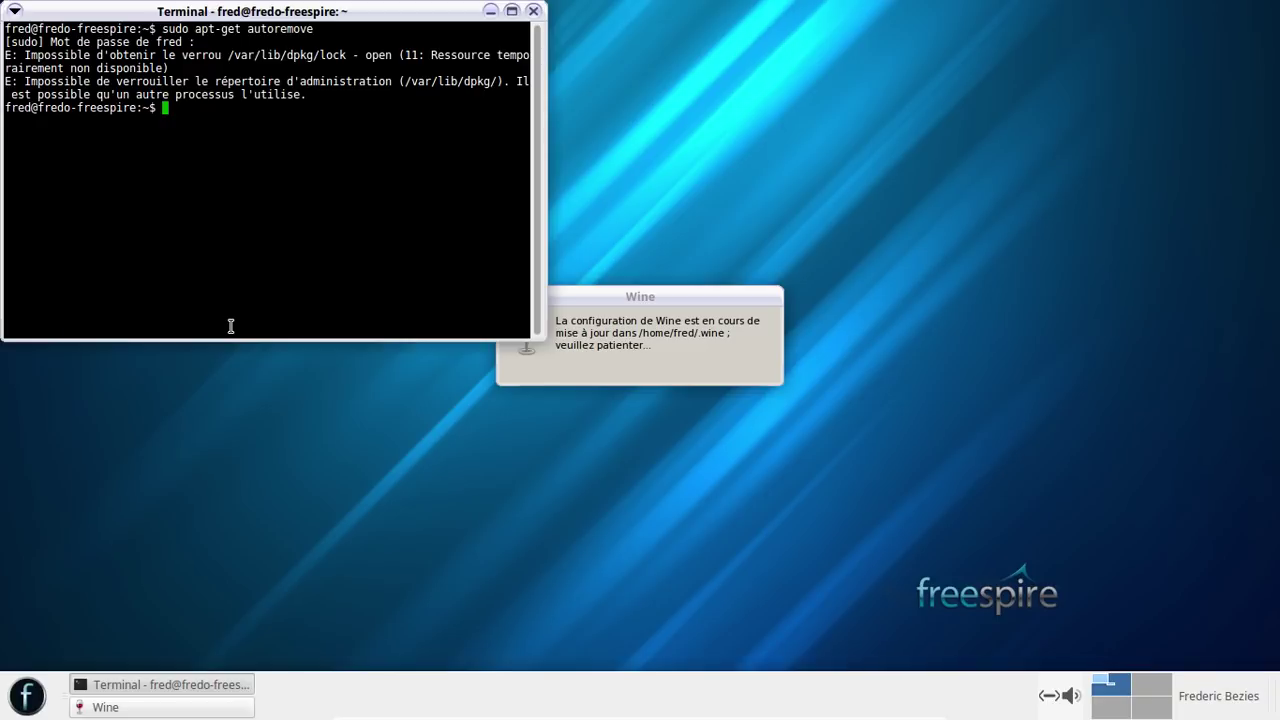
key("Up")
key("Return")
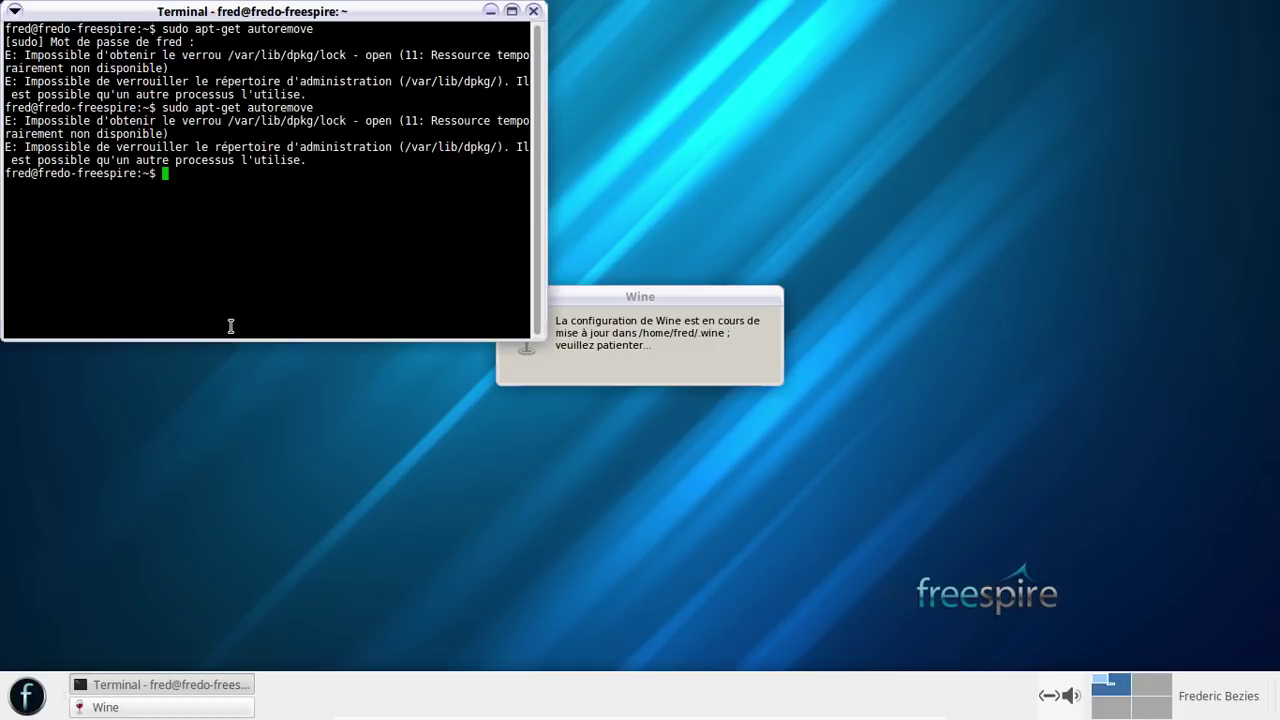
- Delete the dpkg lock with sudo rm -f, rerun autoremove and confirm removing 30 packages
type("sudo rm -f /var/lib/")
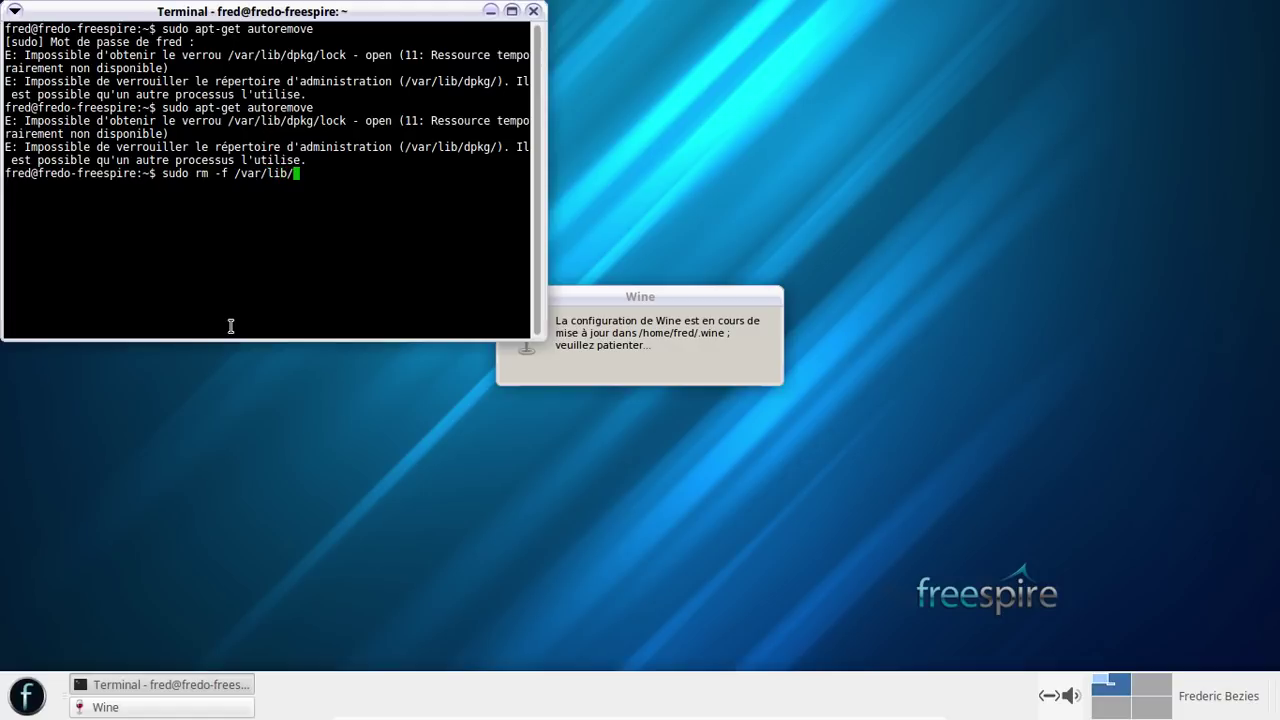
type("dpkg/")
type("ll")
type("ck")
key("Return")
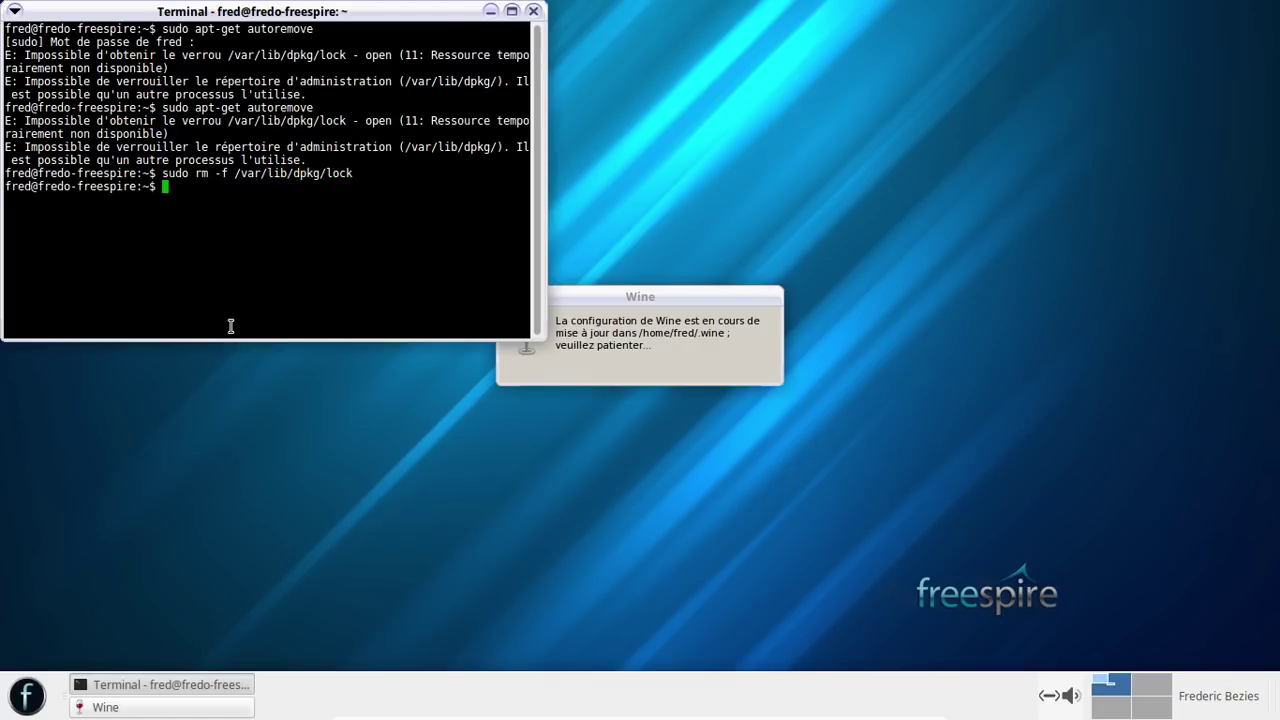
key("Up")
key("Up")
key("Return")
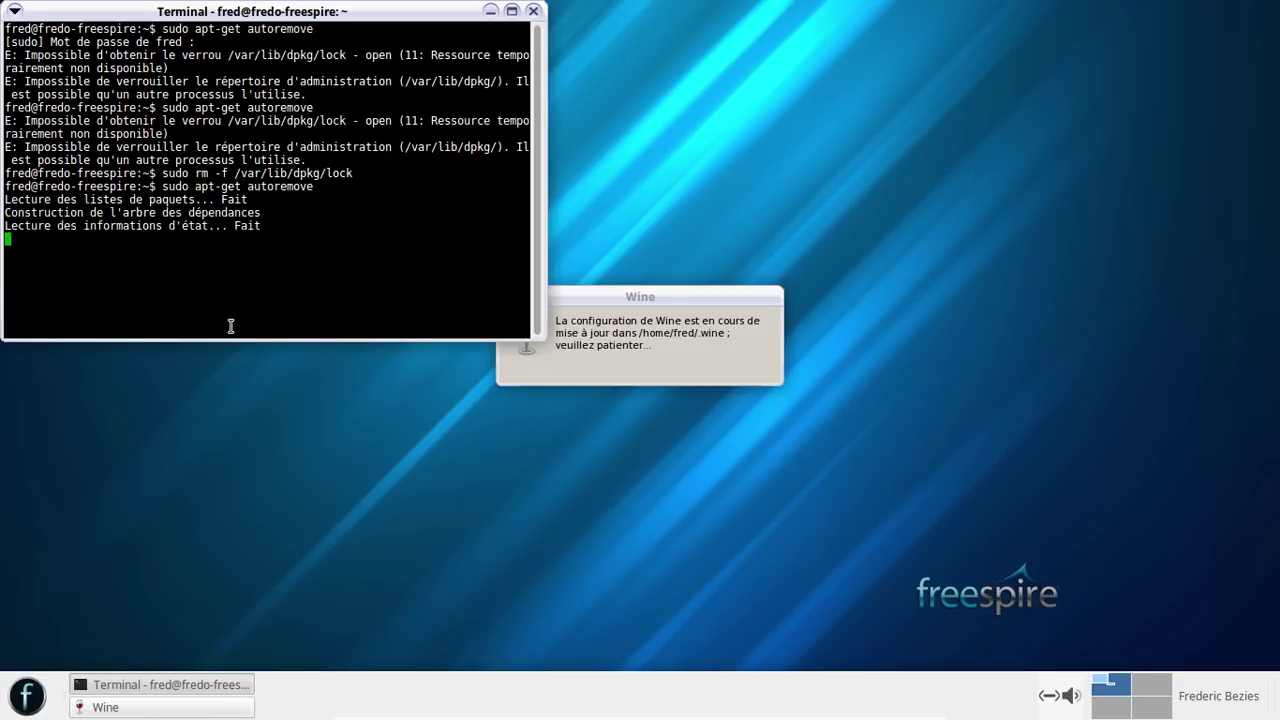
key("Return")
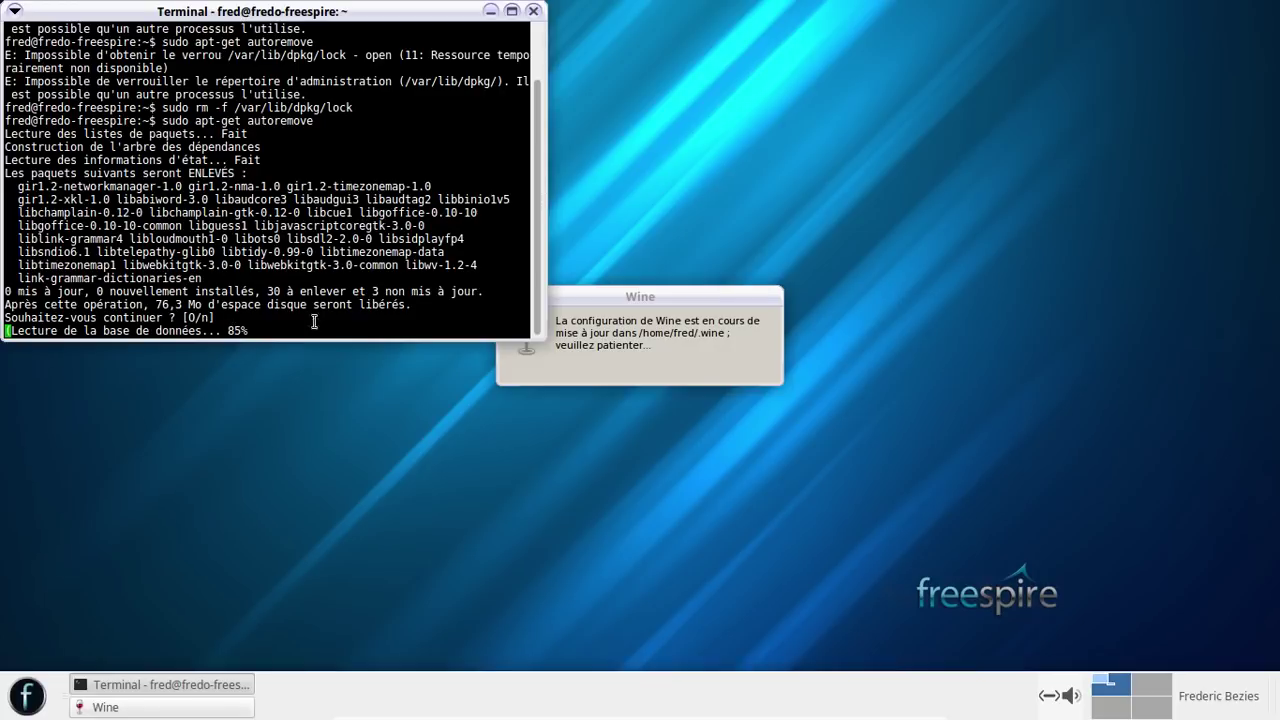
left_click_drag(676, 294, 840, 241)
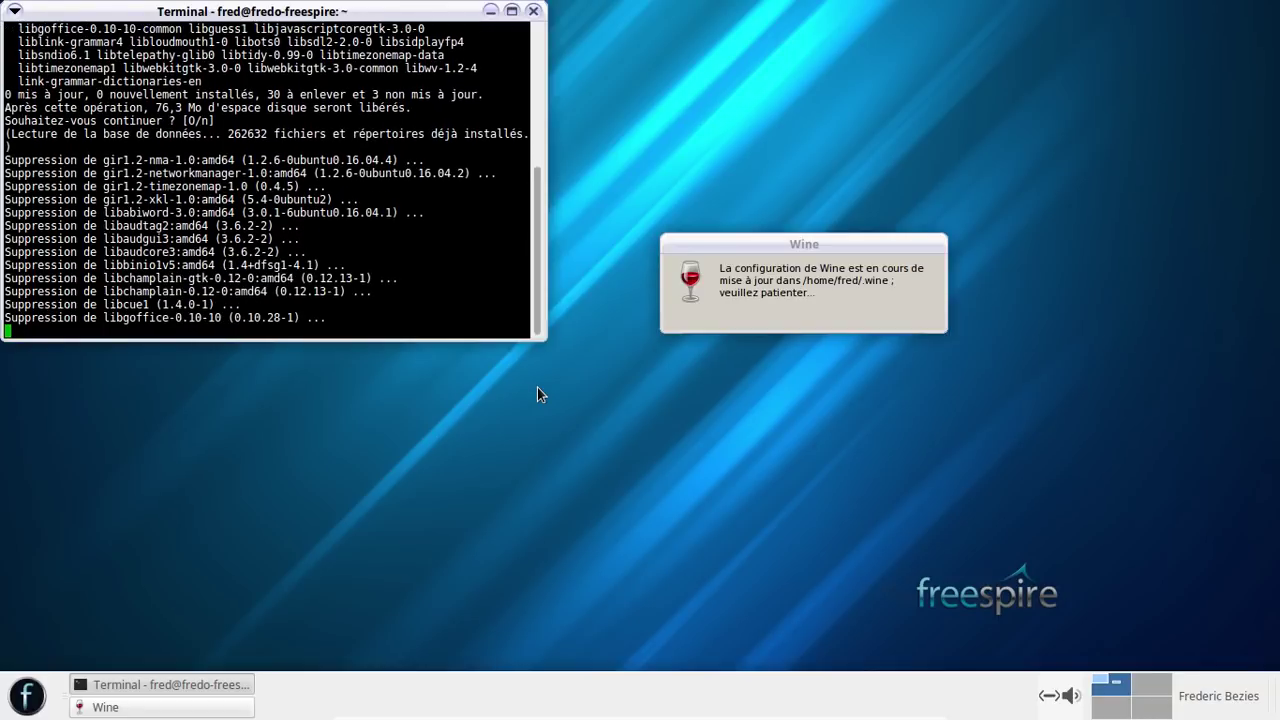
- Close the Wine notice, check Notepad's About box for Wine 1.6.2, then close Notepad
right_click(173, 708)
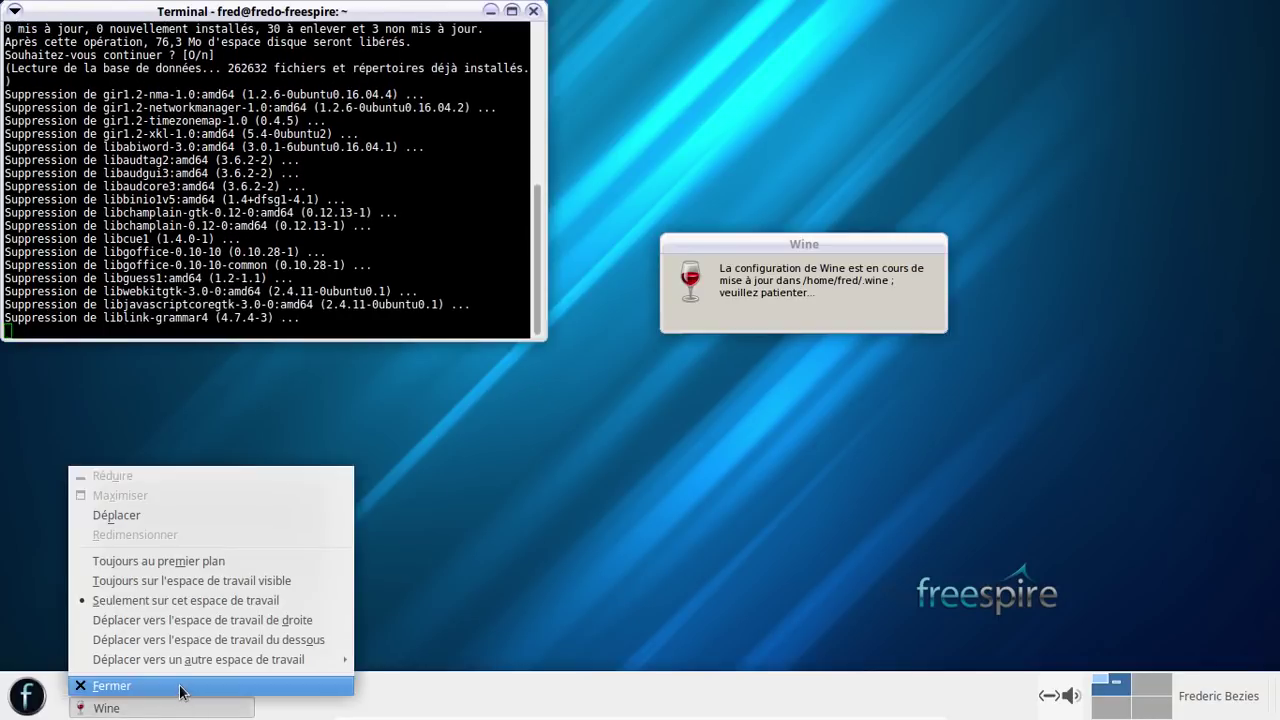
left_click(183, 688)
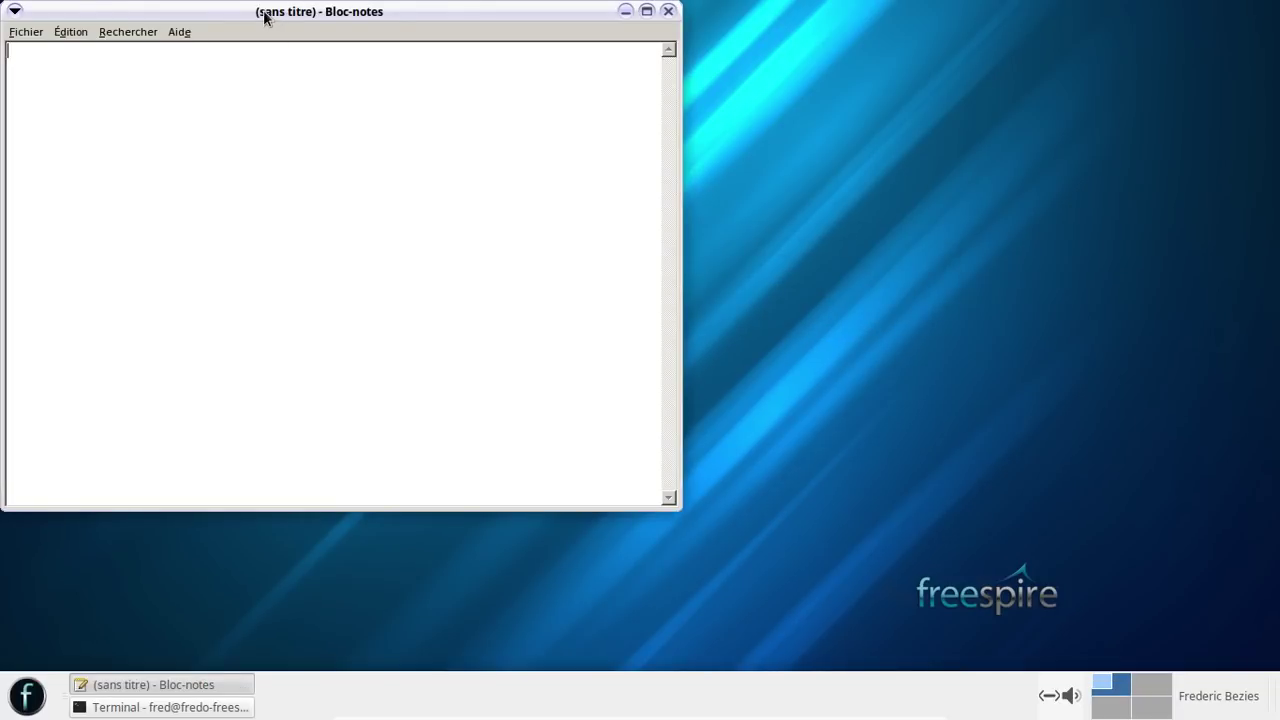
left_click_drag(266, 15, 595, 57)
left_click(461, 76)
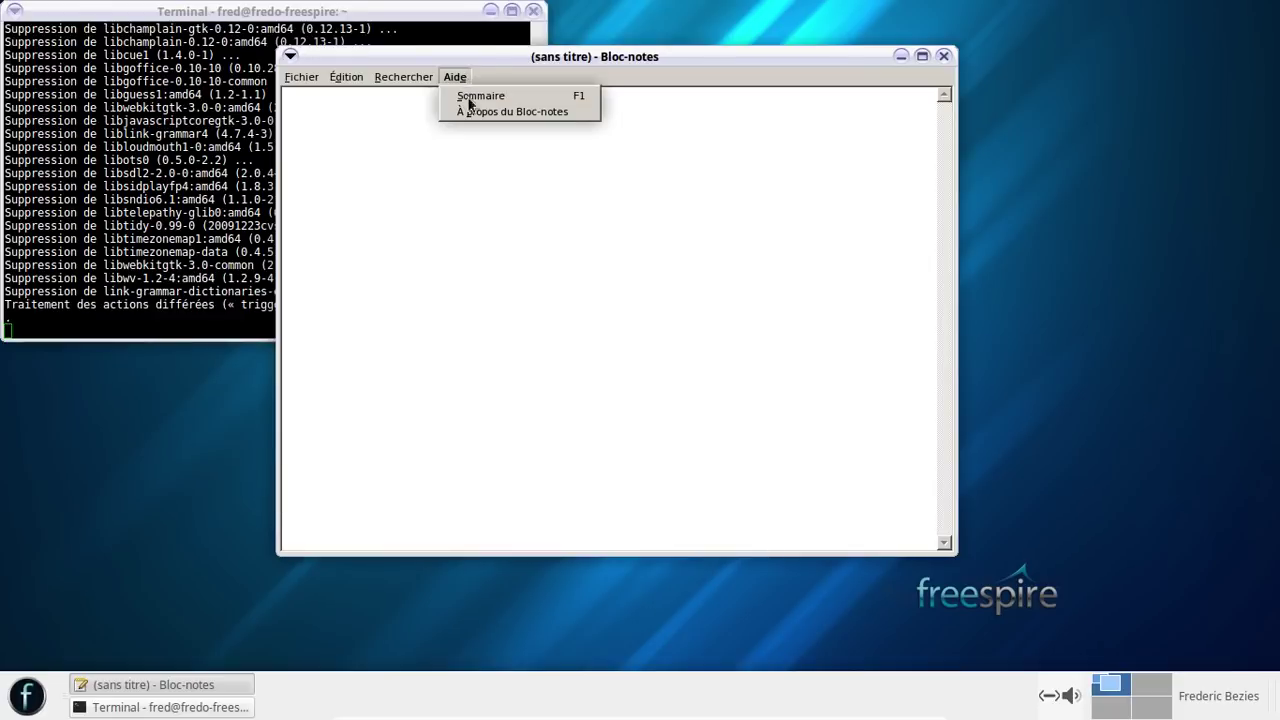
left_click(474, 110)
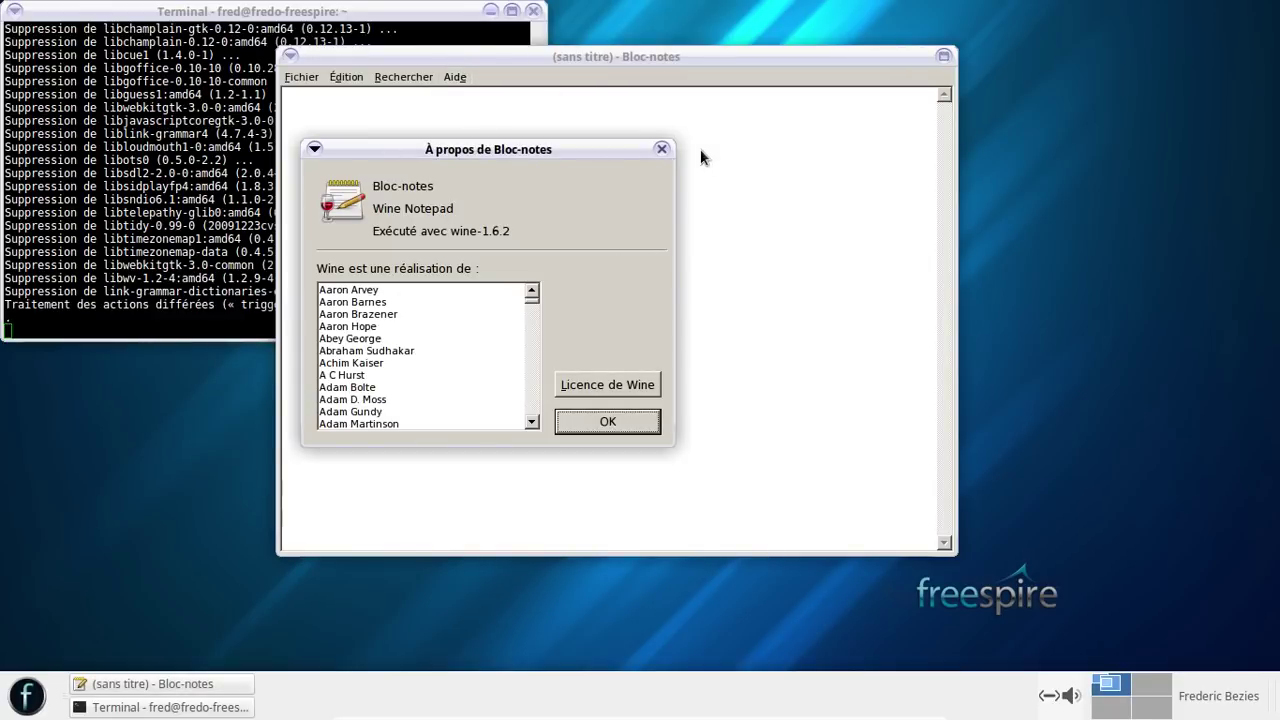
left_click(661, 150)
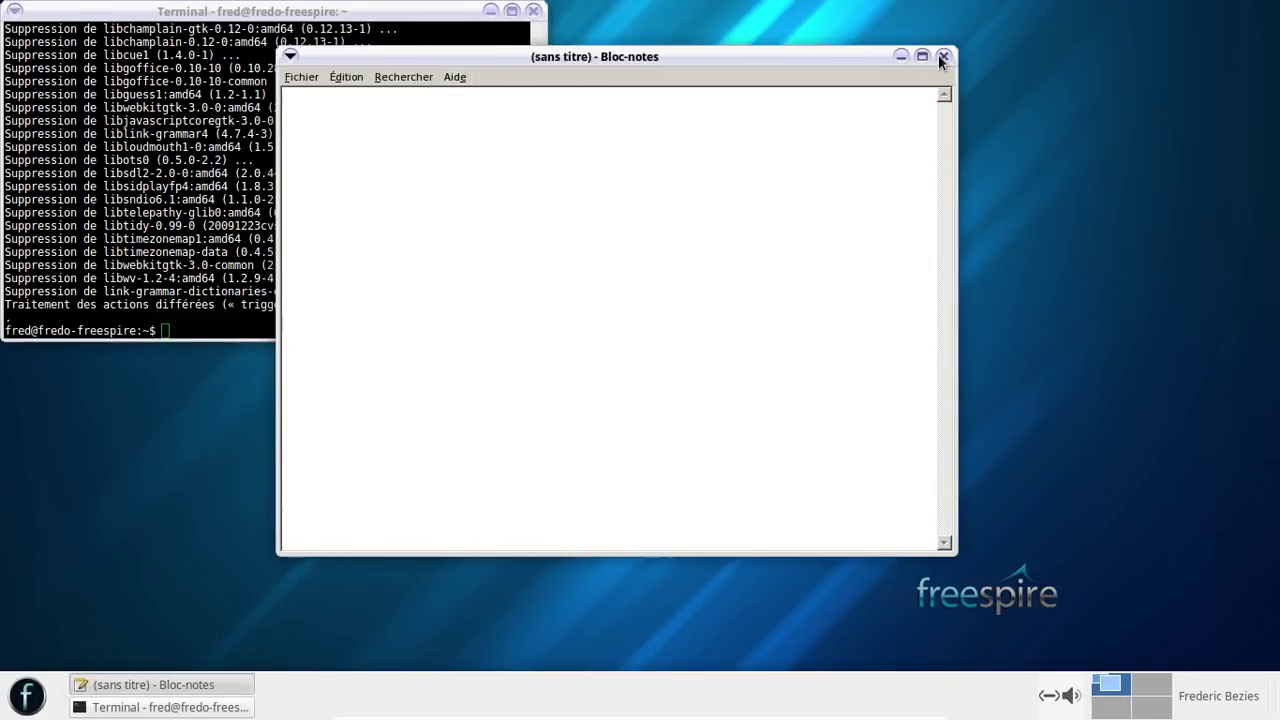
left_click(943, 56)
- Run sudo apt-get upgrade, confirm the three poppler package updates, and centre the terminal
type("sudo apt-get autoremove")
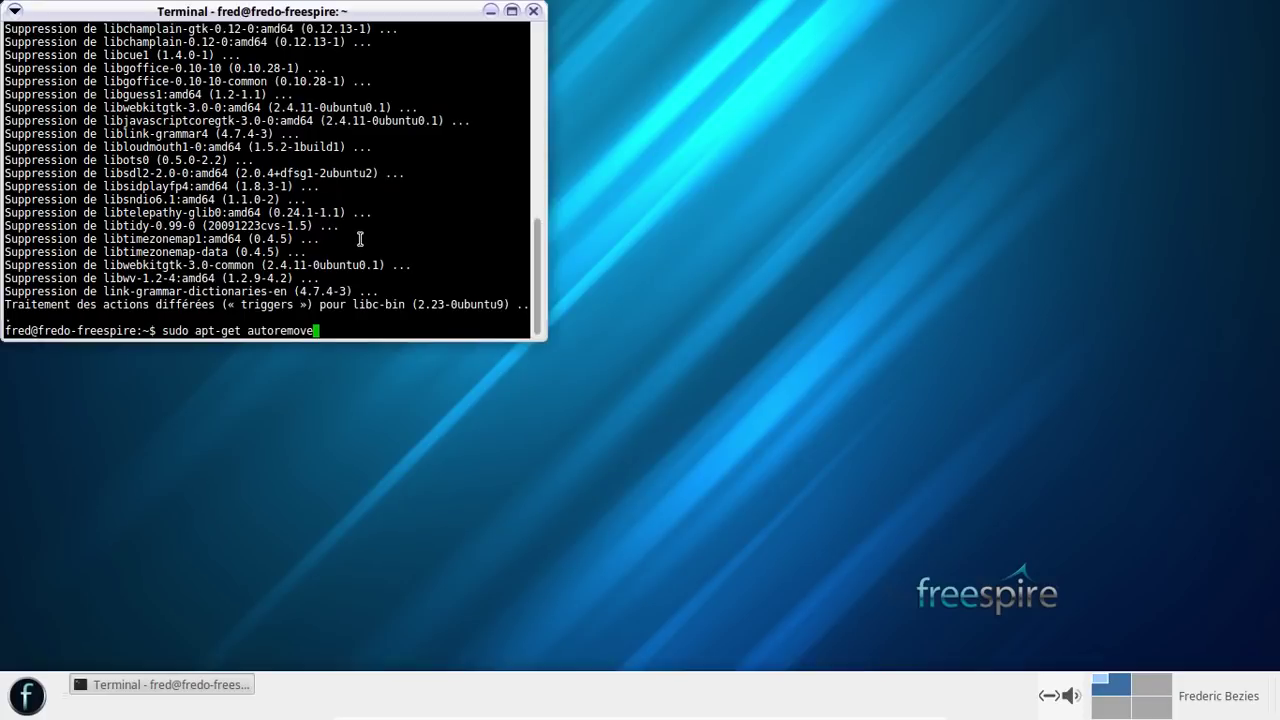
key("BackSpace")
key("BackSpace")
key("BackSpace")
key("BackSpace")
key("BackSpace")
key("BackSpace")
key("BackSpace")
key("BackSpace")
key("BackSpace")
key("BackSpace")
type("upgrade")
key("Return")
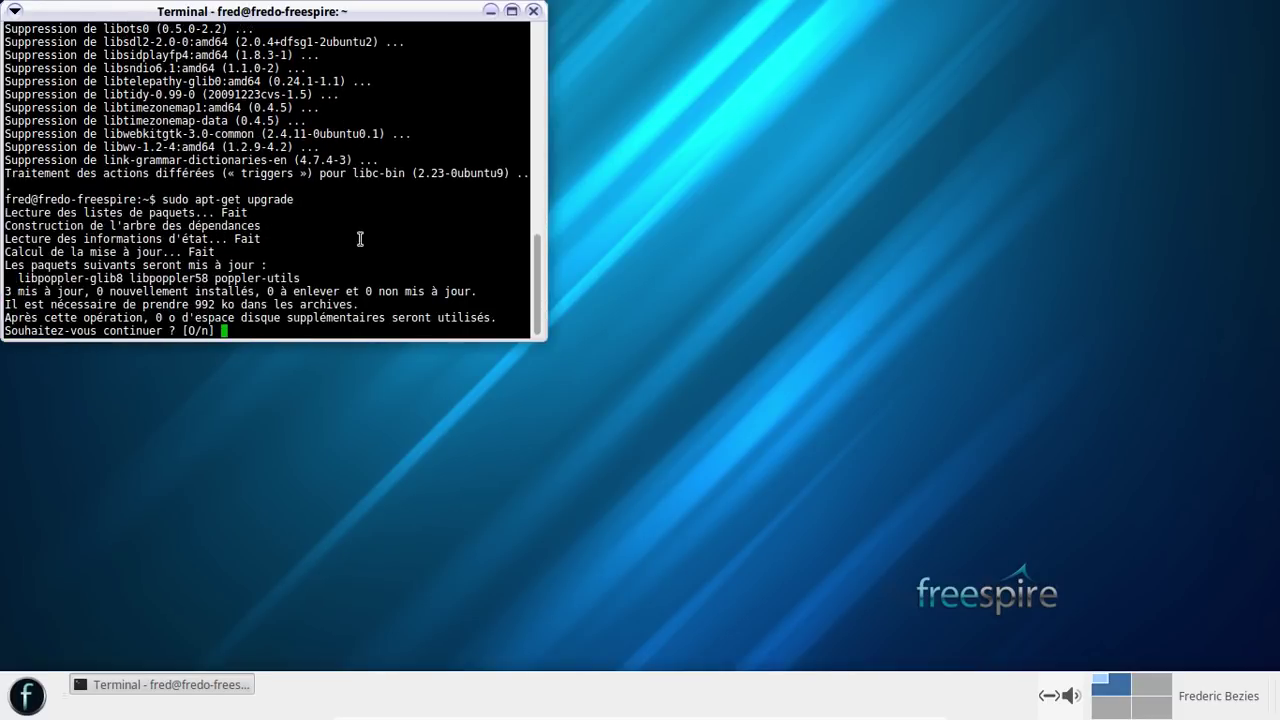
key("Return")
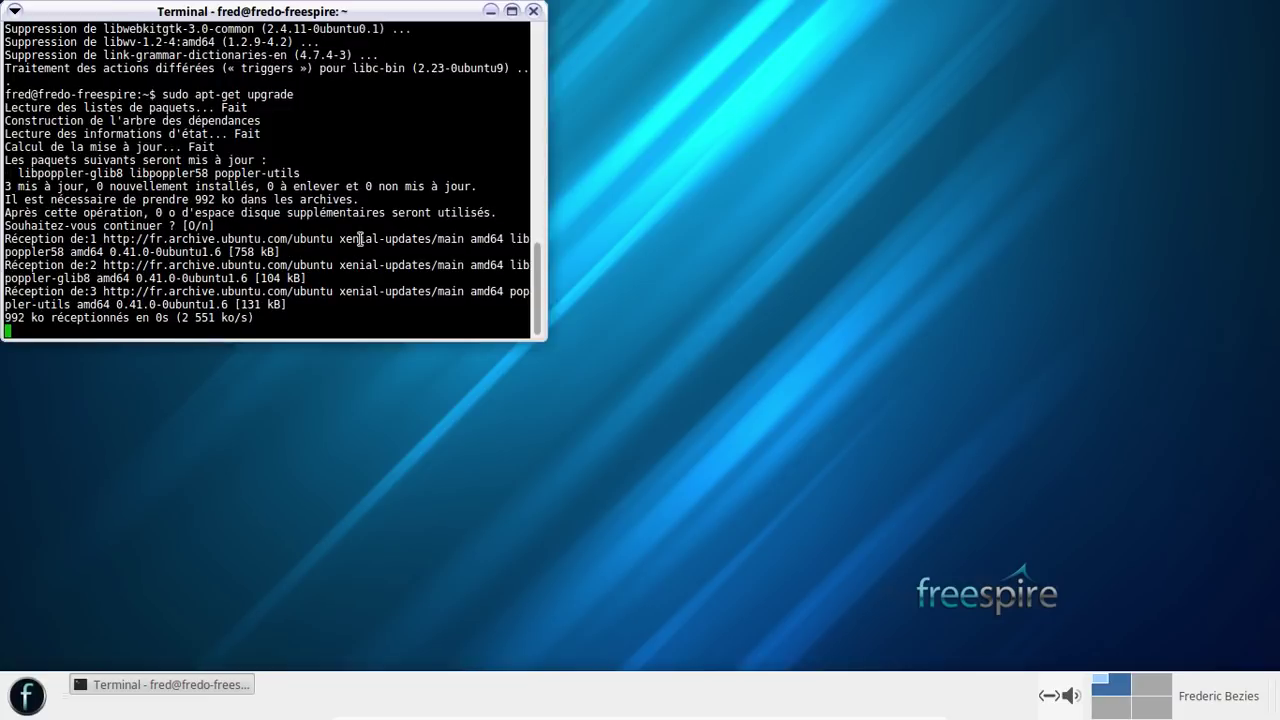
left_click_drag(332, 13, 580, 58)
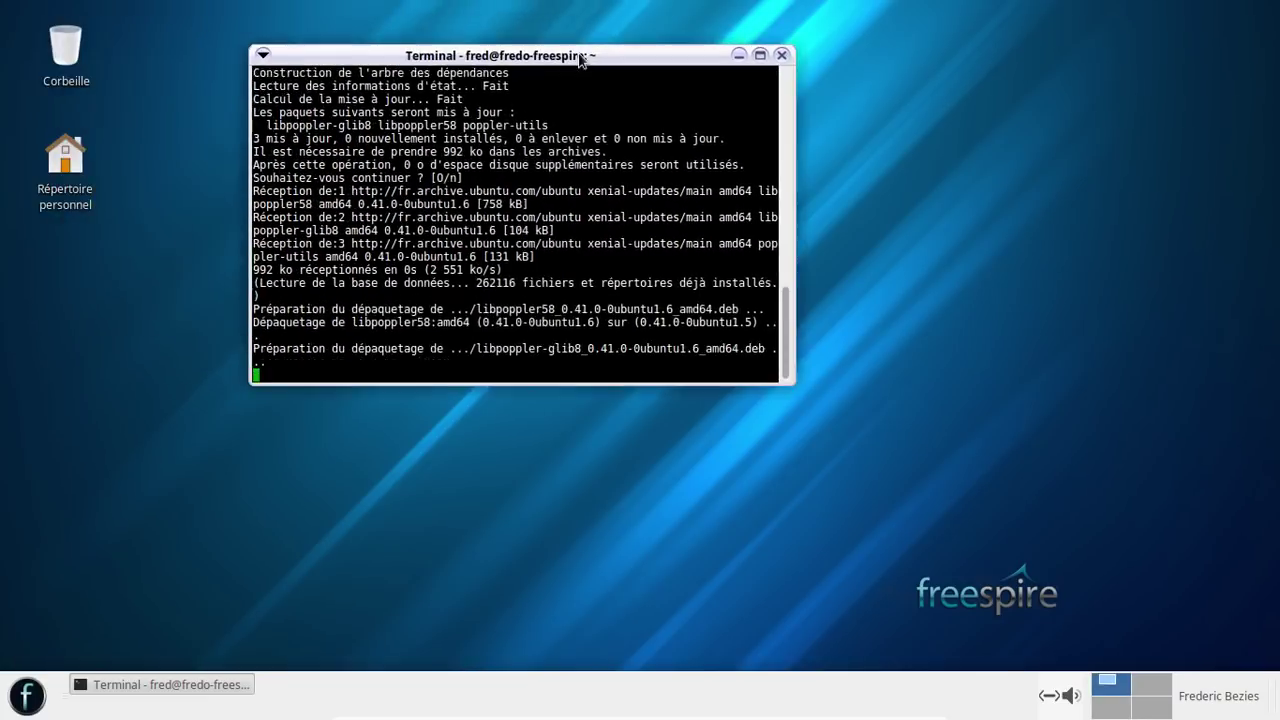
left_click(27, 696)
- Launch Oracle VM VirtualBox from the system applications in the menu
left_click(64, 610)
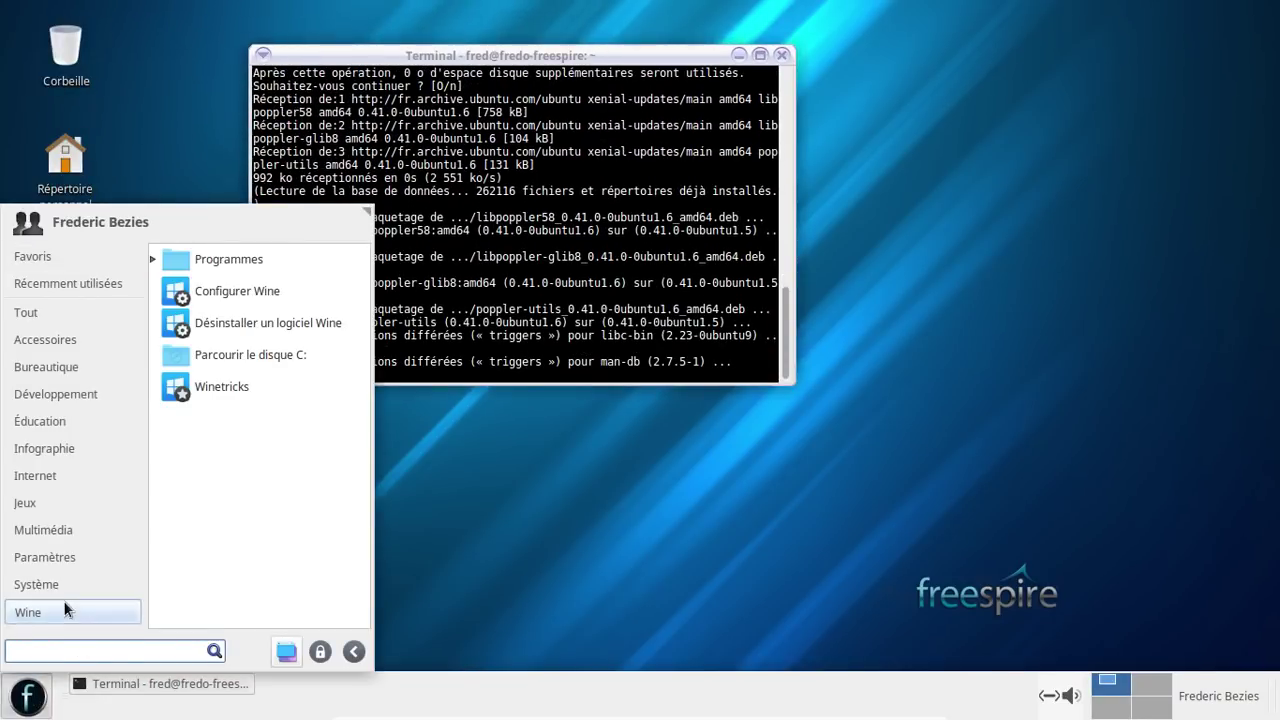
left_click(63, 587)
left_click(52, 610)
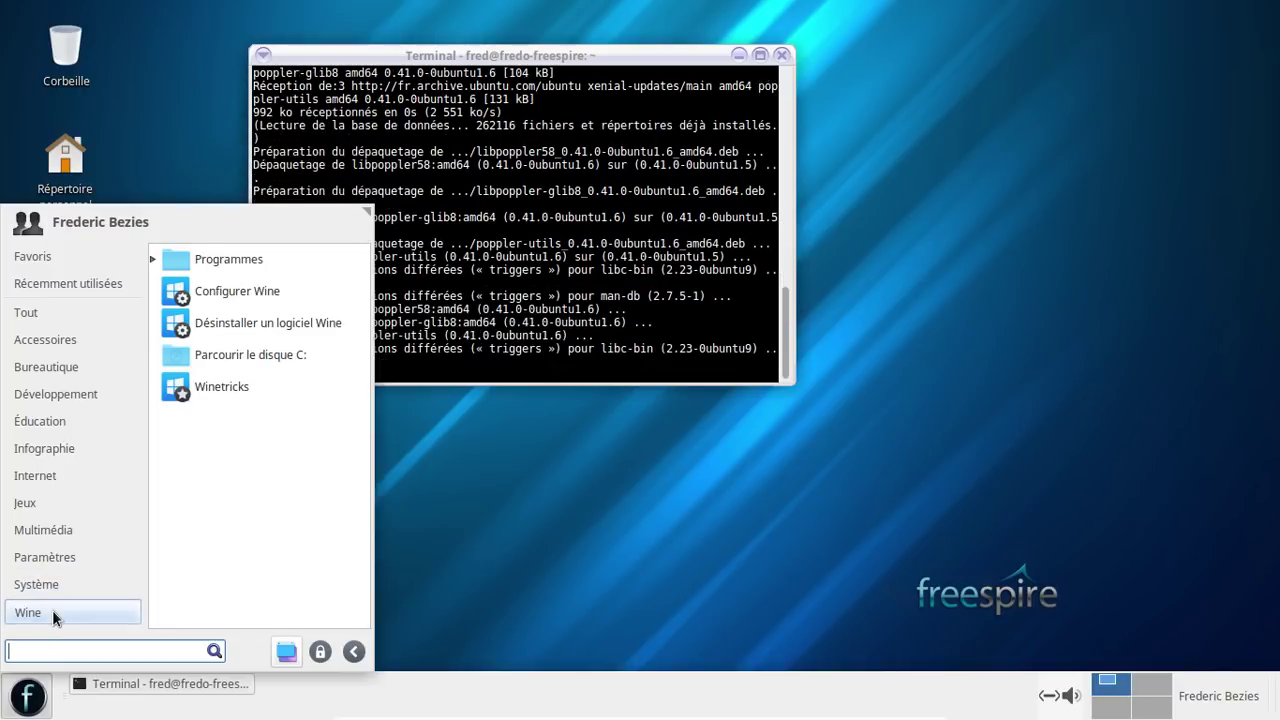
left_click(50, 587)
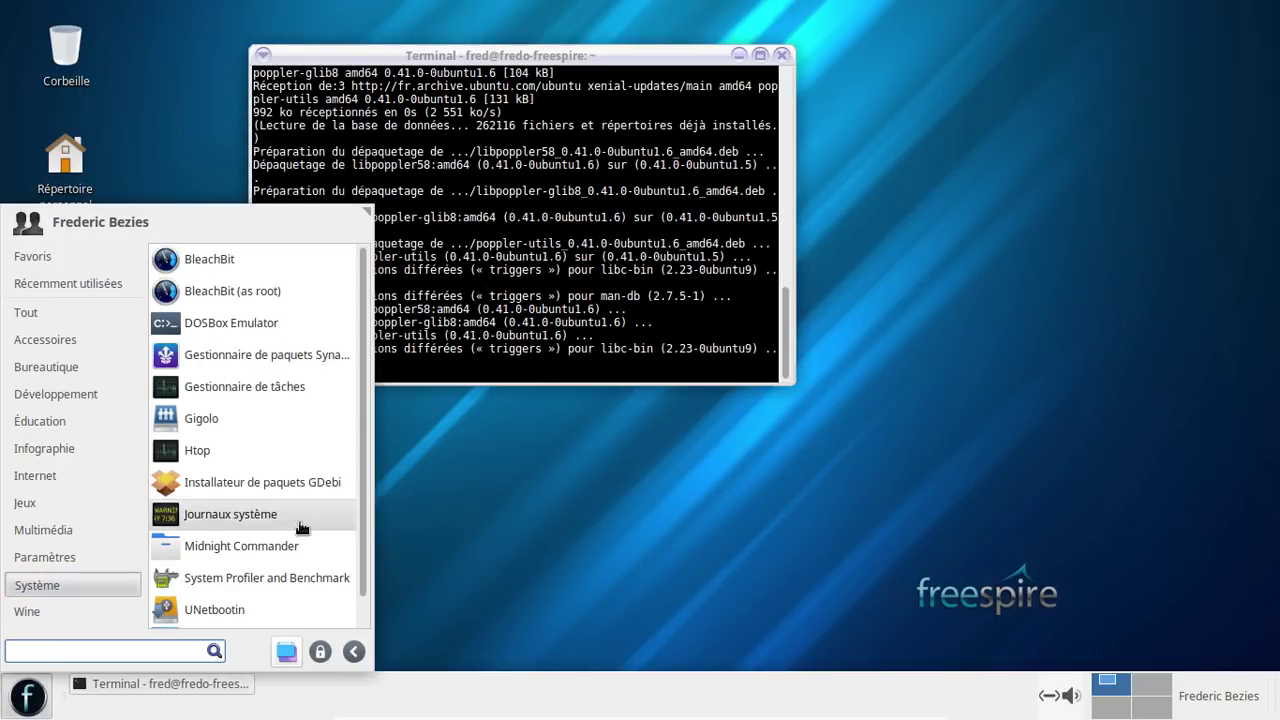
scroll(298, 525, "down", 1)
left_click(223, 612)
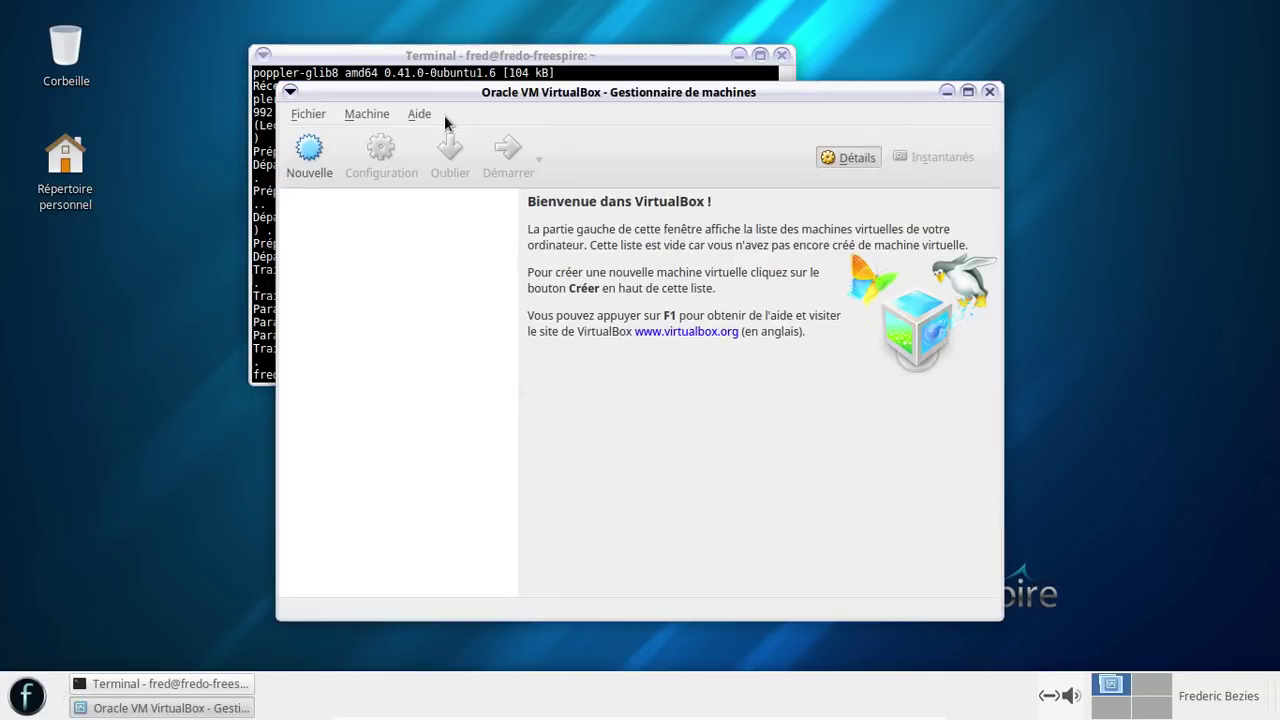
- Check that VirtualBox is version 5.0.40, then close VirtualBox and the terminal
left_click(420, 115)
left_click(445, 180)
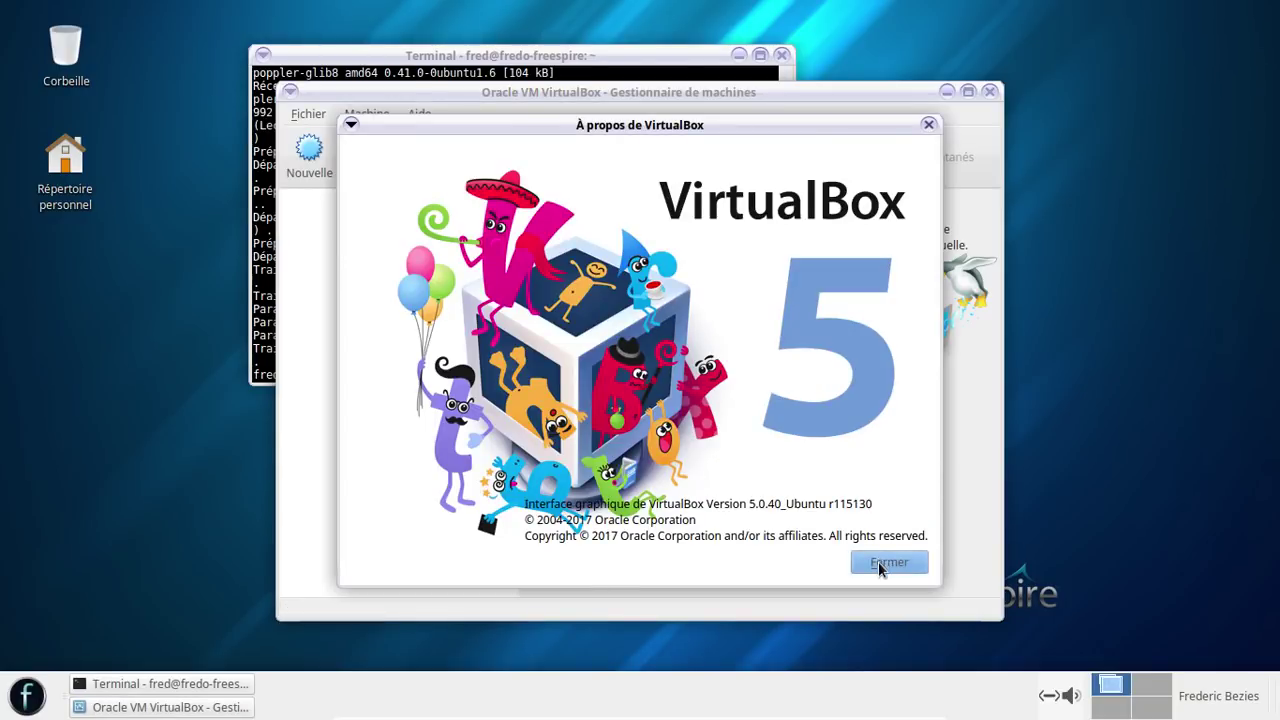
left_click(878, 565)
left_click(990, 92)
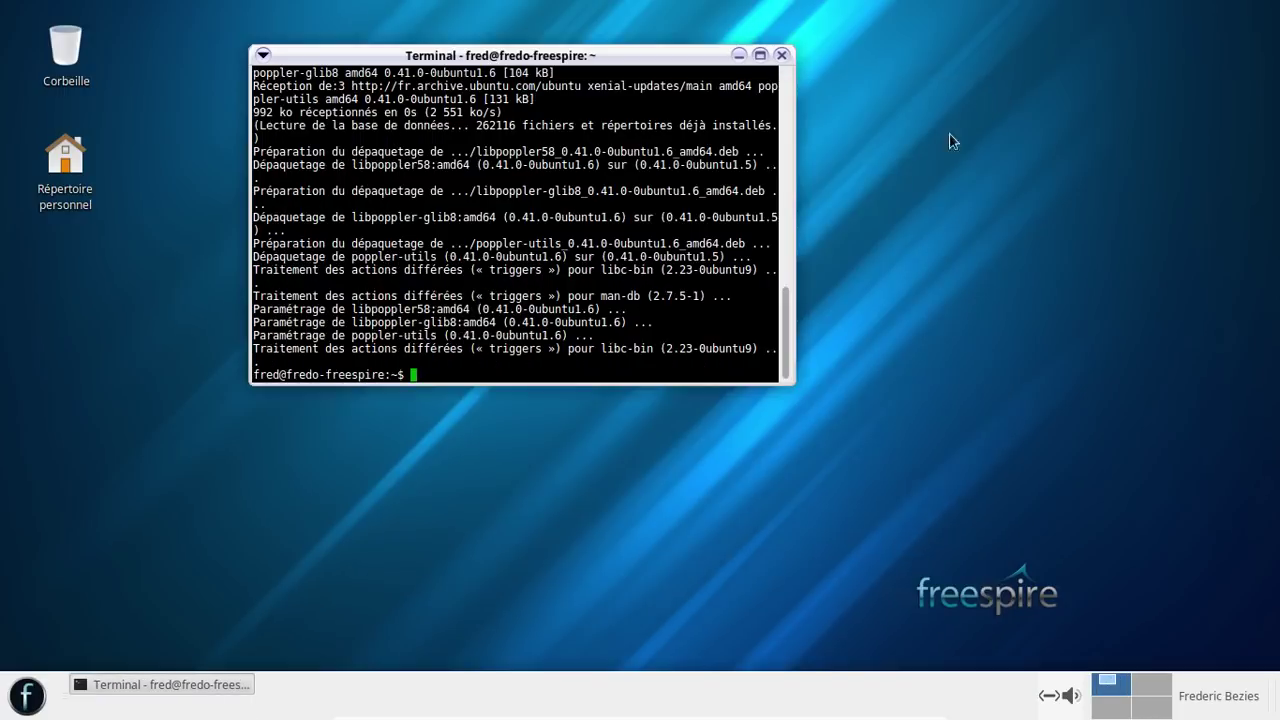
left_click(784, 58)
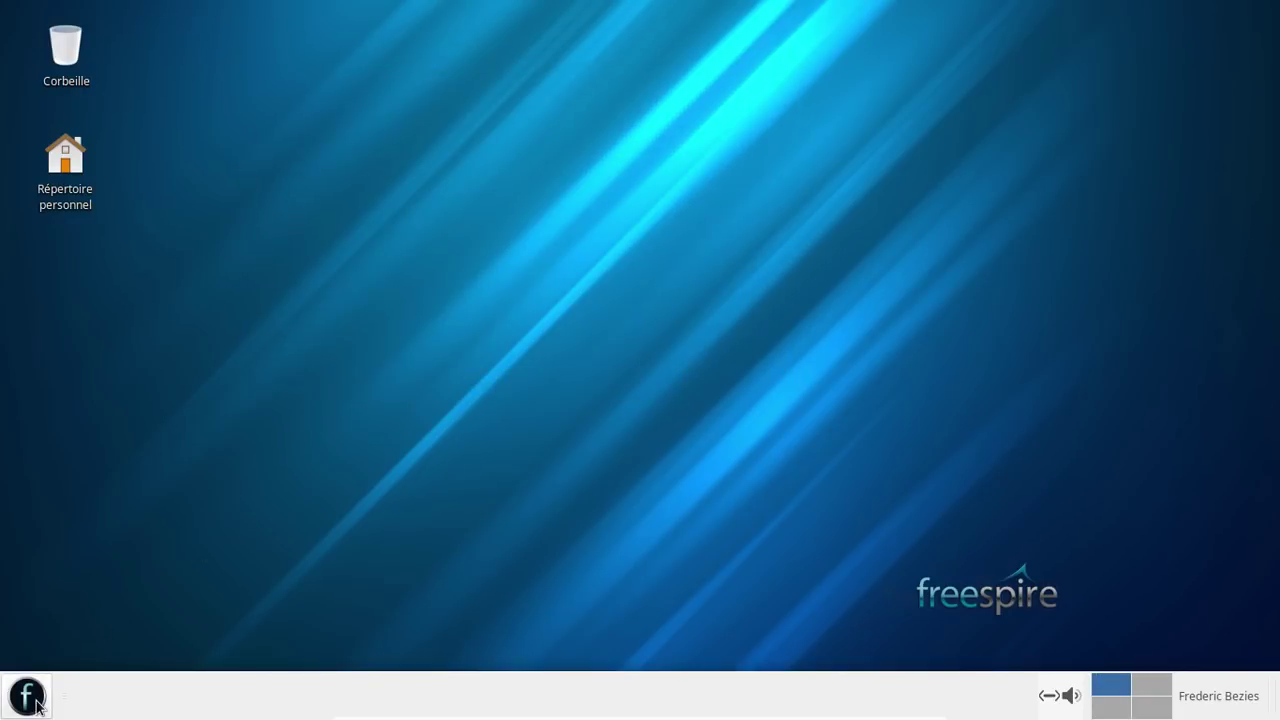
- Launch Synaptic via the 'syn' menu search and enter the administrator password
left_click(38, 696)
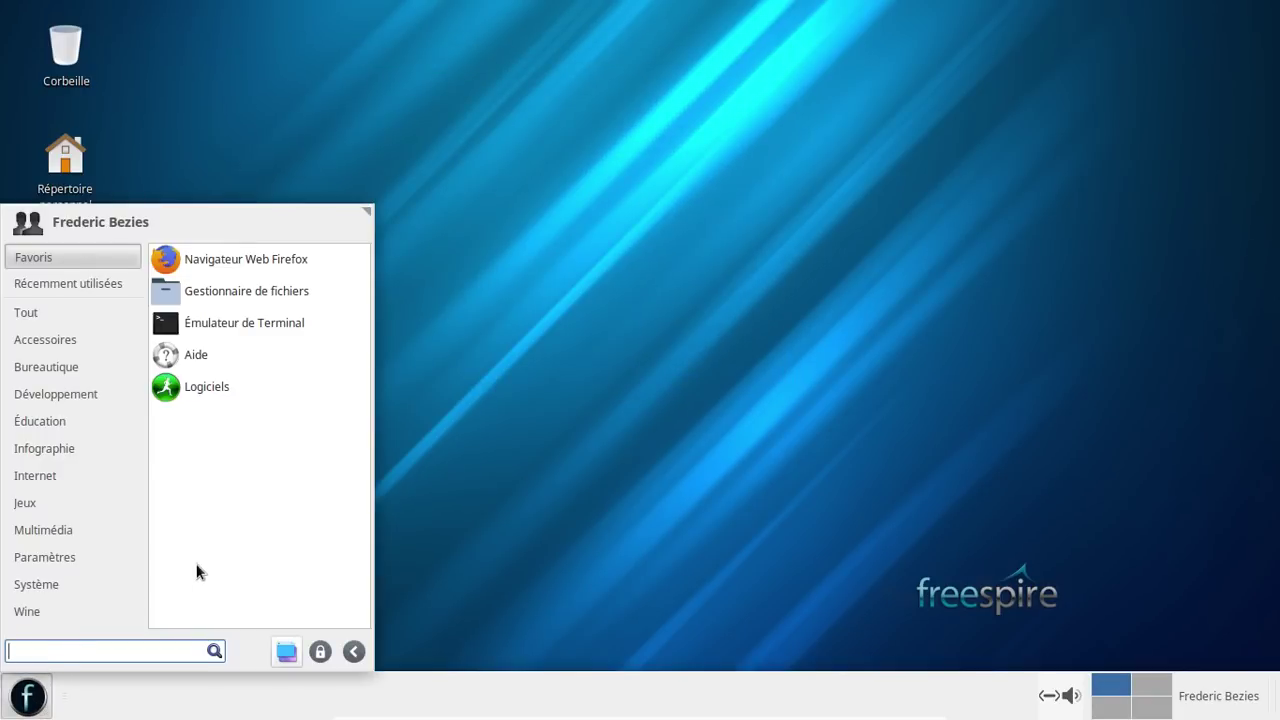
type("syn")
key("Down")
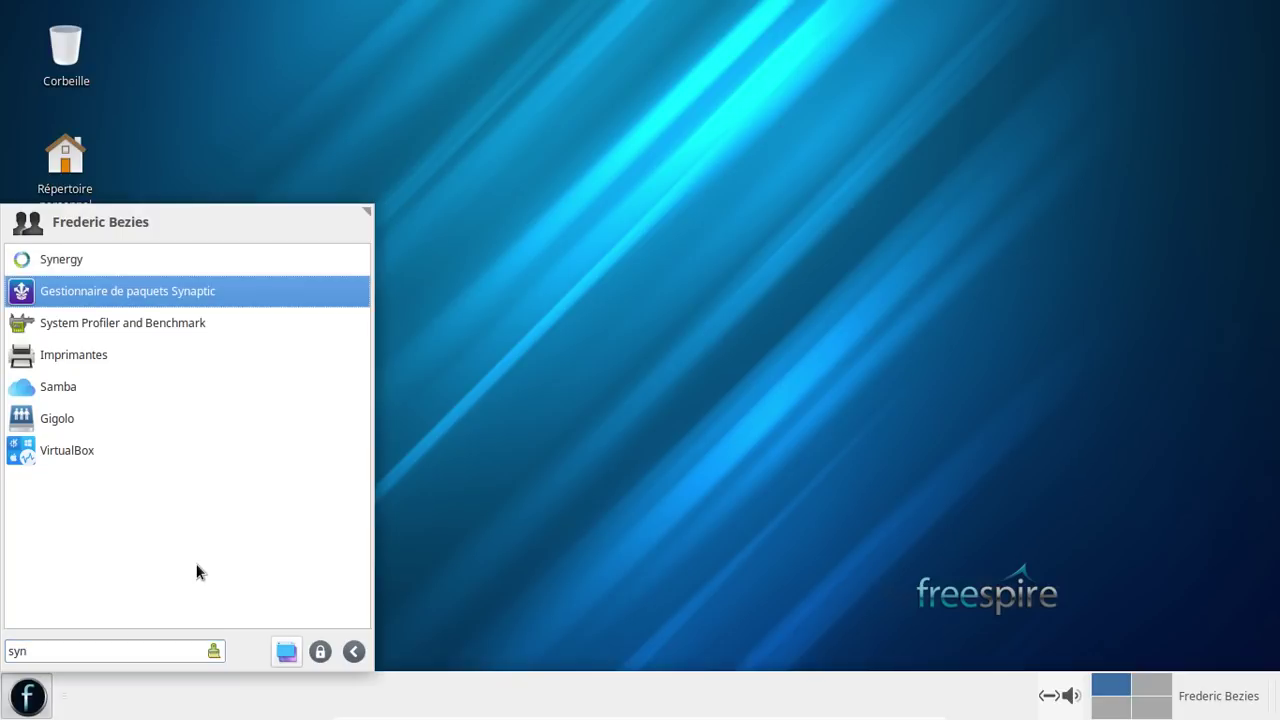
key("Return")
type("•")
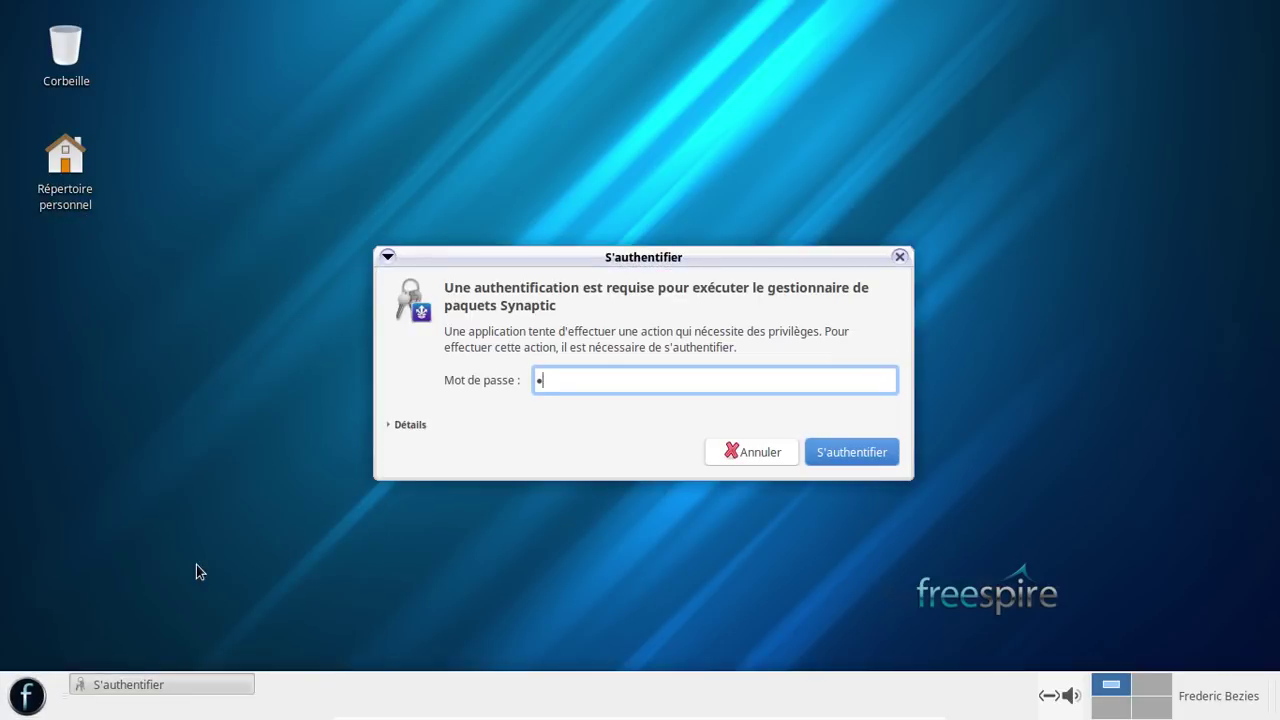
type("•••••••")
key("Return")
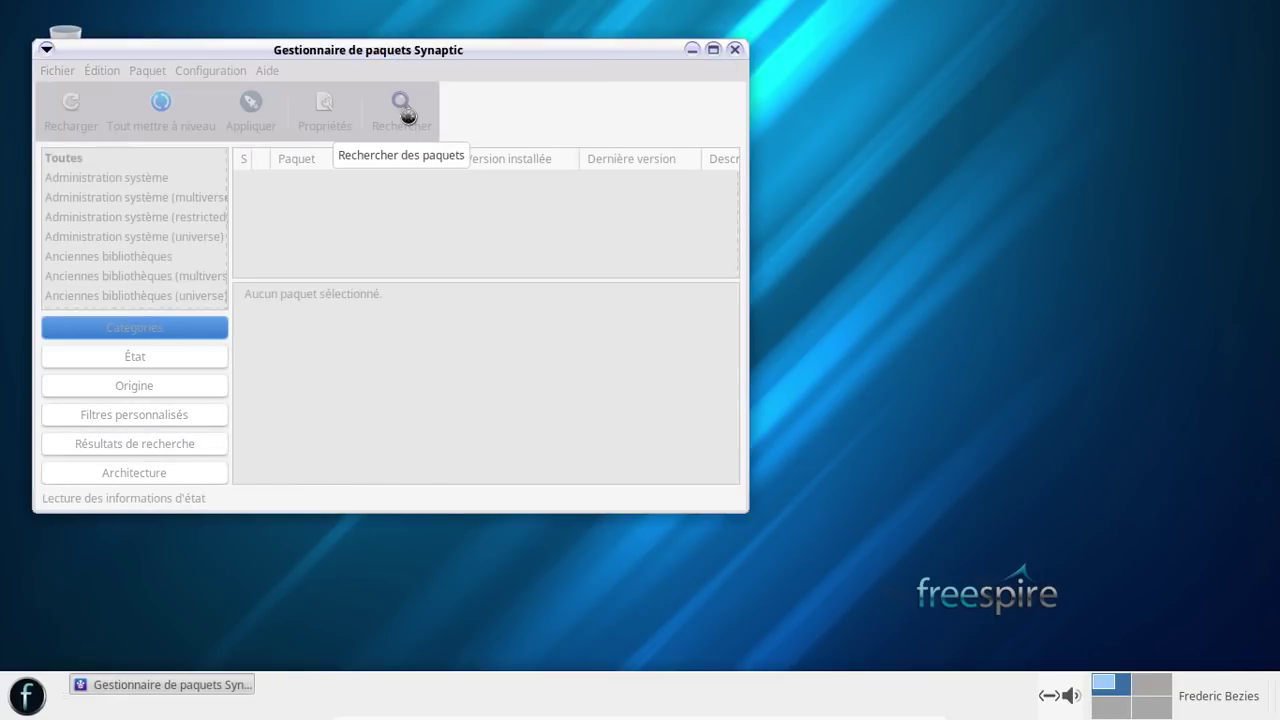
- Search Synaptic's packages and scroll through the matching results list
left_click(405, 113)
type("firefox")
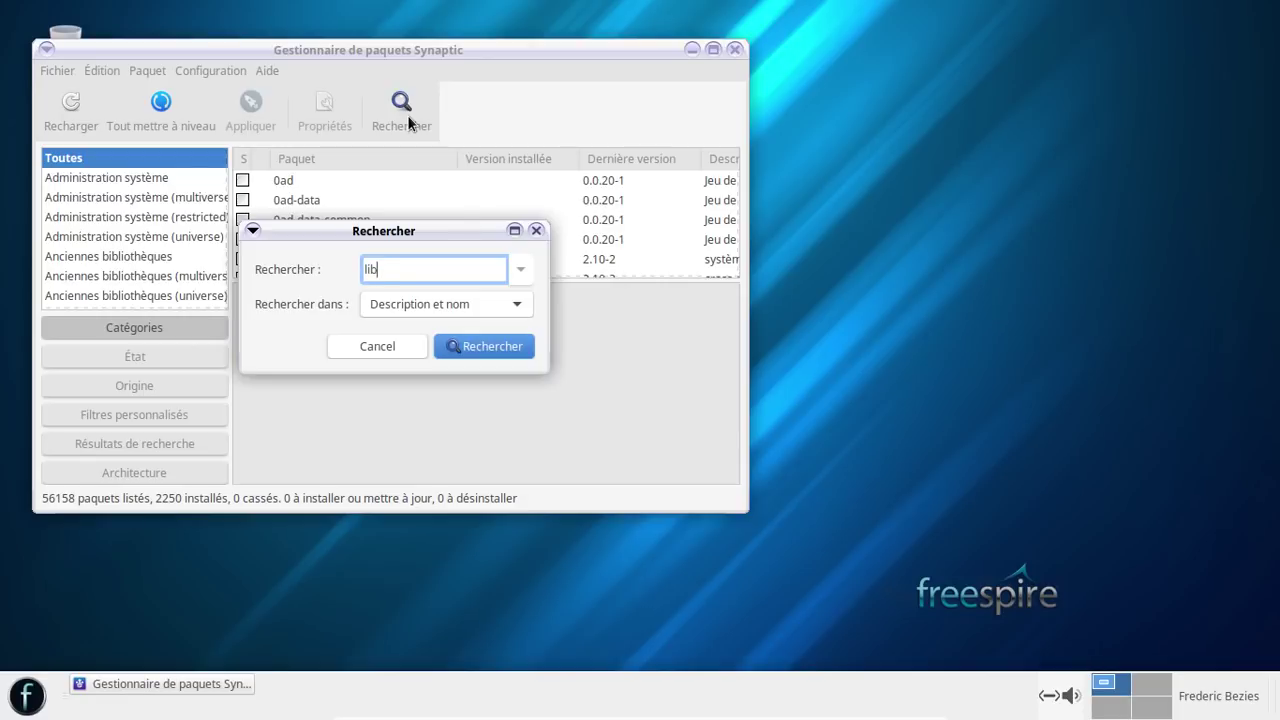
key("Return")
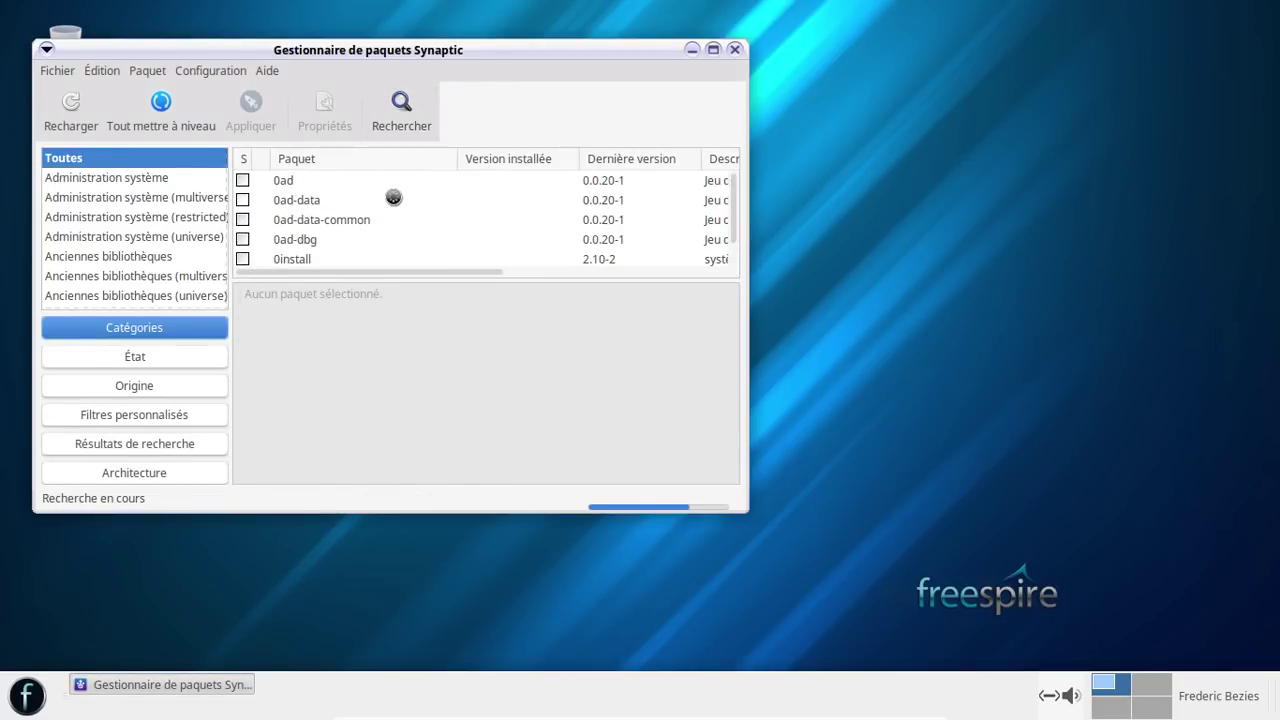
scroll(392, 195, "down", 5)
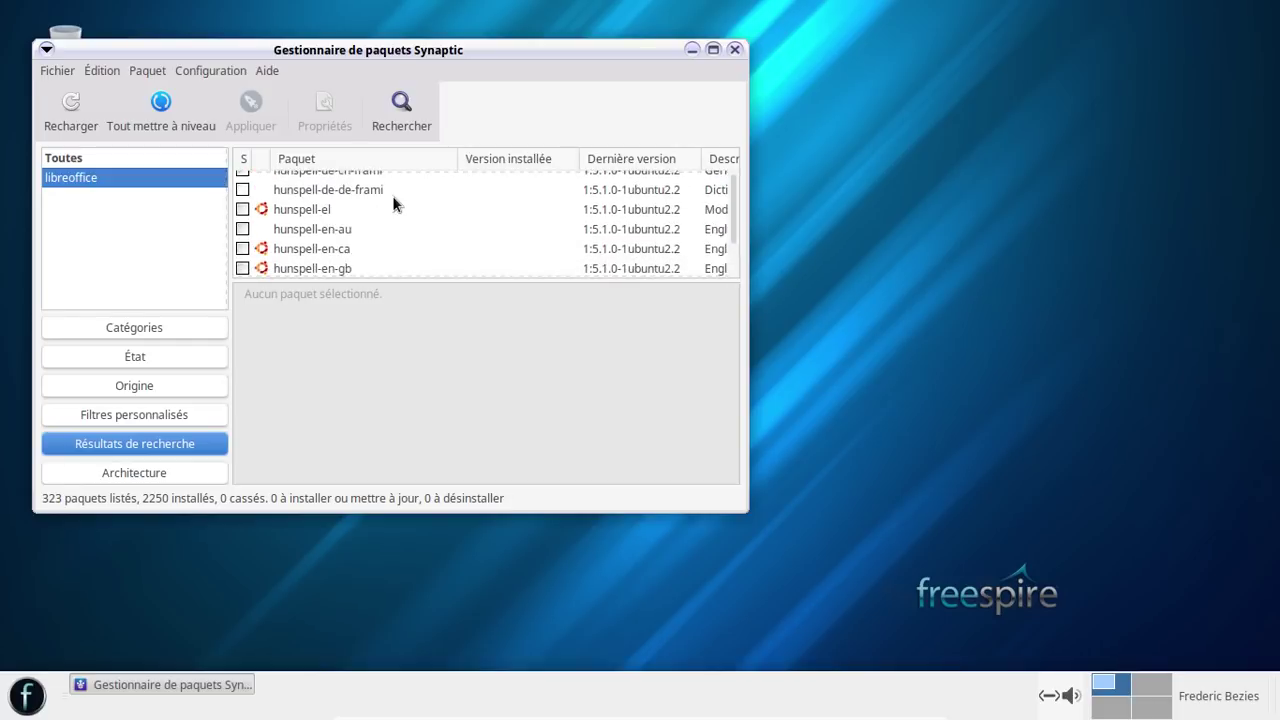
scroll(393, 203, "down", 10)
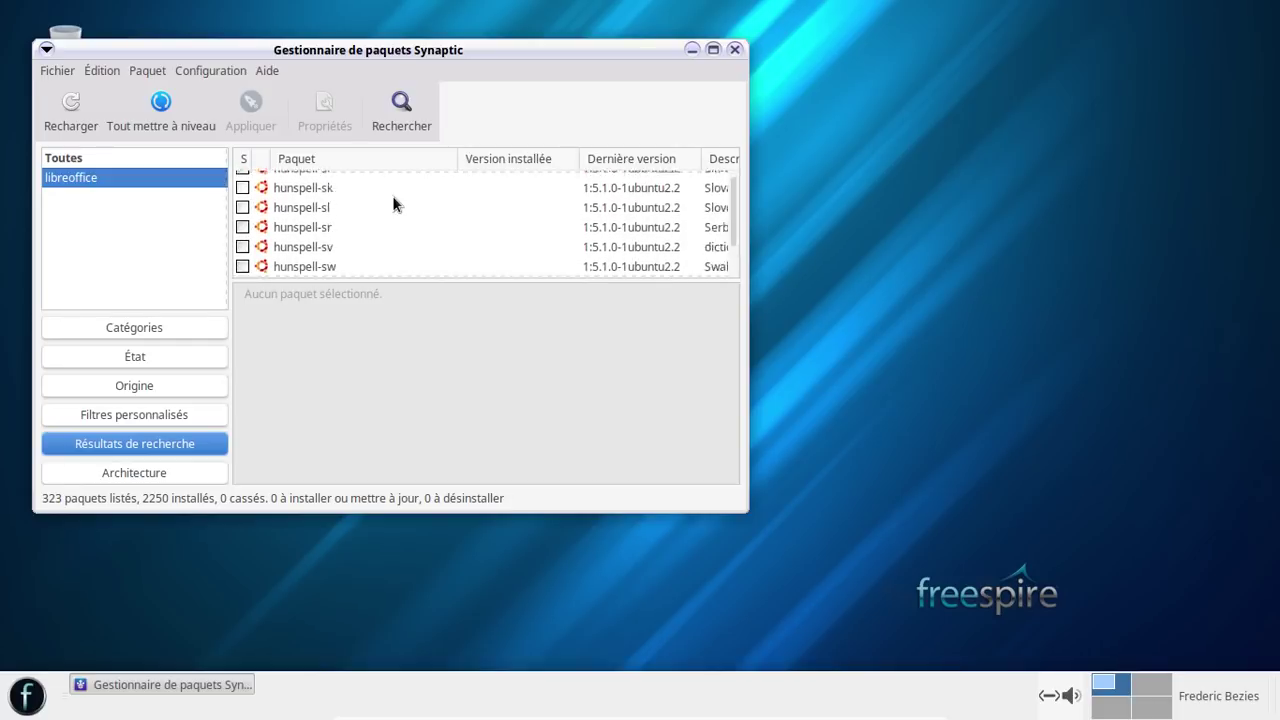
scroll(392, 203, "down", 10)
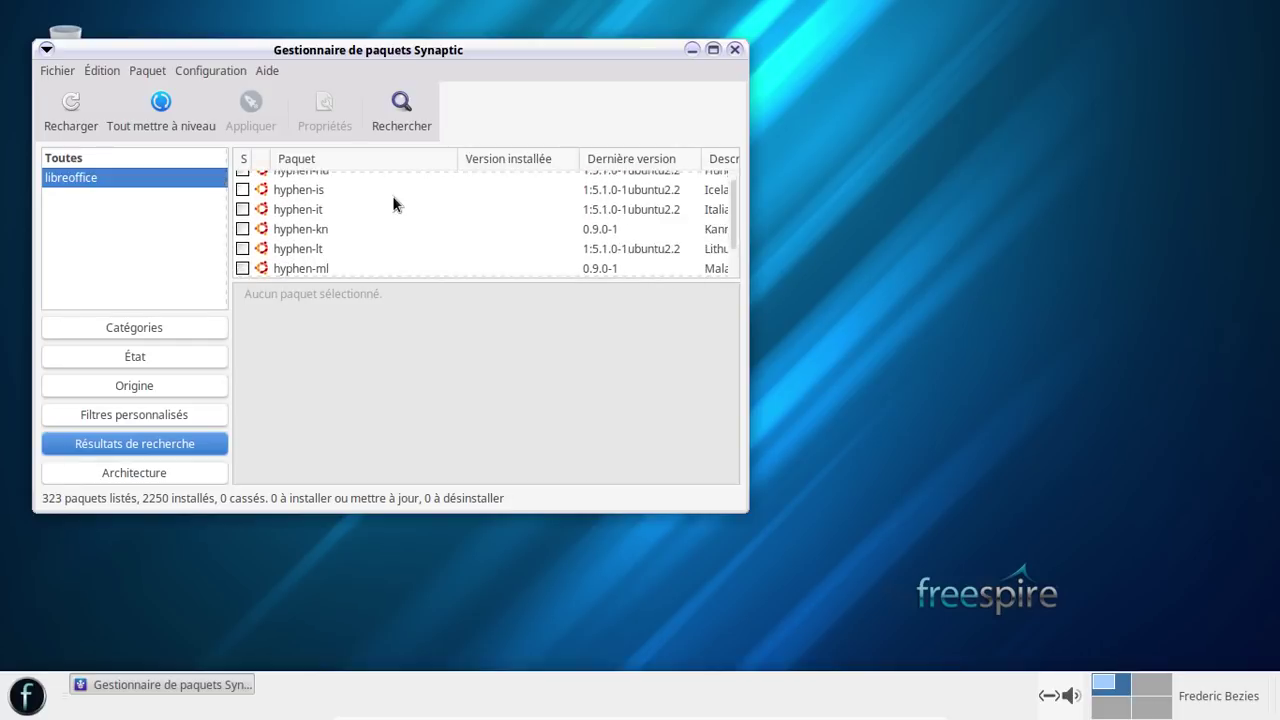
scroll(392, 203, "down", 10)
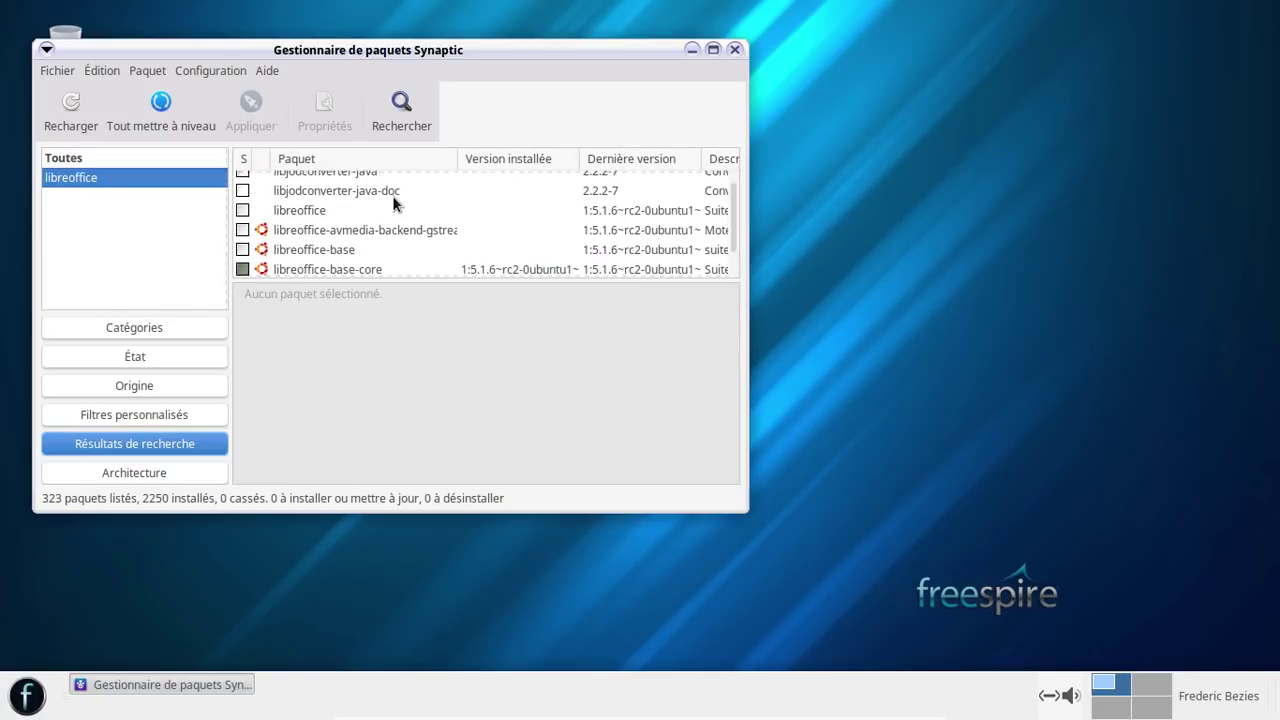
scroll(392, 203, "down", 3)
scroll(392, 198, "up", 2)
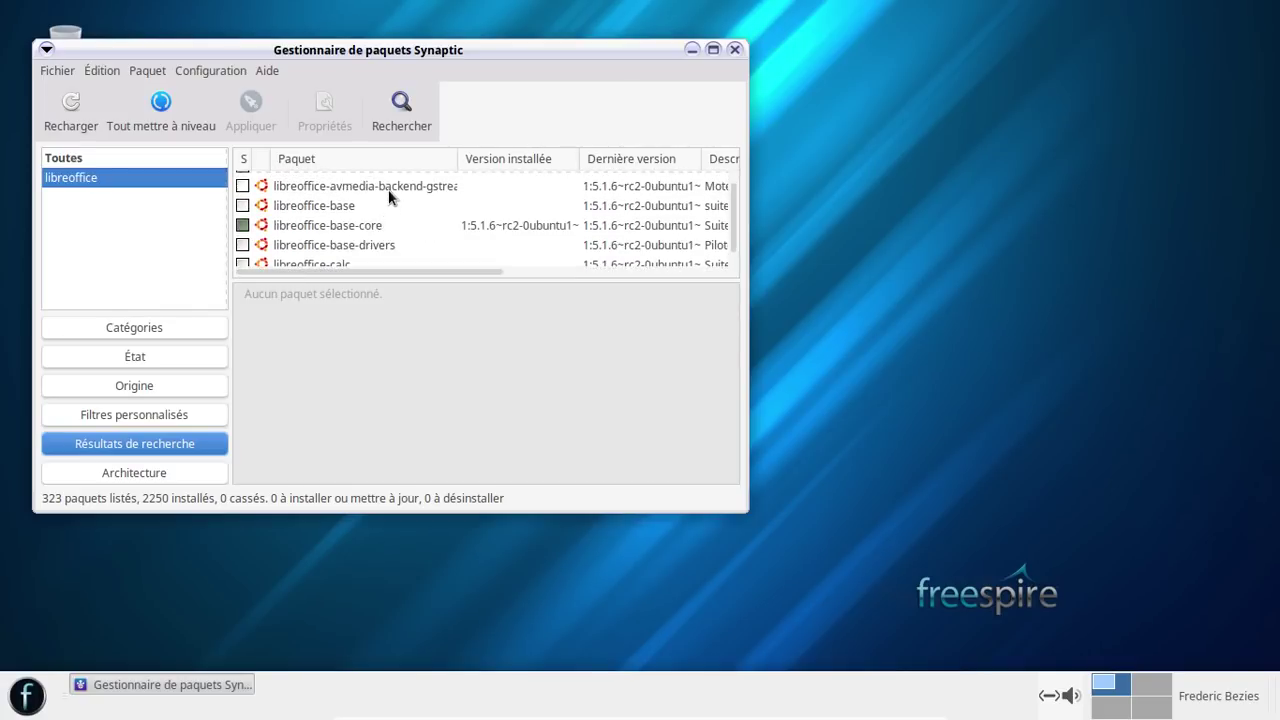
scroll(406, 220, "up", 1)
- Mark libreoffice for installation and accept its additional dependency packages
left_click(362, 196)
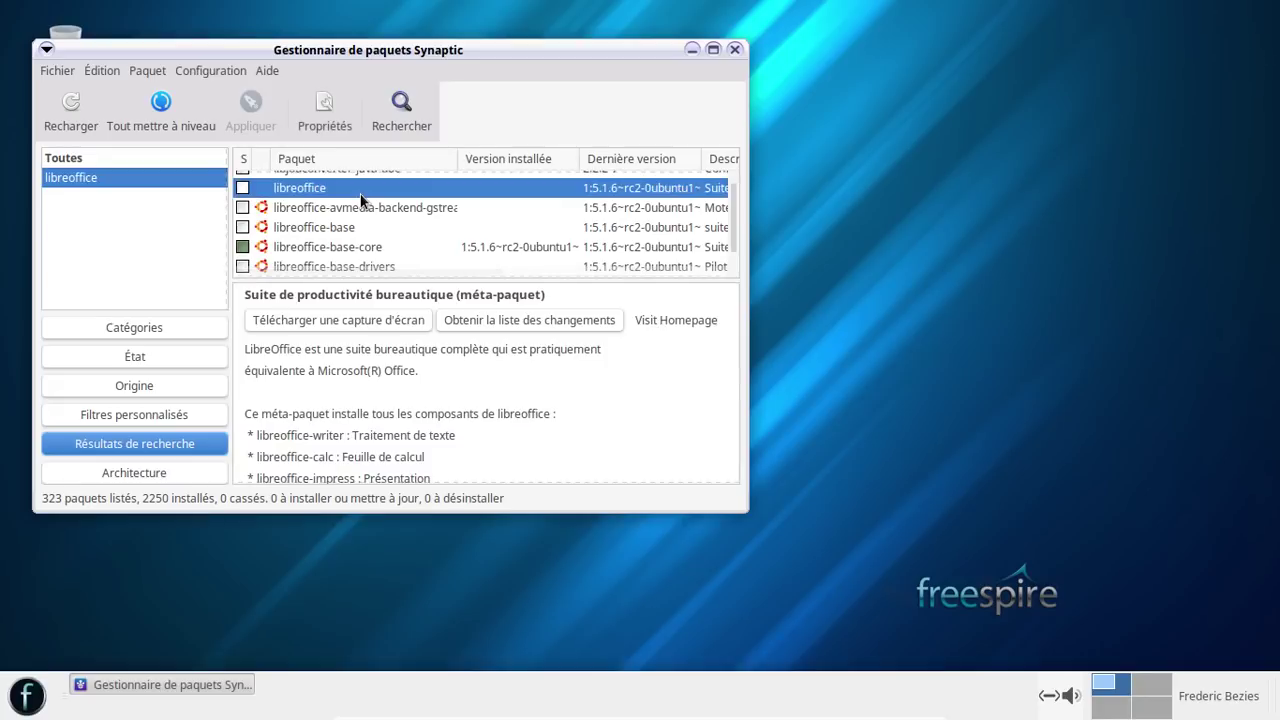
right_click(366, 193)
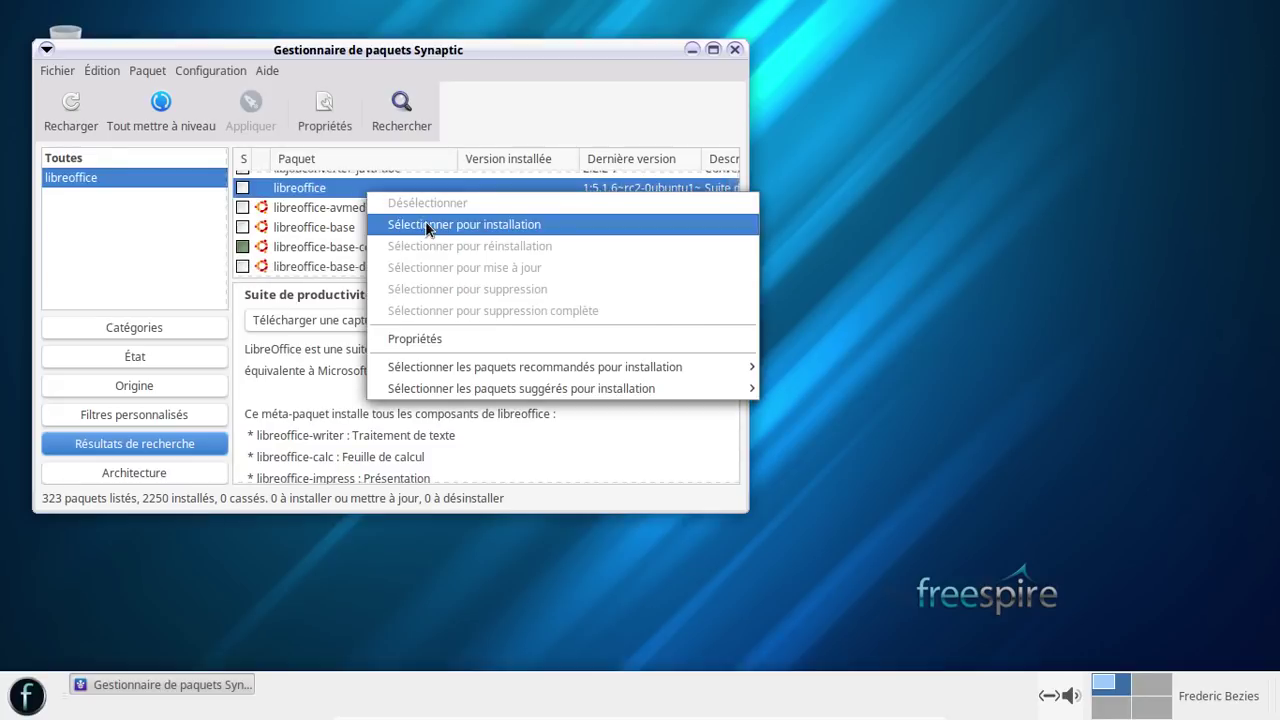
left_click(425, 224)
scroll(495, 345, "down", 2)
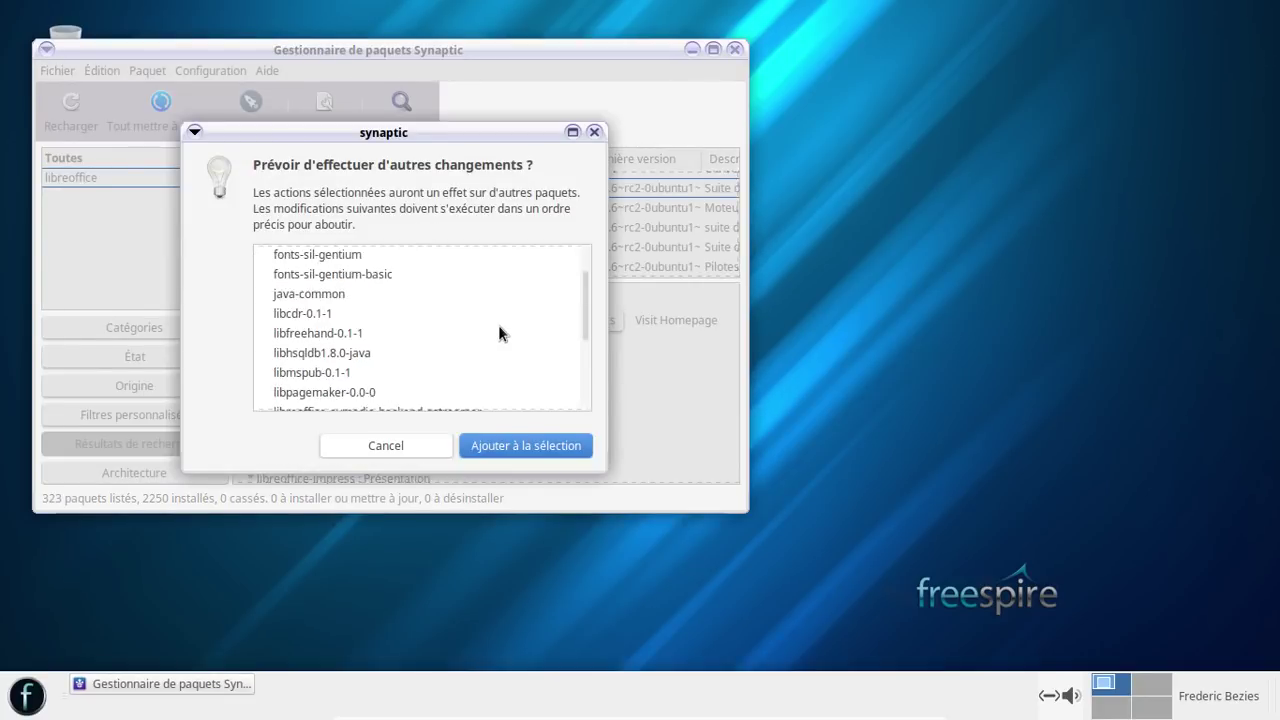
scroll(499, 333, "down", 7)
scroll(499, 333, "up", 2)
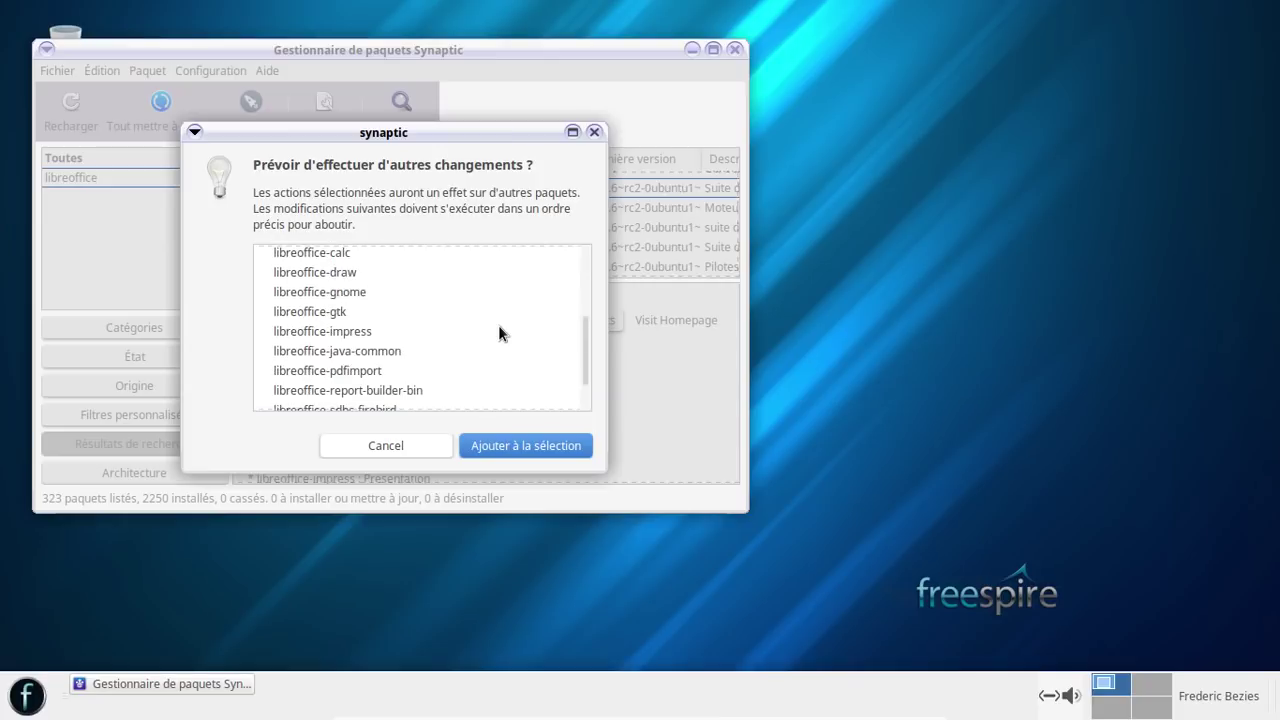
scroll(498, 325, "up", 1)
left_click(552, 447)
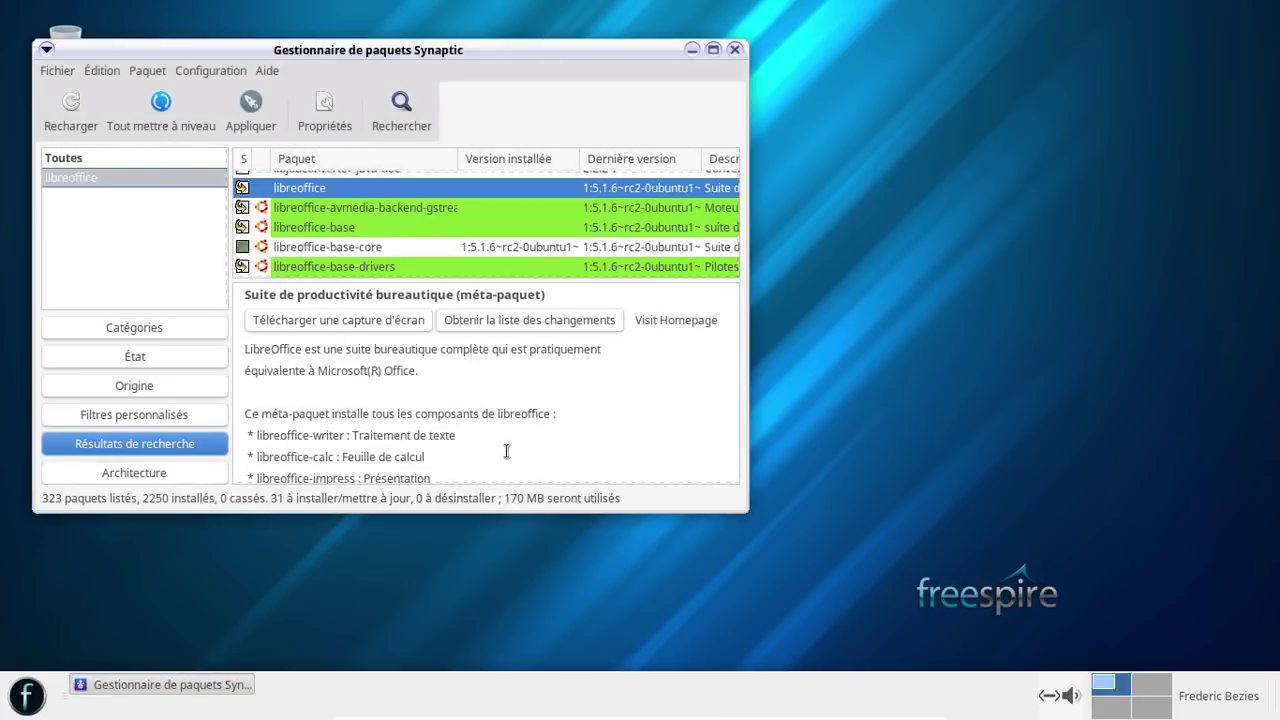
- Apply the changes and confirm the summary to install the 31 packages
left_click(250, 112)
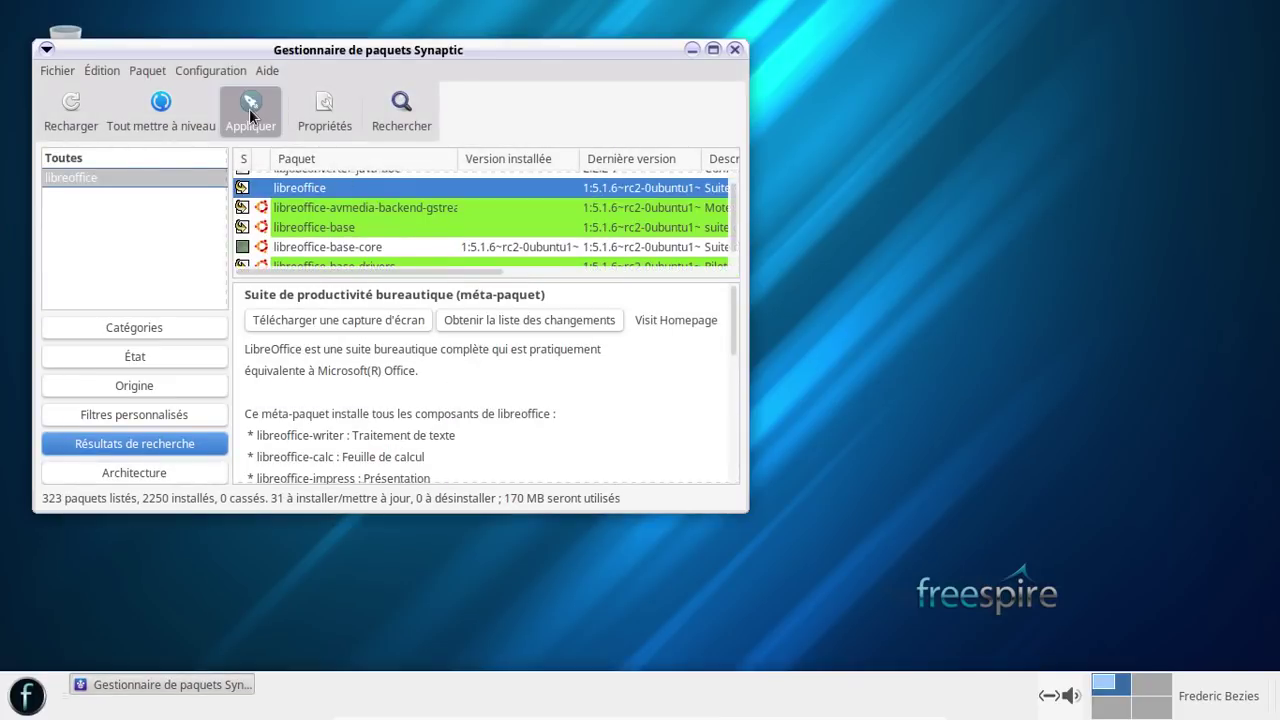
left_click(657, 463)
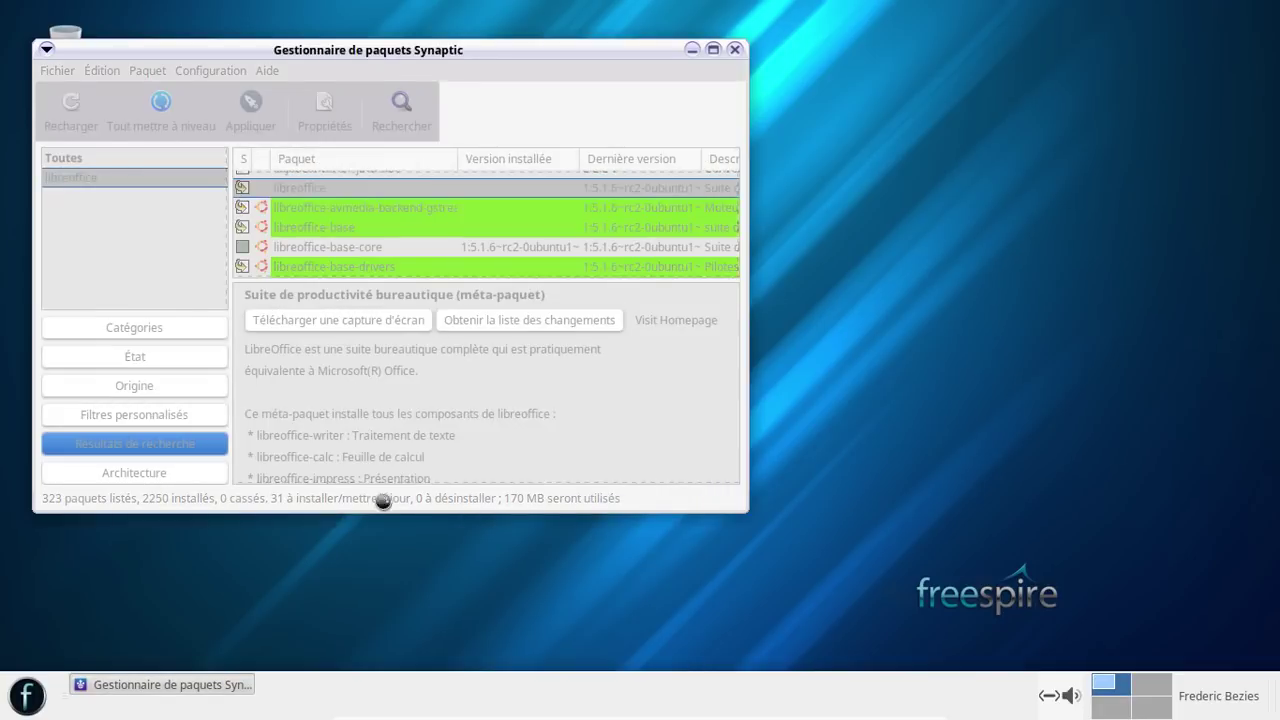
left_click(30, 693)
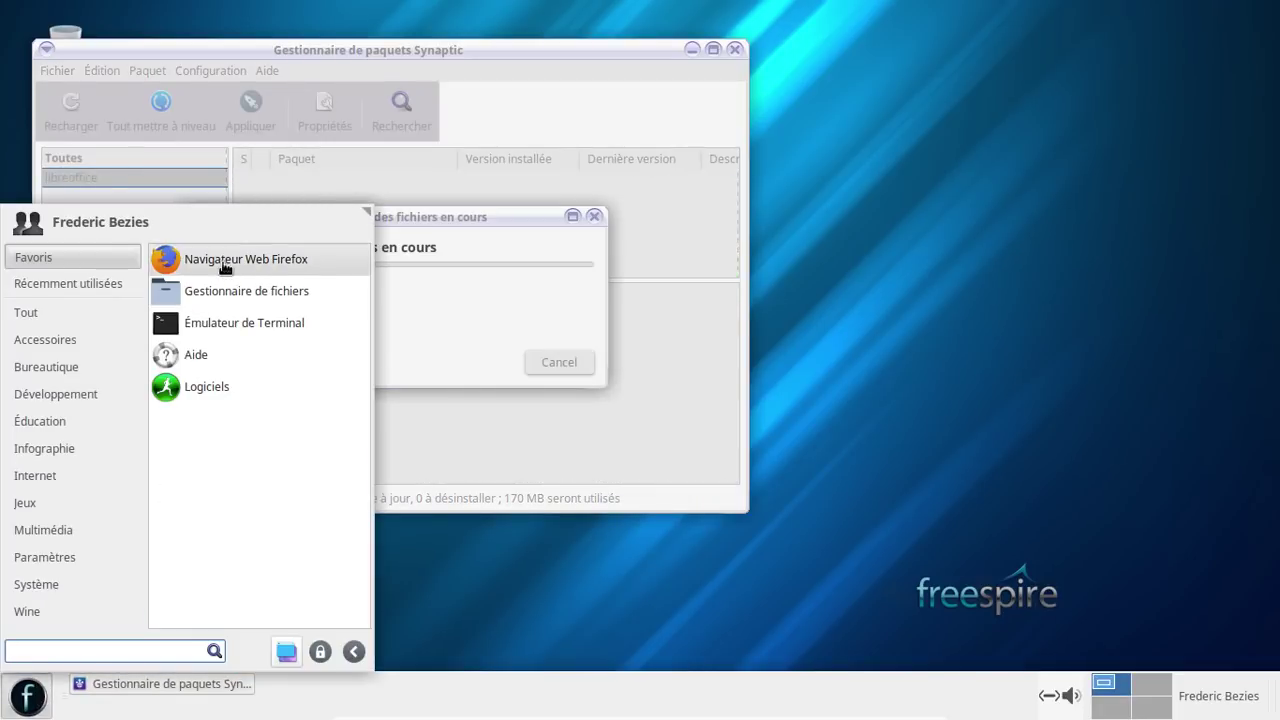
- Launch Firefox in a restored window with a new tab, closing the welcome tab
left_click(225, 262)
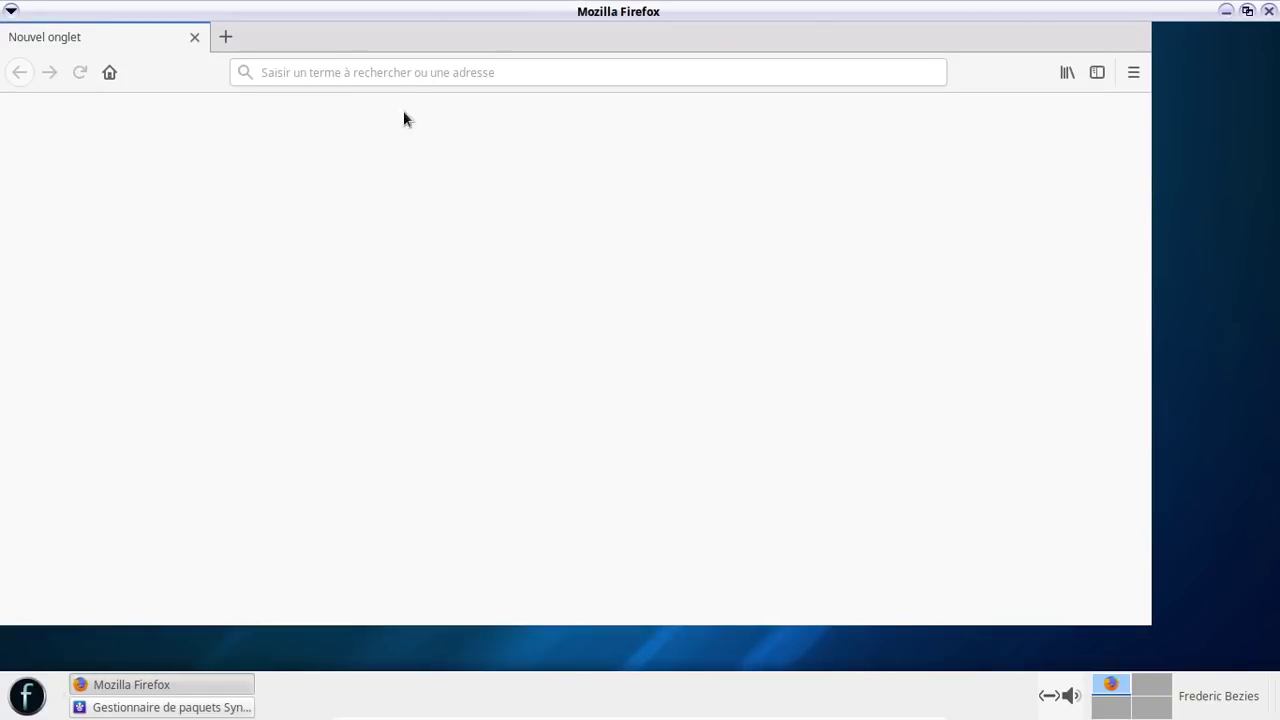
left_click(1247, 11)
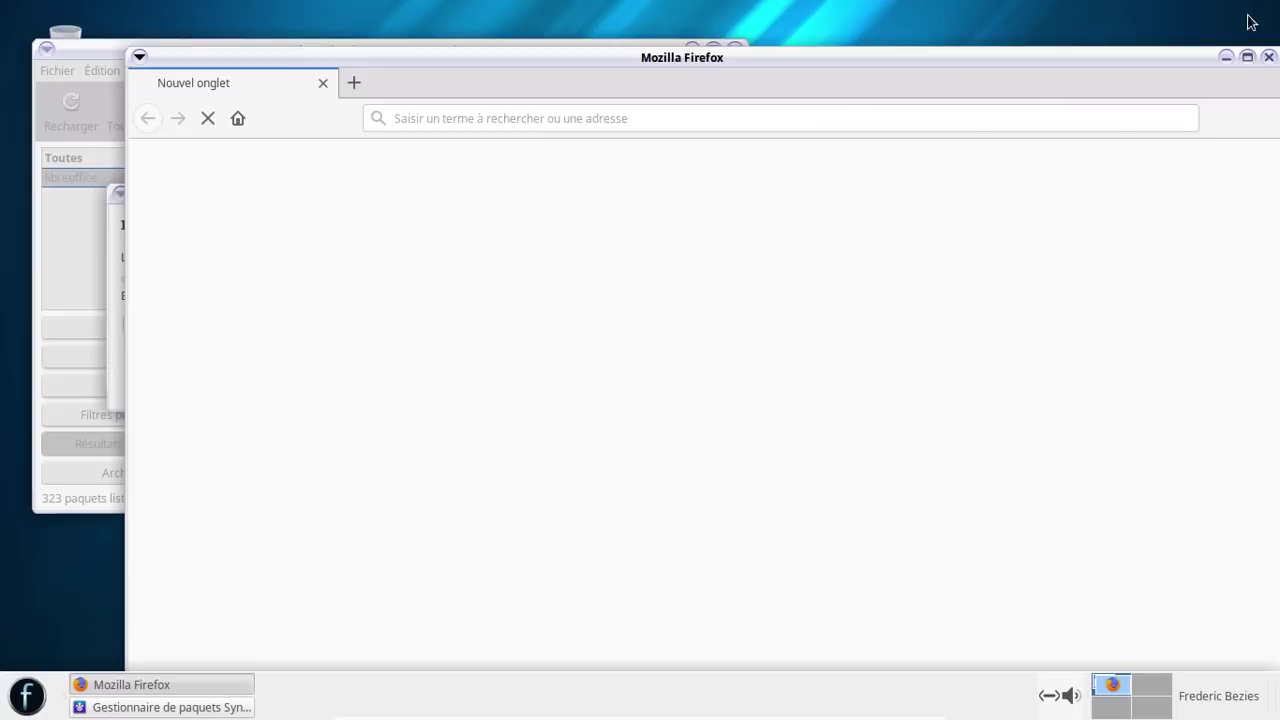
left_click(358, 88)
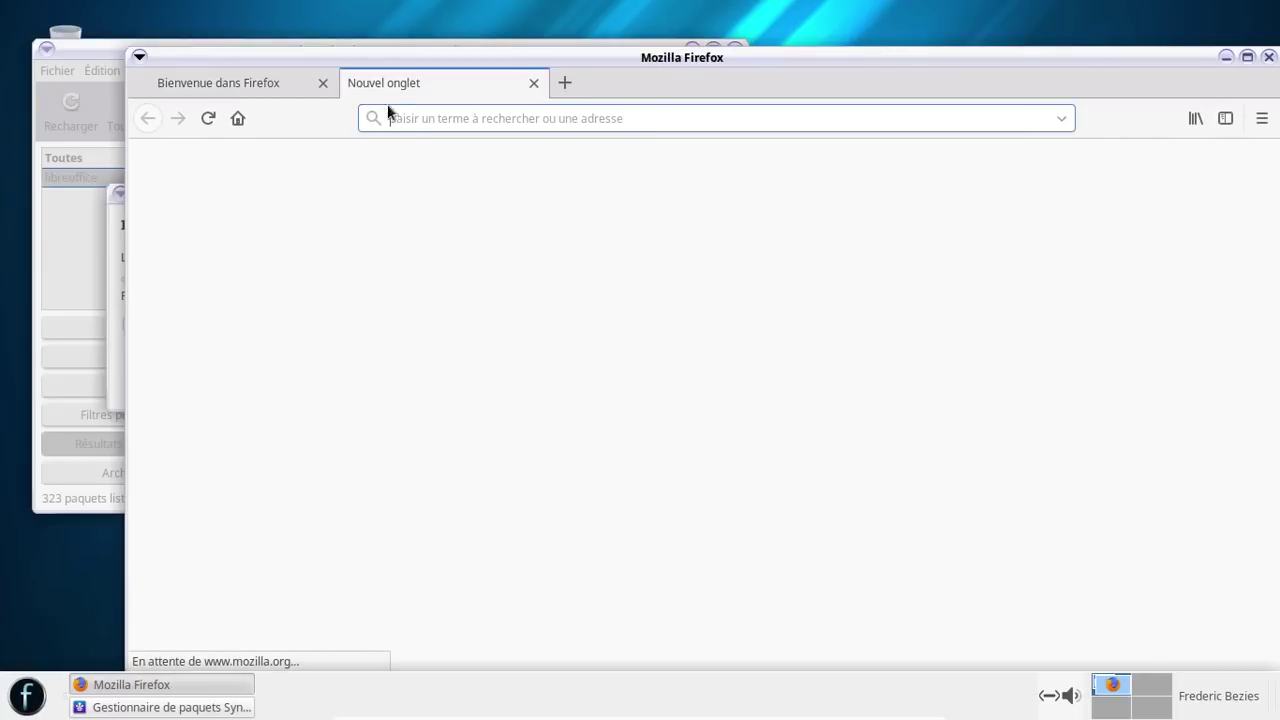
left_click(323, 85)
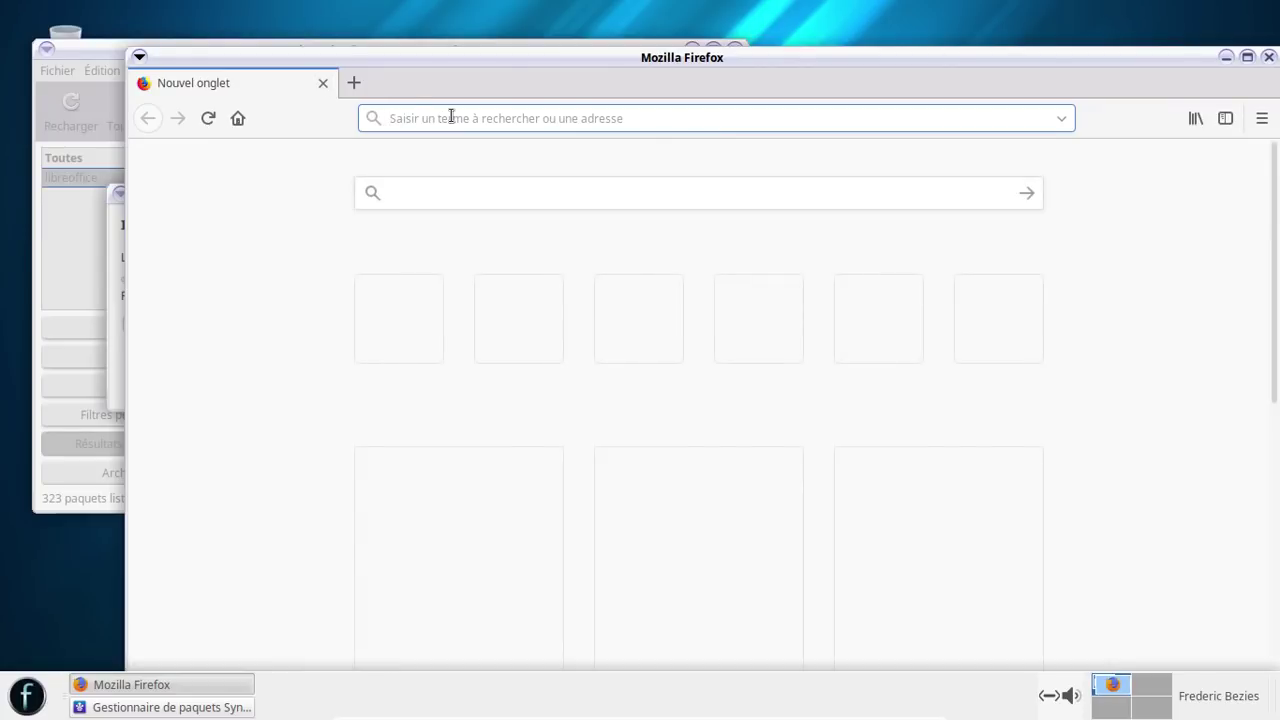
- Enter 'google' in the page's search box and close the privacy notice tab
left_click(412, 196)
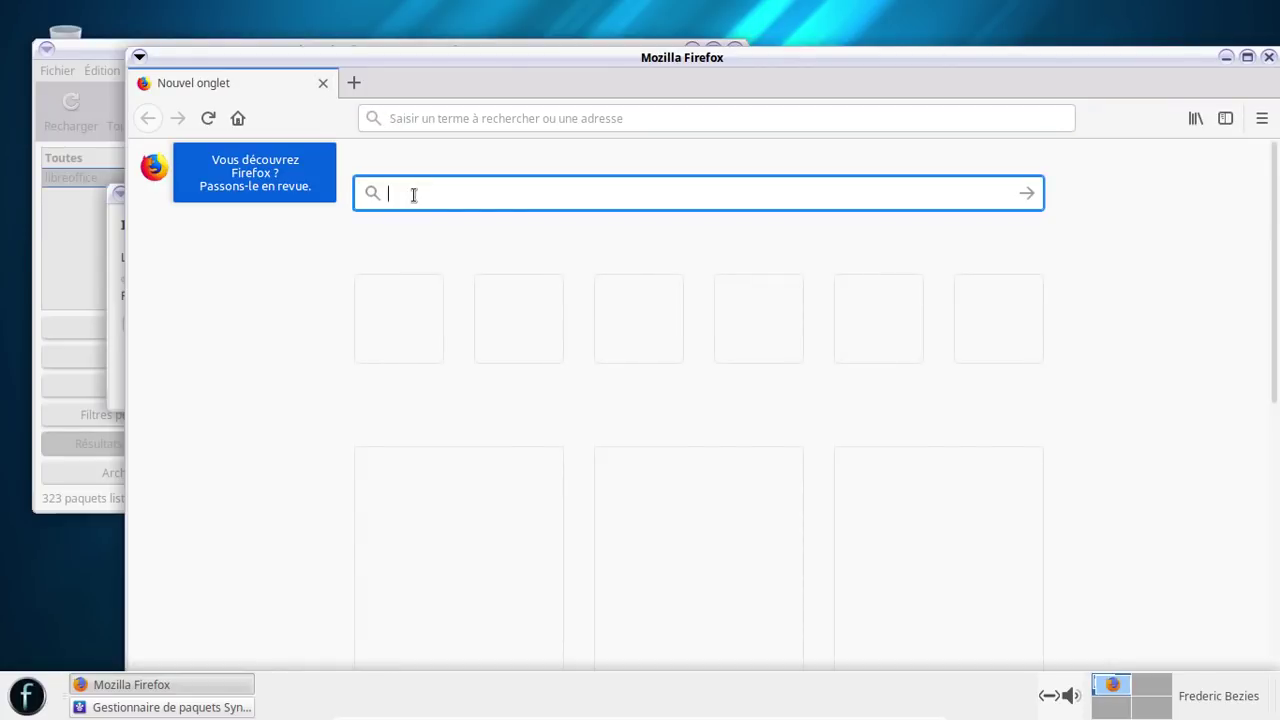
type("goo")
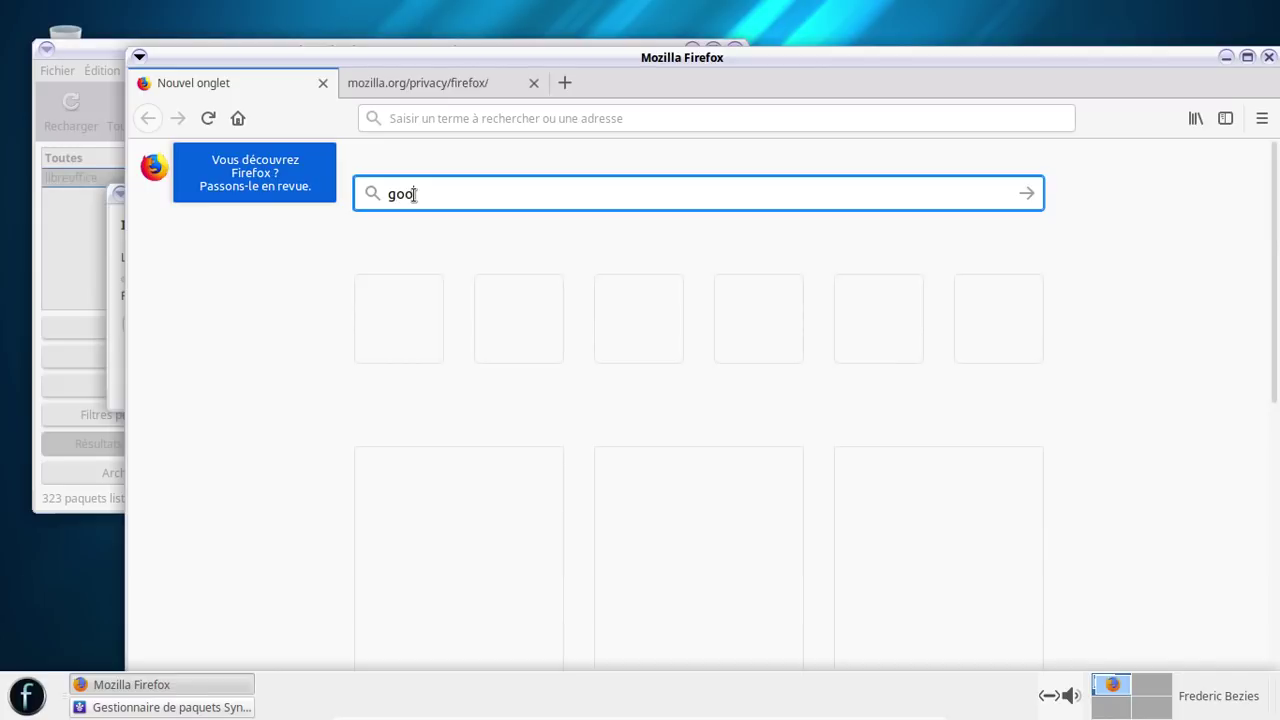
type("g")
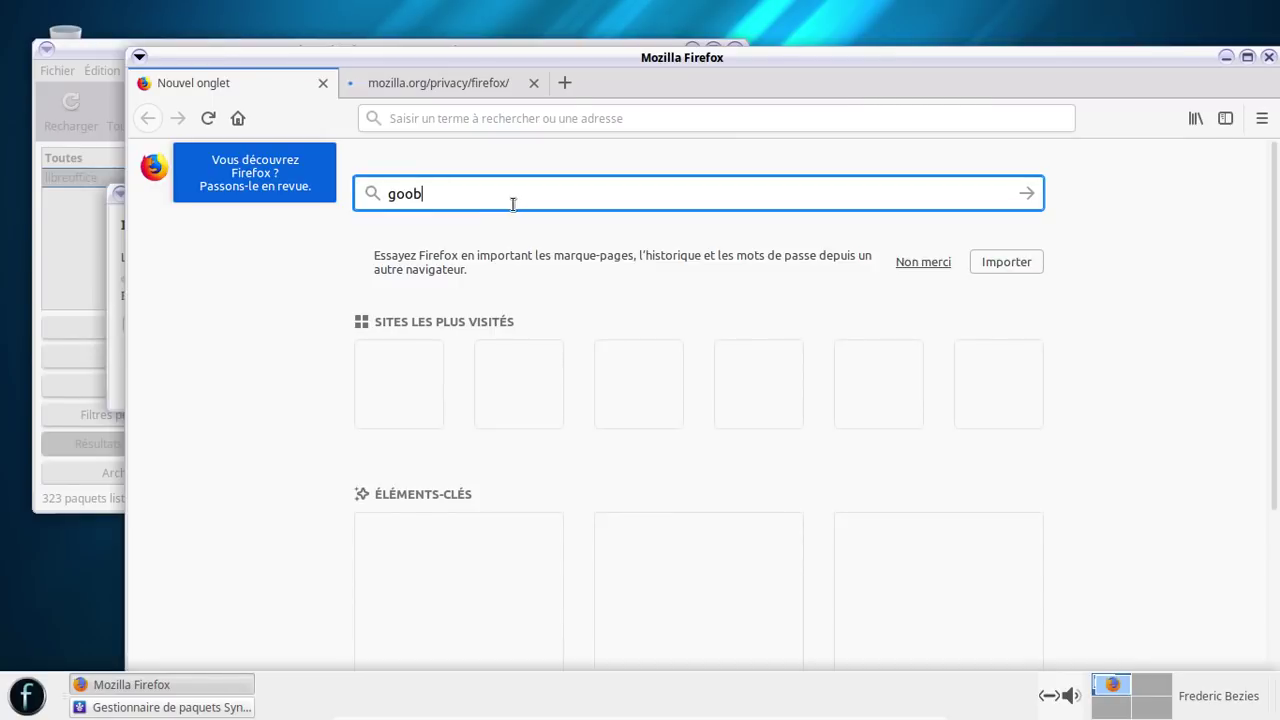
type("lgle")
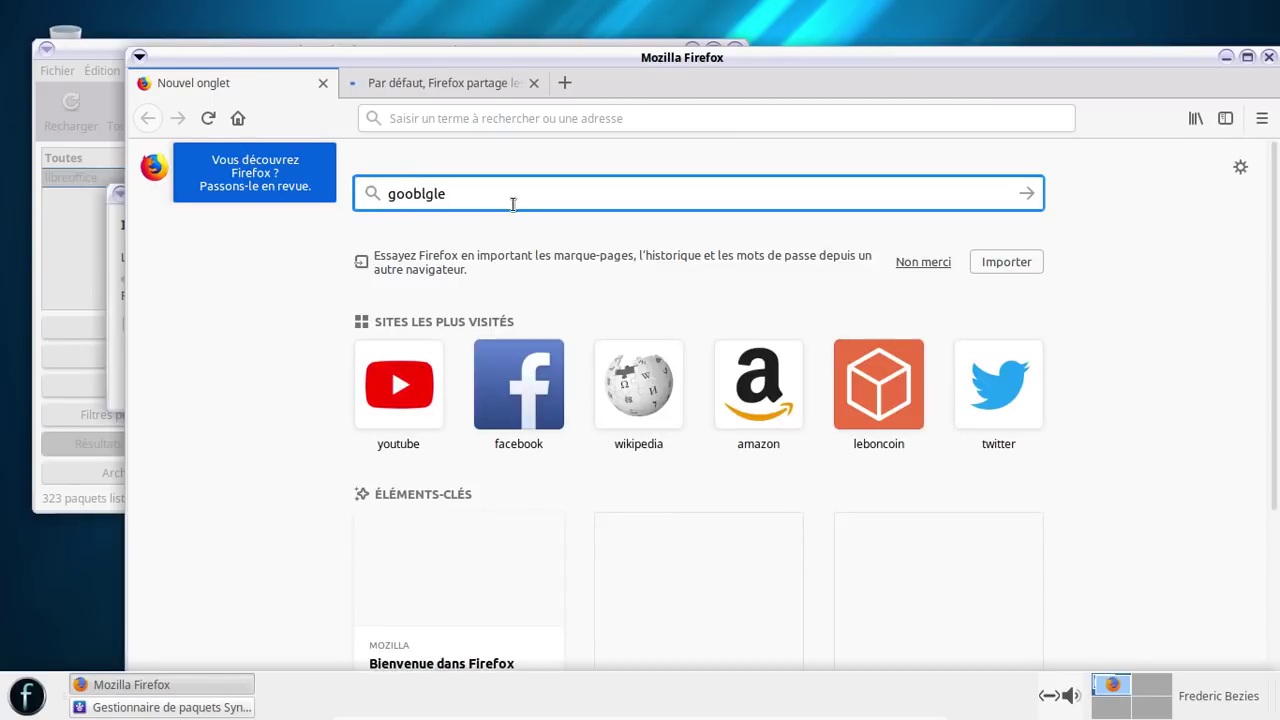
key("Left")
key("Left")
key("Left")
key("BackSpace")
key("BackSpace")
left_click(532, 82)
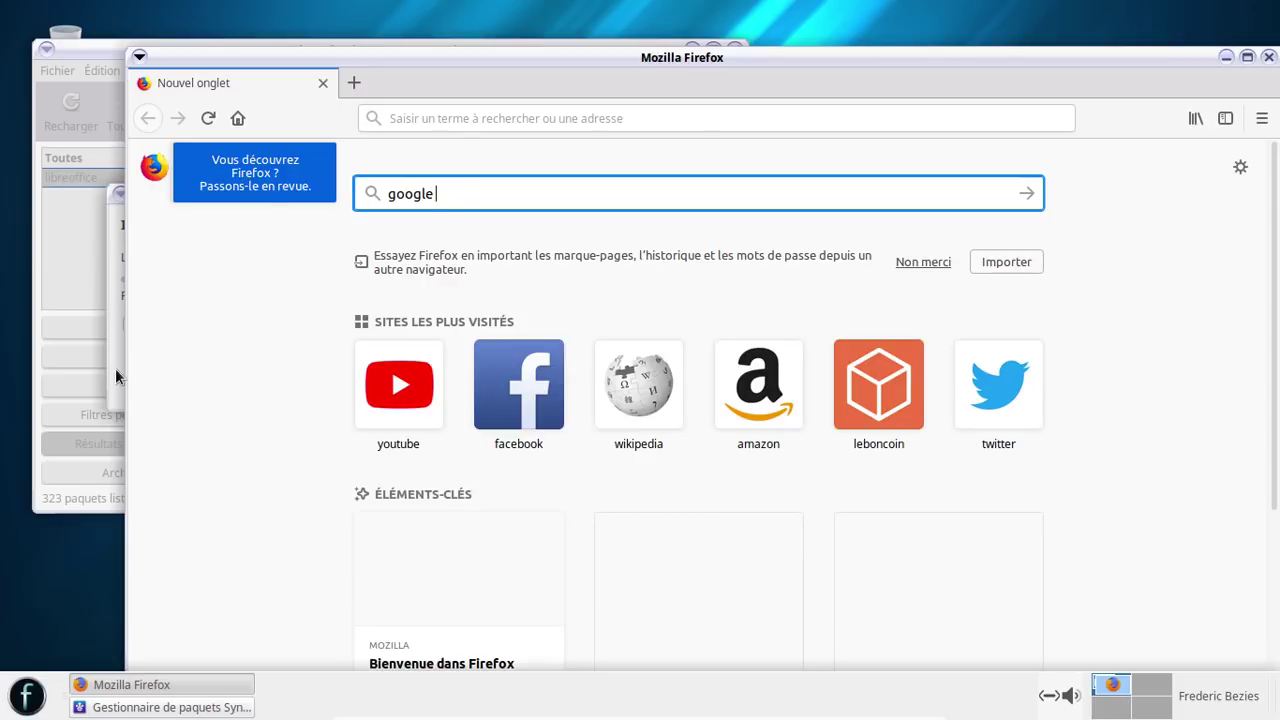
left_click(130, 324)
- Launch BleachBit from the full list of installed applications
left_click(30, 697)
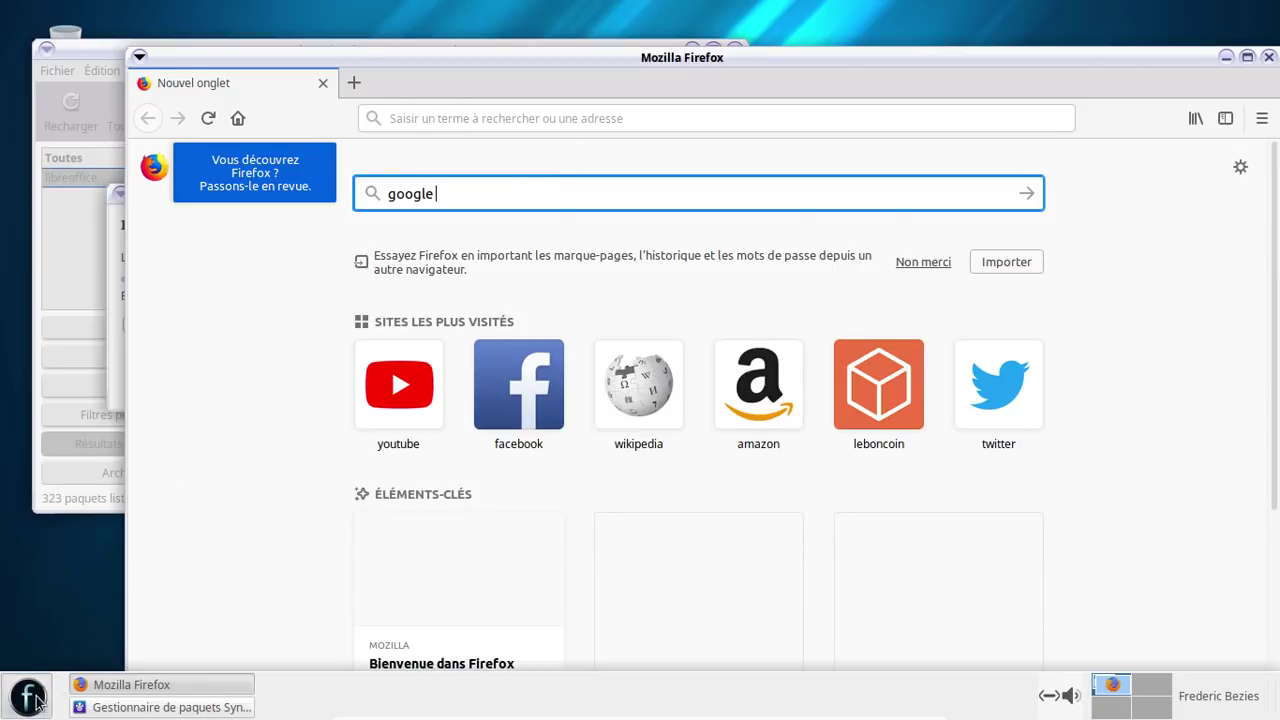
left_click(36, 320)
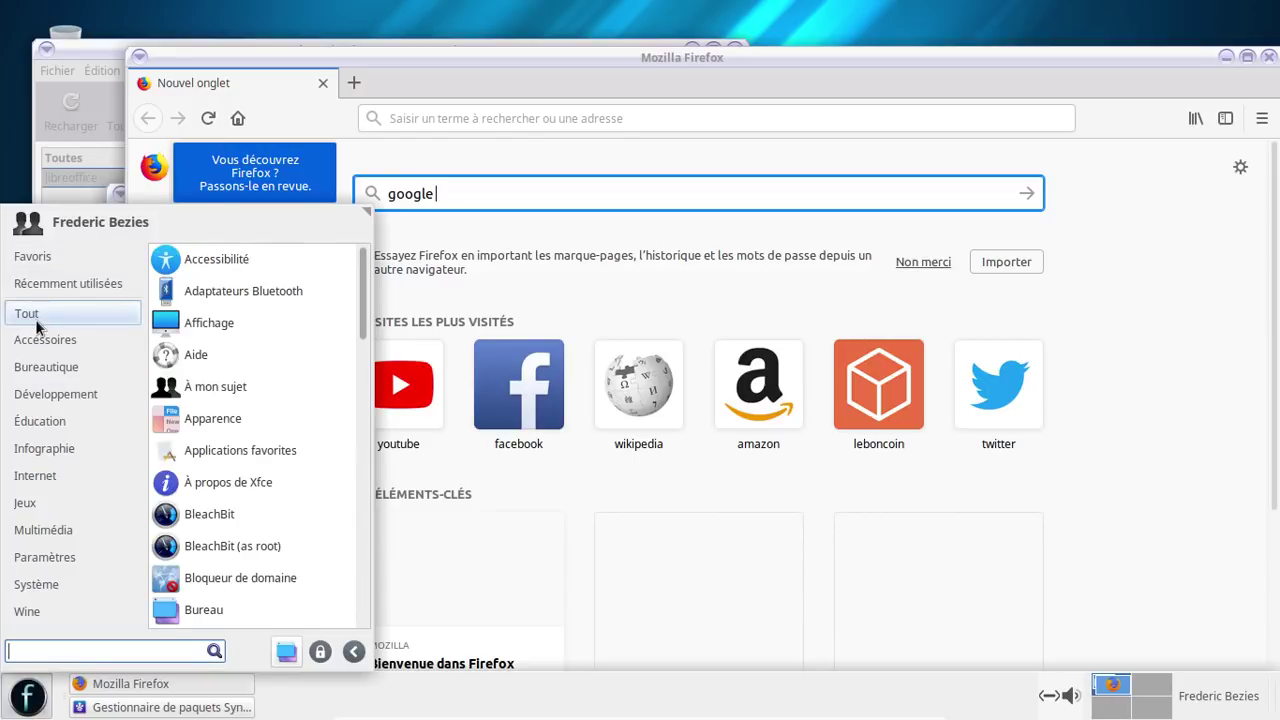
left_click(271, 513)
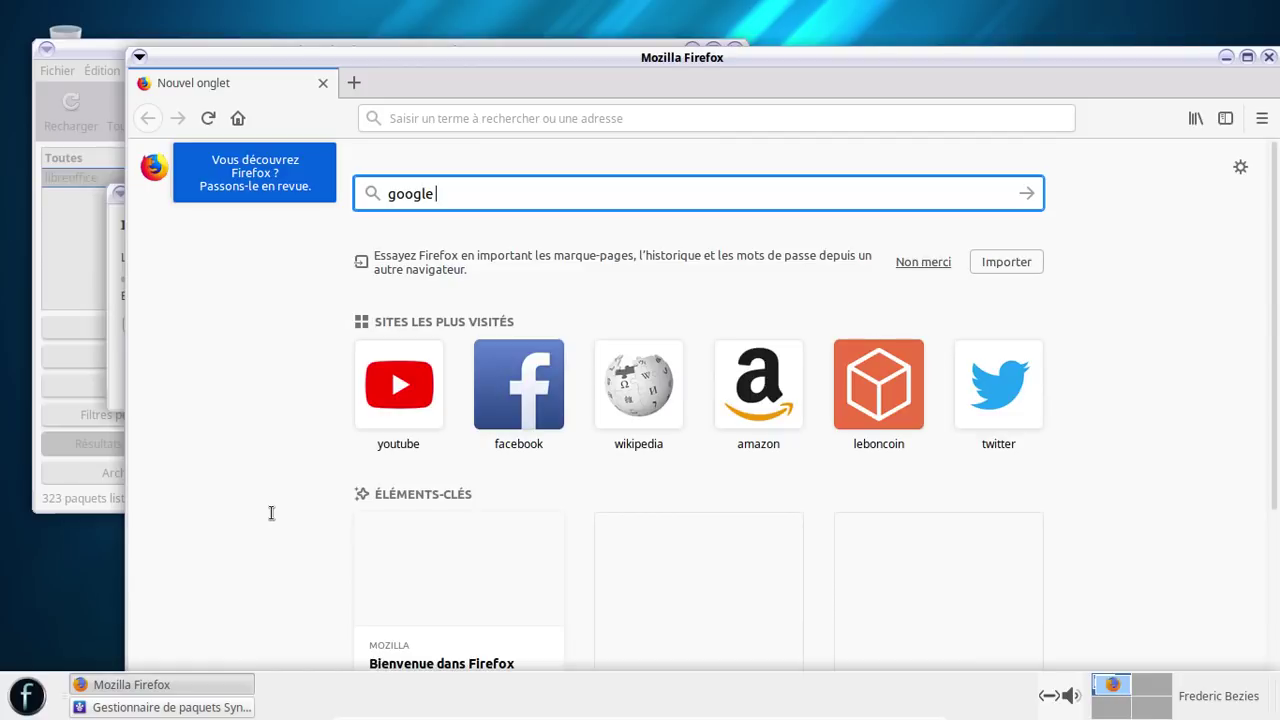
- Close BleachBit's preferences dialog and quit BleachBit
left_click(22, 705)
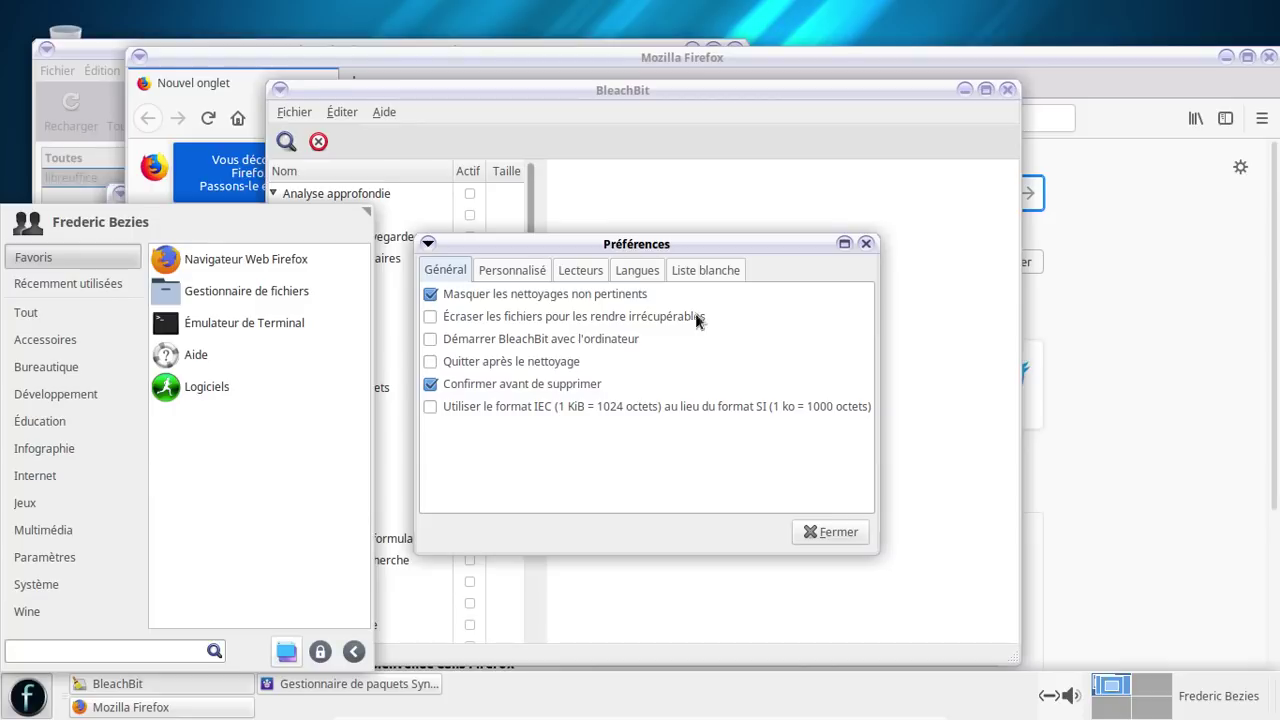
left_click(864, 243)
left_click(864, 243)
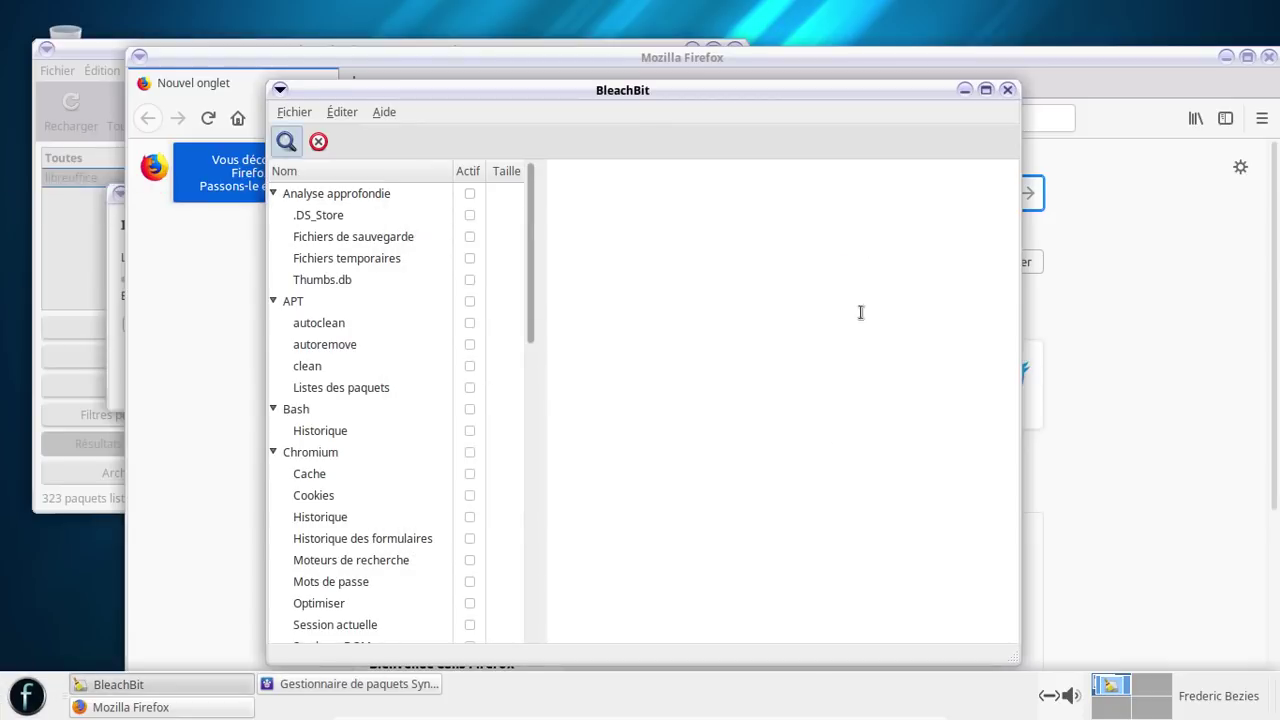
left_click(1007, 90)
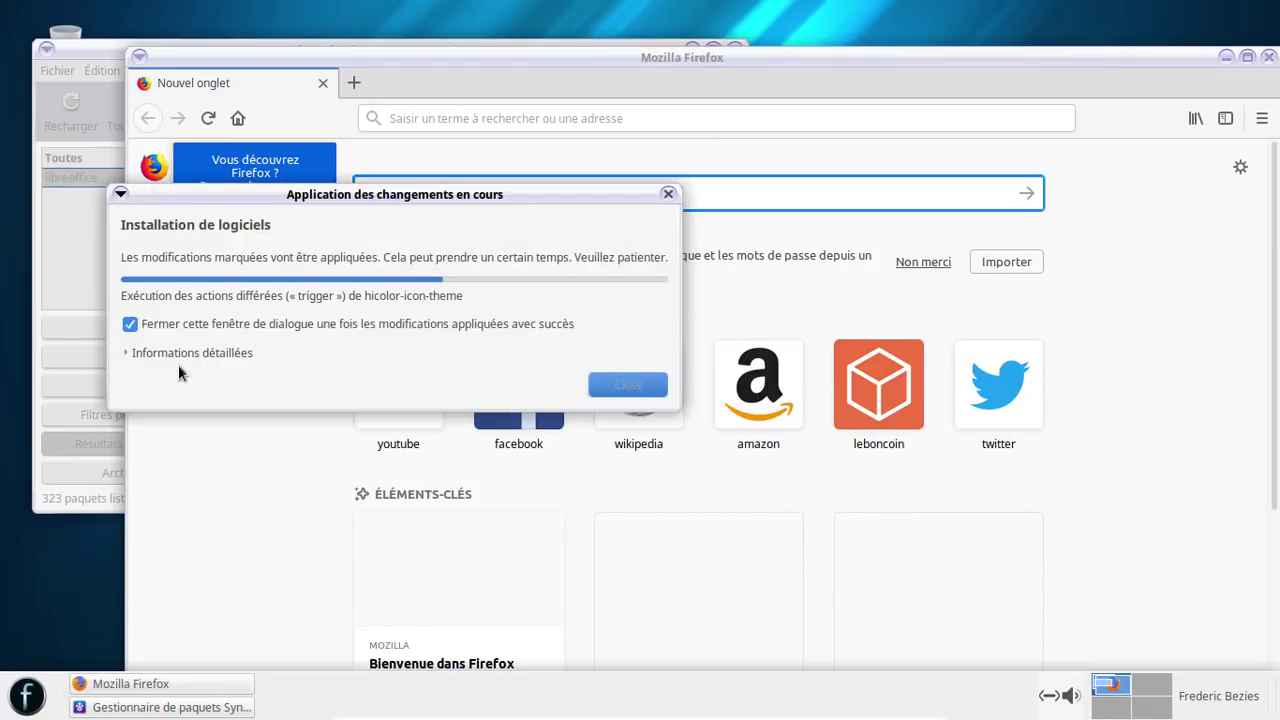
- Expand and collapse the detailed installation log while the libreoffice install finishes
left_click(133, 351)
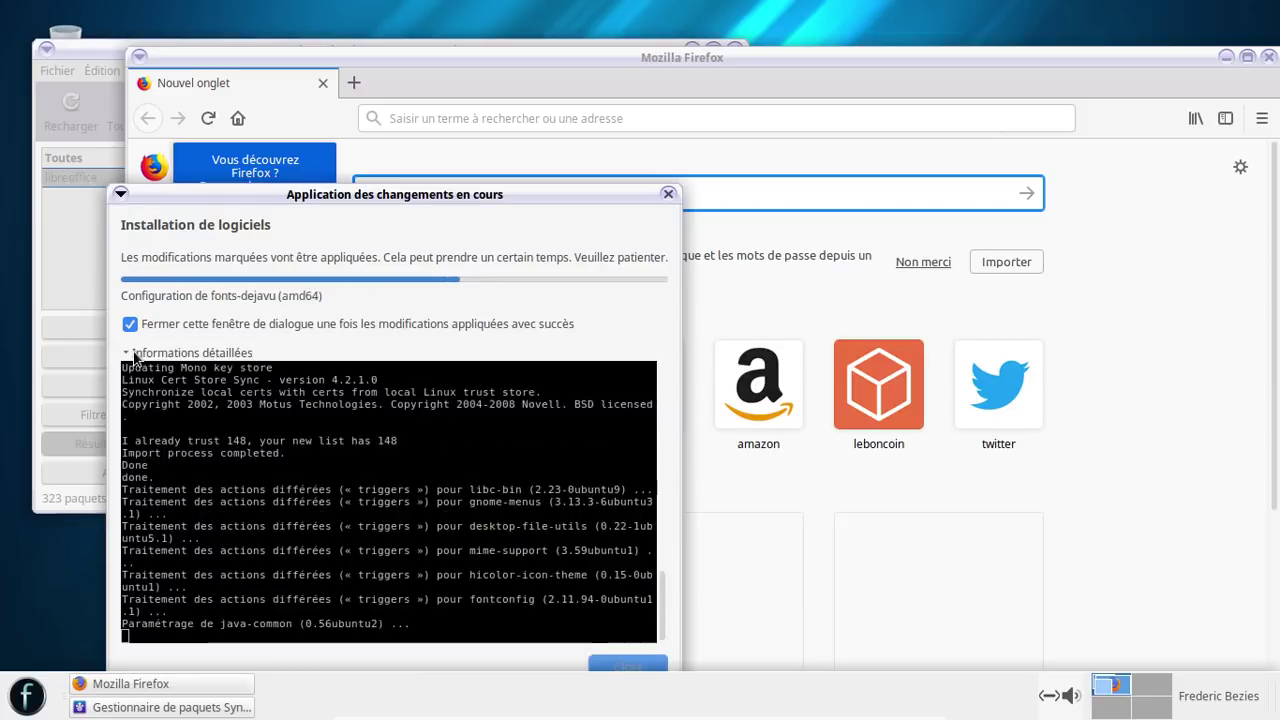
left_click(133, 352)
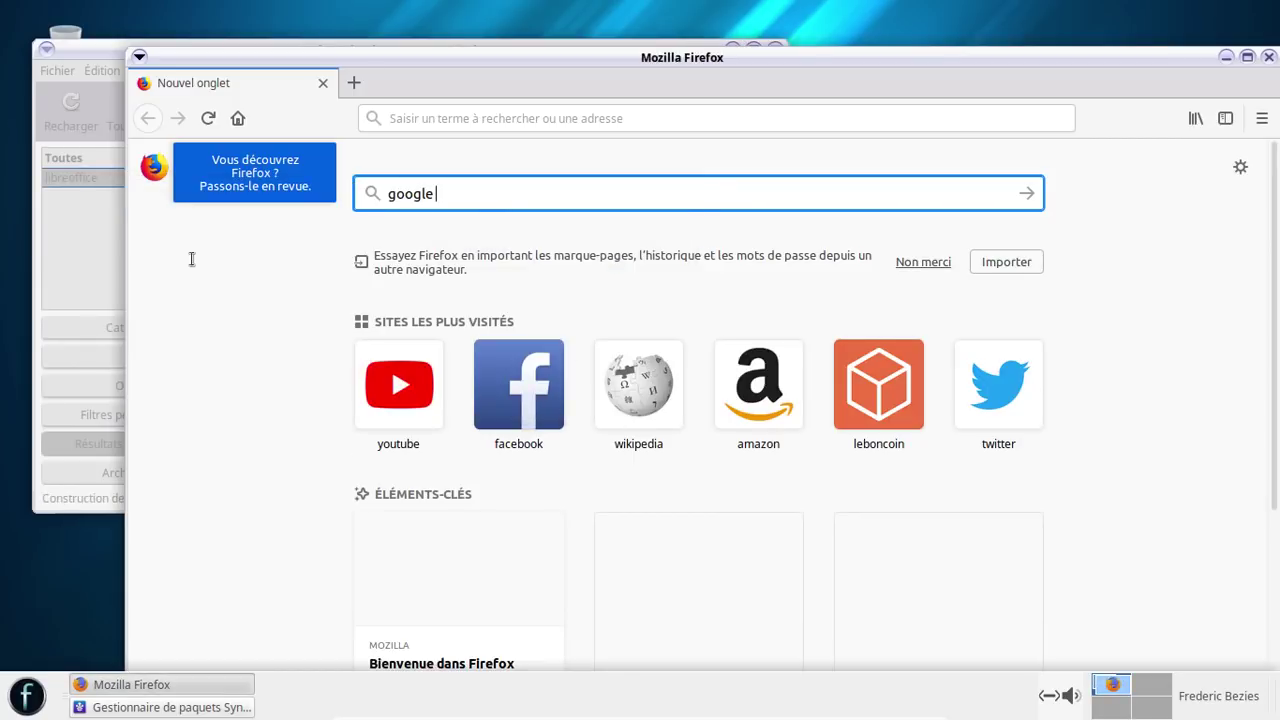
- Switch back and forth between Synaptic and Firefox while the package list refreshes
left_click(66, 269)
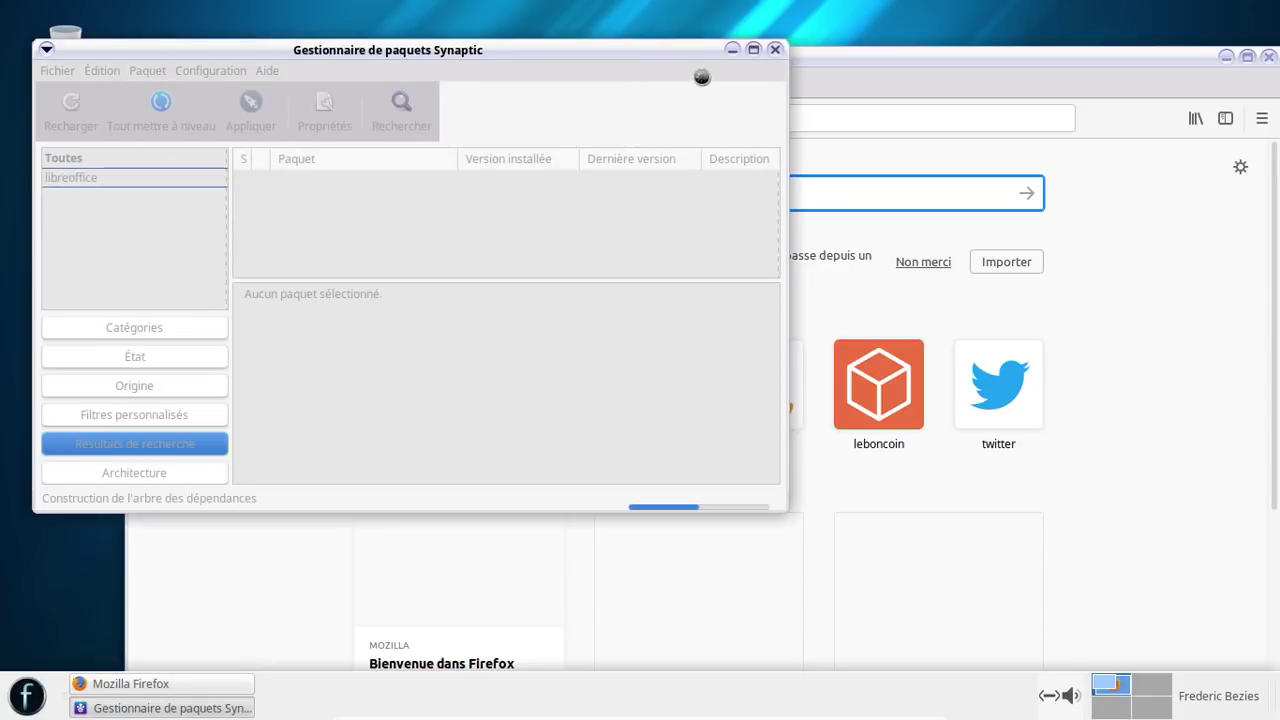
left_click(731, 49)
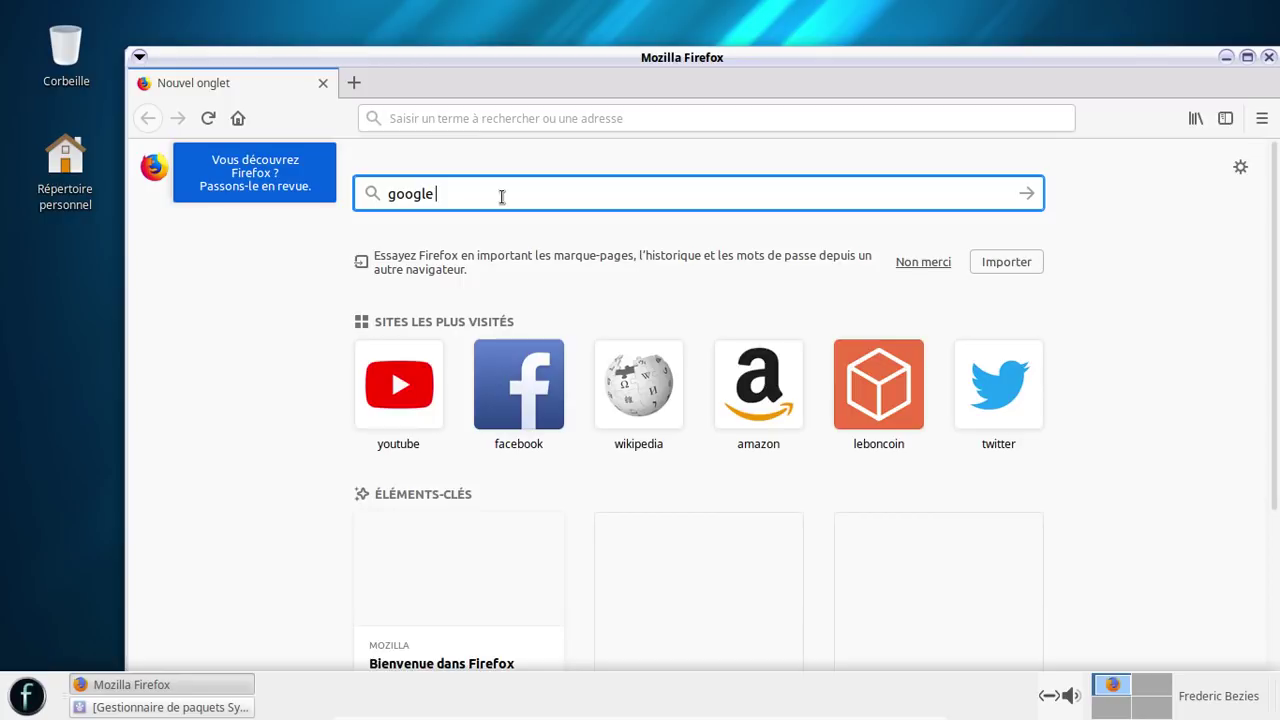
key("alt+Tab")
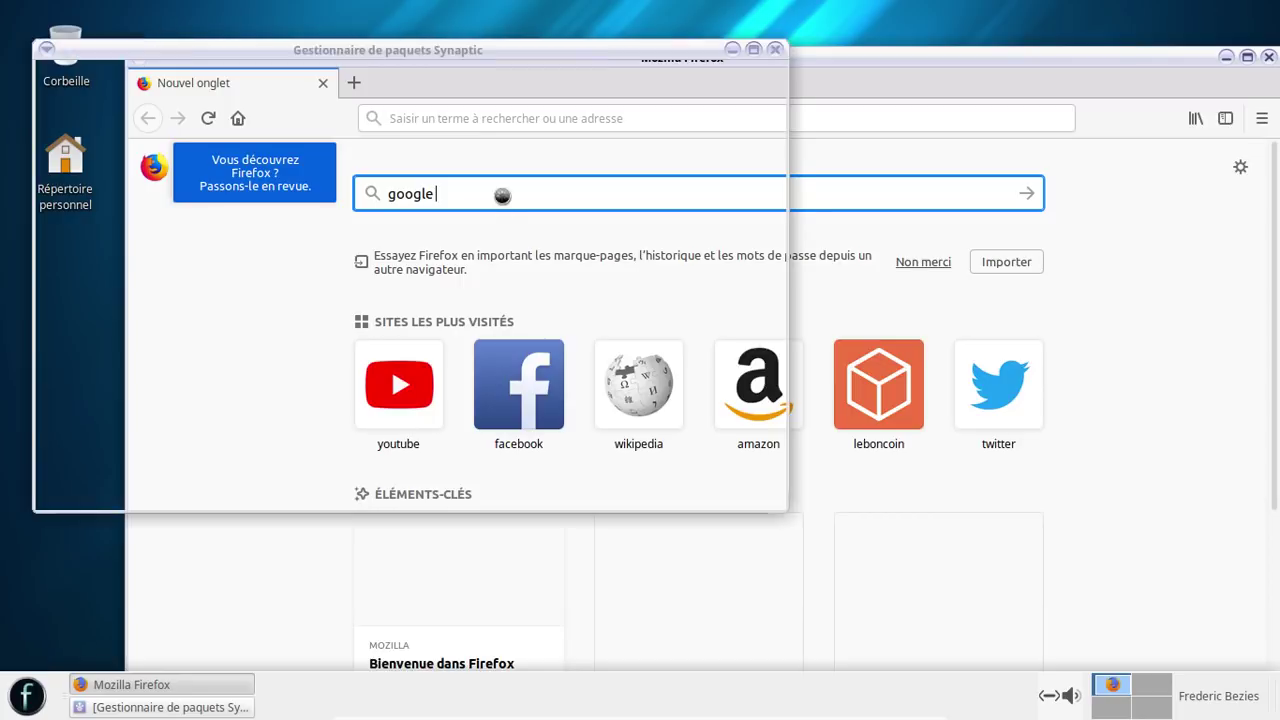
key("alt+Tab")
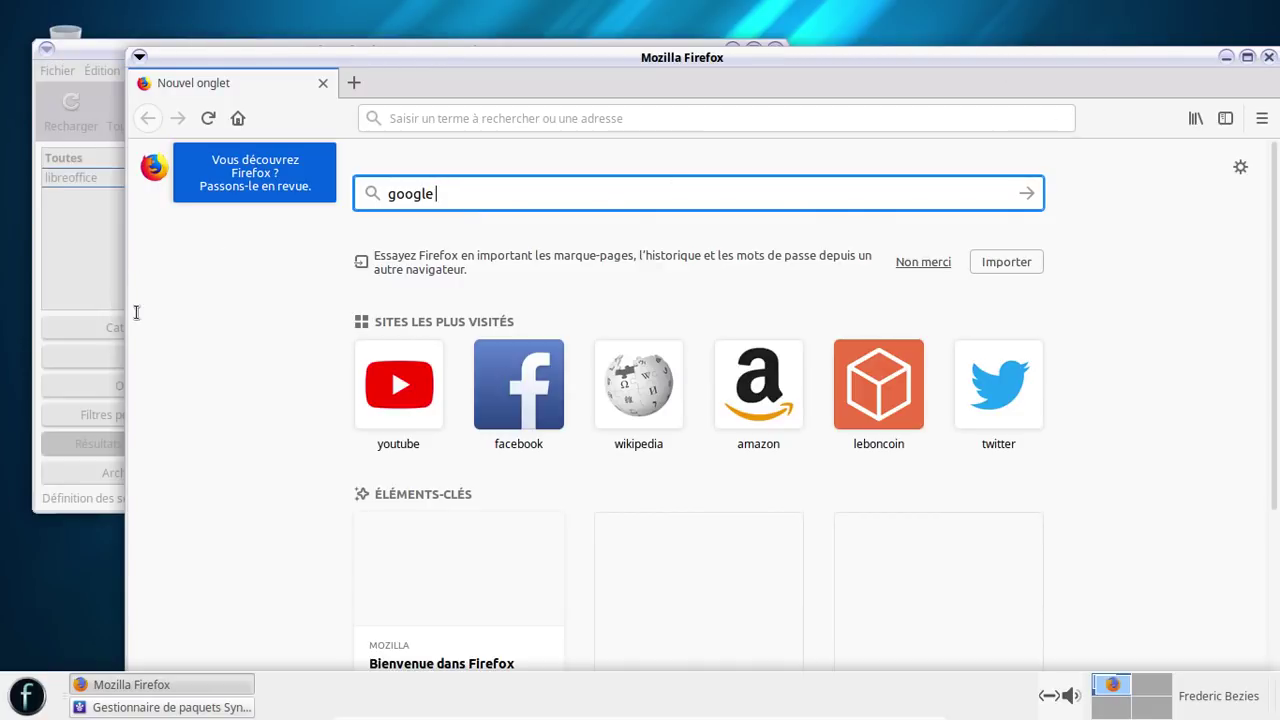
left_click(95, 260)
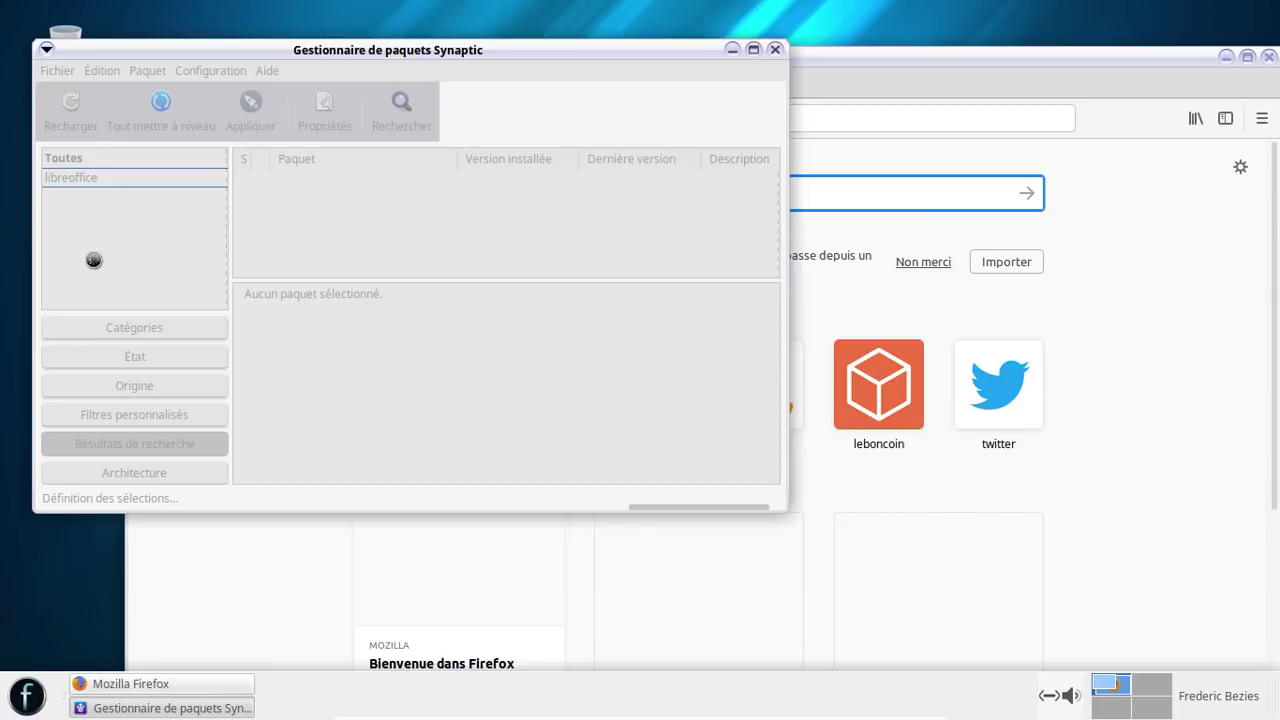
left_click(856, 64)
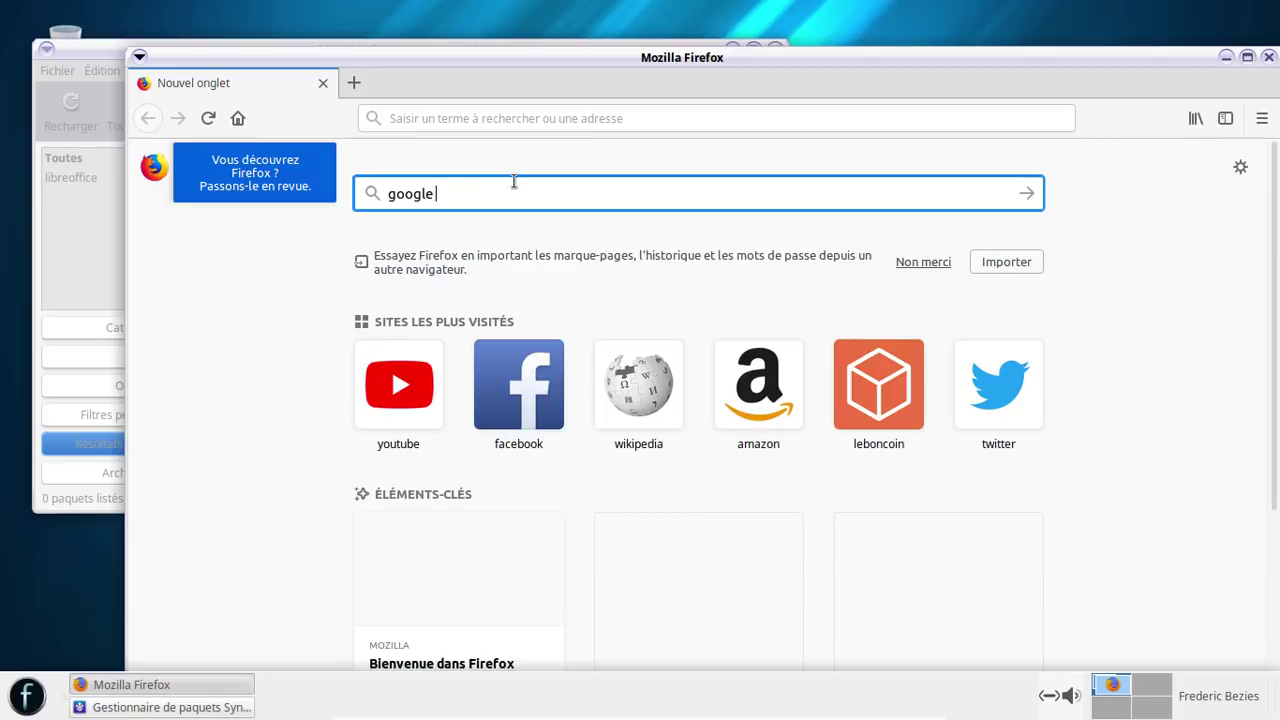
left_click(75, 253)
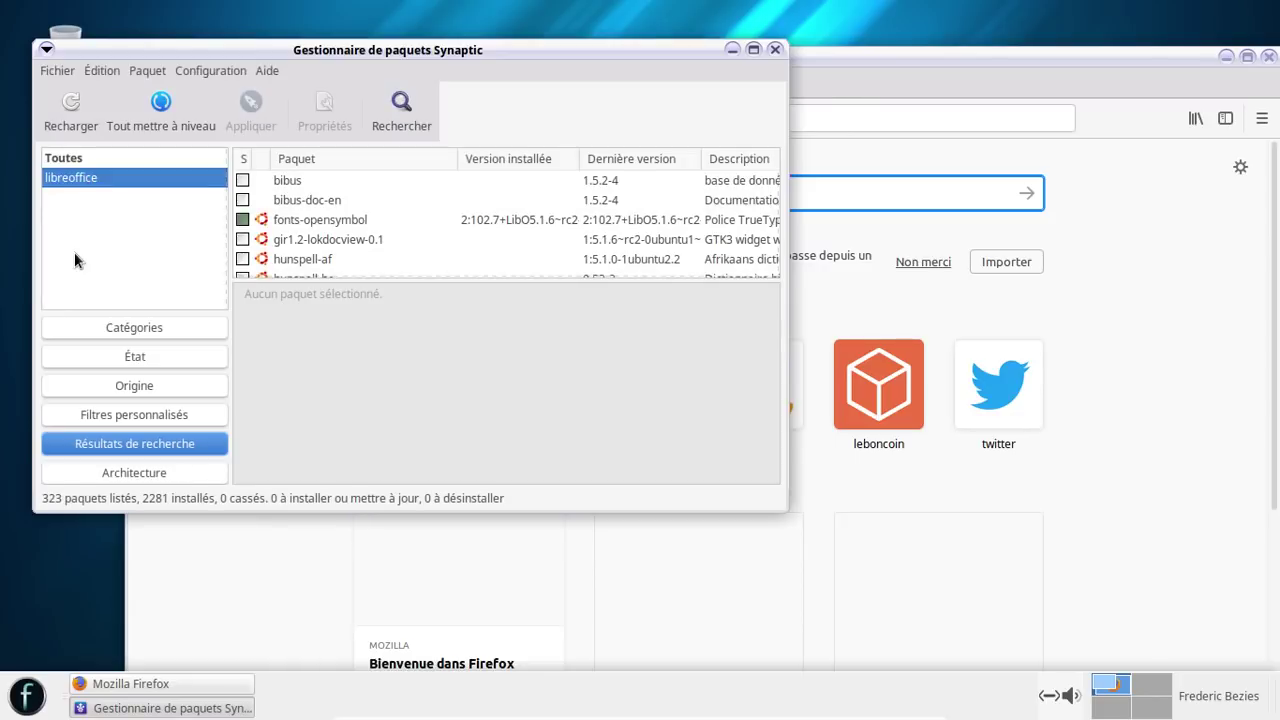
left_click(862, 83)
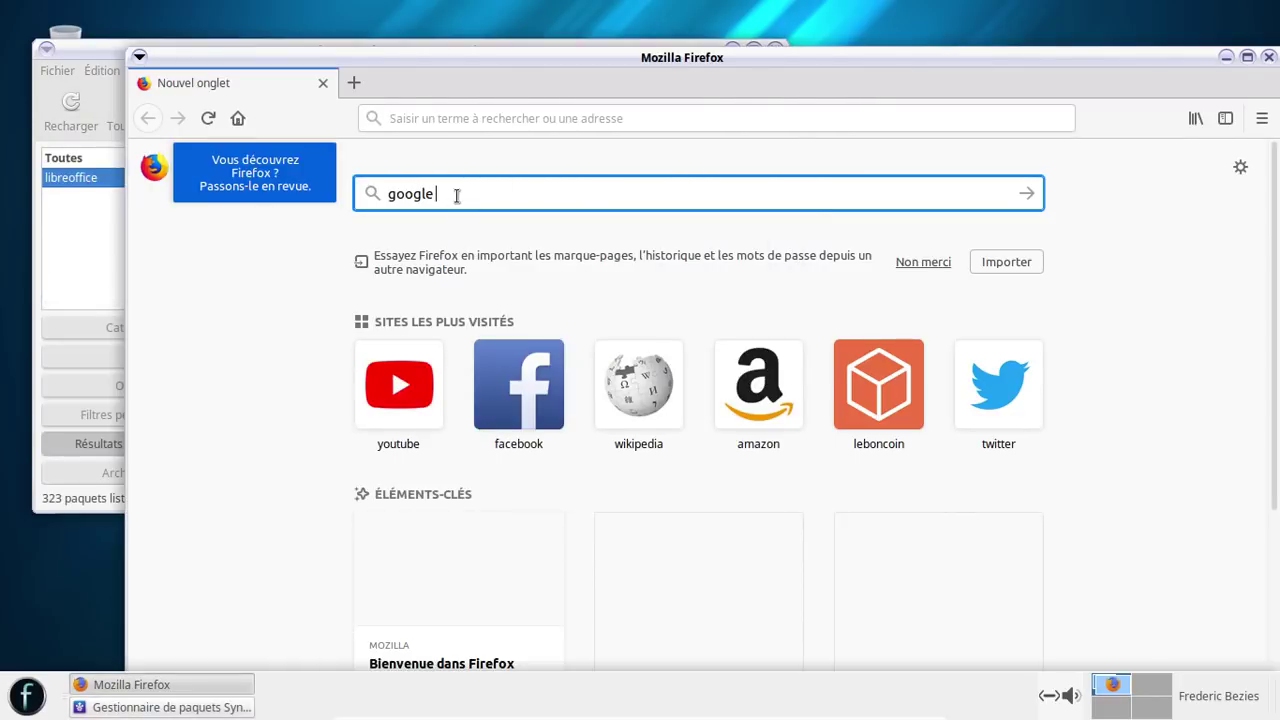
- Close Synaptic and move the Firefox window up and to the left
left_click(94, 57)
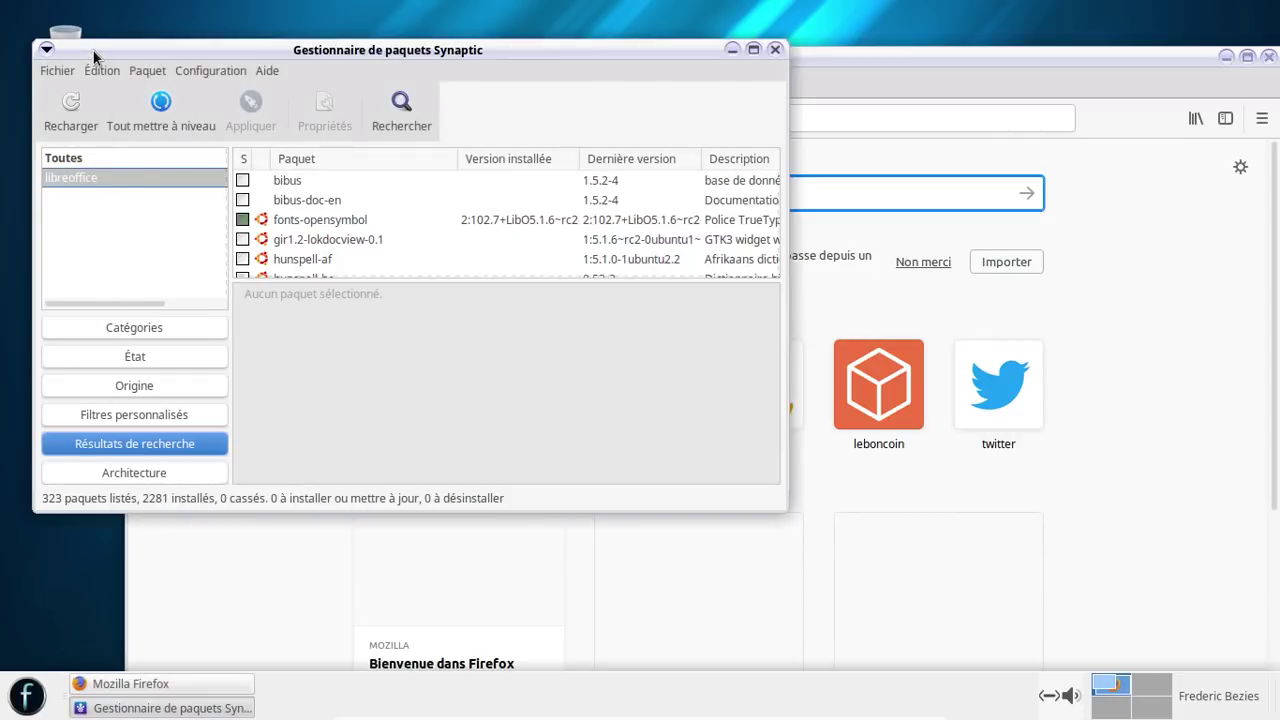
left_click(775, 49)
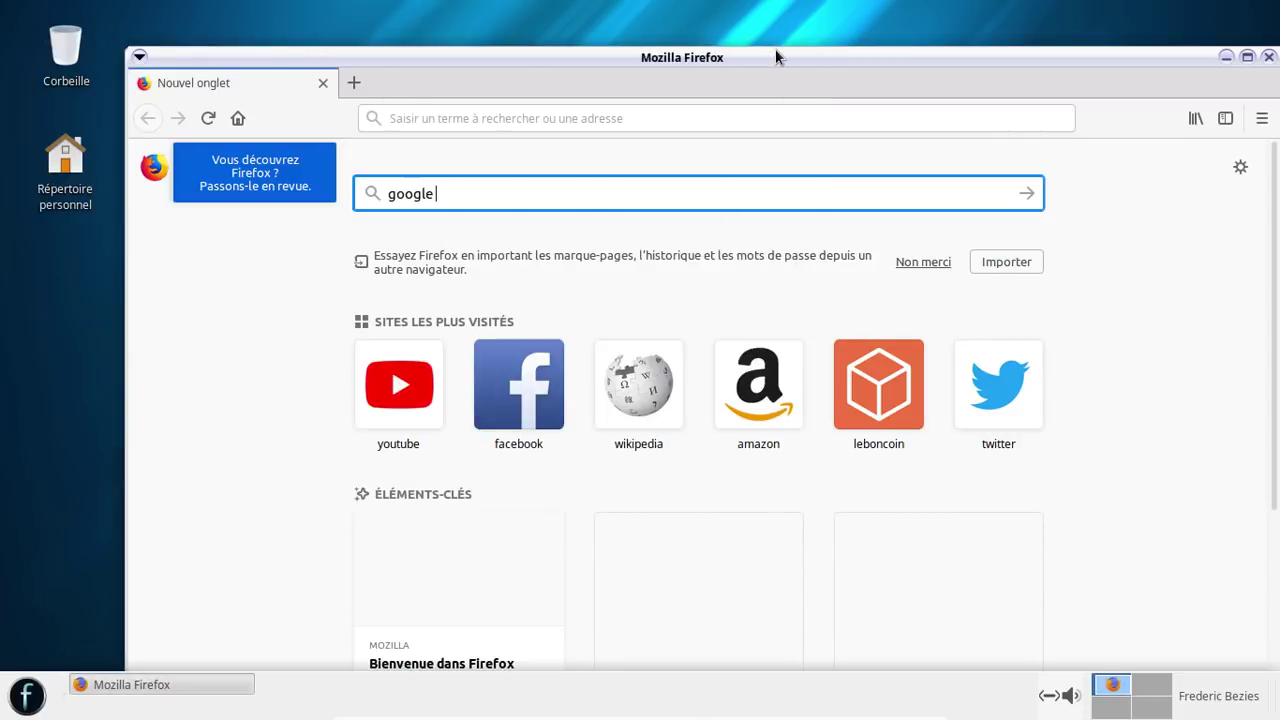
left_click_drag(650, 60, 590, 28)
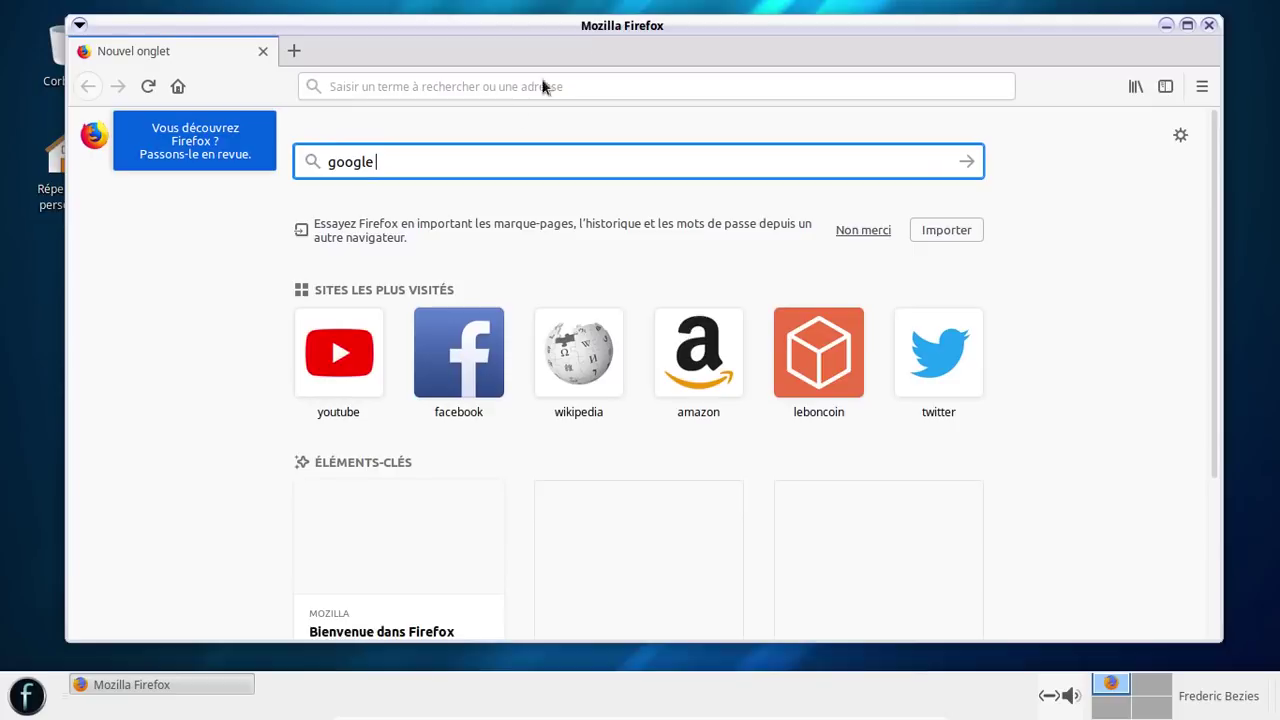
- Replace the old tab with a new one and search 'google chrome' from the address bar
left_click(290, 50)
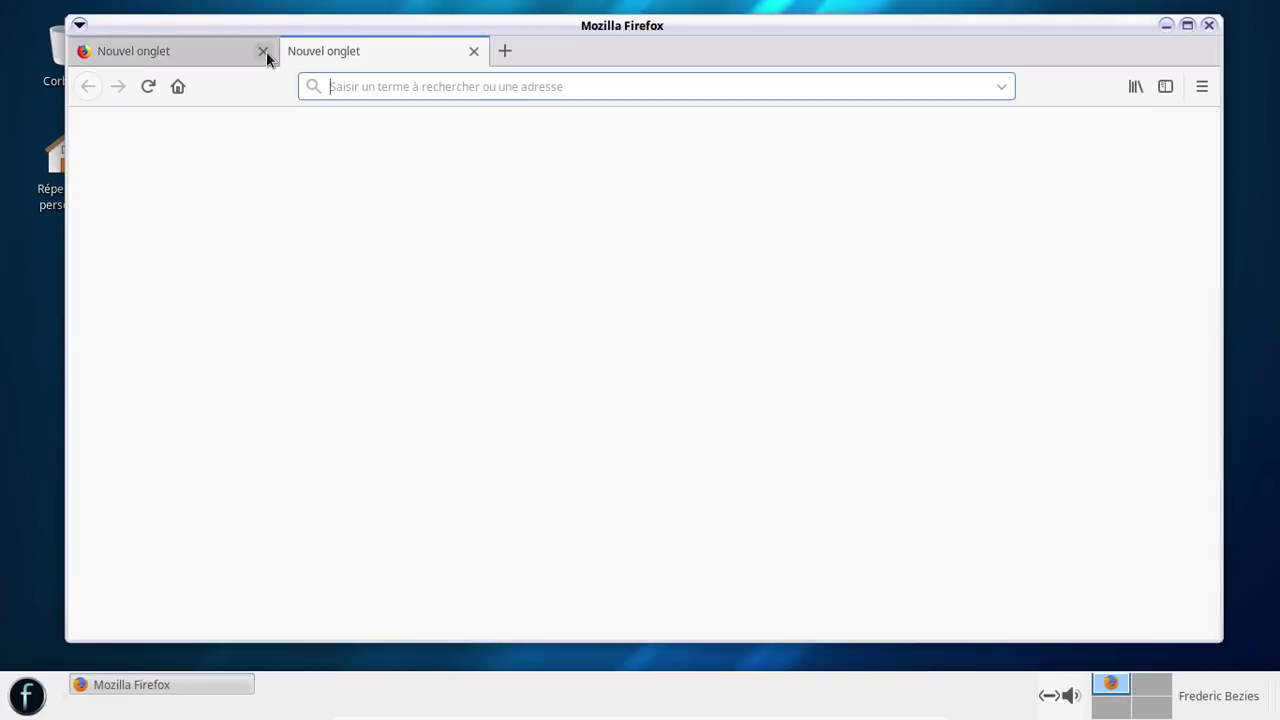
left_click(264, 51)
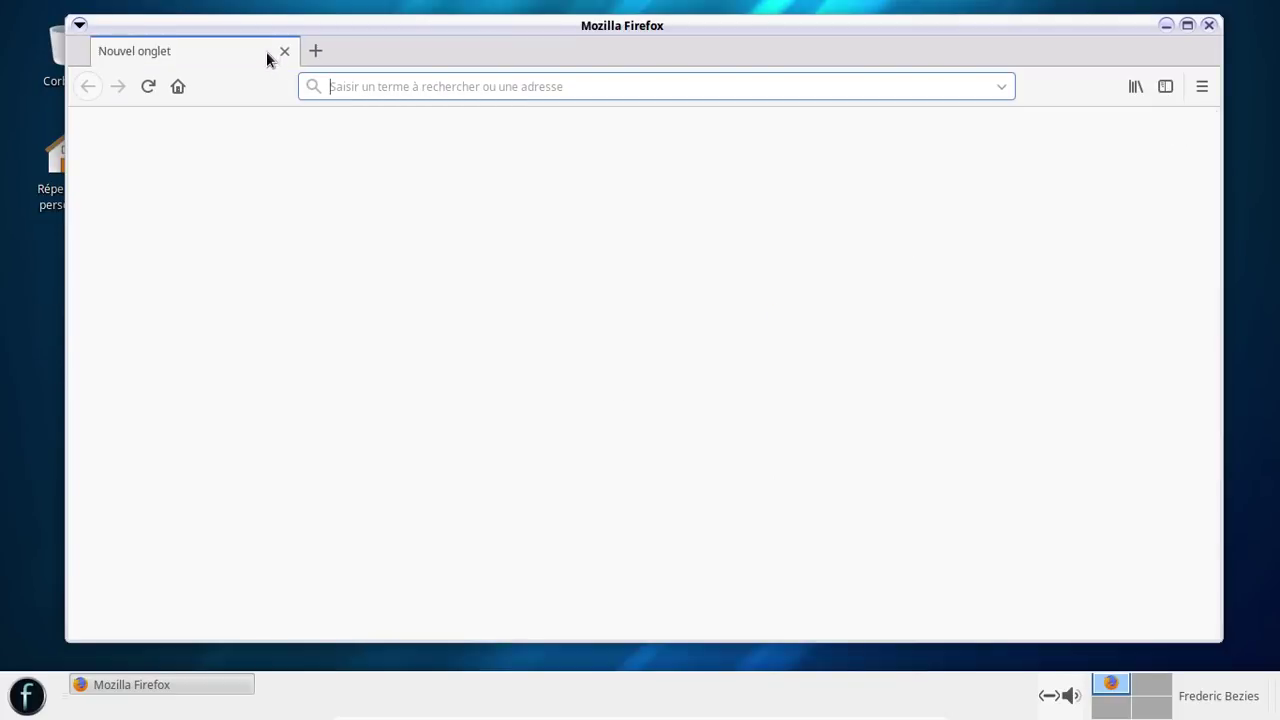
left_click(361, 84)
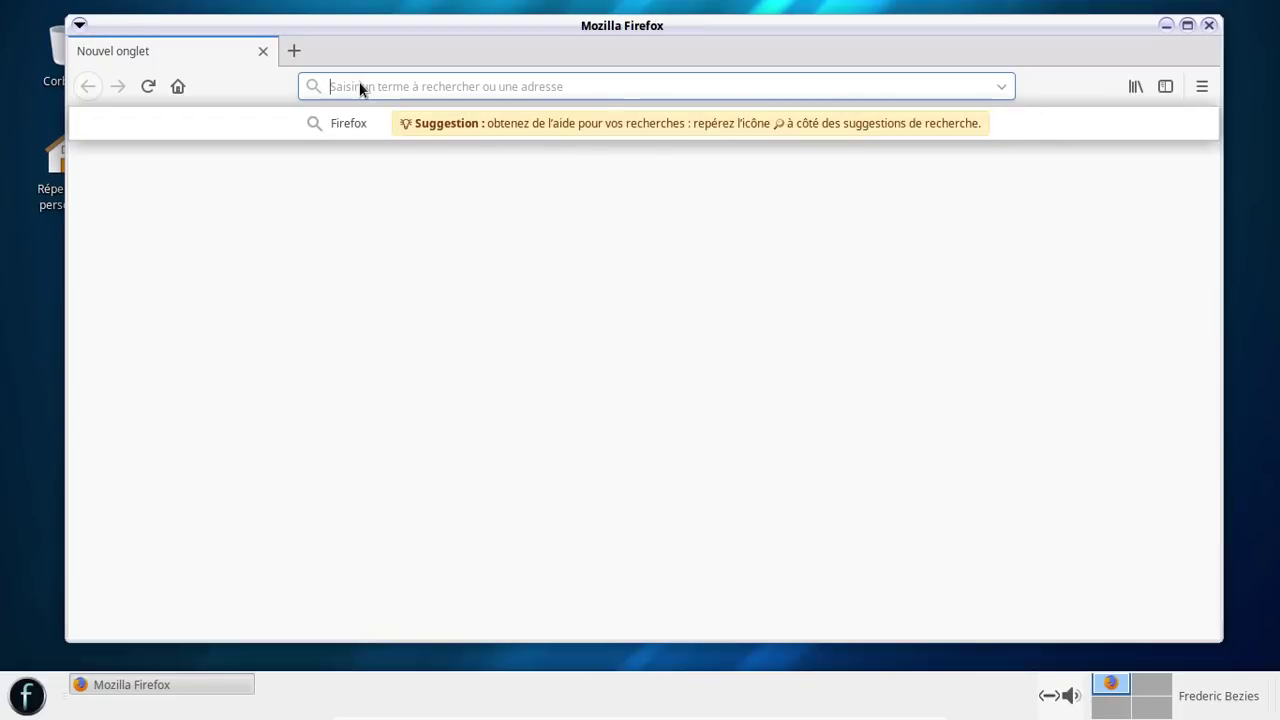
type("google chrome")
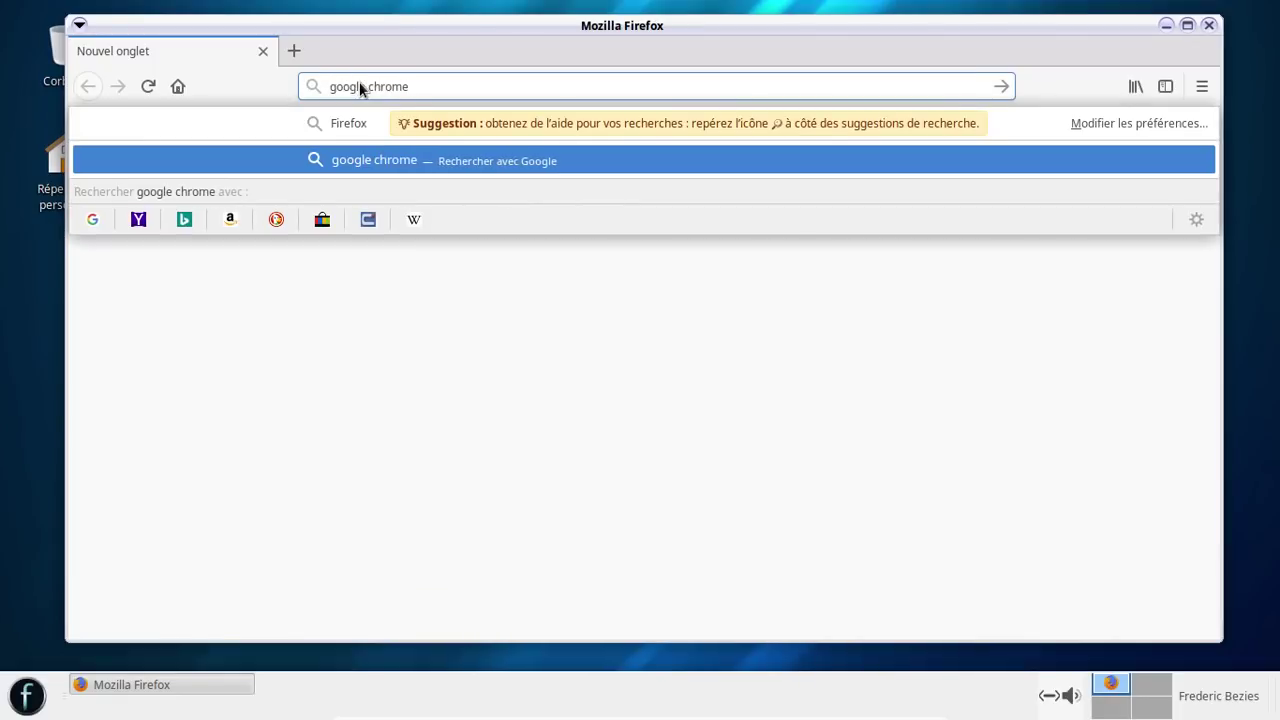
key("Return")
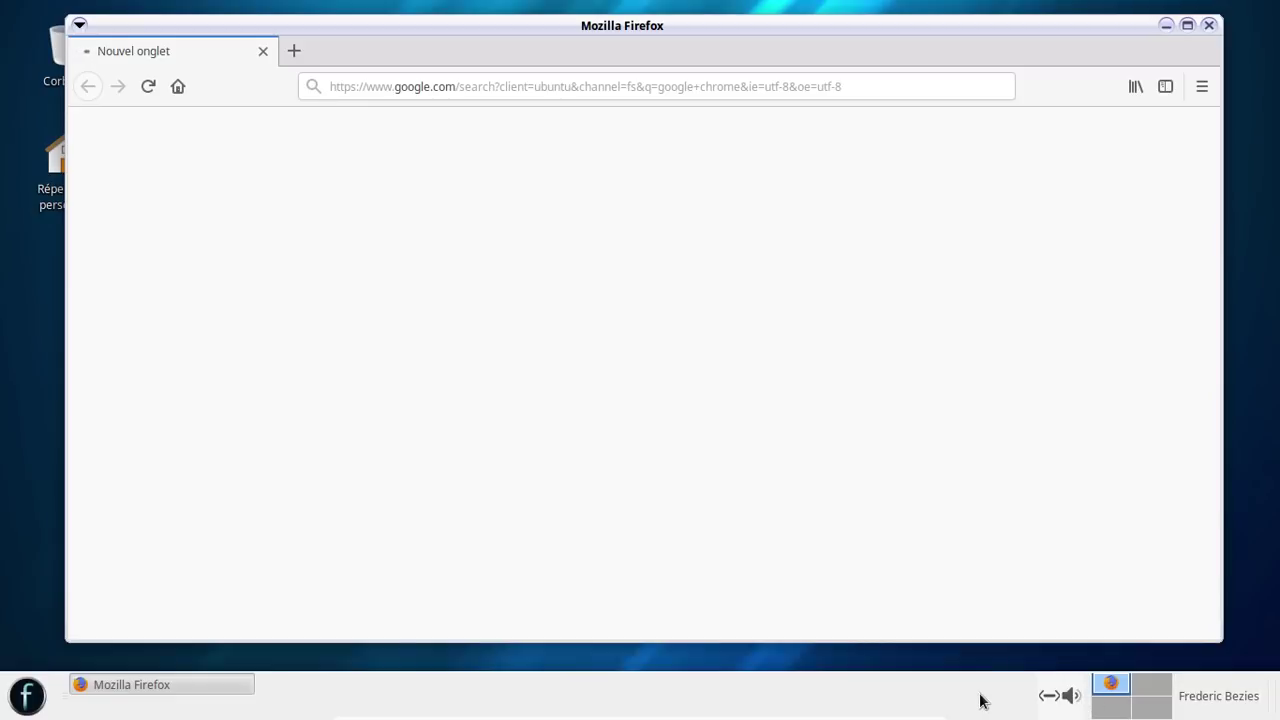
- Minimize Firefox, then restore it from the taskbar showing the google chrome results
left_click(1214, 694)
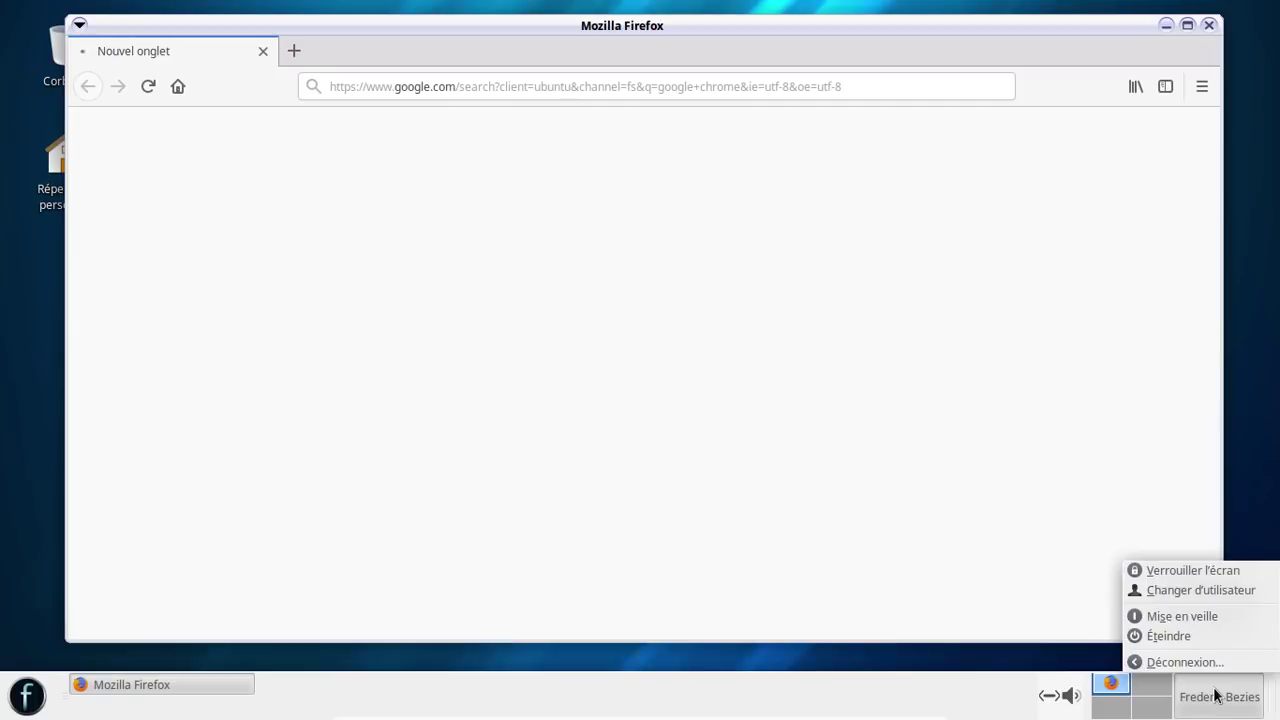
left_click(1147, 684)
left_click(844, 385)
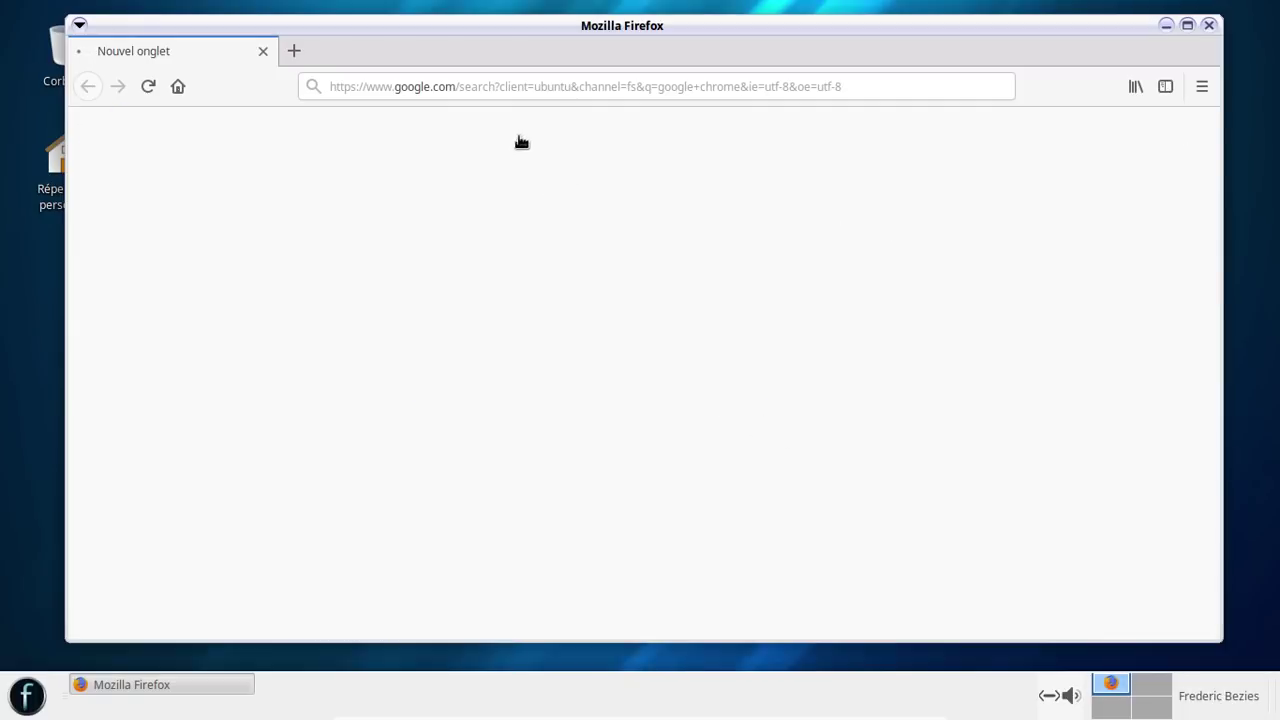
left_click(1166, 25)
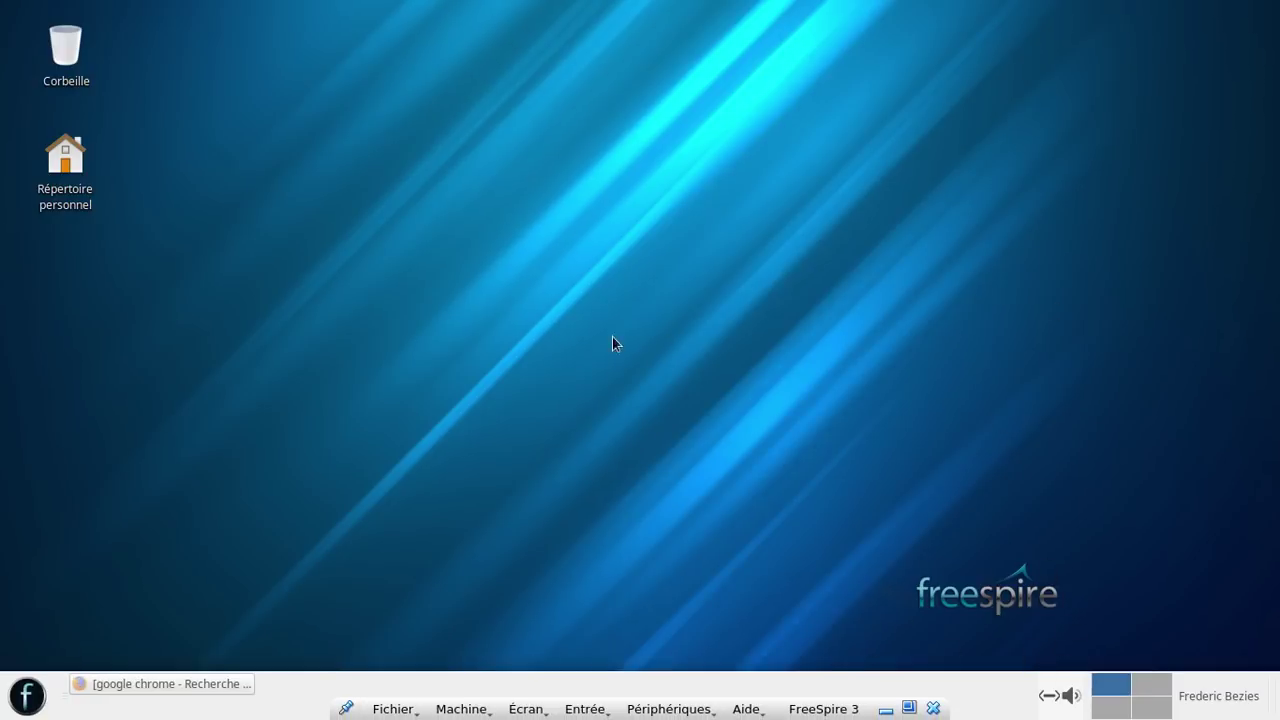
left_click(28, 694)
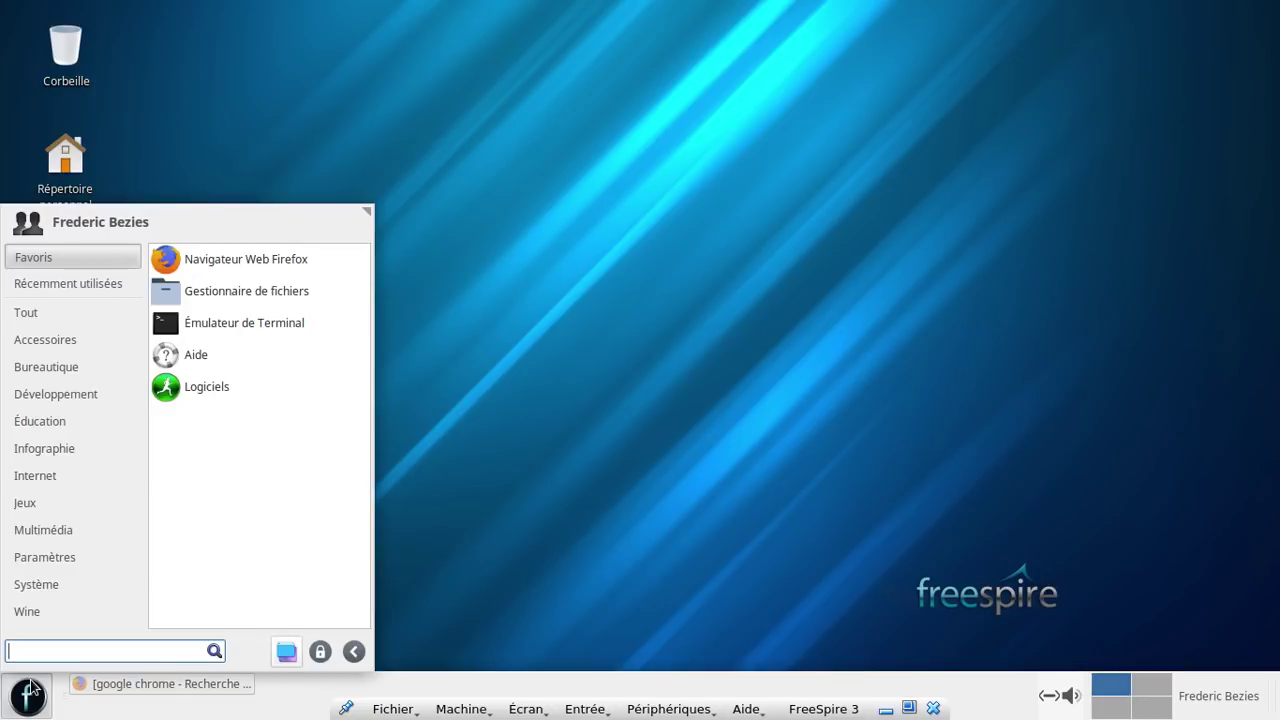
left_click(30, 690)
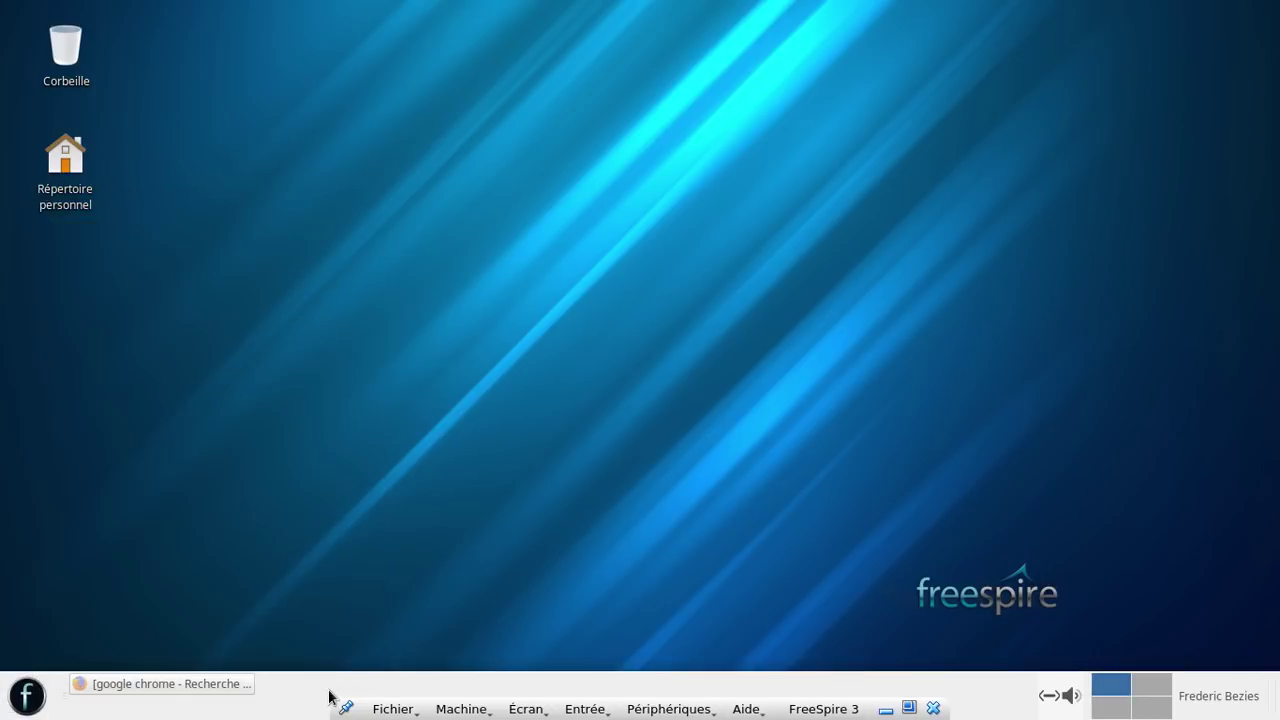
left_click(1213, 706)
left_click(1202, 694)
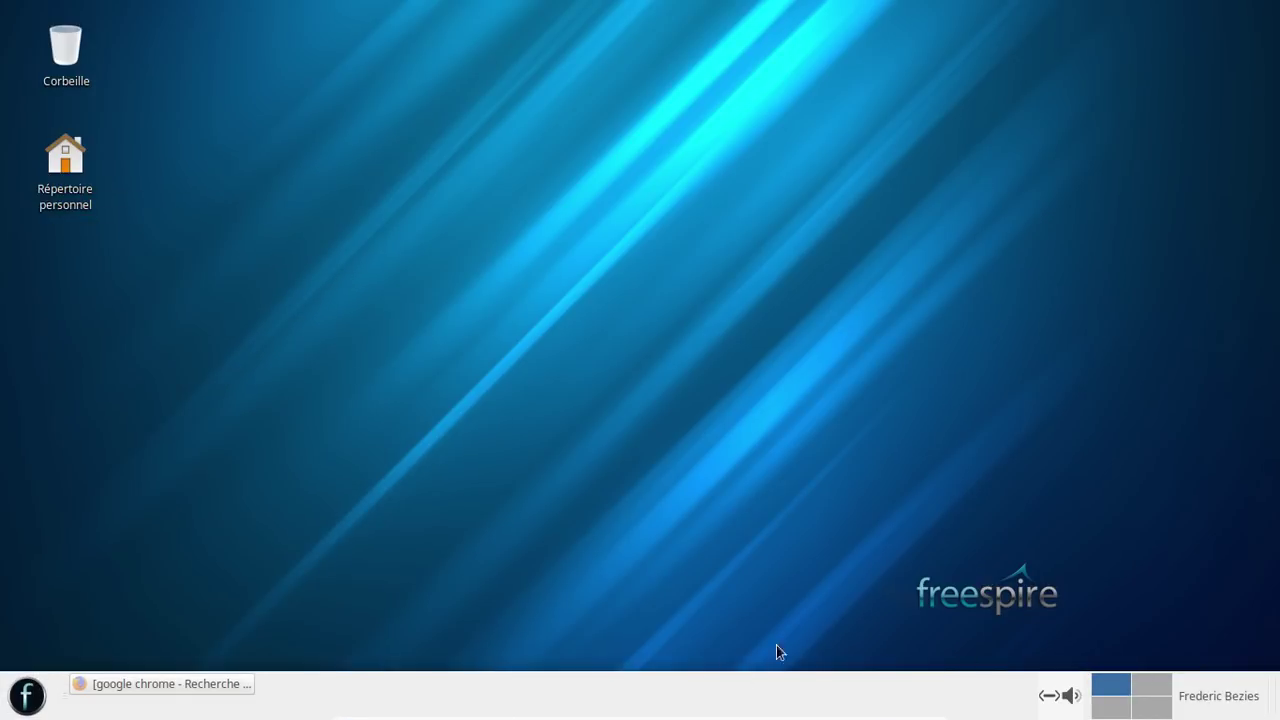
left_click(226, 684)
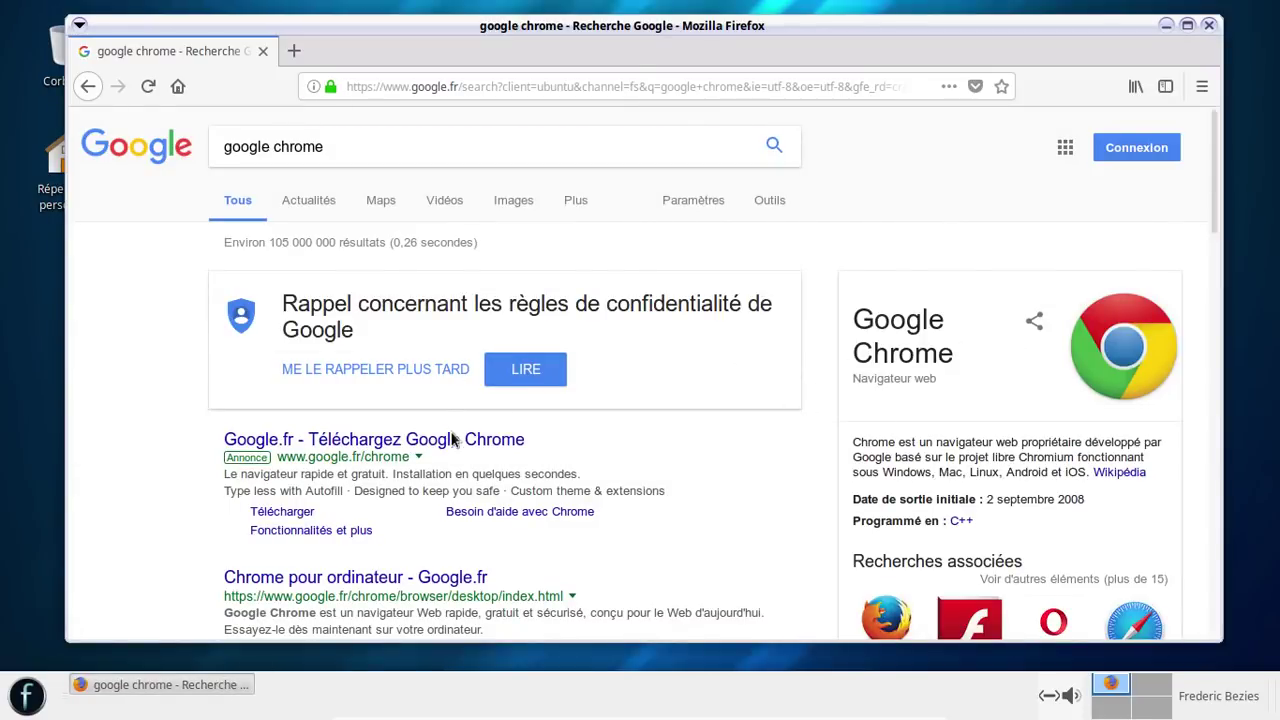
- Open the 'Chrome pour ordinateur' page, choose the Linux download and accept the terms
scroll(611, 426, "down", 2)
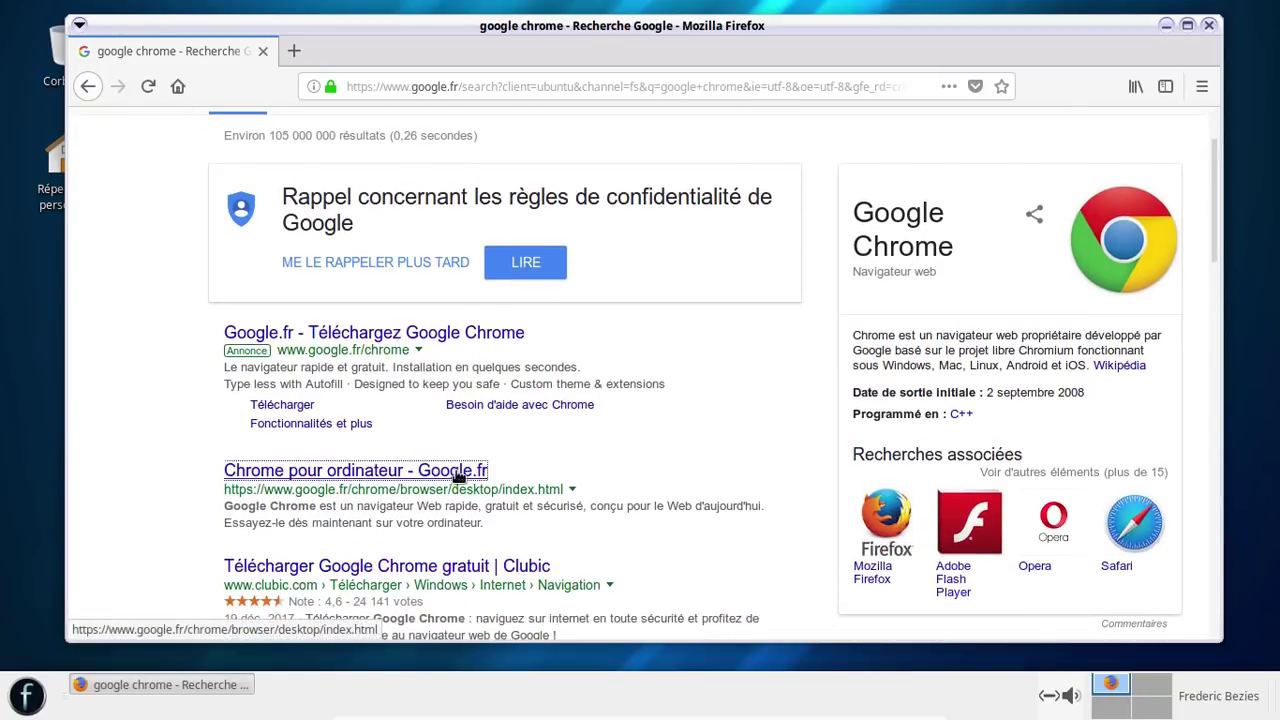
left_click(460, 471)
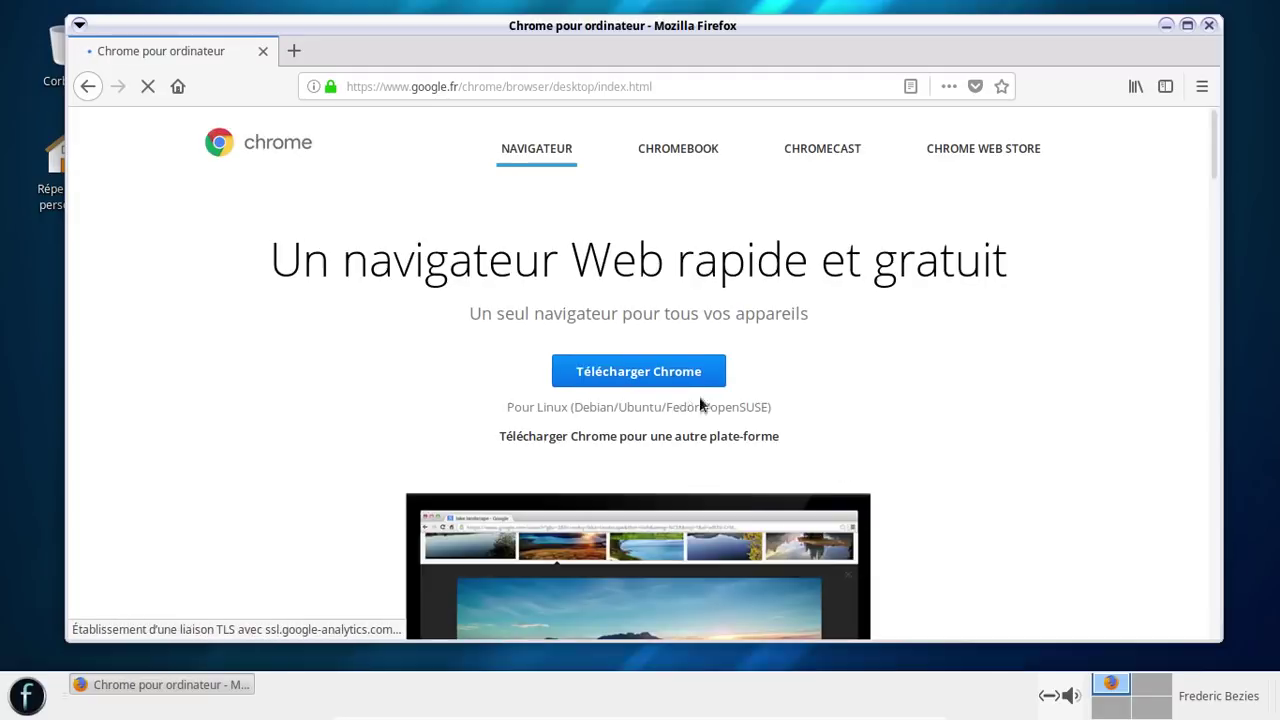
left_click(667, 379)
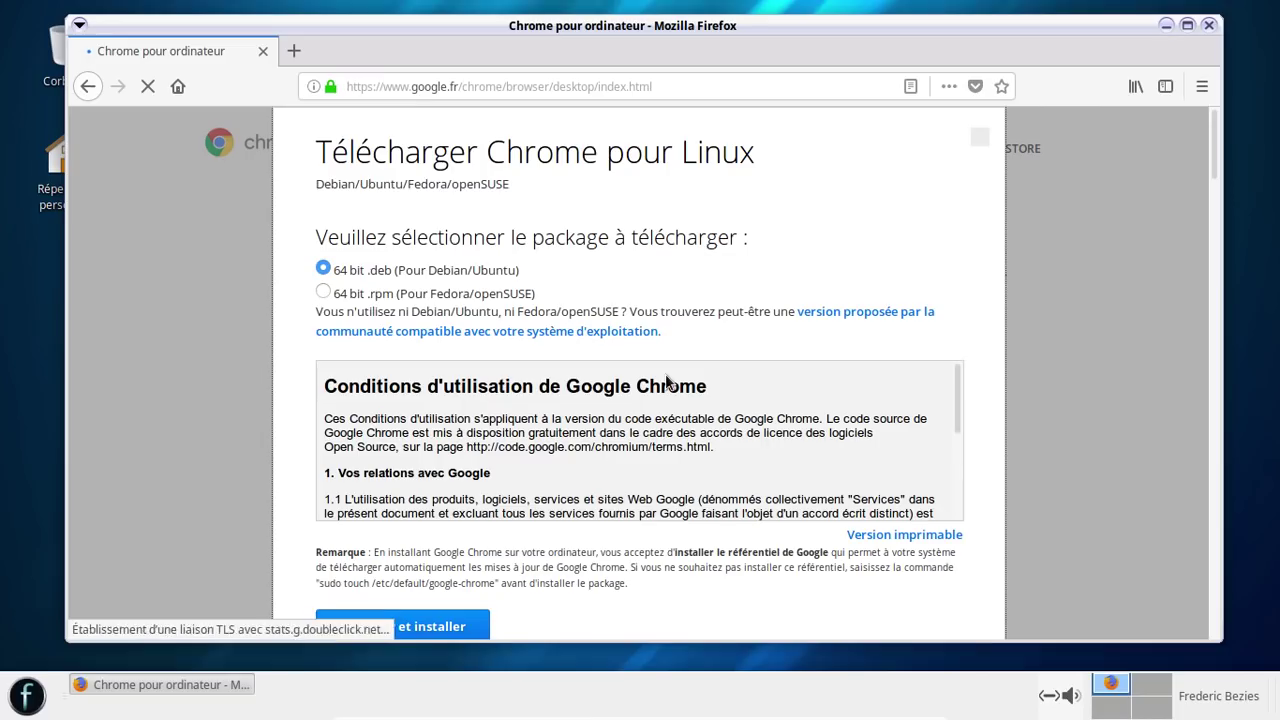
left_click(444, 624)
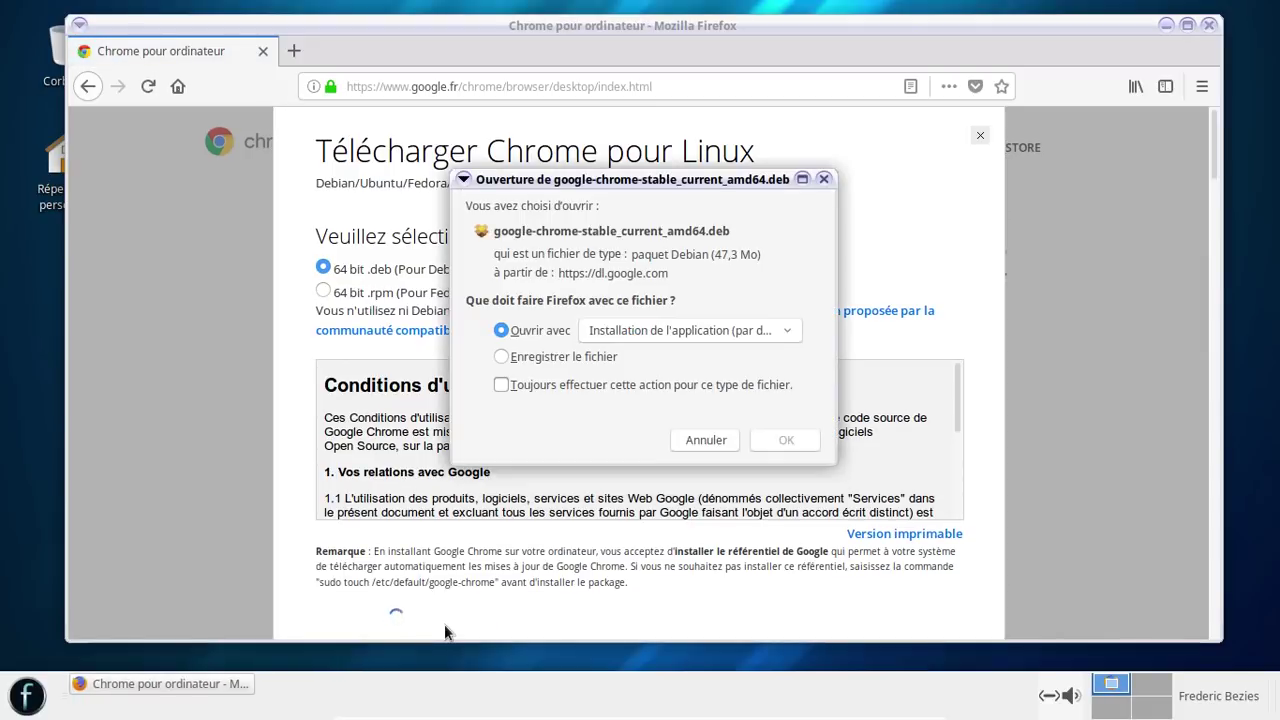
- Save google-chrome-stable_current_amd64.deb to disk, ticking 'Toujours effectuer cette action'
left_click(534, 360)
left_click(528, 331)
left_click(673, 329)
left_click(671, 331)
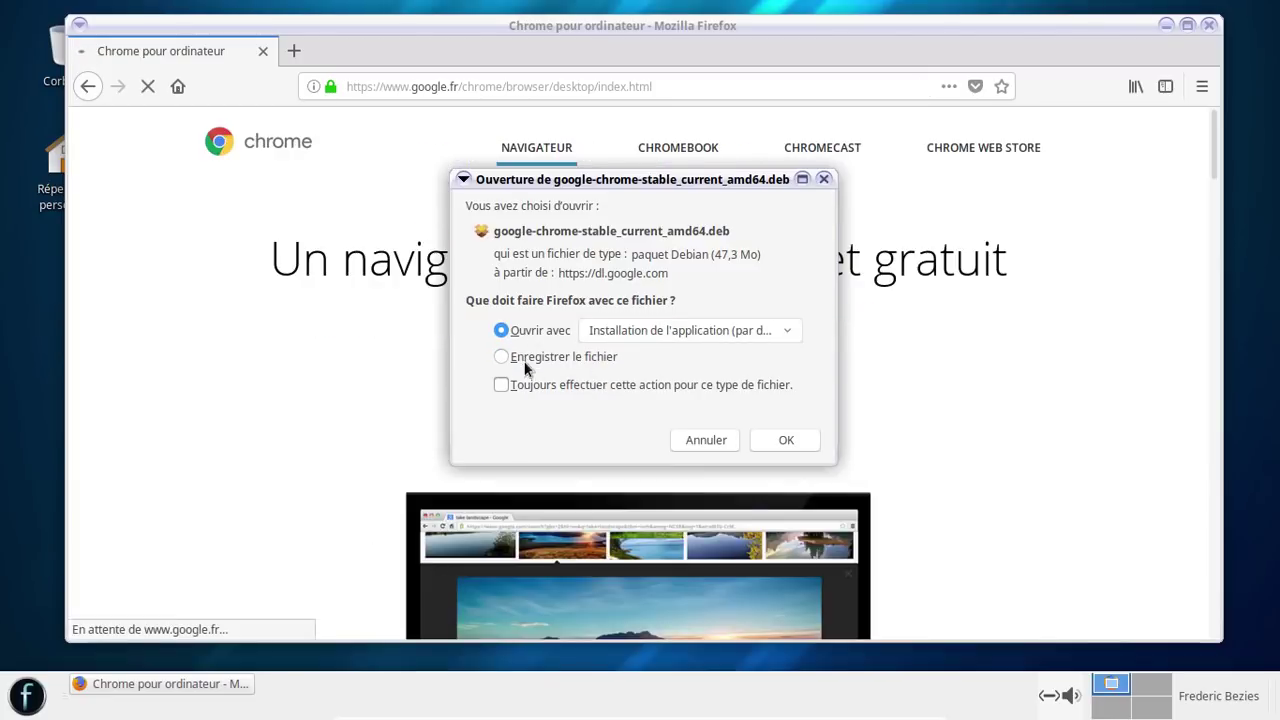
left_click(525, 362)
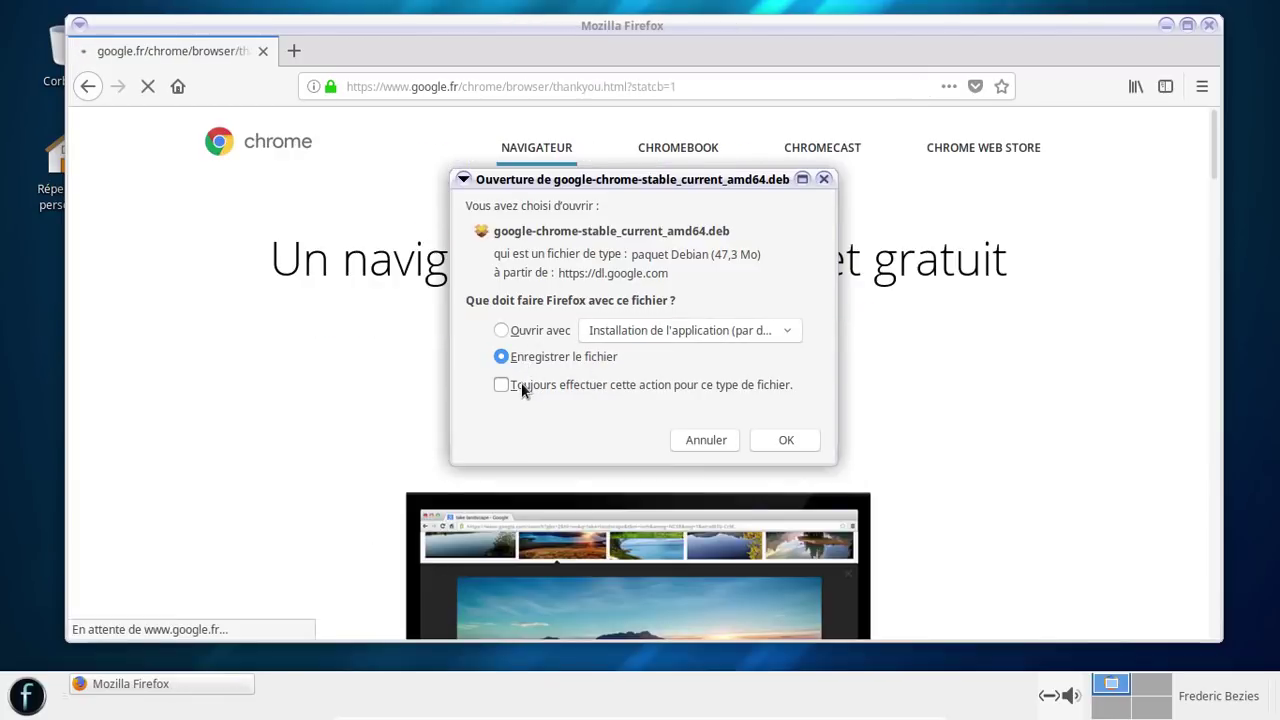
left_click(521, 384)
left_click(776, 476)
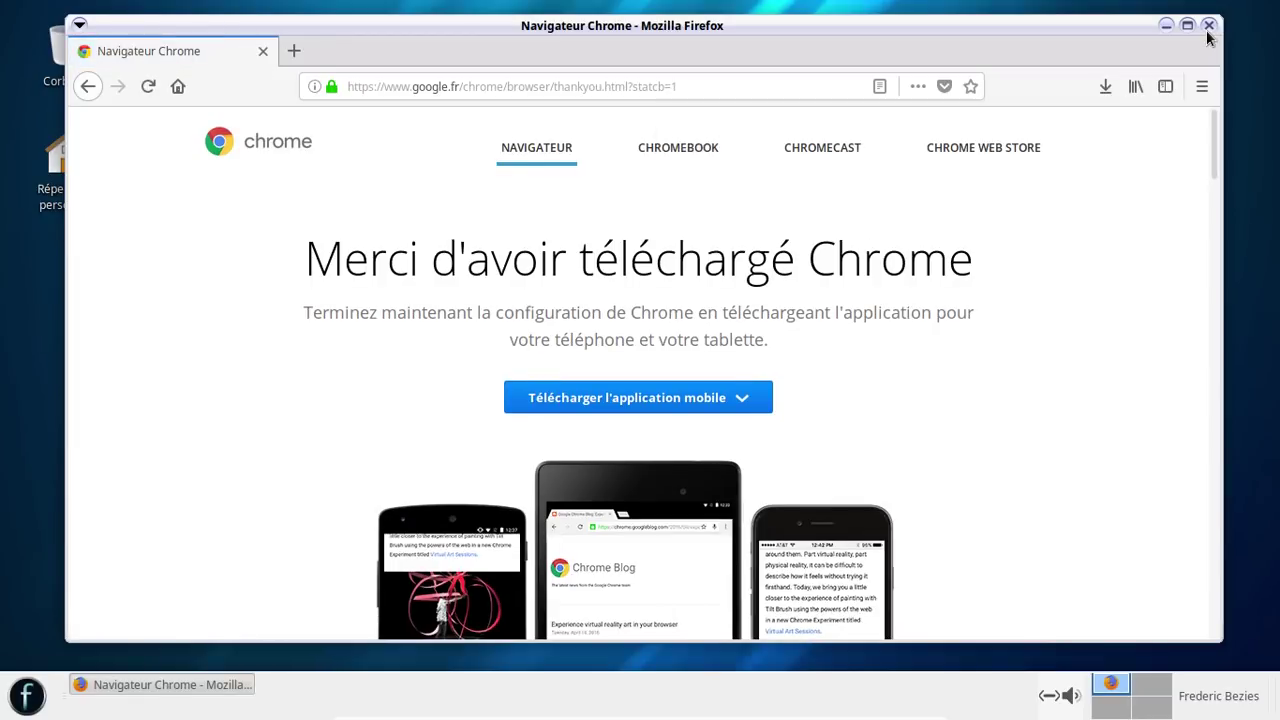
- Close Firefox and open the Chrome .deb from Téléchargements with Installateur de paquets GDebi
left_click(1207, 28)
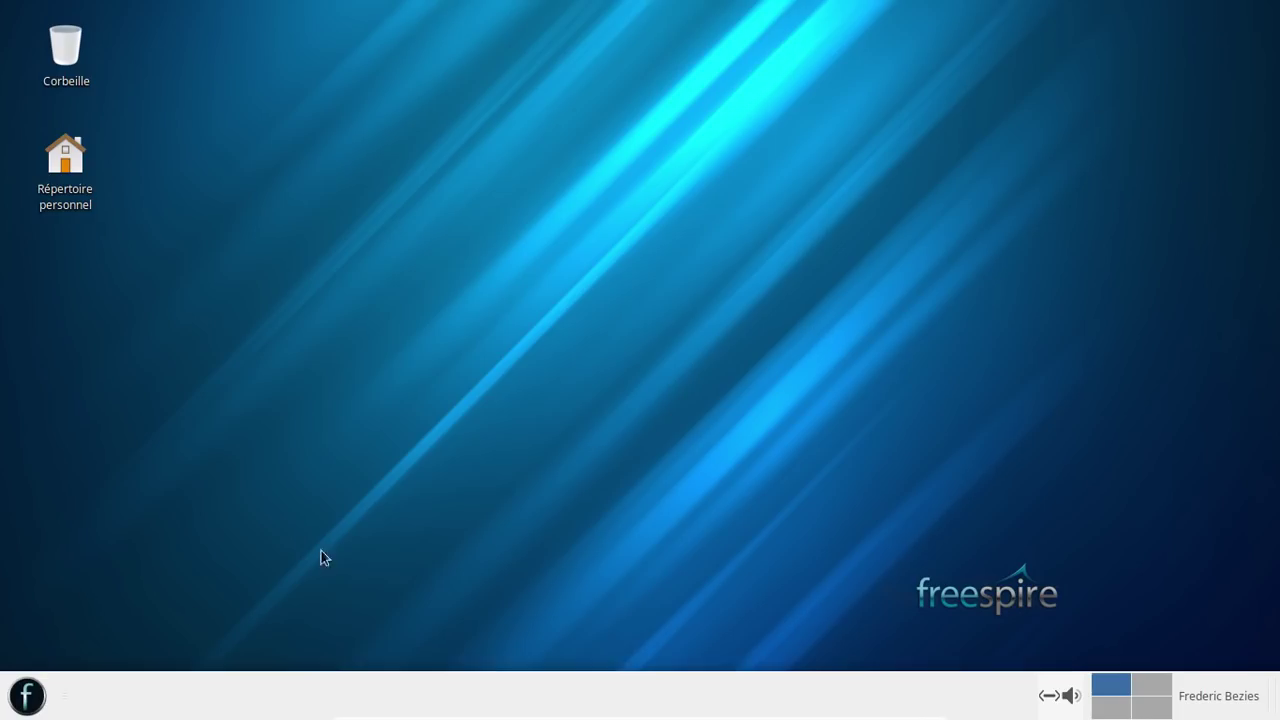
left_click(30, 696)
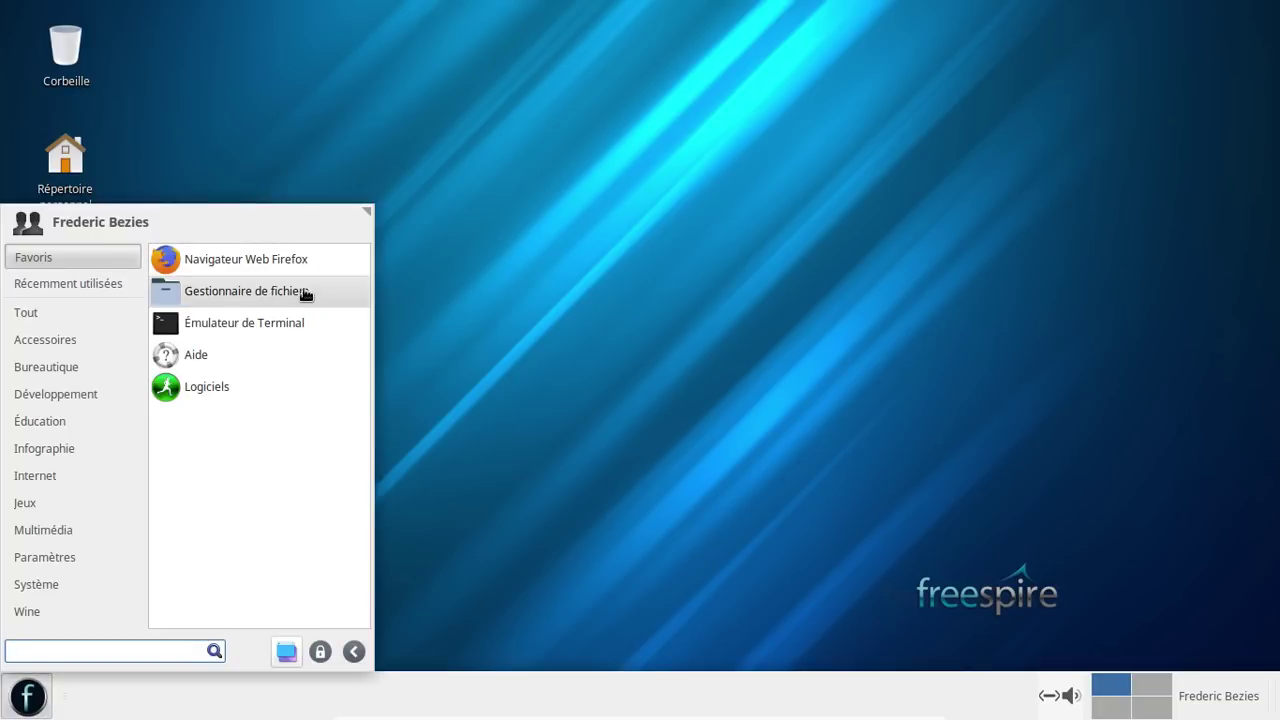
left_click(303, 291)
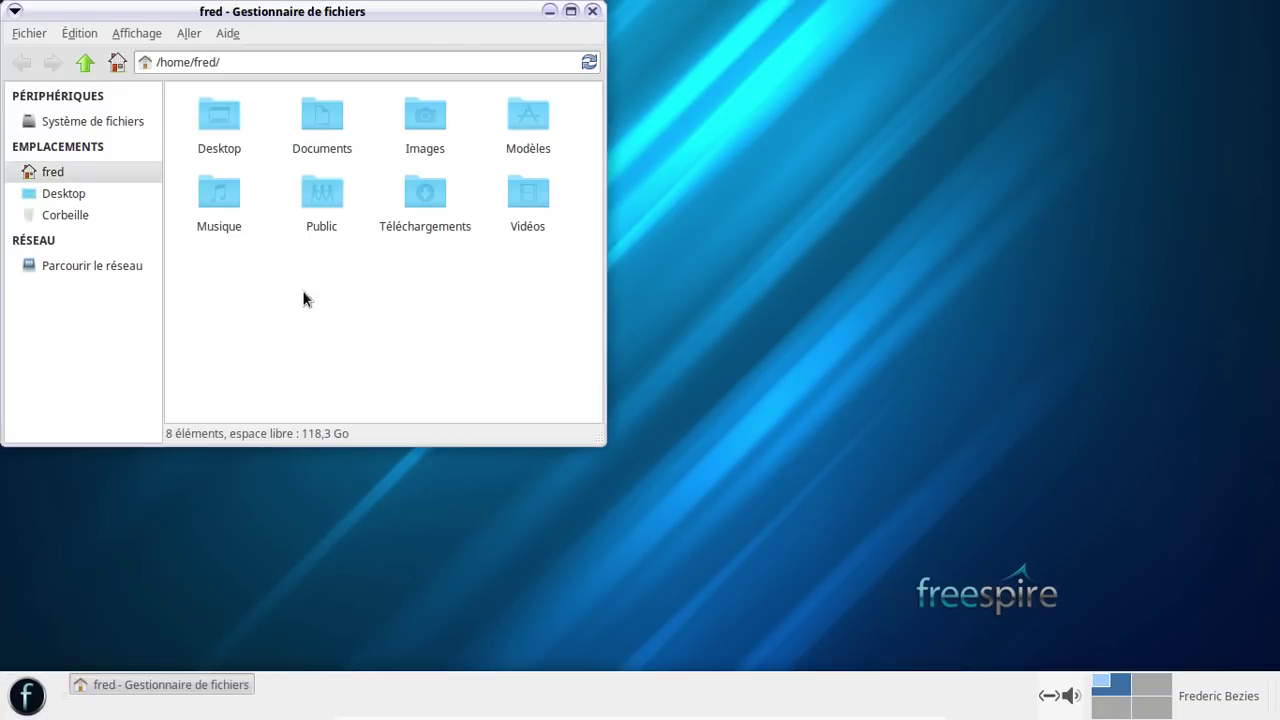
double_click(424, 200)
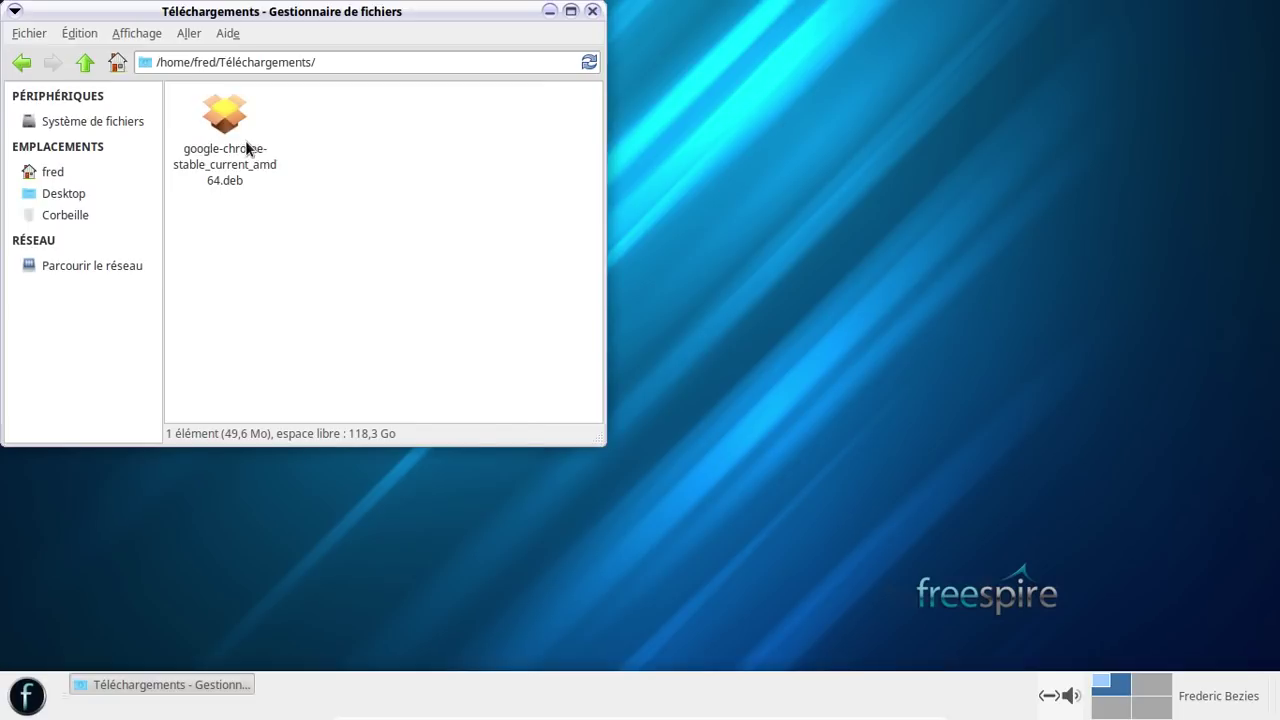
right_click(247, 148)
left_click(366, 178)
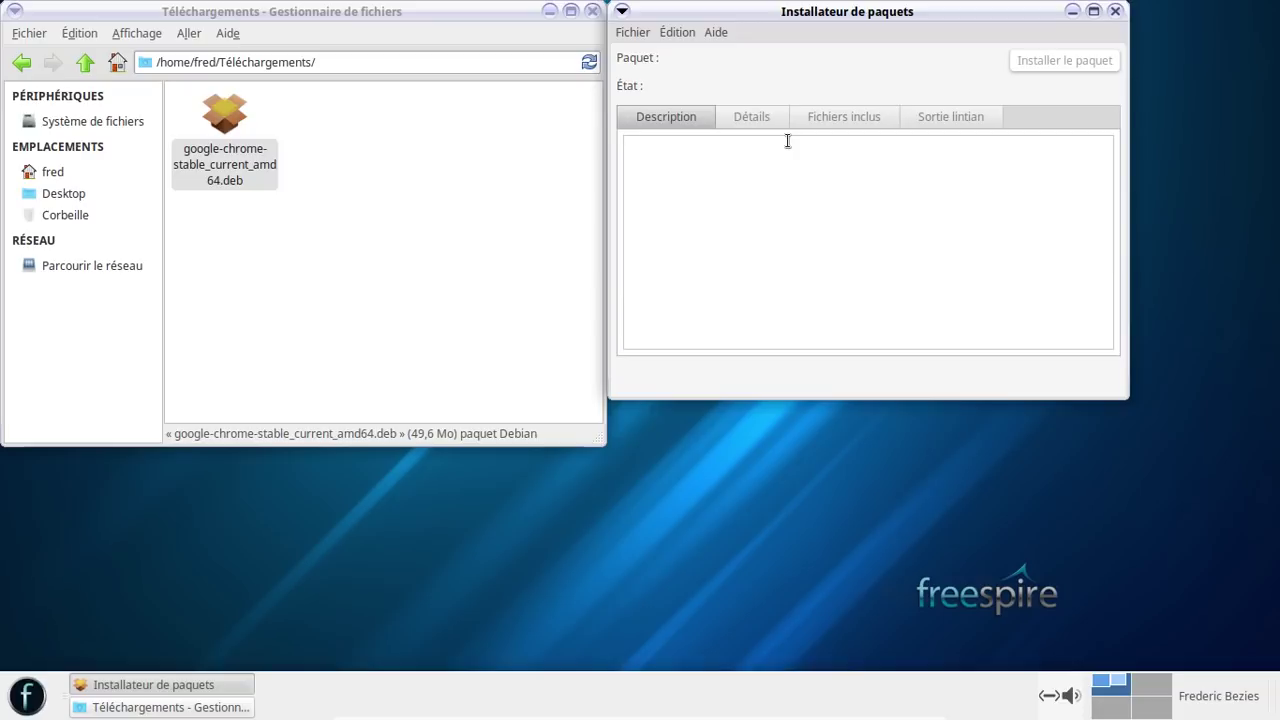
- Launch Synaptic Package Manager from the application menu by searching 'synap'
left_click(27, 696)
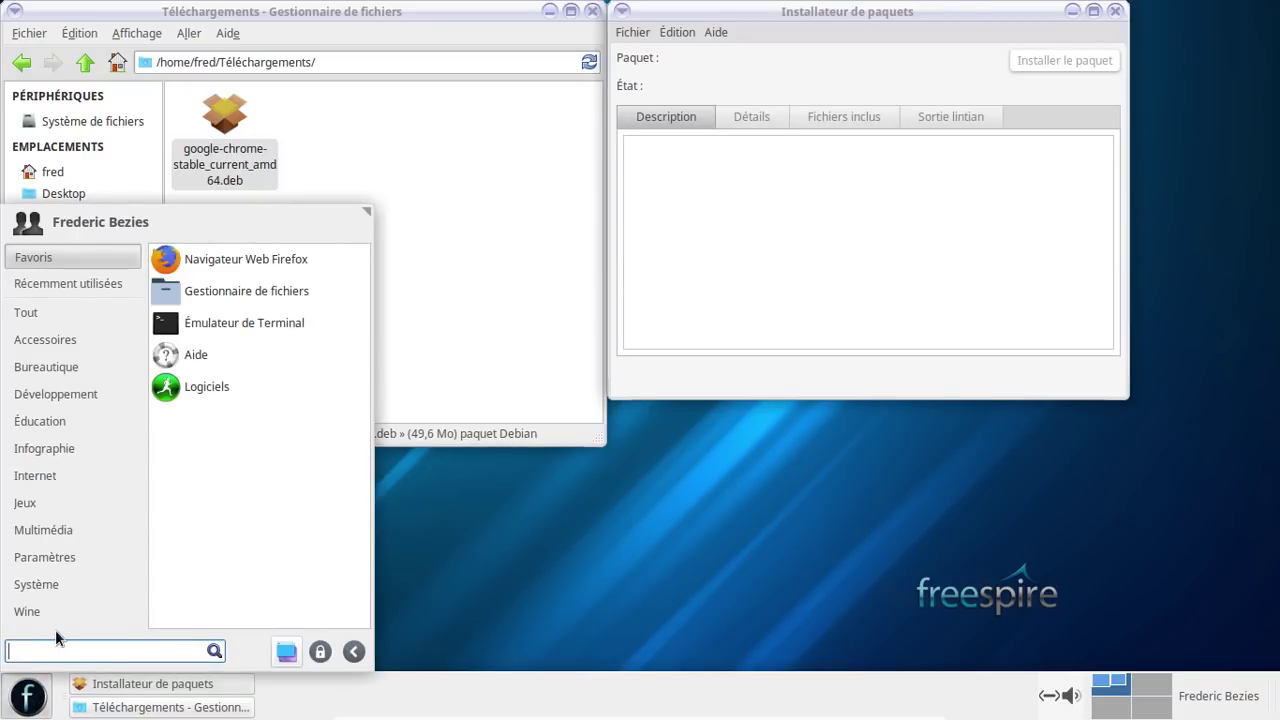
type("synap")
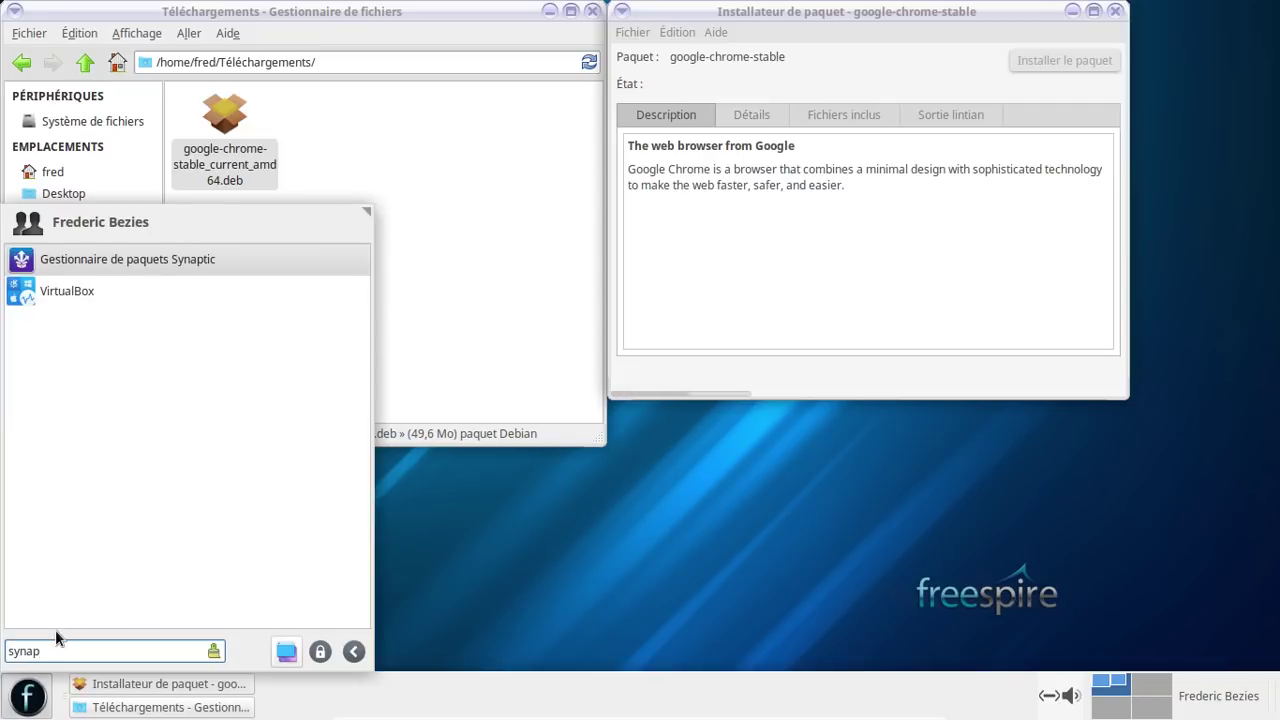
left_click(218, 263)
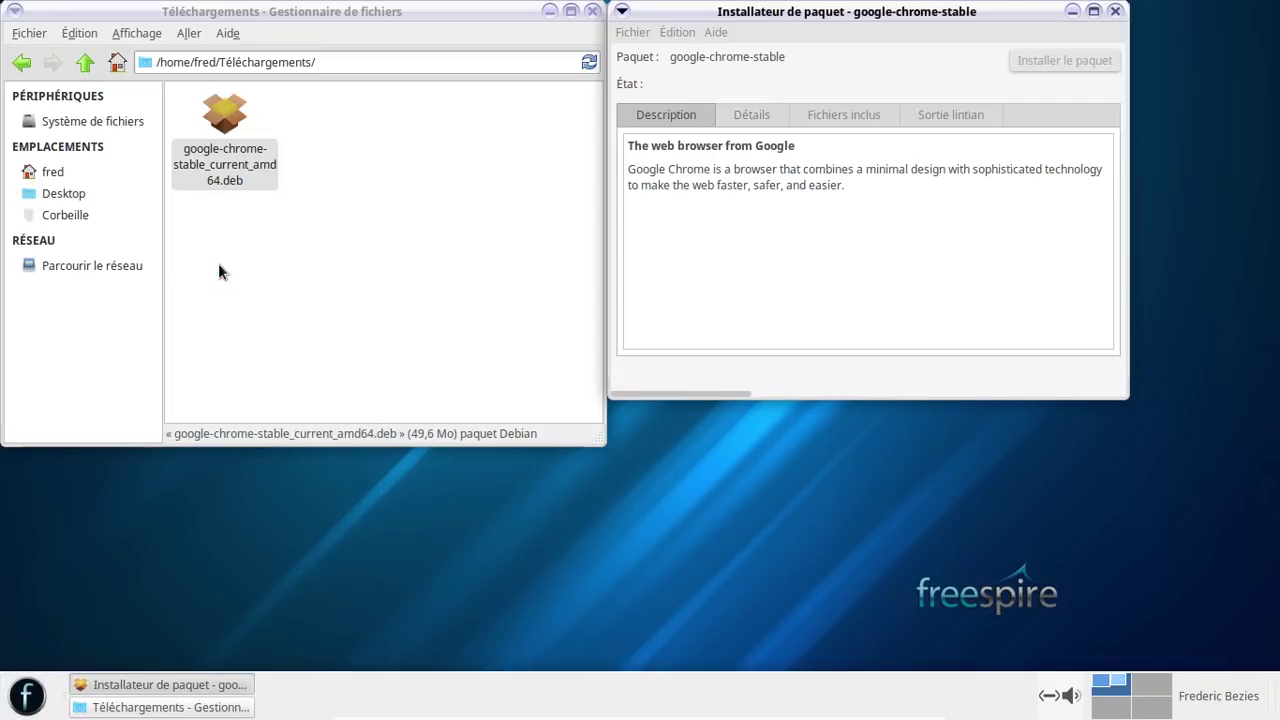
- Start installing the Chrome package, authorising with the administrator password
left_click(861, 176)
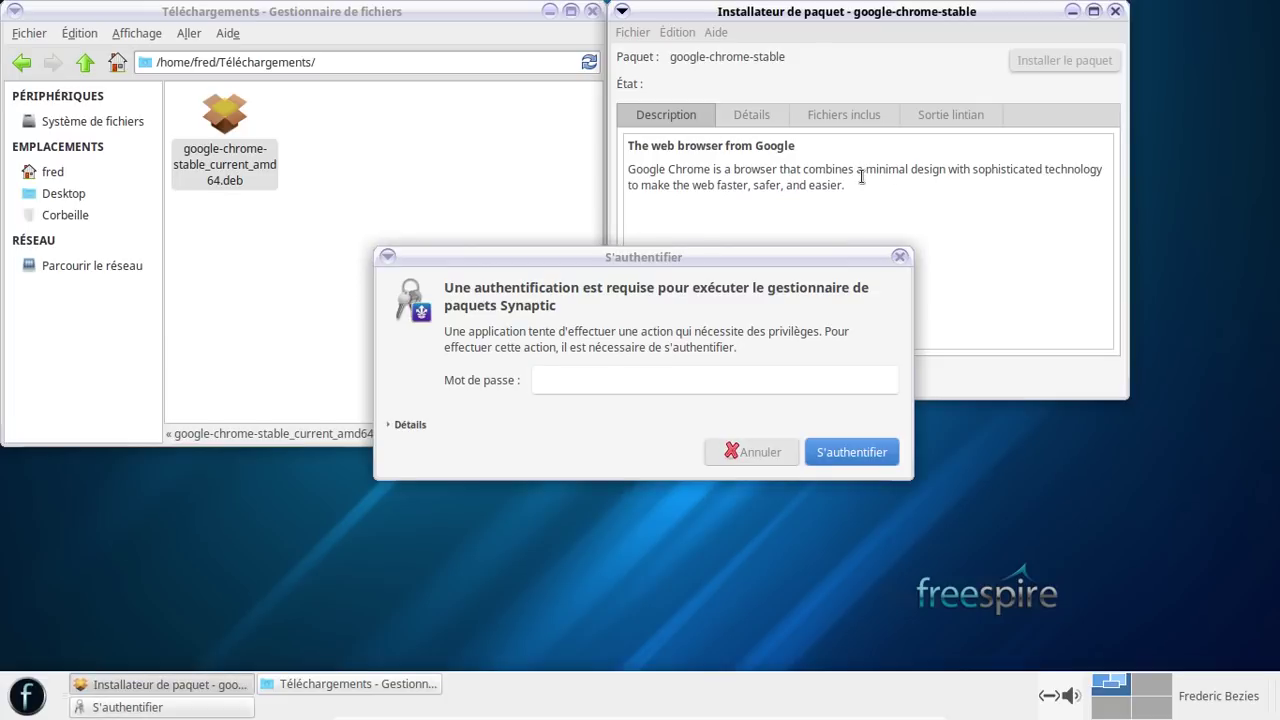
left_click(1040, 56)
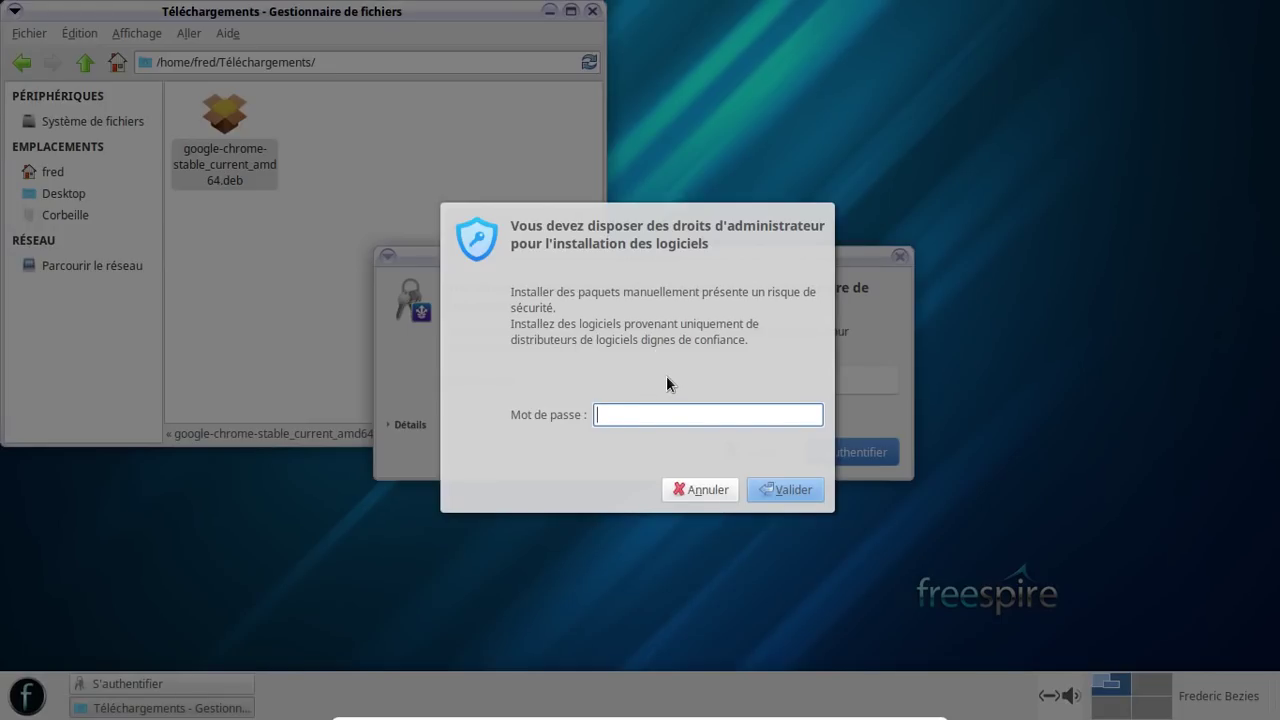
type("********")
key("Return")
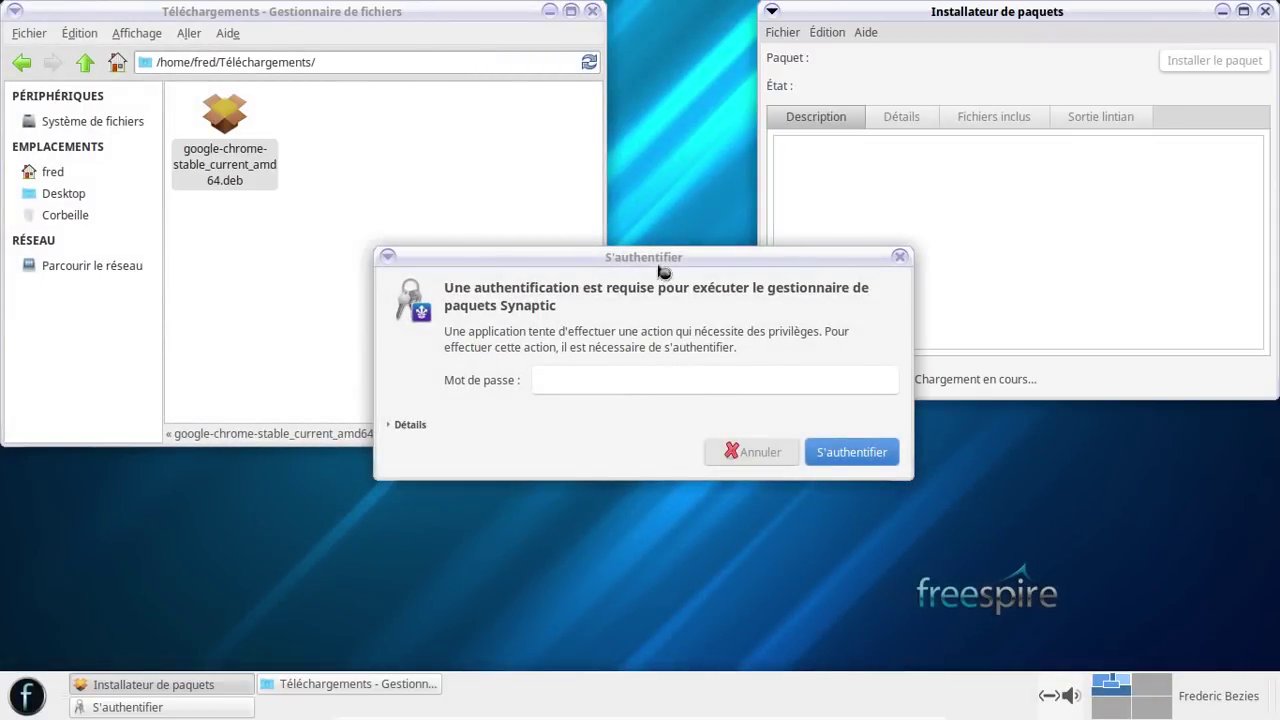
- Cancel Synaptic's S'authentifier password request
left_click_drag(660, 270, 471, 251)
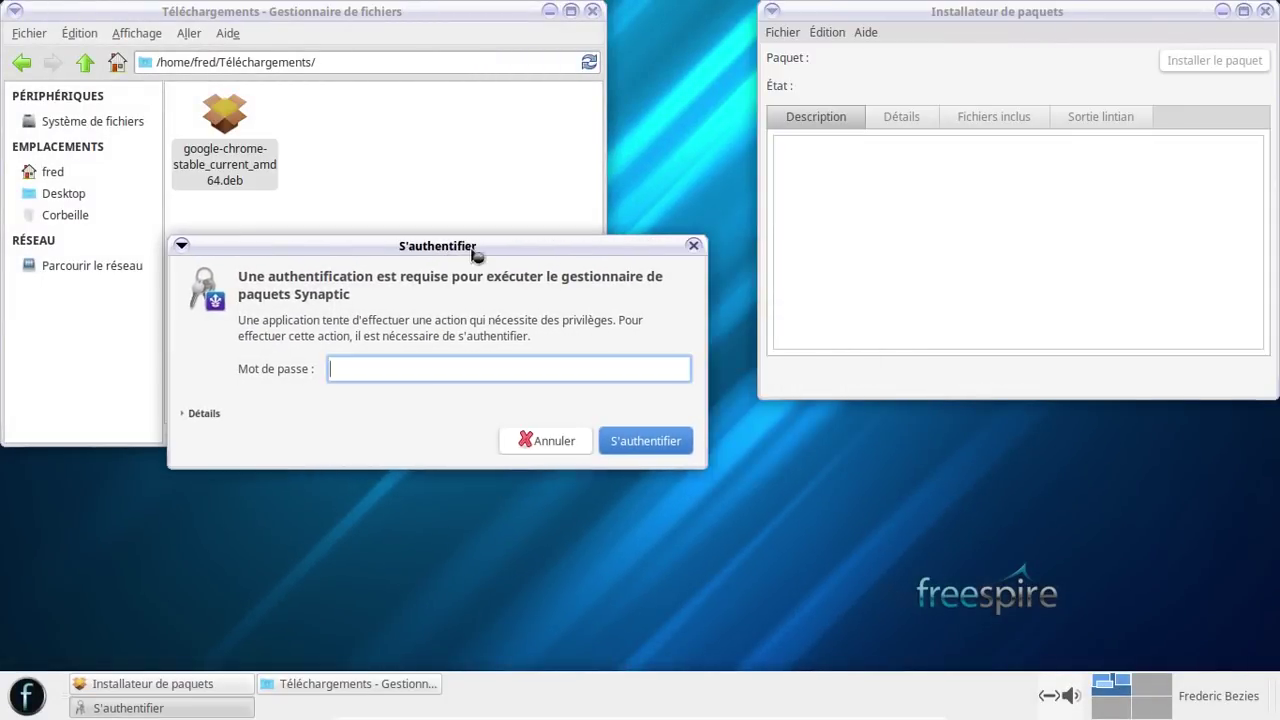
left_click(810, 250)
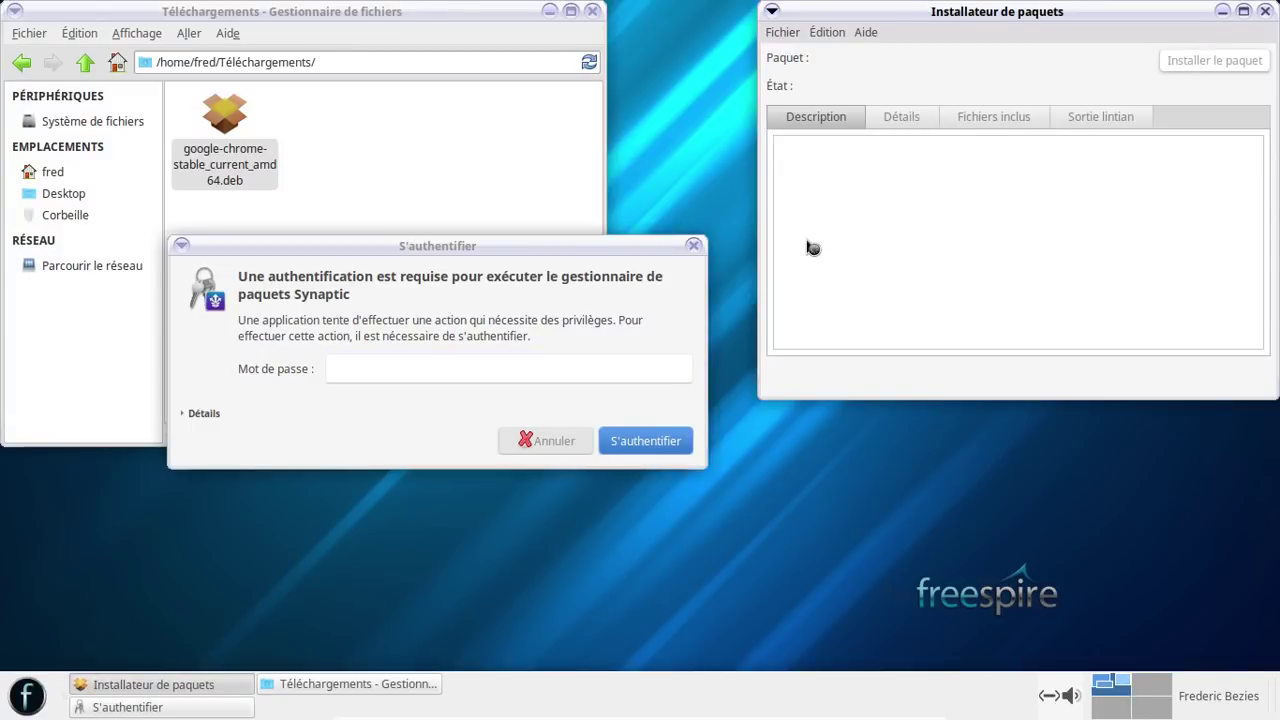
left_click(540, 443)
left_click(568, 445)
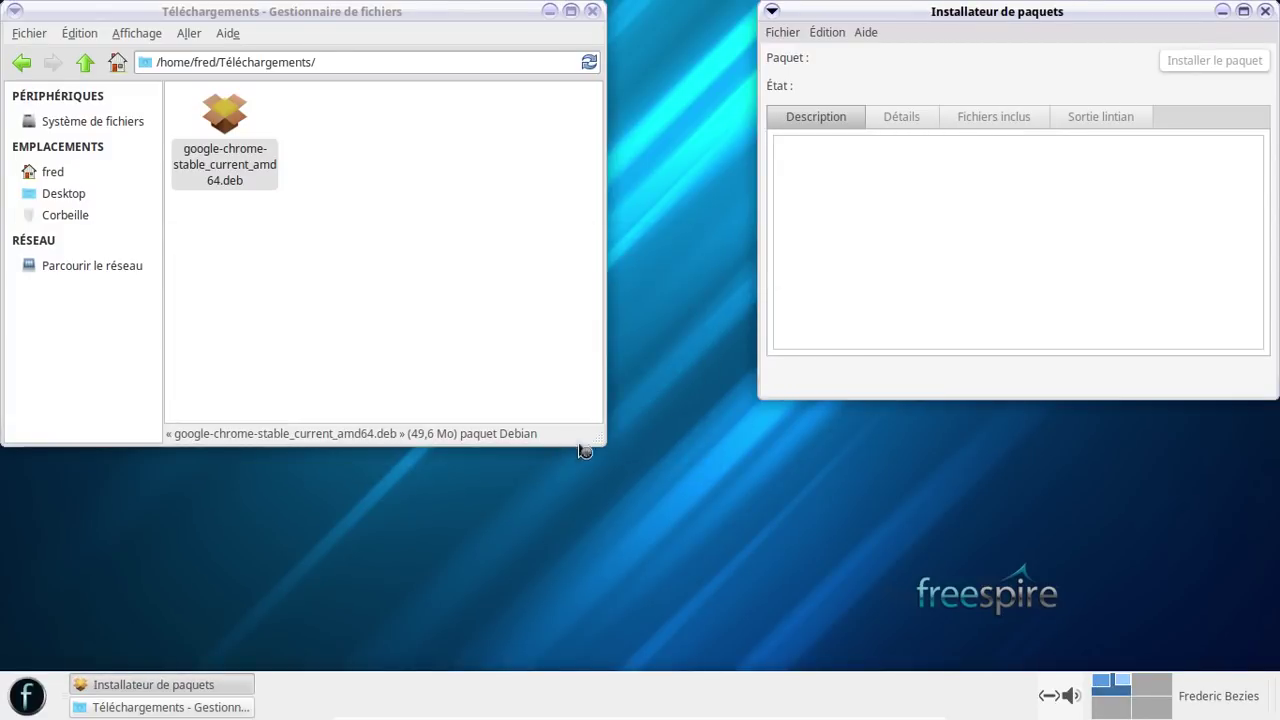
- Begin the google-chrome-stable install, then launch LibreOffice Writer from Bureautique while it runs
left_click_drag(931, 17, 692, 81)
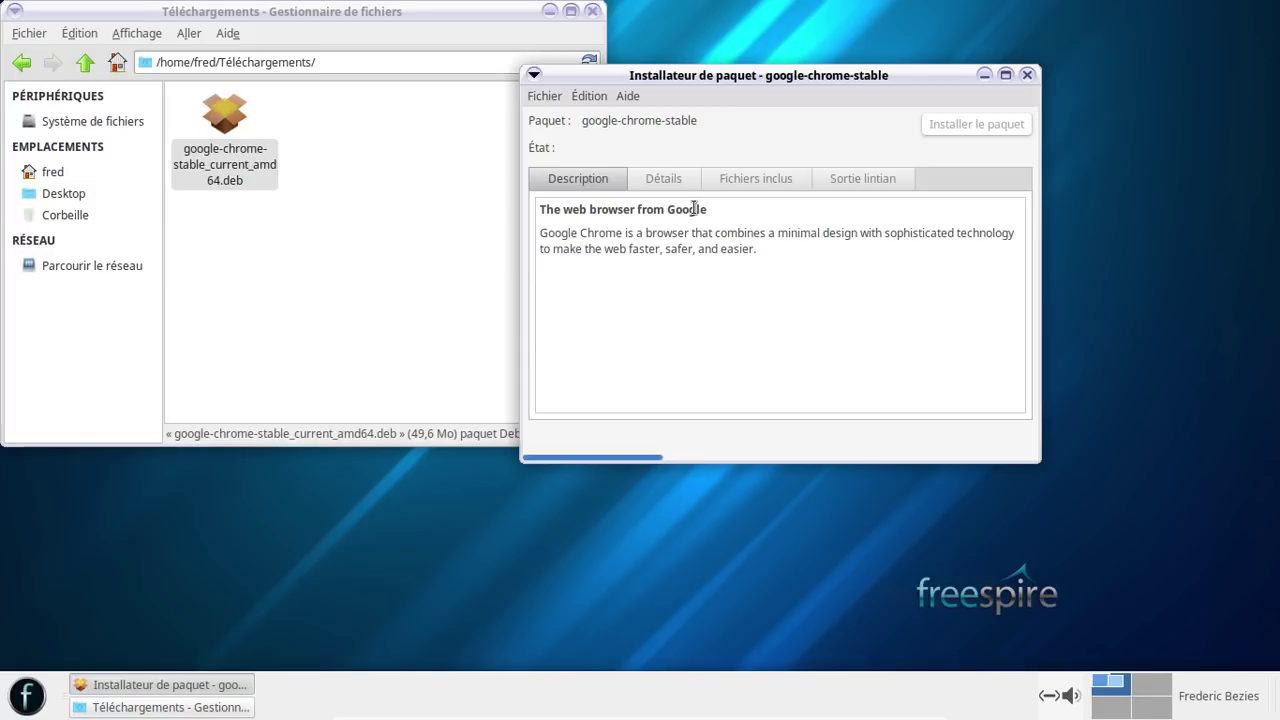
key("Return")
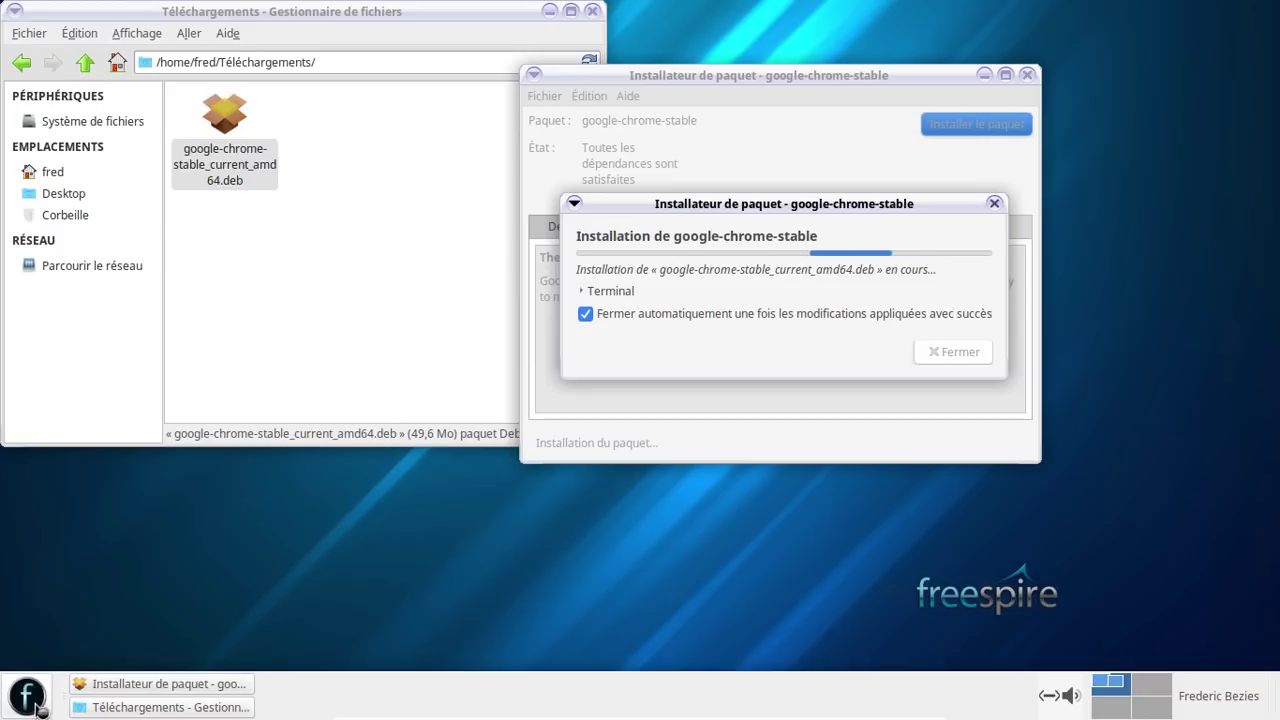
left_click(34, 706)
left_click(103, 366)
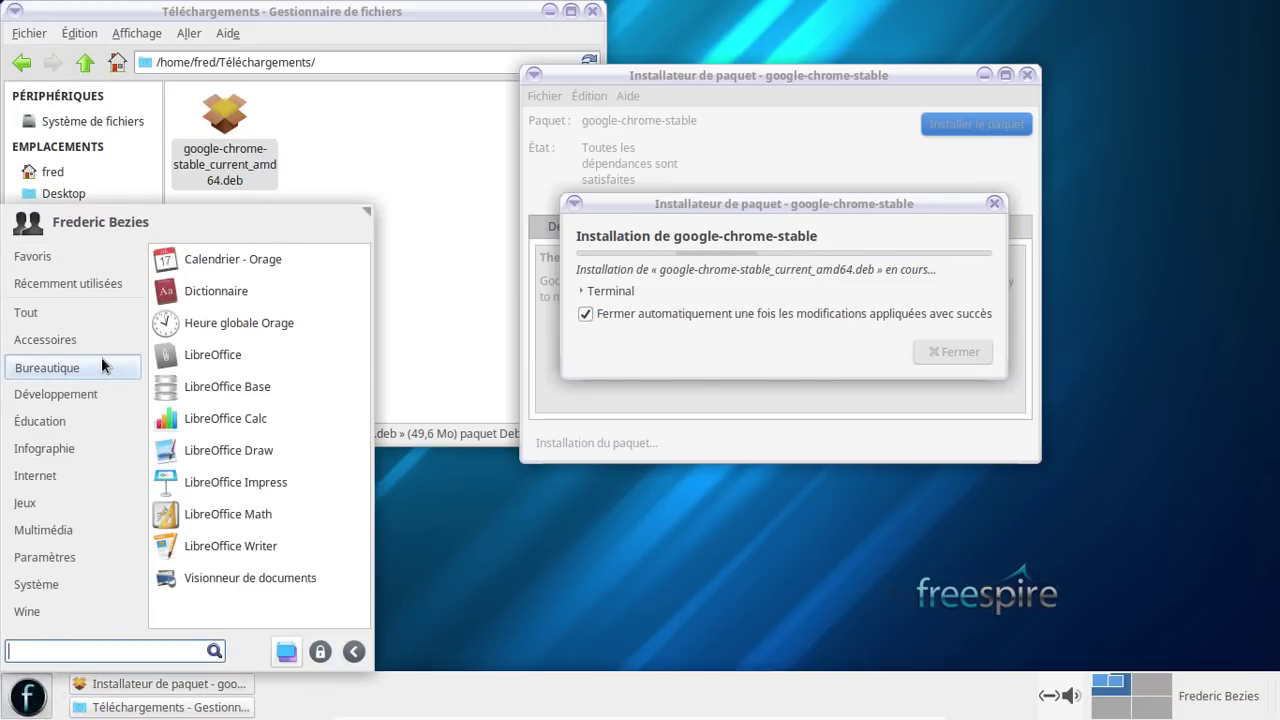
left_click(252, 543)
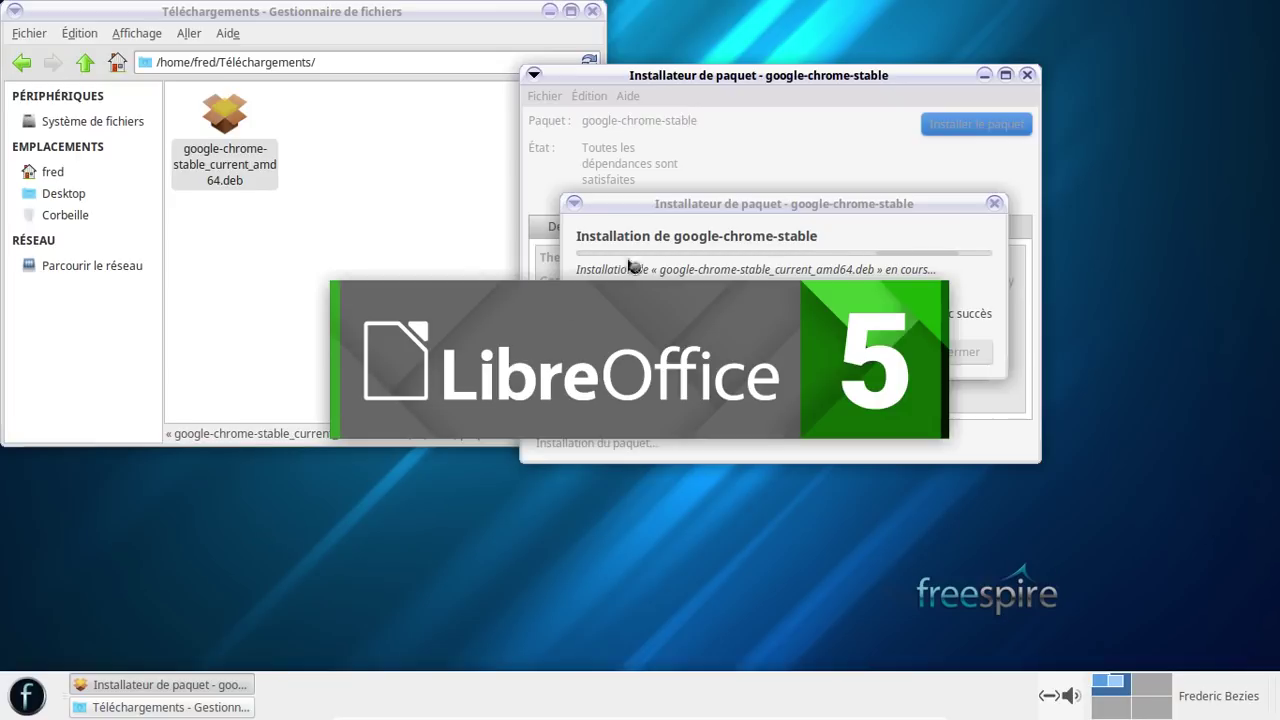
left_click(705, 208)
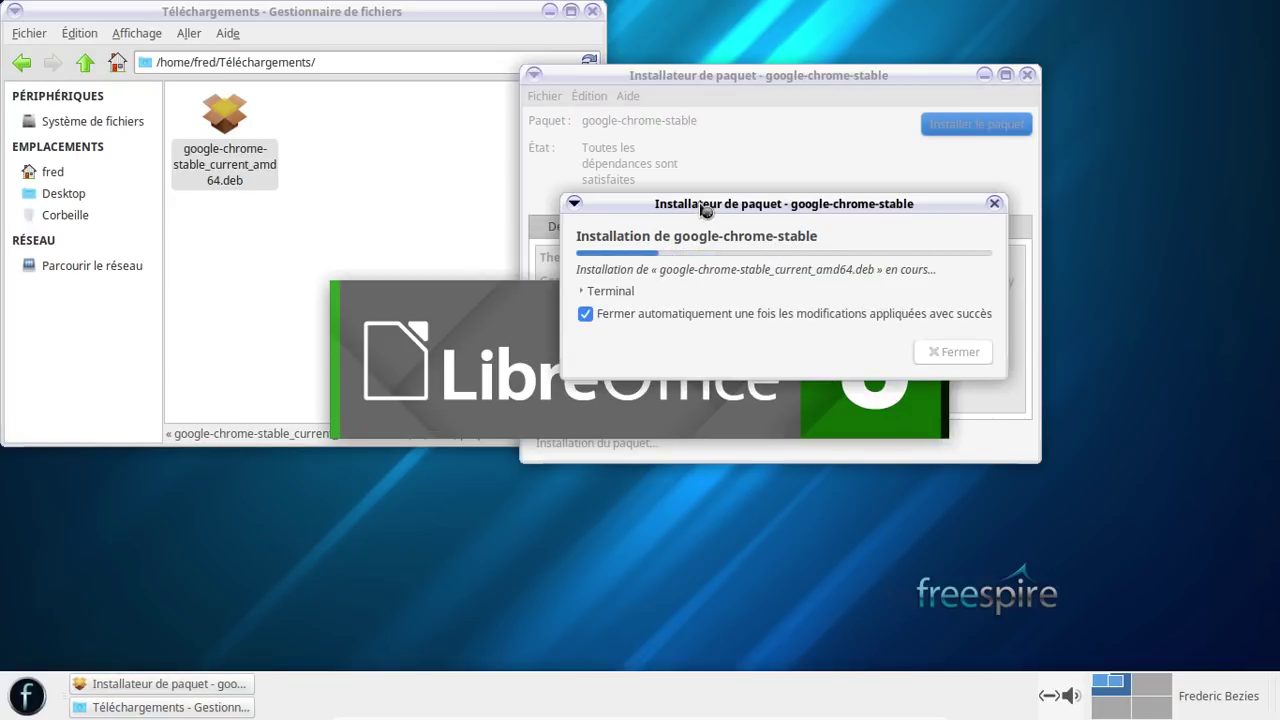
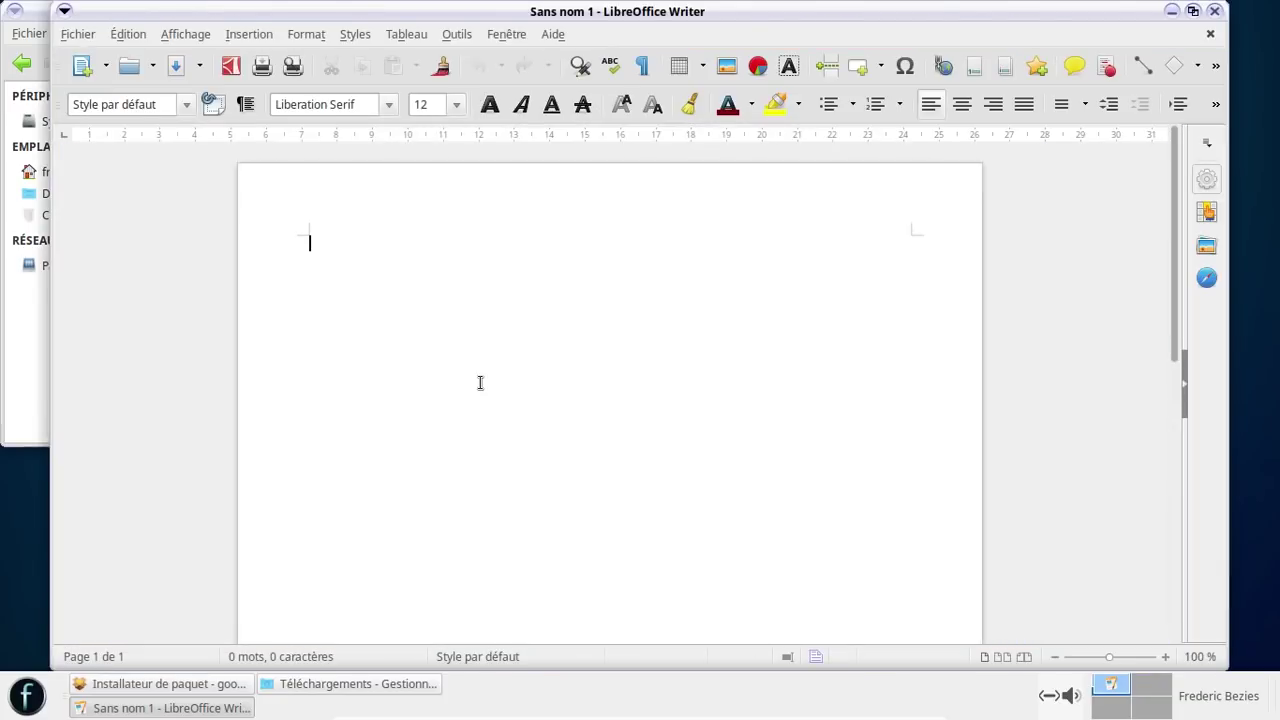
- View the About LibreOffice dialog showing version 5.1.6.2, then close it and the Writer window
left_click(553, 35)
left_click(589, 155)
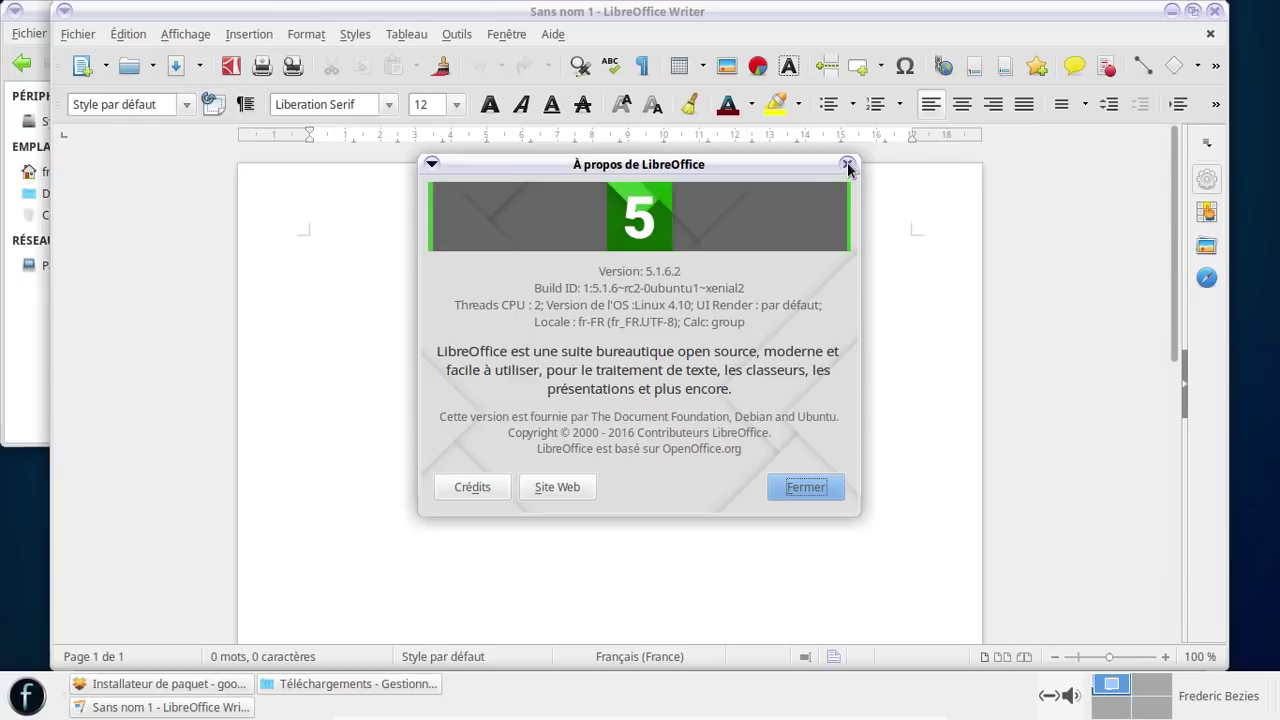
left_click(847, 165)
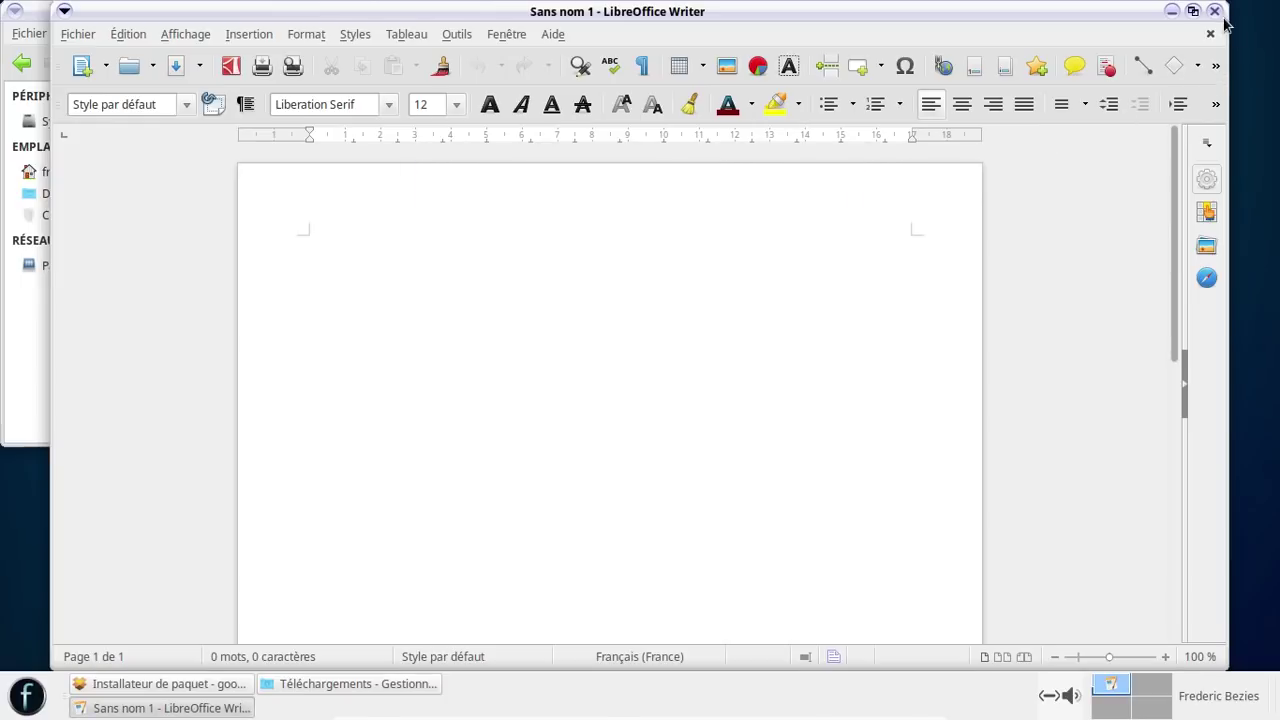
left_click(1215, 12)
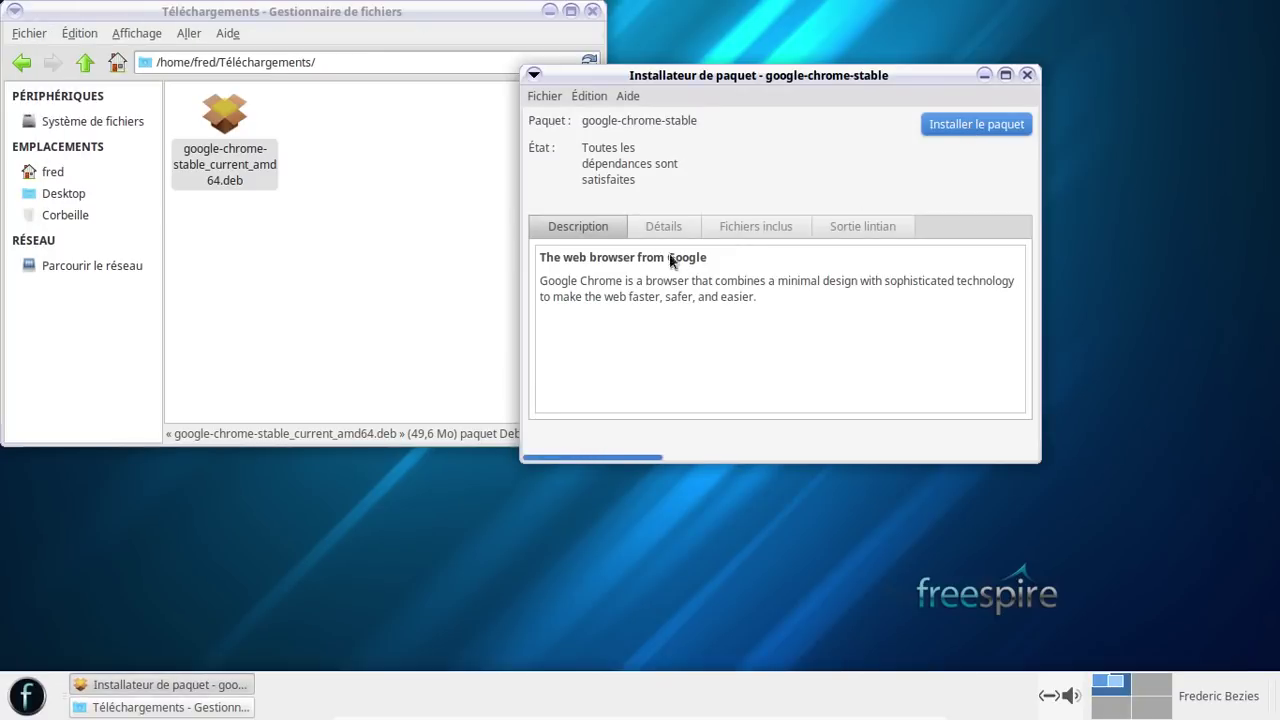
- Close the Chrome installer, launch Synaptic via the 'syn' menu search with admin password, and close the file manager
left_click(1027, 75)
left_click(45, 694)
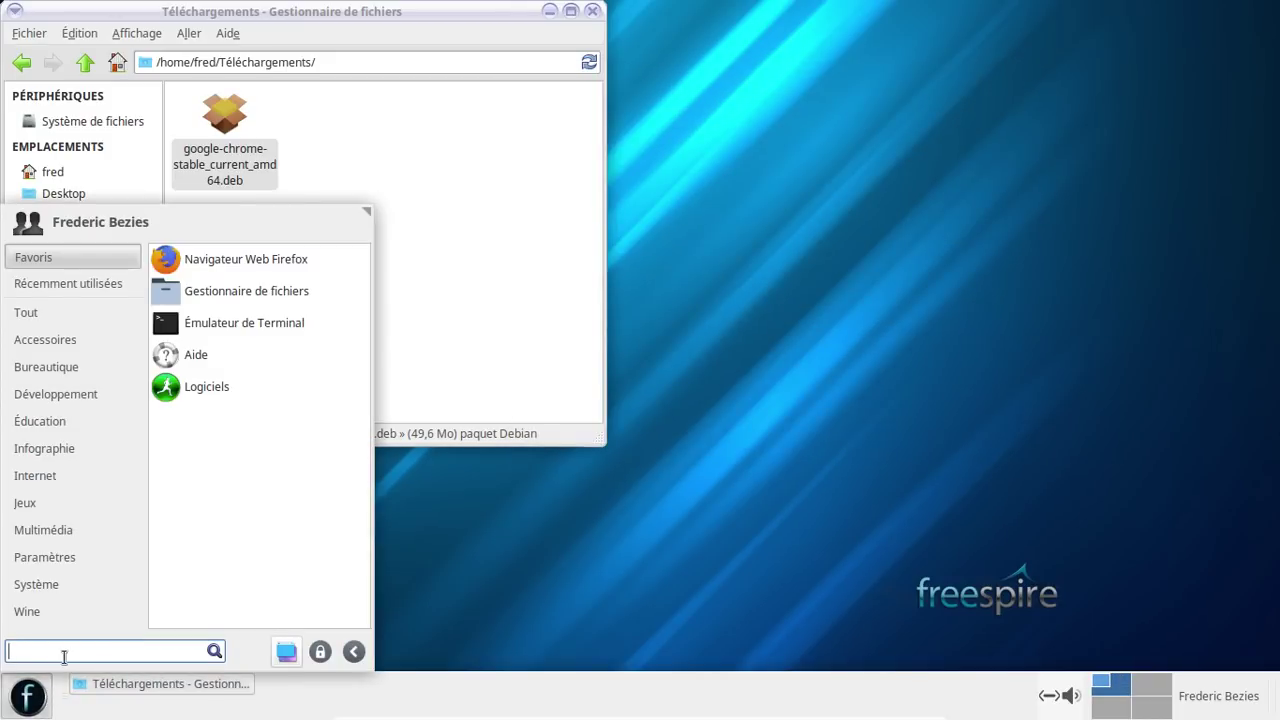
type("syn")
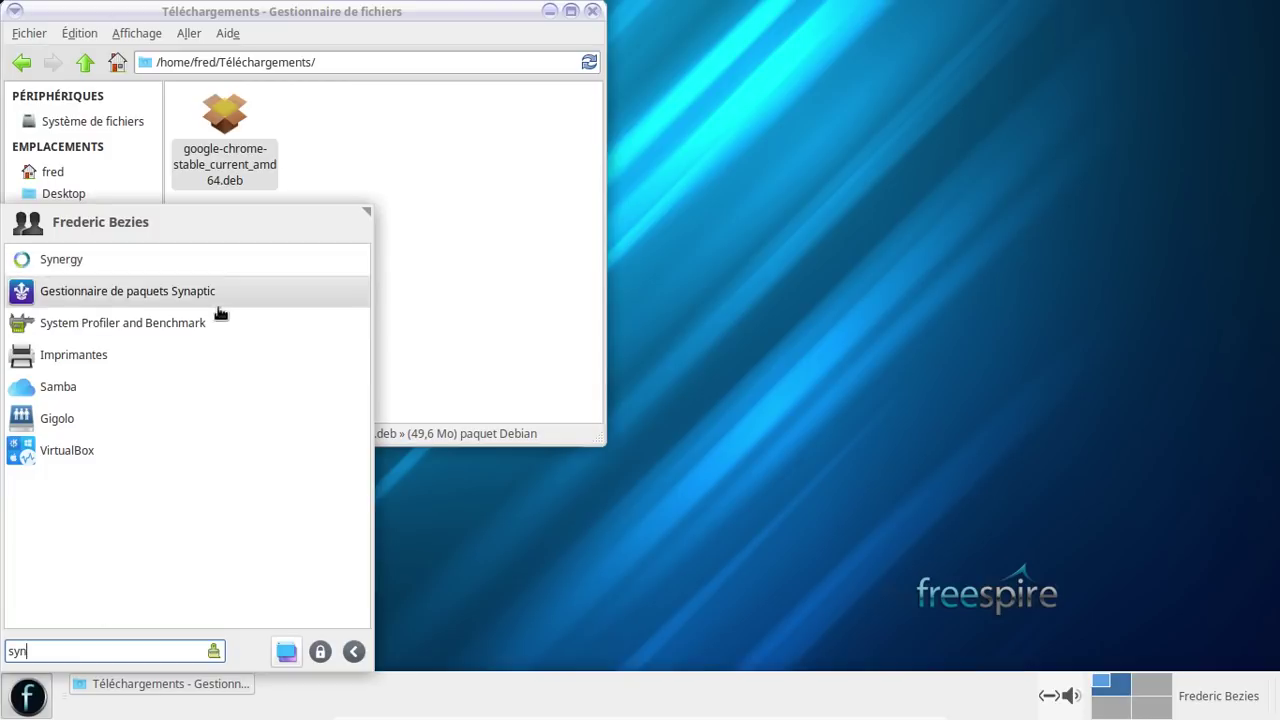
left_click(166, 301)
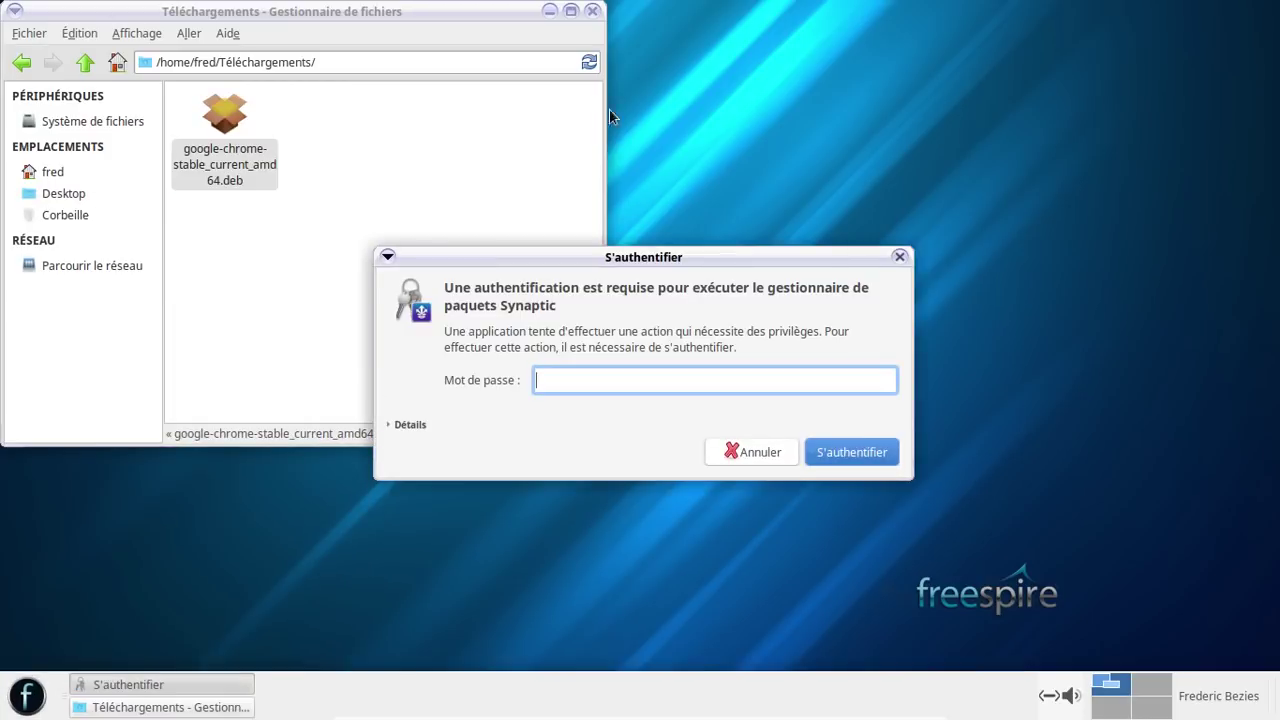
key("Return")
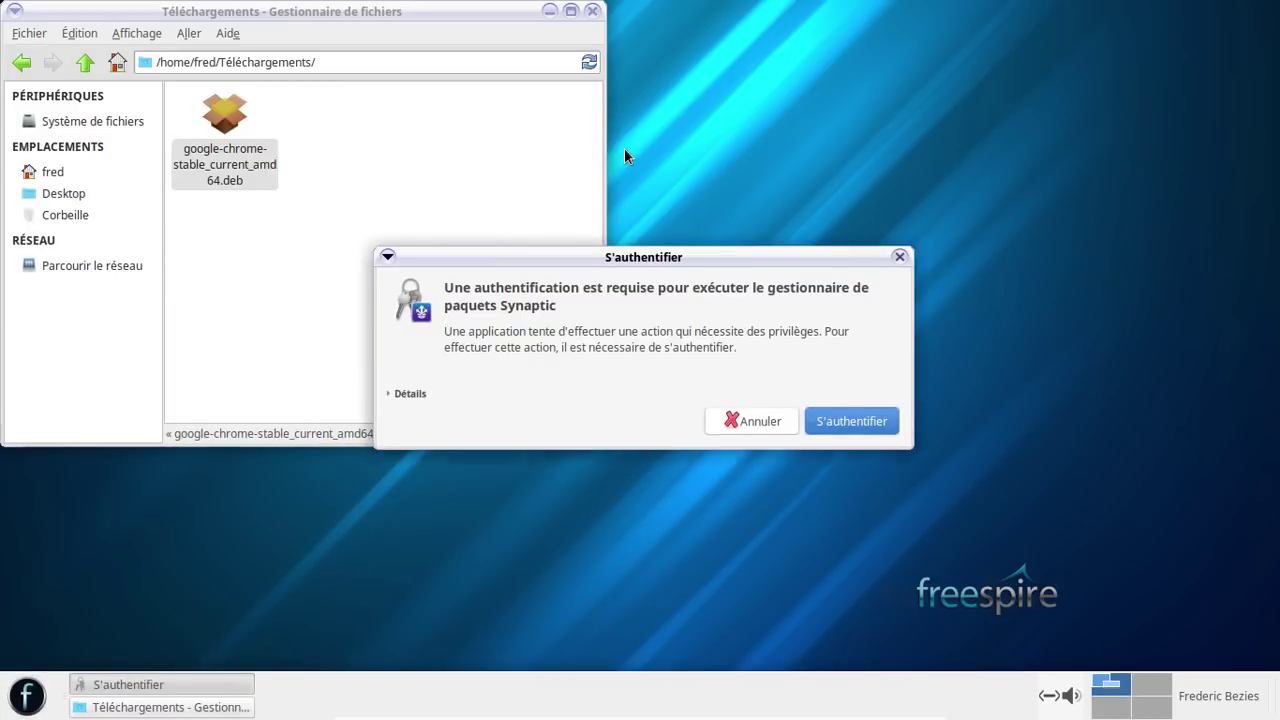
left_click(594, 13)
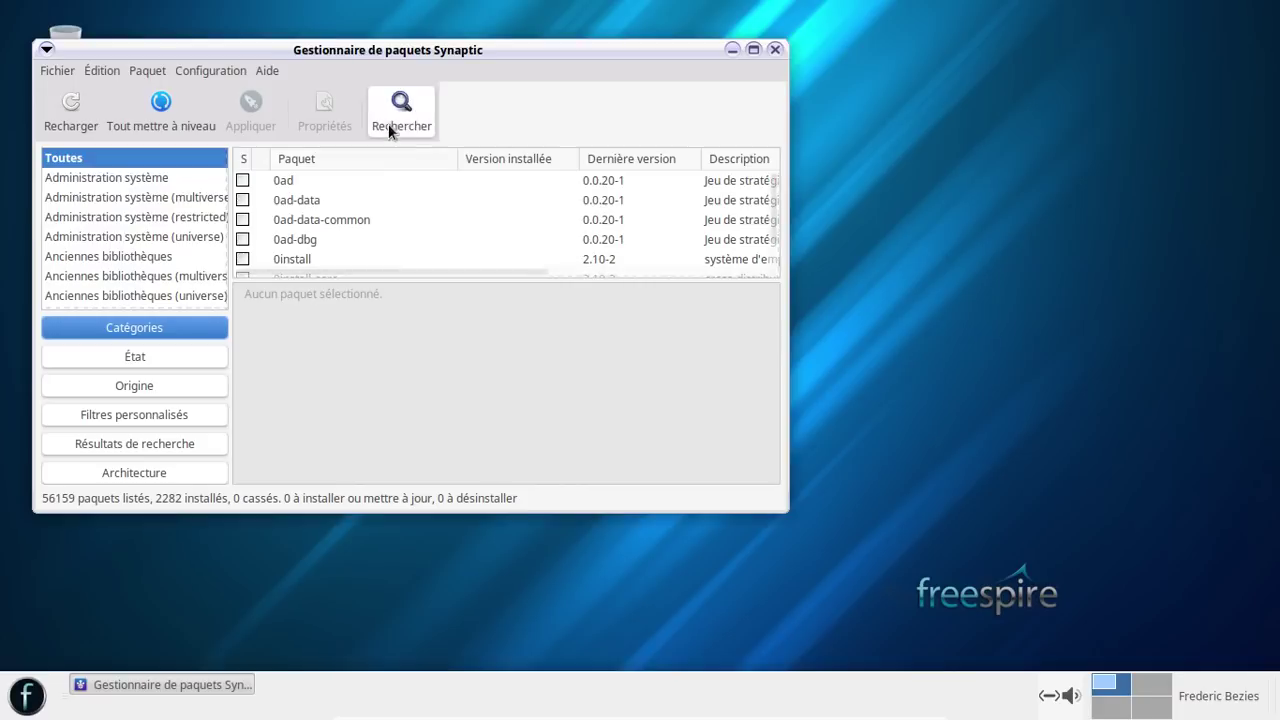
- Search Synaptic for 'firefox' packages
left_click(392, 111)
type("firef")
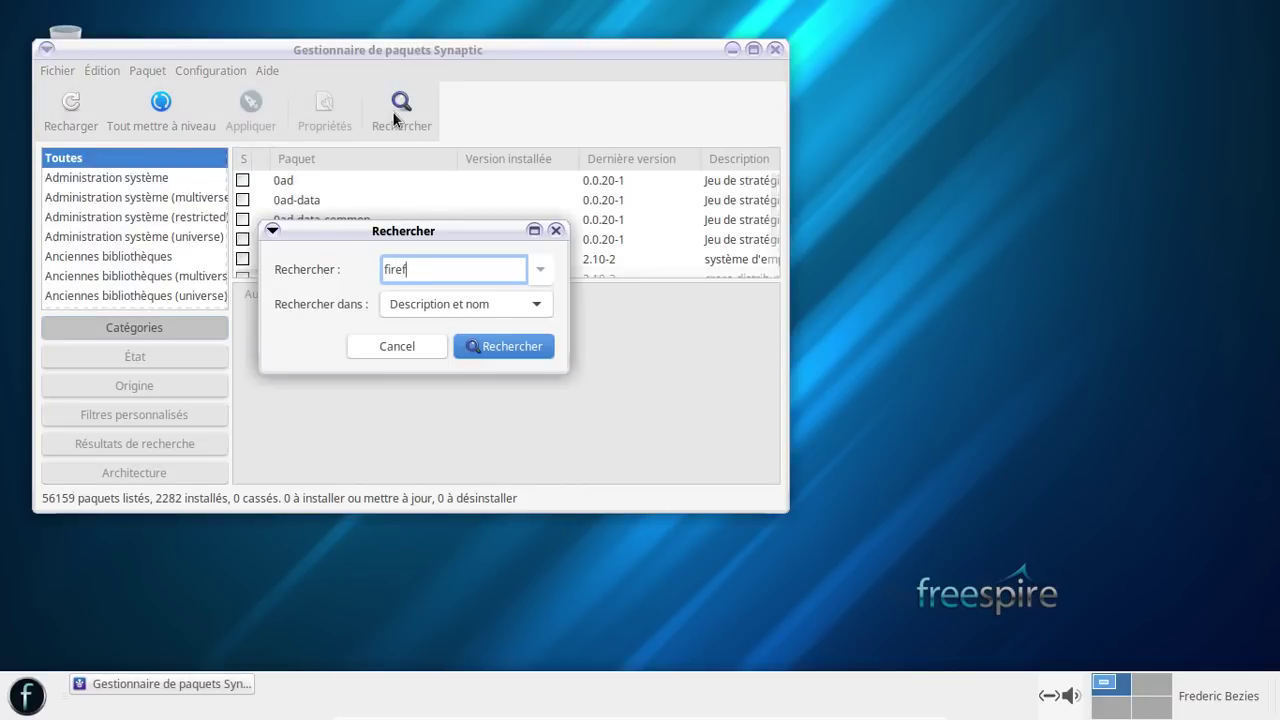
type("ox")
key("Return")
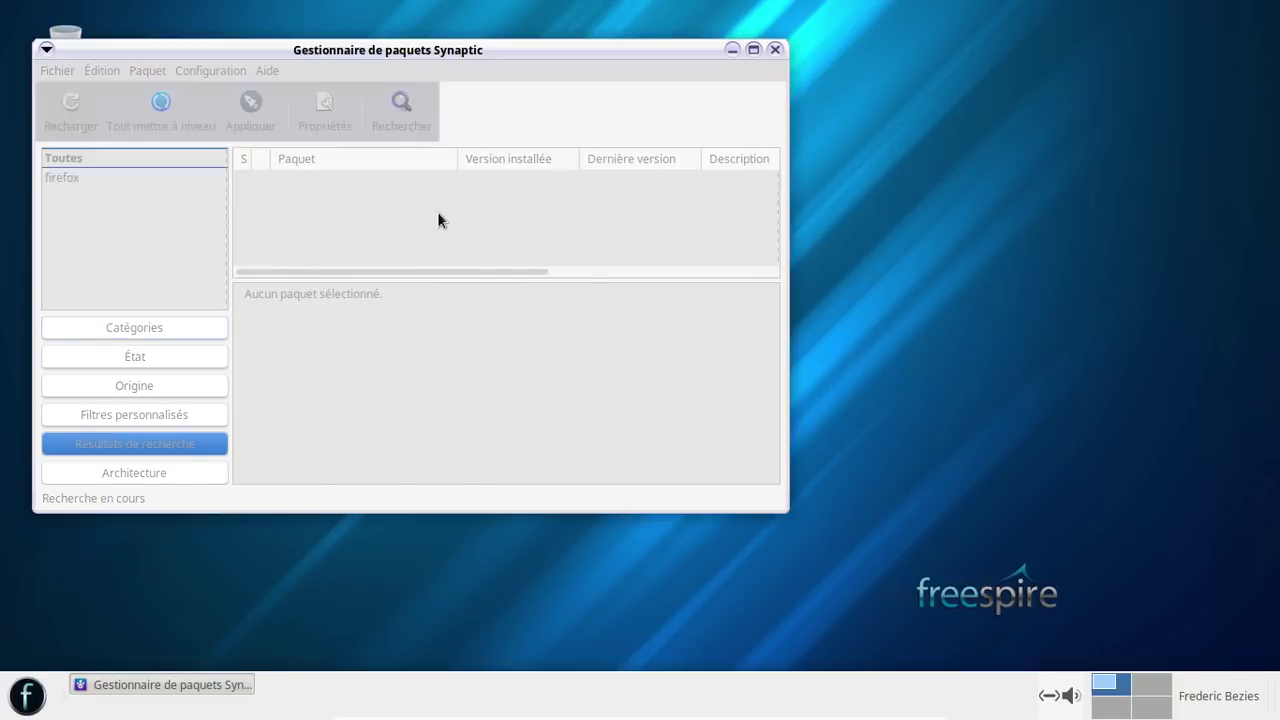
scroll(438, 214, "down", 2)
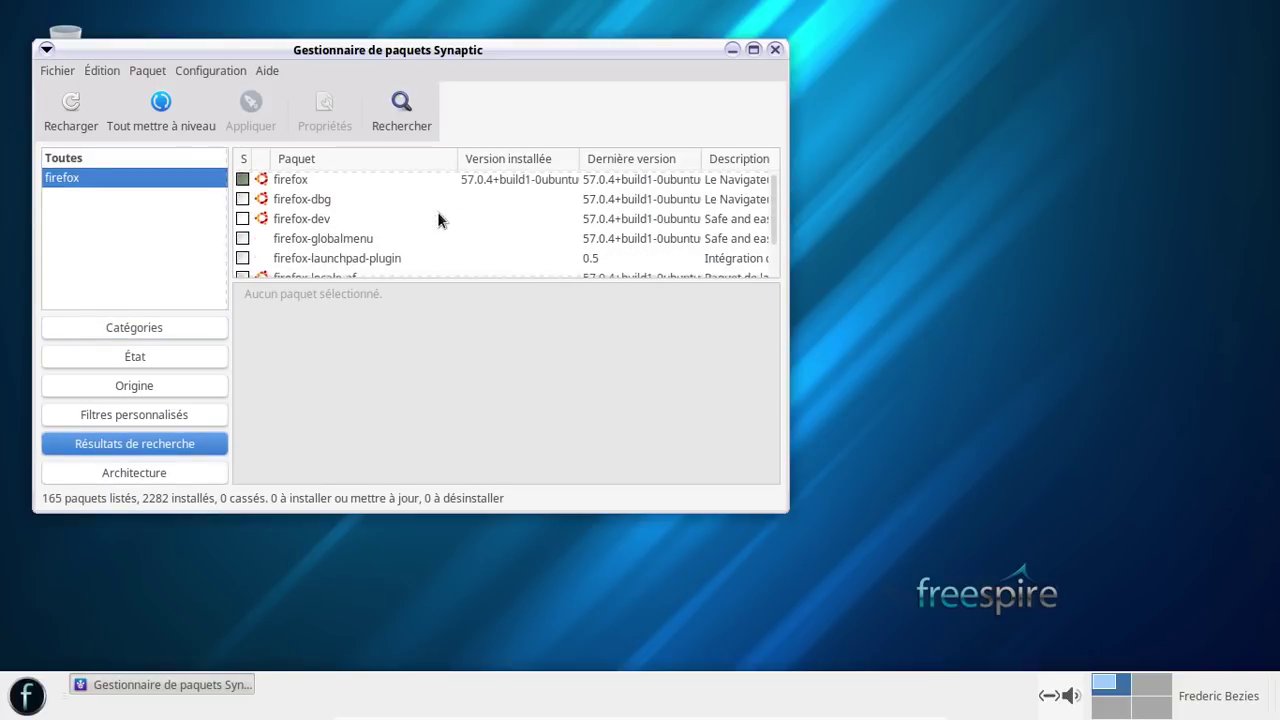
scroll(395, 180, "down", 1)
scroll(395, 180, "down", 6)
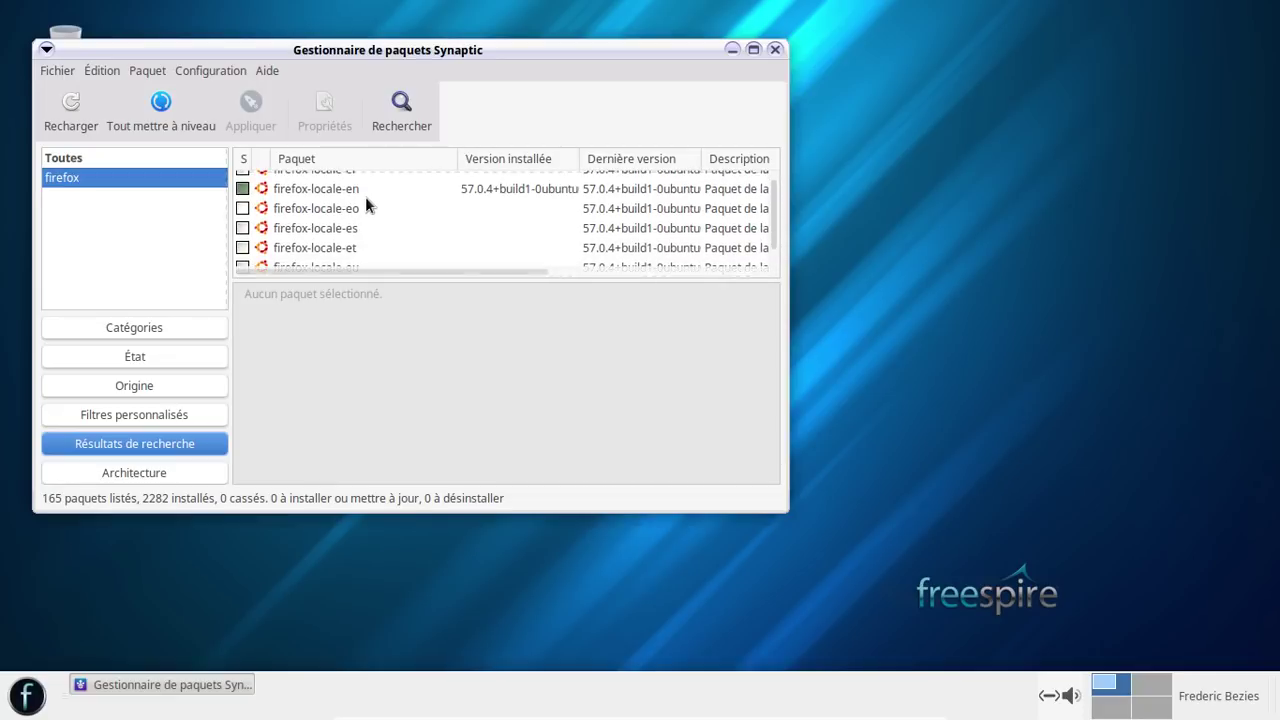
- Mark firefox-locale-en for removal and firefox-locale-fr for complete removal
right_click(365, 198)
left_click(512, 298)
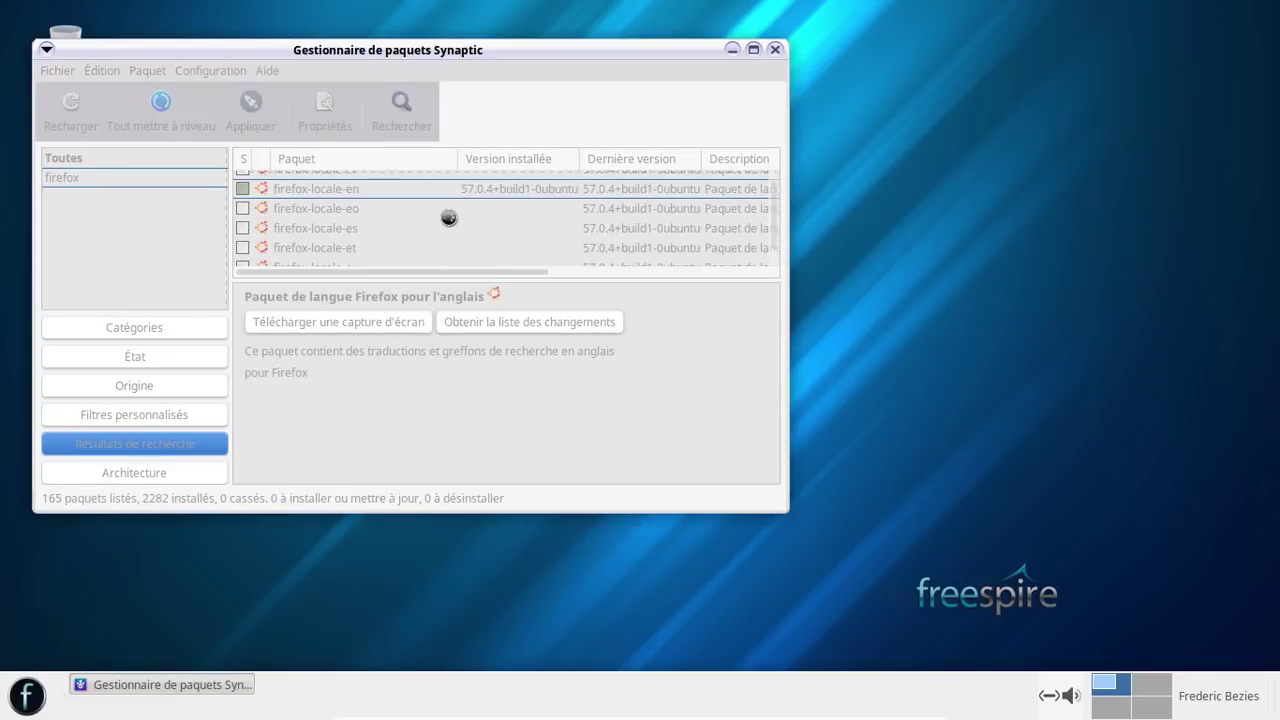
scroll(448, 216, "down", 4)
scroll(448, 216, "up", 1)
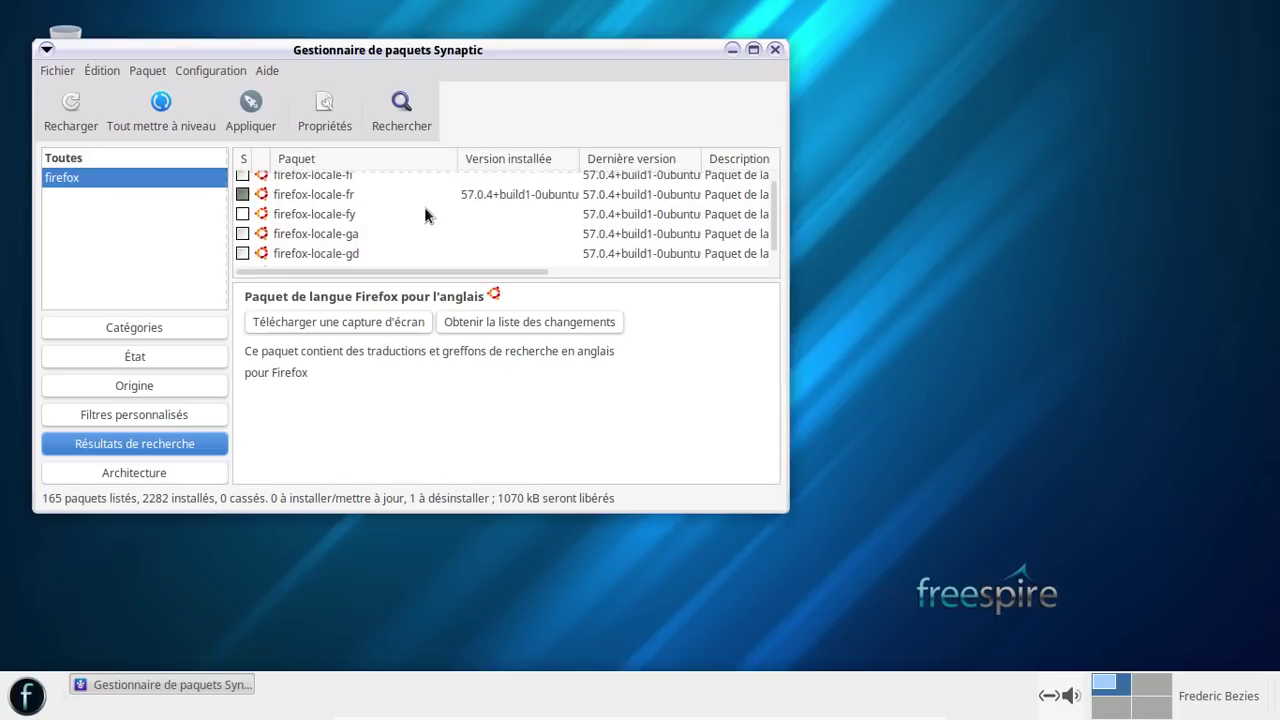
right_click(365, 194)
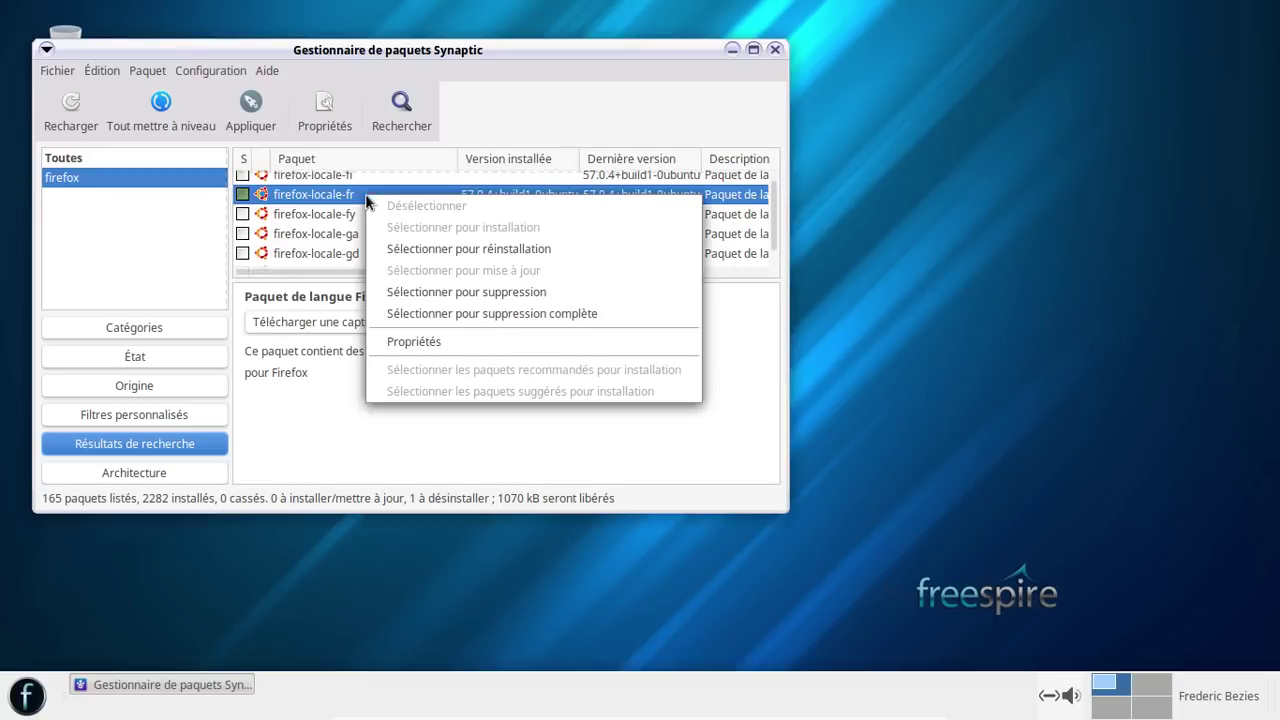
left_click(535, 314)
- Mark firefox for complete removal and apply the three package removals
scroll(478, 236, "up", 4)
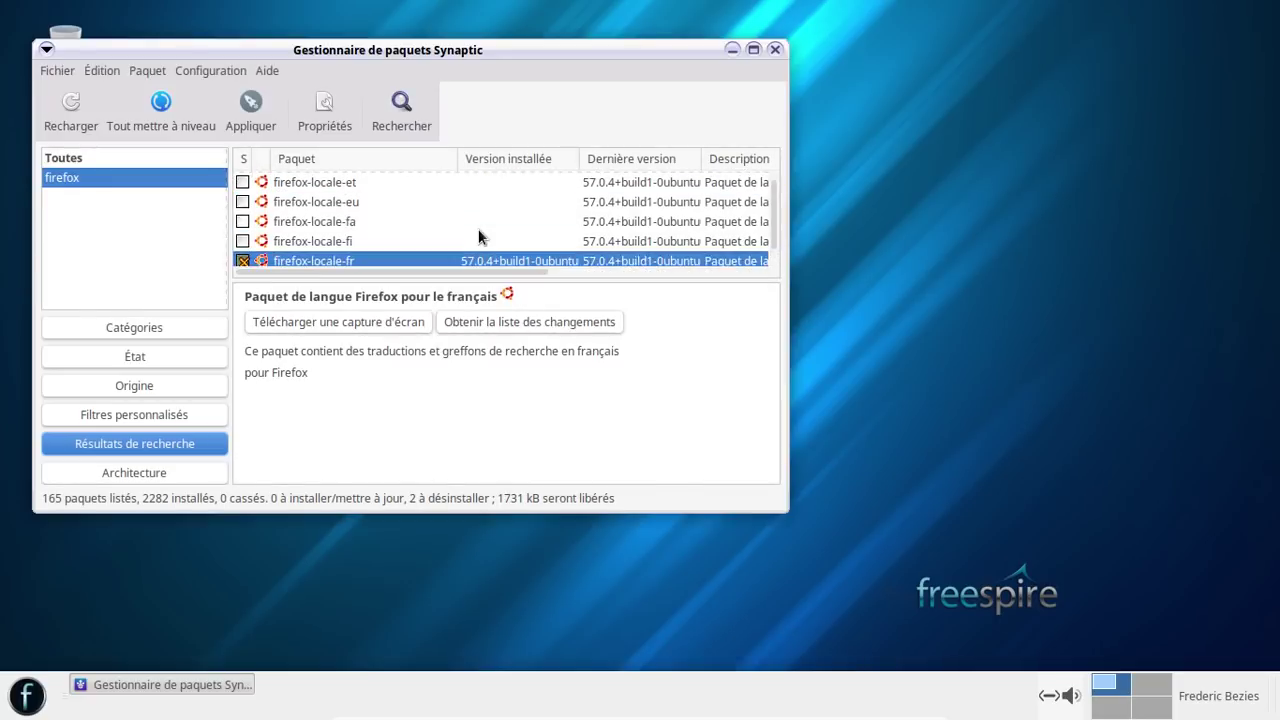
scroll(478, 236, "up", 10)
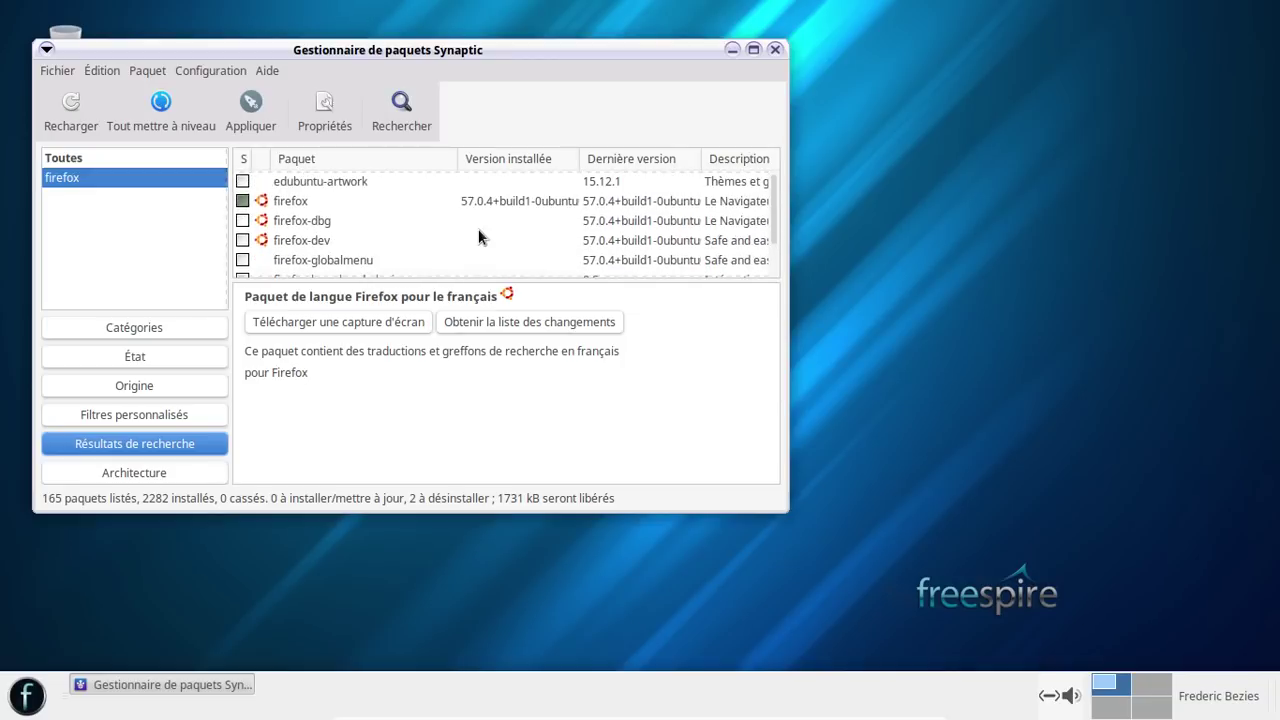
scroll(478, 236, "down", 1)
right_click(414, 219)
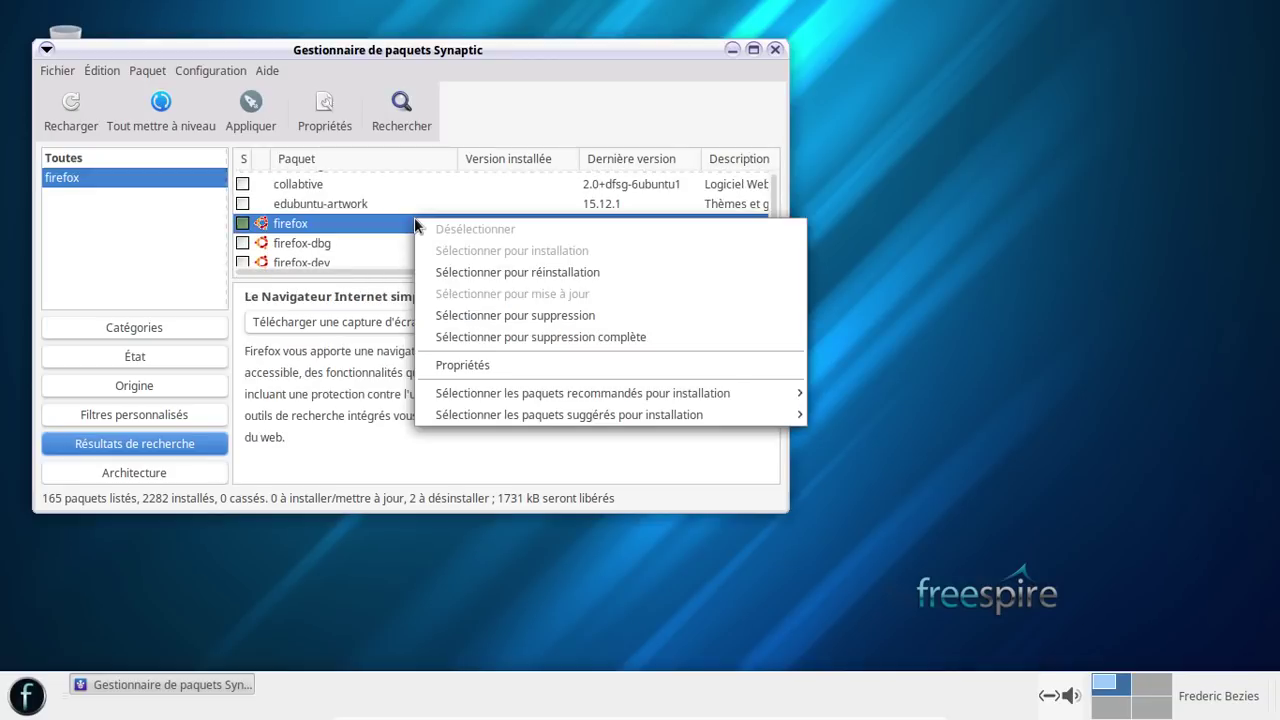
left_click(596, 336)
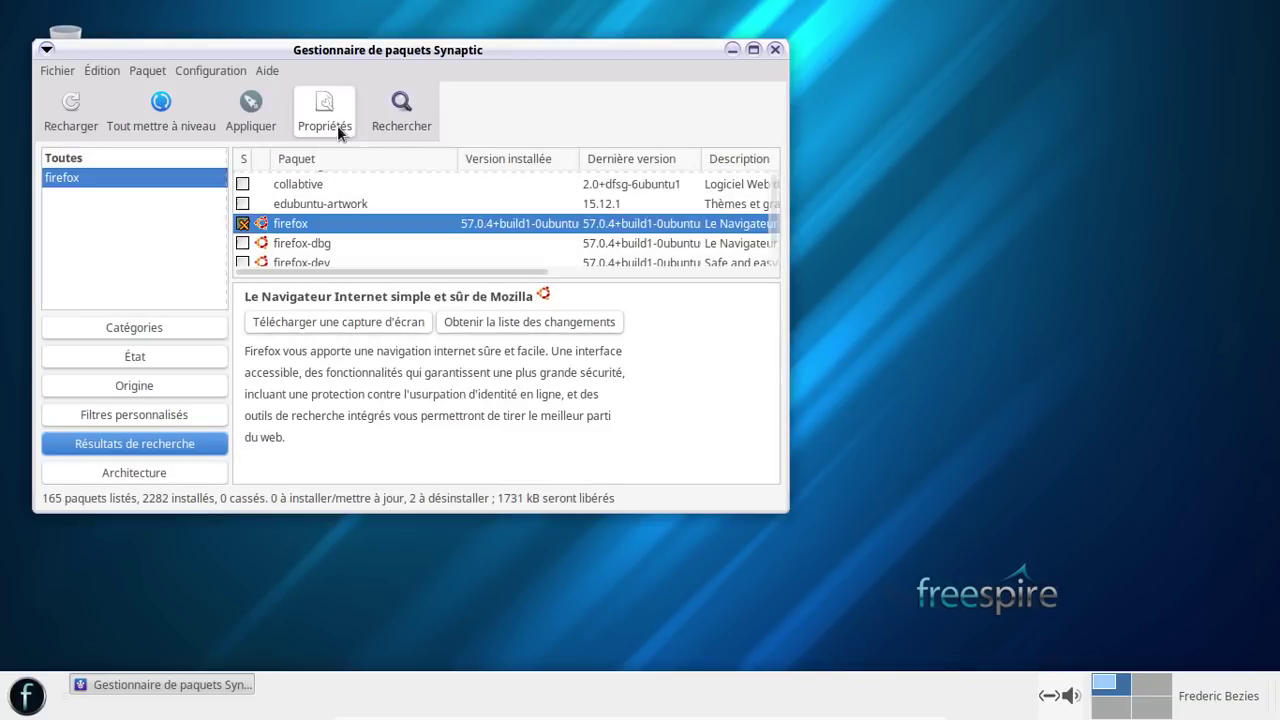
key("ctrl+p")
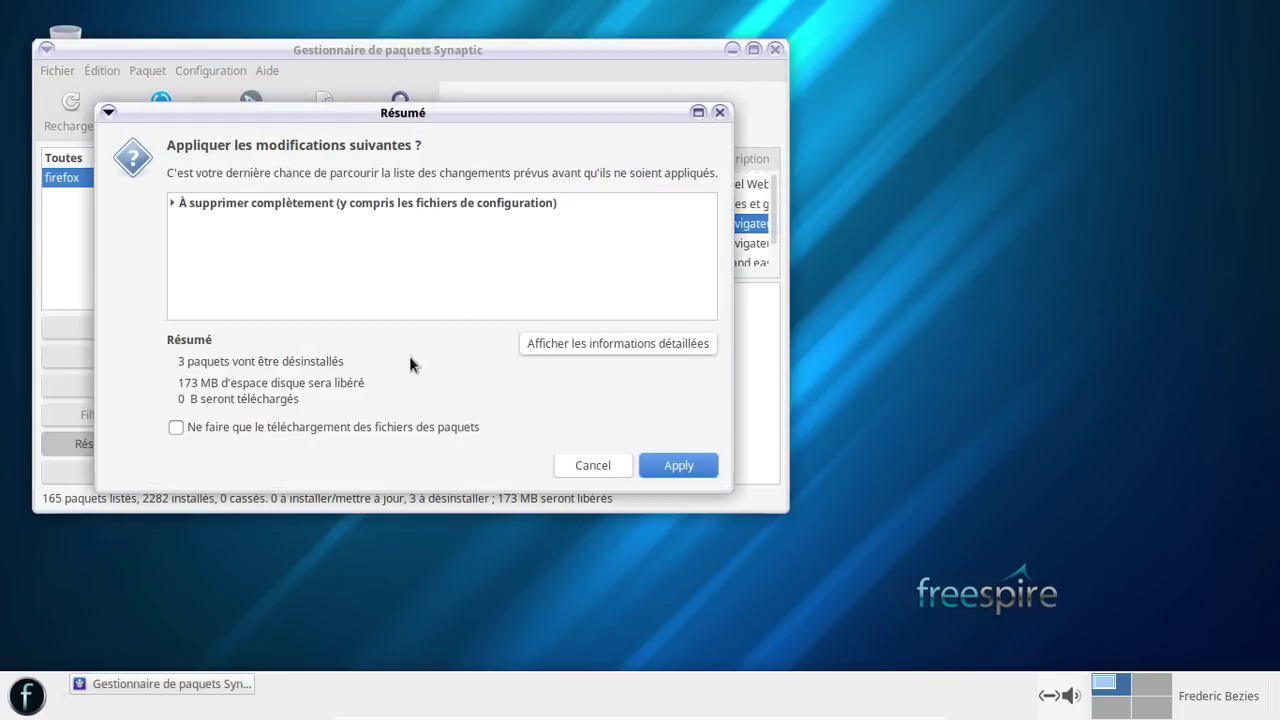
left_click(675, 461)
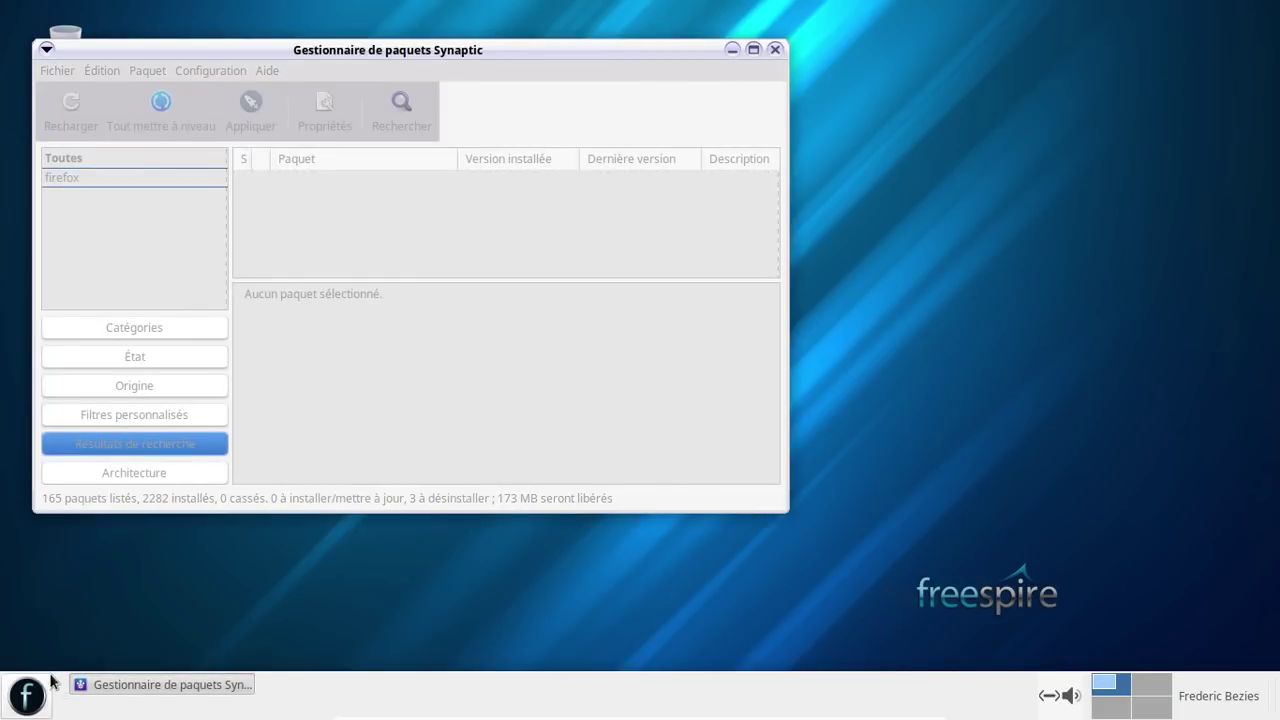
- Add Google Chrome from the Internet applications to the launcher favourites
left_click(30, 693)
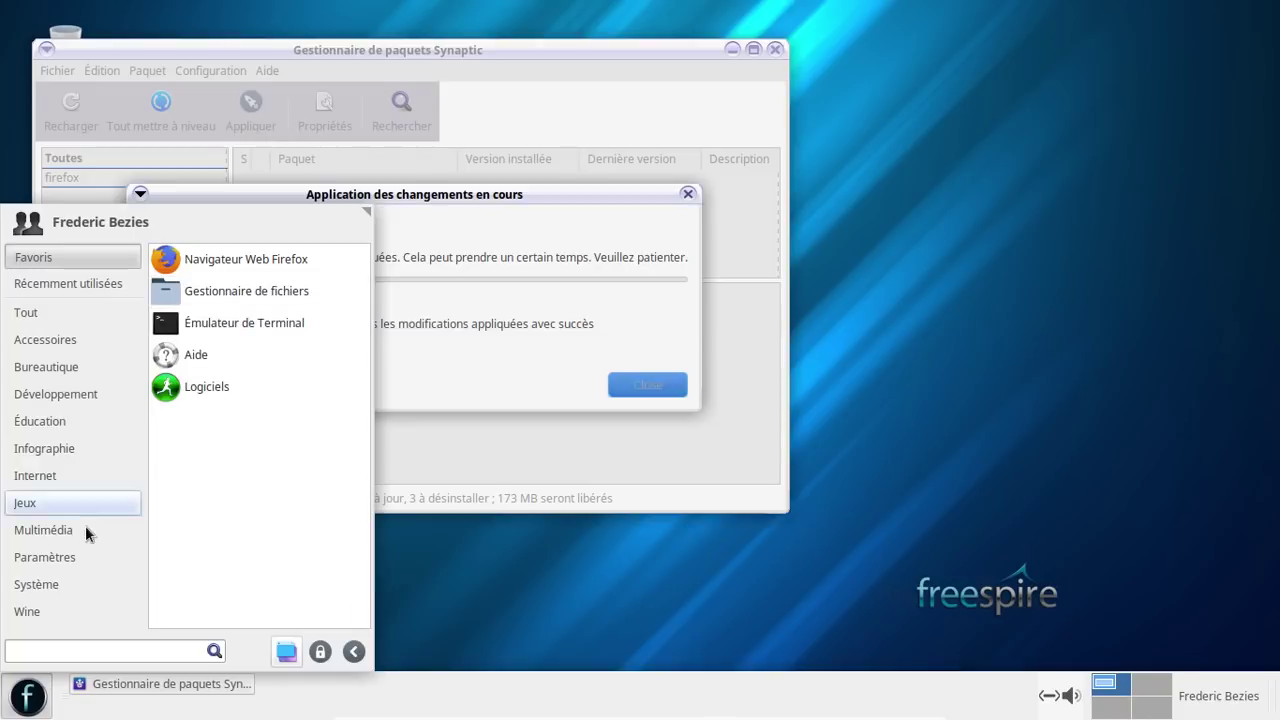
left_click(78, 557)
left_click(67, 474)
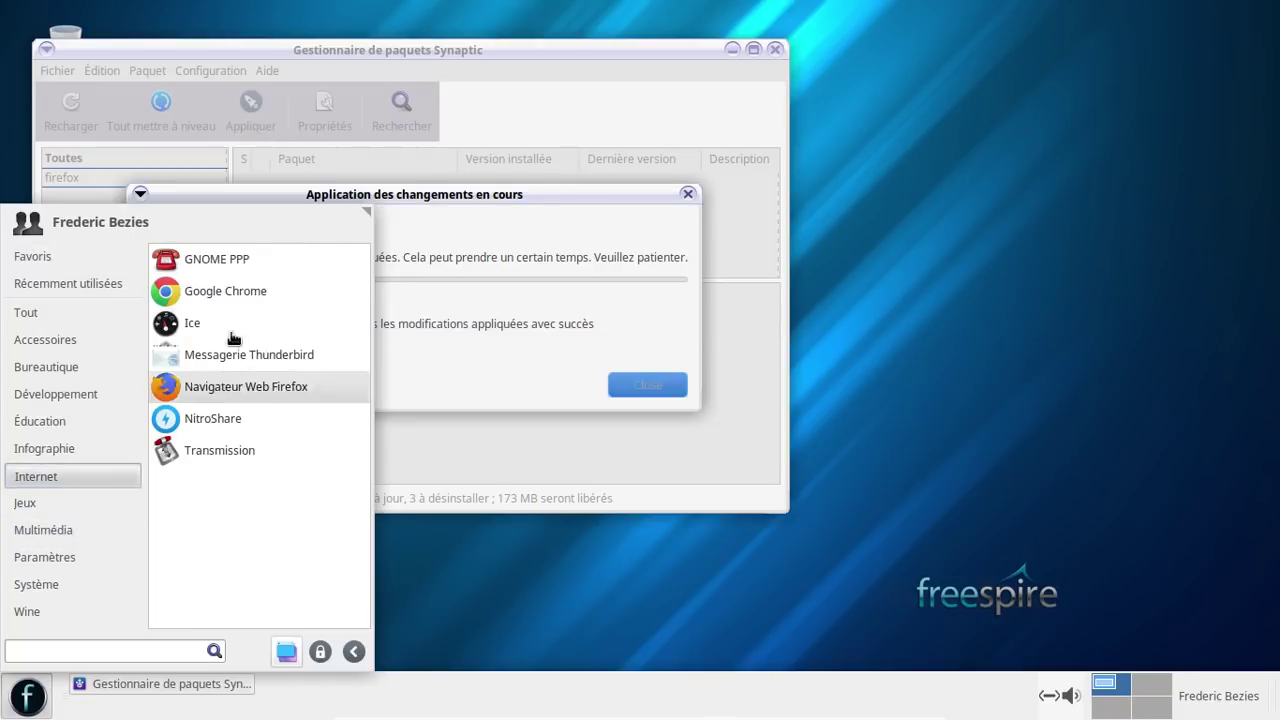
right_click(226, 292)
left_click(274, 323)
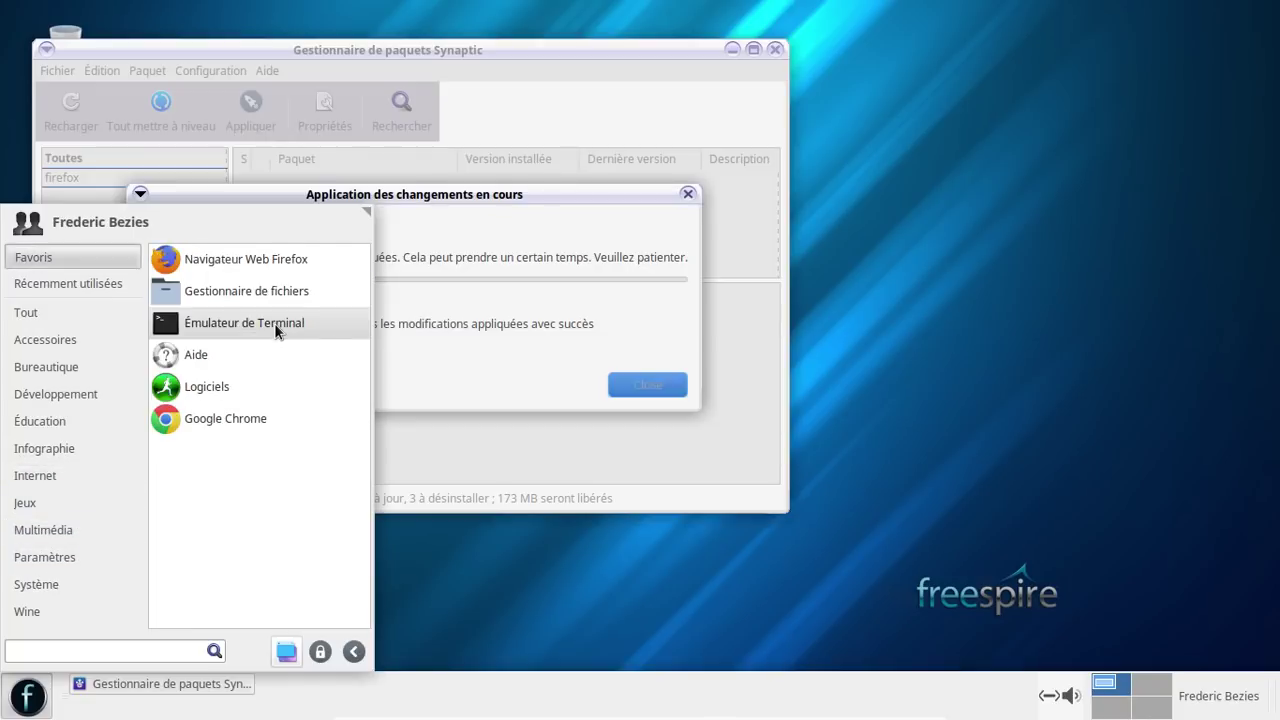
- Add Messagerie Thunderbird to favourites and order them Chrome first, Thunderbird second
left_click(75, 530)
left_click(78, 450)
left_click(71, 470)
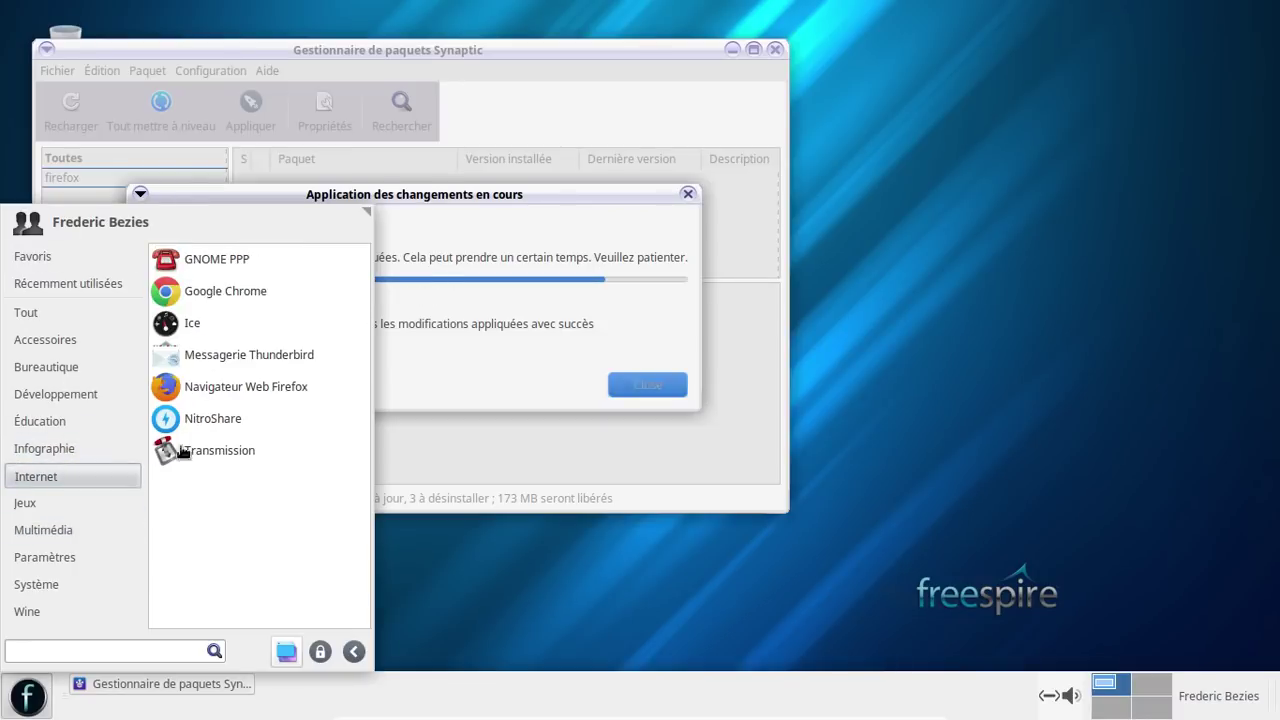
right_click(216, 368)
left_click(303, 395)
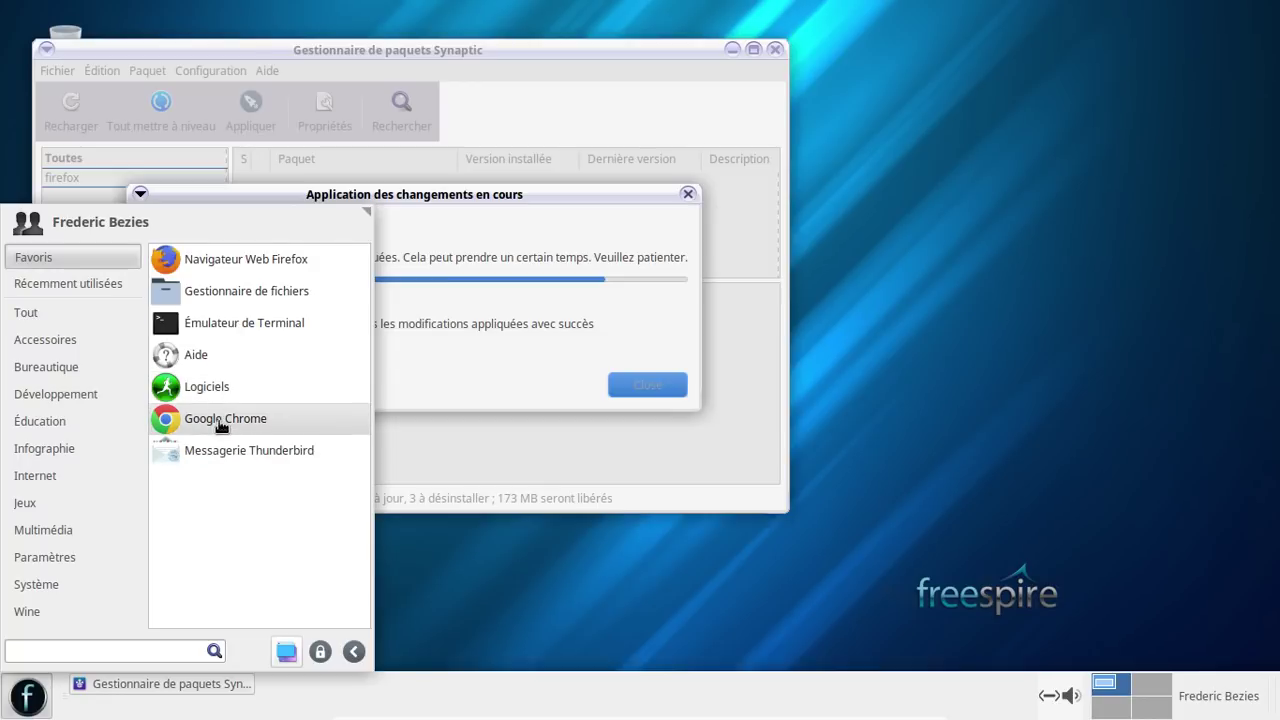
left_click_drag(217, 422, 236, 265)
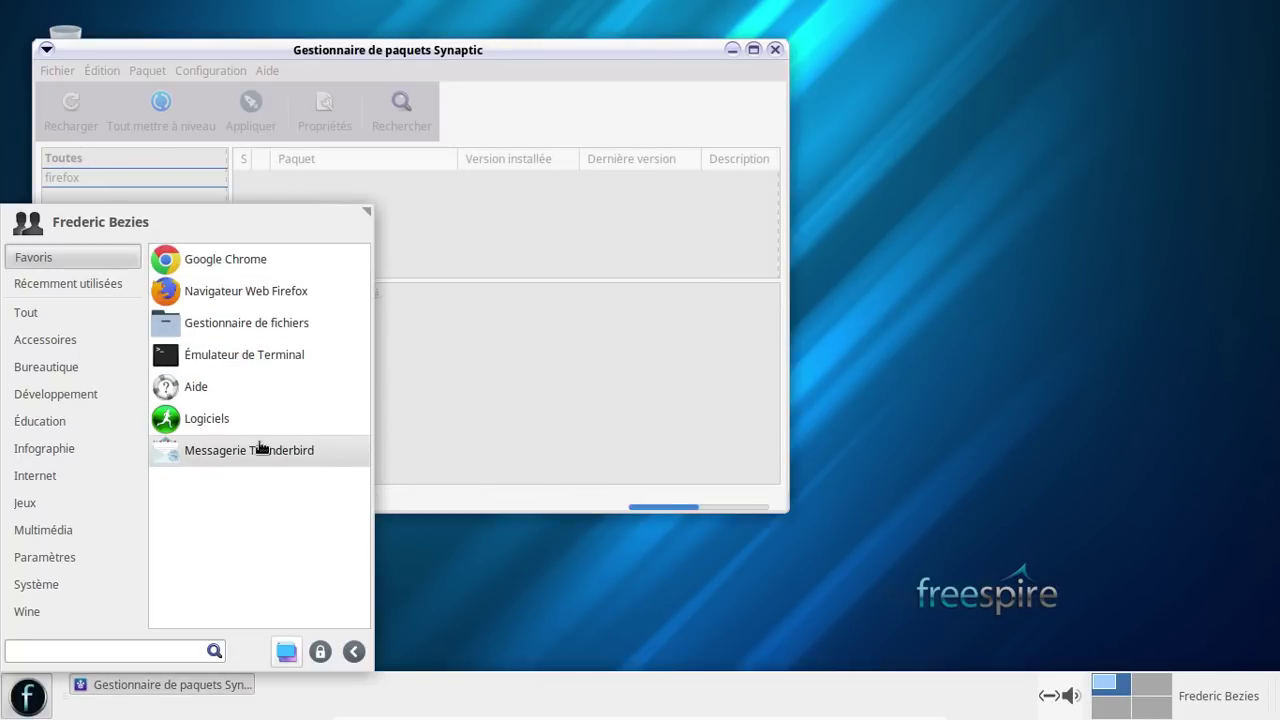
left_click_drag(257, 449, 263, 286)
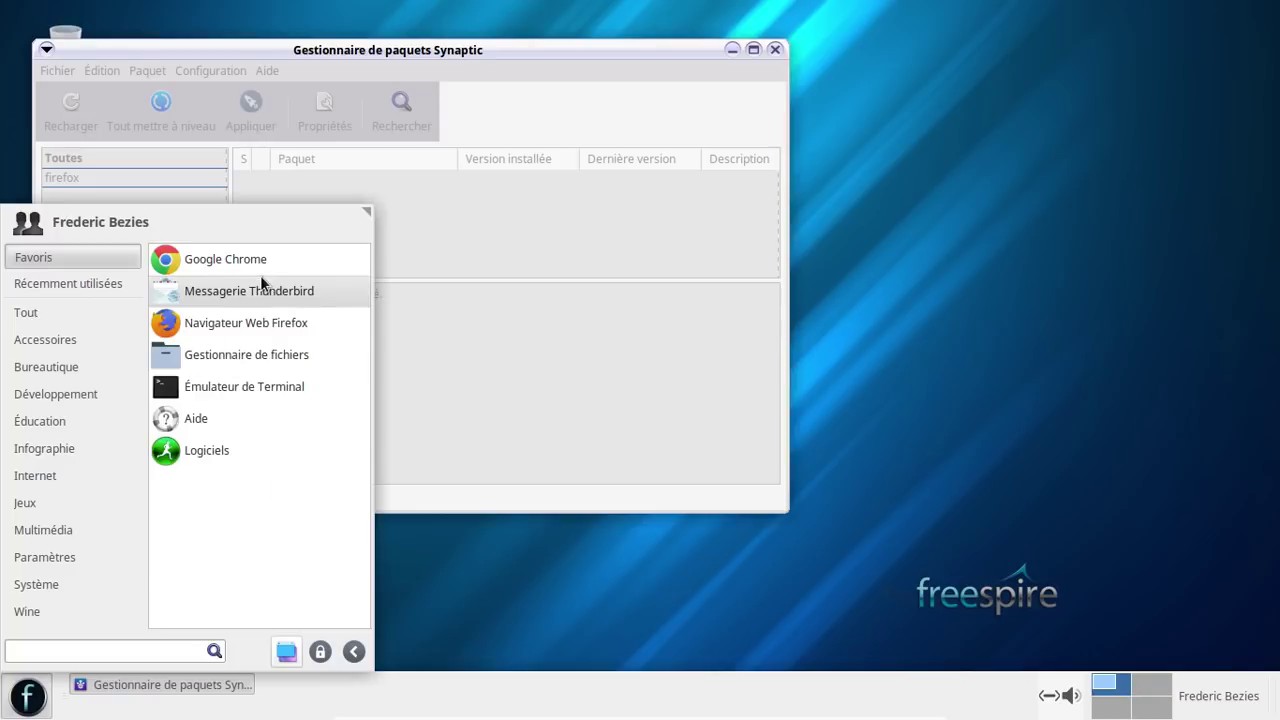
left_click(31, 694)
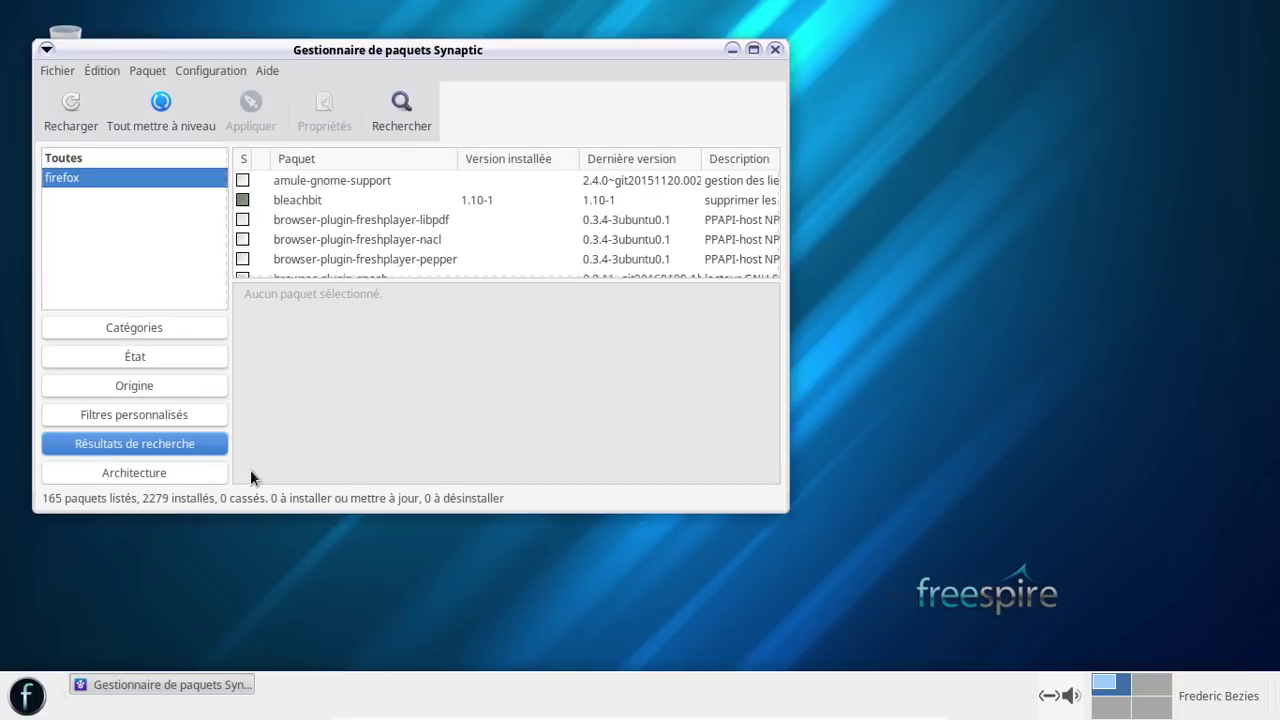
- Close Synaptic and launch Chrome from favourites, accepting first-run settings and skipping sign-in
left_click(774, 49)
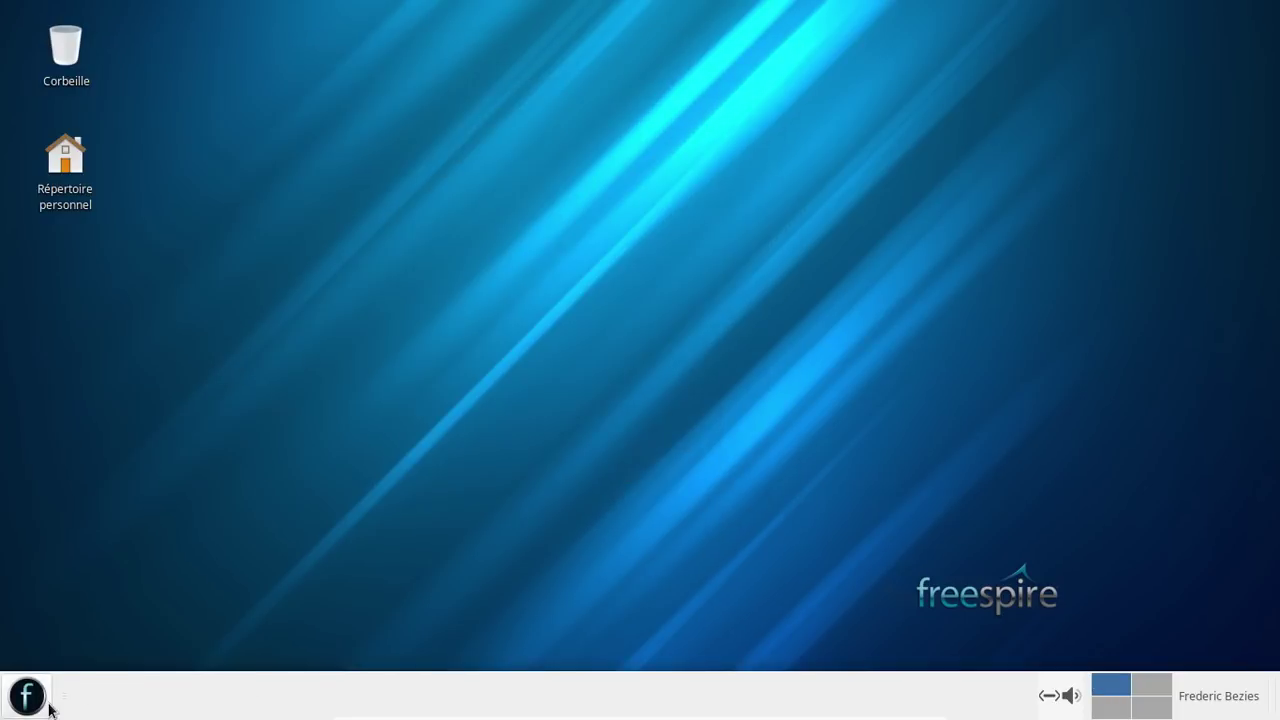
left_click(38, 703)
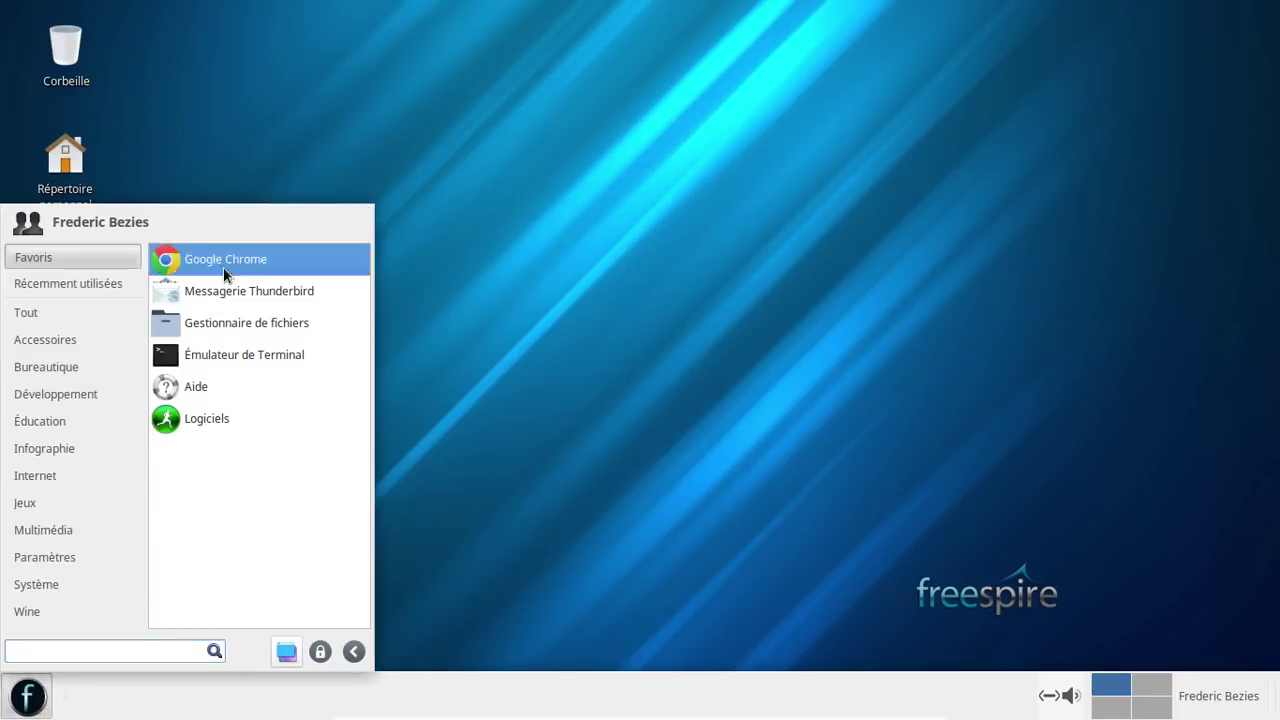
left_click(223, 268)
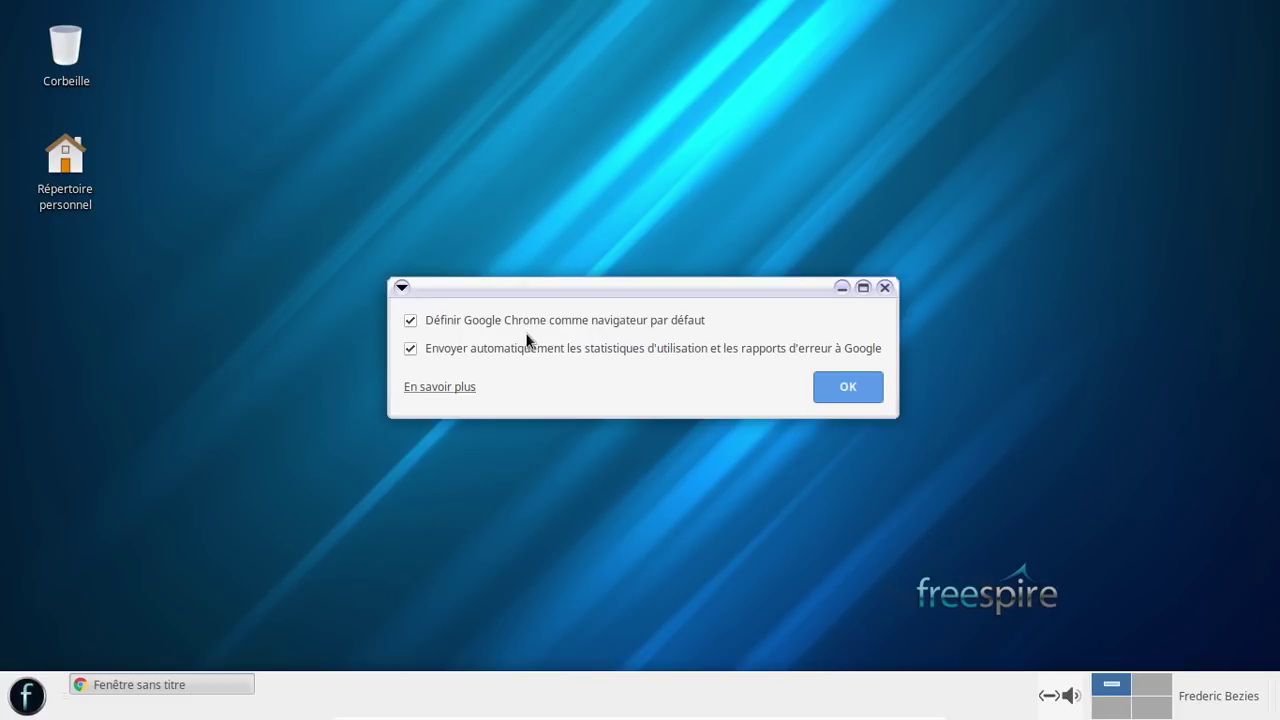
left_click(846, 390)
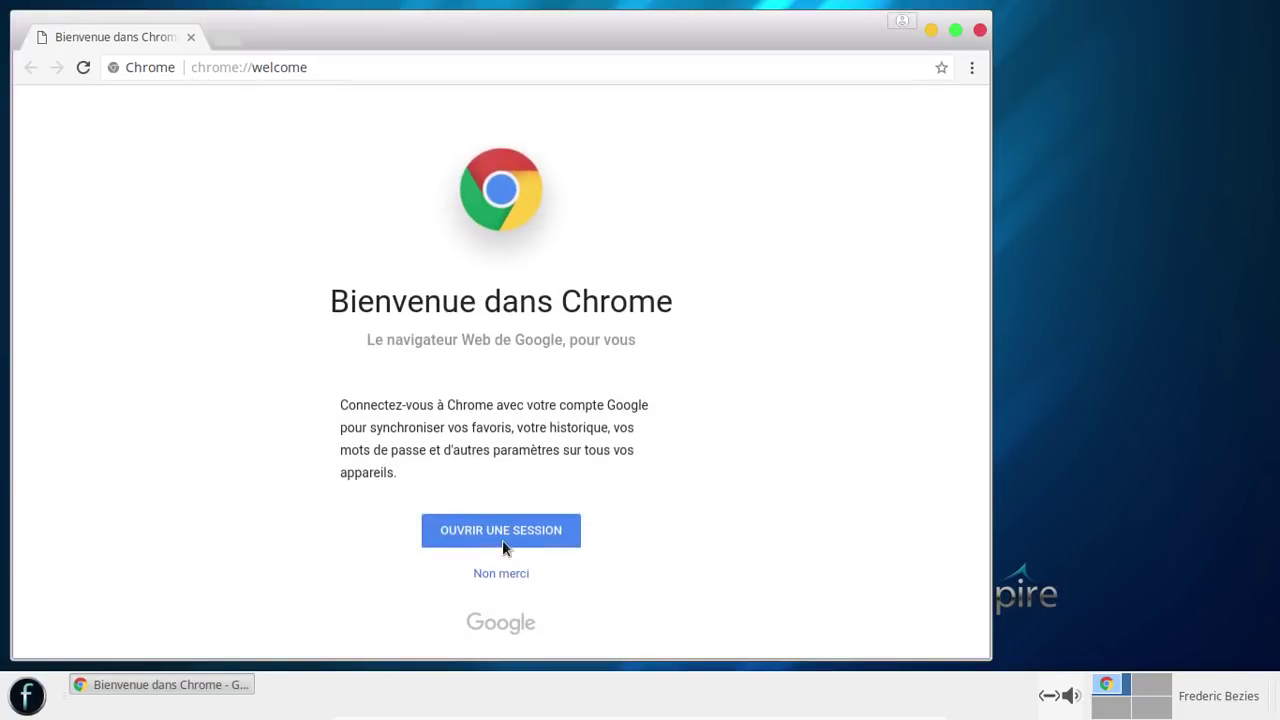
left_click(505, 572)
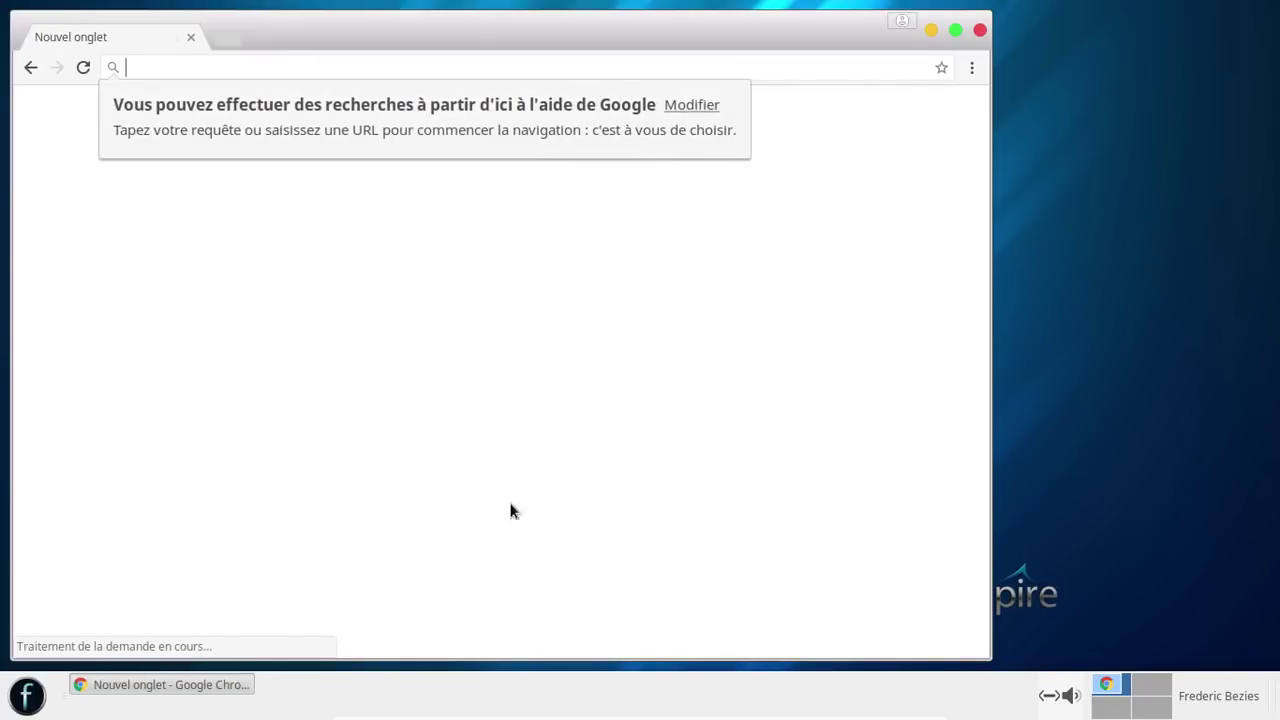
- Move the Chrome window to the right, then close Chrome
left_click_drag(457, 35, 594, 20)
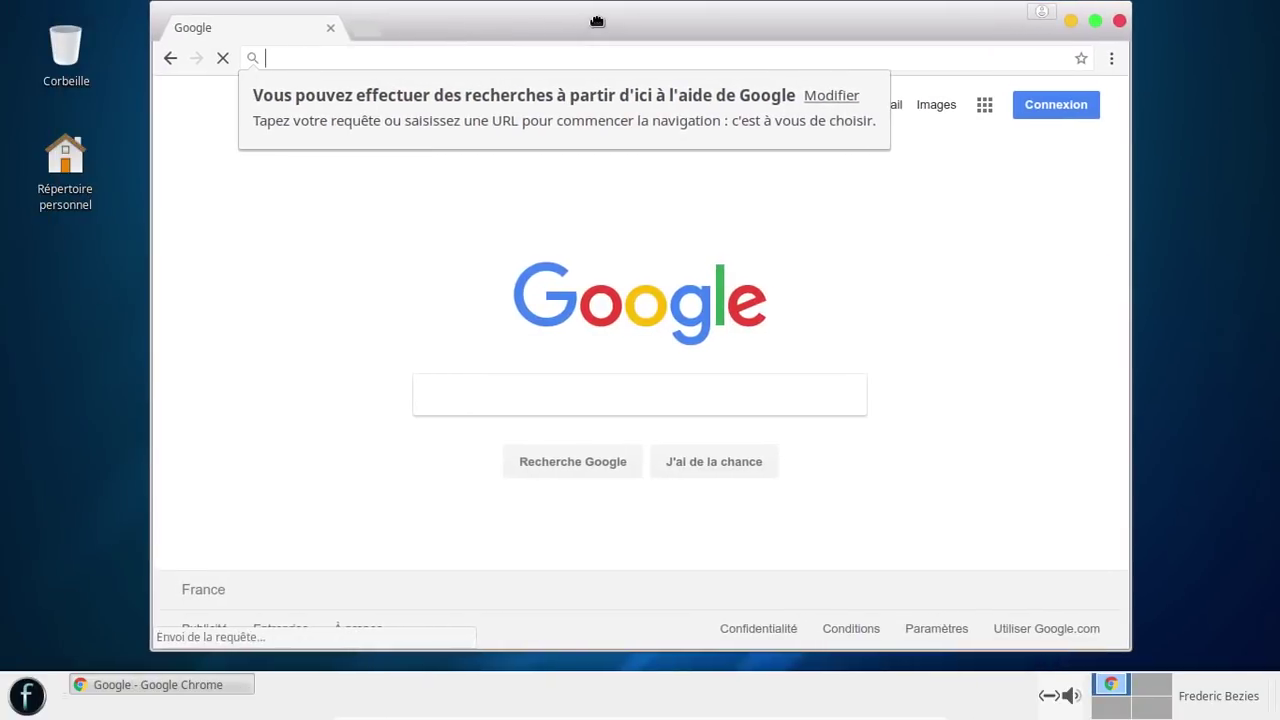
left_click(27, 694)
left_click(278, 294)
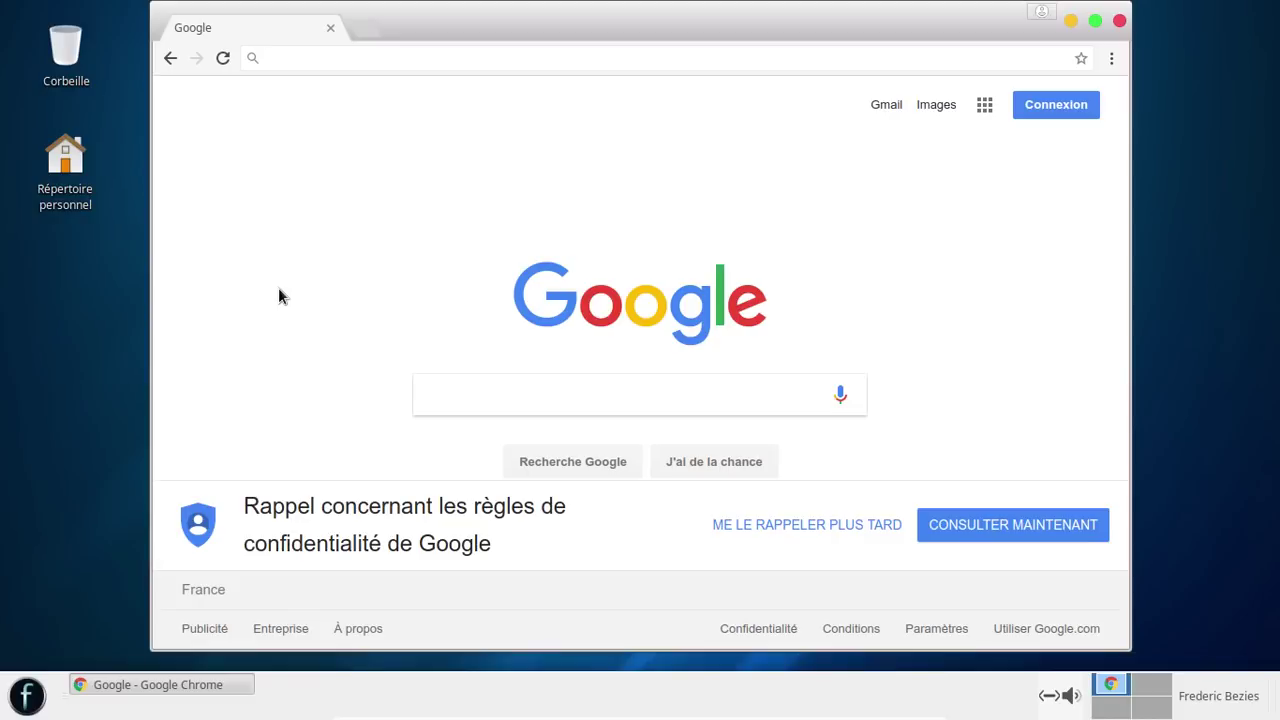
left_click(1120, 21)
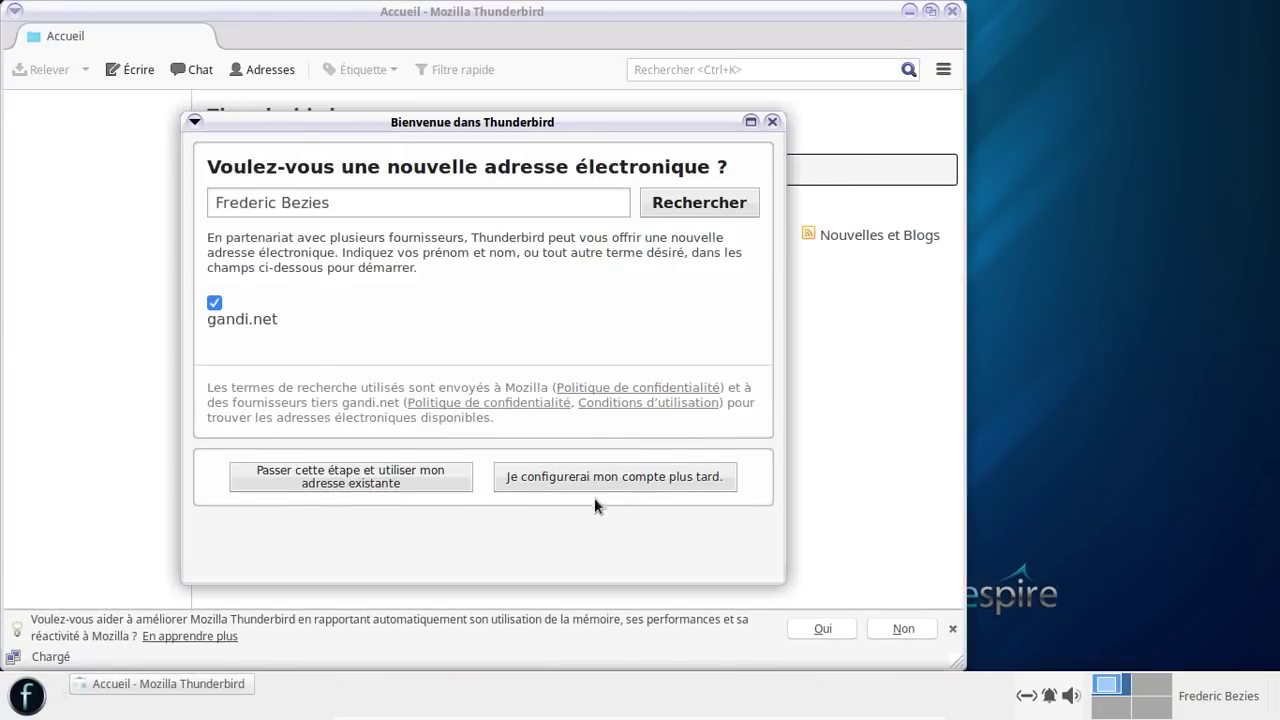
- Skip mail account setup and open the add-ons manager's Extensions list
left_click(585, 492)
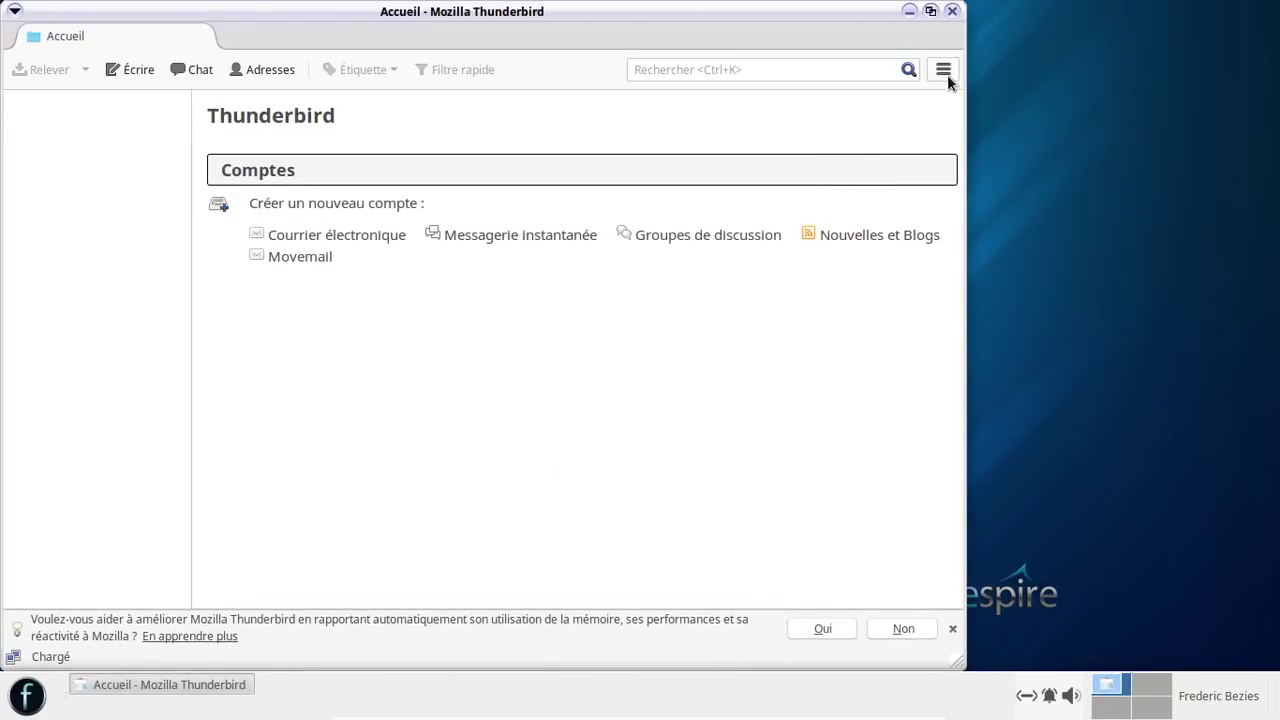
left_click(945, 72)
left_click(1141, 151)
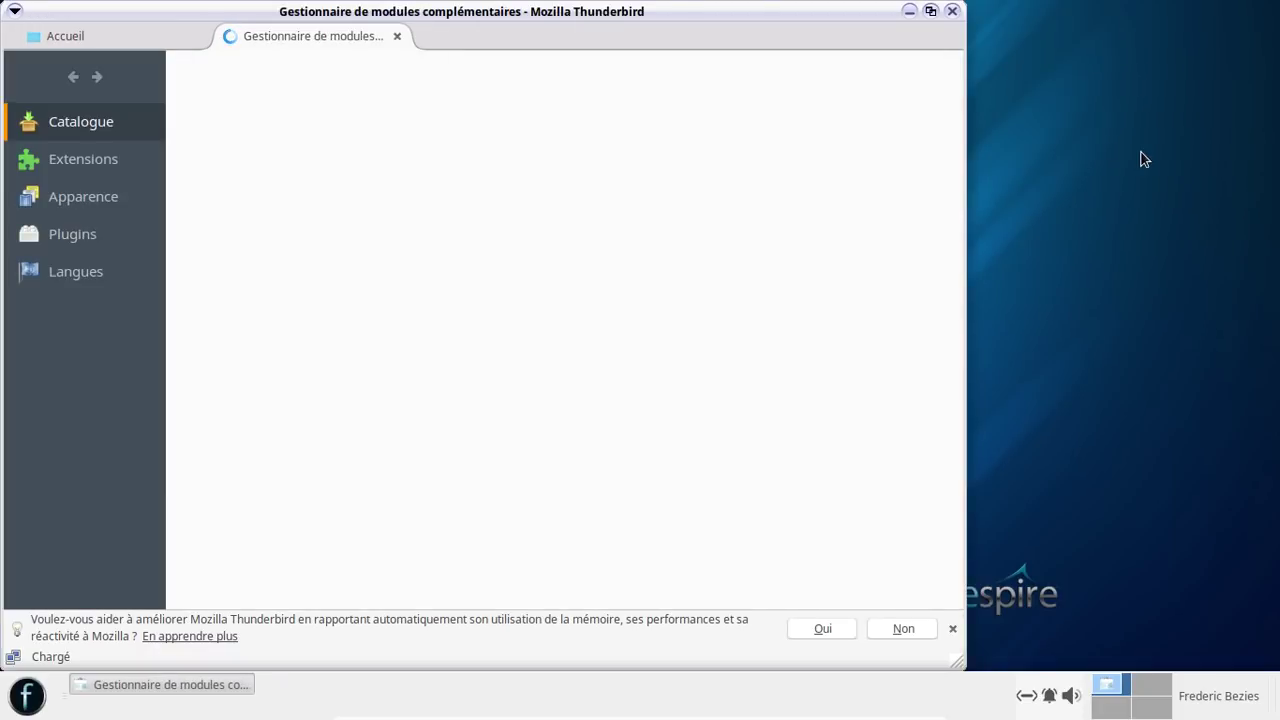
left_click(108, 166)
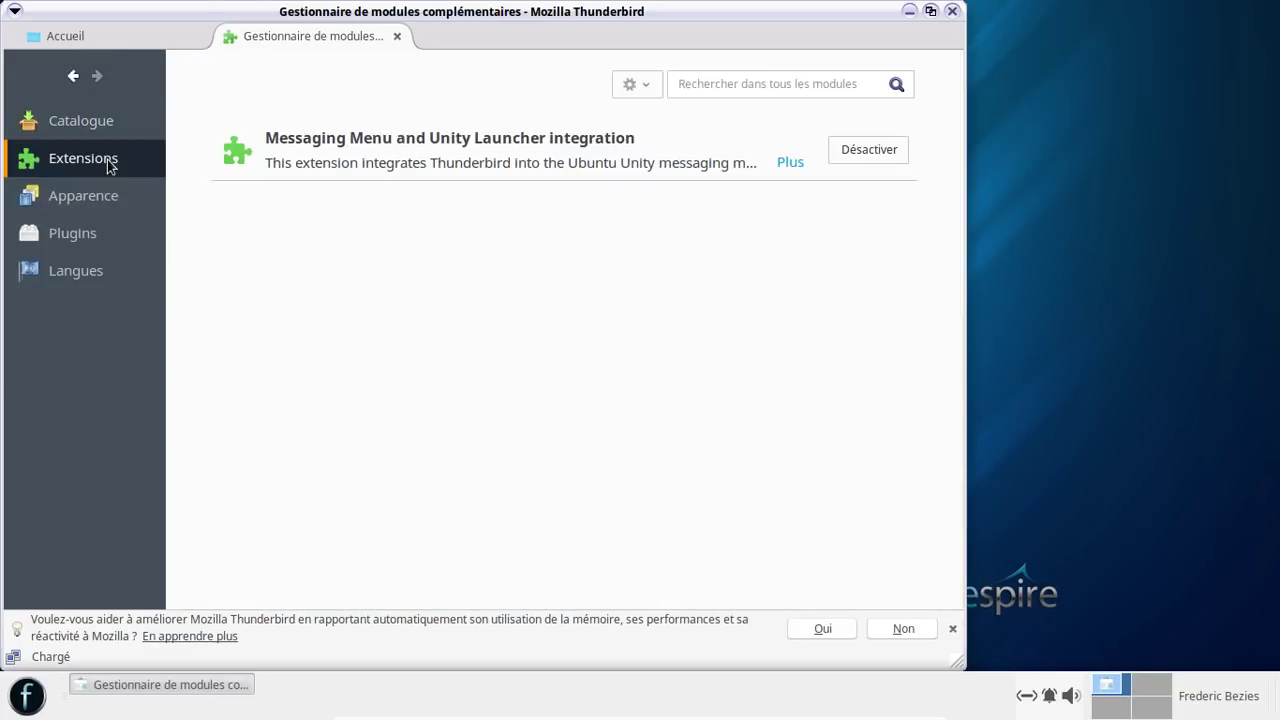
- Search all add-ons for 'lightning' and start installing the Lightning calendar
left_click(706, 87)
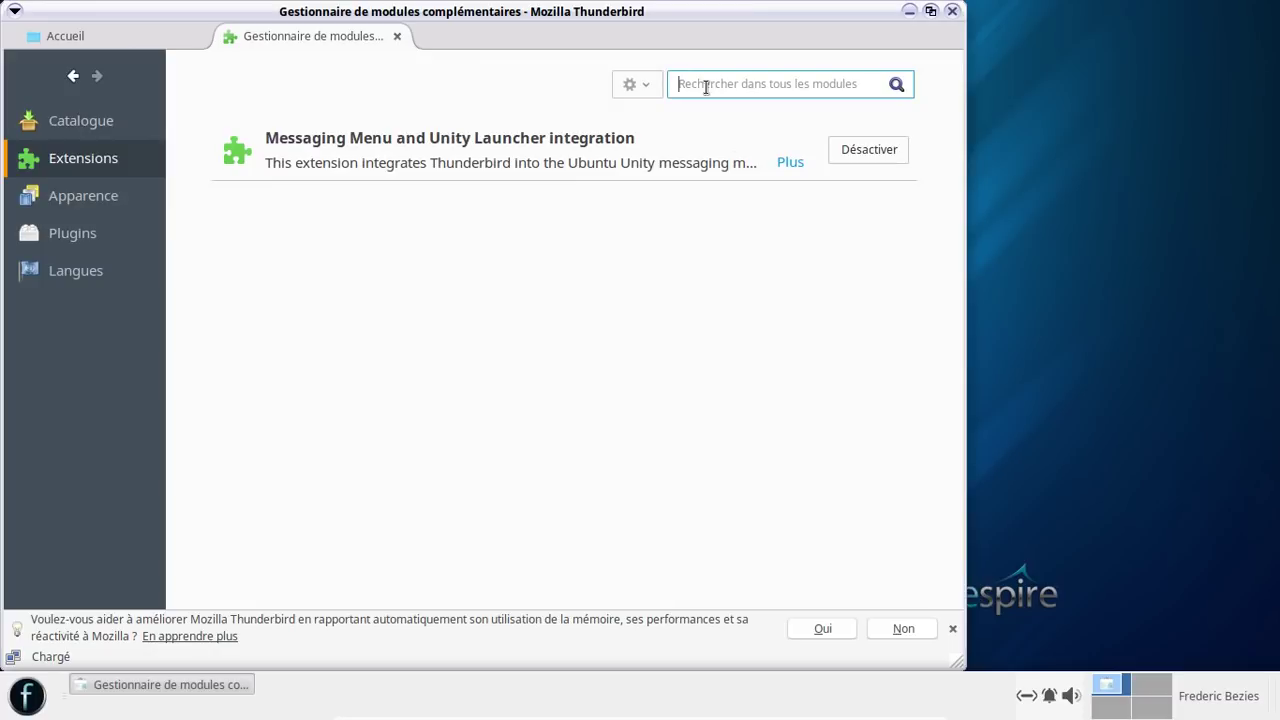
type("lig")
type("htning")
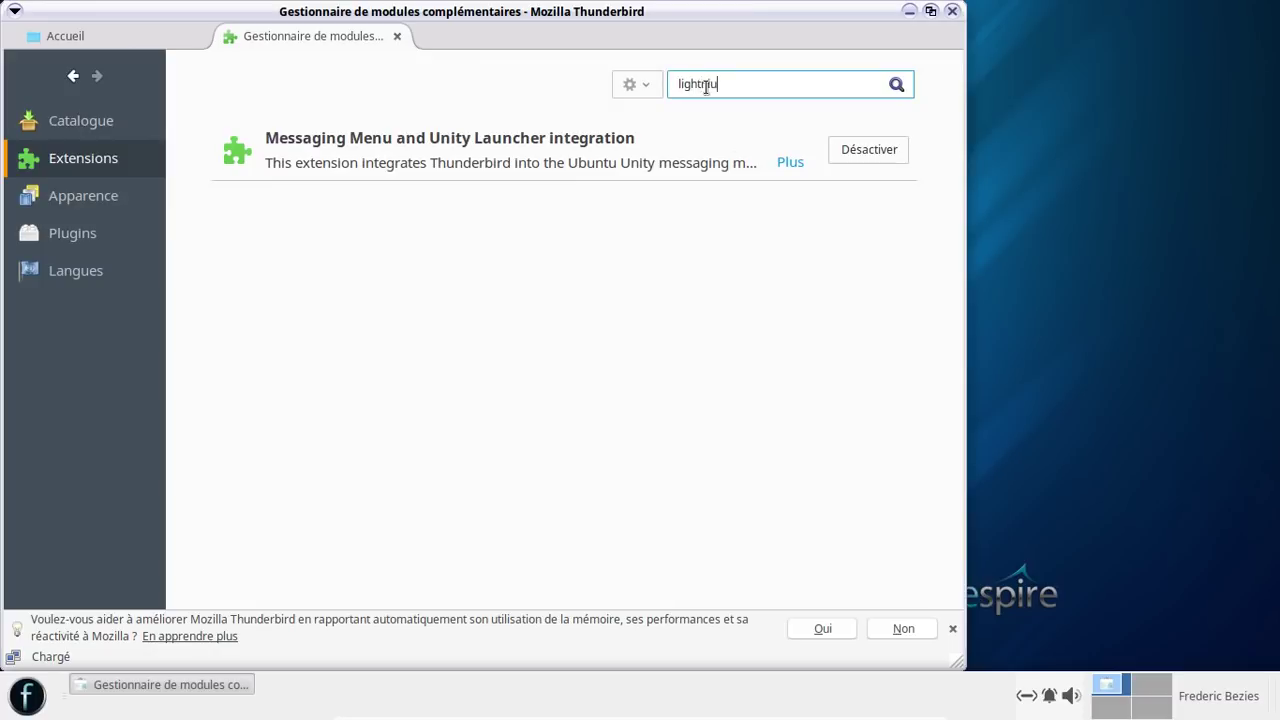
key("Return")
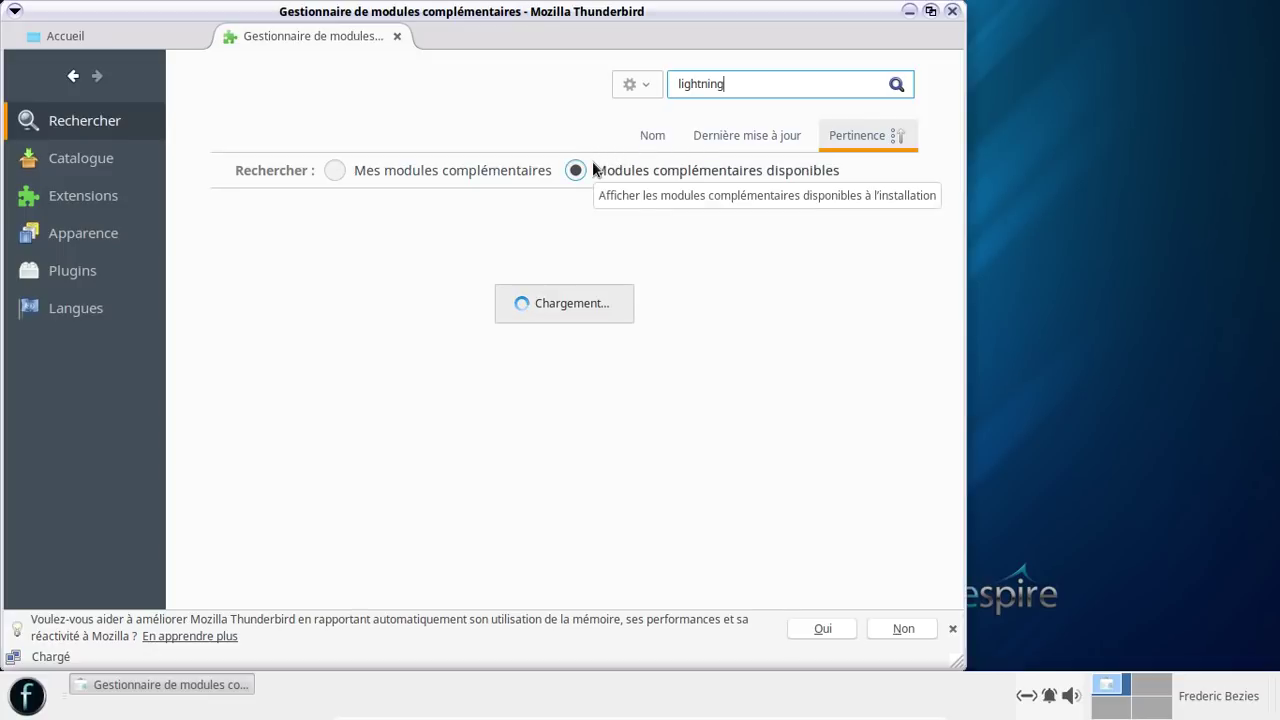
left_click(862, 219)
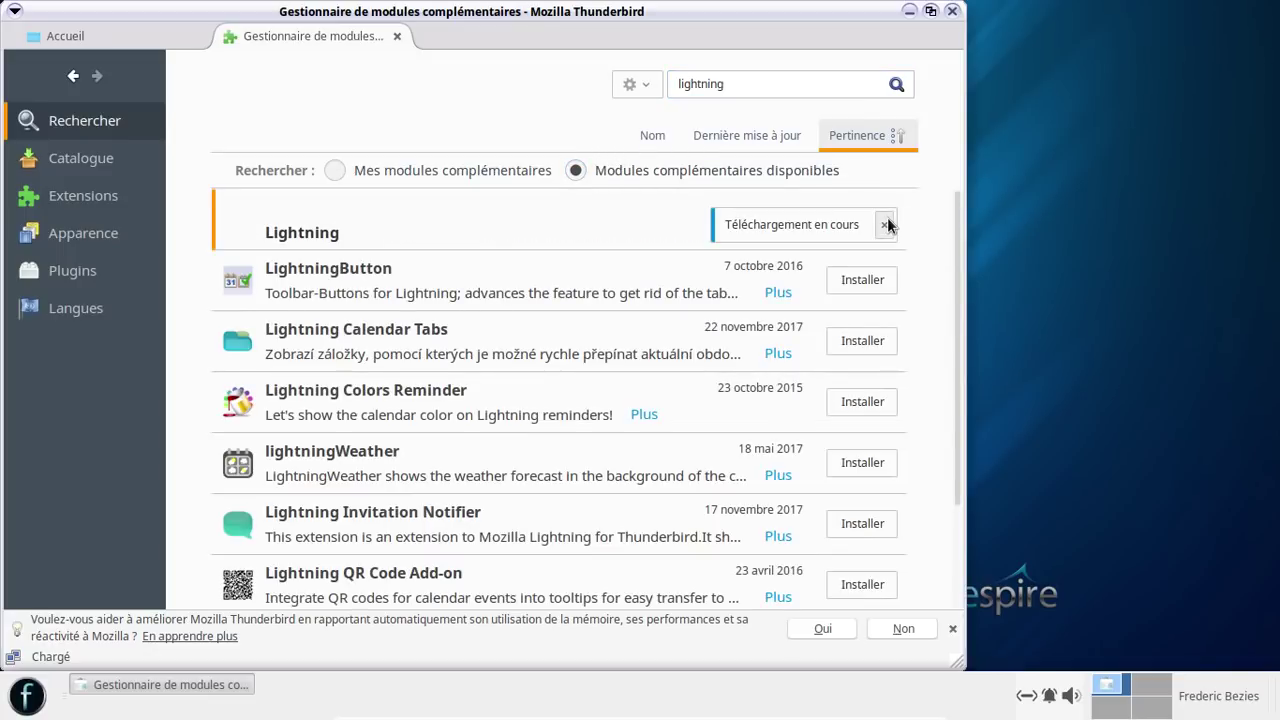
scroll(573, 337, "down", 3)
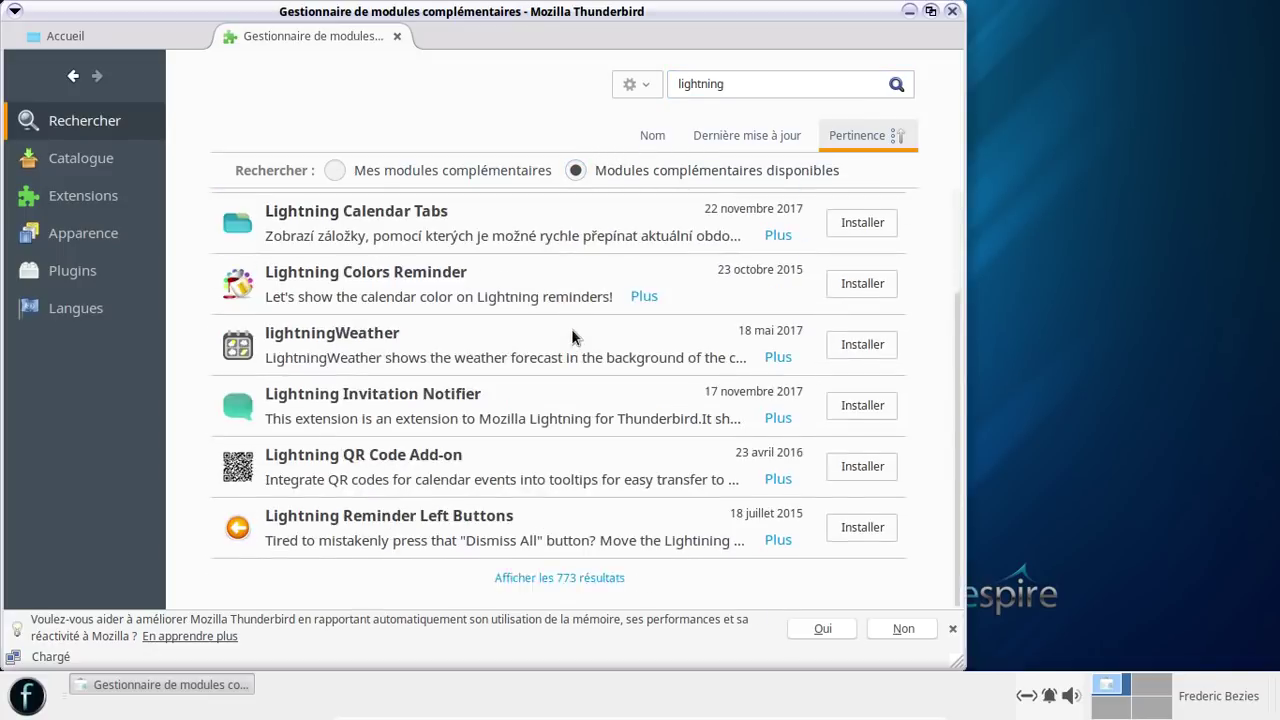
scroll(571, 337, "up", 3)
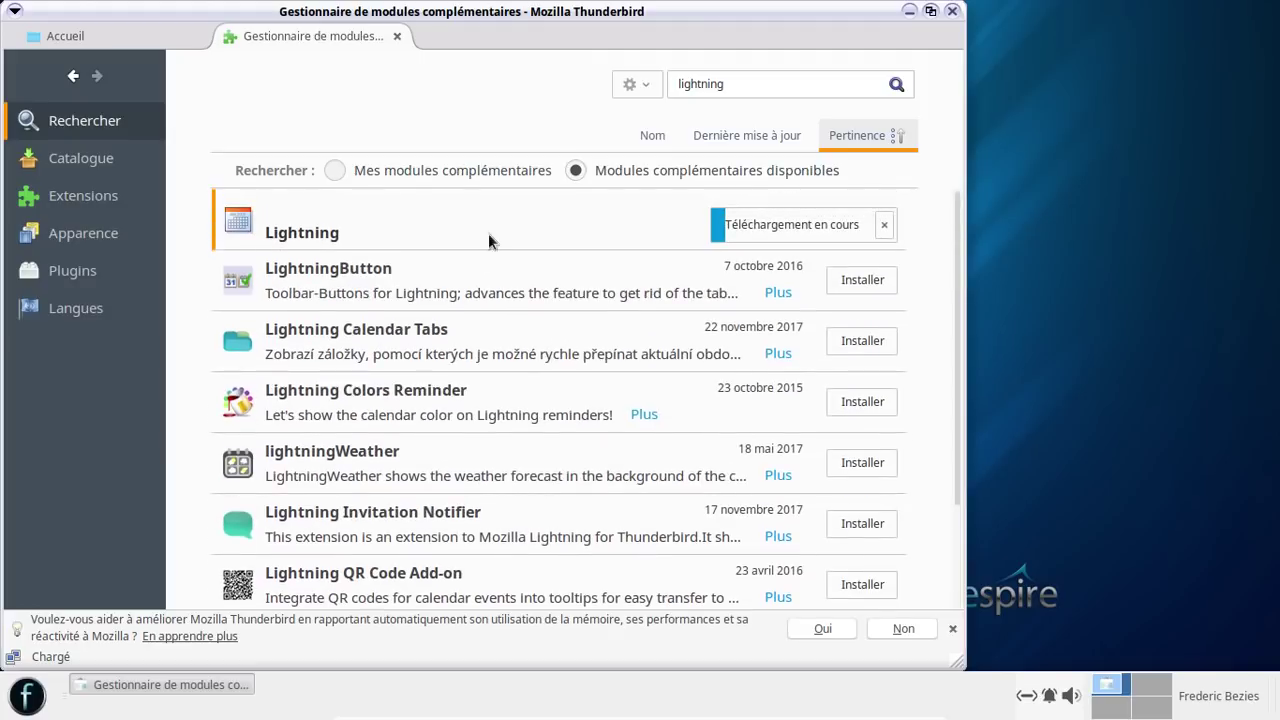
left_click(757, 75)
left_click(648, 86)
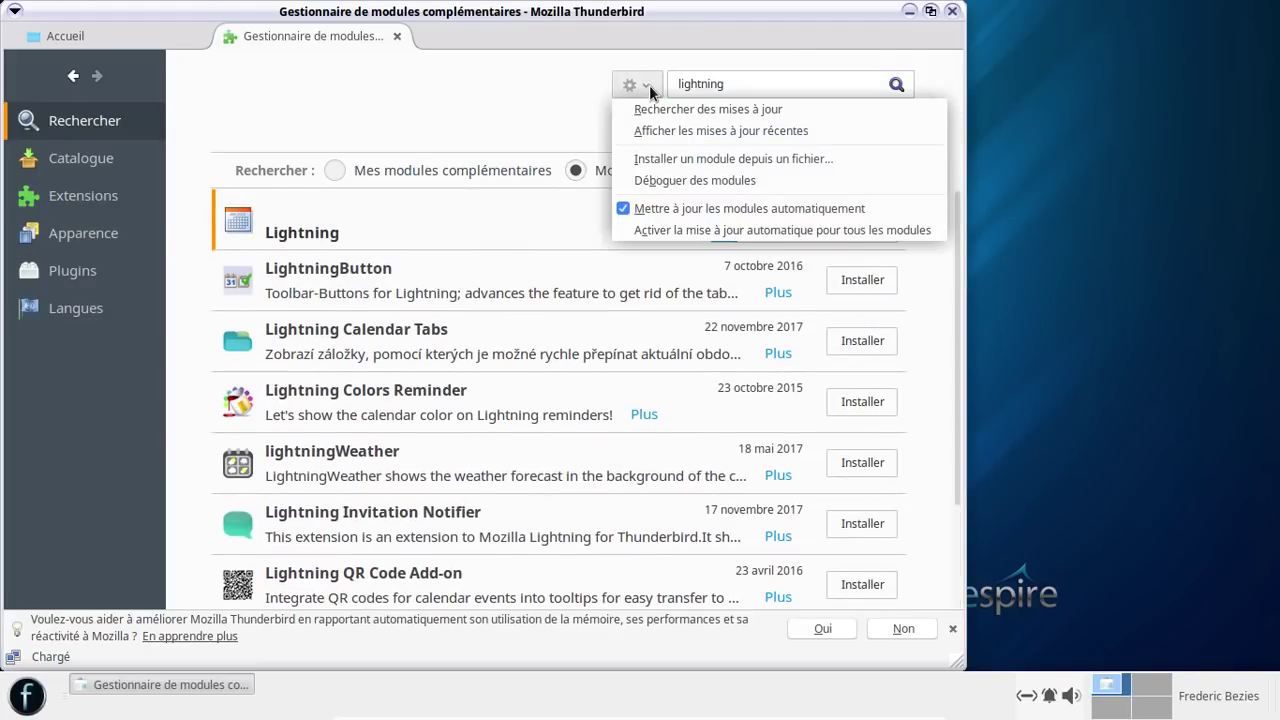
left_click(648, 87)
left_click(779, 82)
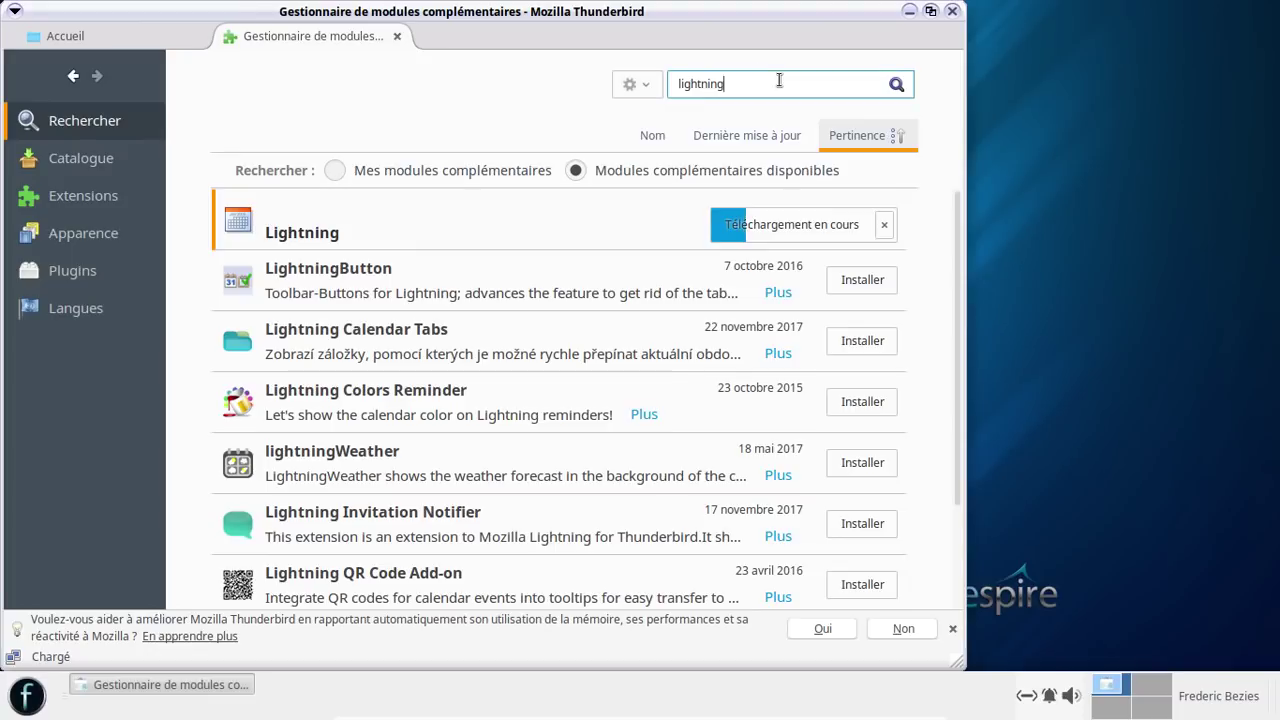
- Search add-ons for 'calendar', install Fournisseur pour Google Agenda, and restart Thunderbird
double_click(779, 82)
type("calendar")
key("Return")
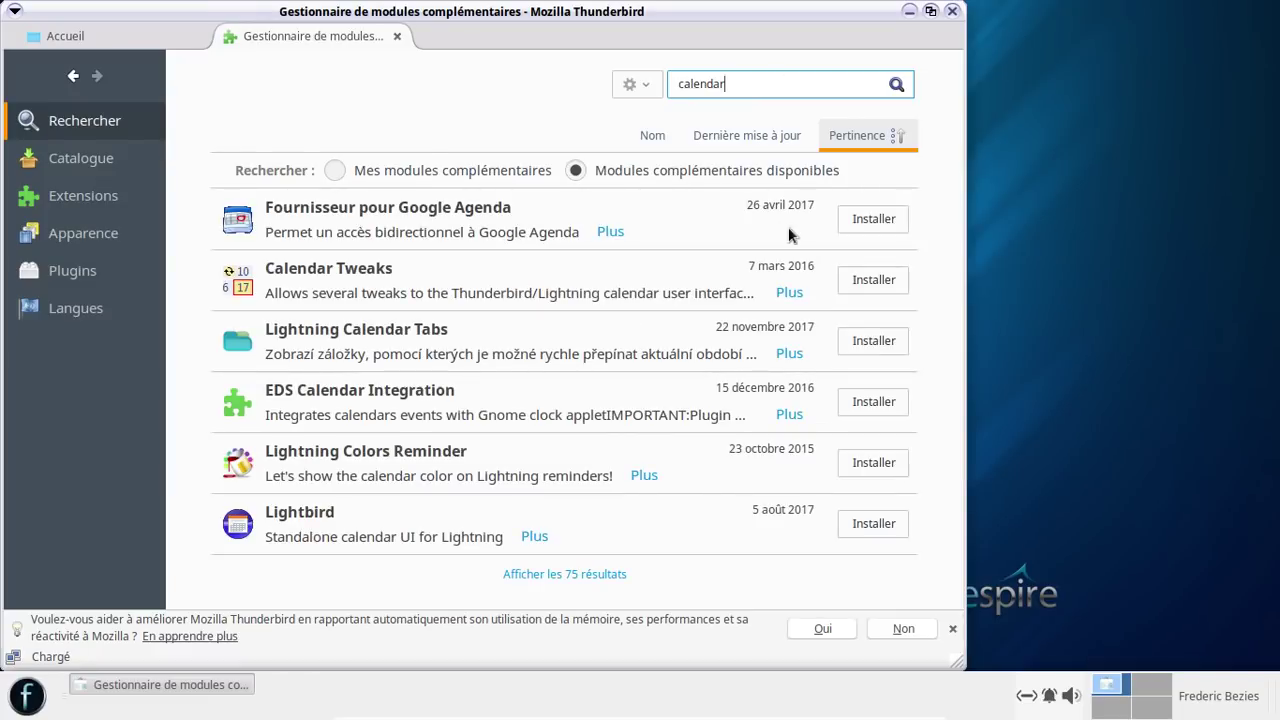
left_click(871, 220)
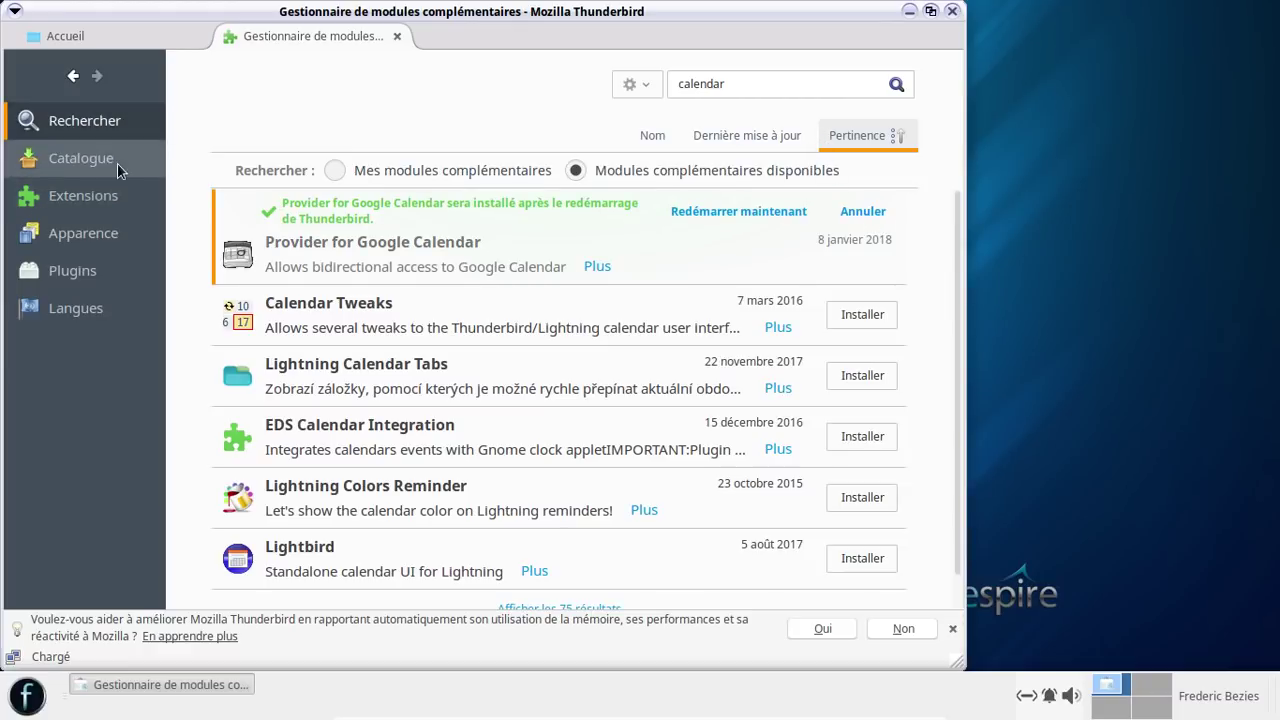
left_click(736, 211)
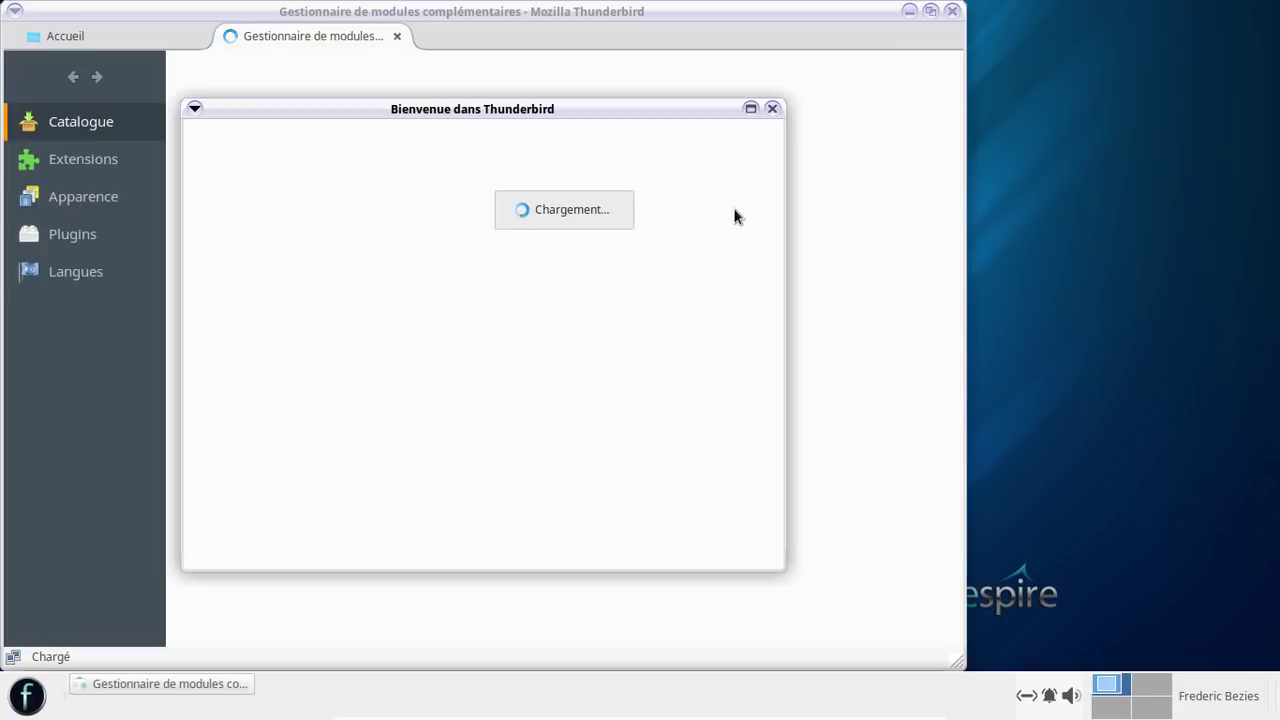
- Dismiss the welcome dialog and reopen the add-ons manager's Extensions list
left_click(772, 108)
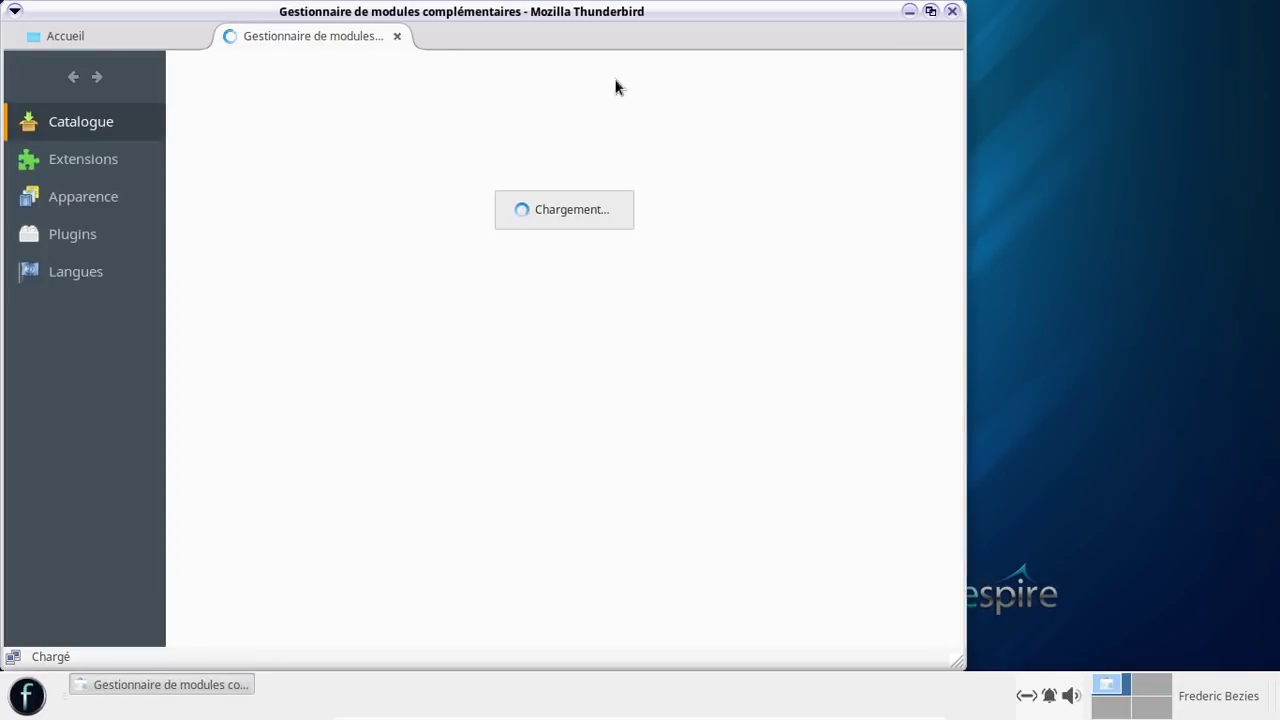
left_click(397, 36)
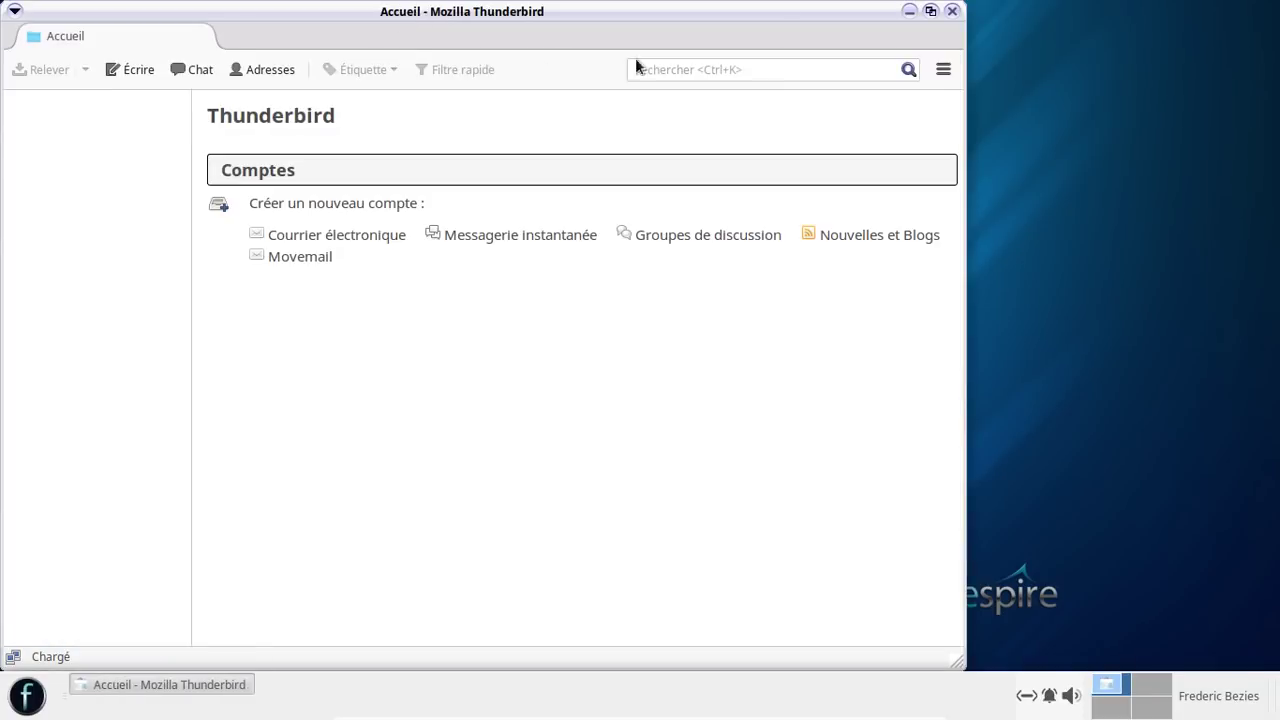
left_click(944, 70)
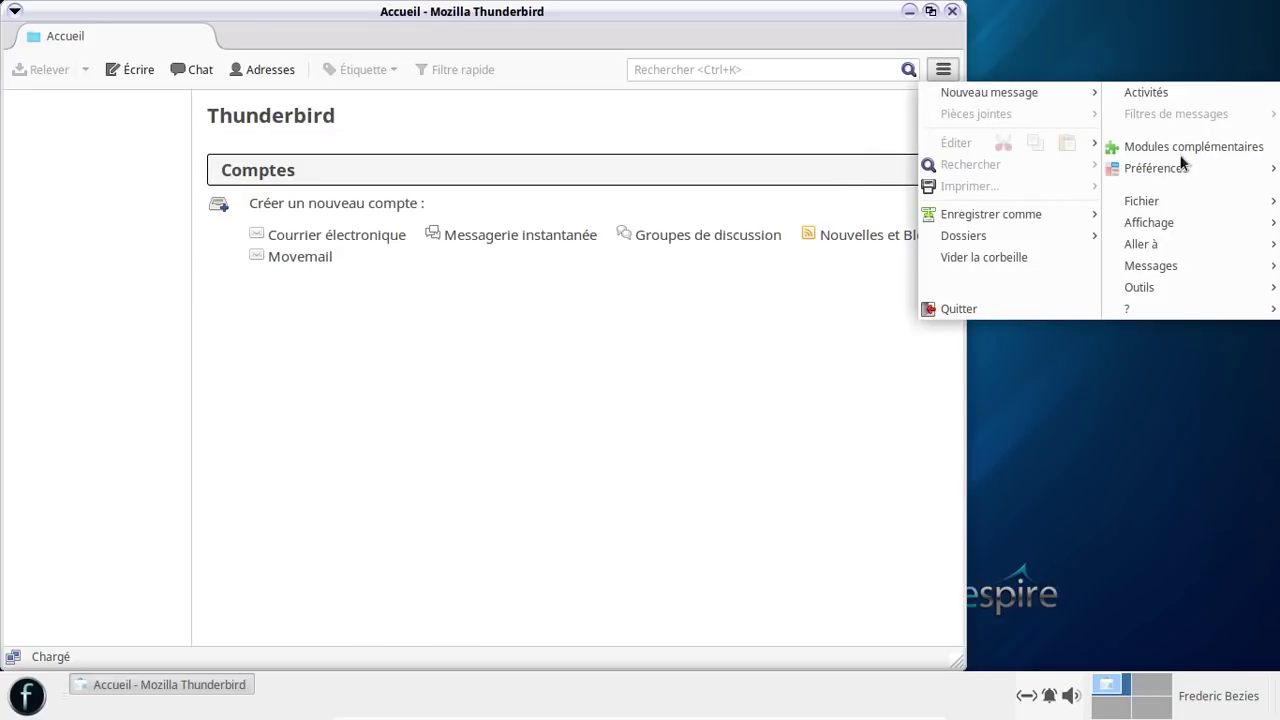
mouse_move(1185, 220)
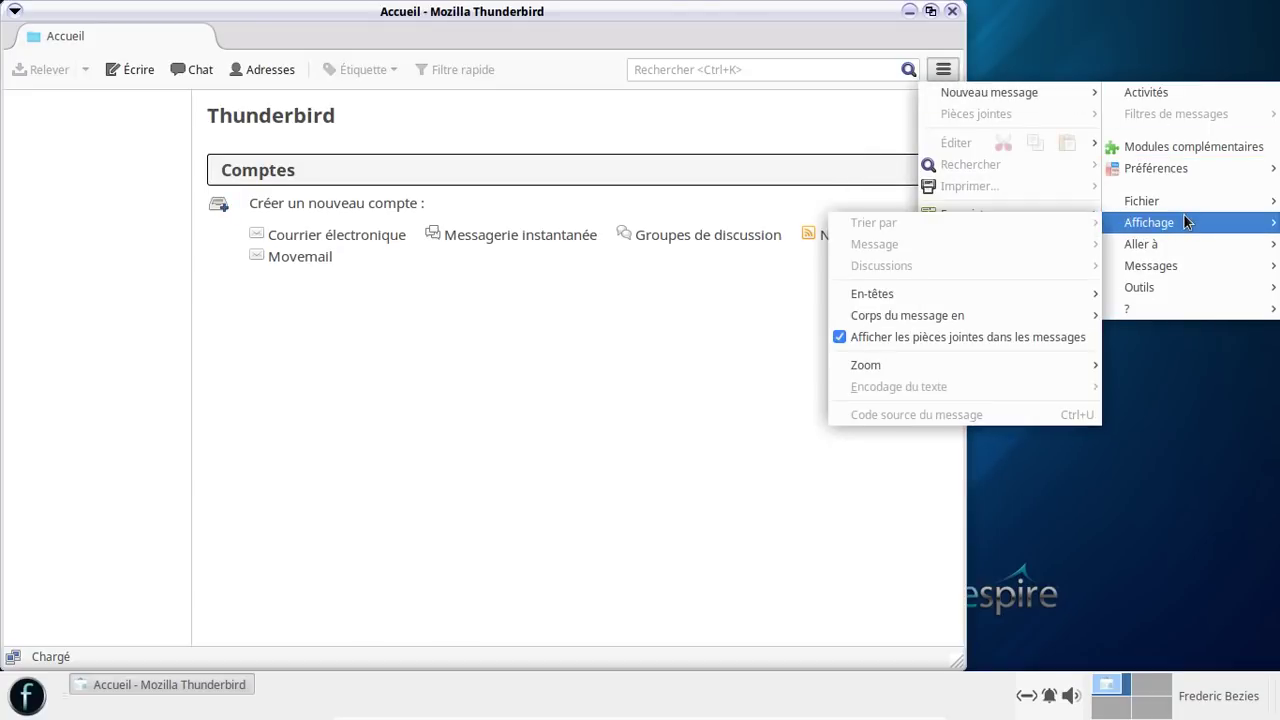
left_click(1160, 150)
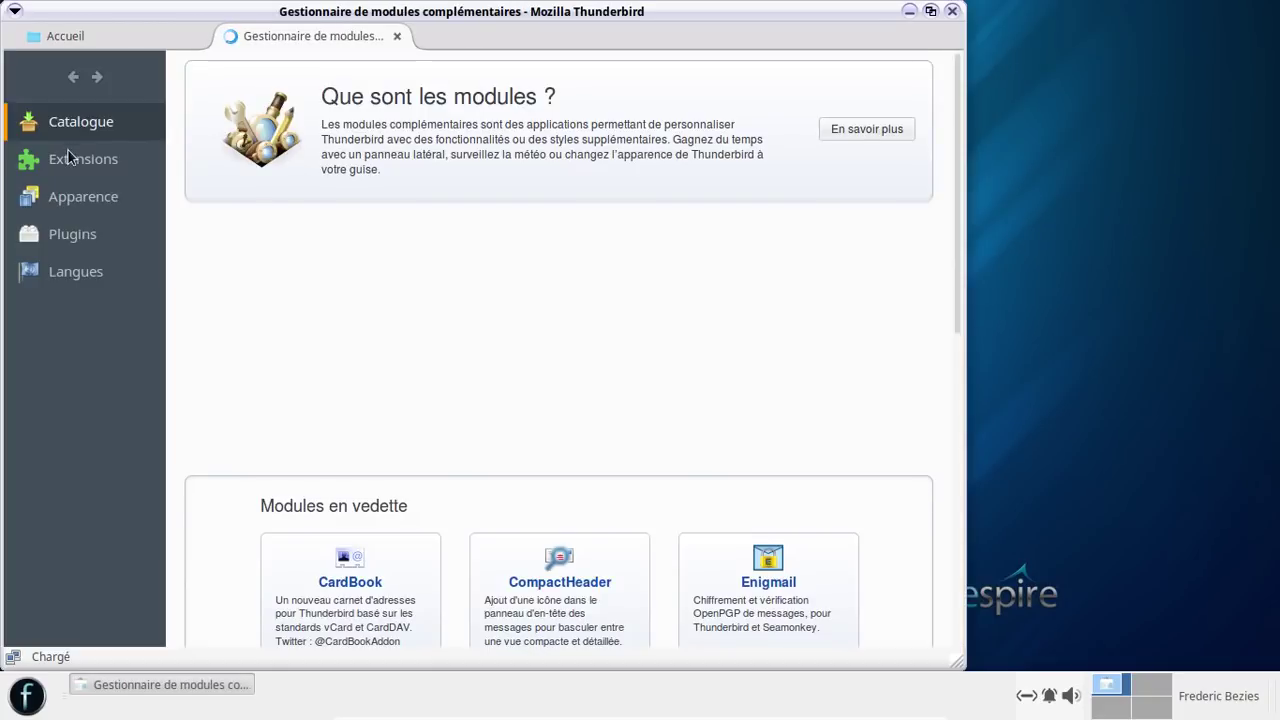
left_click(73, 161)
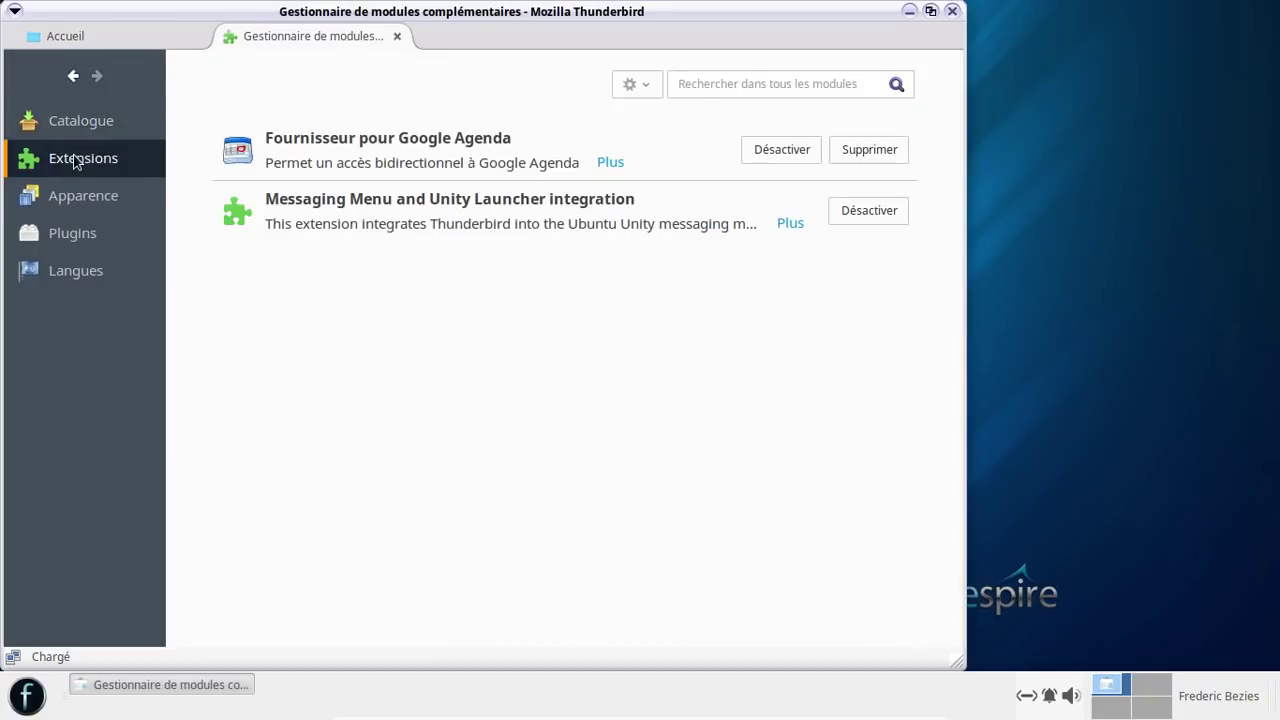
- Search all add-ons for 'lightning'
left_click(745, 83)
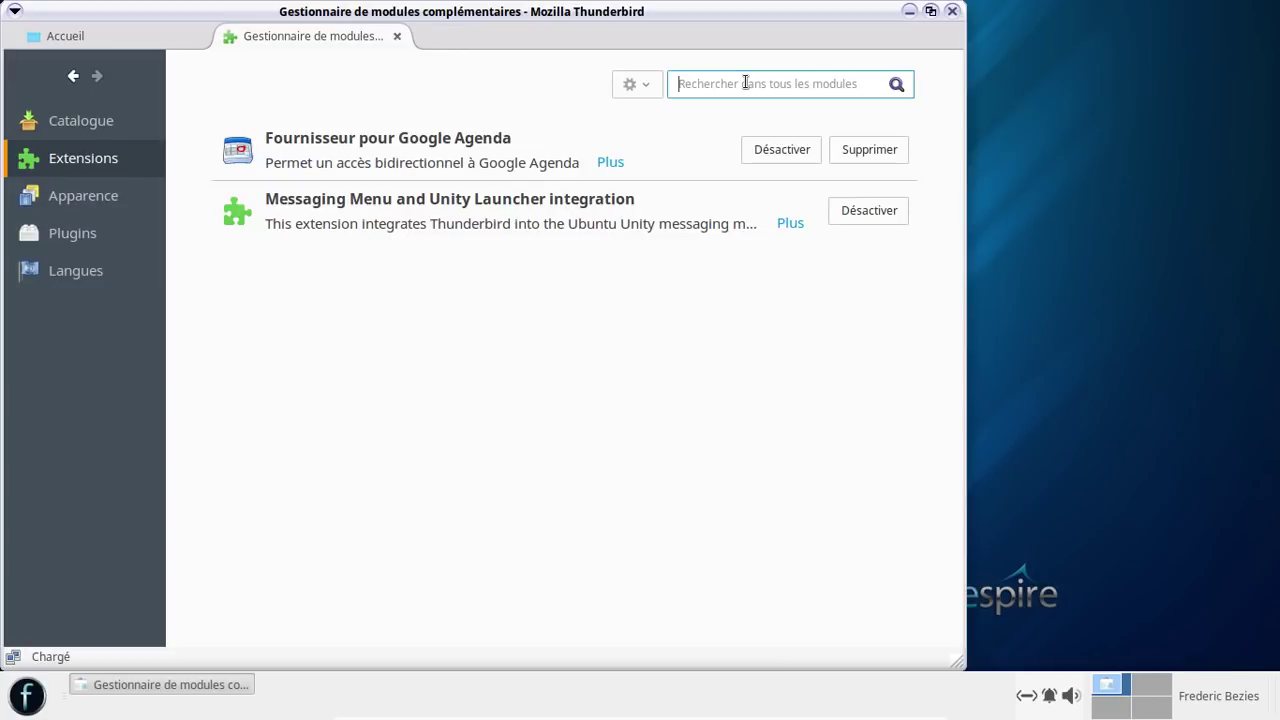
type("lightning")
key("Return")
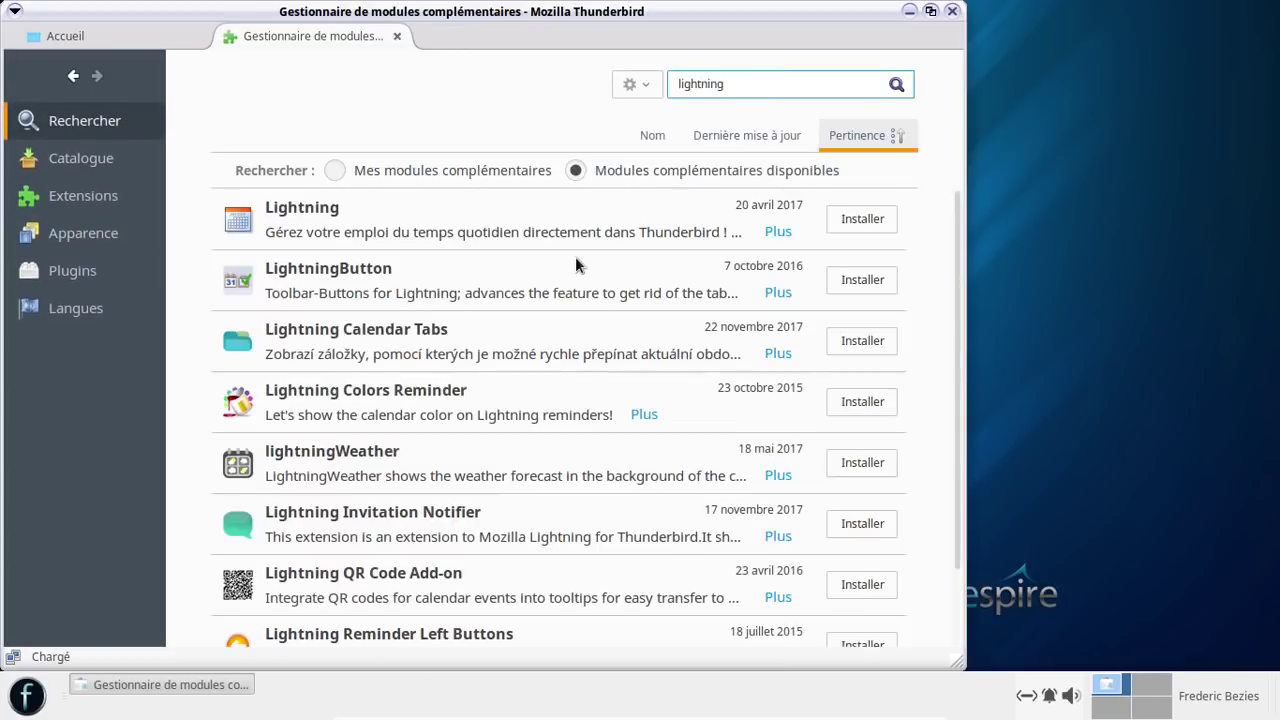
- Install Lightning from the results, glance at the Accueil tab and main menu, then return to add-ons
left_click(862, 220)
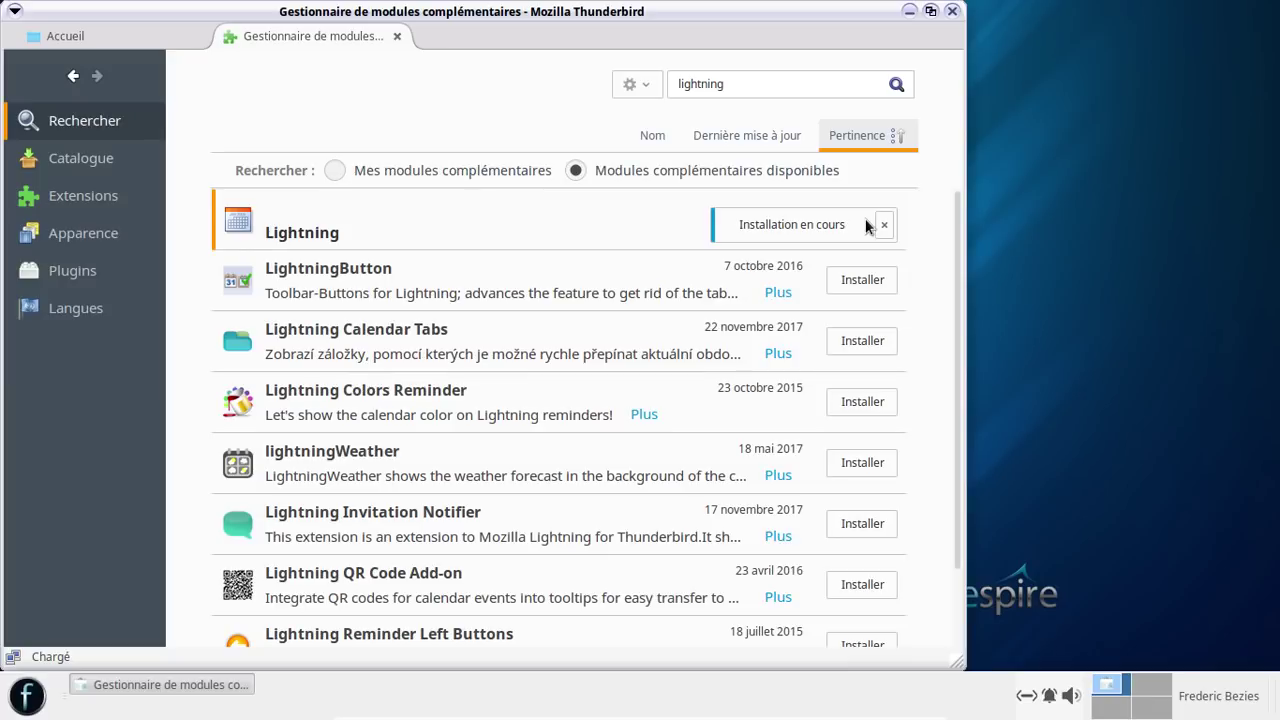
left_click(507, 221)
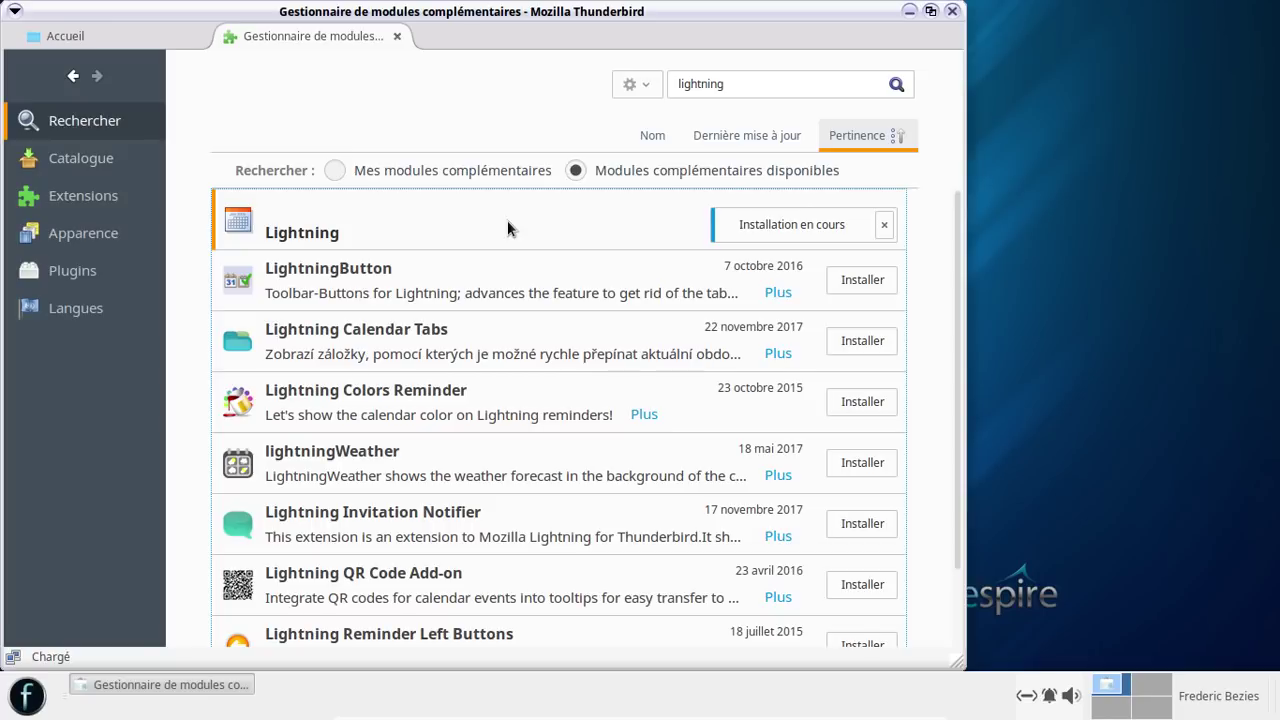
left_click(166, 34)
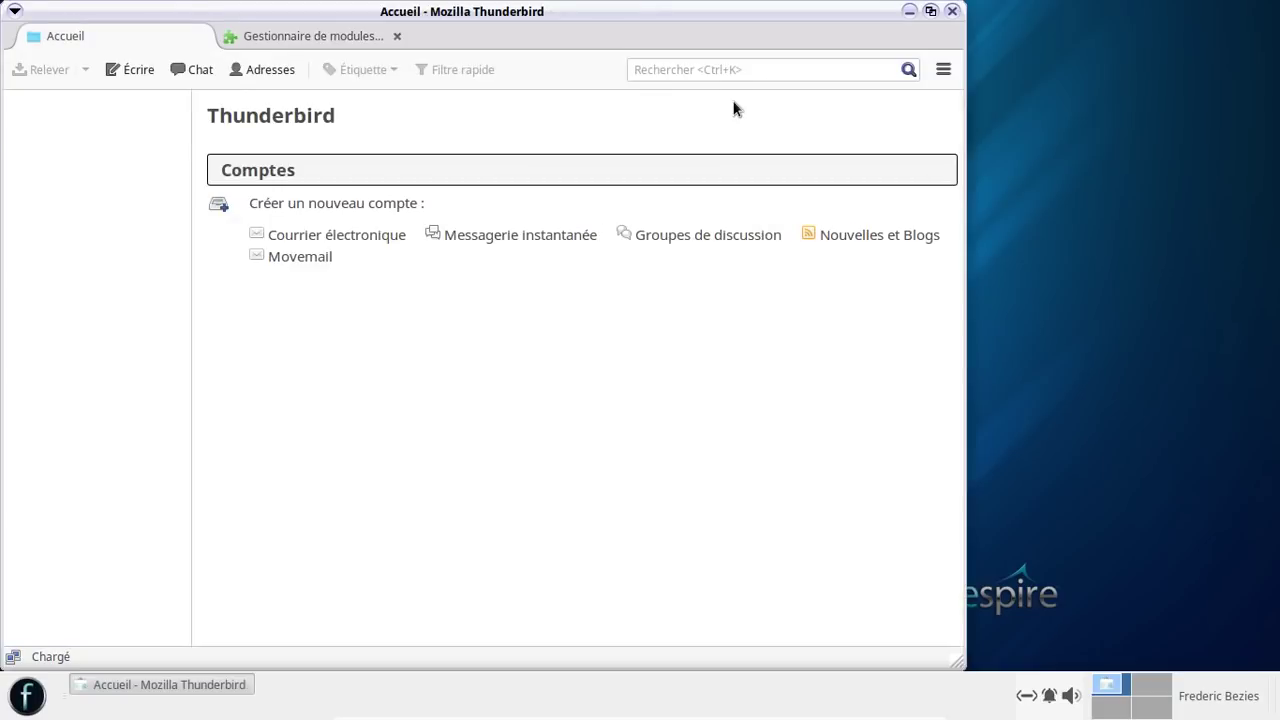
left_click(945, 69)
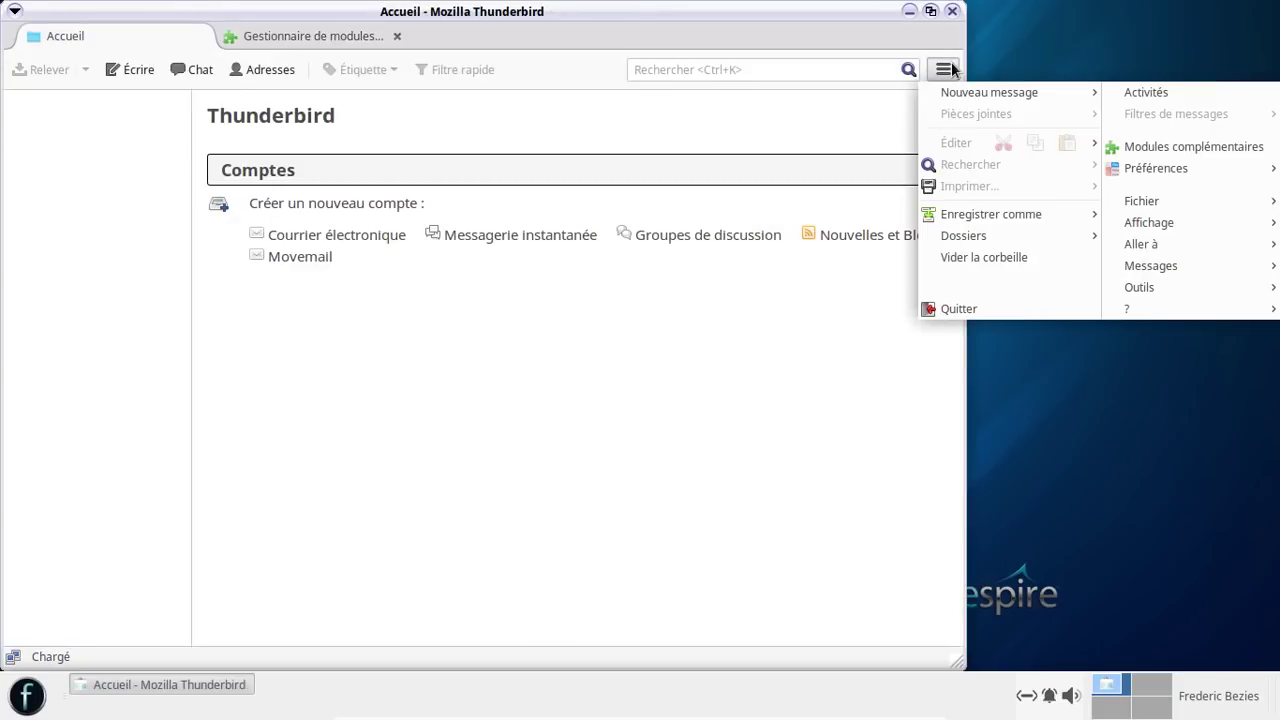
mouse_move(1158, 176)
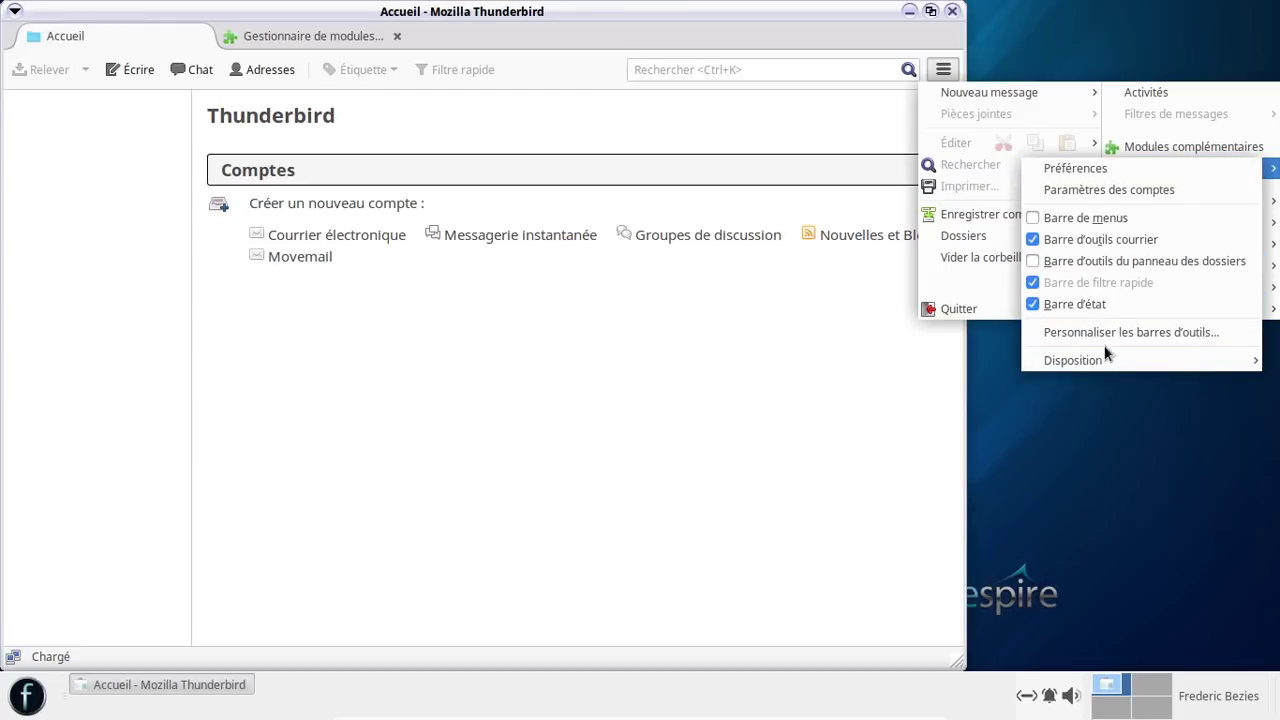
mouse_move(1103, 357)
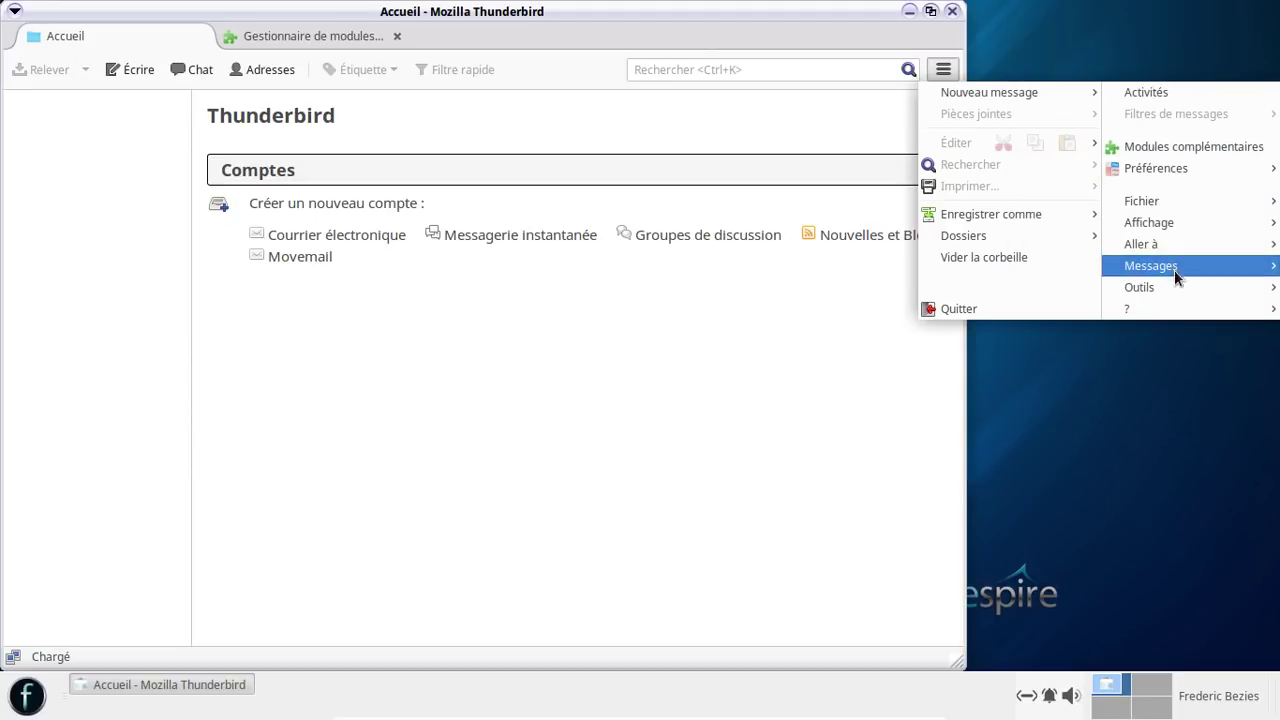
mouse_move(1182, 289)
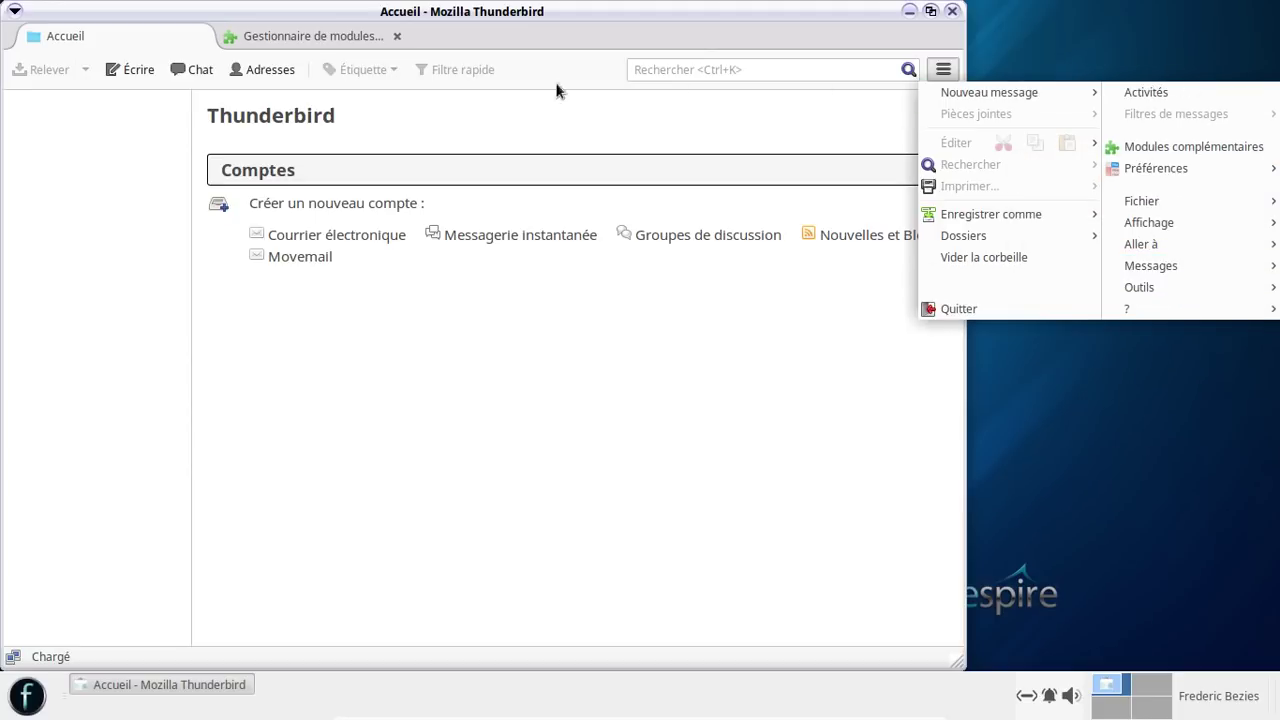
left_click(334, 38)
left_click(334, 38)
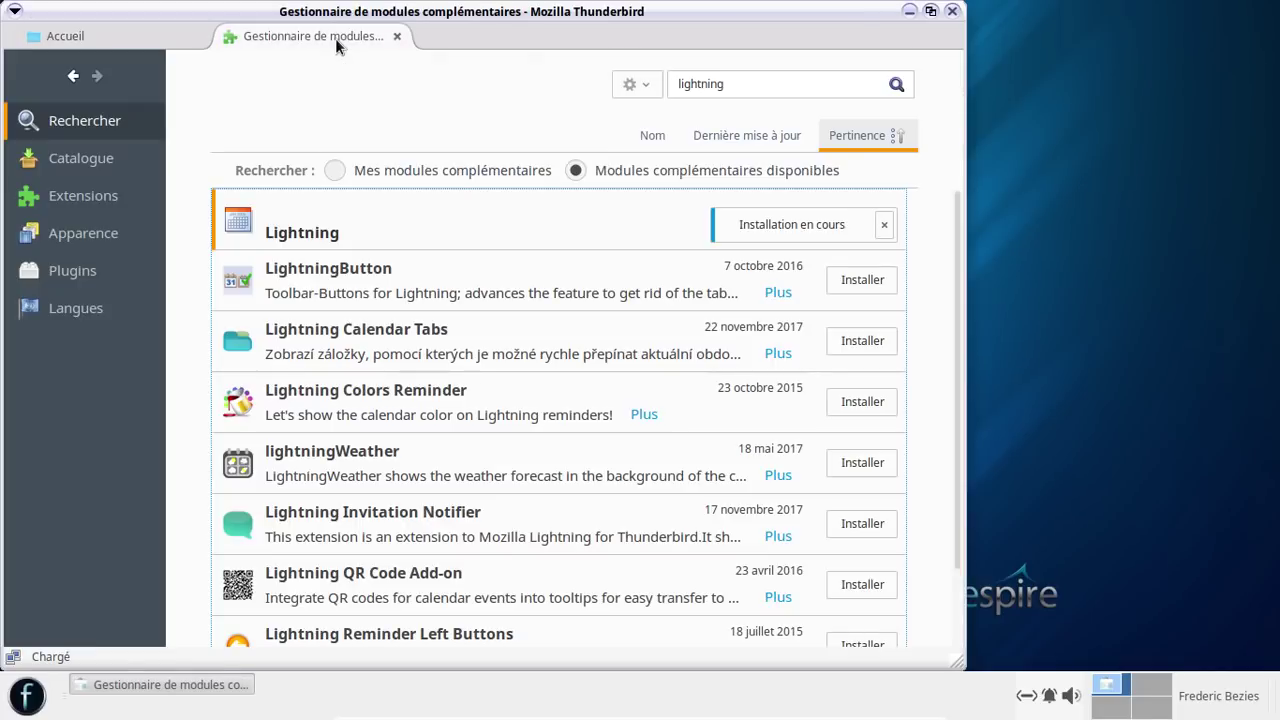
- Read Lightning 5.4's detailed information page, then view Plugins and the Extensions list awaiting restart
right_click(497, 216)
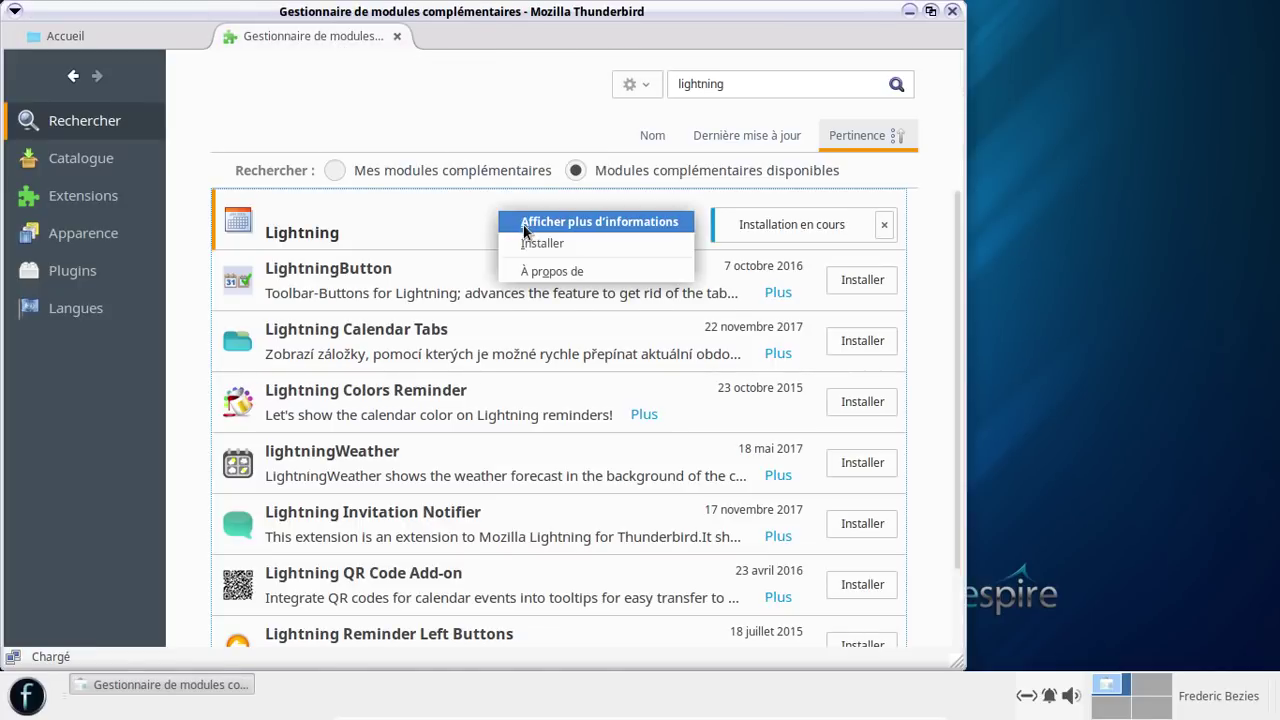
left_click(523, 222)
scroll(519, 226, "down", 5)
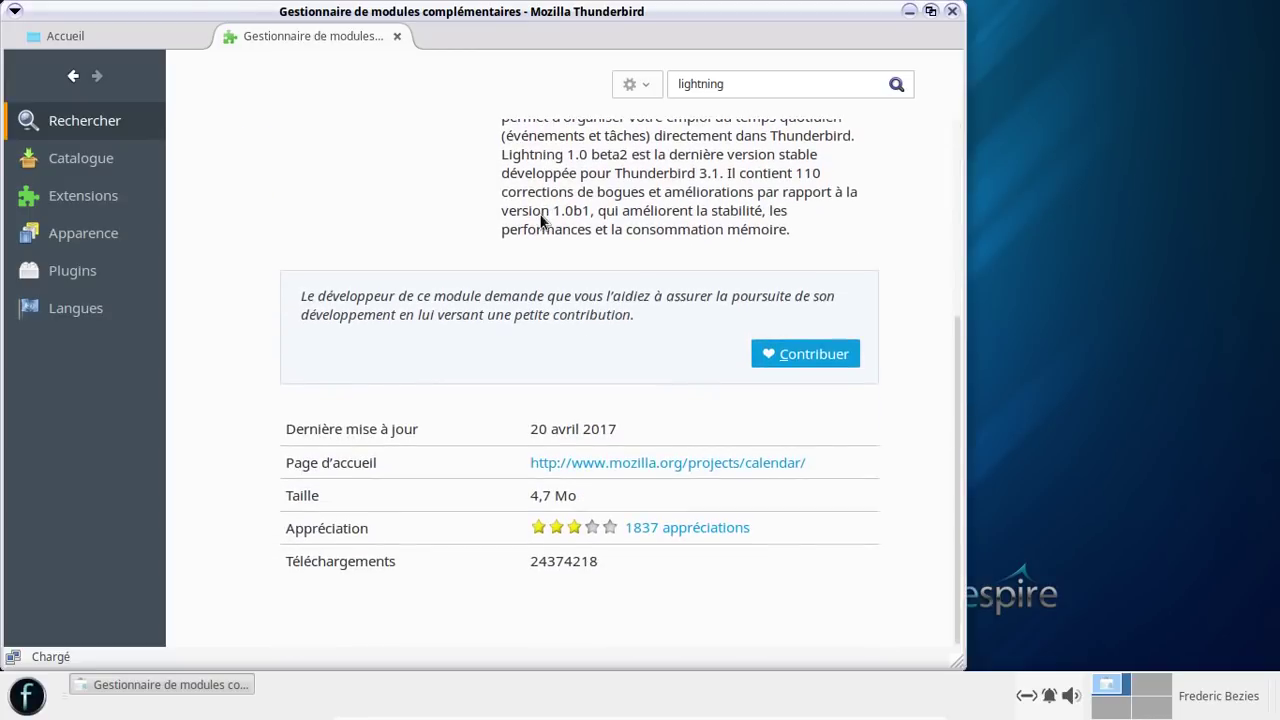
scroll(540, 216, "up", 5)
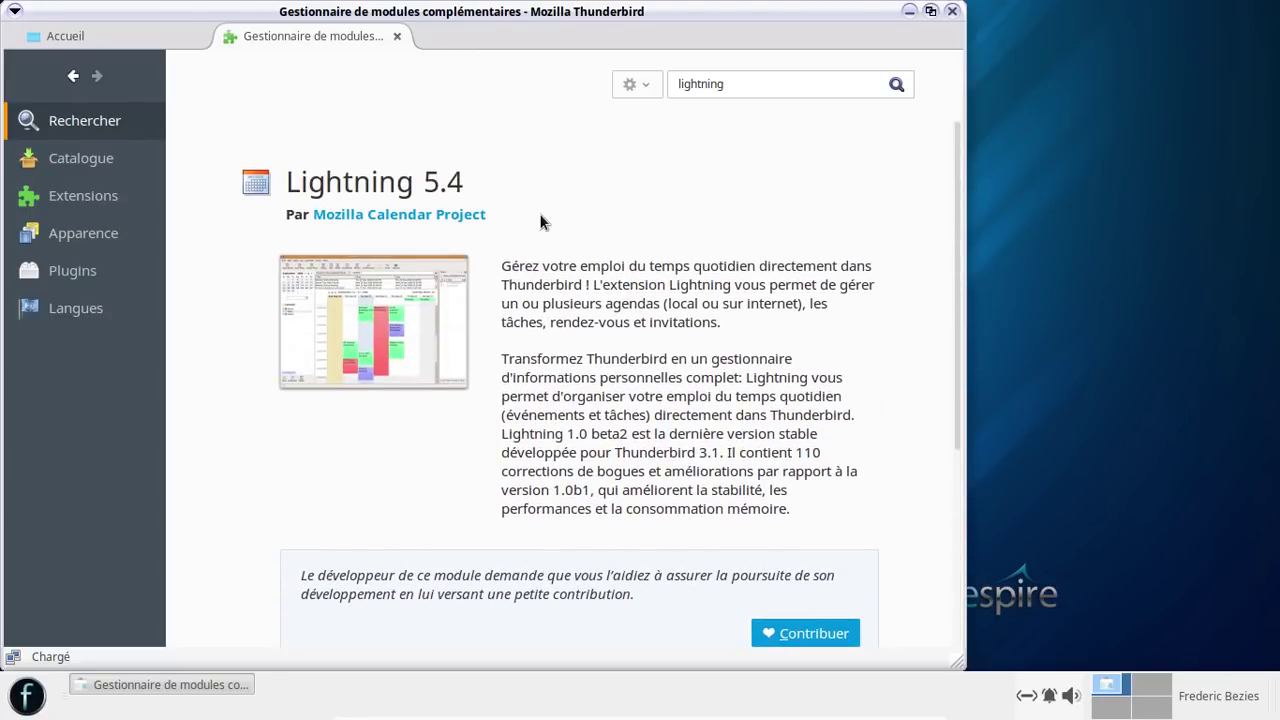
scroll(540, 215, "down", 4)
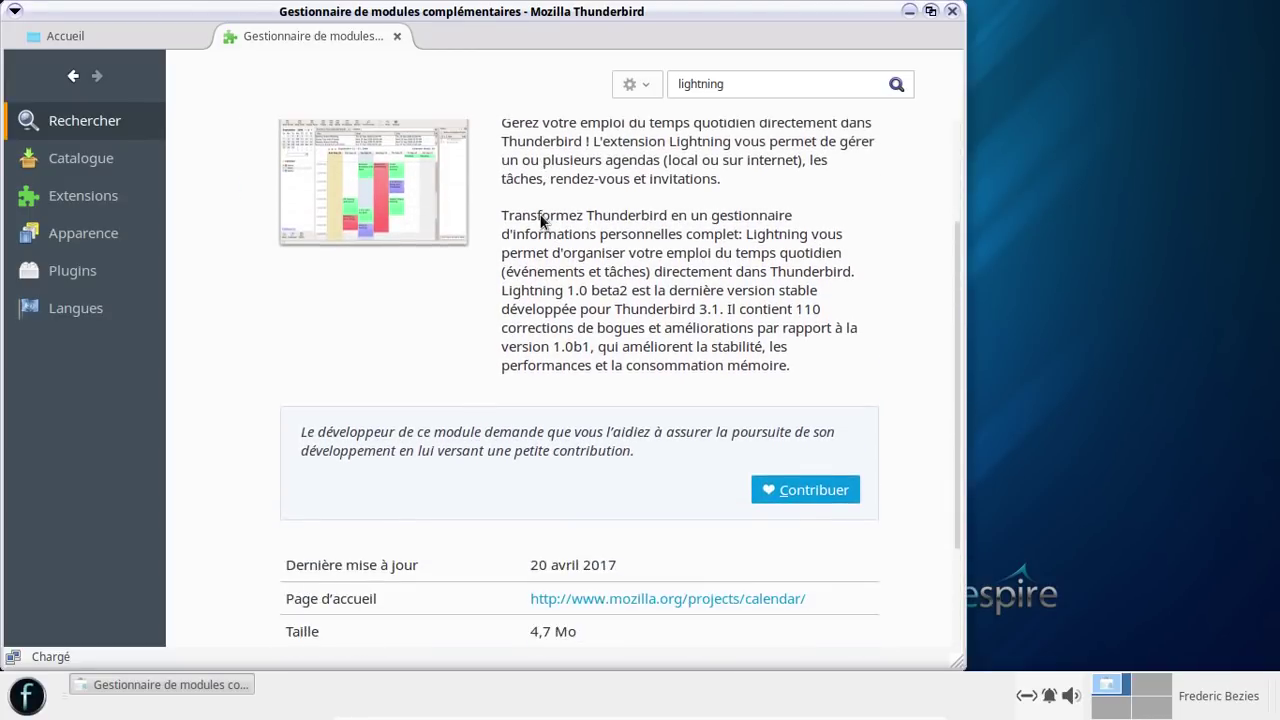
scroll(540, 222, "down", 1)
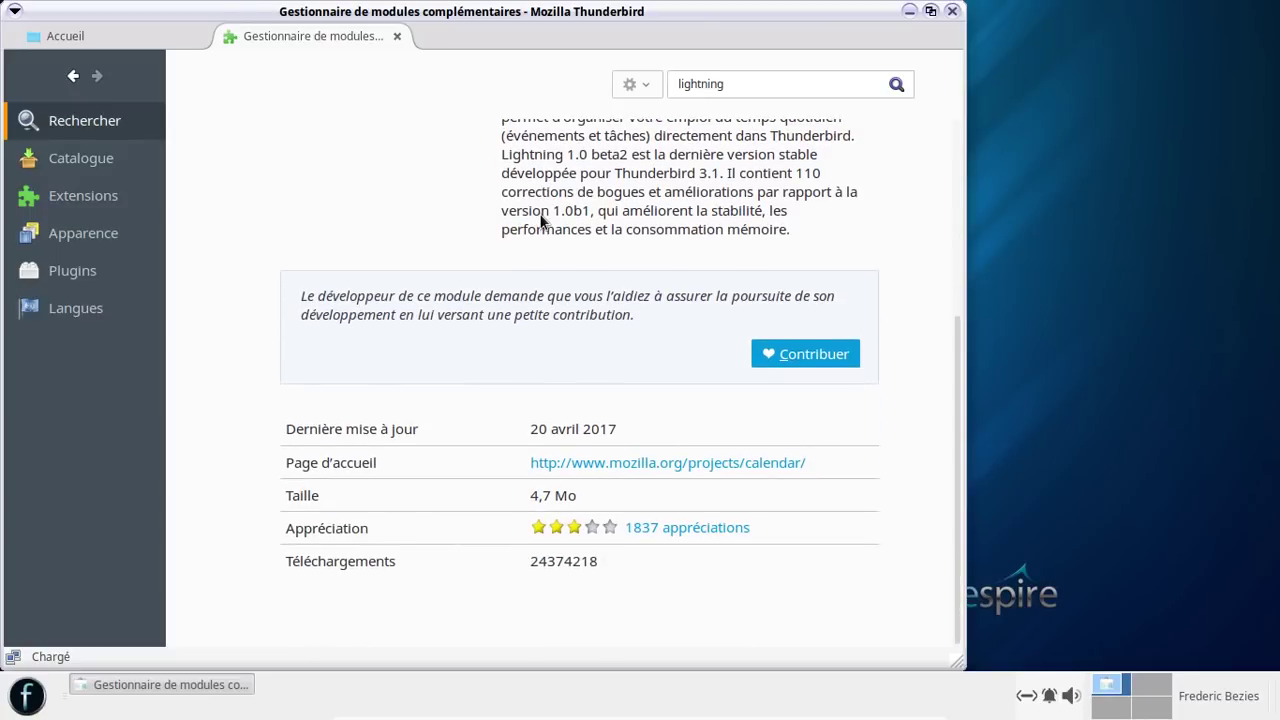
scroll(540, 220, "up", 2)
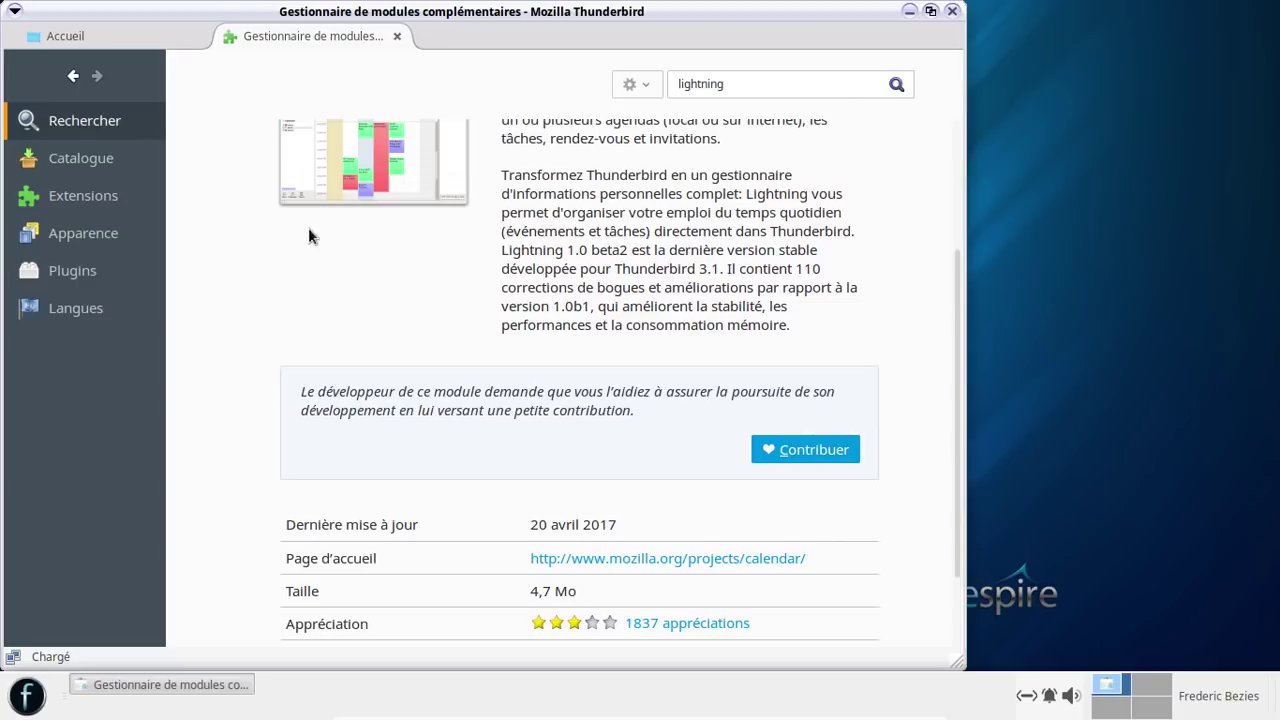
left_click(113, 275)
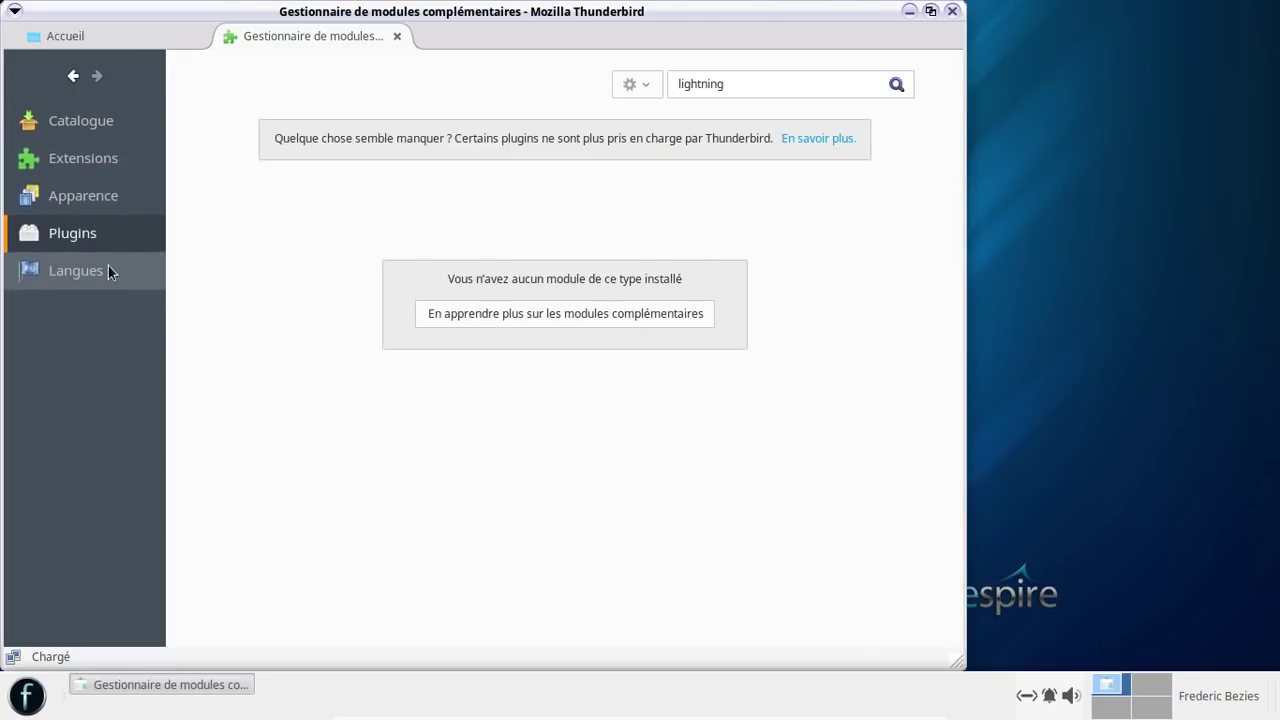
left_click(95, 159)
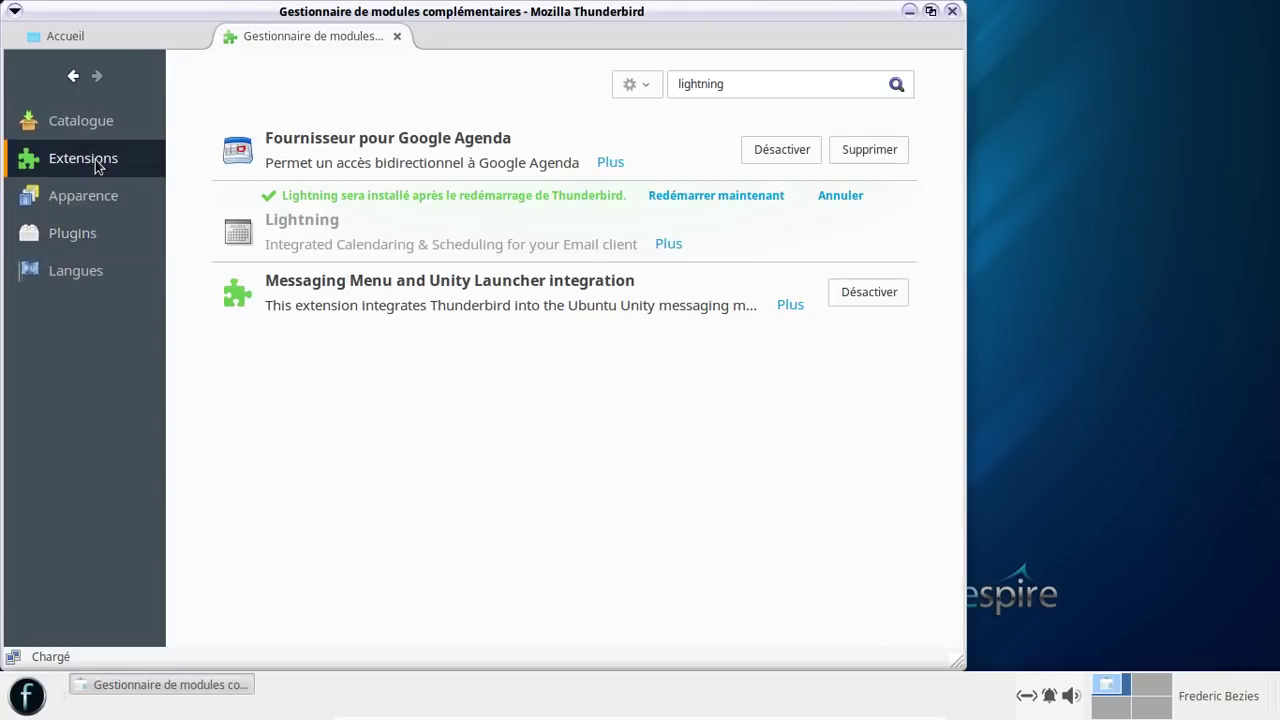
- Restart Thunderbird to activate Lightning, then dismiss the welcome dialog and calendar notification
left_click(685, 199)
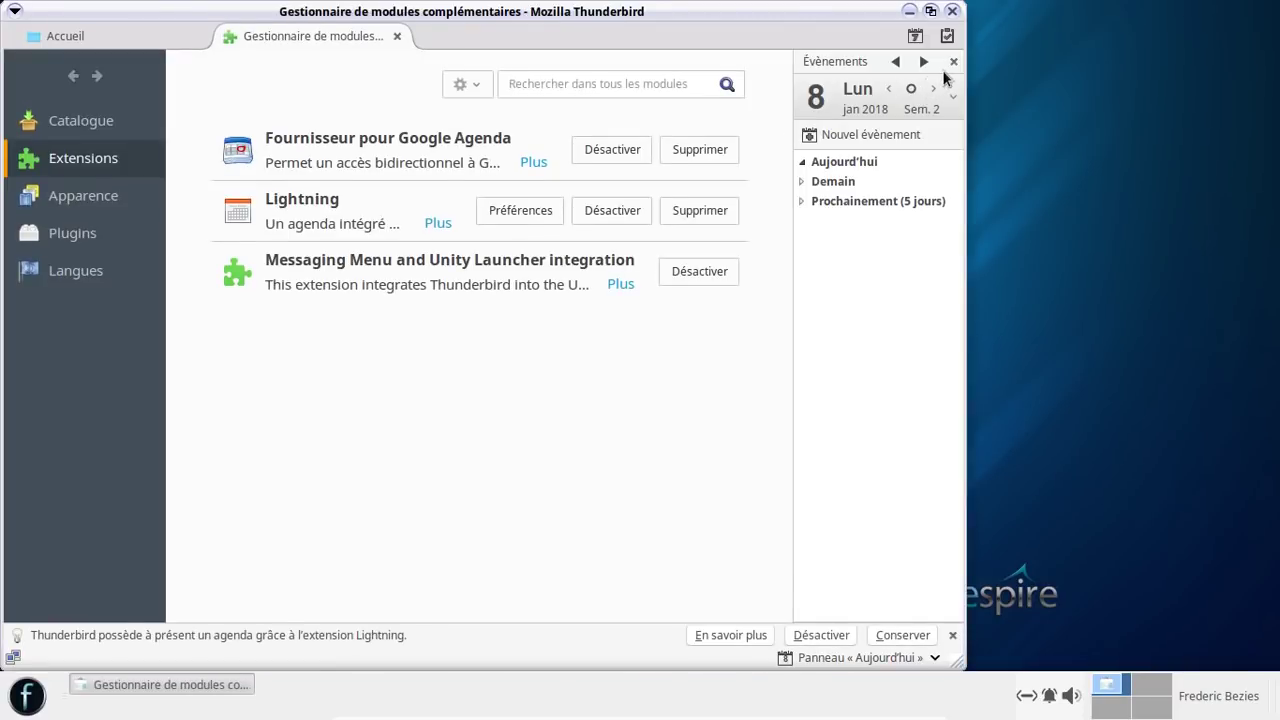
left_click(773, 110)
left_click(949, 635)
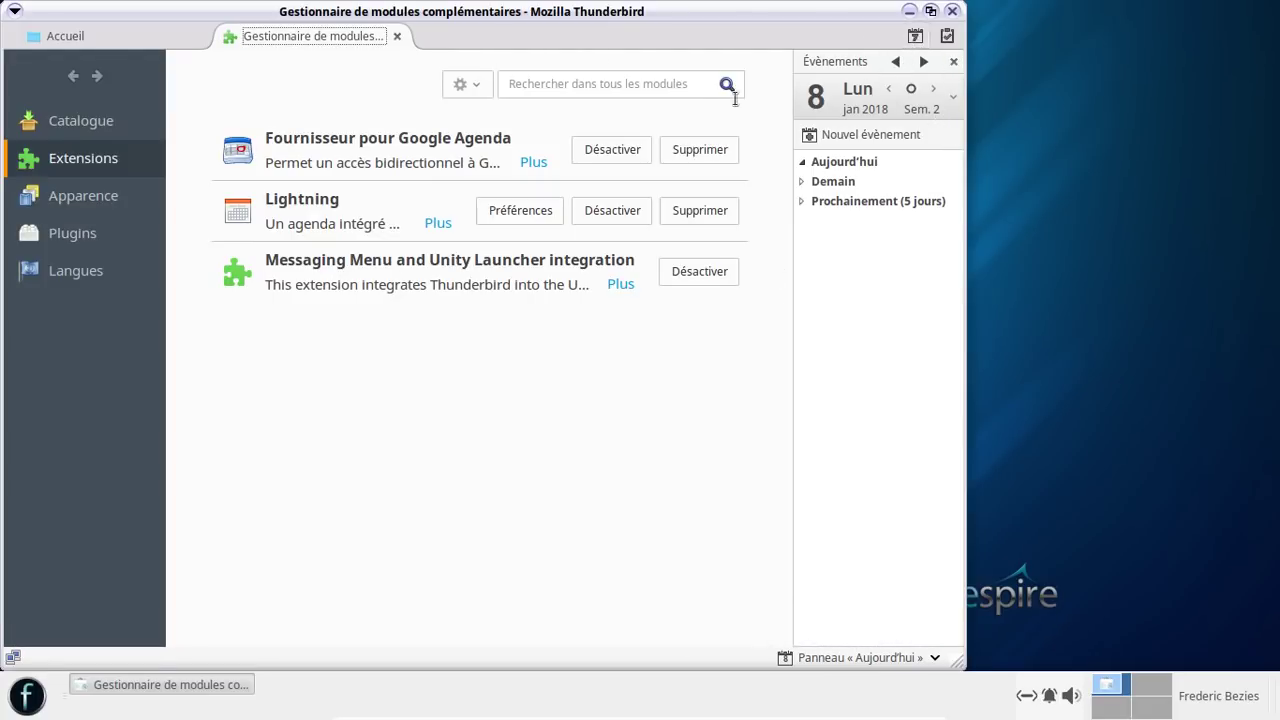
- Return to the Thunderbird home page and look through the main menu
left_click(60, 36)
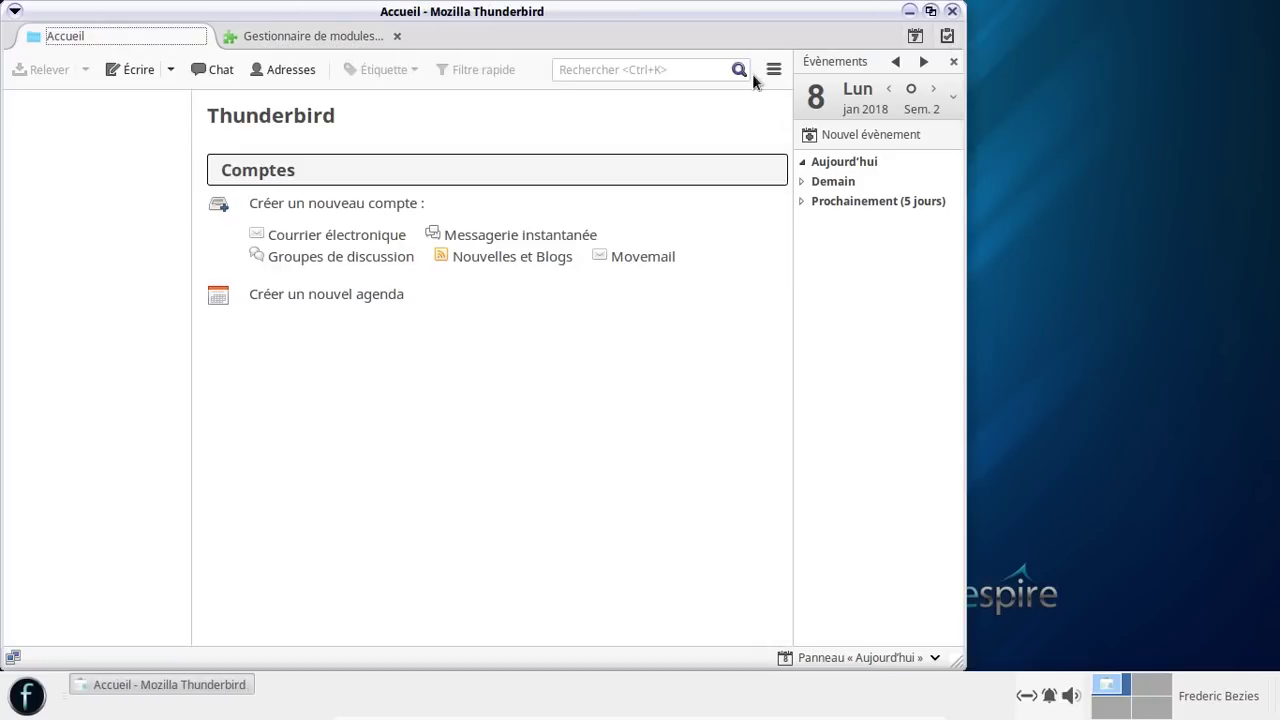
left_click(774, 69)
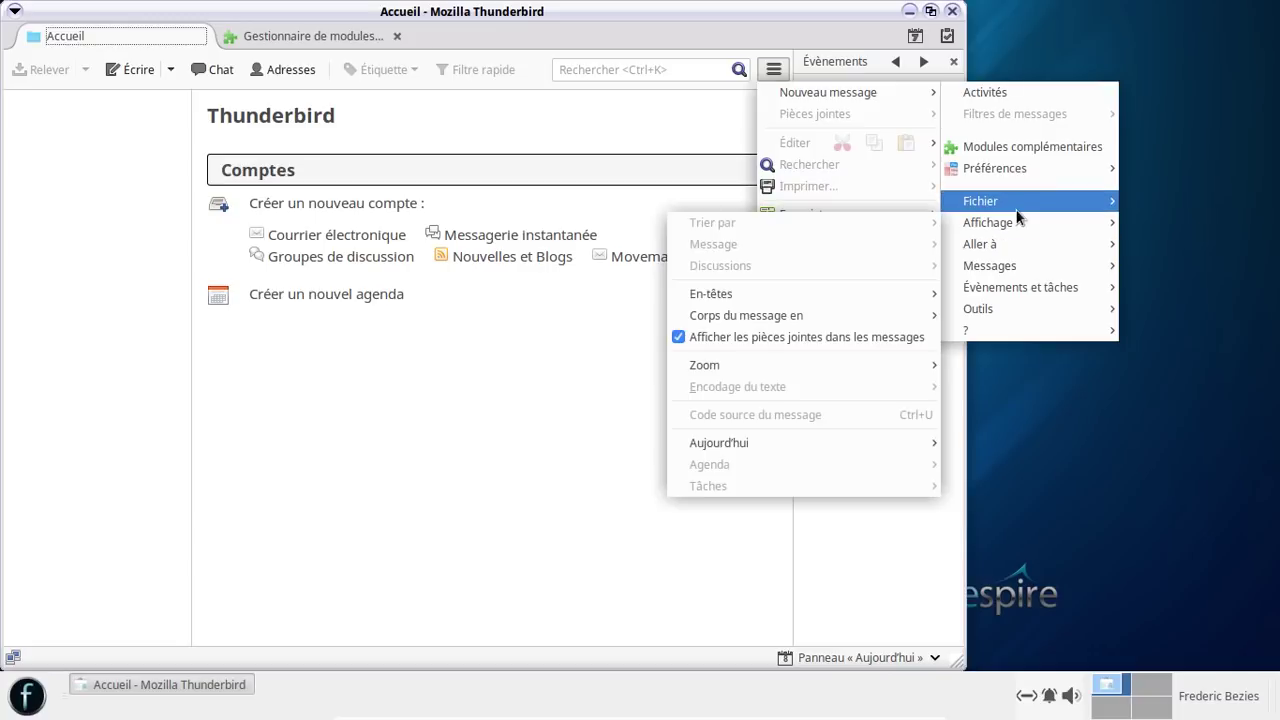
mouse_move(1016, 211)
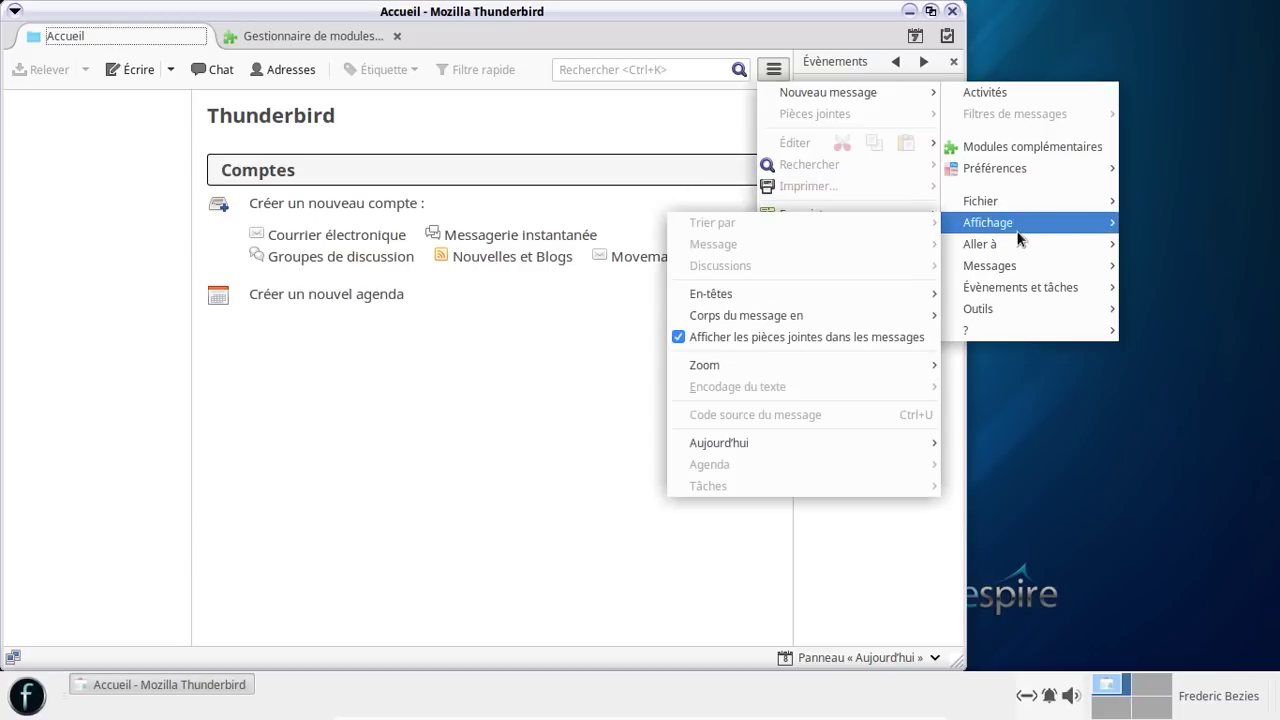
left_click(462, 347)
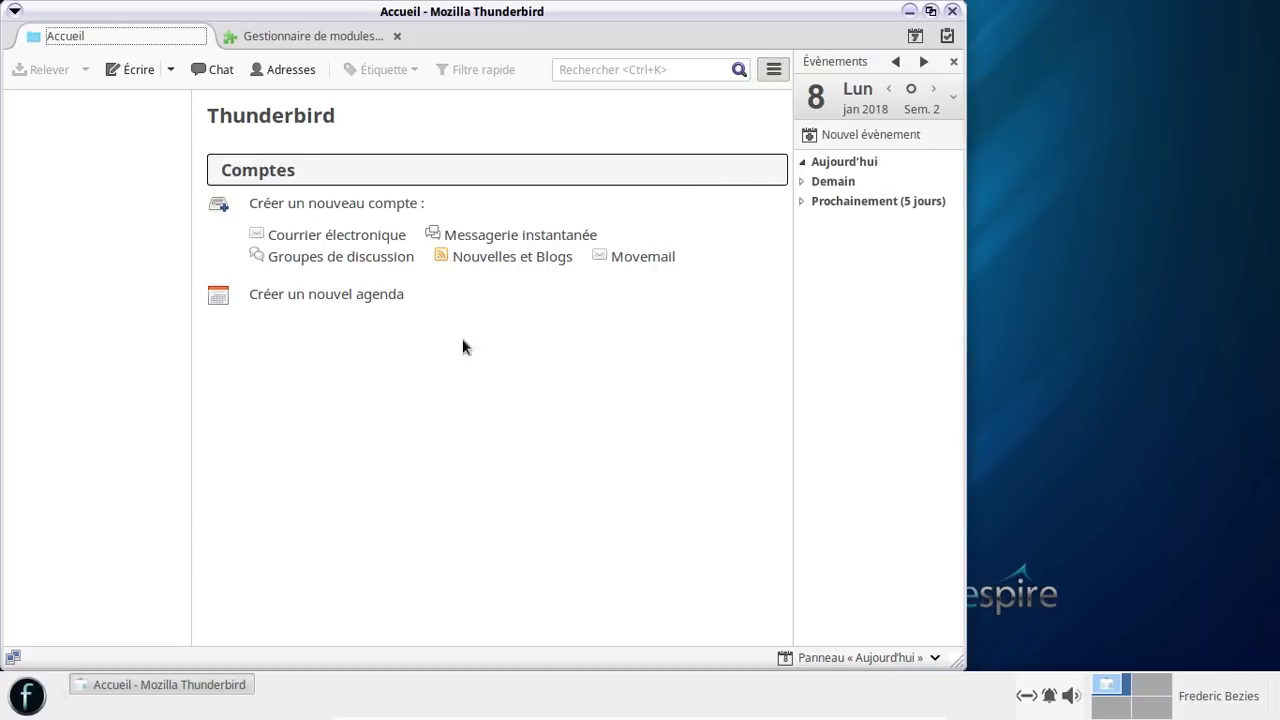
- Begin creating a new calendar stored on the network and advance to its settings
left_click(317, 296)
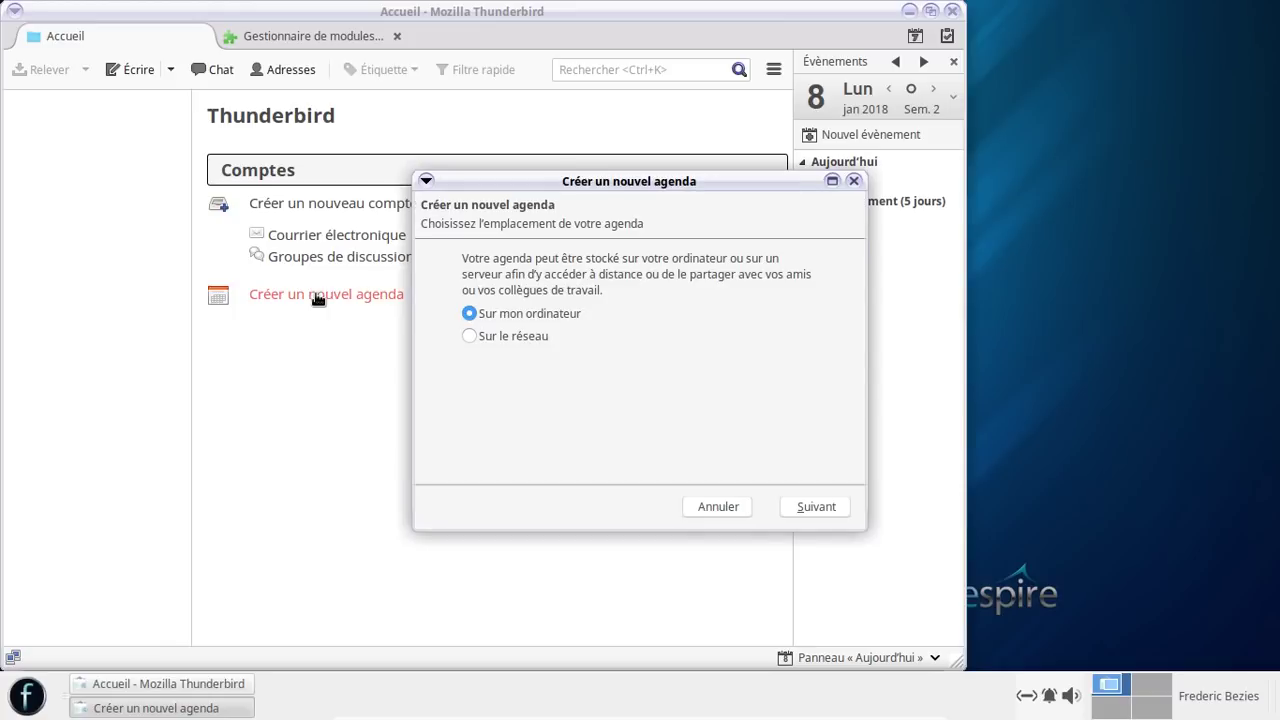
left_click(502, 336)
left_click(809, 506)
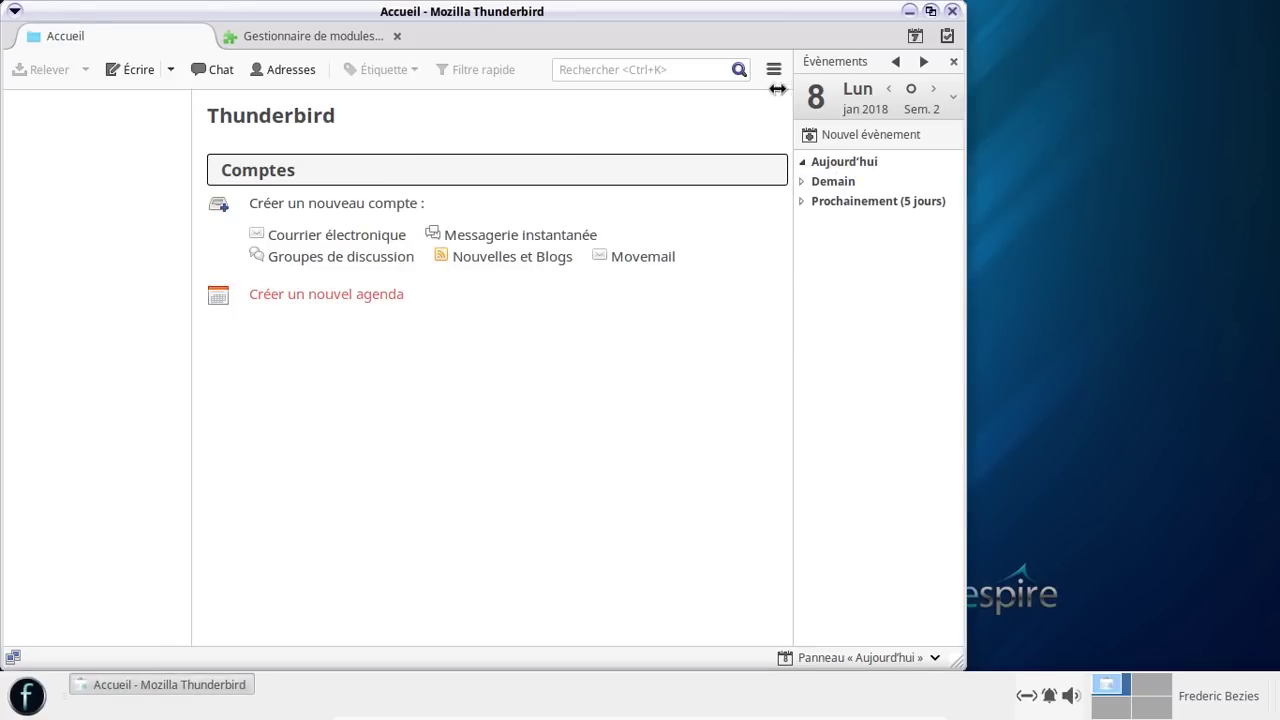
- Close Thunderbird and shut down Freespire via the Whisker menu's Éteindre option
left_click(951, 12)
left_click(36, 695)
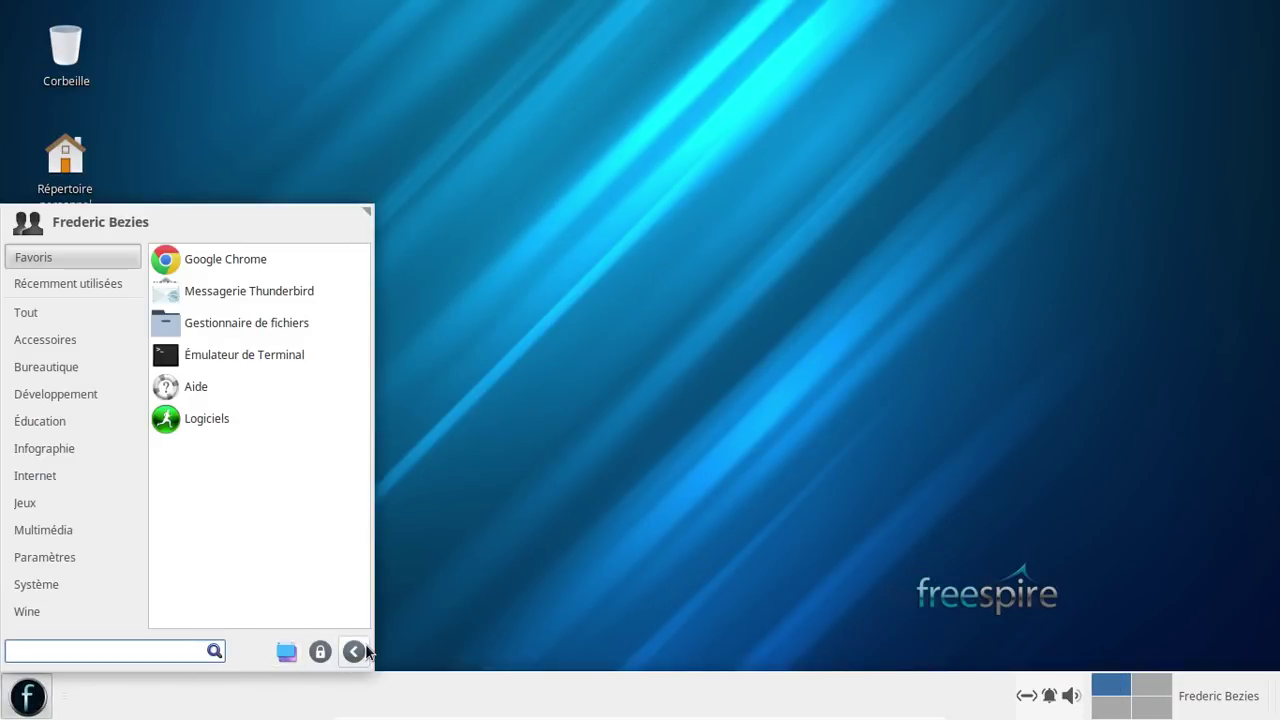
left_click(354, 652)
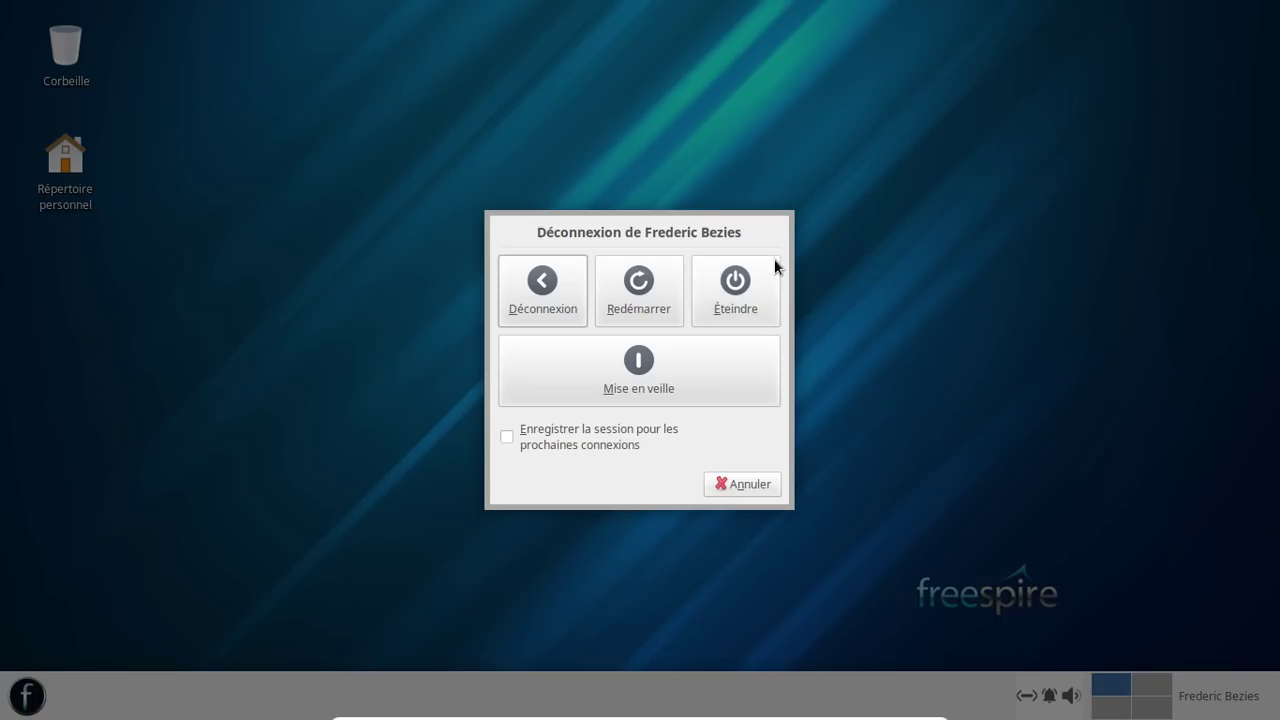
left_click(741, 276)
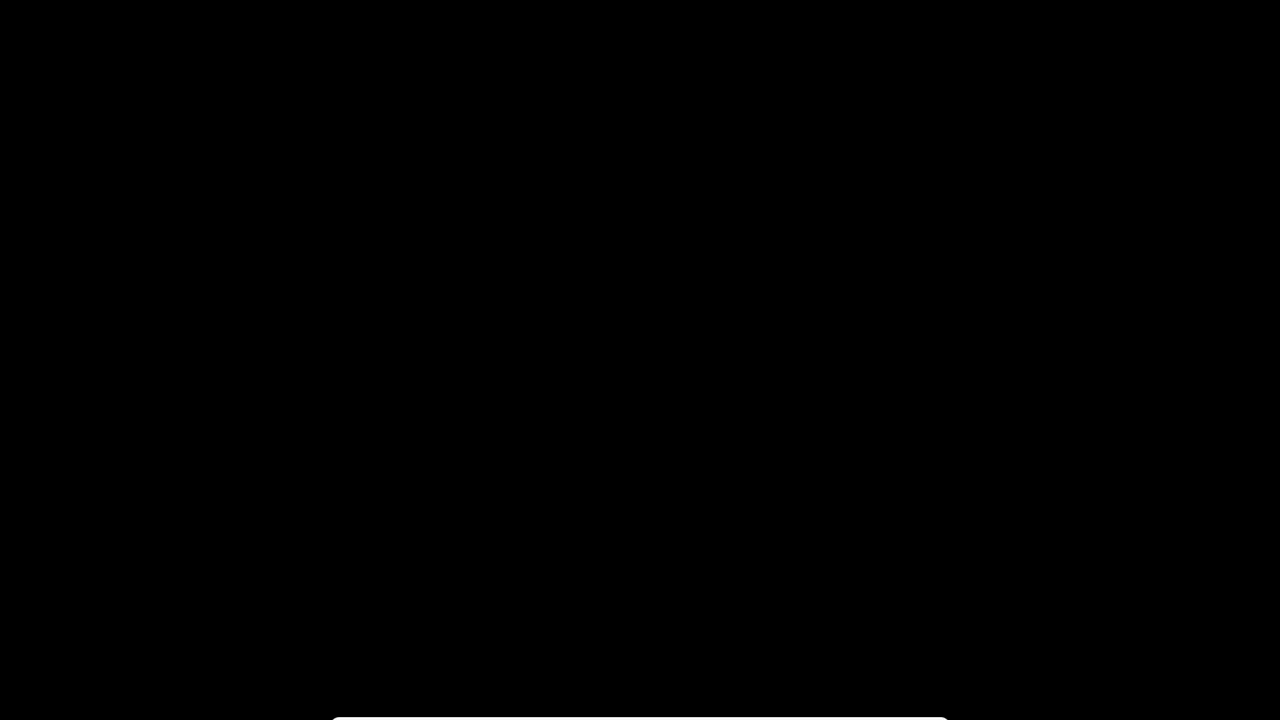